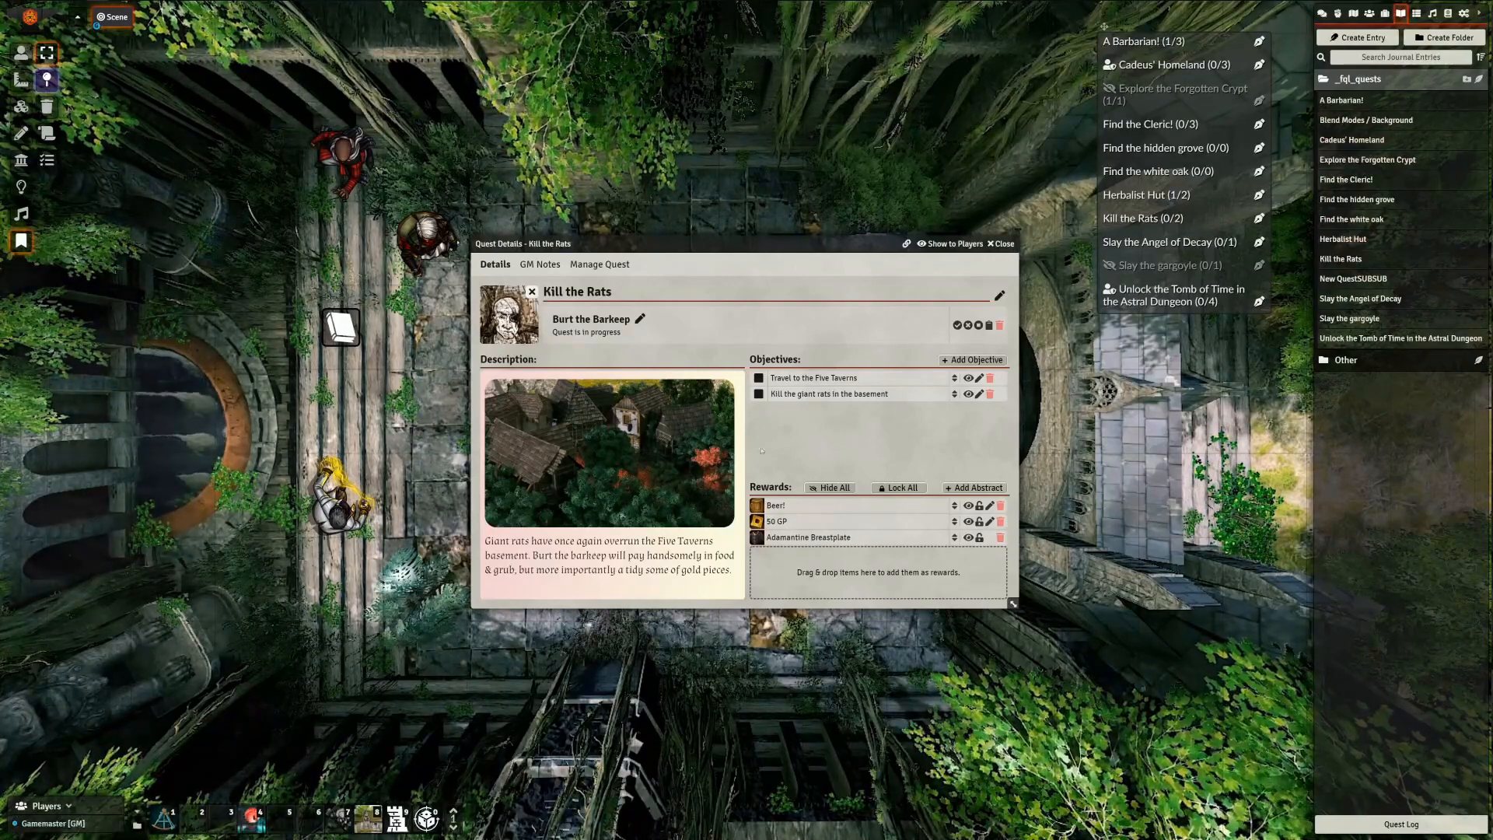
Review the Slay the Angel of Decay and Cadeus' Homeland quests from the _fql_quests journal folder, closing each quest window
click(1001, 244)
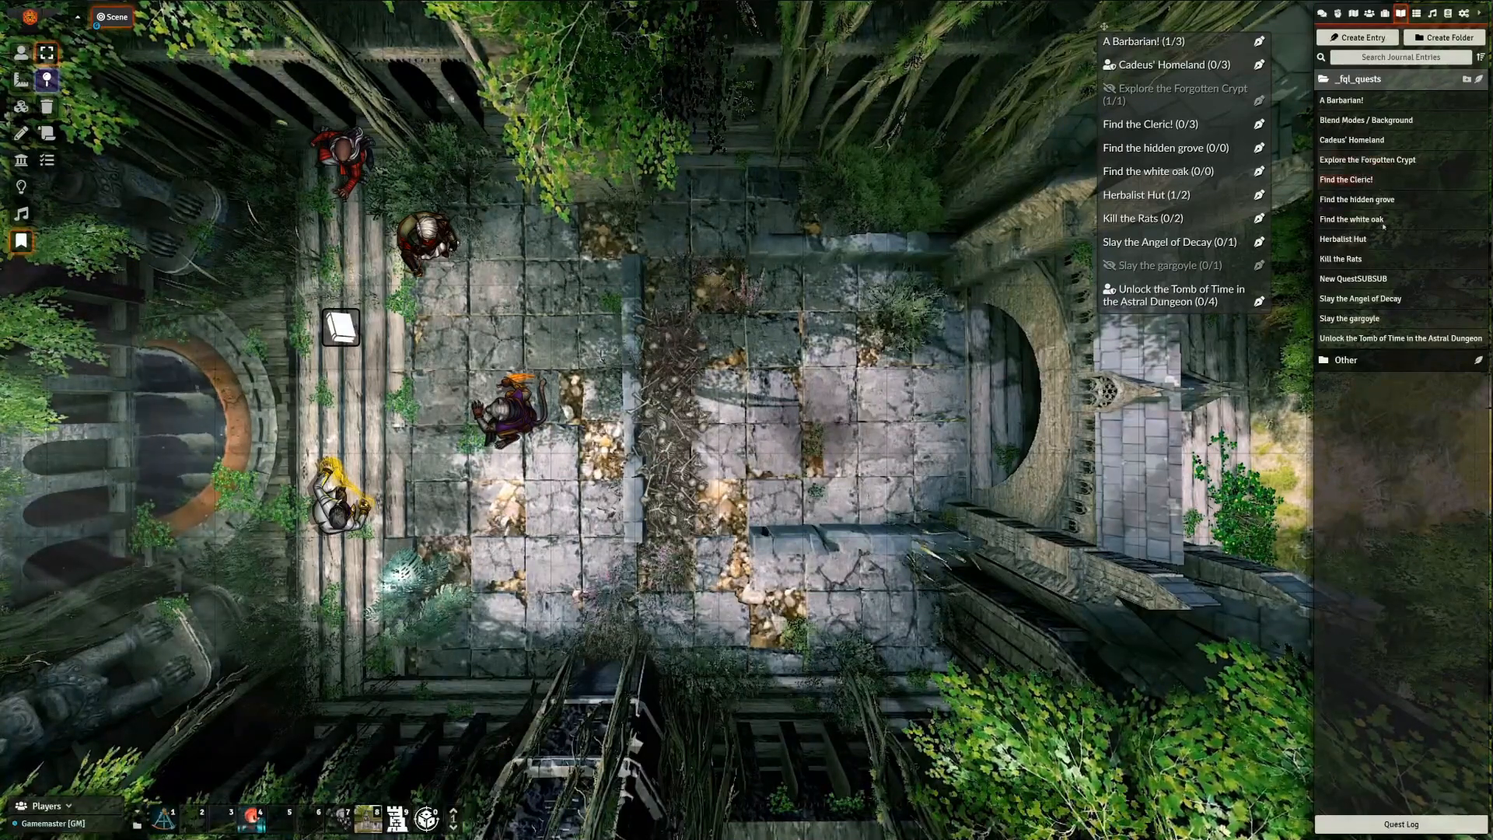
click(1353, 299)
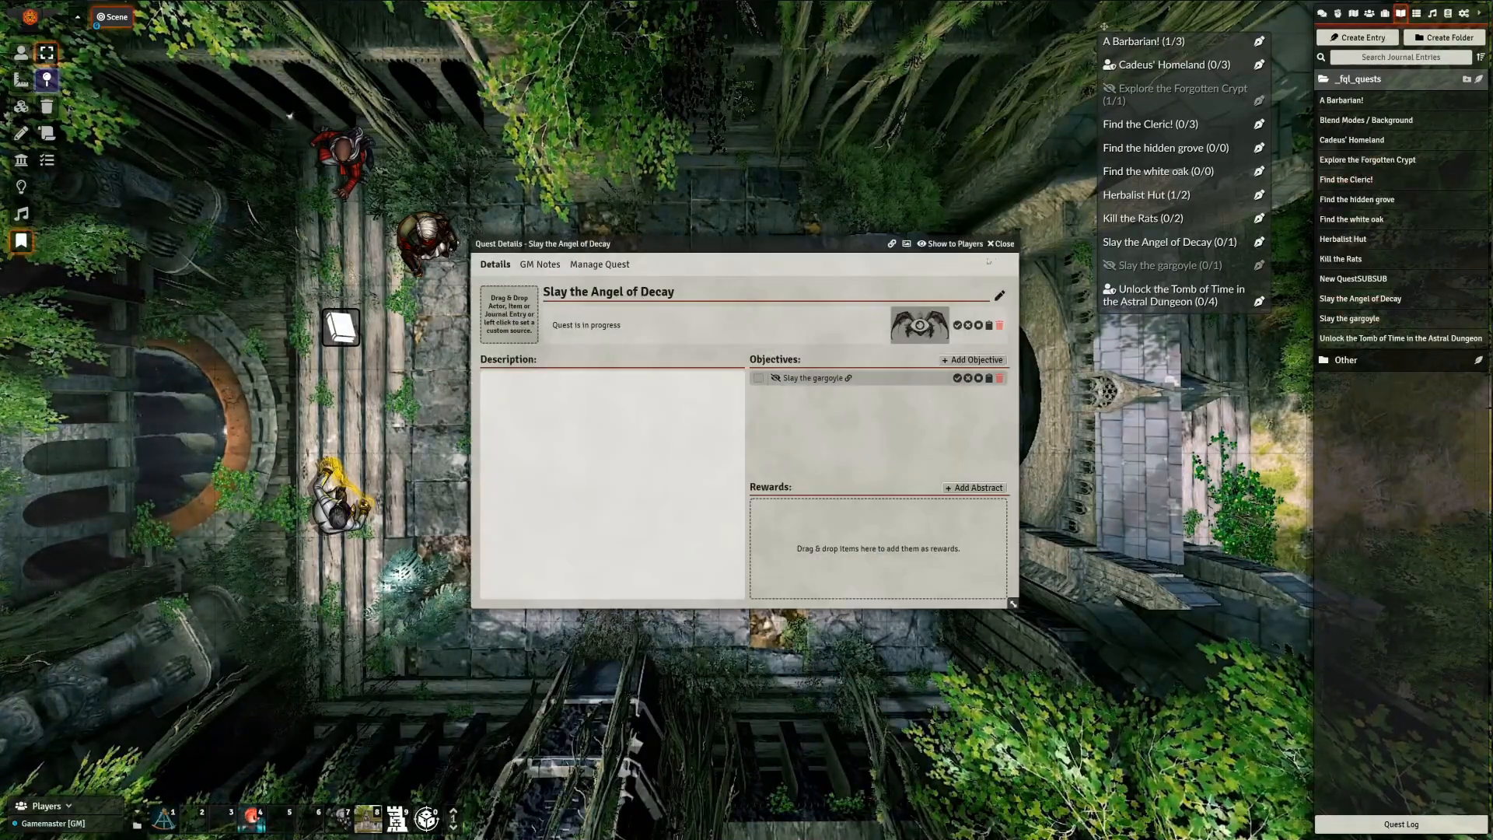
click(1004, 244)
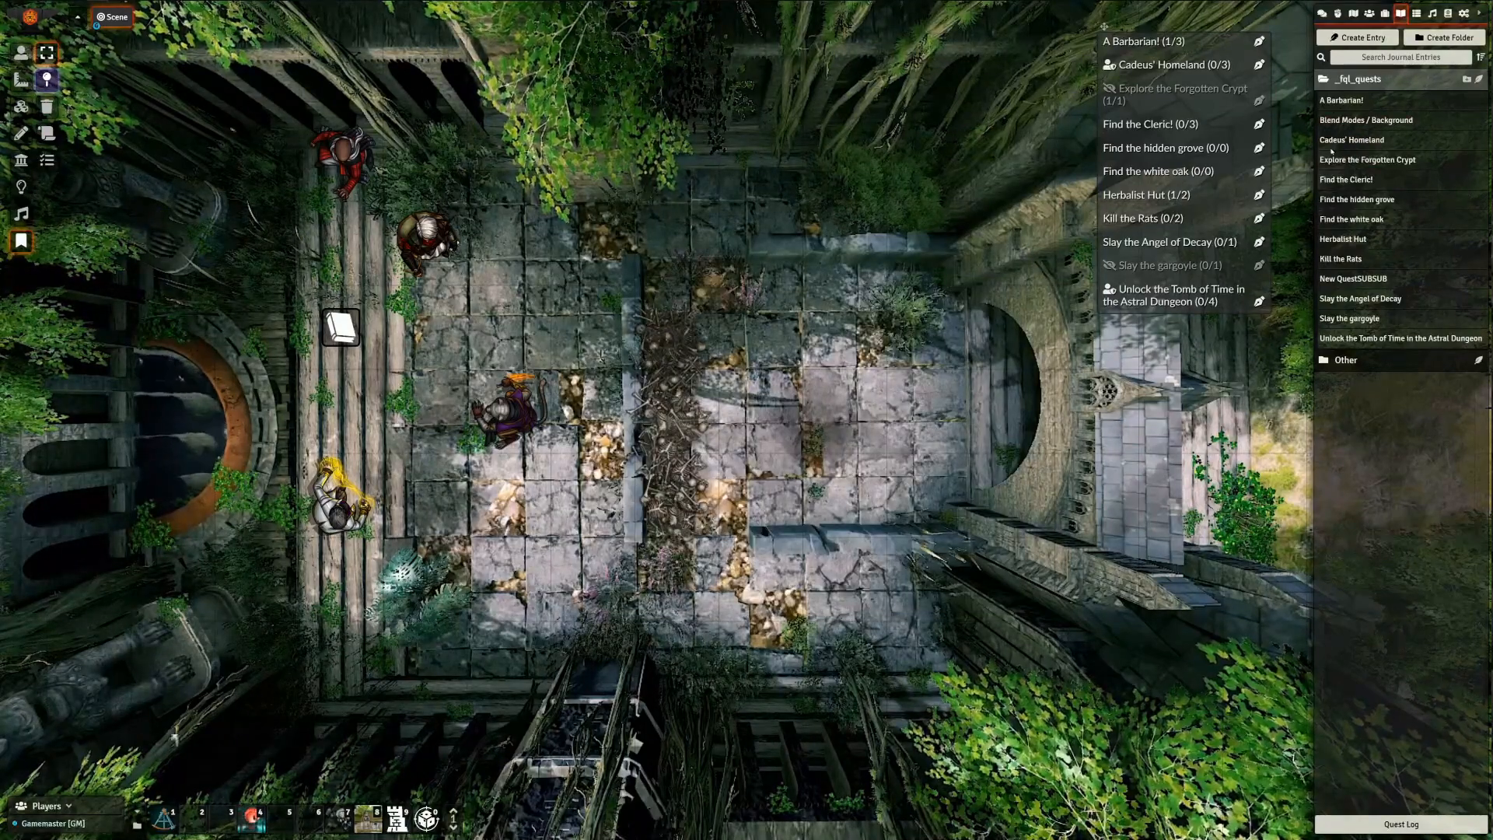
click(1337, 142)
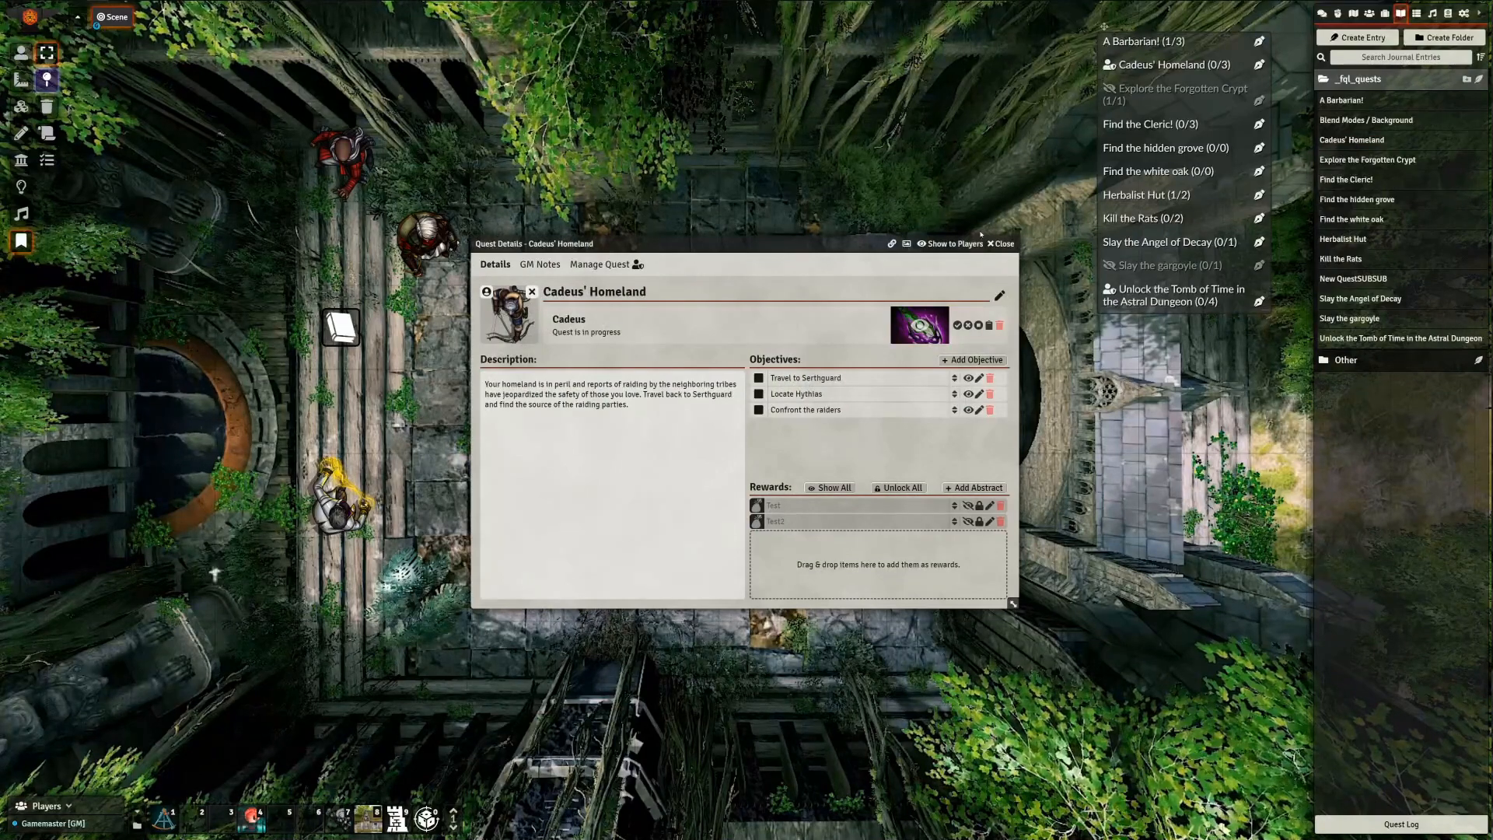
click(1003, 244)
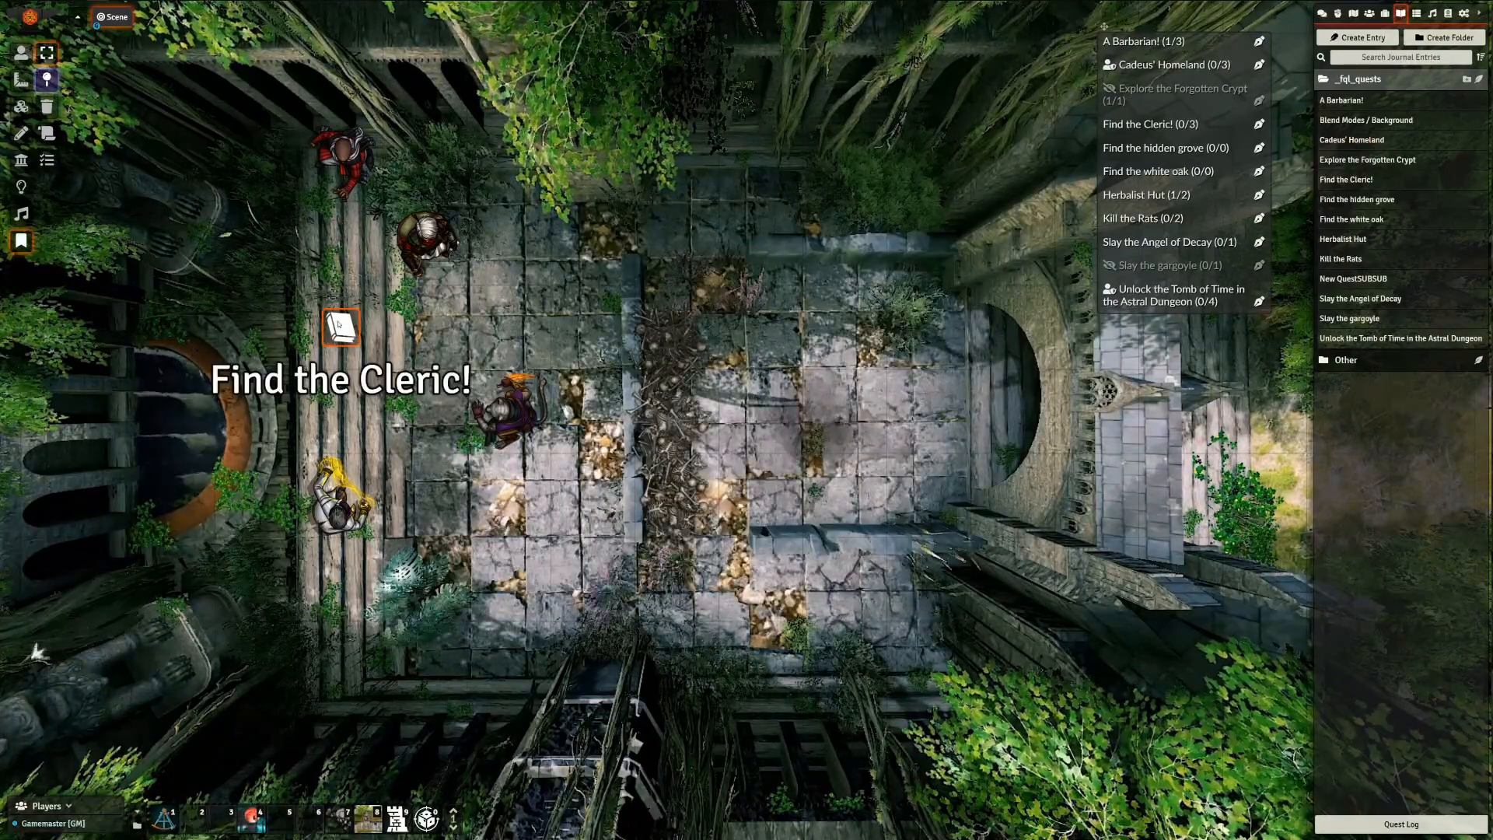
Delete the Find the Cleric! map note and pin the Kill the Rats quest to the scene at 1550, 650
key(Delete)
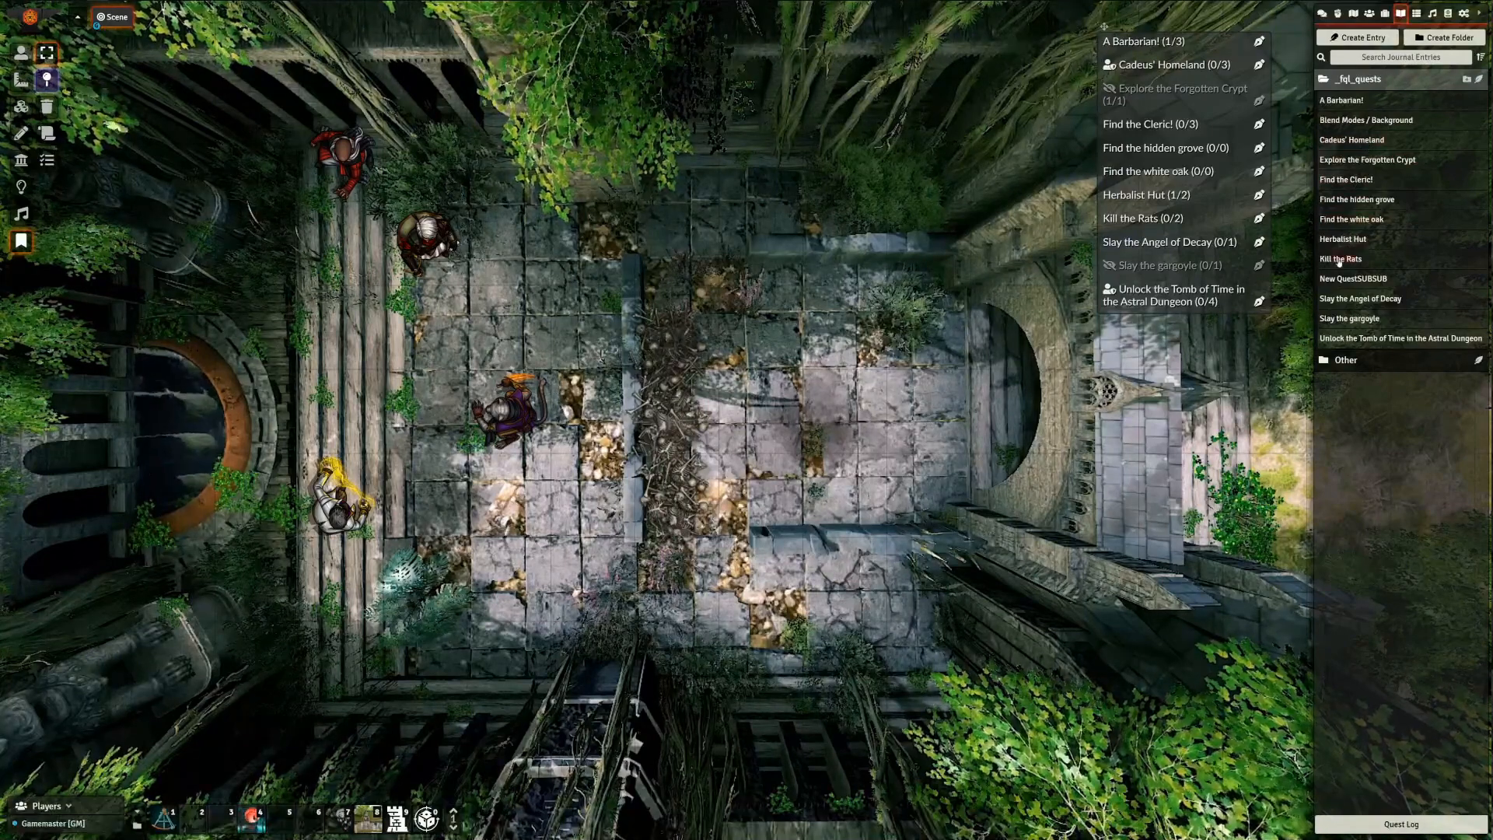
drag(1338, 263, 758, 243)
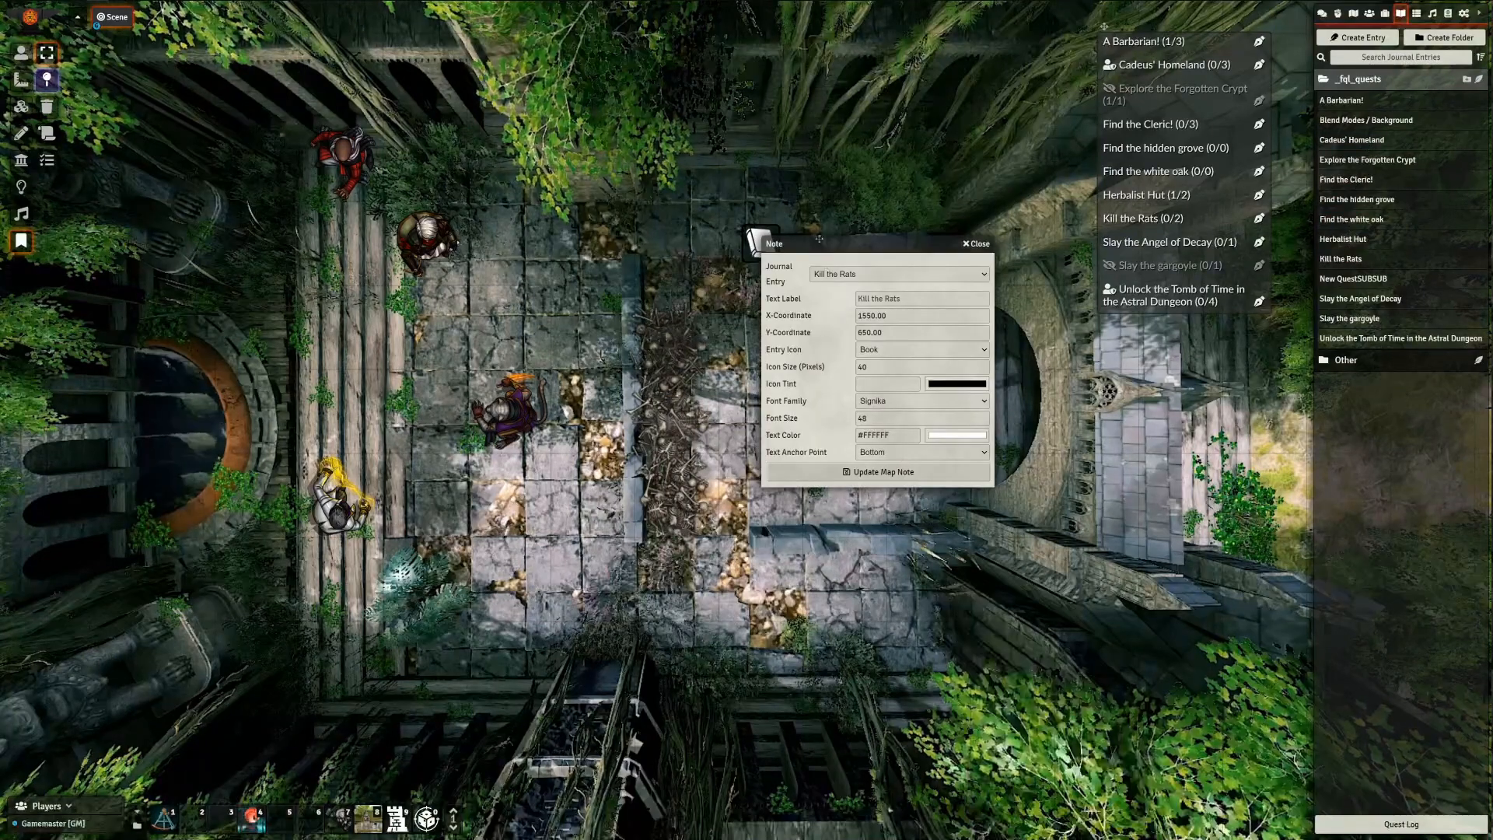
click(834, 476)
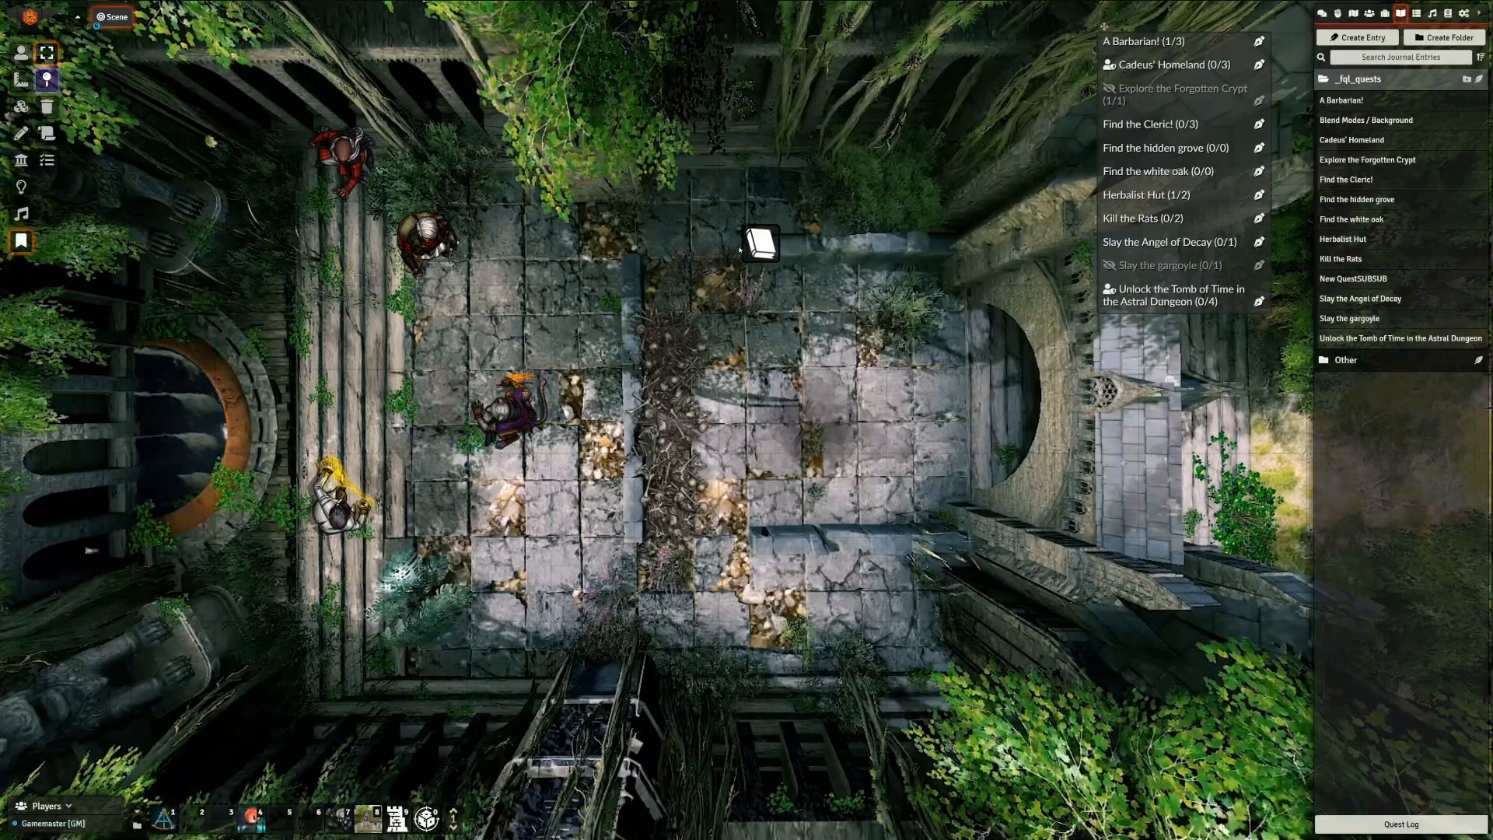
View the Kill the Rats quest details from its new map note, then close the window
double_click(761, 246)
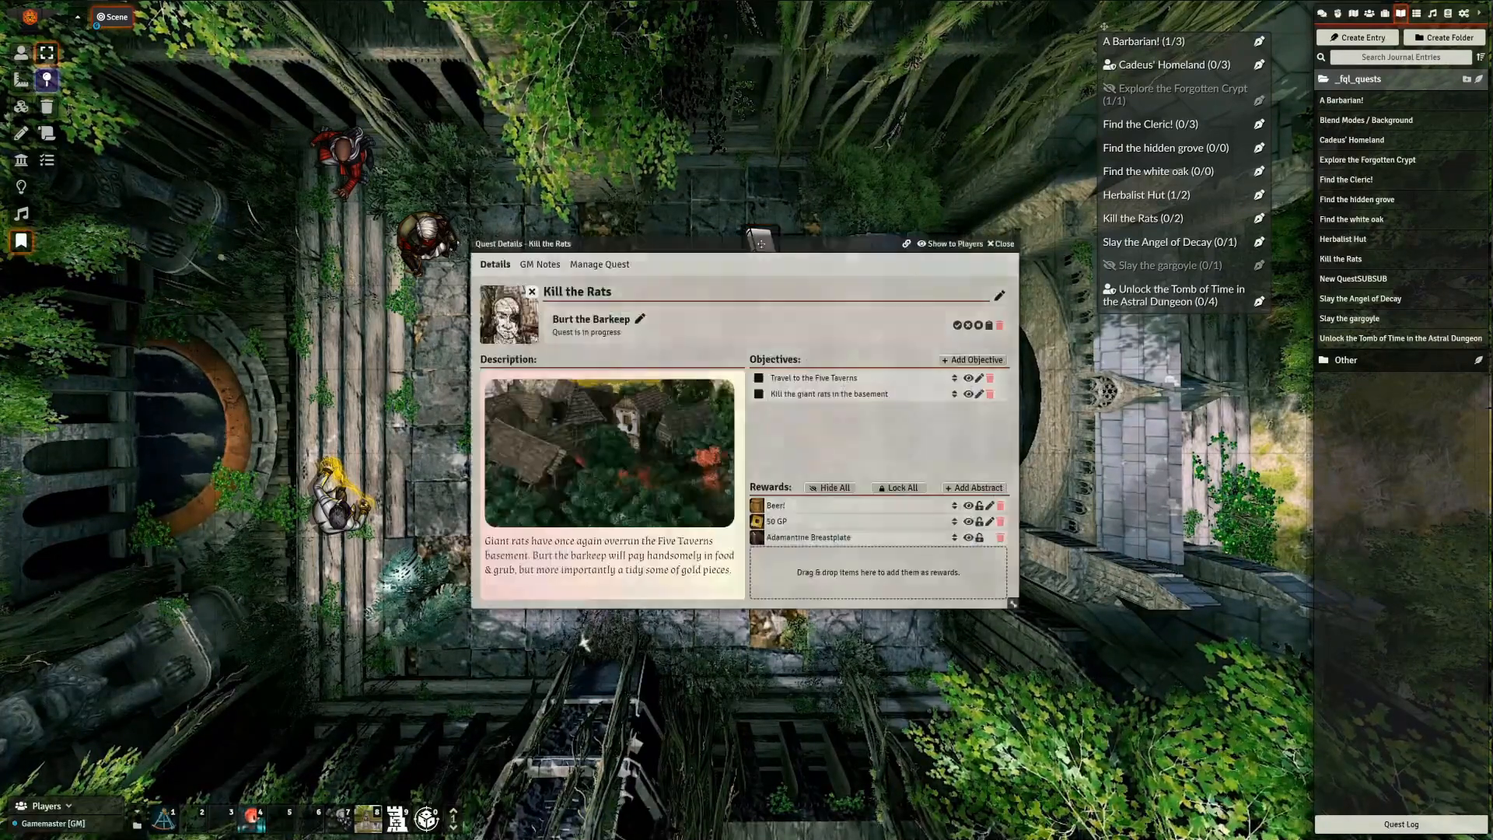
drag(613, 247, 609, 281)
click(992, 279)
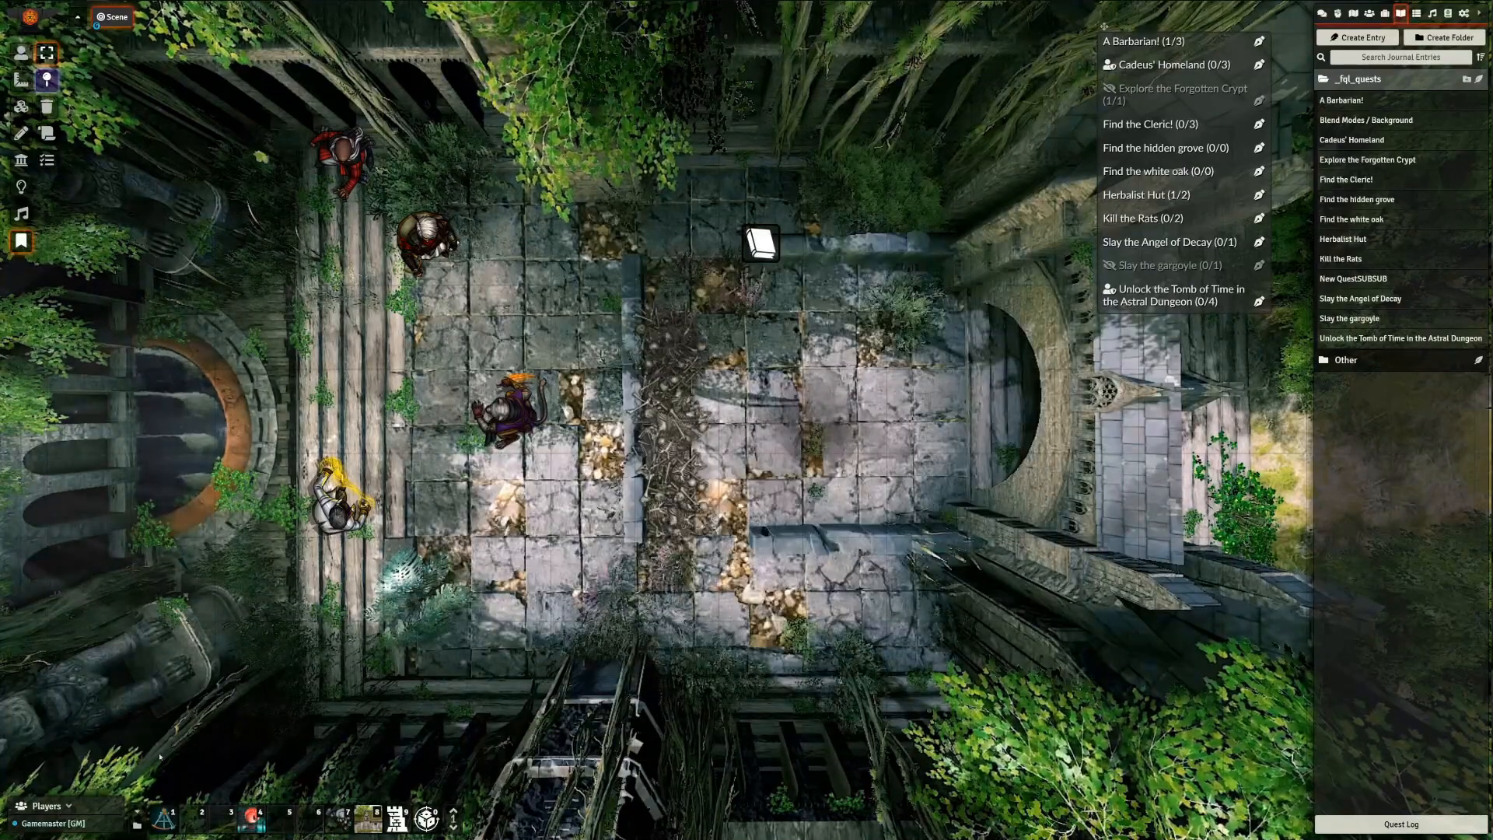
Pin Unlock the Tomb of Time in the Astral Dungeon from the Quest Log to the scene at 1350, 750 and check its details from the note
click(167, 816)
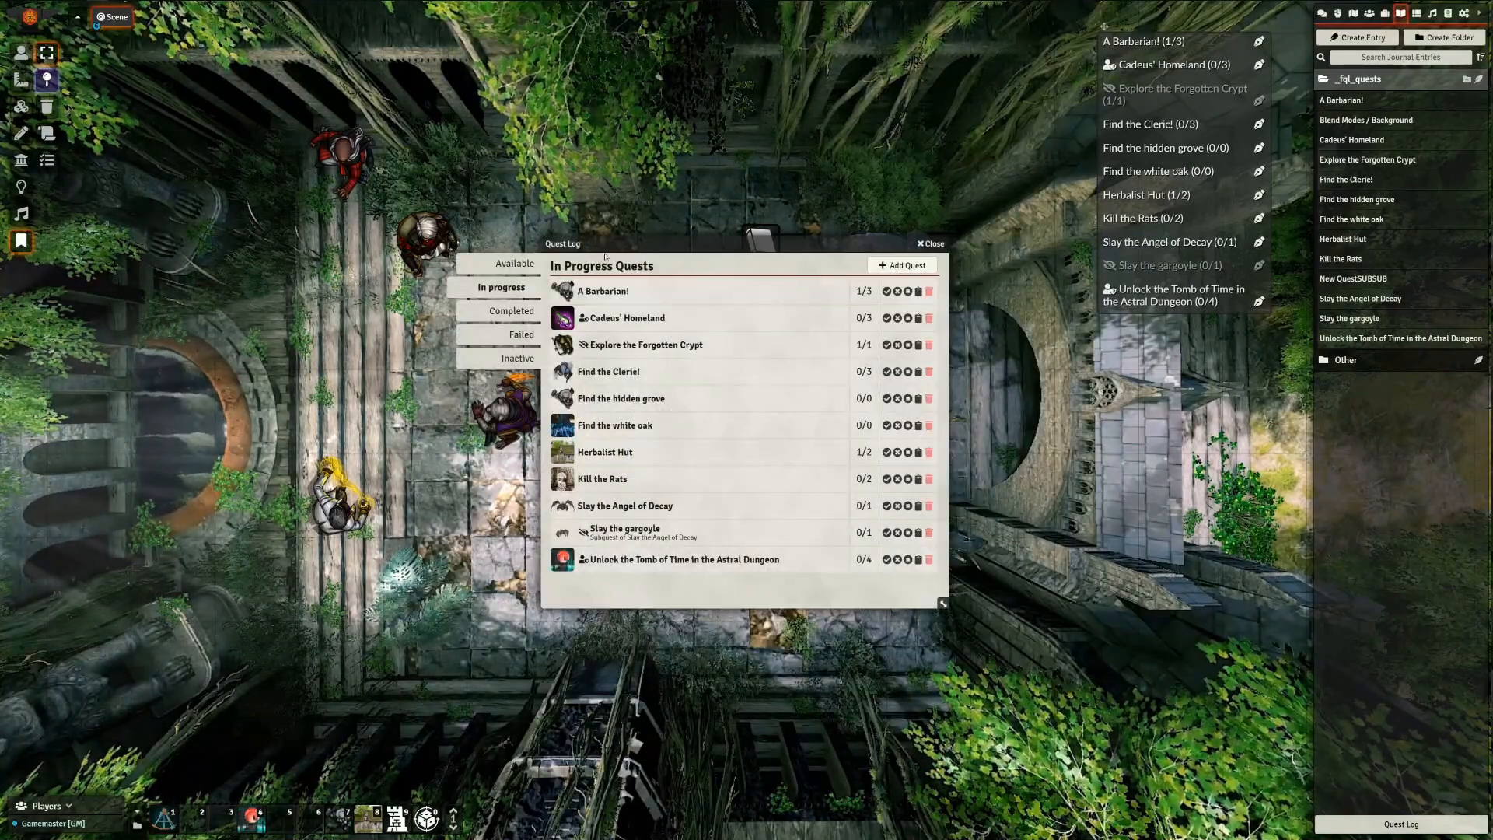
drag(604, 246, 660, 370)
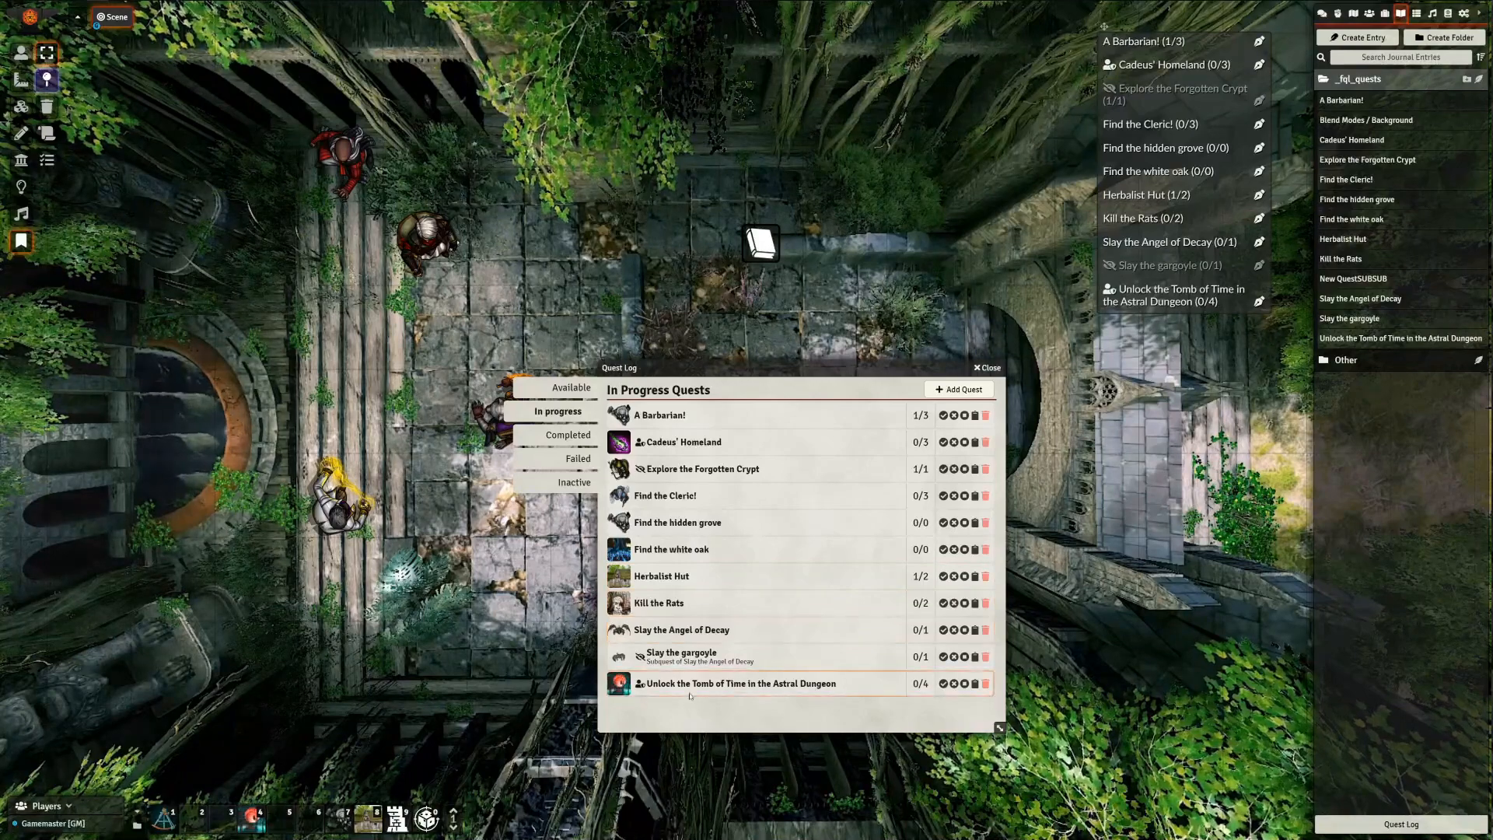
drag(681, 683, 595, 338)
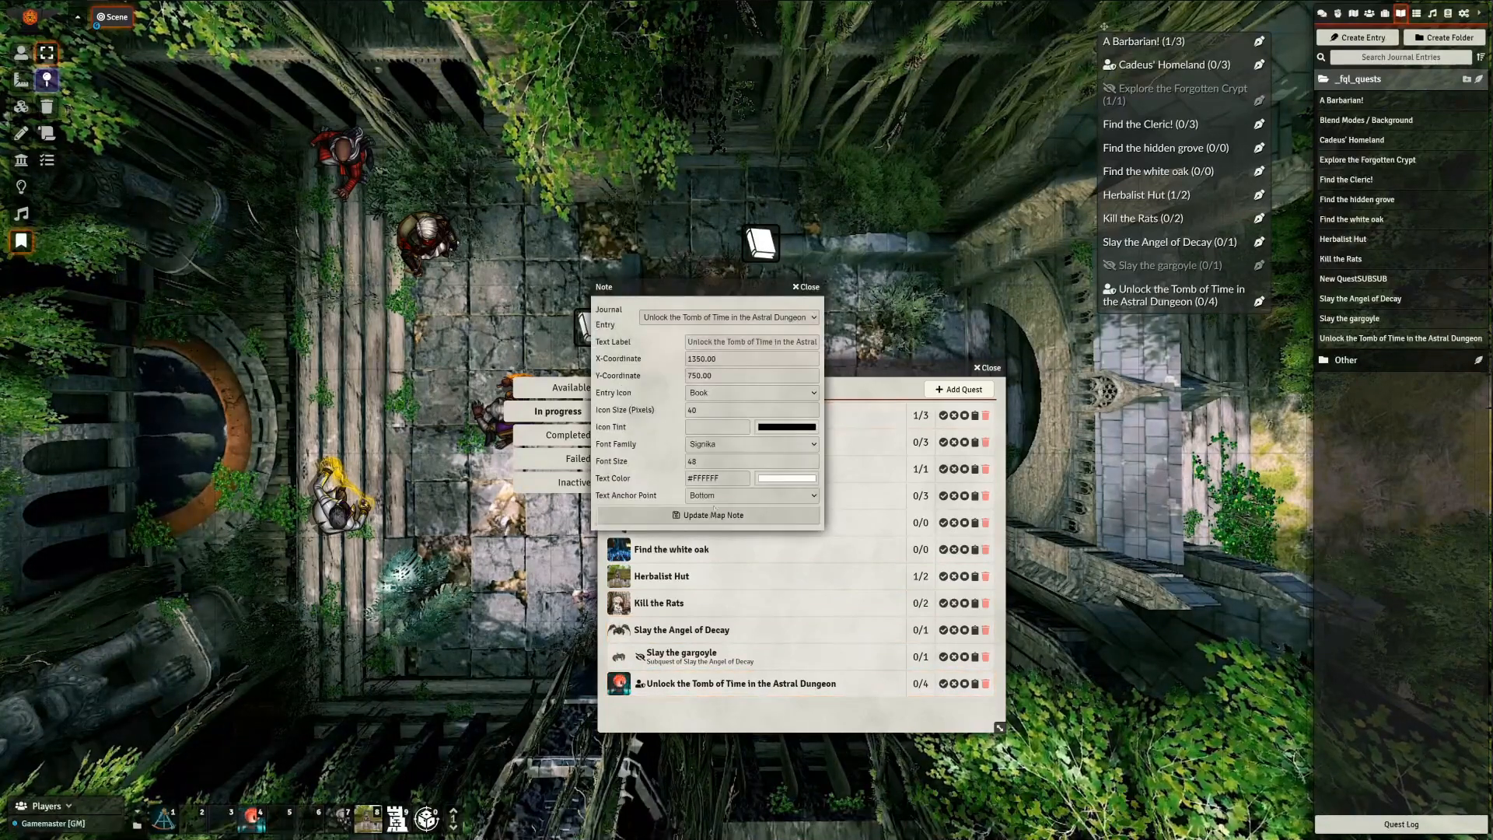
click(691, 520)
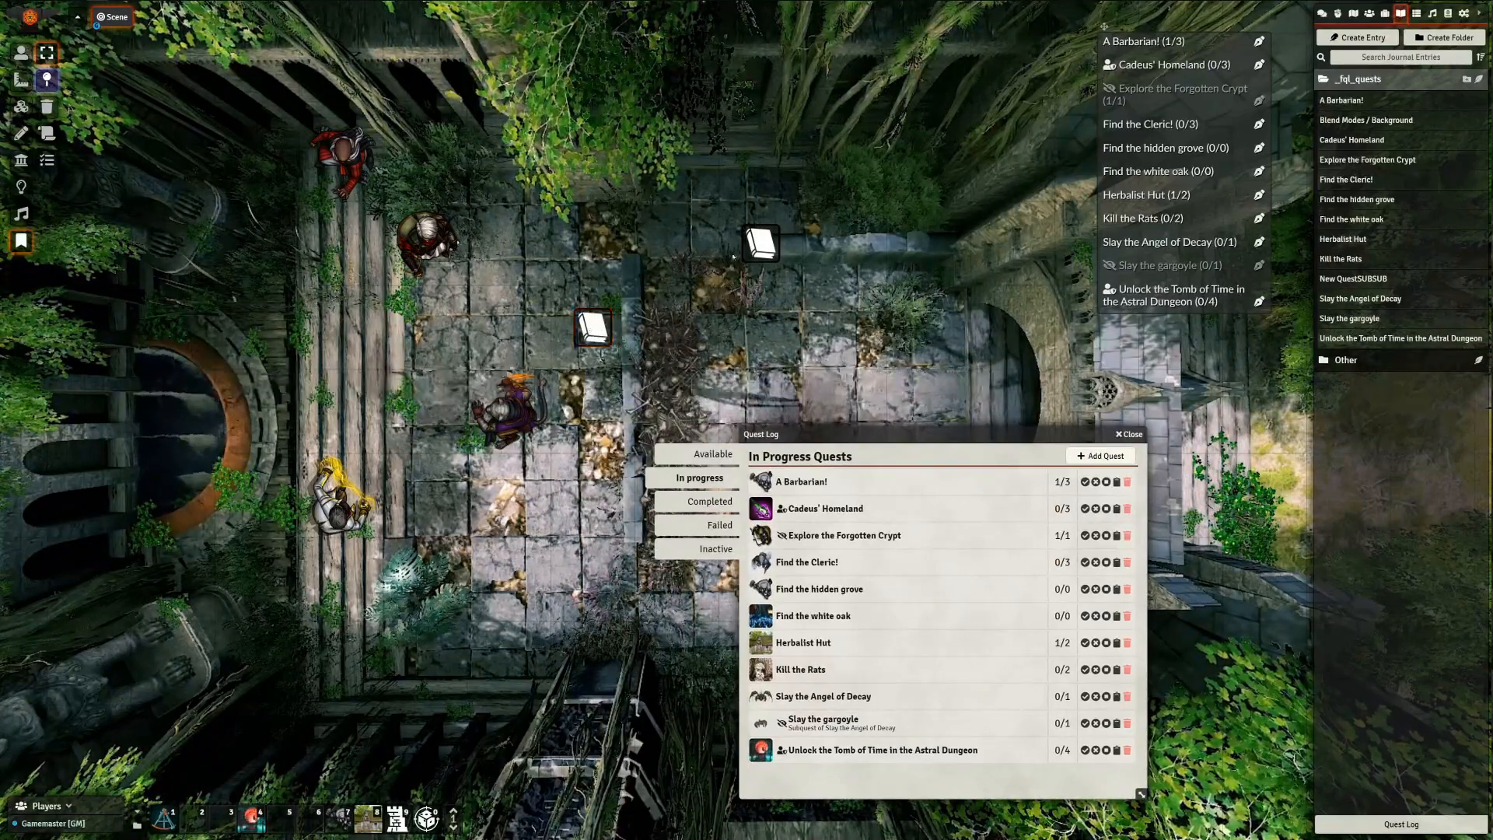
double_click(599, 325)
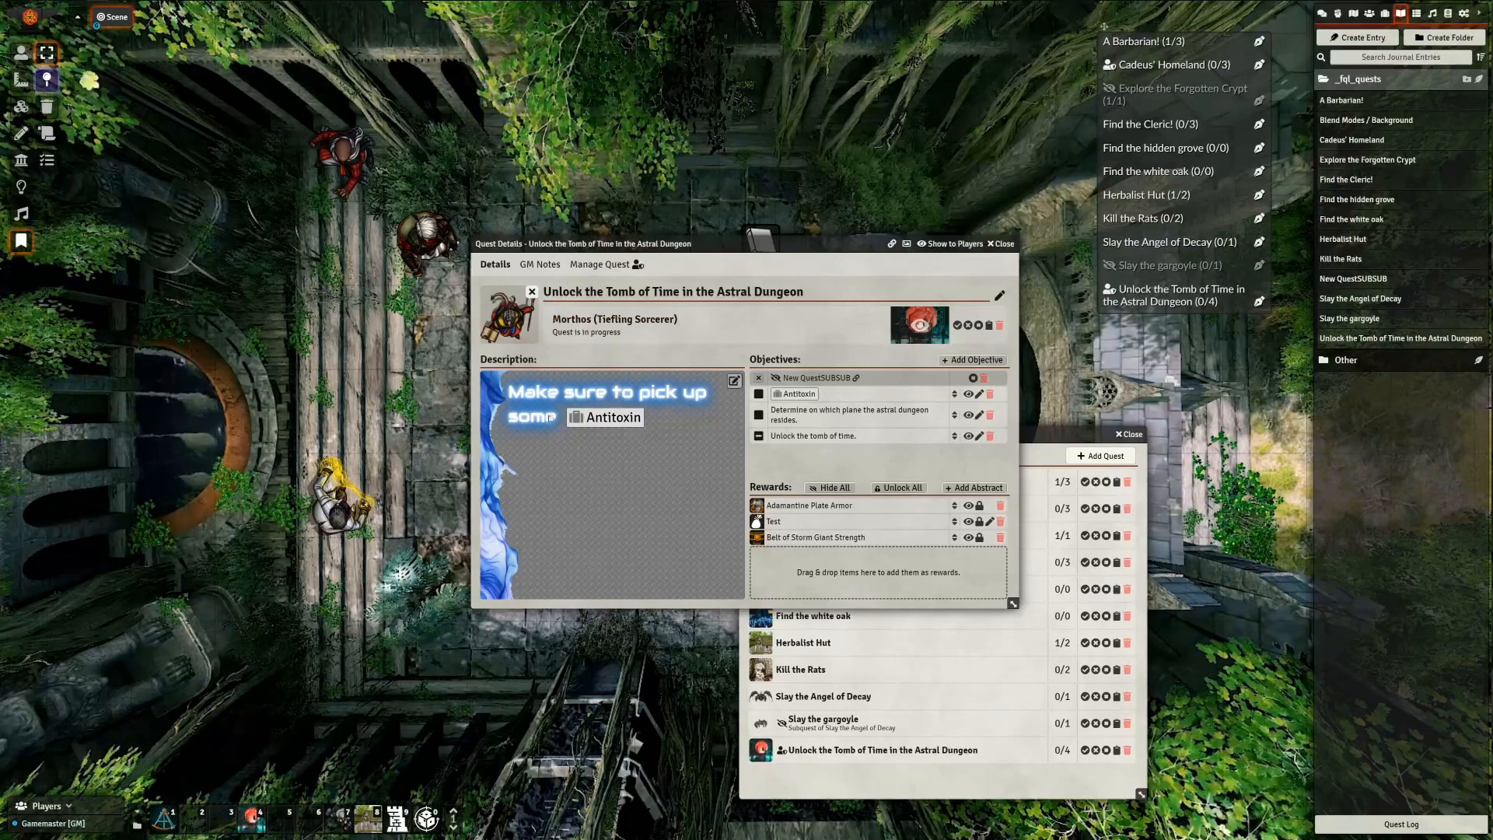
click(1001, 244)
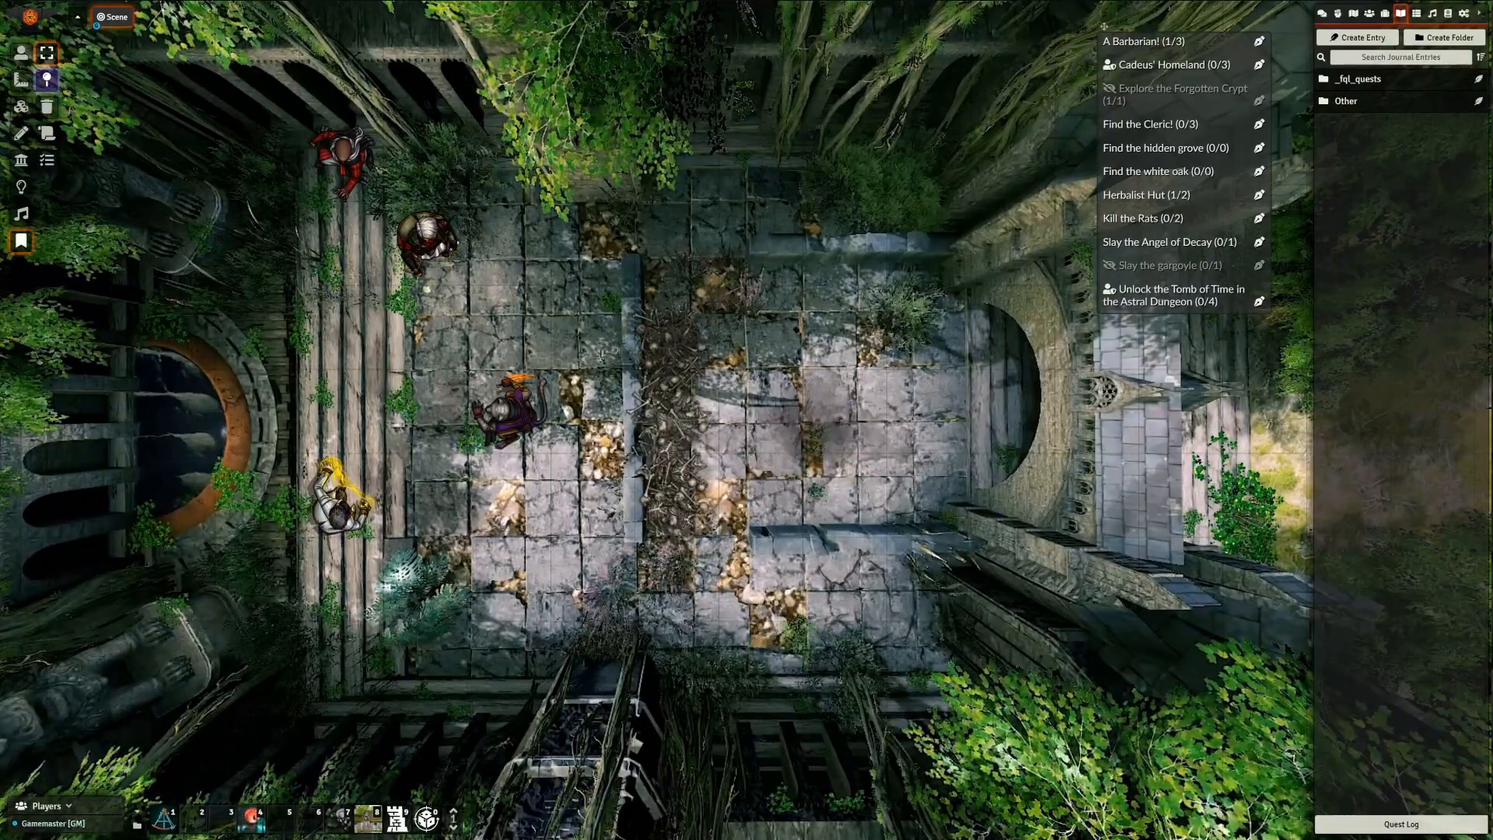
Show the floating quest list, place the quest tracker beside it, and expand the A Barbarian! quest's objectives
click(46, 161)
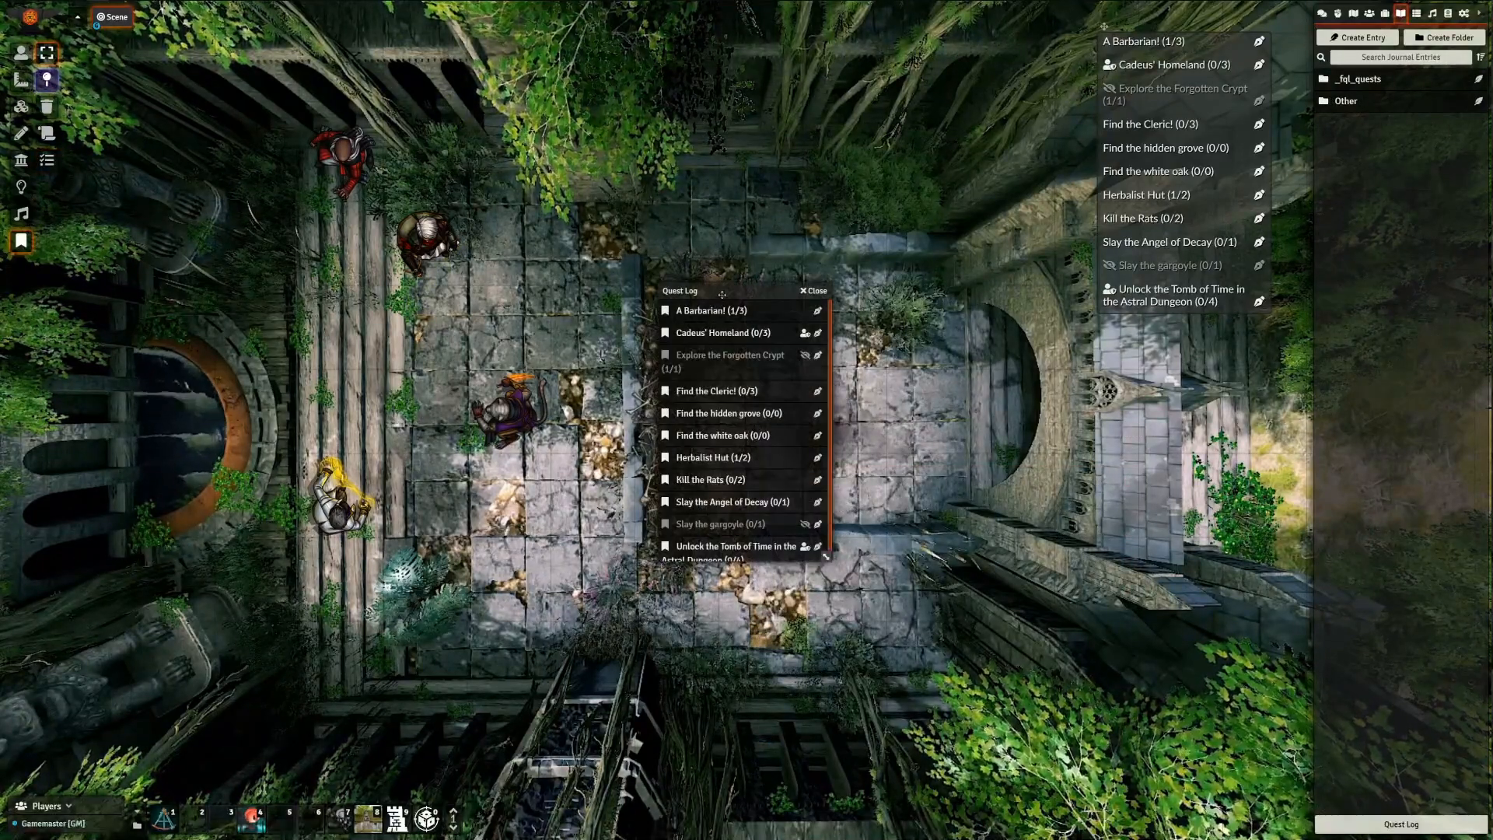
drag(721, 294, 657, 251)
drag(1104, 26, 823, 222)
click(849, 239)
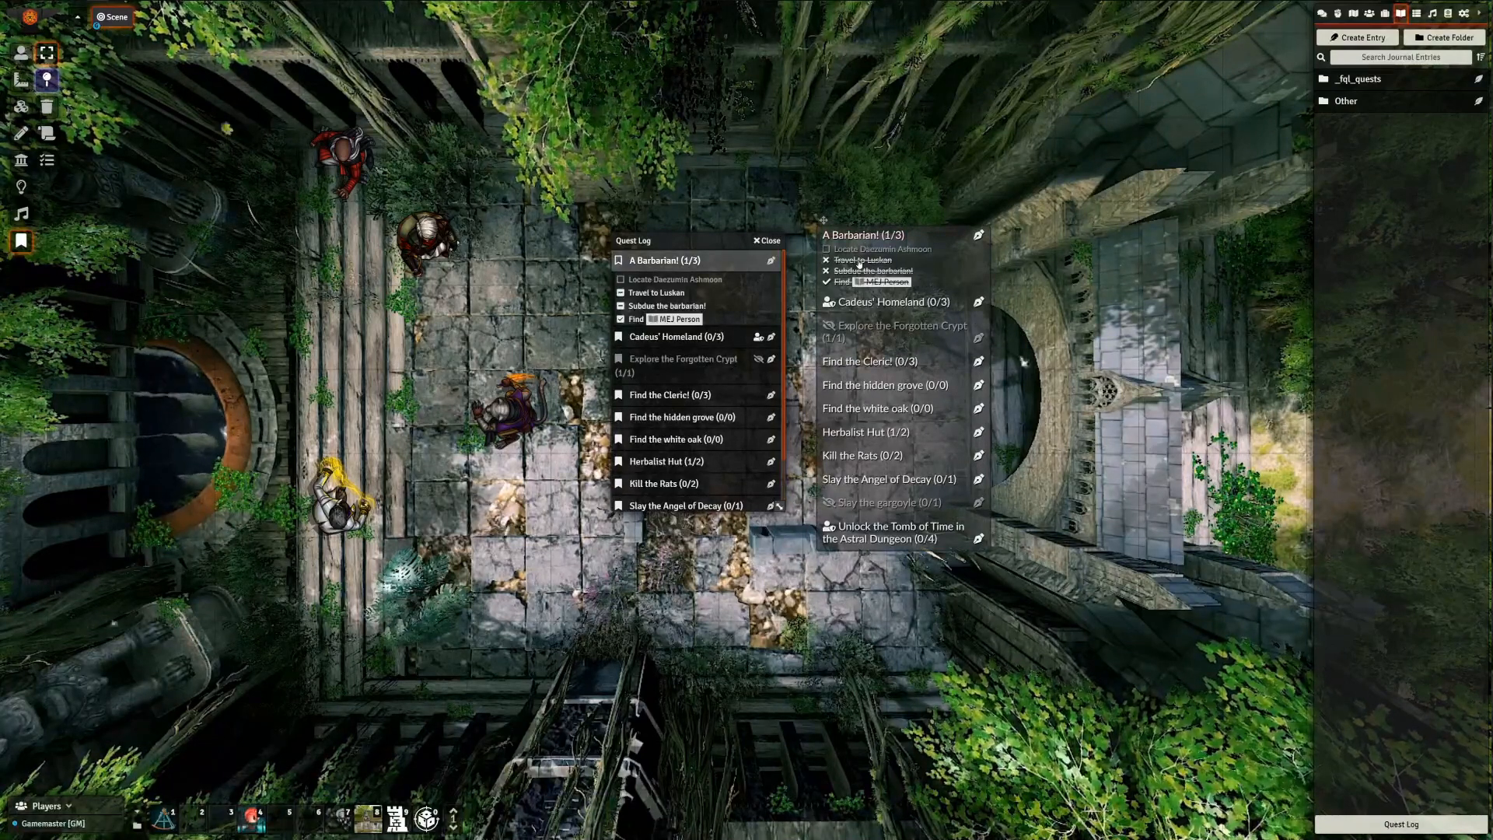
Cycle the Travel to Luskan objective through its states back to failed and look at the A Barbarian! quest details
click(859, 265)
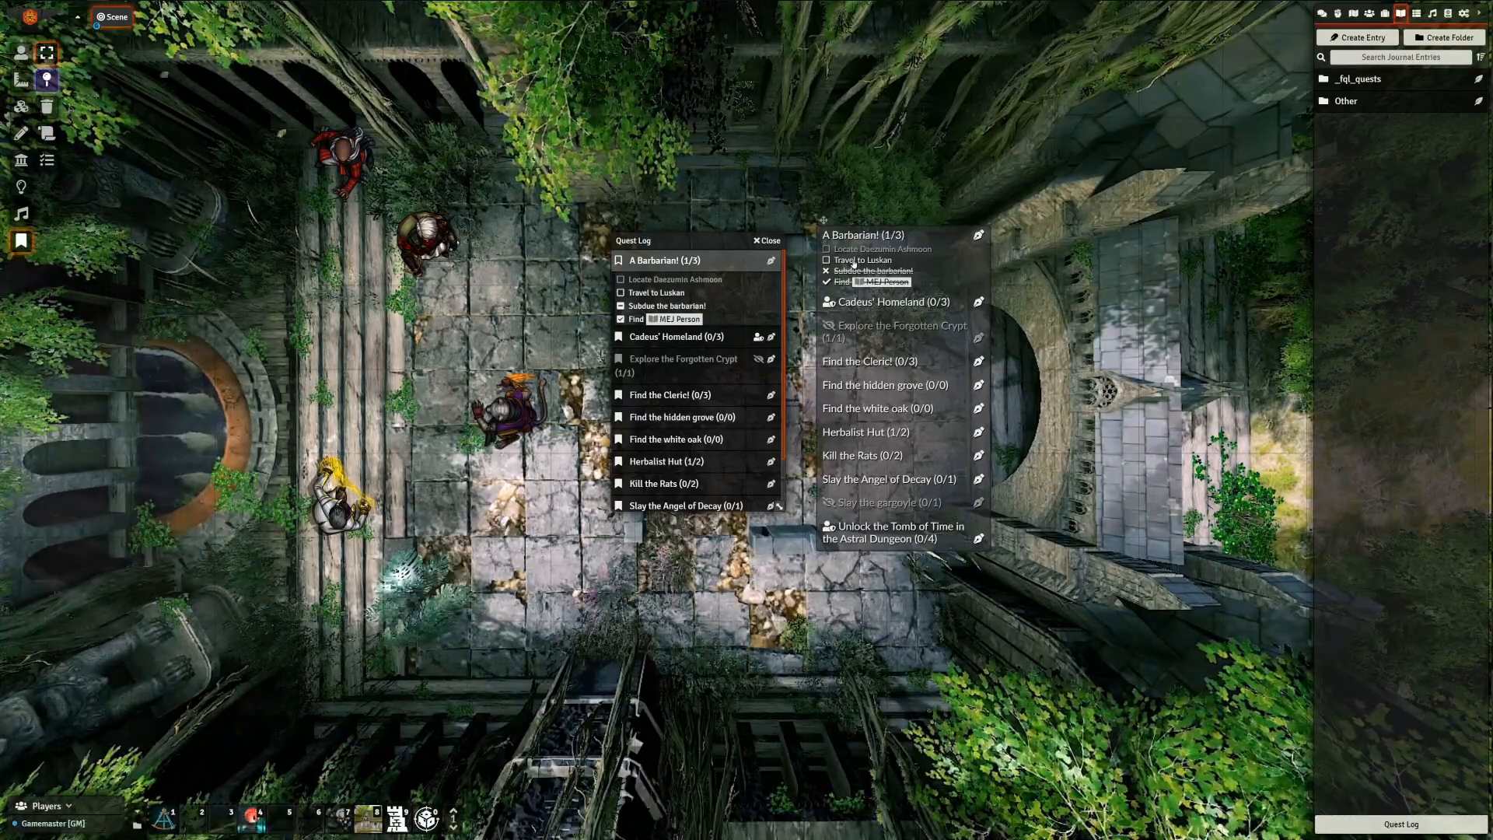
click(854, 263)
click(854, 265)
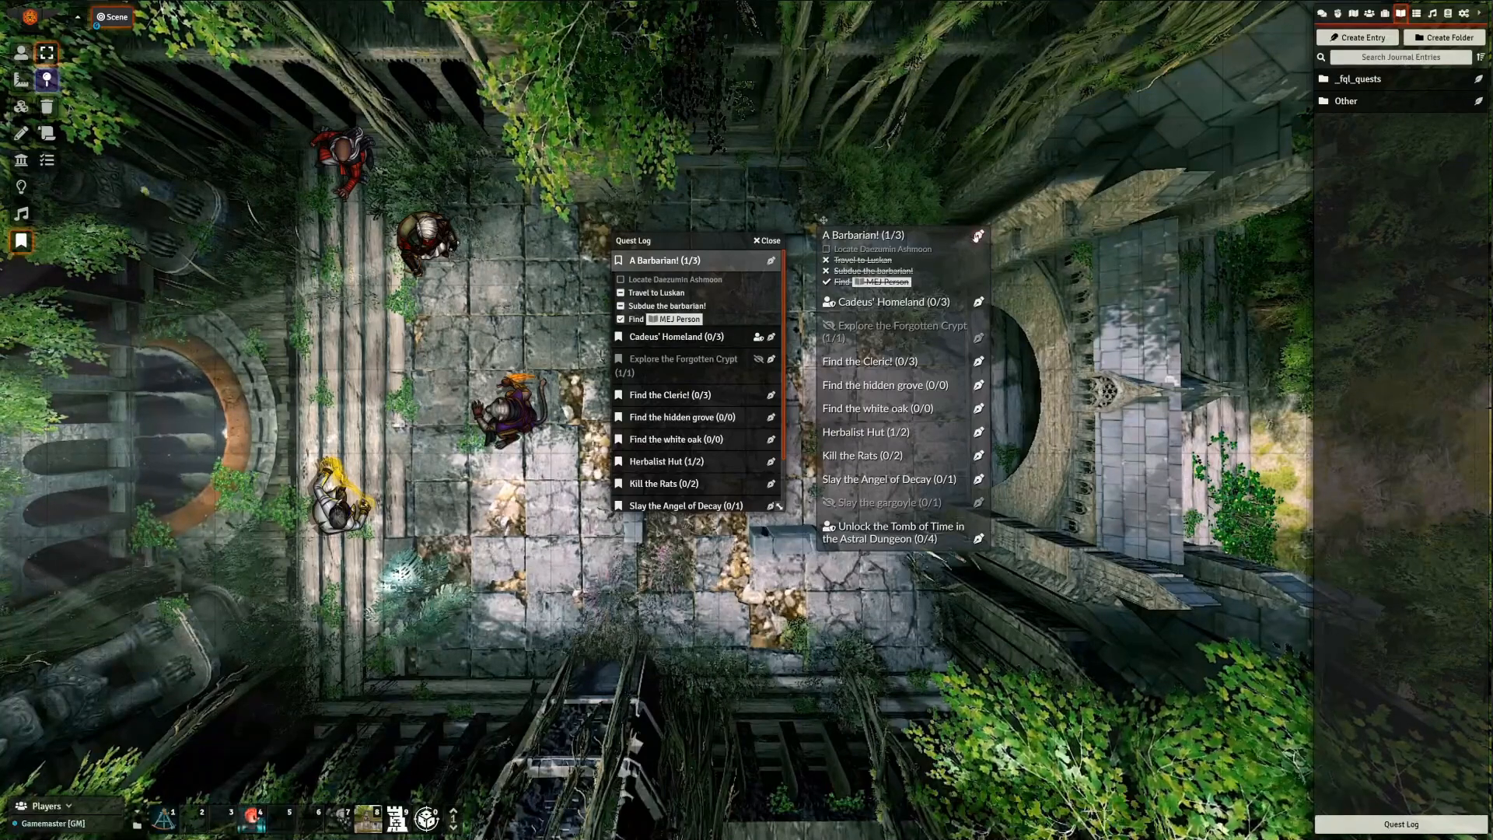
click(977, 236)
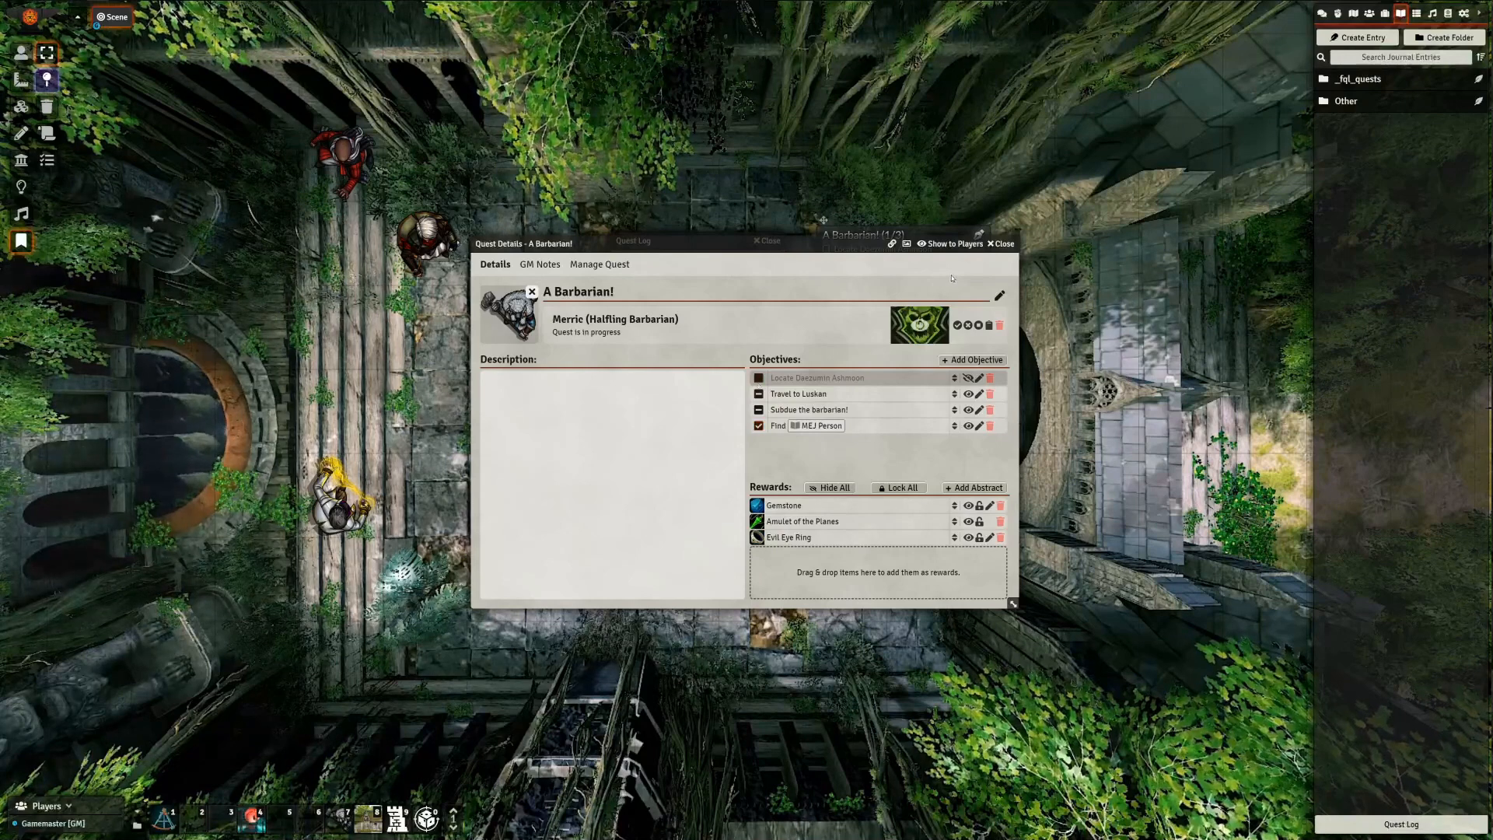
click(1004, 244)
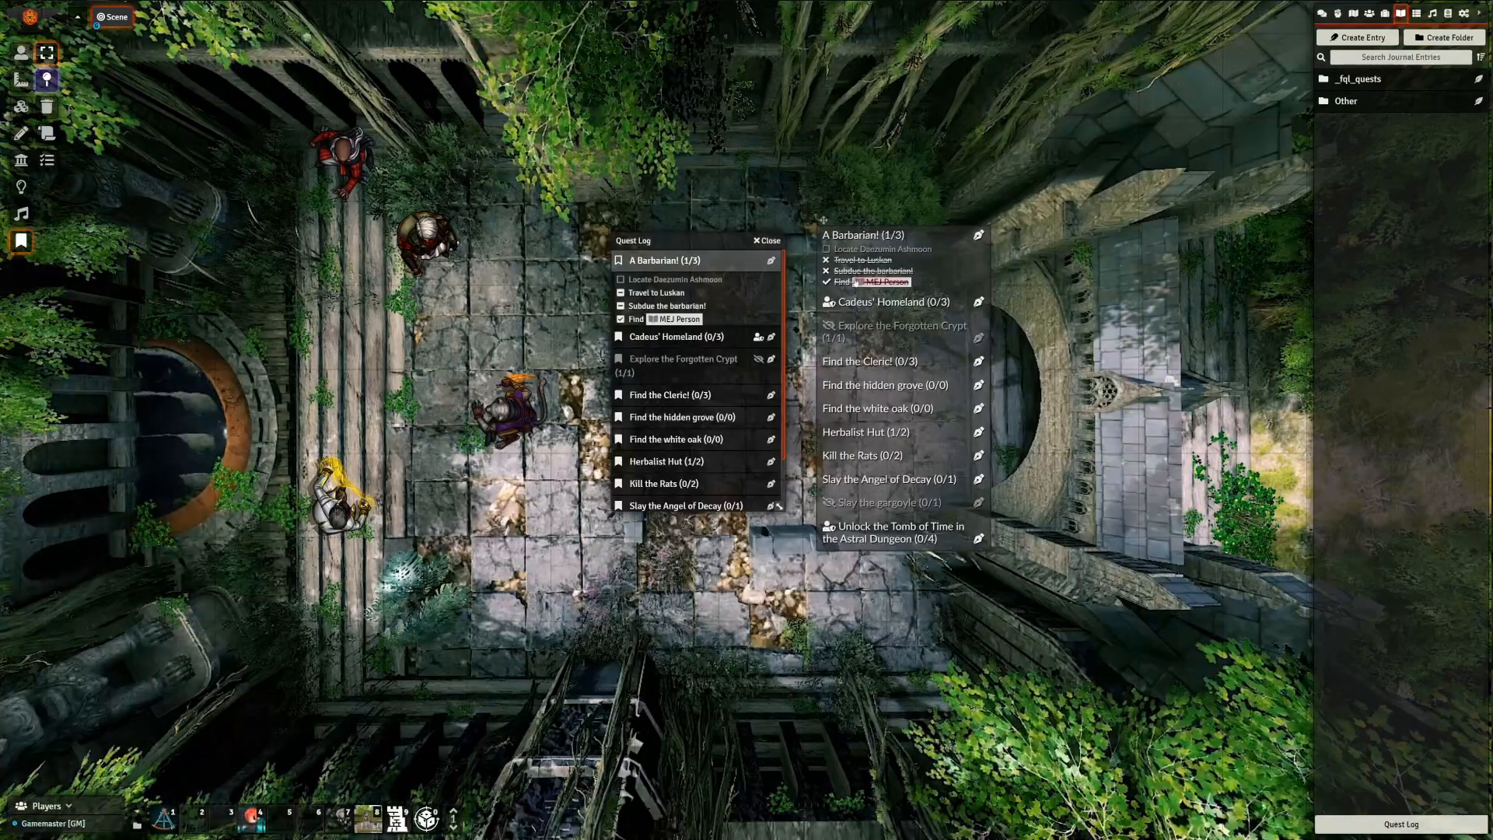
Cycle the A Barbarian! quest's Find objective back to completed and mark Subdue the barbarian! as completed
click(842, 271)
click(842, 272)
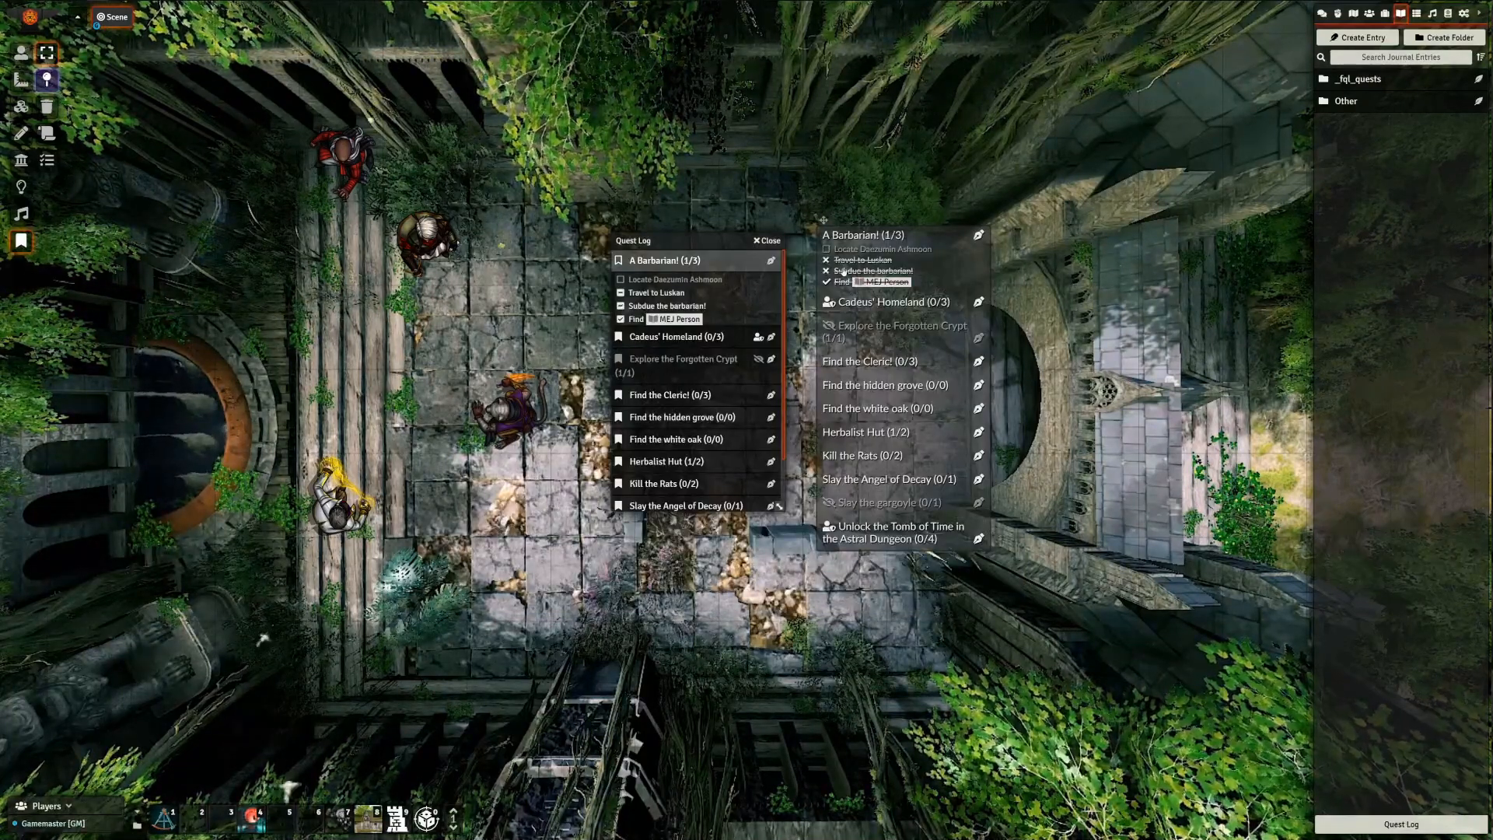
click(839, 283)
click(841, 285)
click(841, 286)
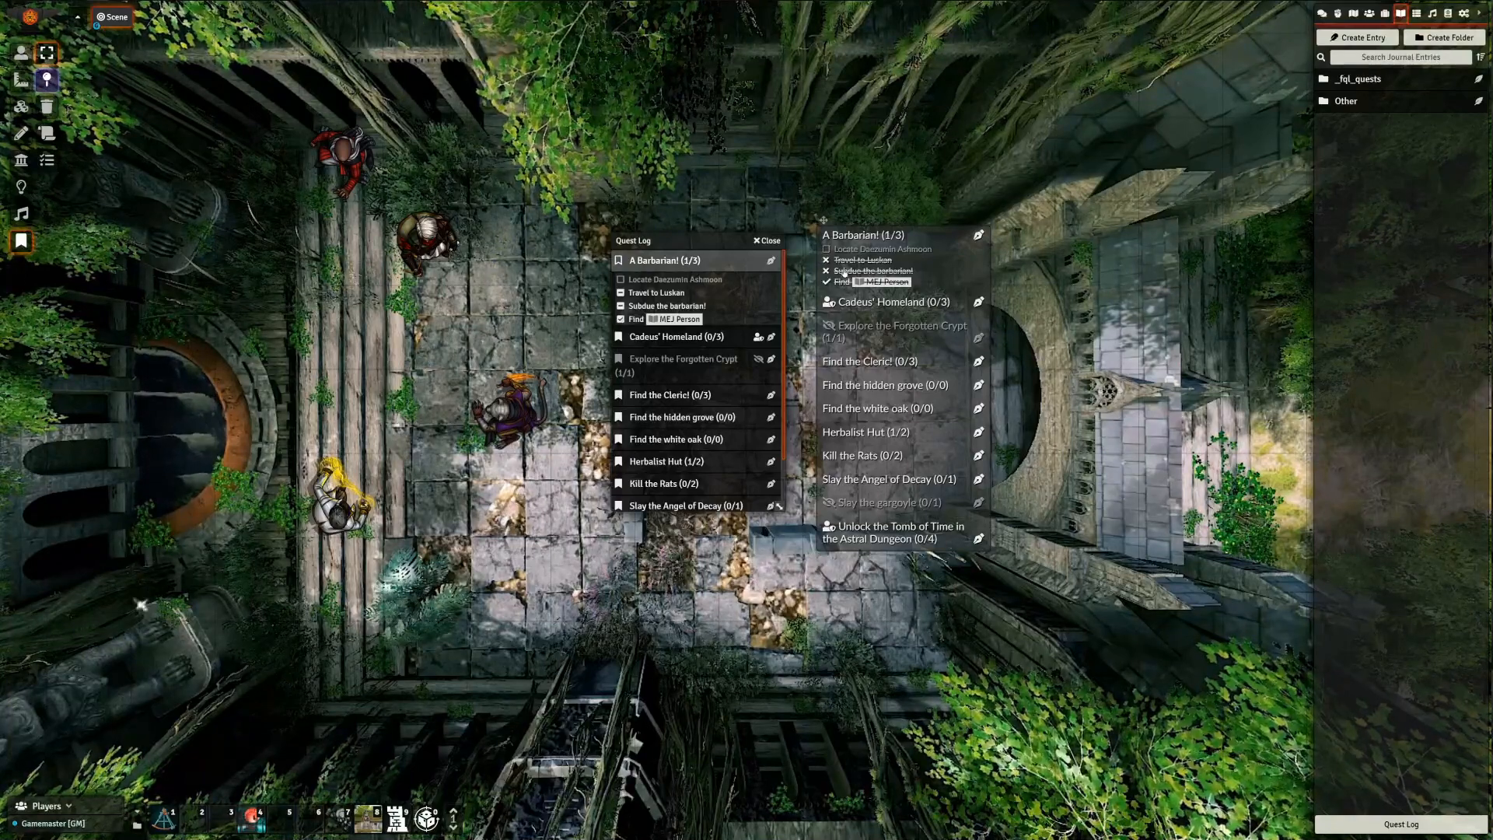
click(846, 273)
click(846, 272)
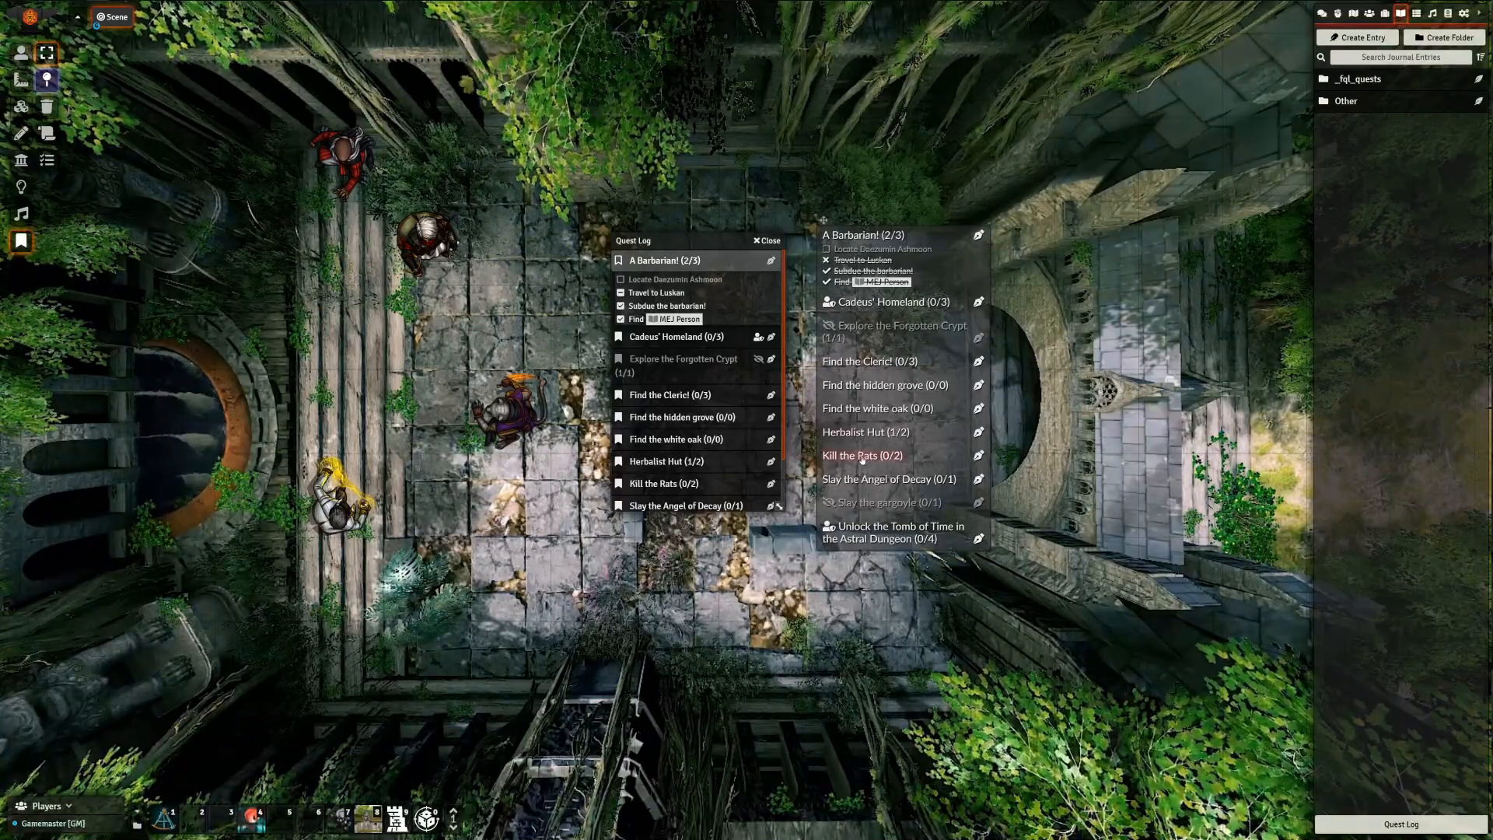
In the Kill the Rats quest, cycle Travel to the Five Taverns back to unchecked and mark Kill the giant rats in the basement as failed
click(861, 459)
click(846, 472)
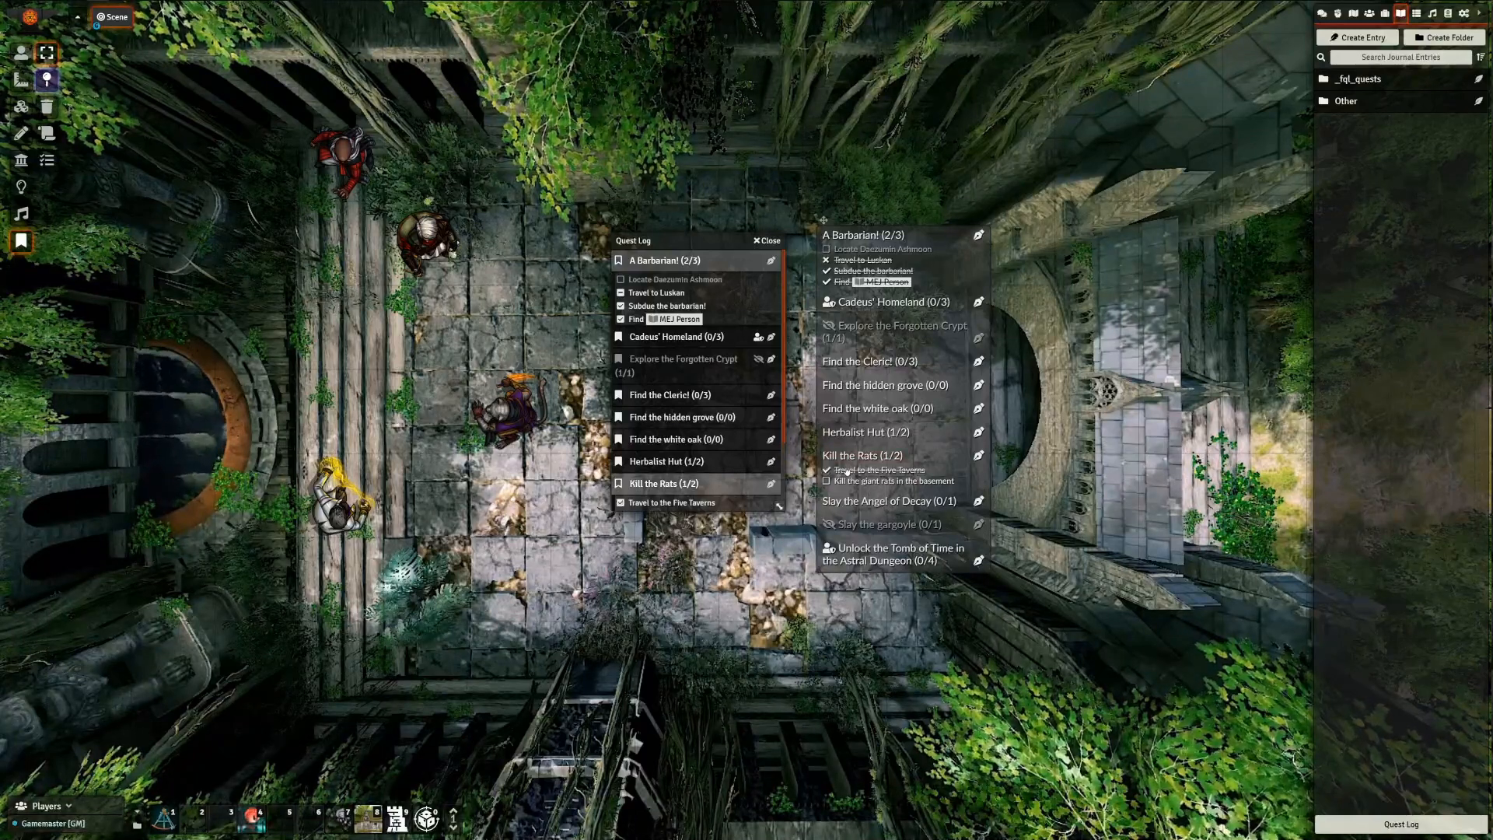
click(846, 471)
click(853, 482)
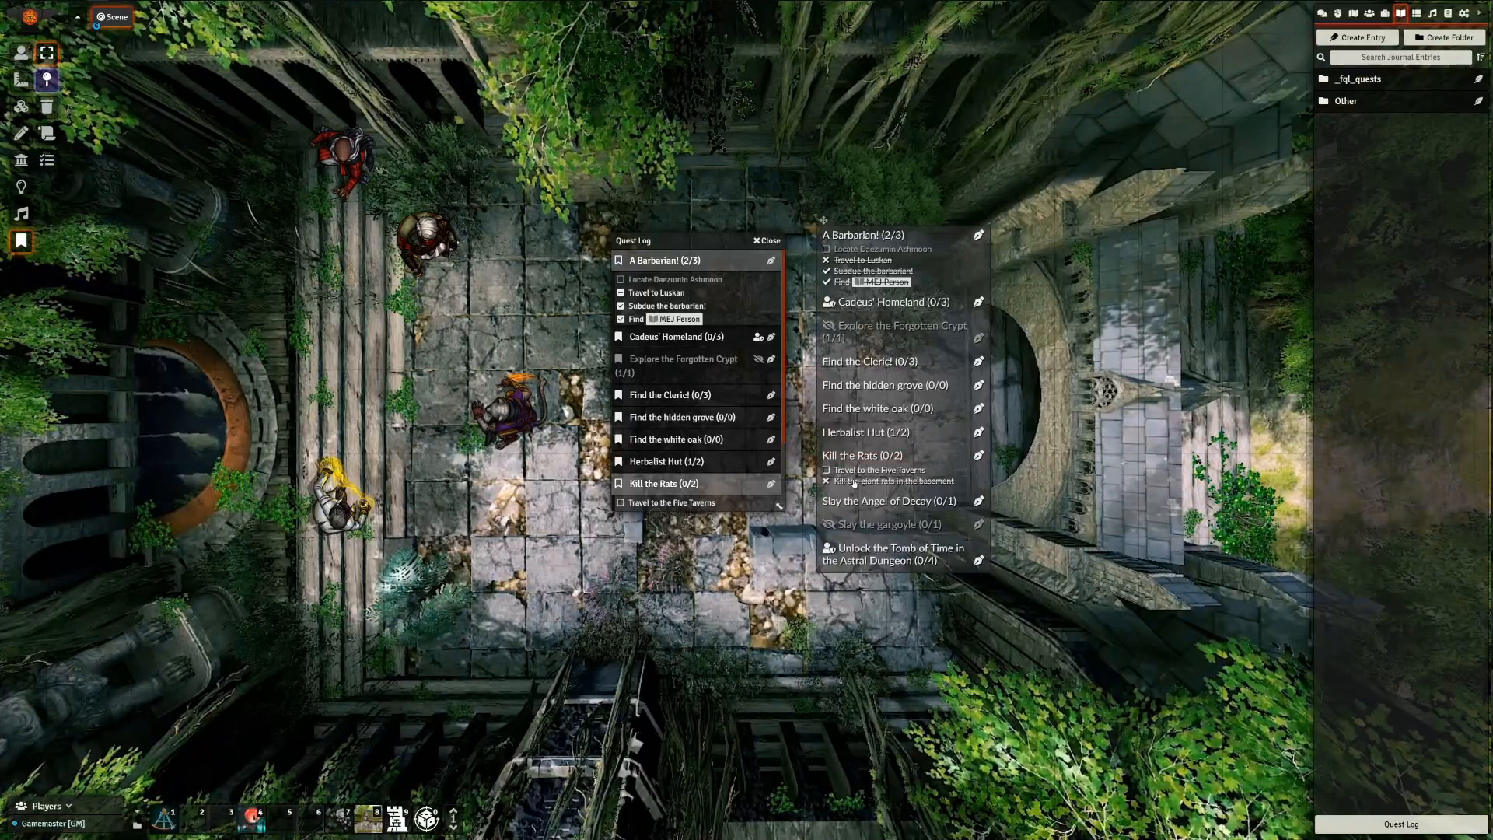
click(855, 472)
click(856, 472)
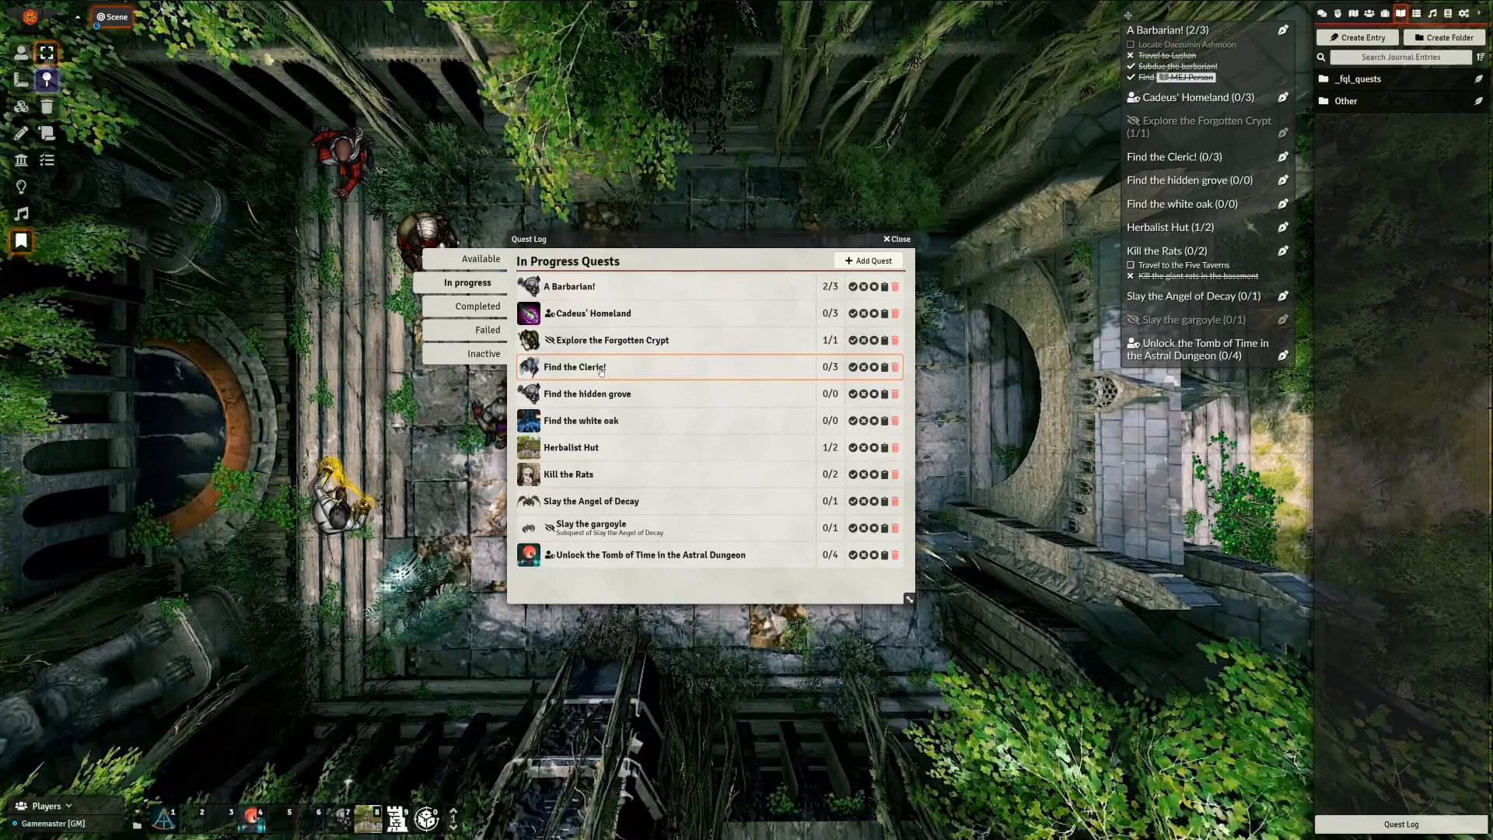
Open the Kill the Rats quest details from the Quest Log and show the Items (SRD) compendium alongside
click(575, 476)
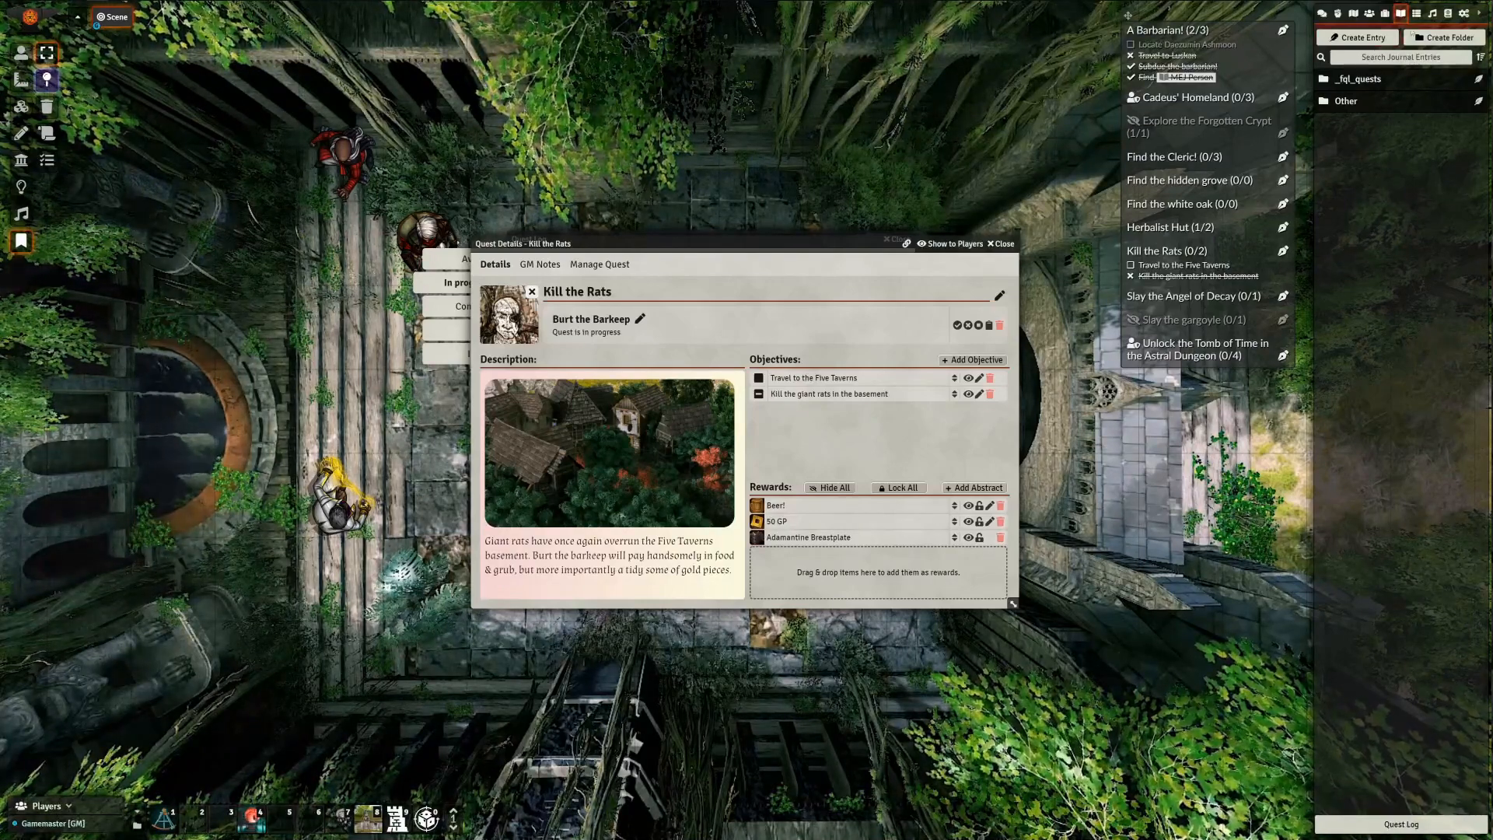
click(1446, 13)
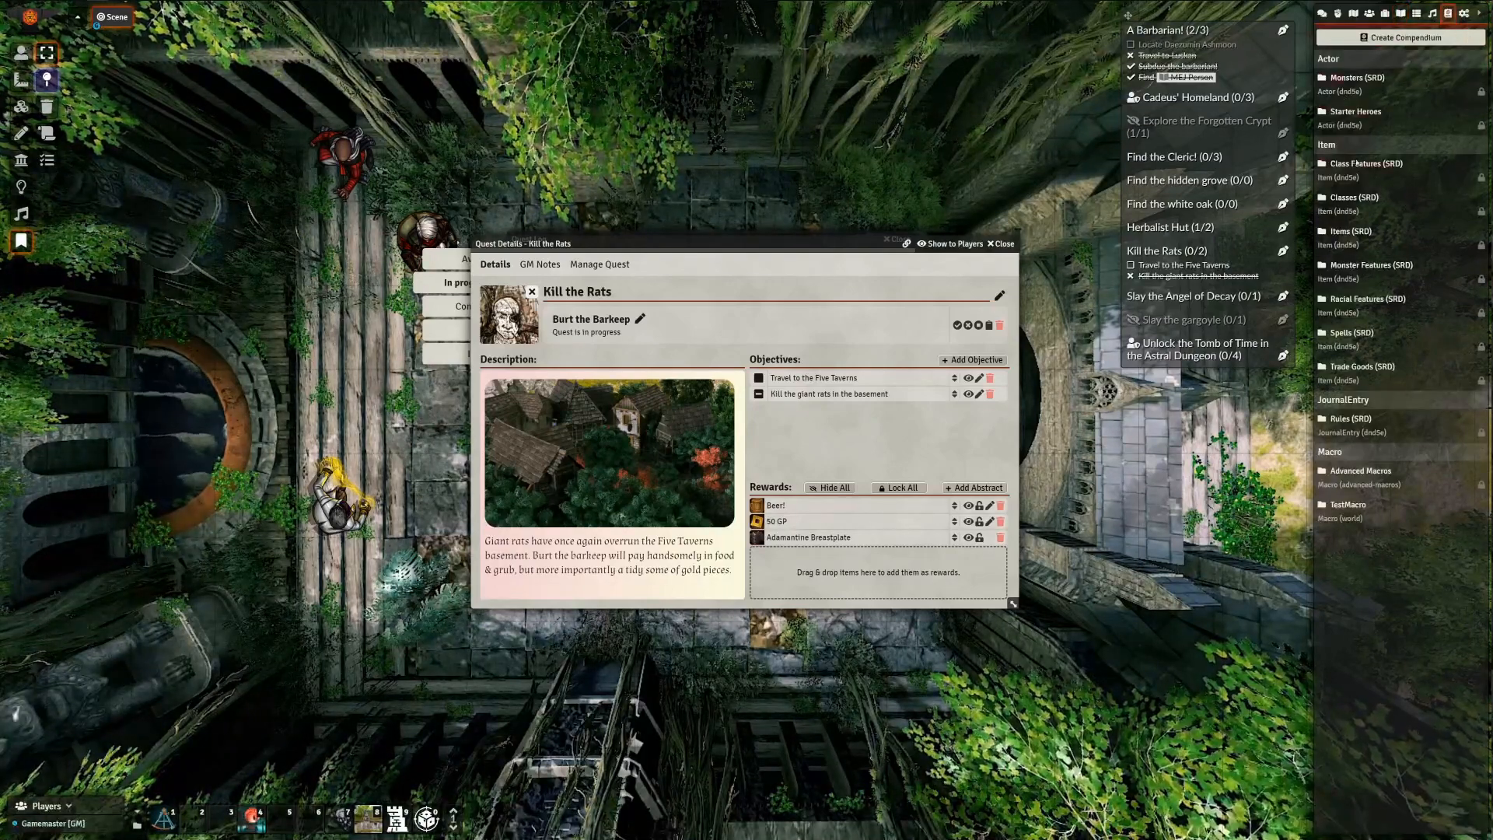
click(1349, 231)
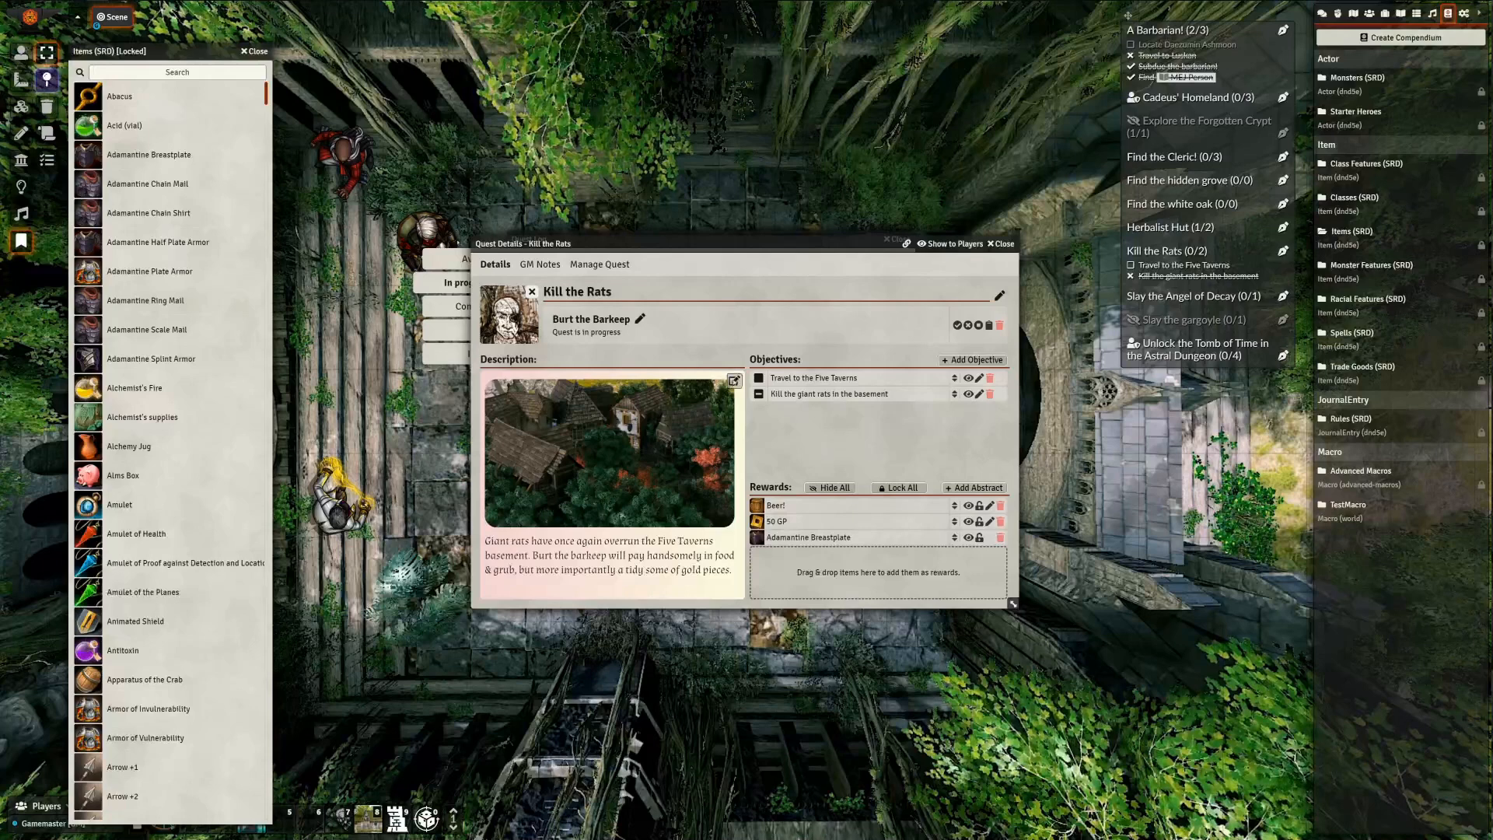
Insert a link to Alchemist's Fire from the compendium at the end of the Kill the Rats description
click(734, 380)
scroll(605, 522, down, 1)
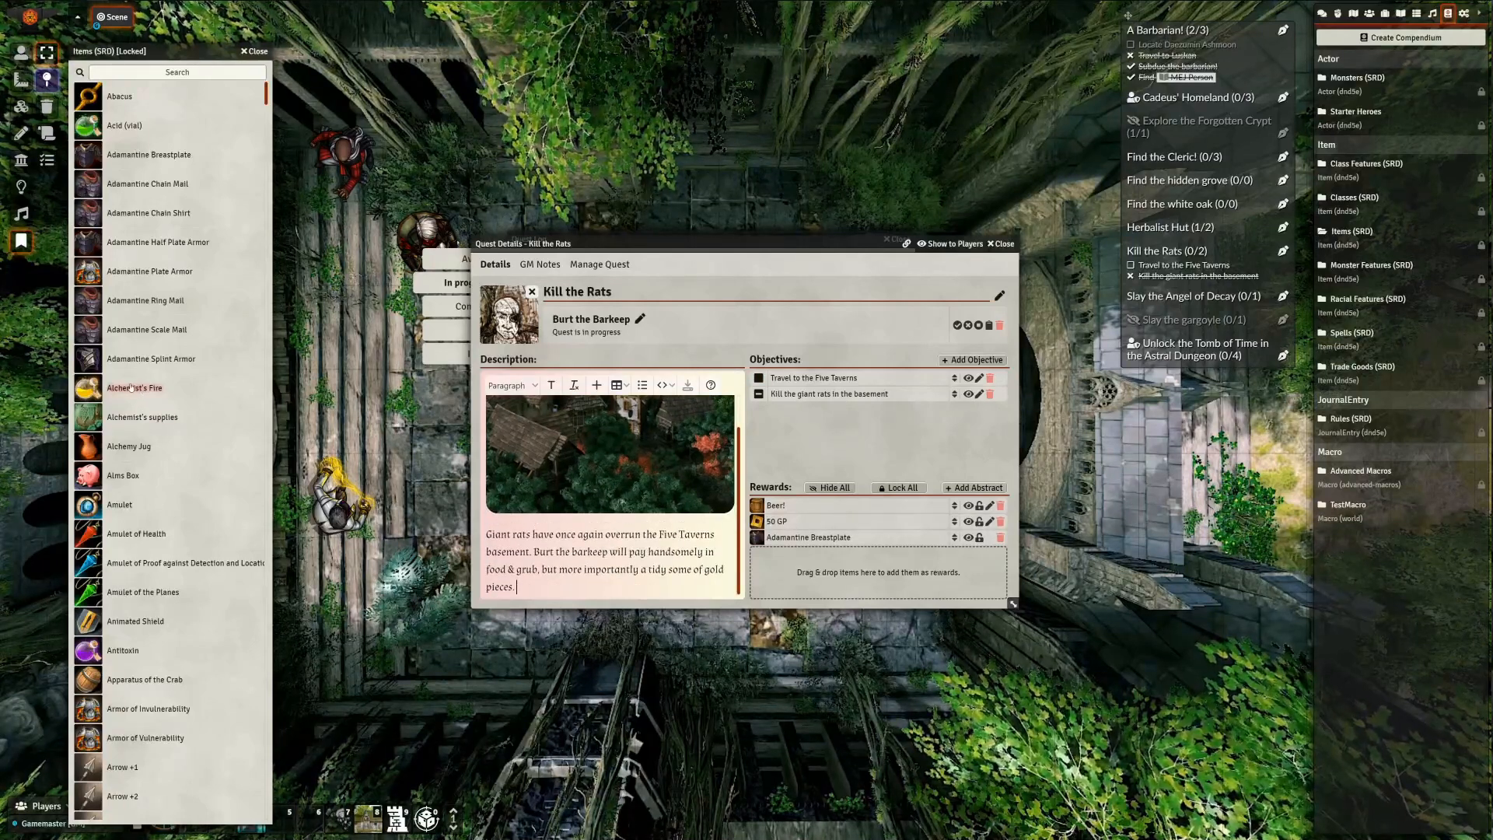
drag(129, 388, 533, 586)
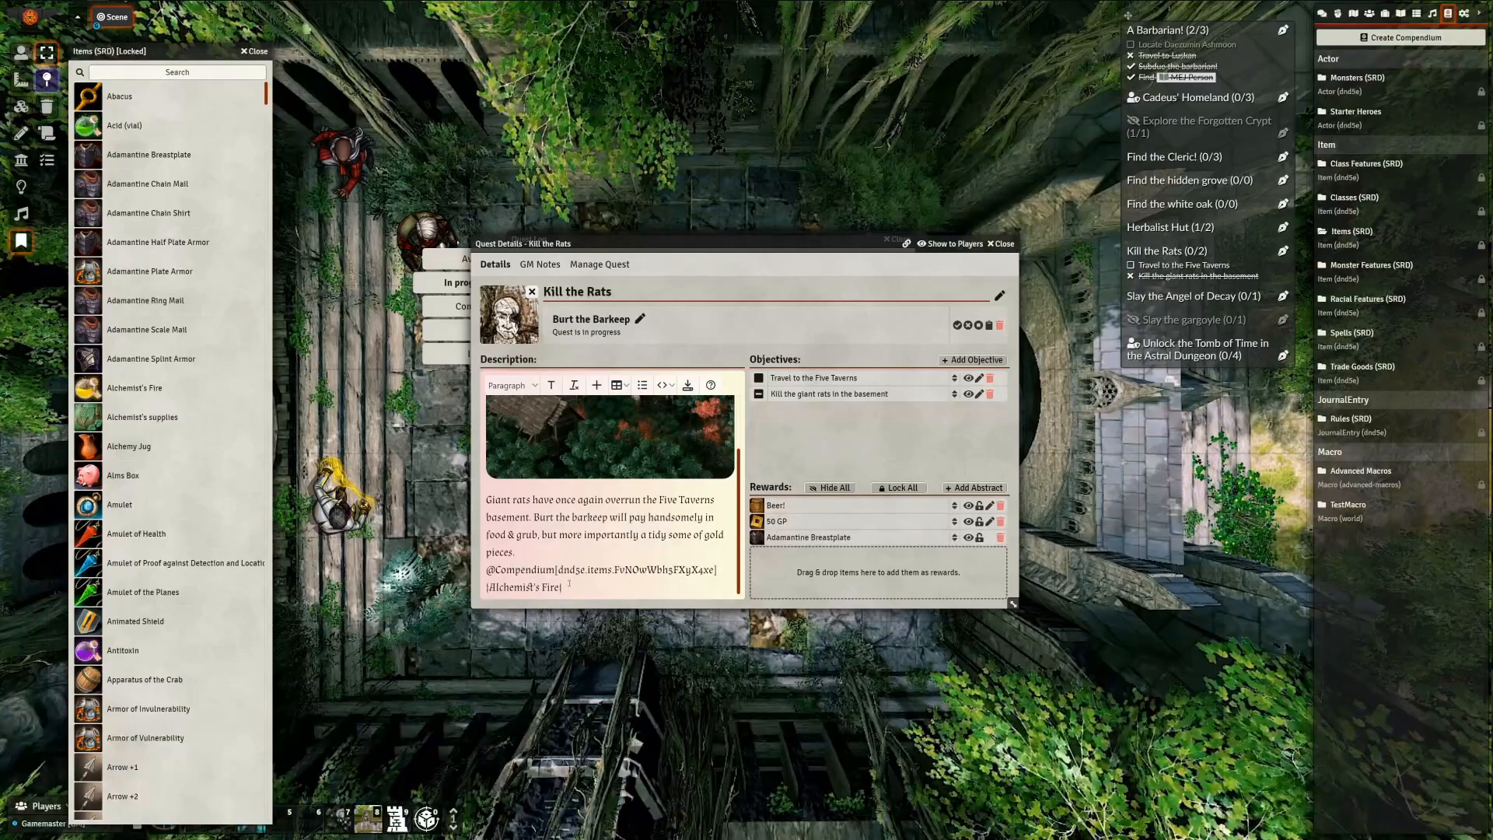
Copy the Alchemist's Fire link text from the description and remove it there
drag(570, 585, 461, 576)
key(ctrl+c)
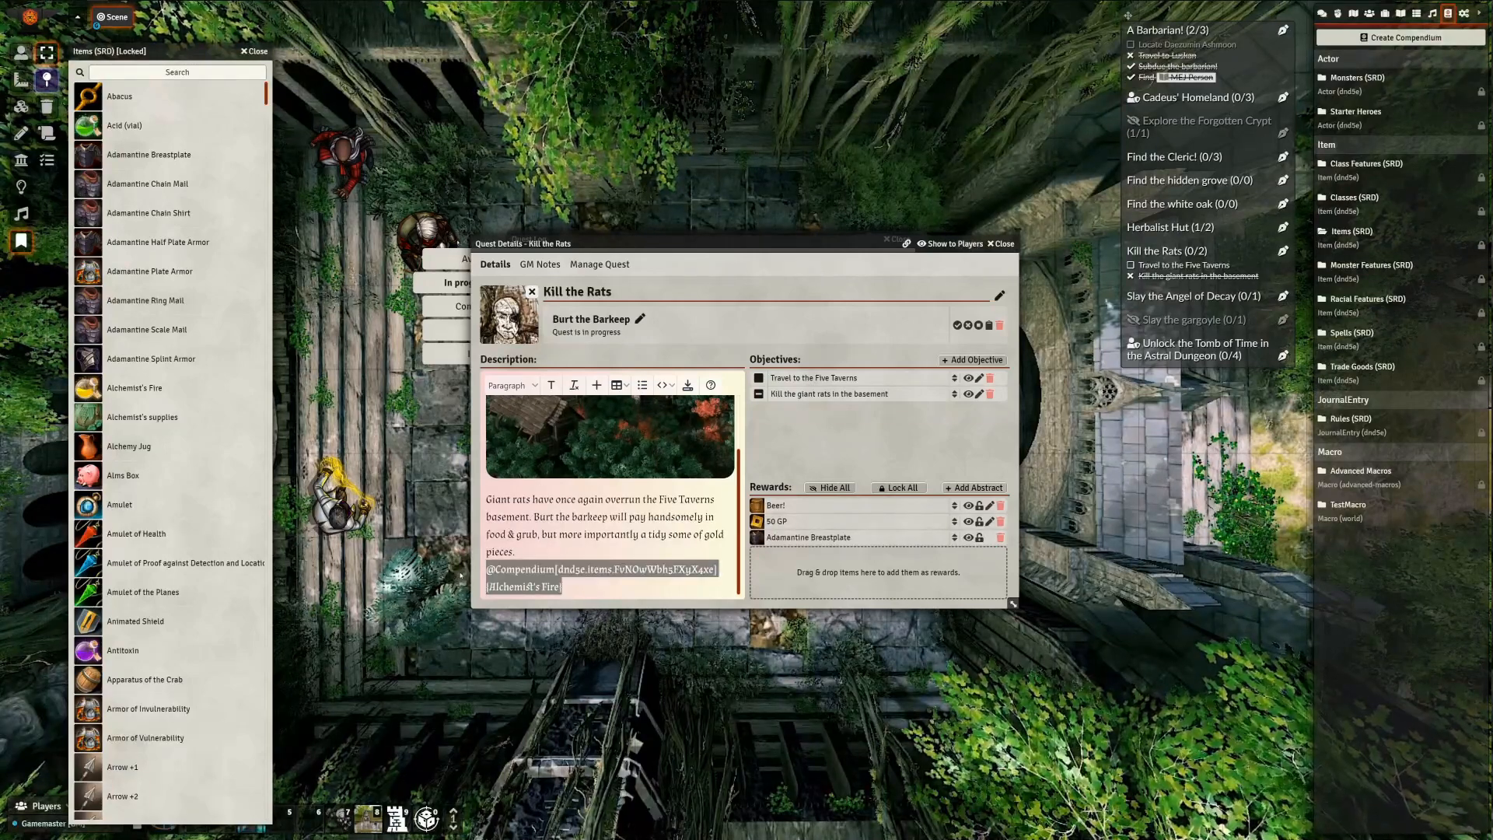
key(BackSpace)
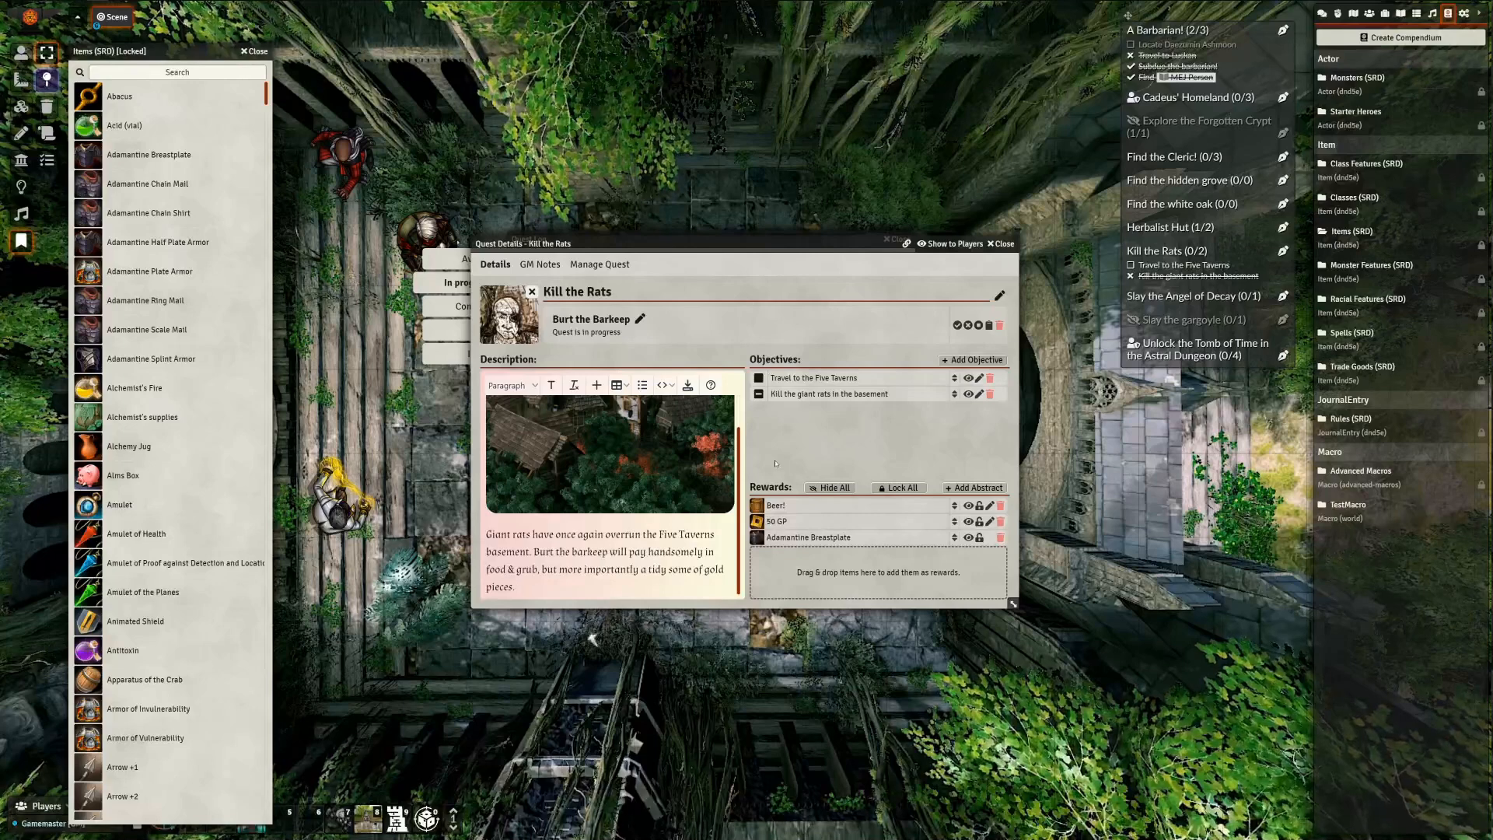
Add the objective "Find the" followed by the copied Alchemist's Fire link to Kill the Rats, and reveal it to players
click(959, 362)
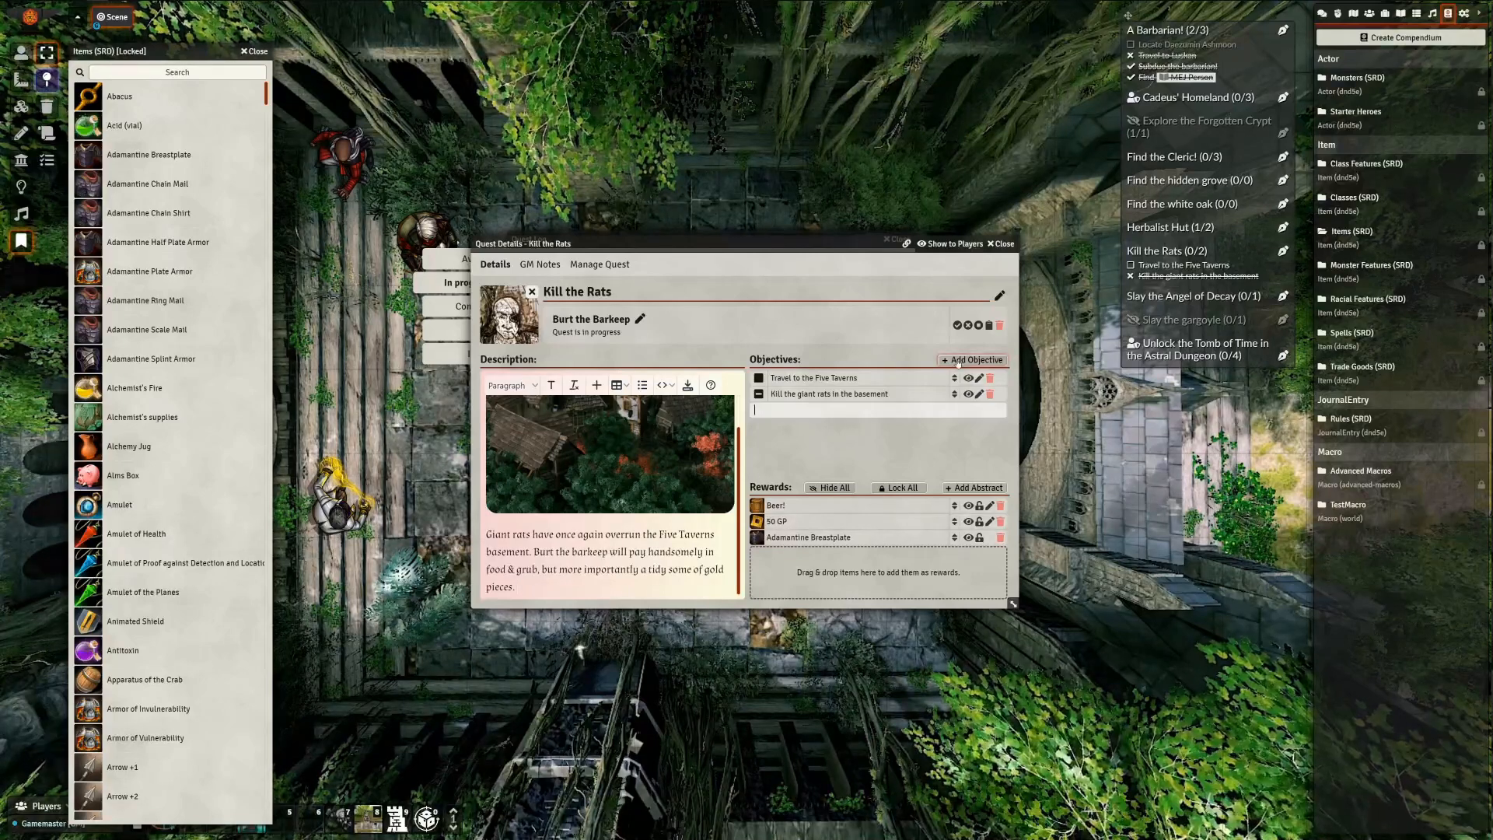
text(F)
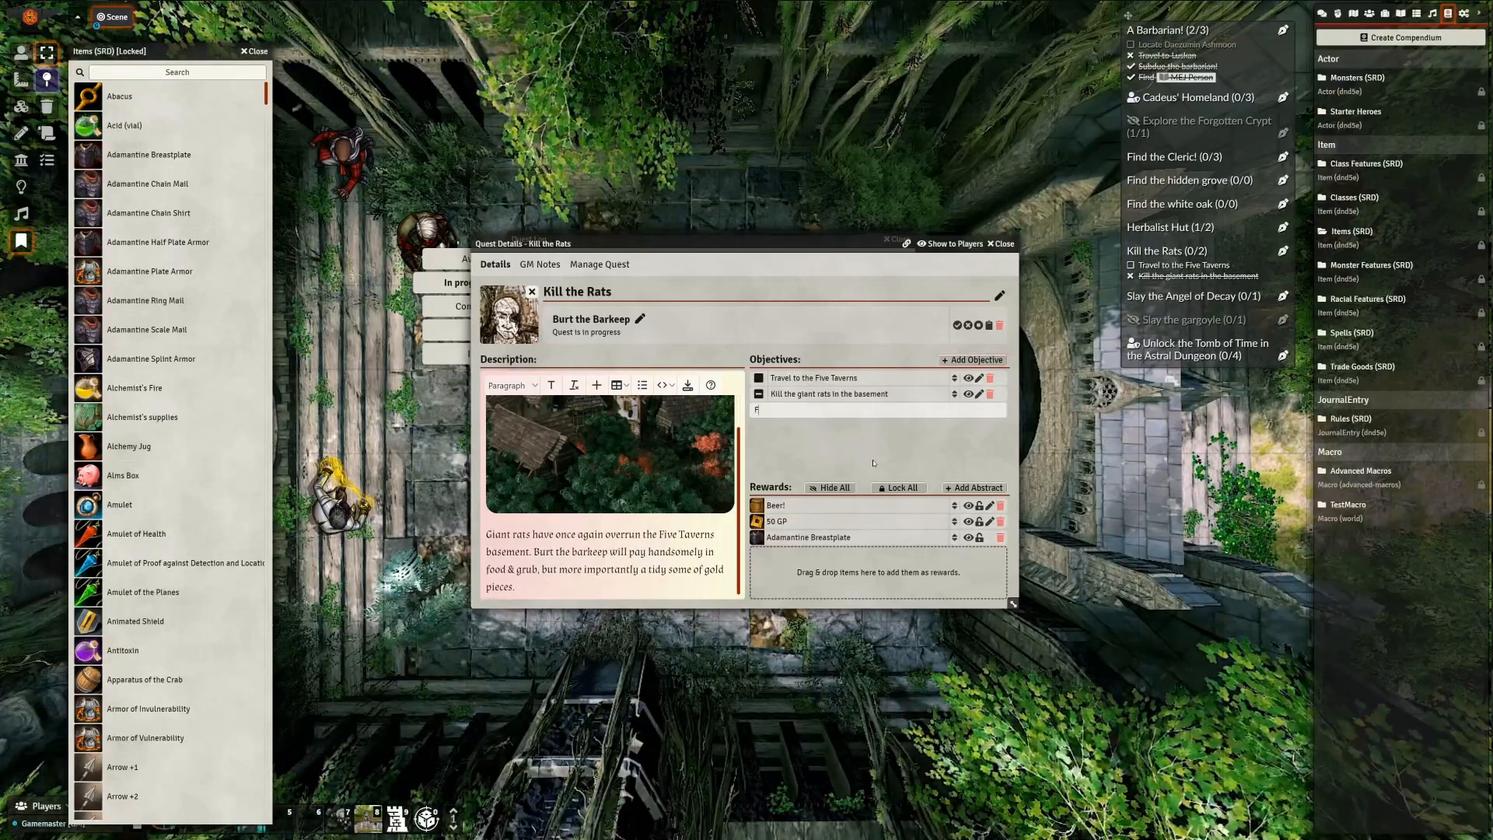
text(ind thie)
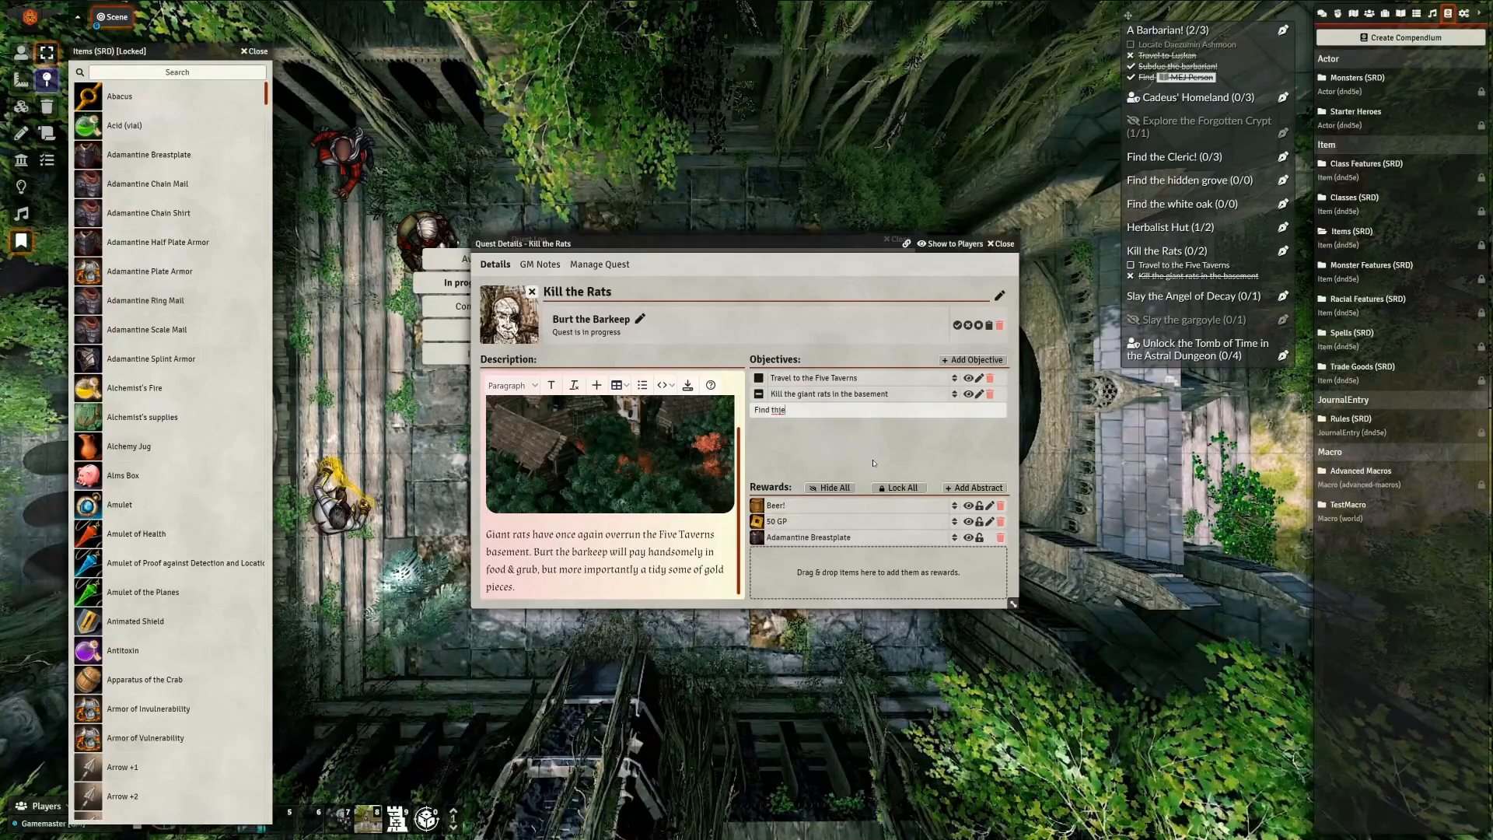
key(ctrl+v)
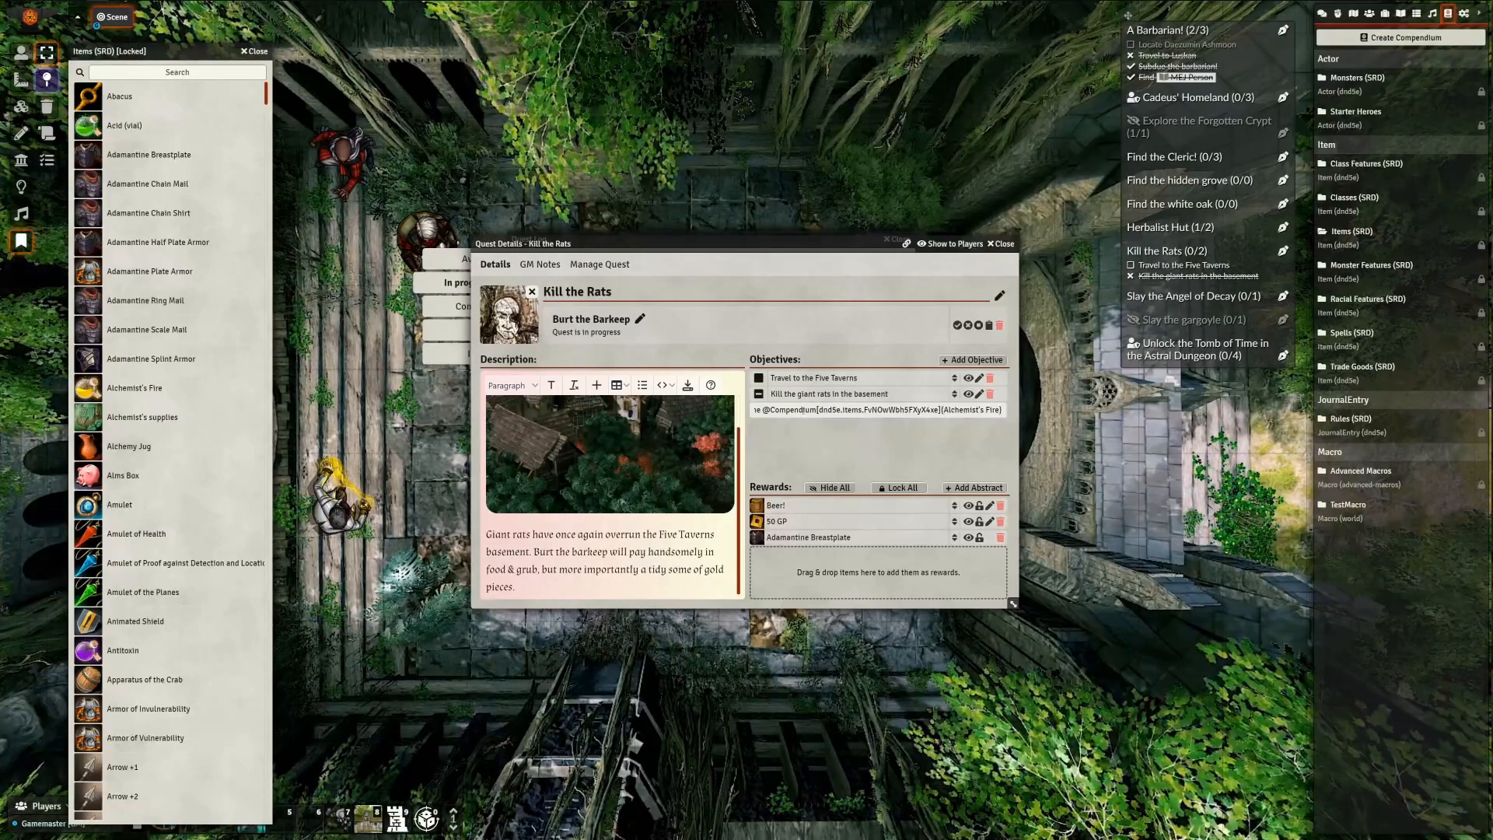
key(Return)
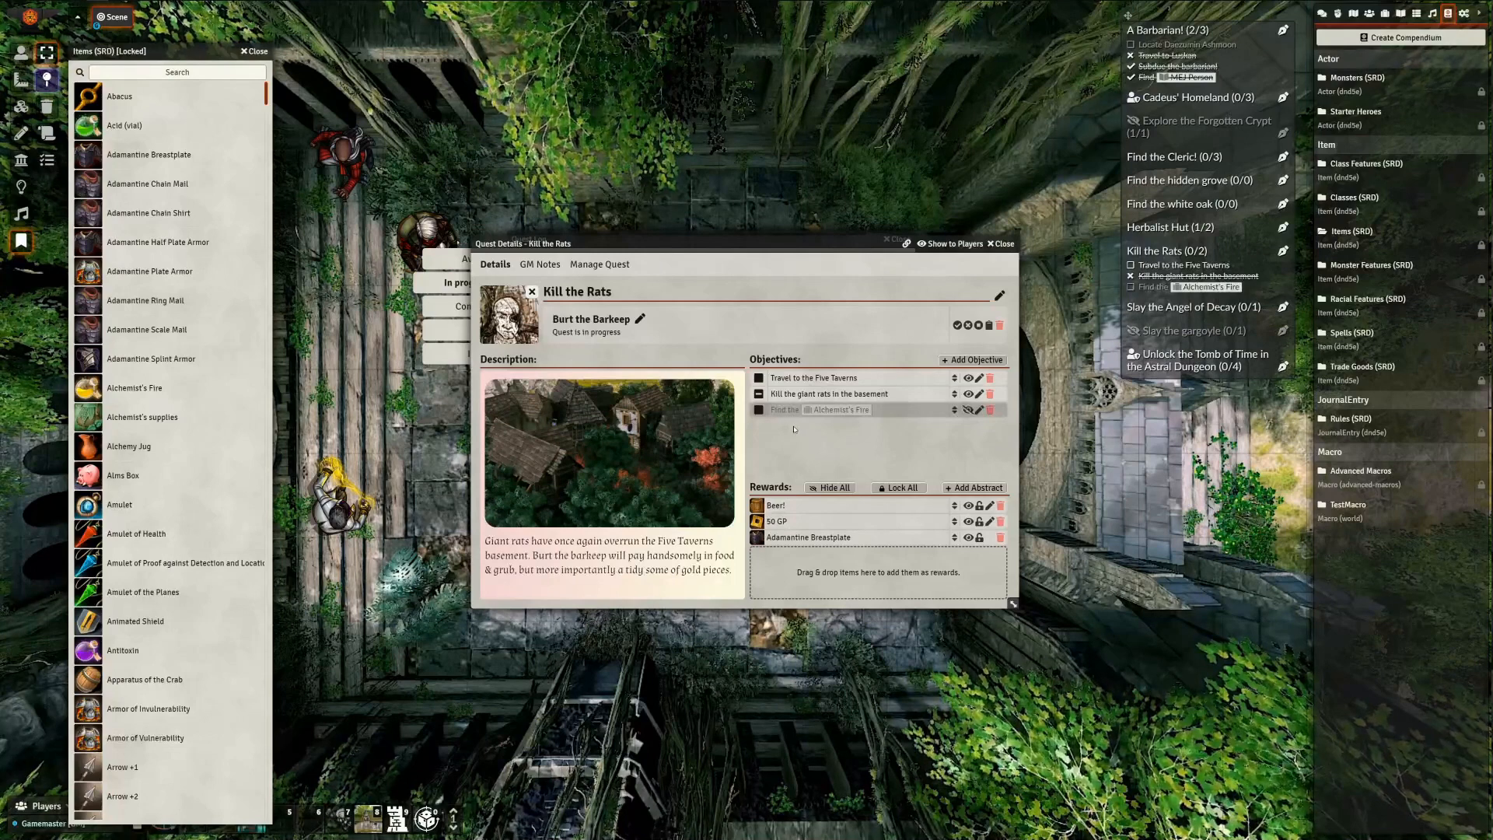
click(967, 411)
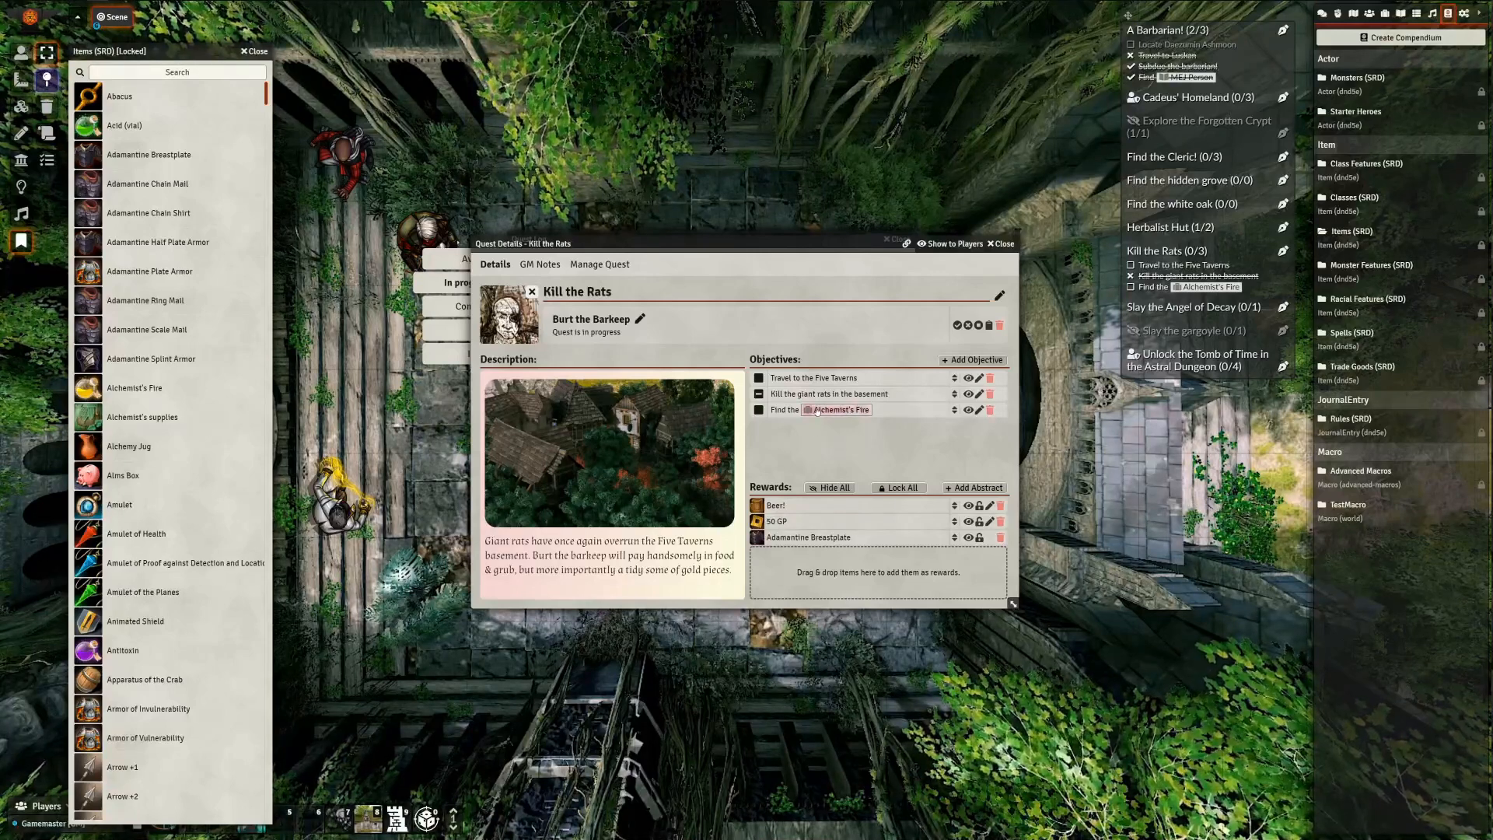
Replace the Alchemist's Fire objective's text with <script>alert('hi')</script>, and delete that objective
click(979, 410)
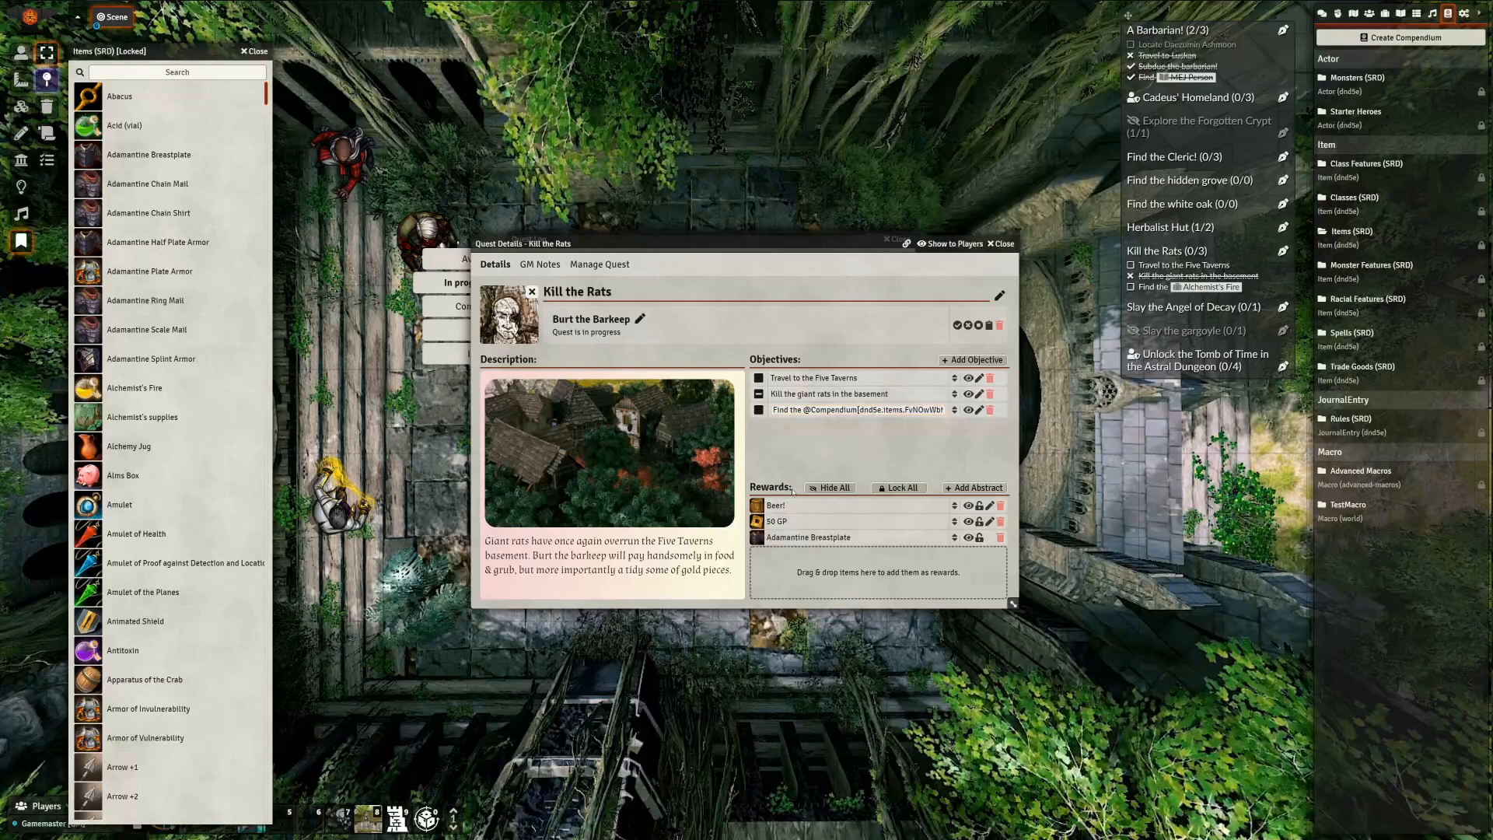
key(ctrl+a)
key(BackSpace)
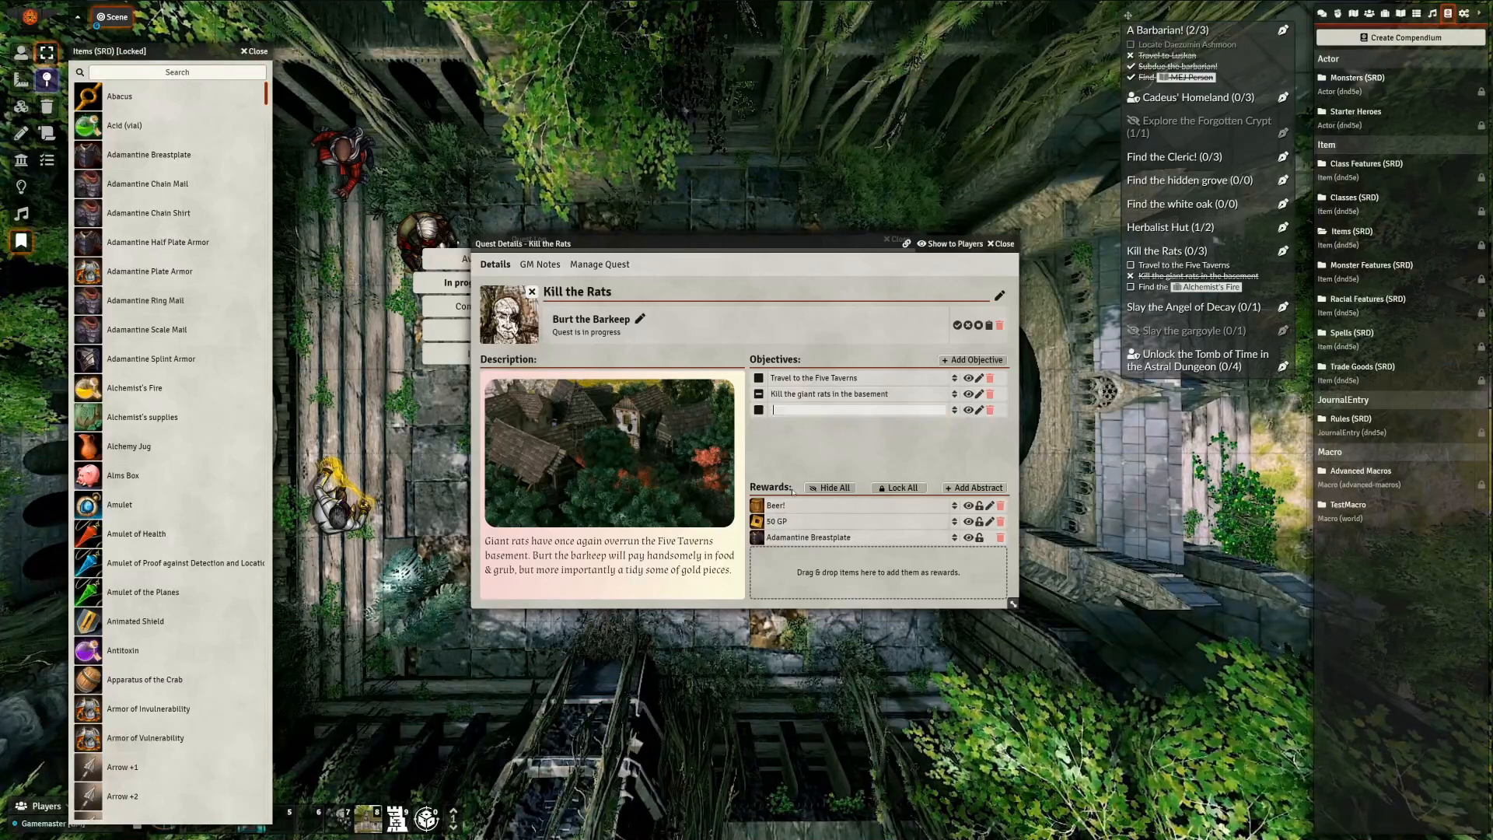
text(<script>alert('hi')<)
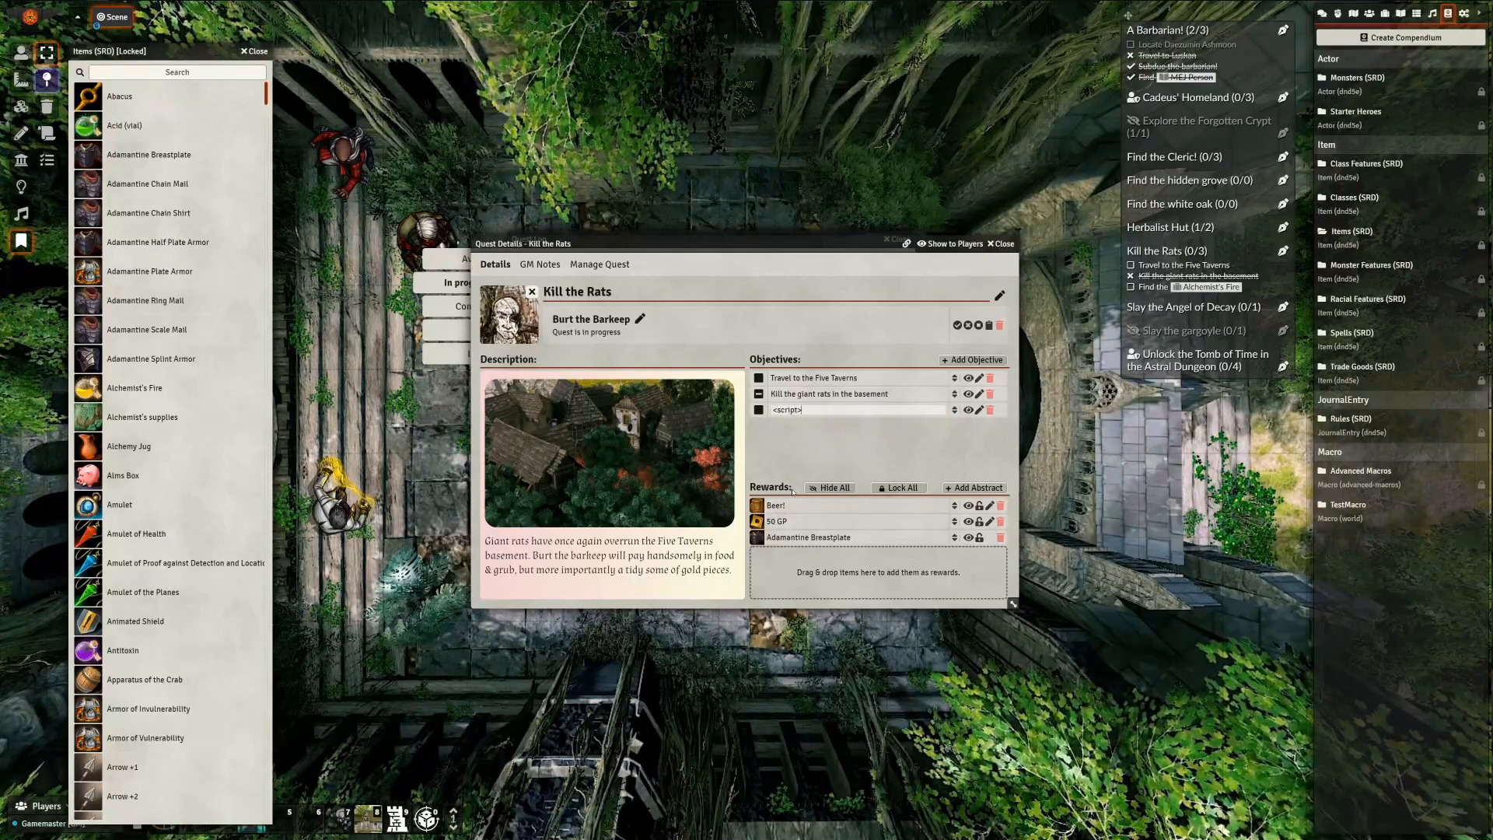
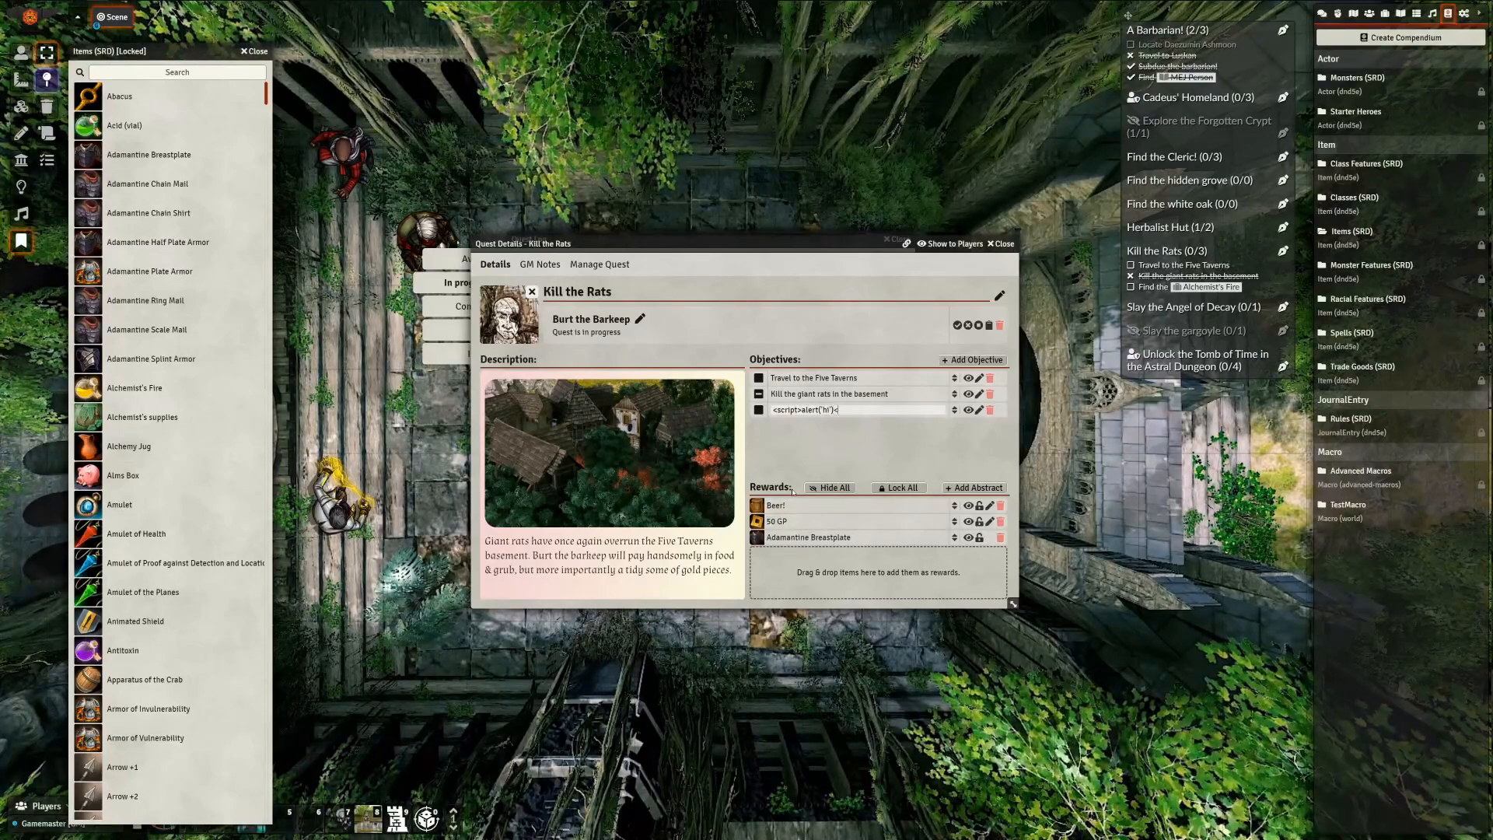
text(/script>)
key(Return)
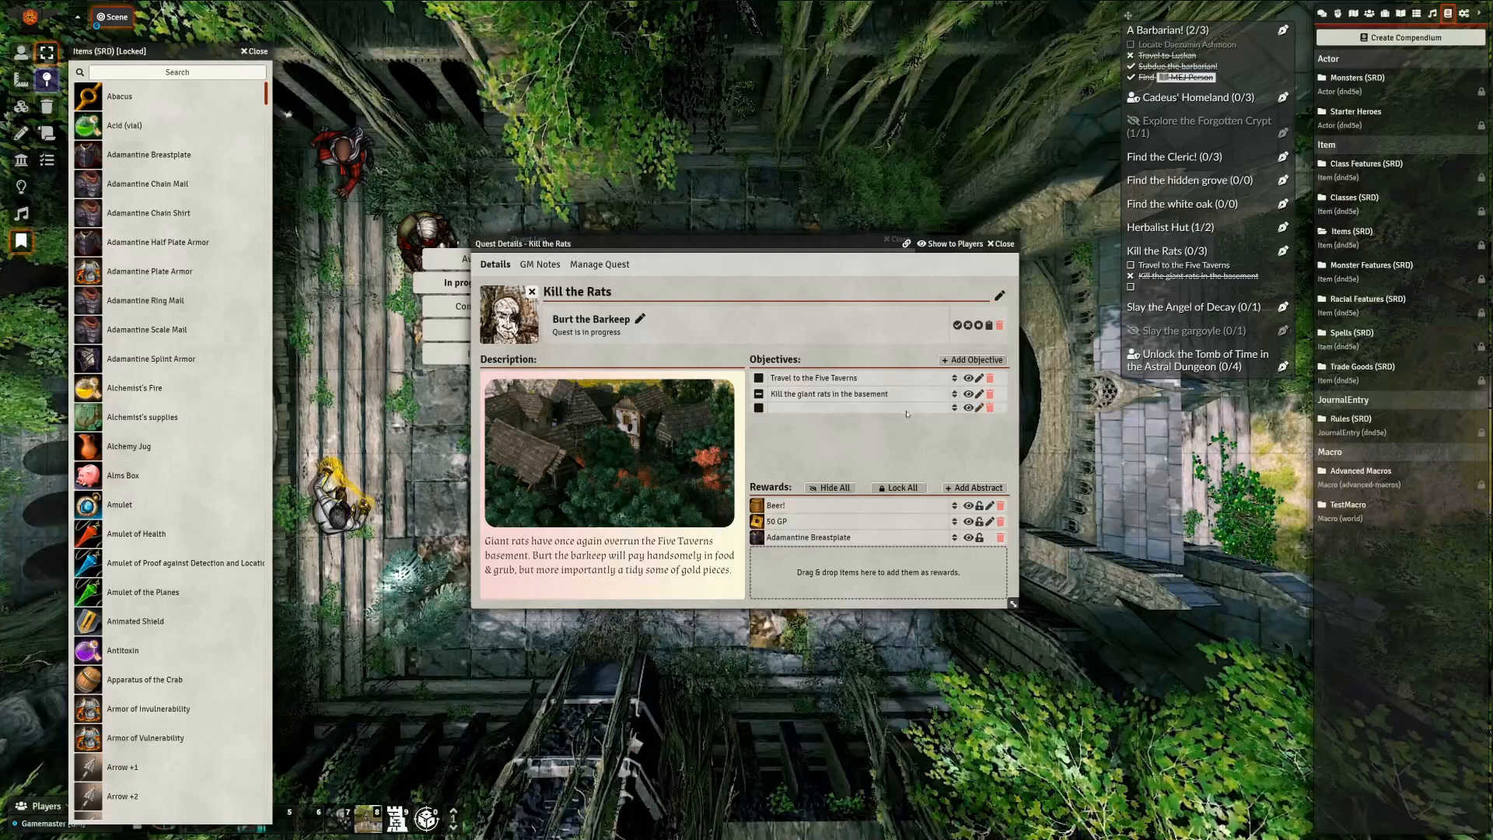
click(986, 409)
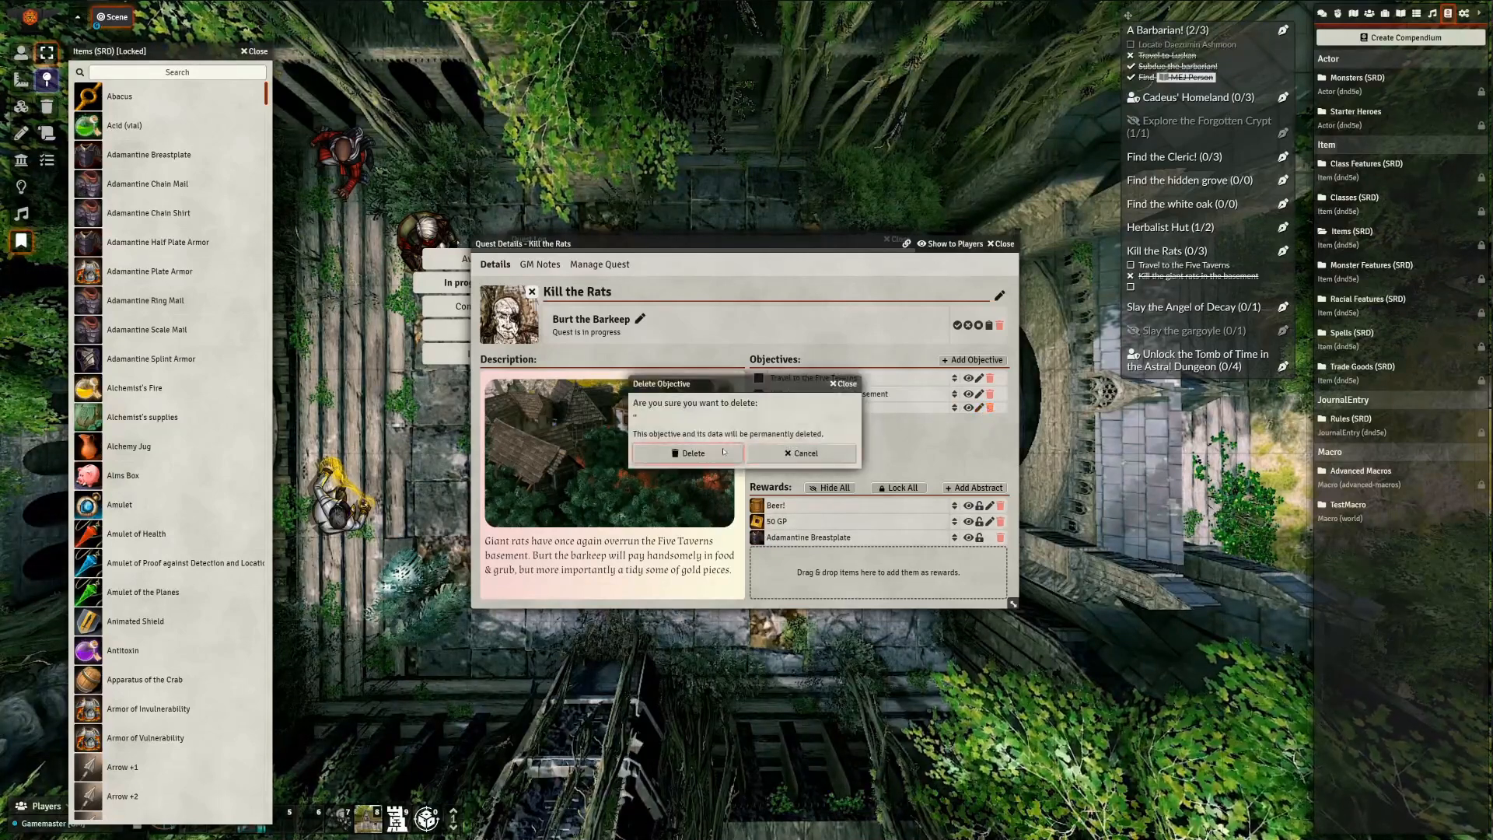
click(685, 454)
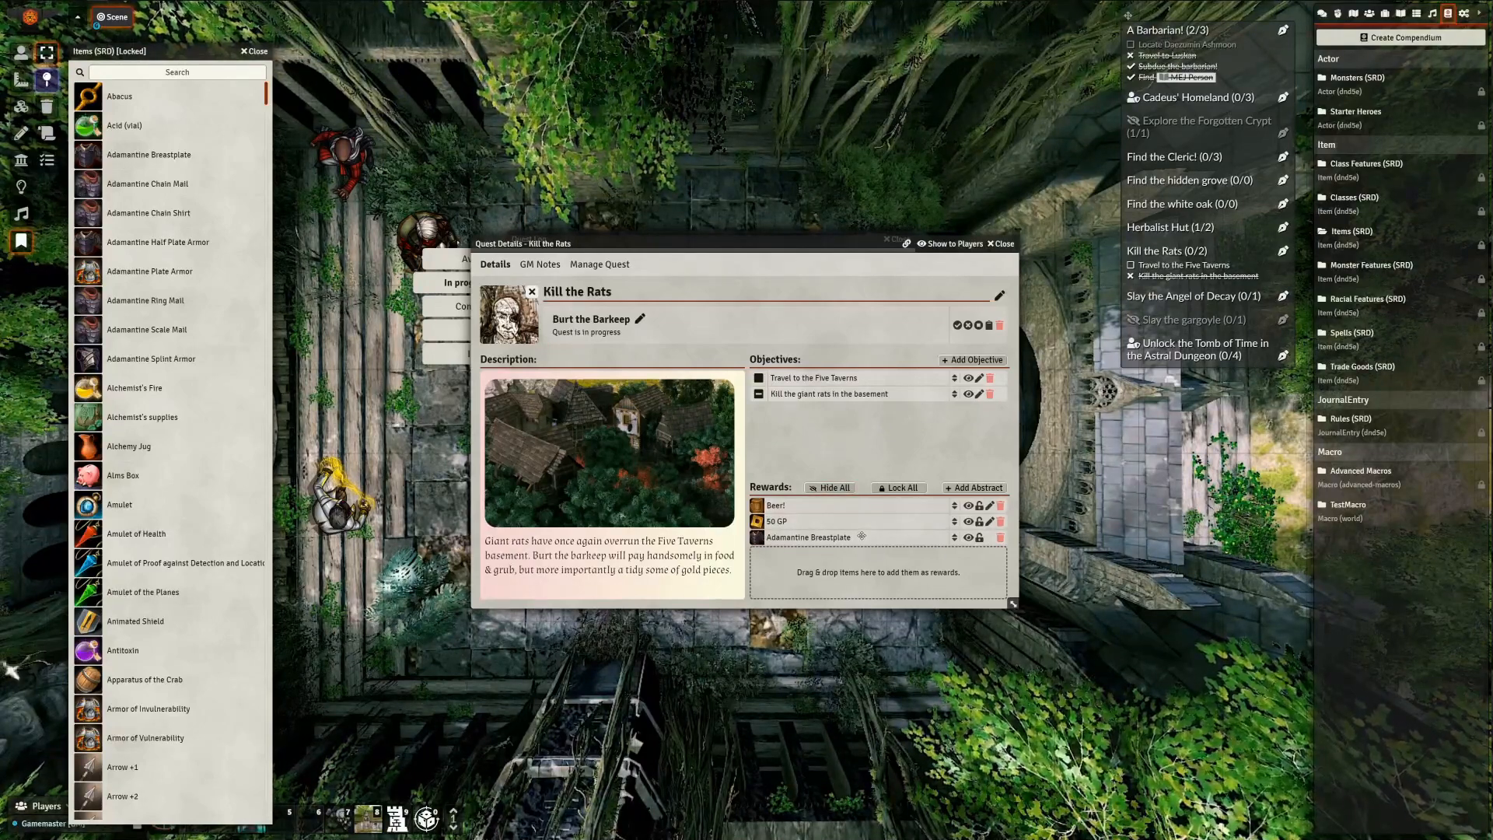
Arrange the Quest Log beside the Kill the Rats details and link Unlock the Tomb of Time in the Astral Dungeon at the description's end
drag(676, 246, 825, 358)
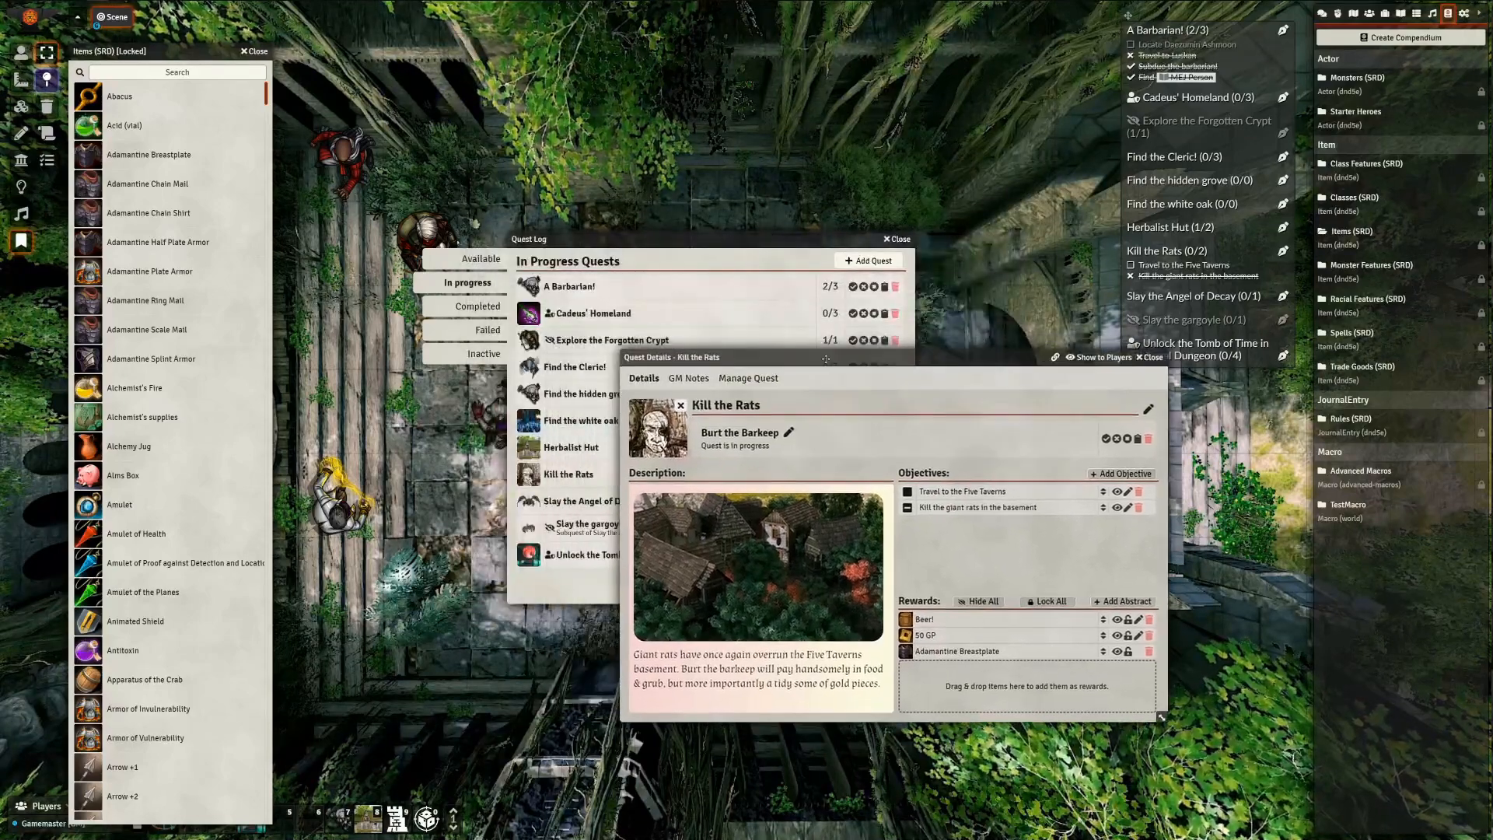
drag(637, 233, 541, 213)
drag(848, 361, 757, 344)
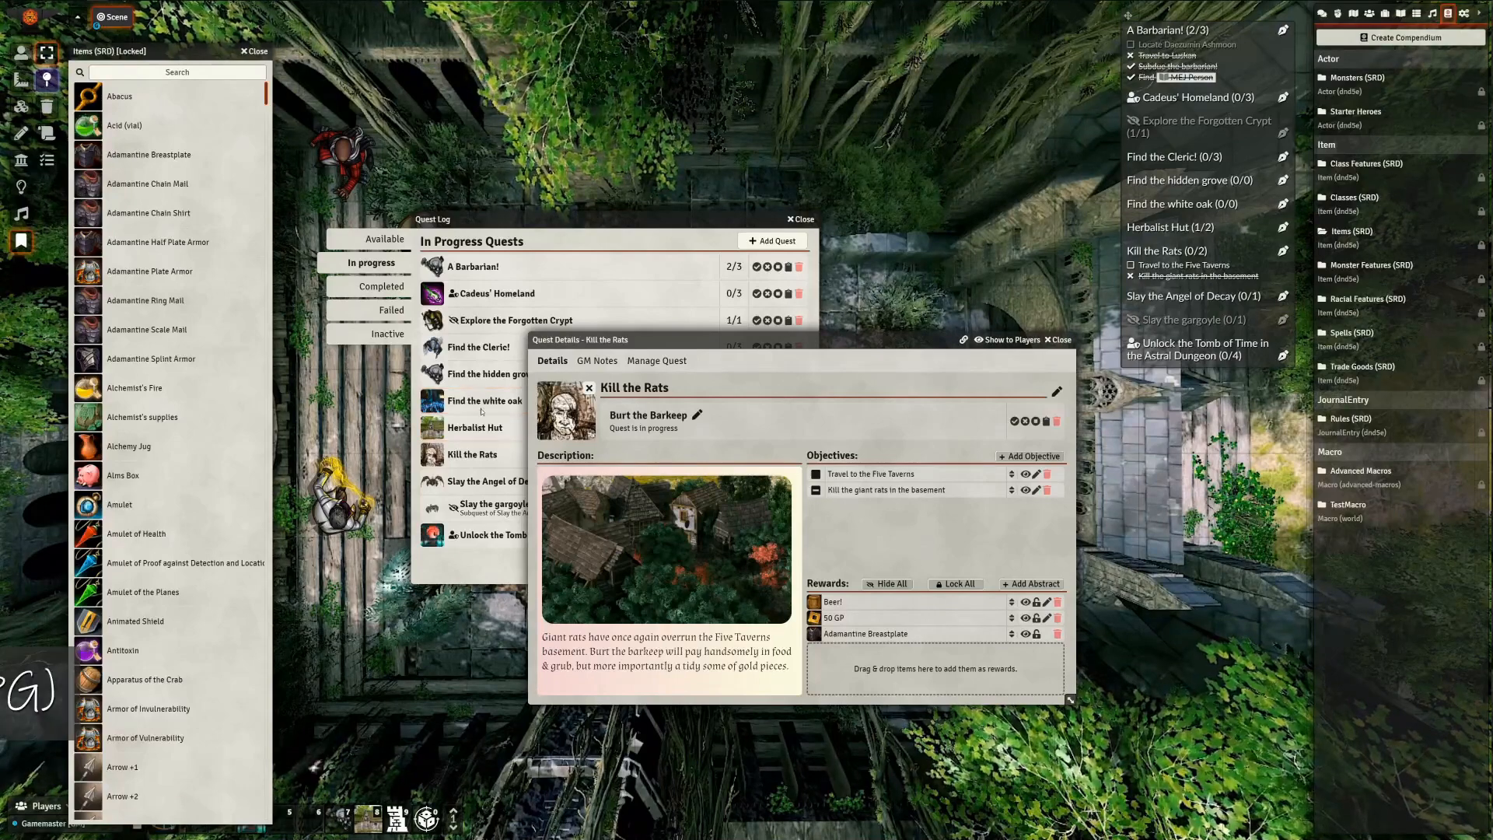
click(792, 478)
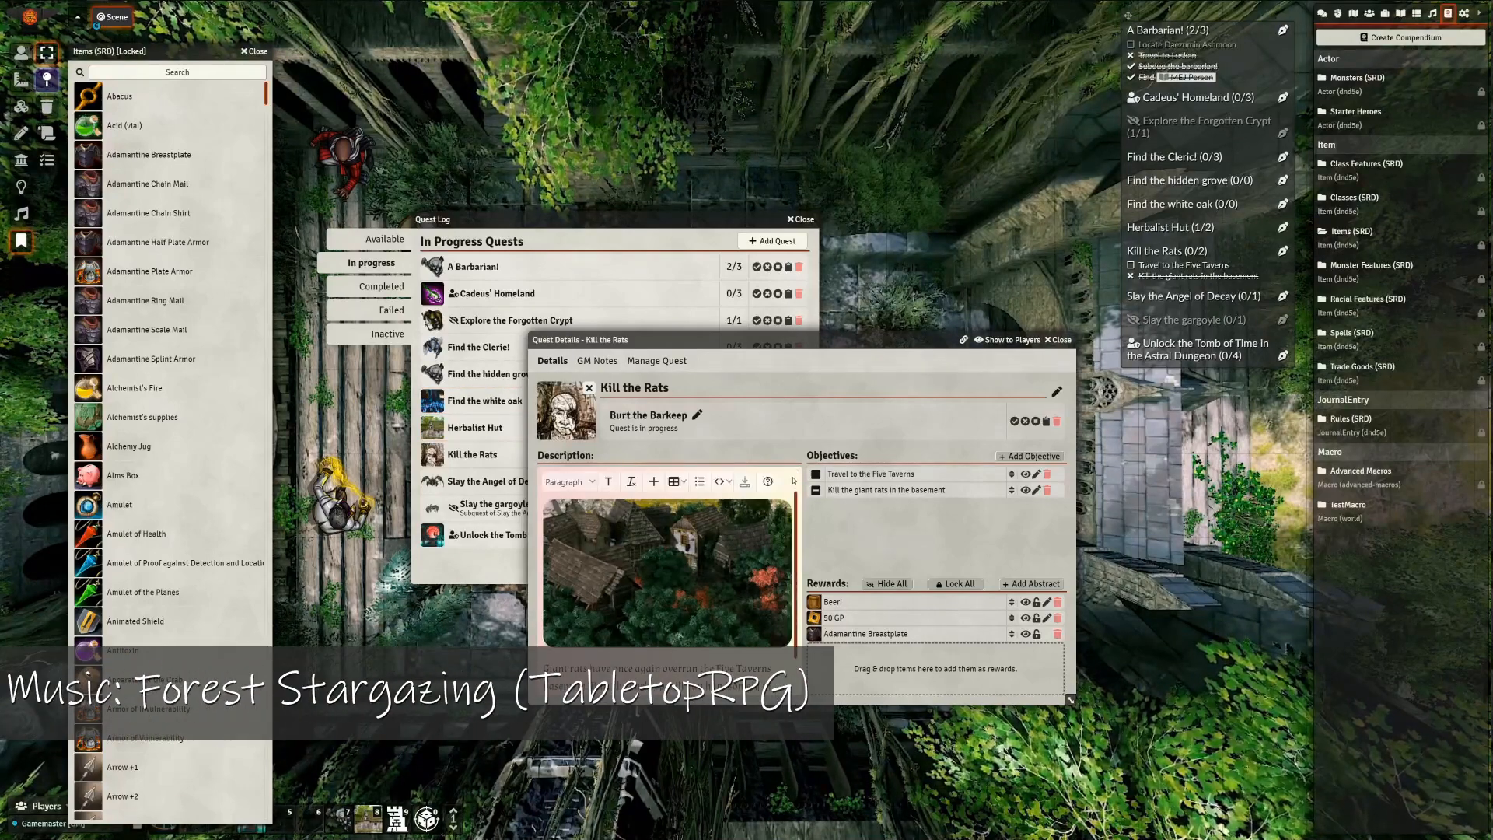
scroll(669, 575, down, 1)
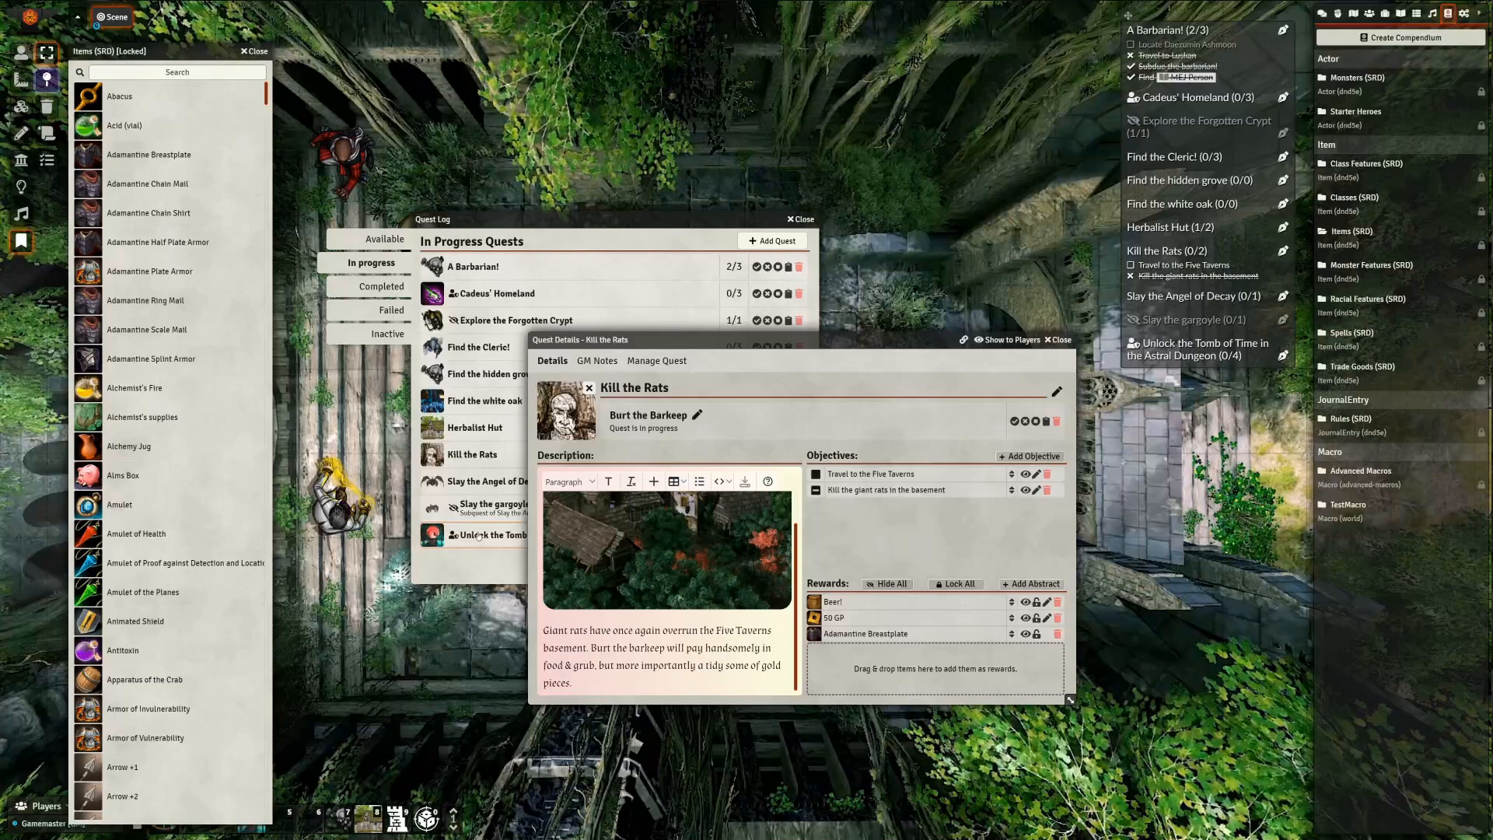
drag(470, 536, 591, 680)
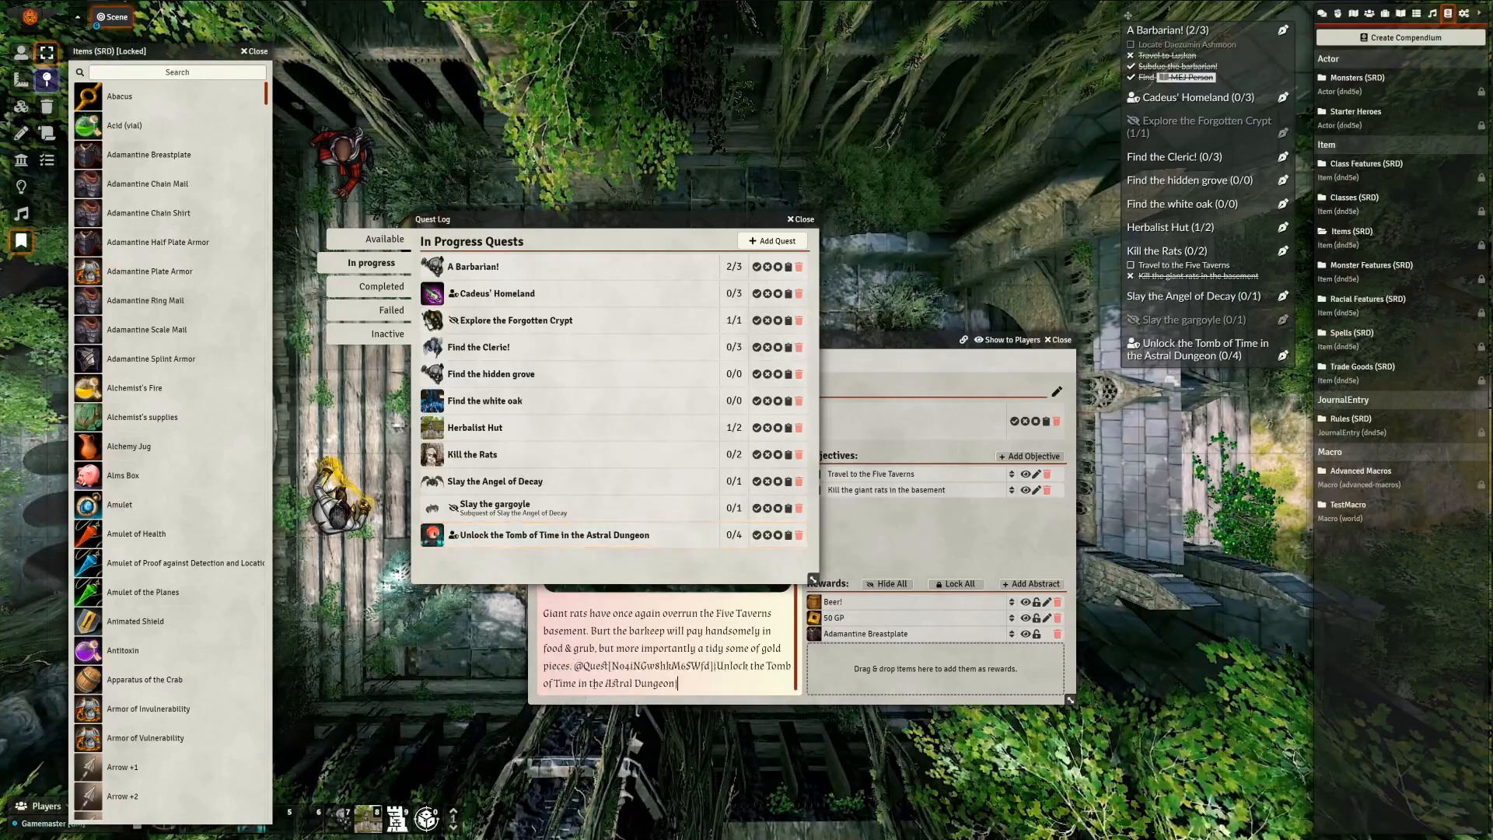
Cut the Unlock the Tomb of Time in the Astral Dungeon link text out of the Kill the Rats description
drag(574, 666, 678, 682)
click(687, 687)
click(574, 666)
key(BackSpace)
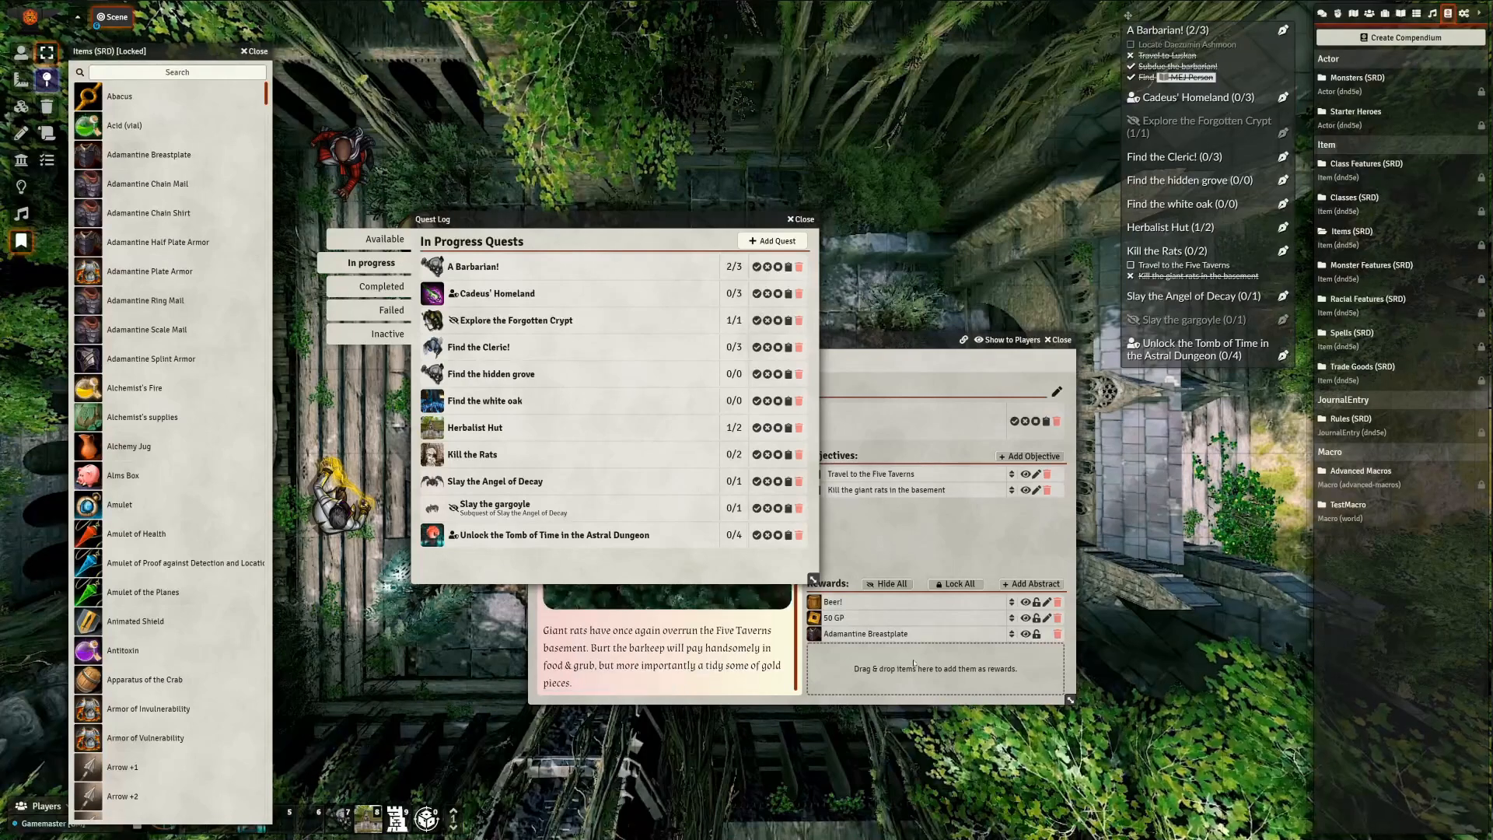
Add the abstract reward "Your next quest:" with the Unlock the Tomb of Time link, reveal it to players, and test the link
click(934, 660)
click(1033, 585)
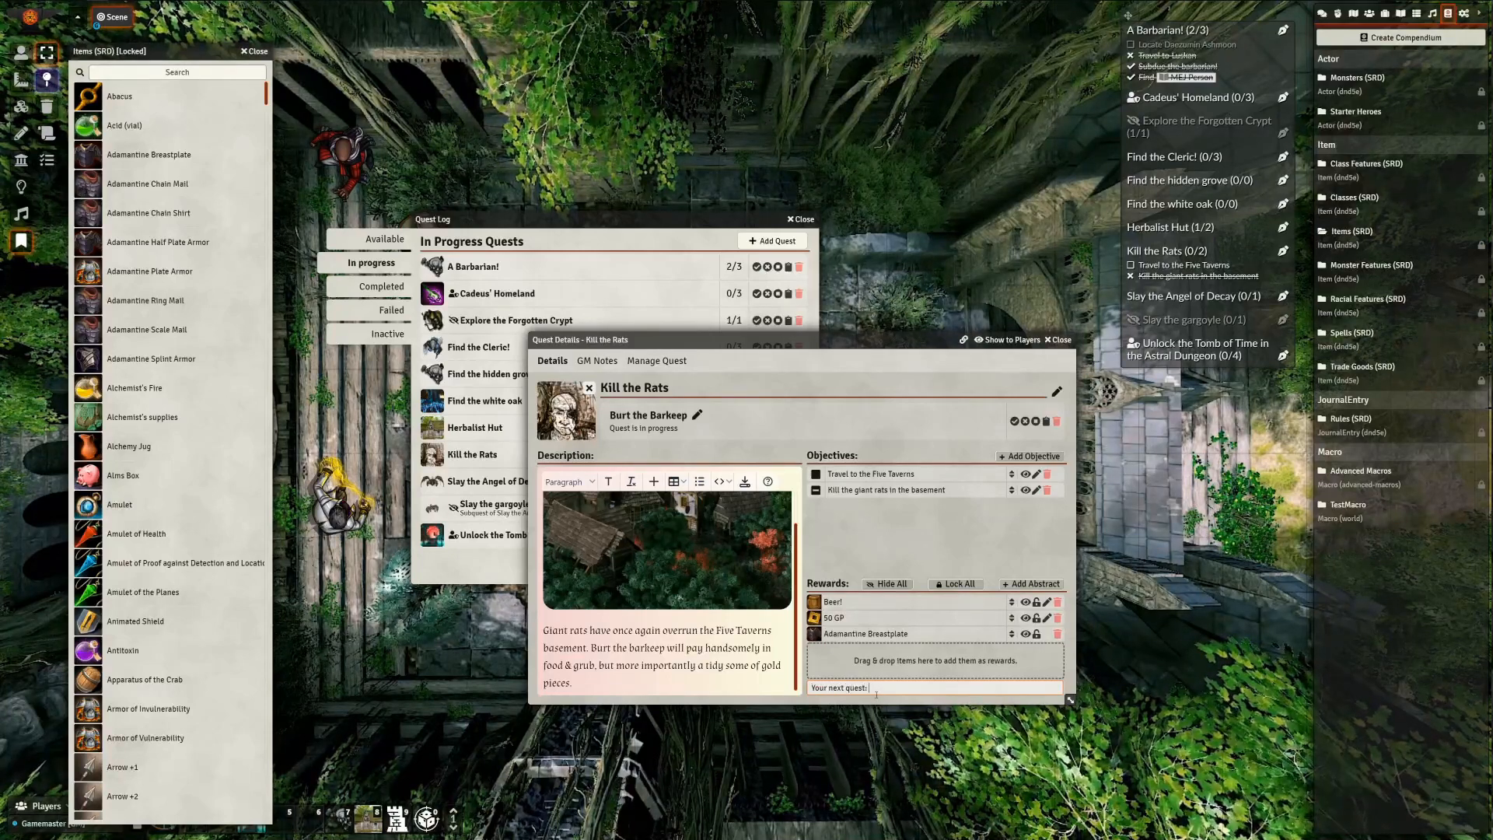
key(Return)
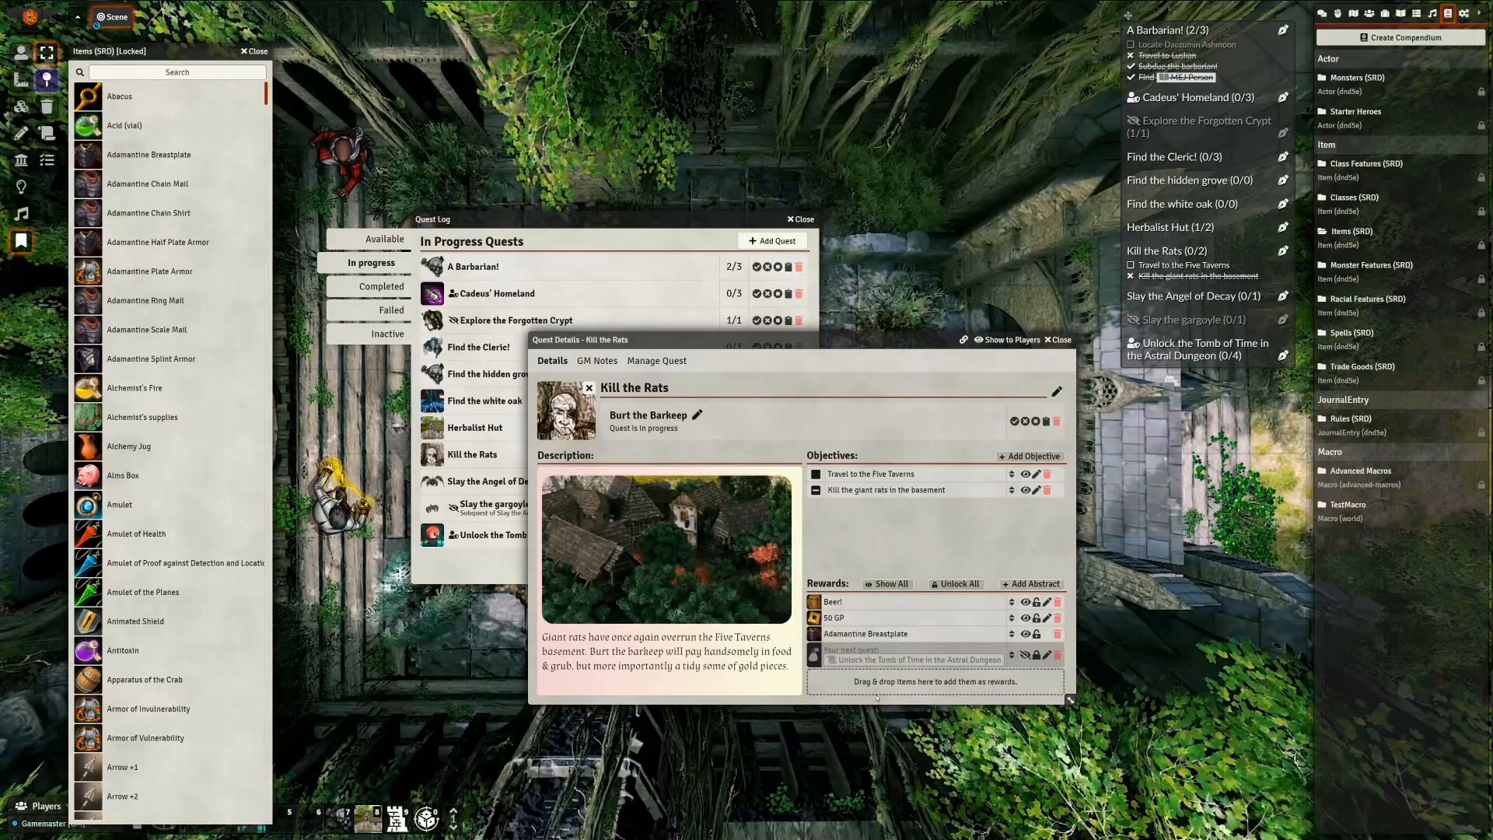
click(1025, 656)
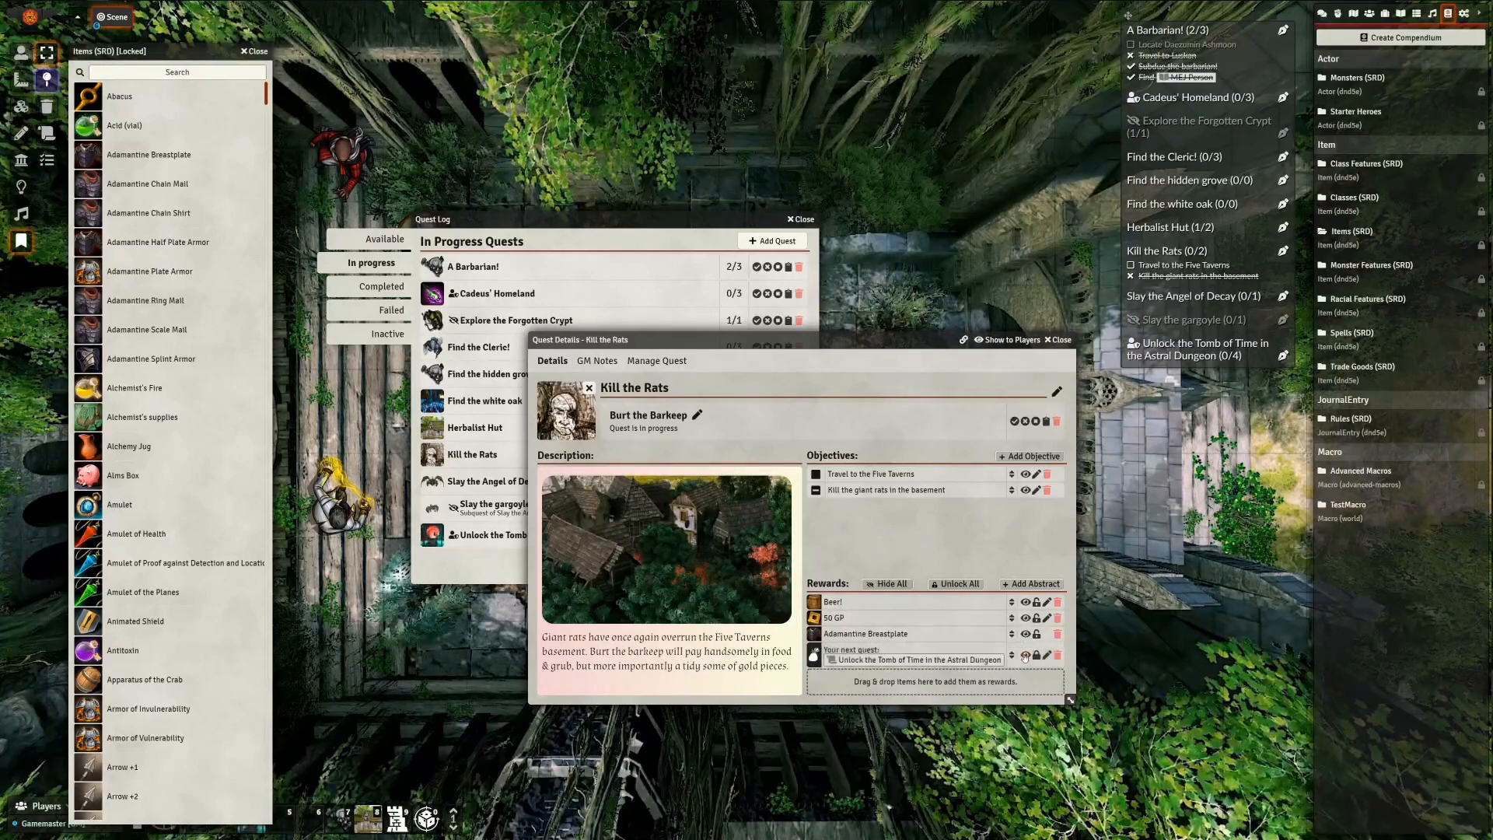
click(871, 661)
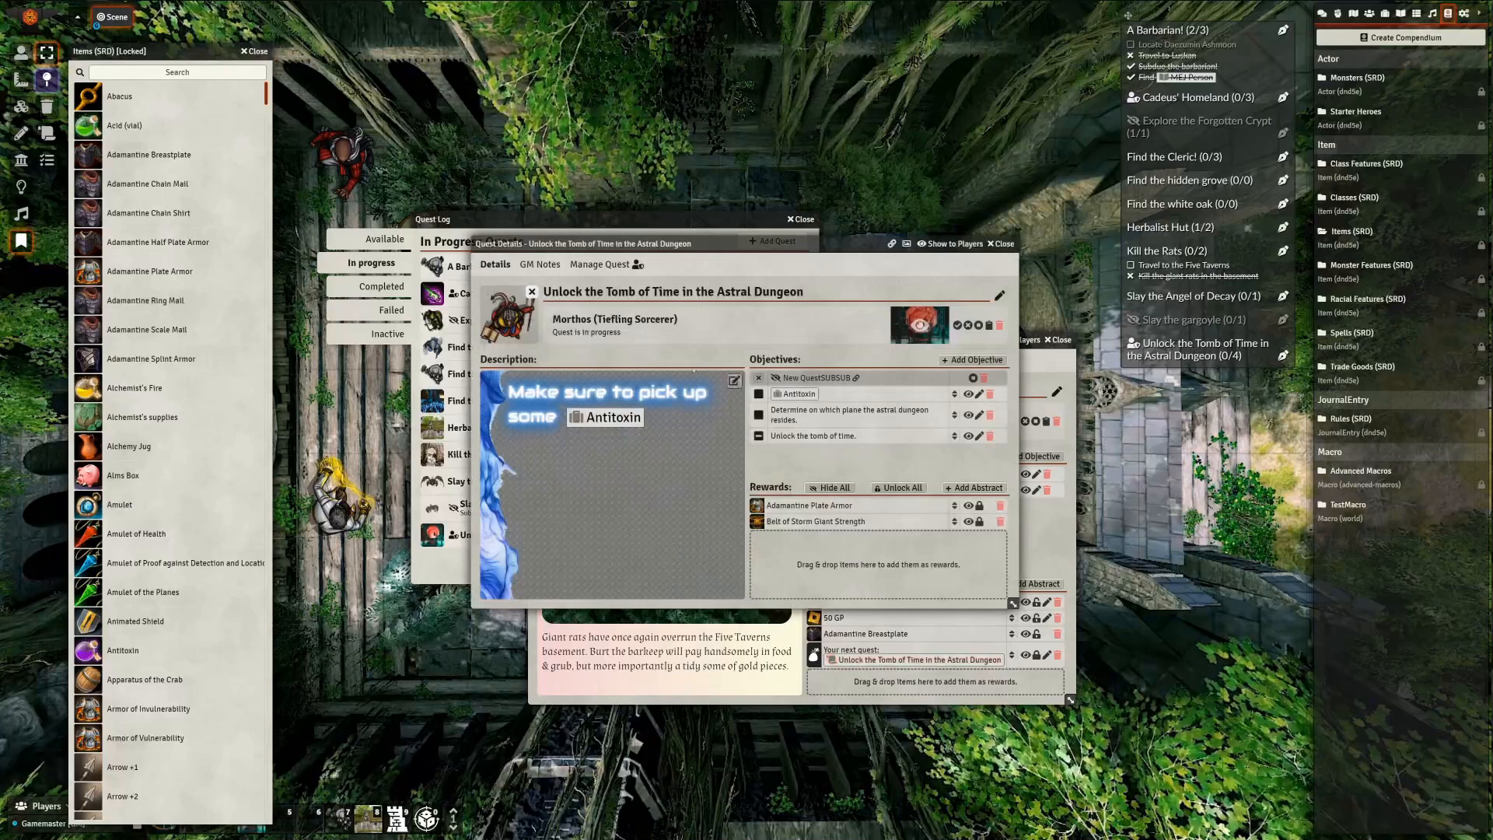
click(1007, 245)
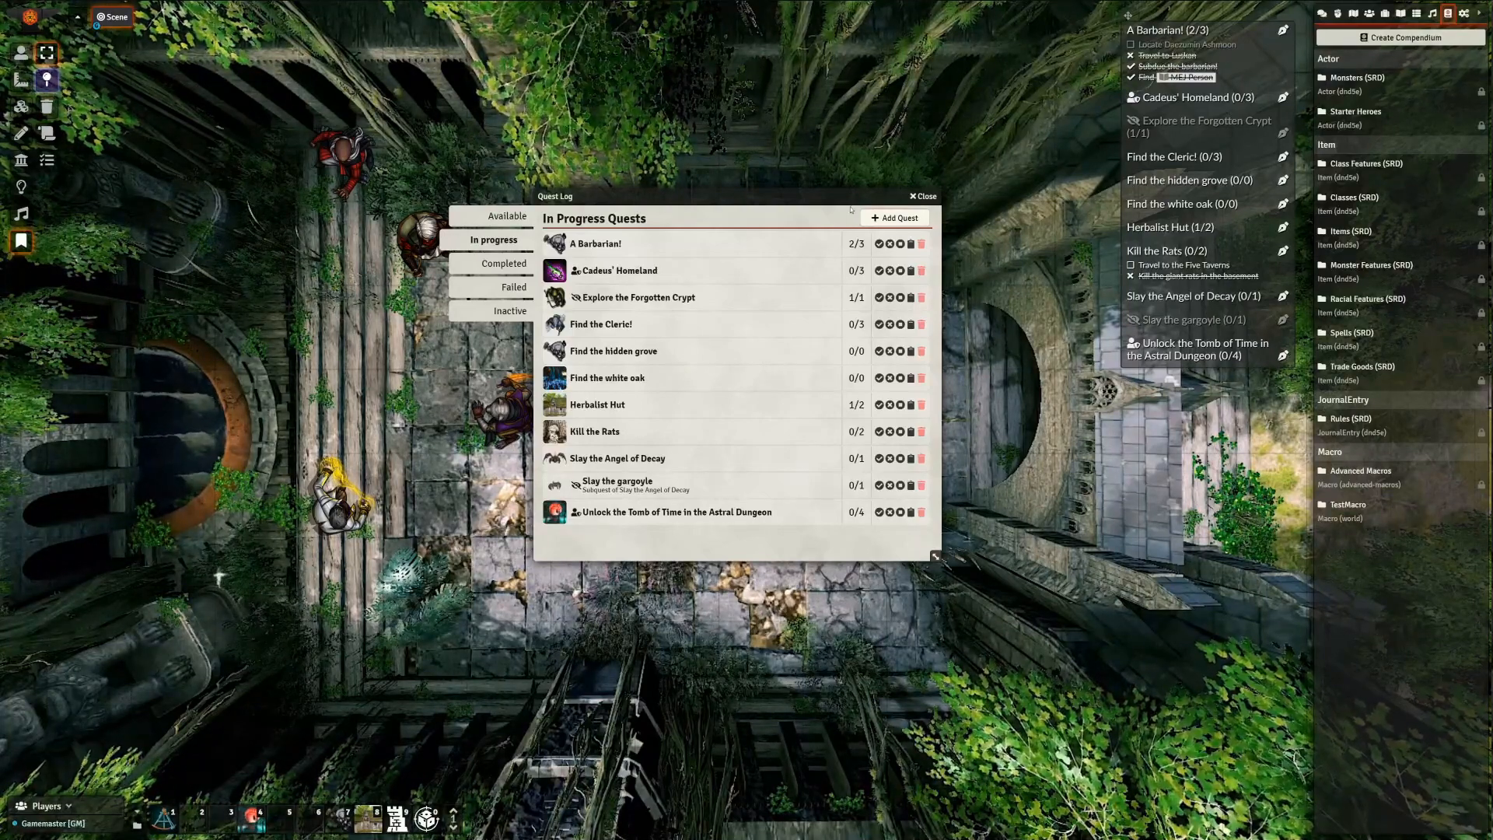
Create a new quest and set its description text to the Almendra font at 32pt
click(894, 218)
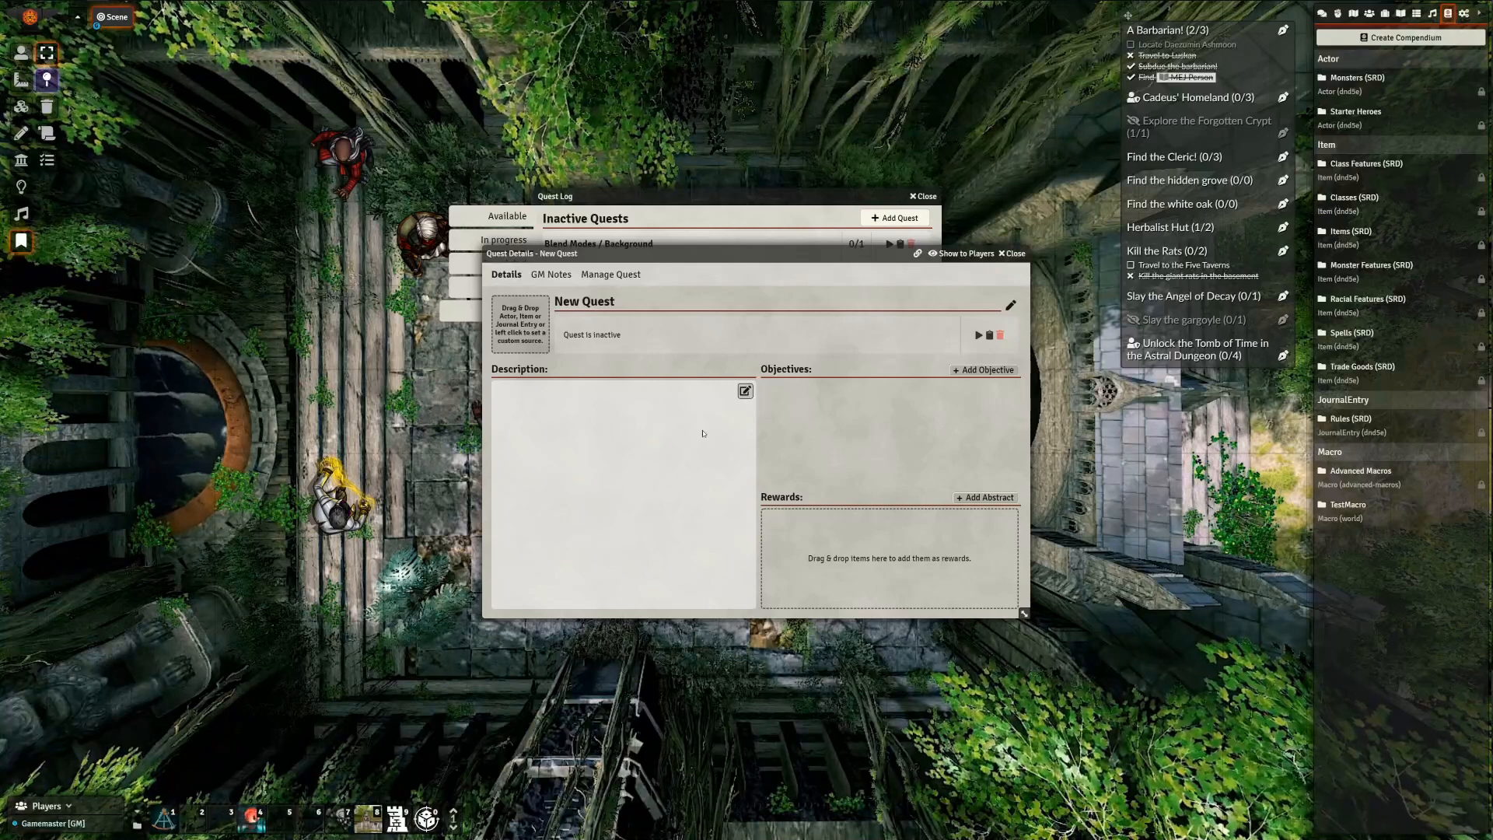
click(745, 391)
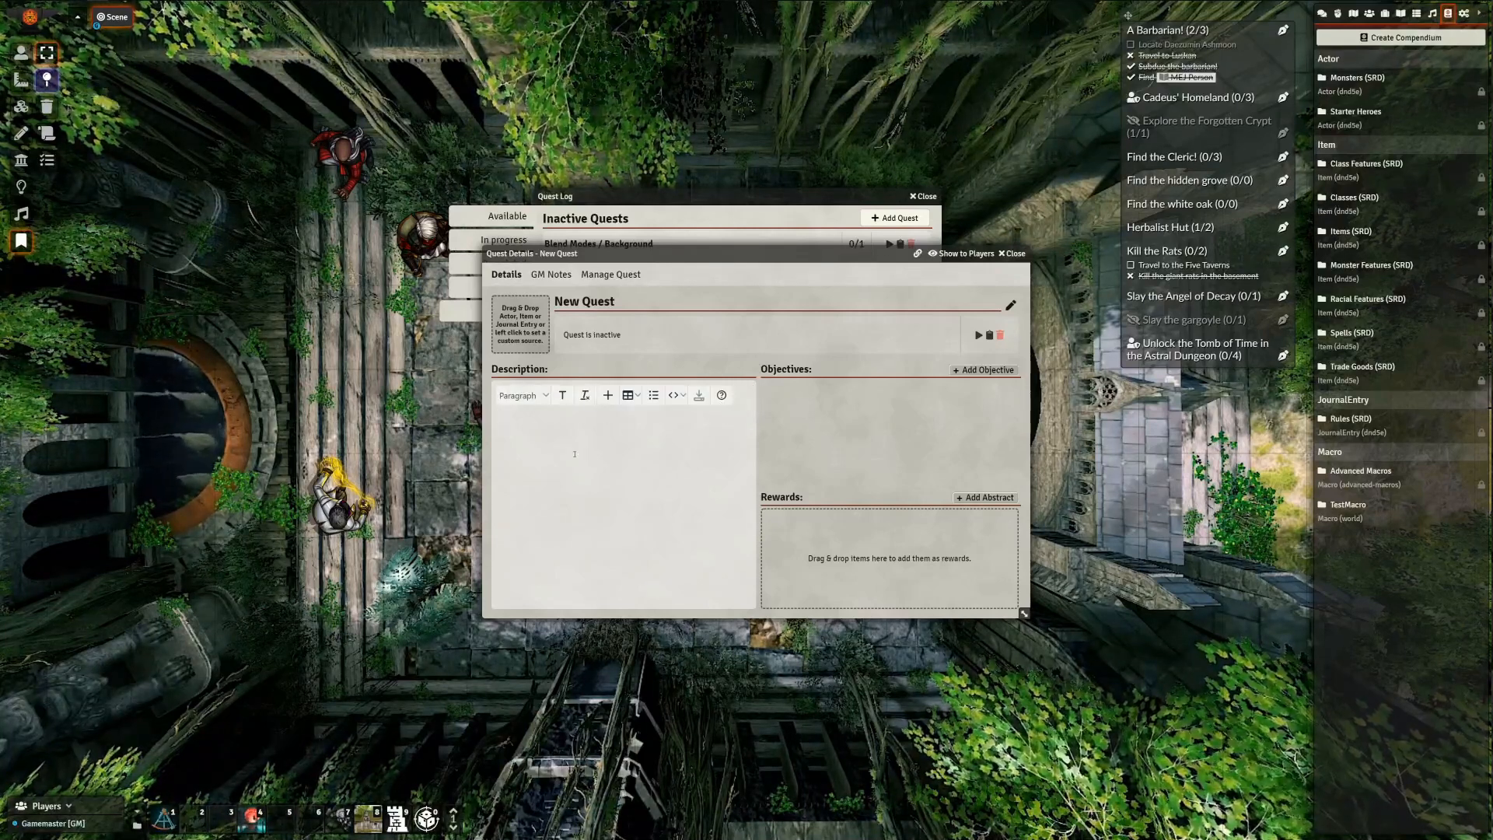
click(556, 395)
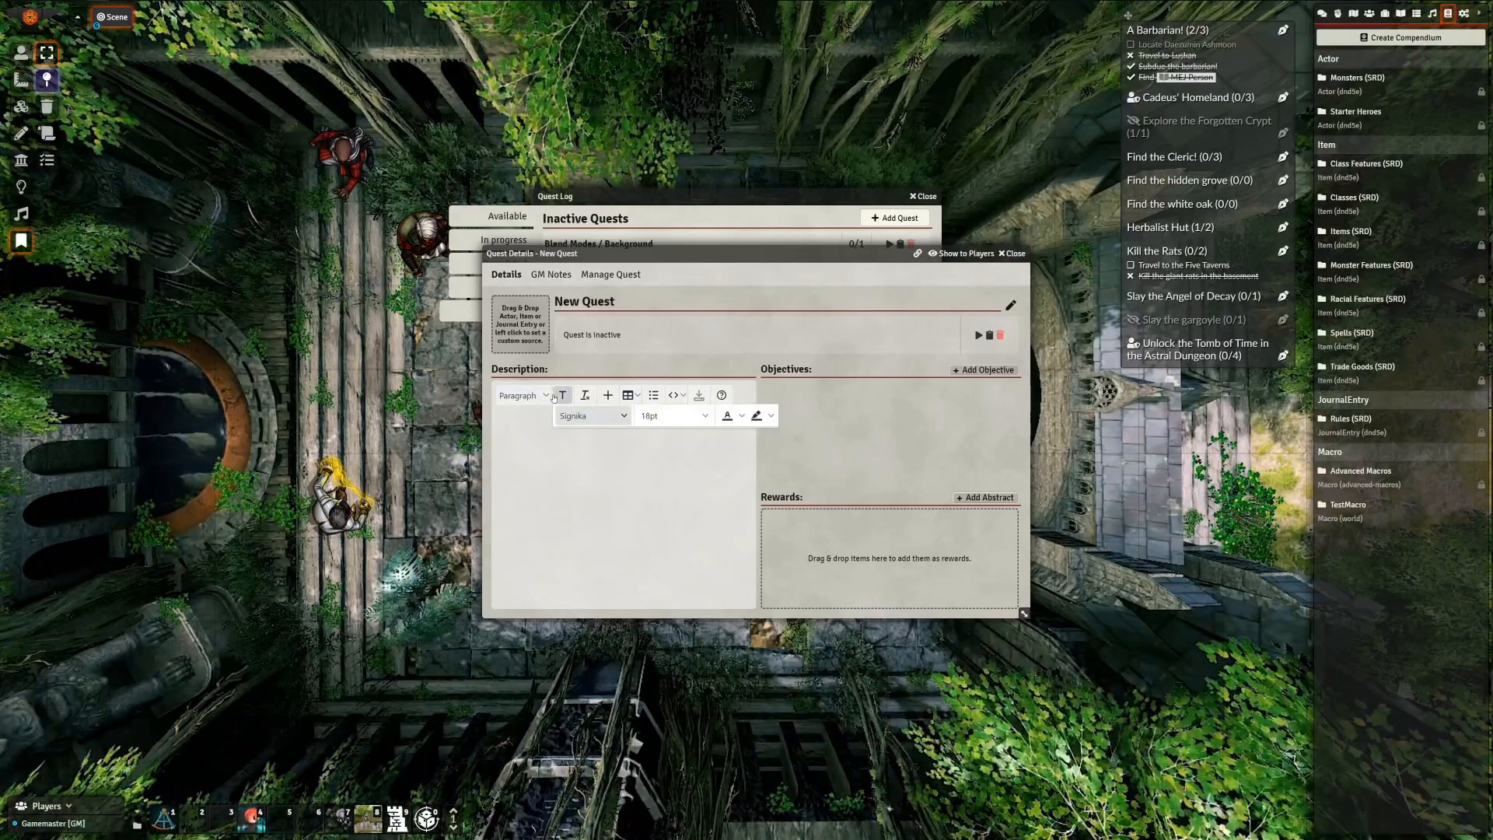
click(604, 418)
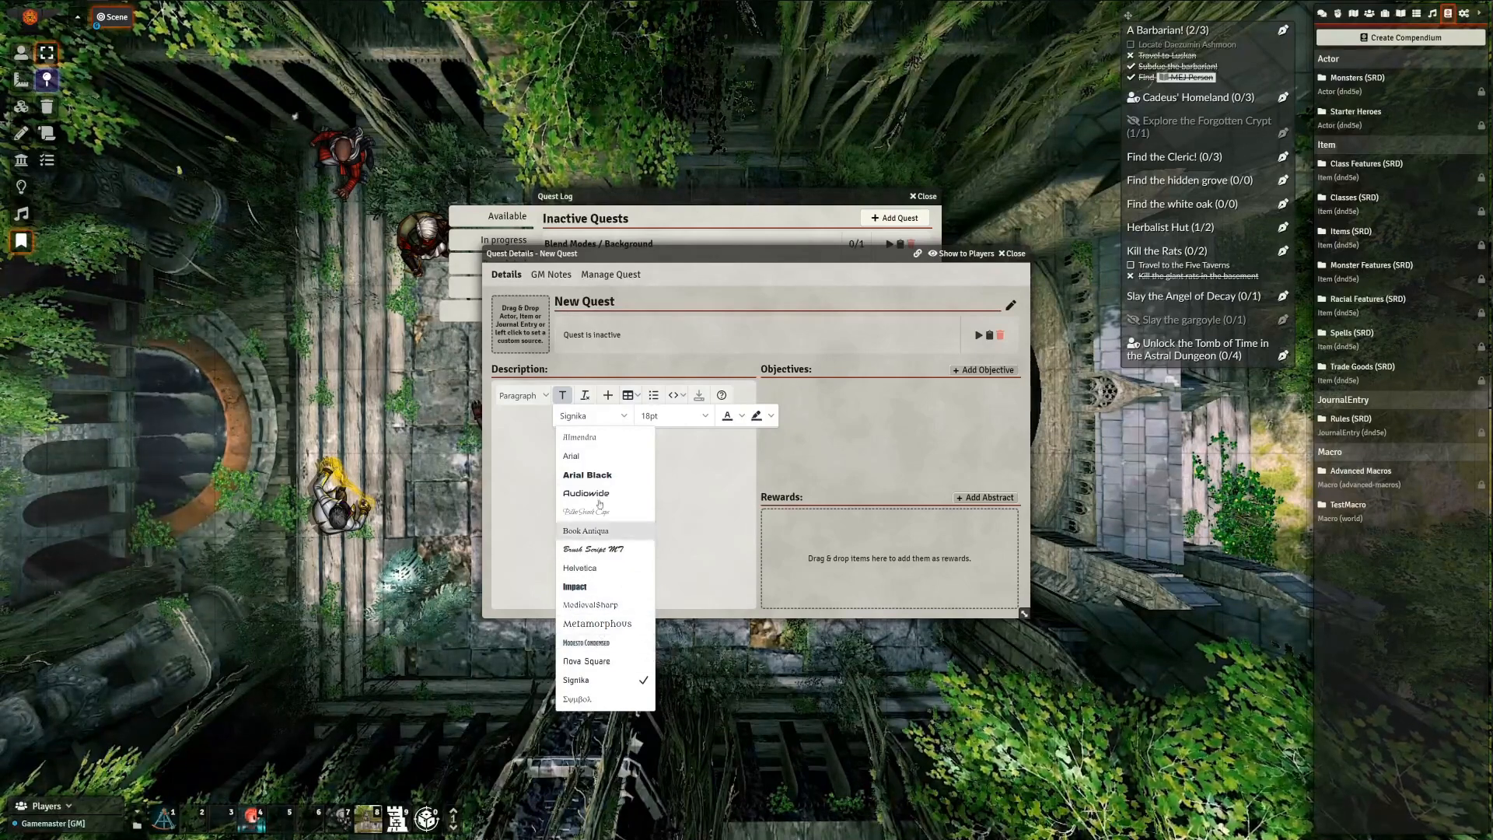
click(579, 439)
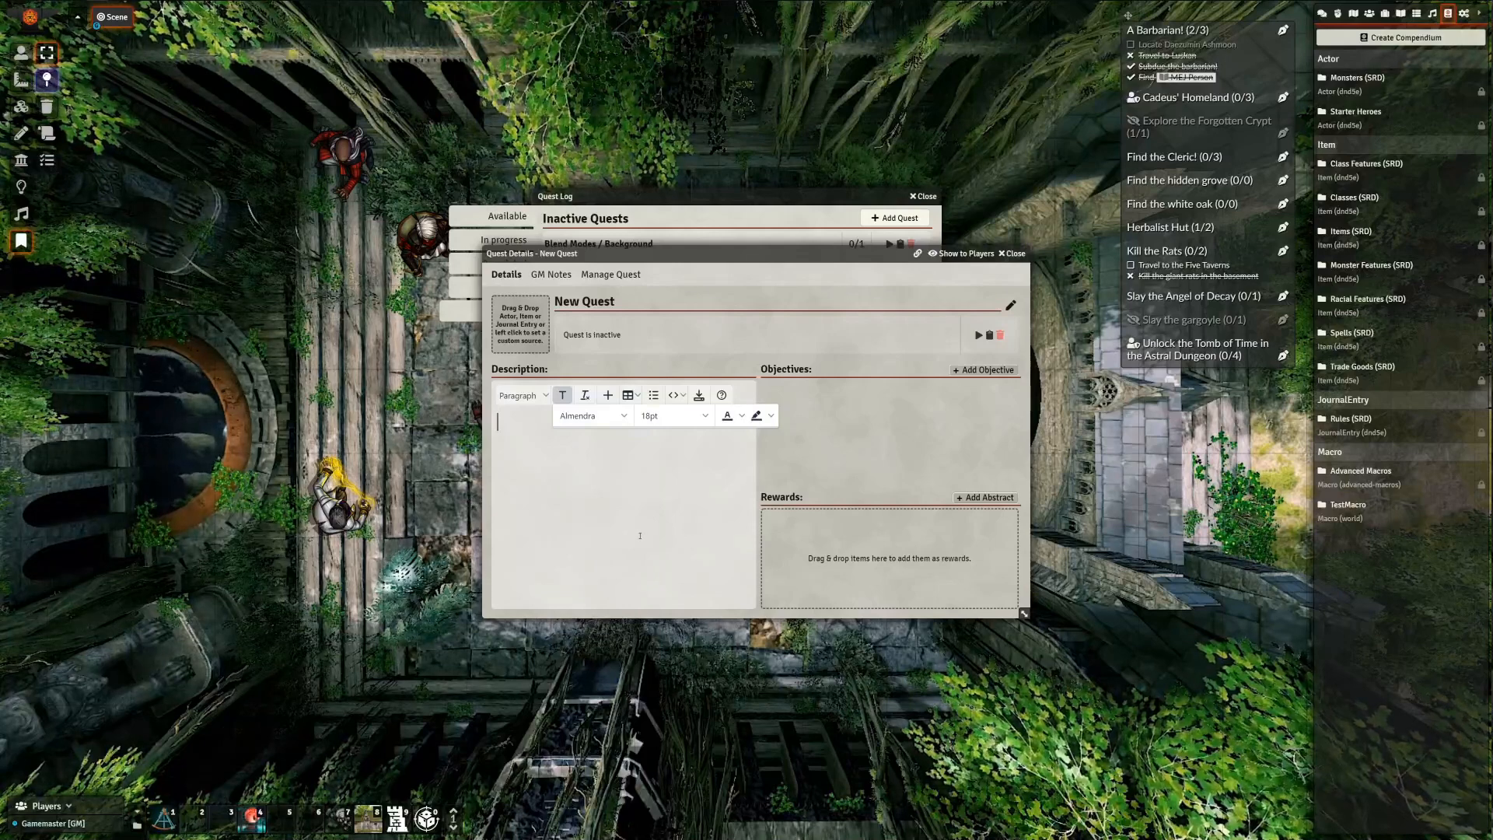
click(674, 416)
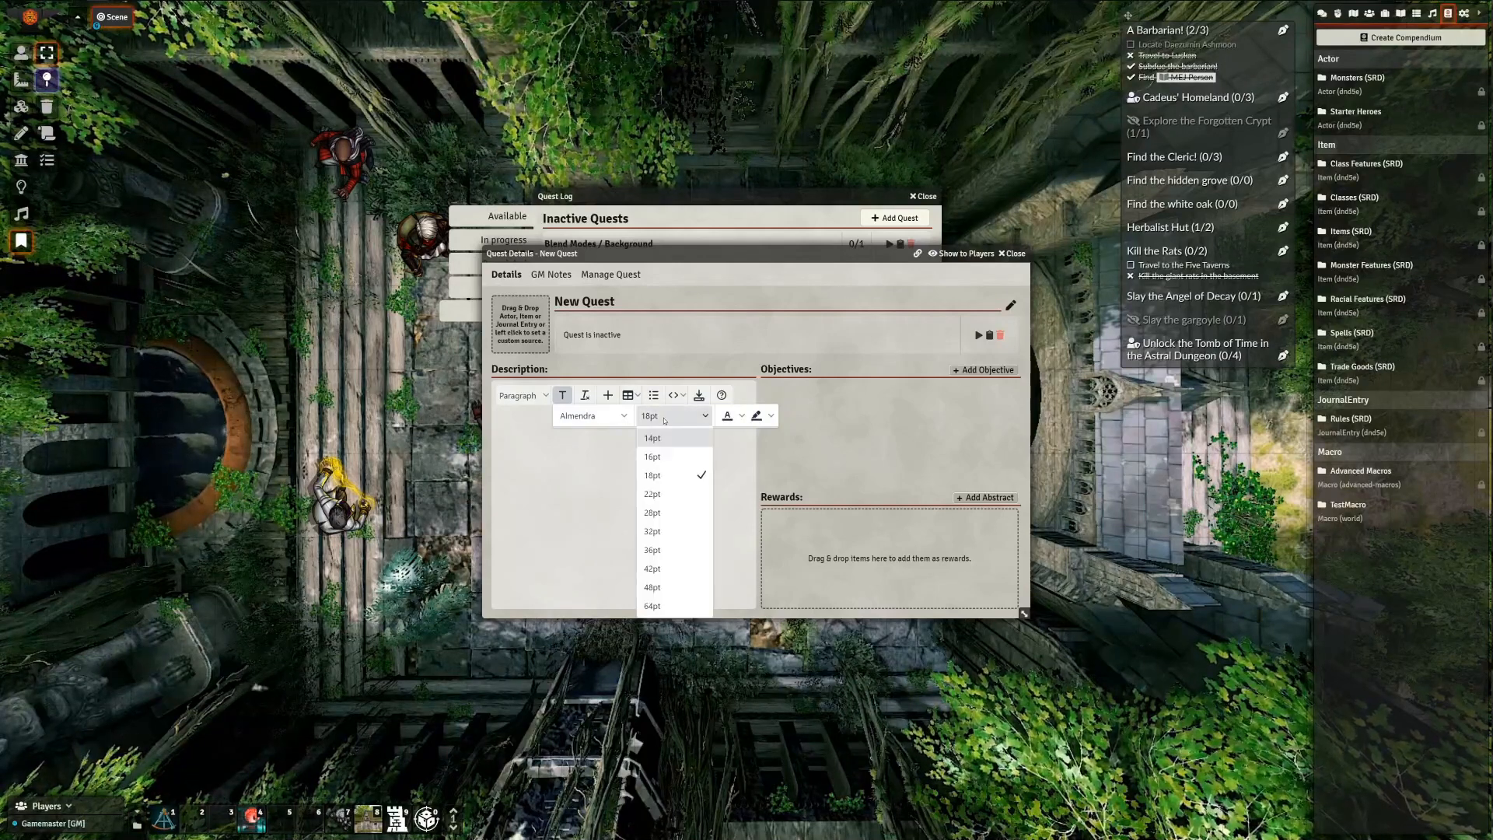
click(653, 532)
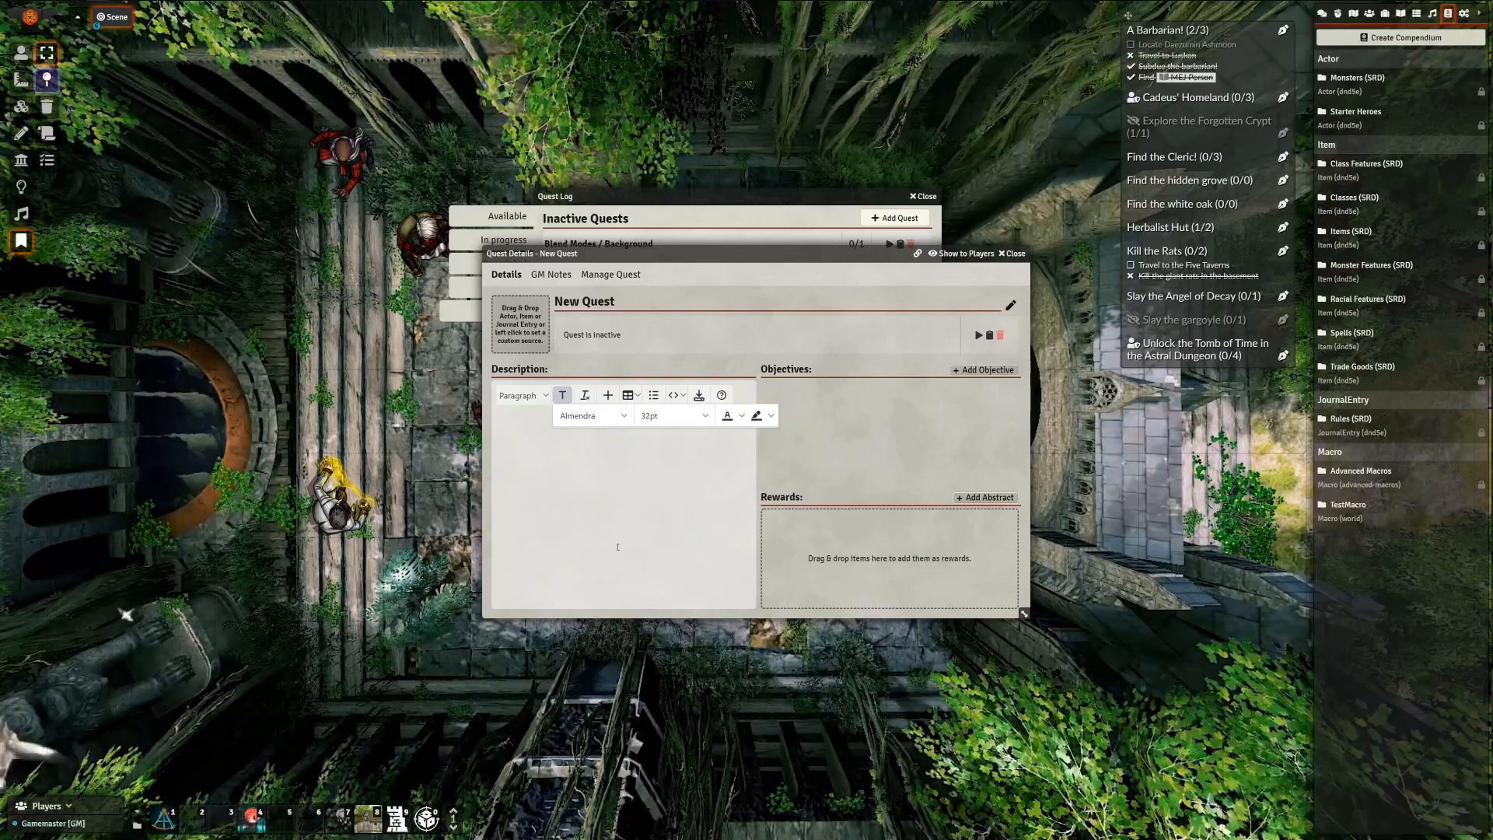
Write "Hello" in the new quest's description, make it bold, and start a new line below it
text(Hello)
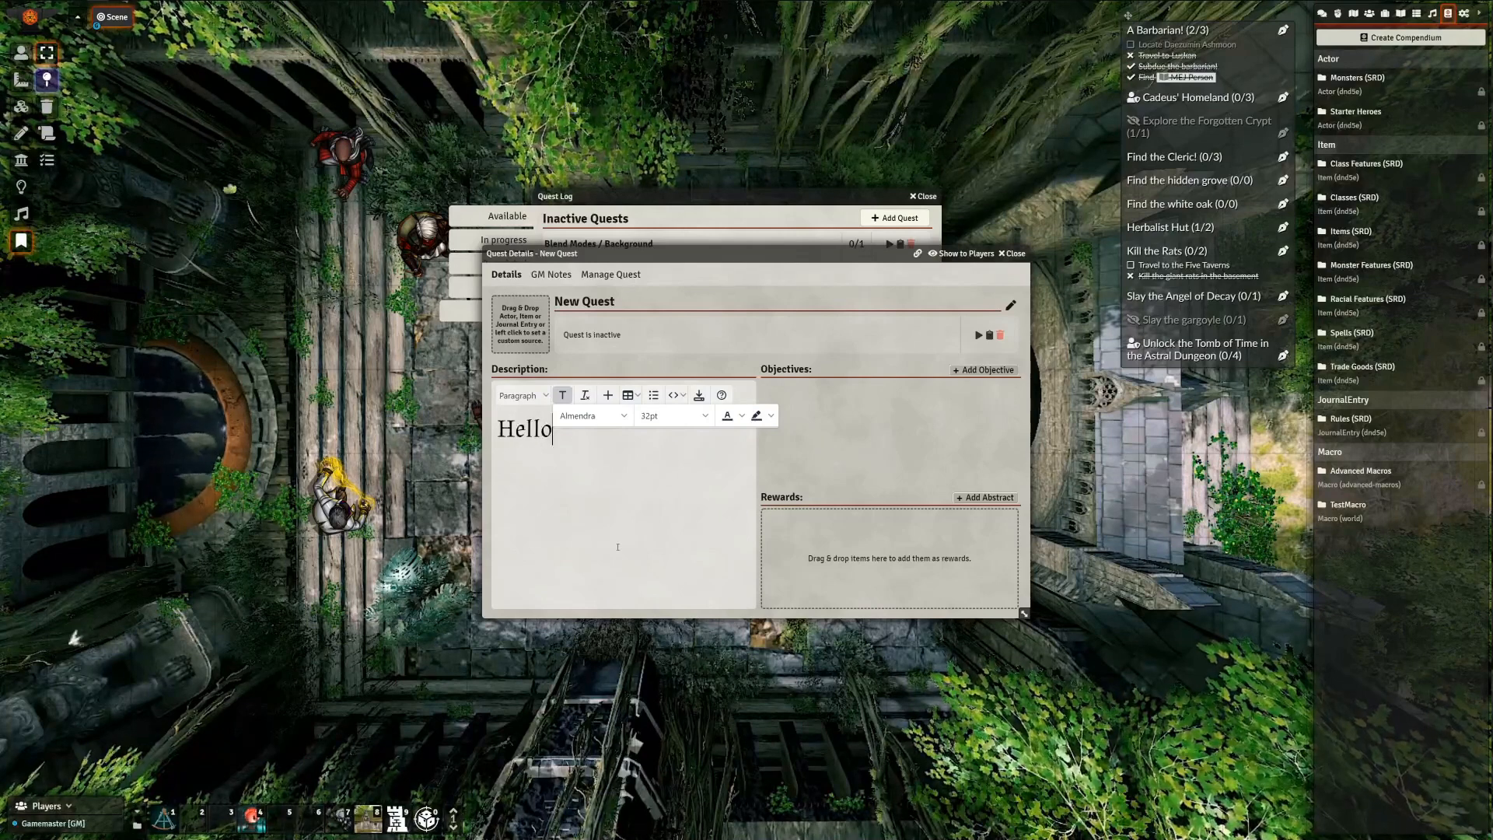
key(ctrl+a)
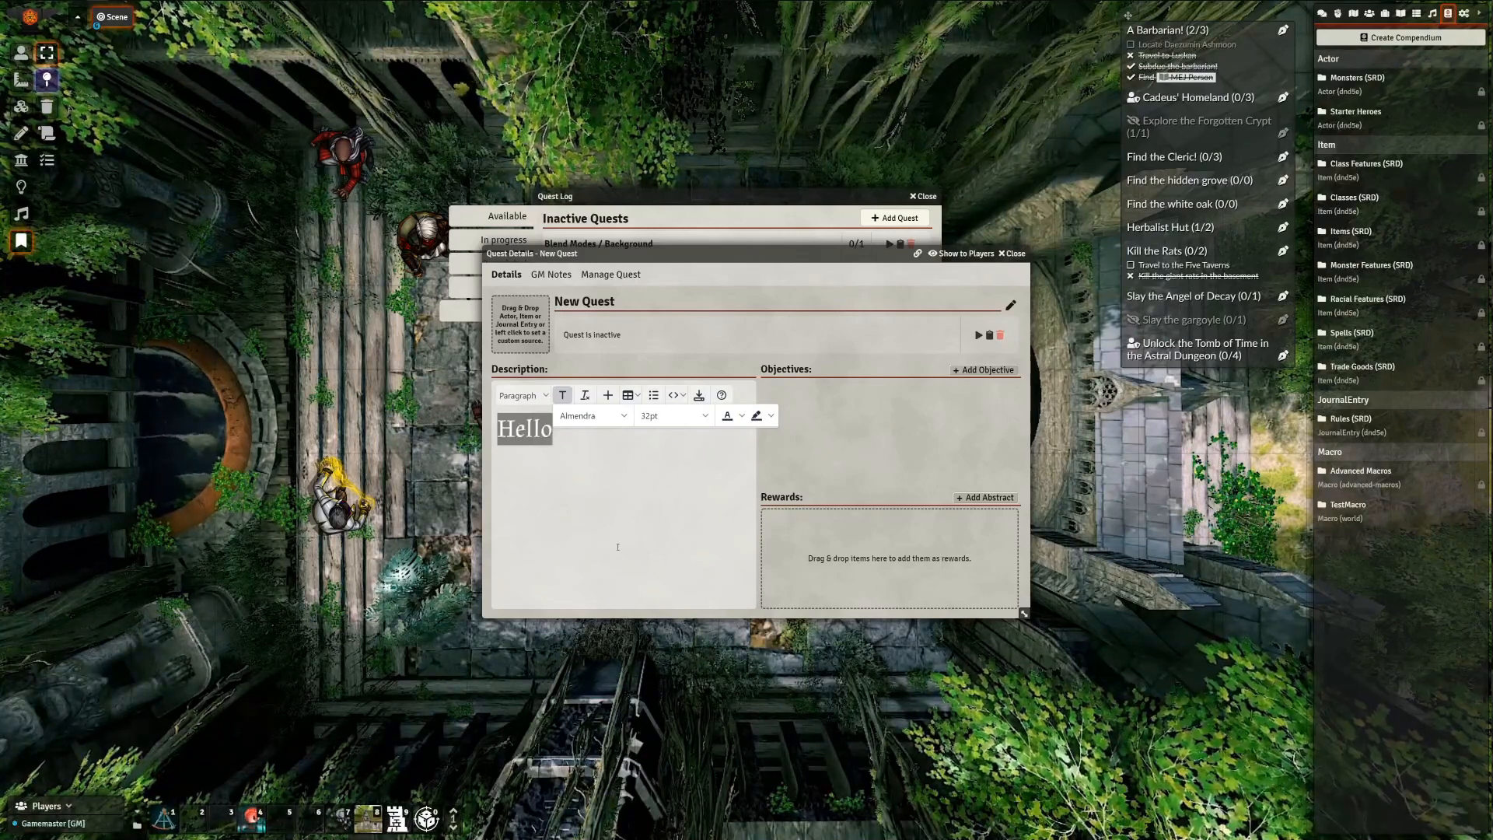
key(ctrl+b)
key(Right)
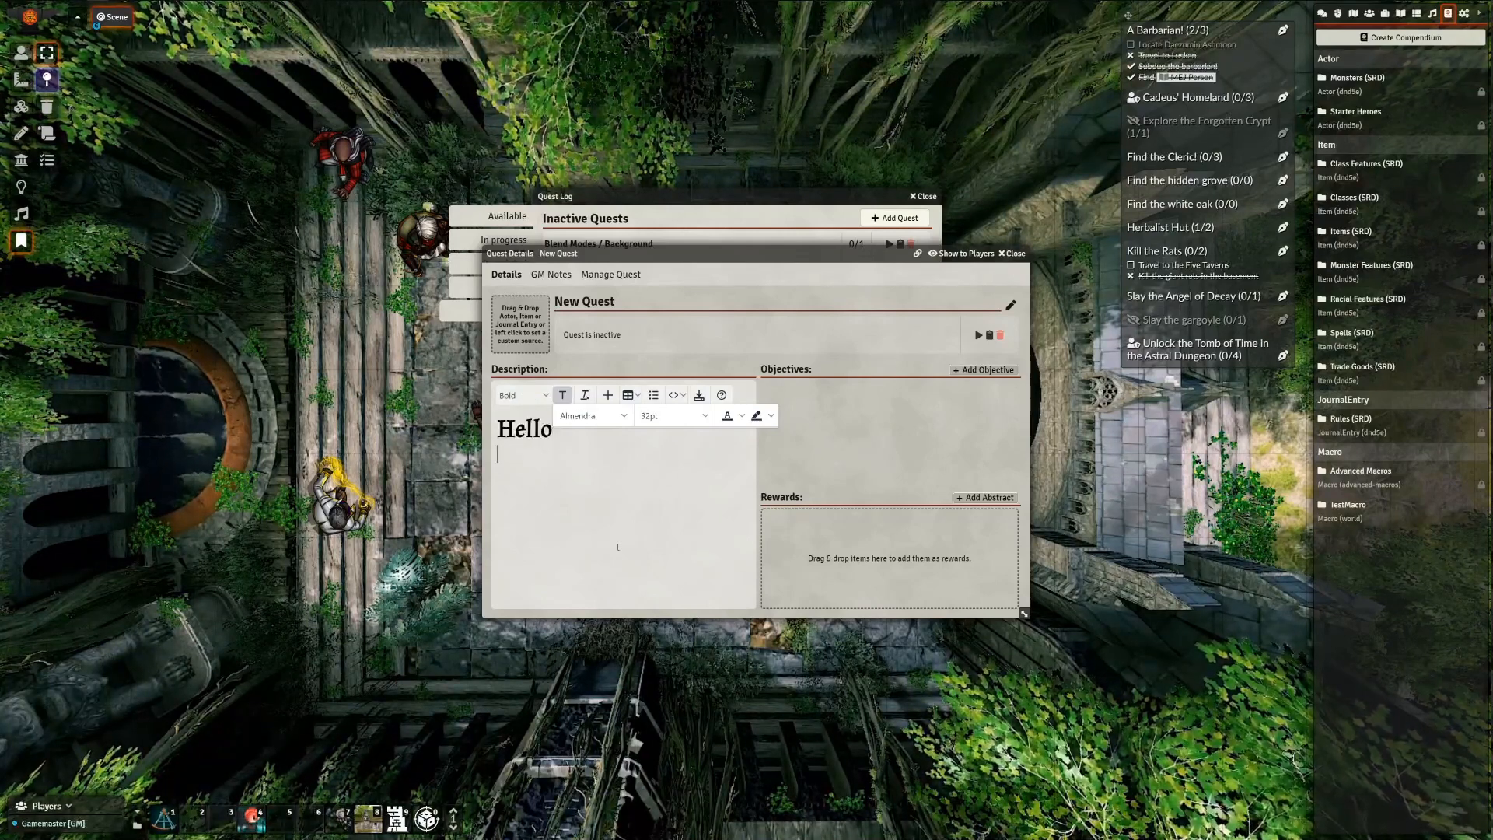
key(Return)
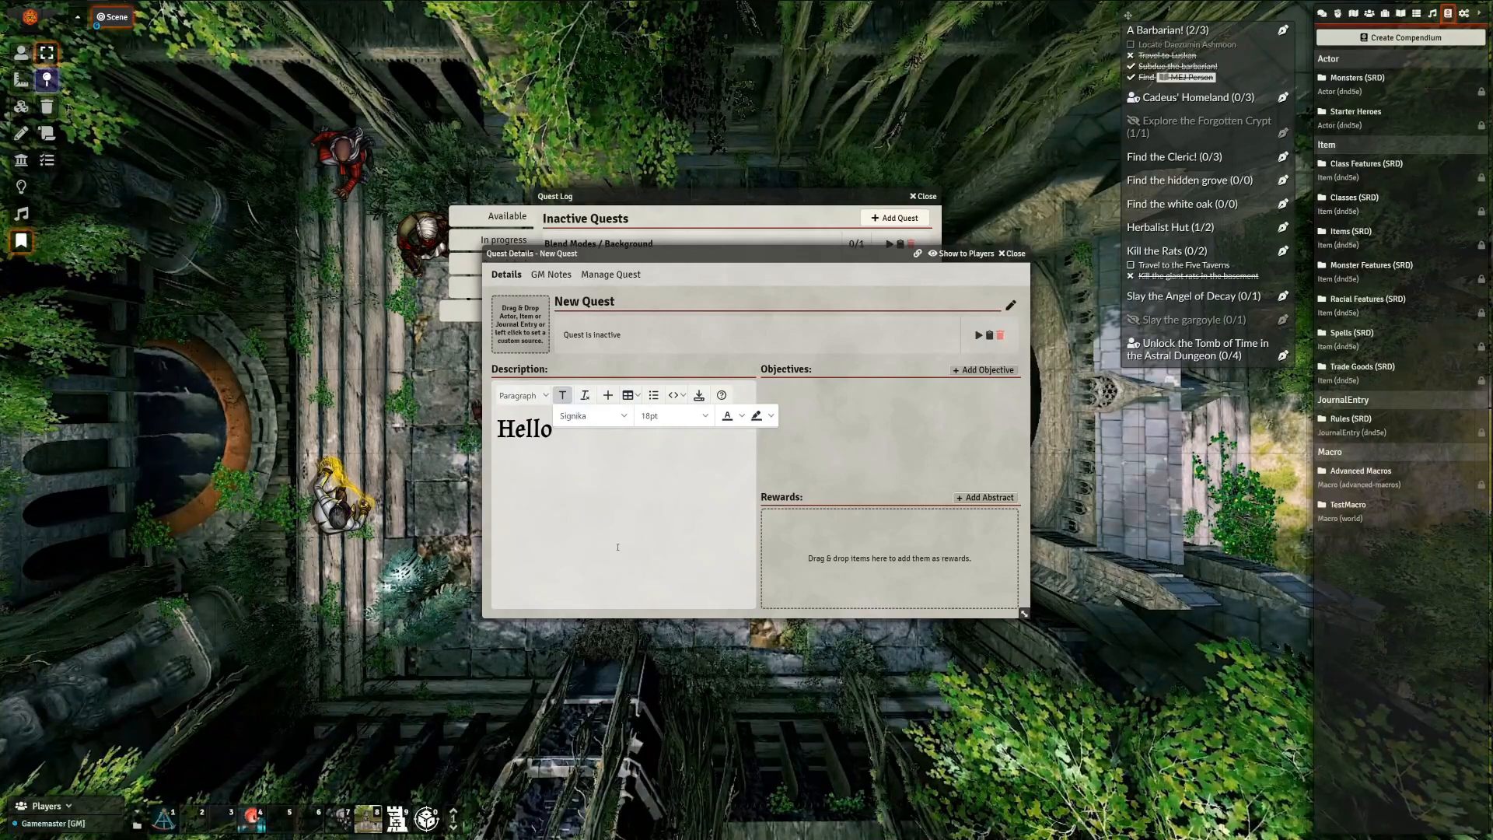
Write "Hello" on the new quest description's second line in Bilbo Swash Caps at 42pt, and start a new line
click(615, 412)
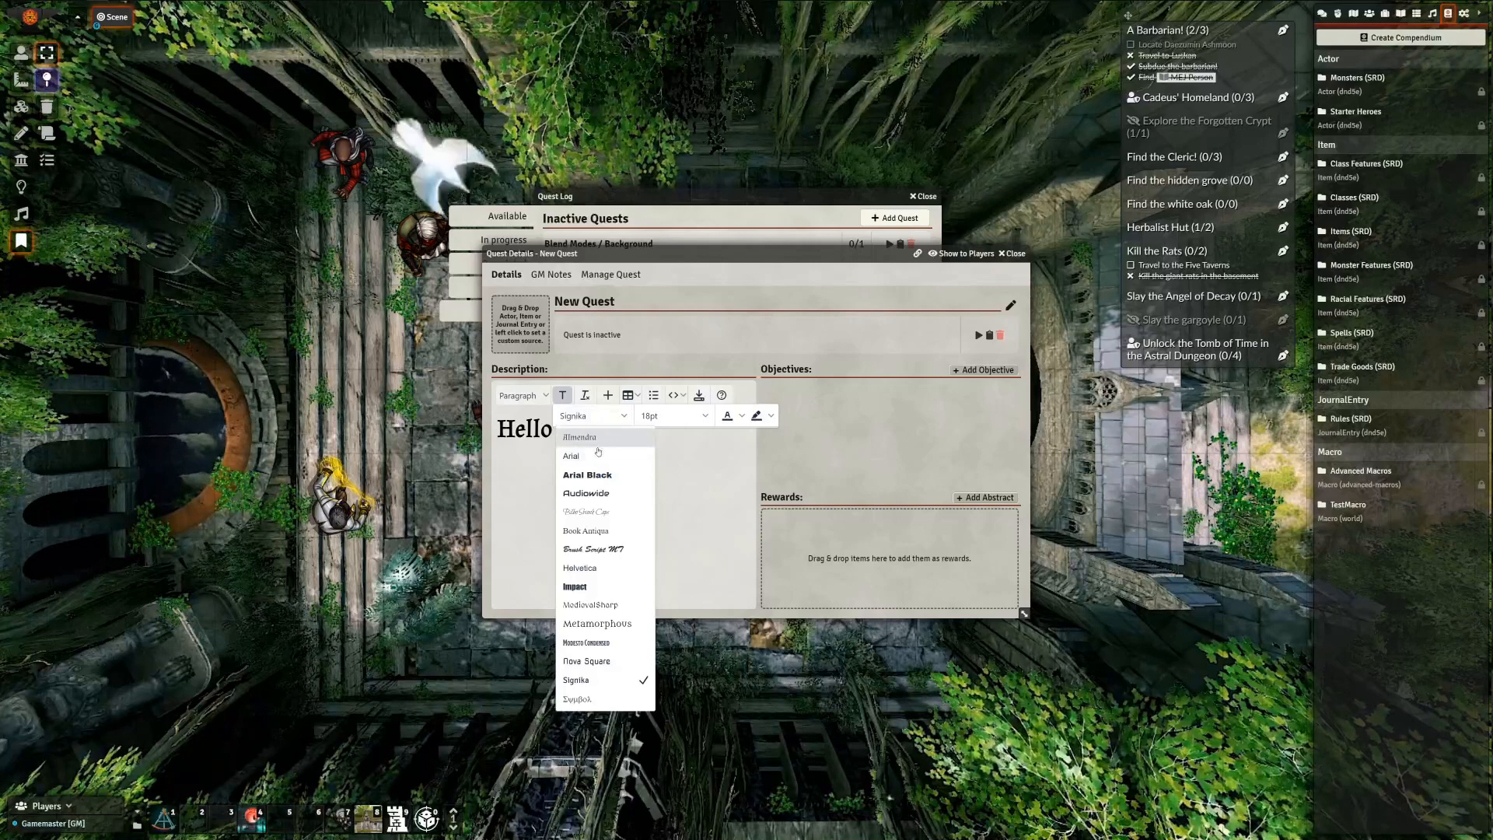
click(591, 512)
click(701, 424)
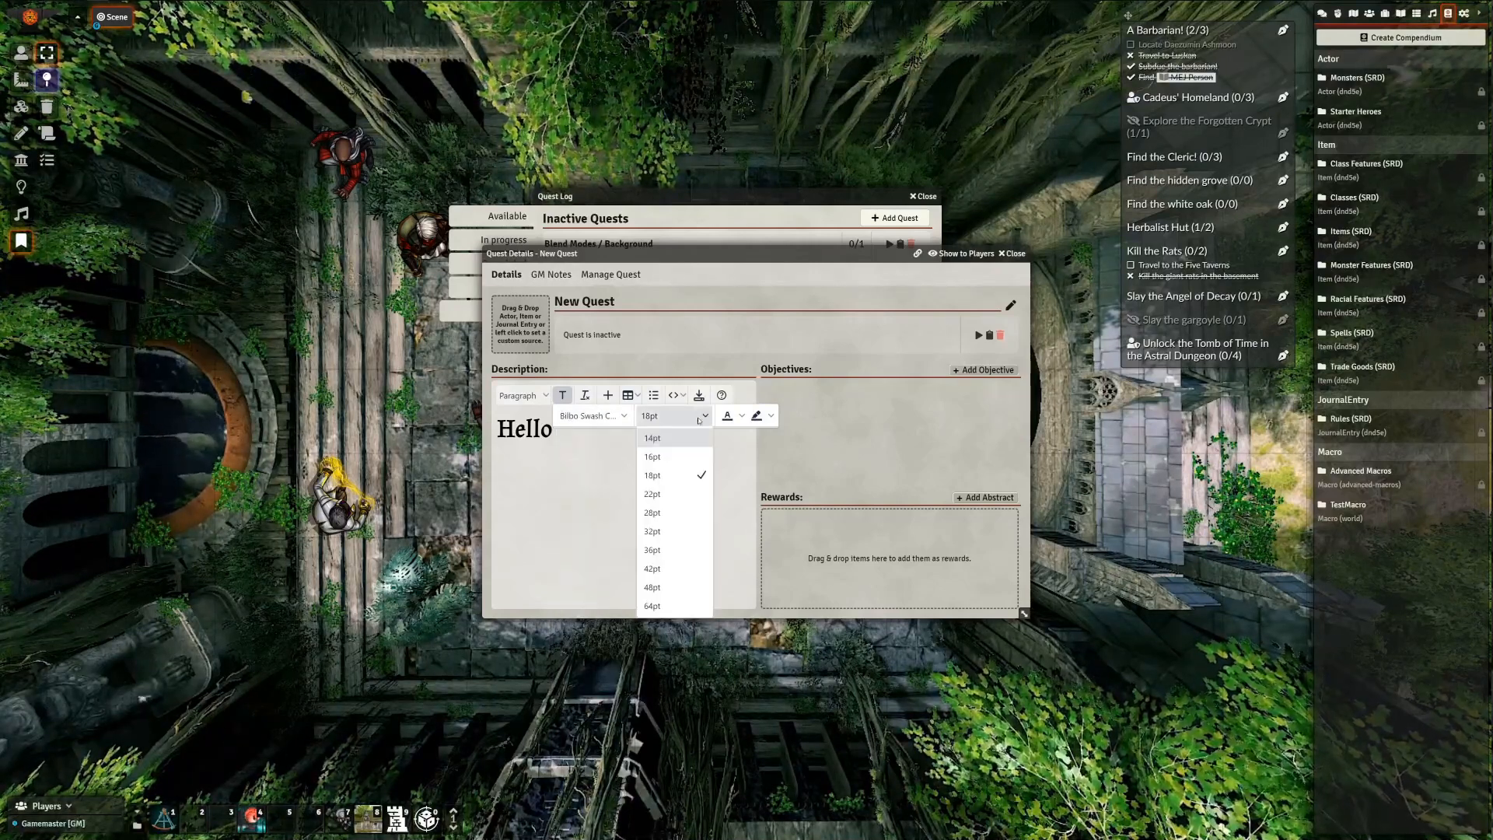
click(692, 585)
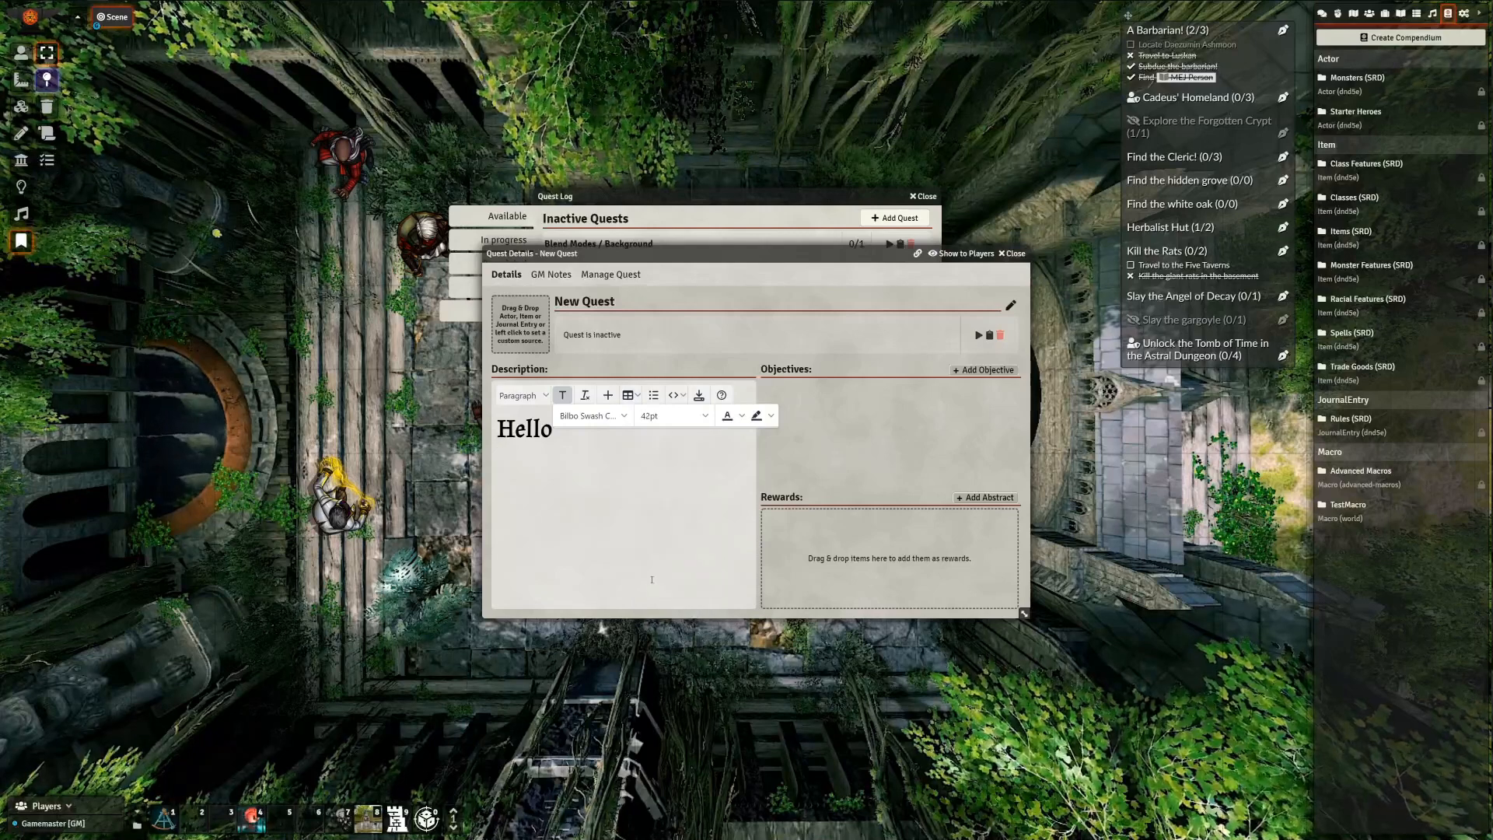
text(Hello)
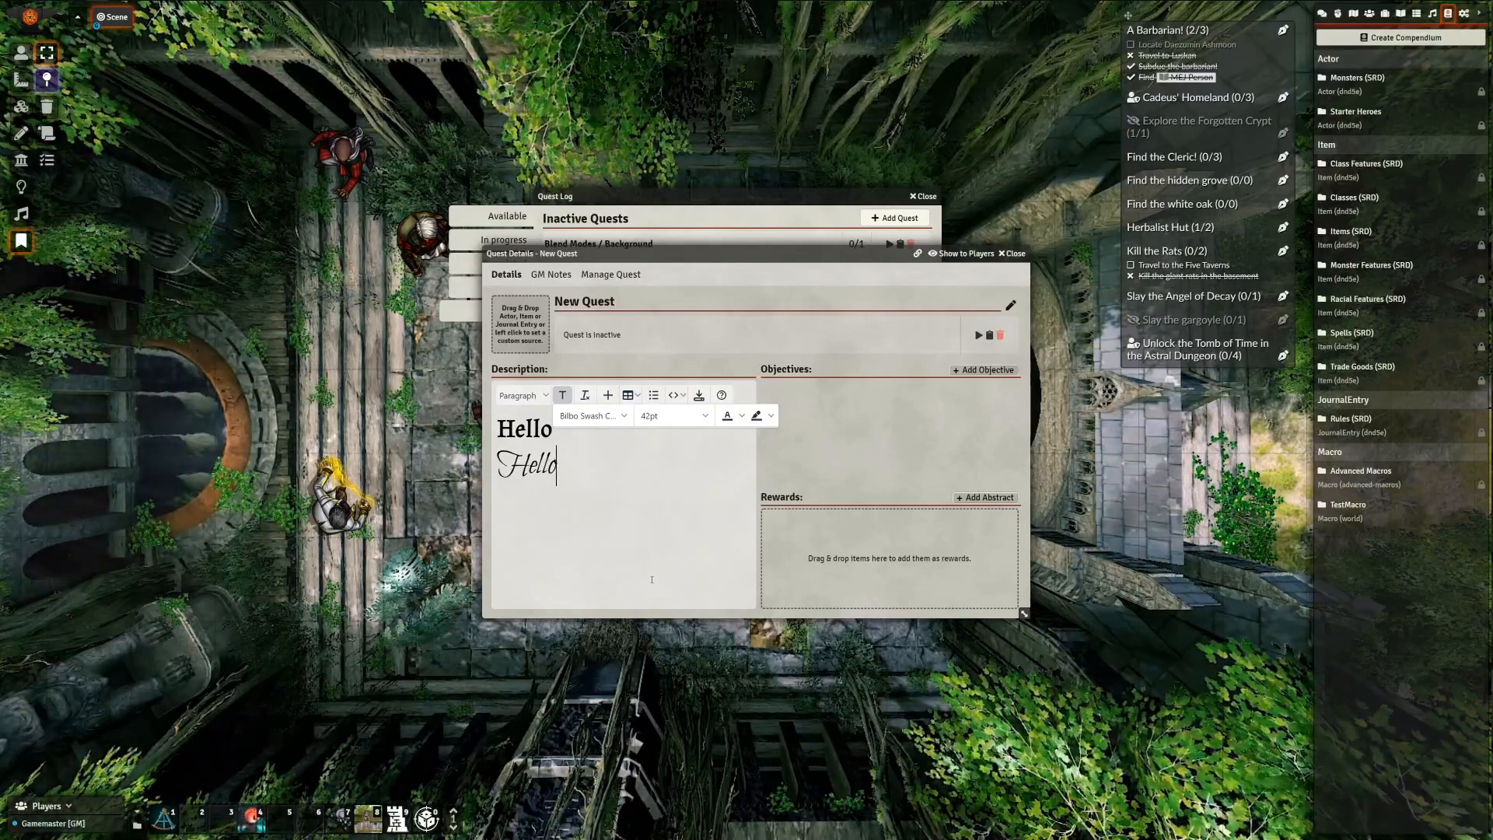
key(Return)
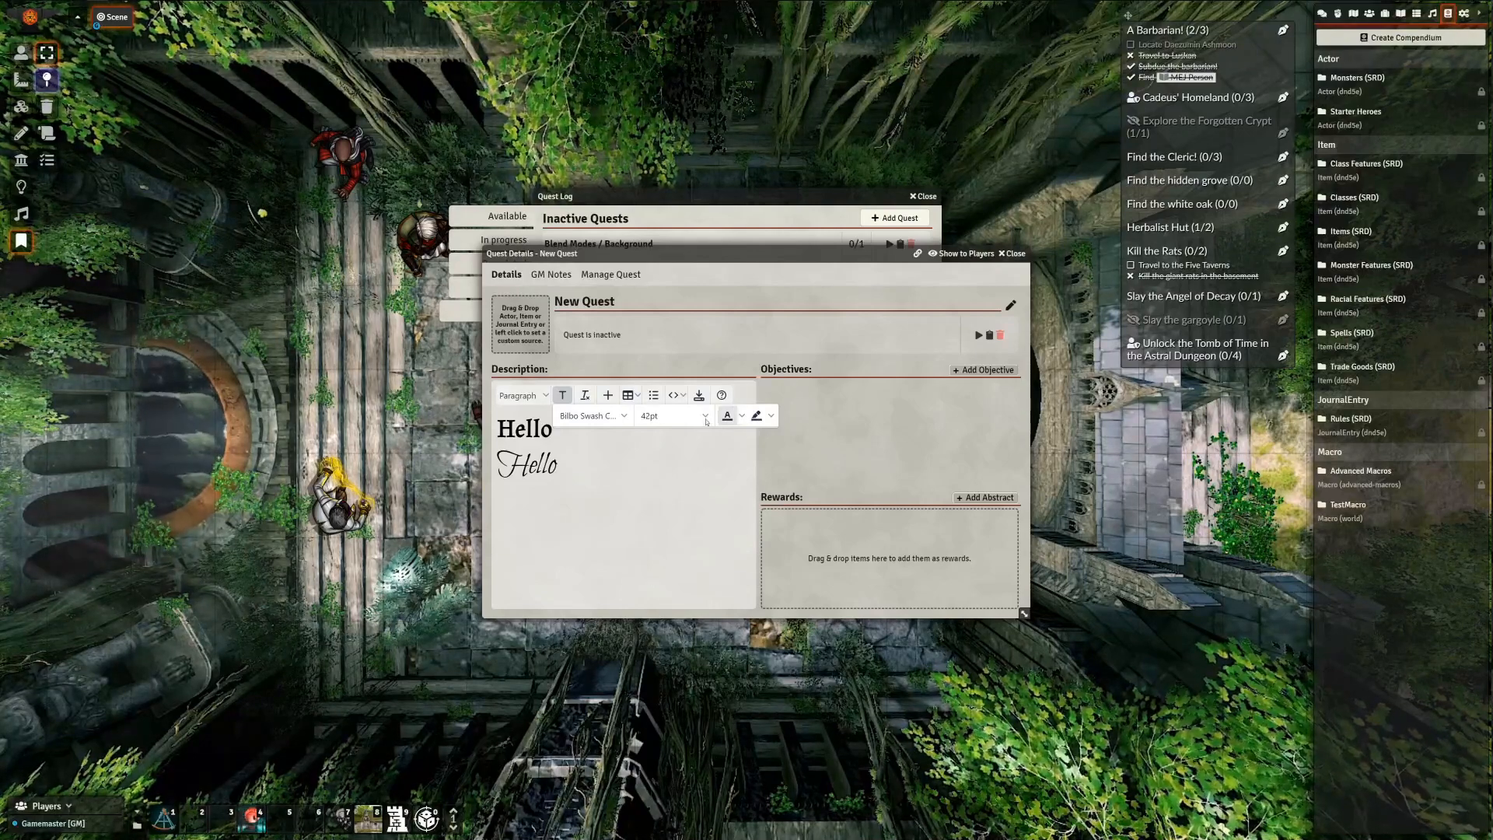
Write "Hello" on the third line of the quest description in the MedievalSharp font
click(618, 416)
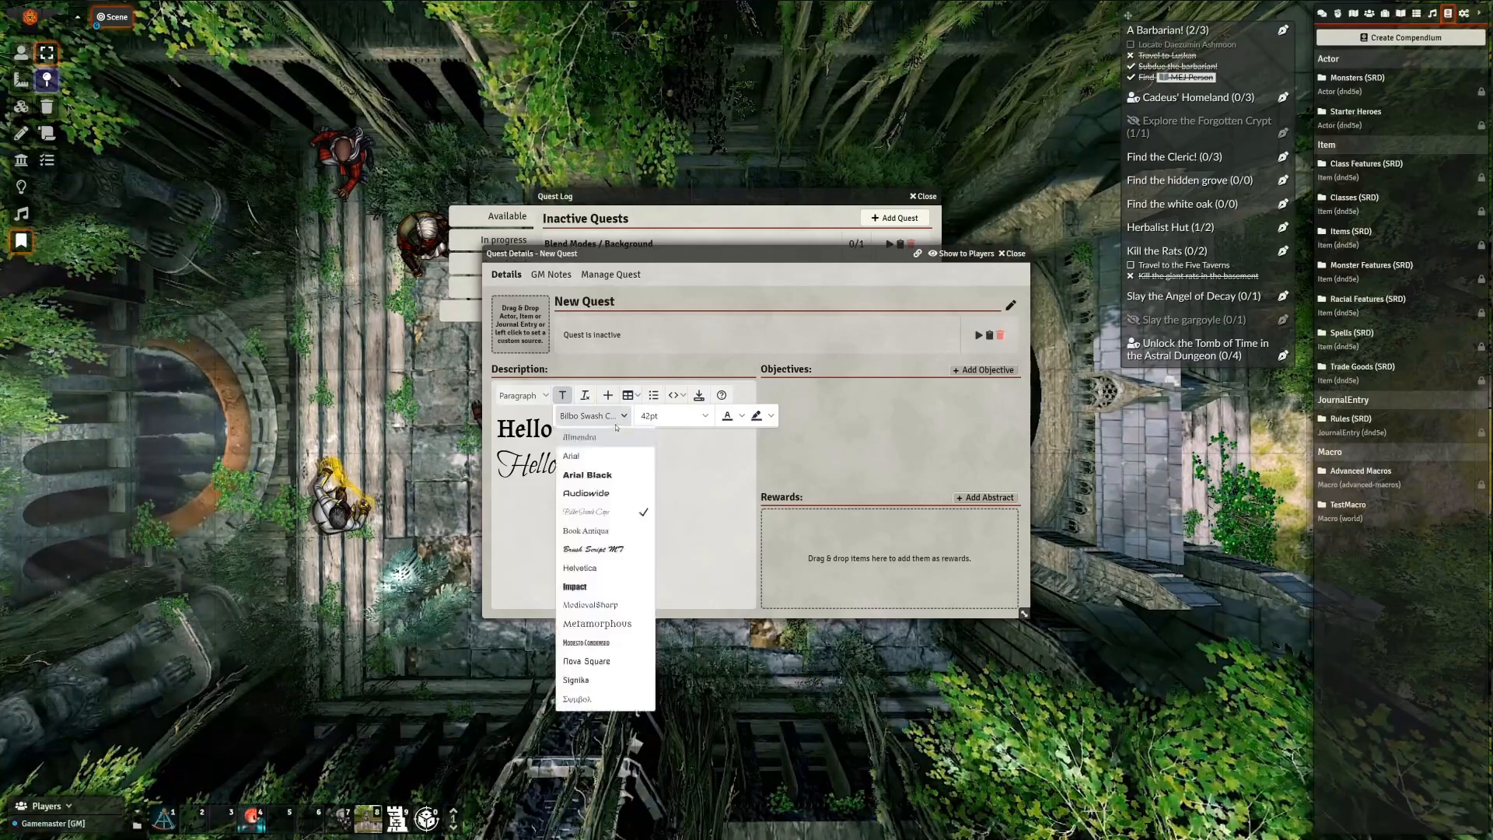
click(604, 607)
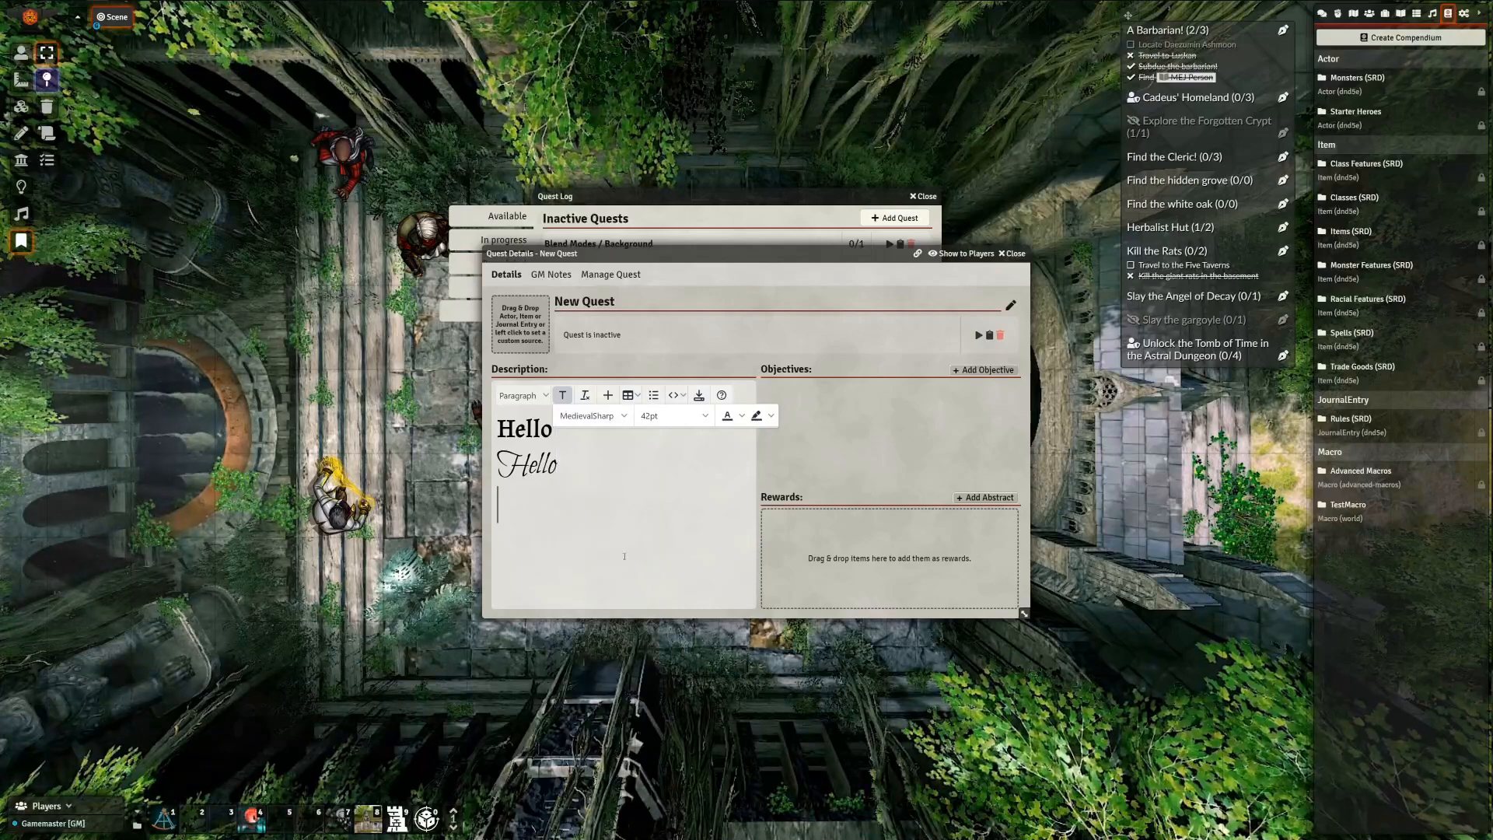
text(Hello)
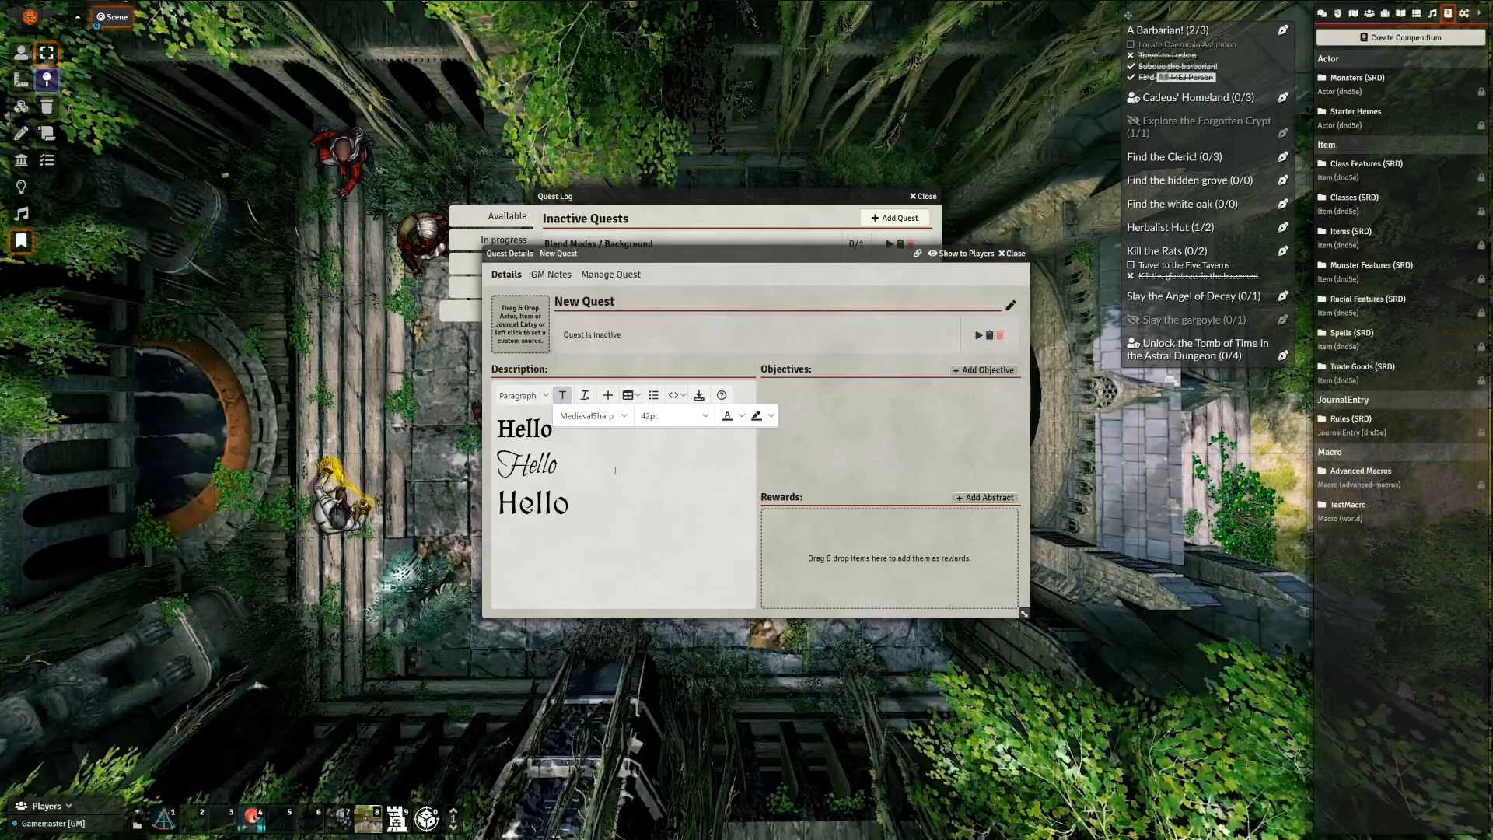
click(591, 416)
click(602, 624)
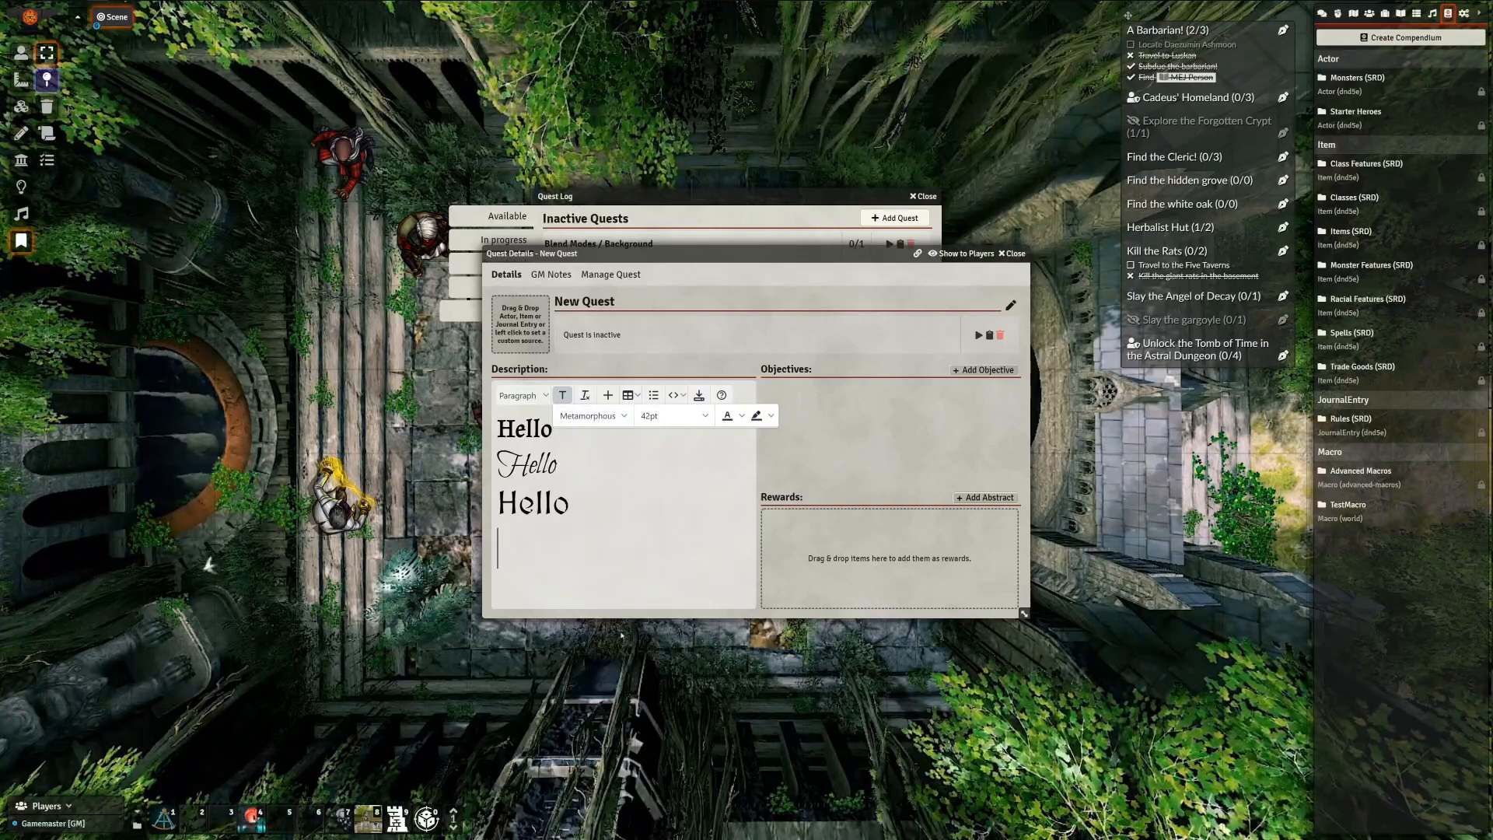
text(Hello)
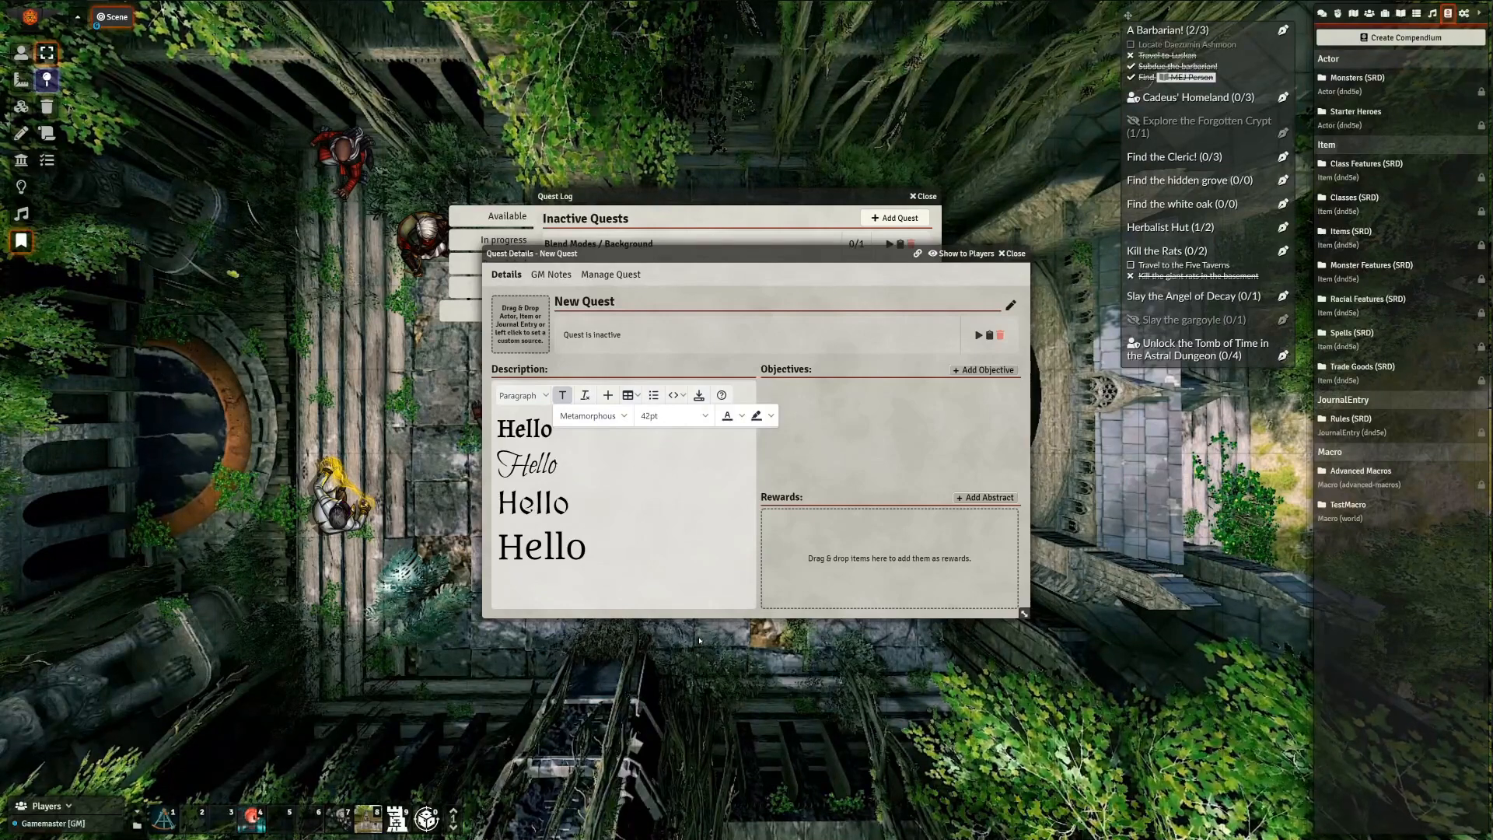
text(HELLO)
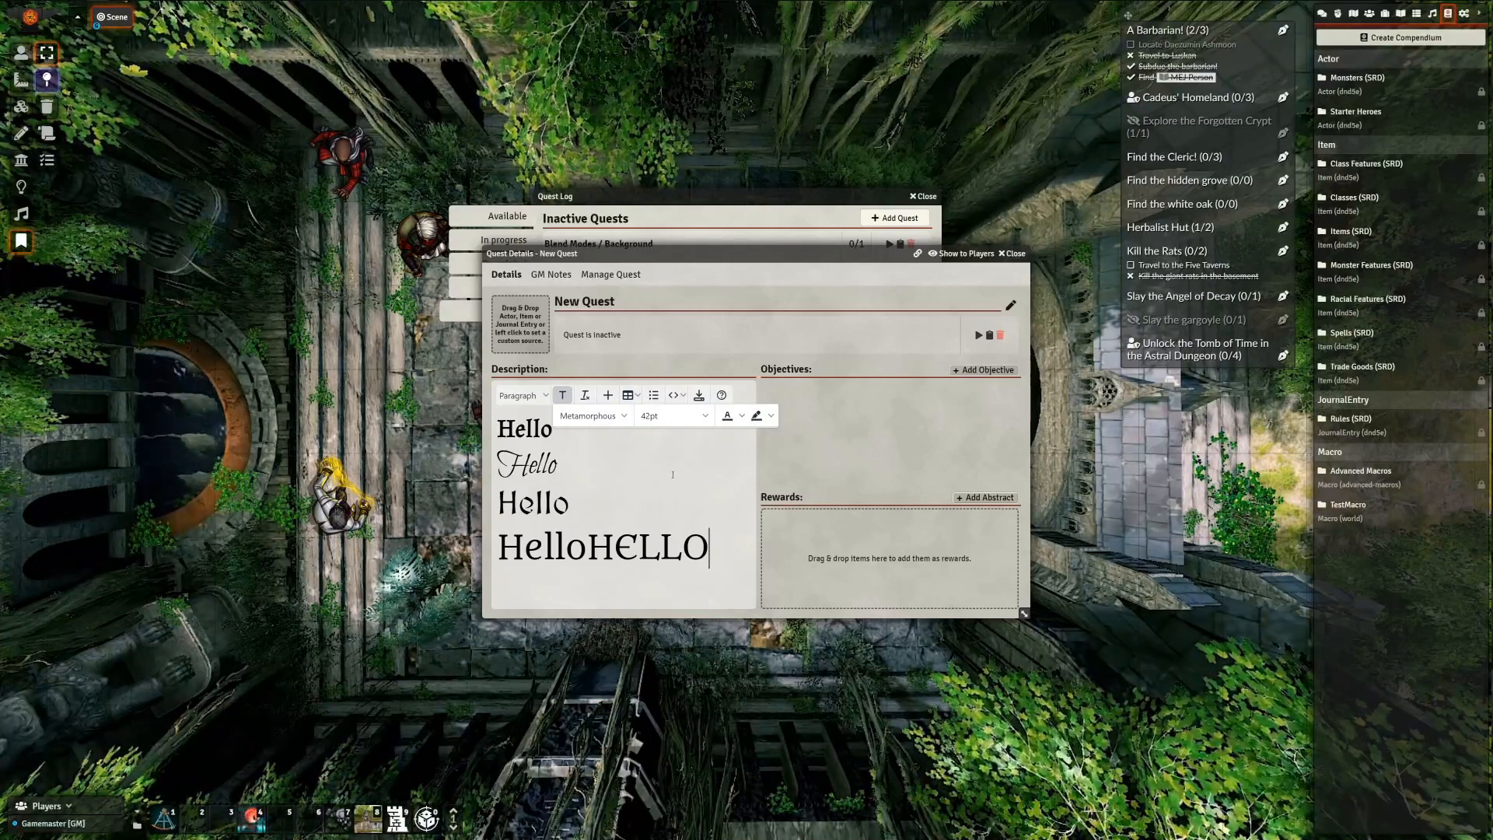
key(shift+Home)
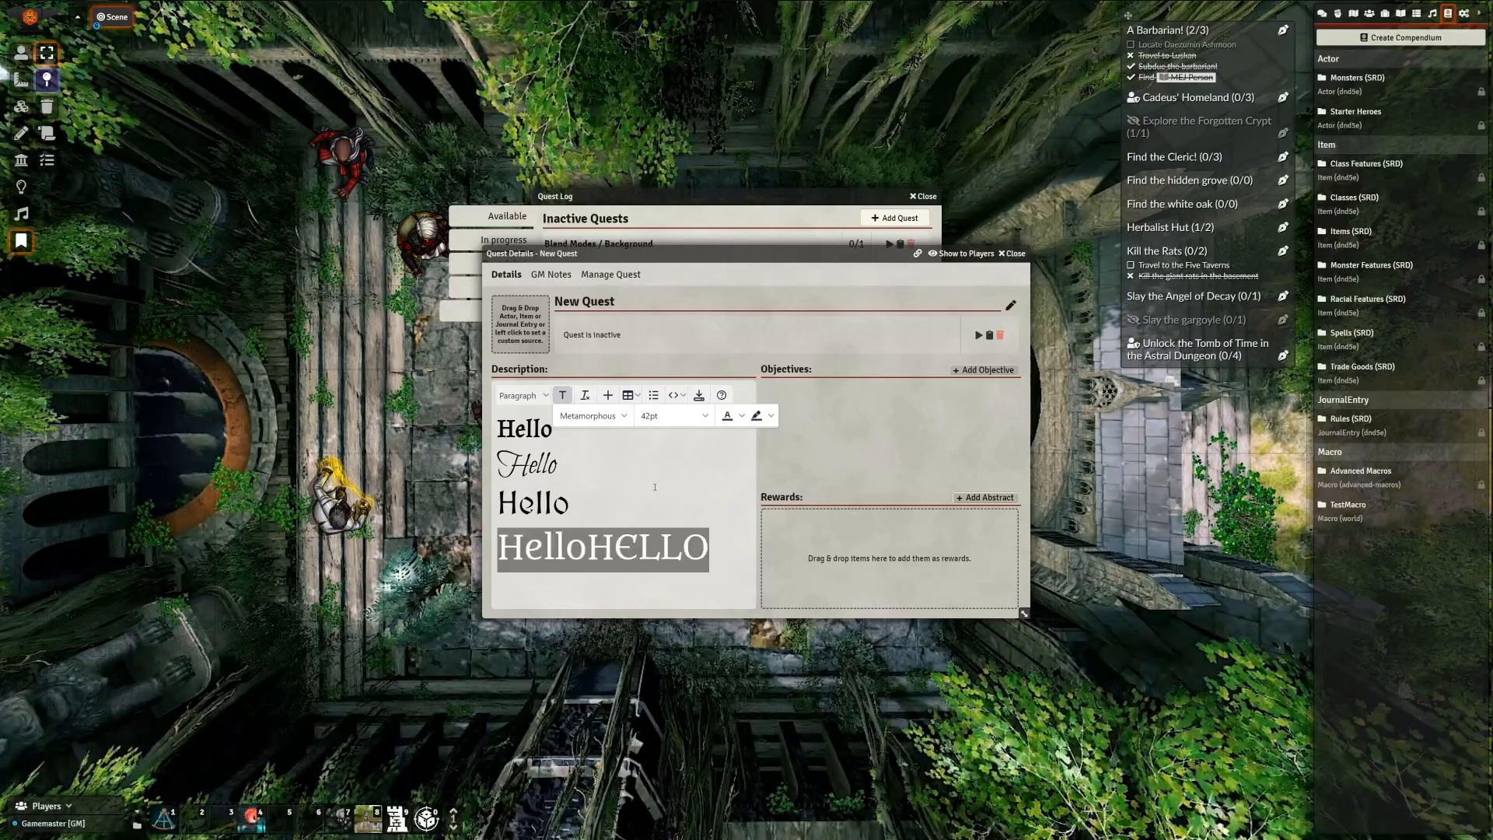
key(BackSpace)
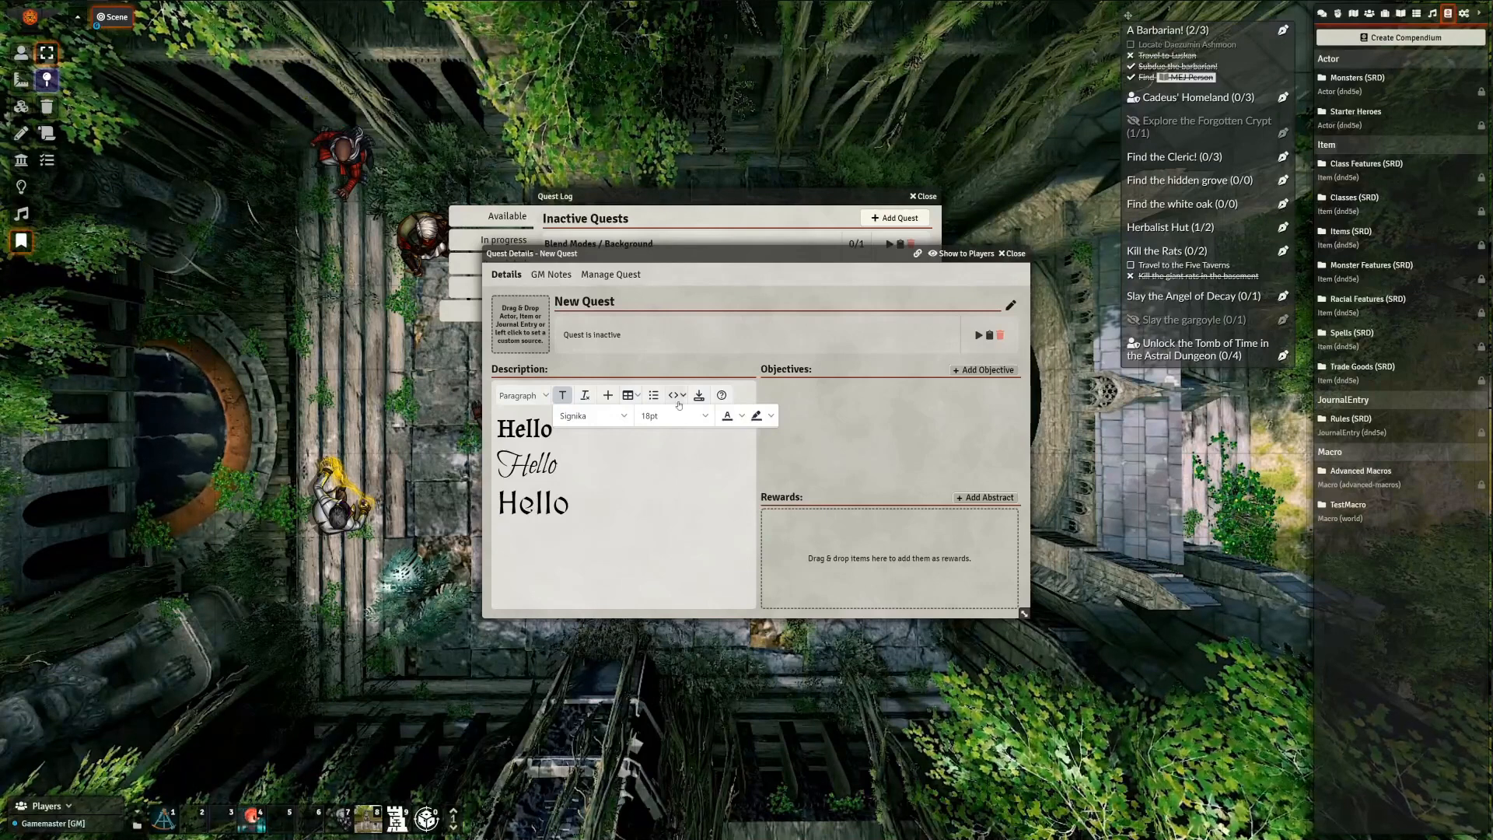
Write "Hello" on the fourth description line in the Audiowide font, enlarge it to 42pt, and start a new line
click(591, 416)
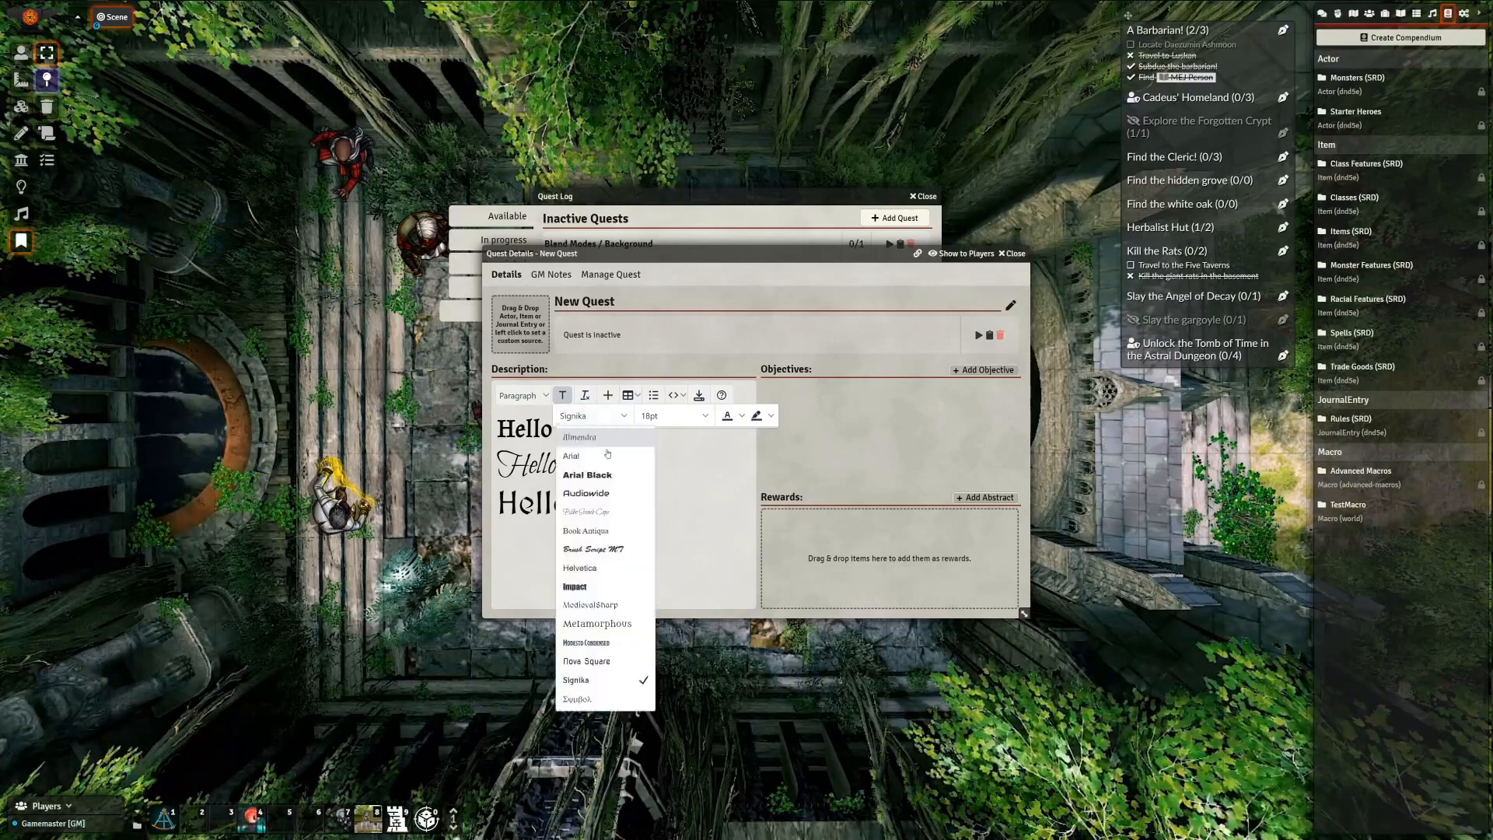
click(595, 492)
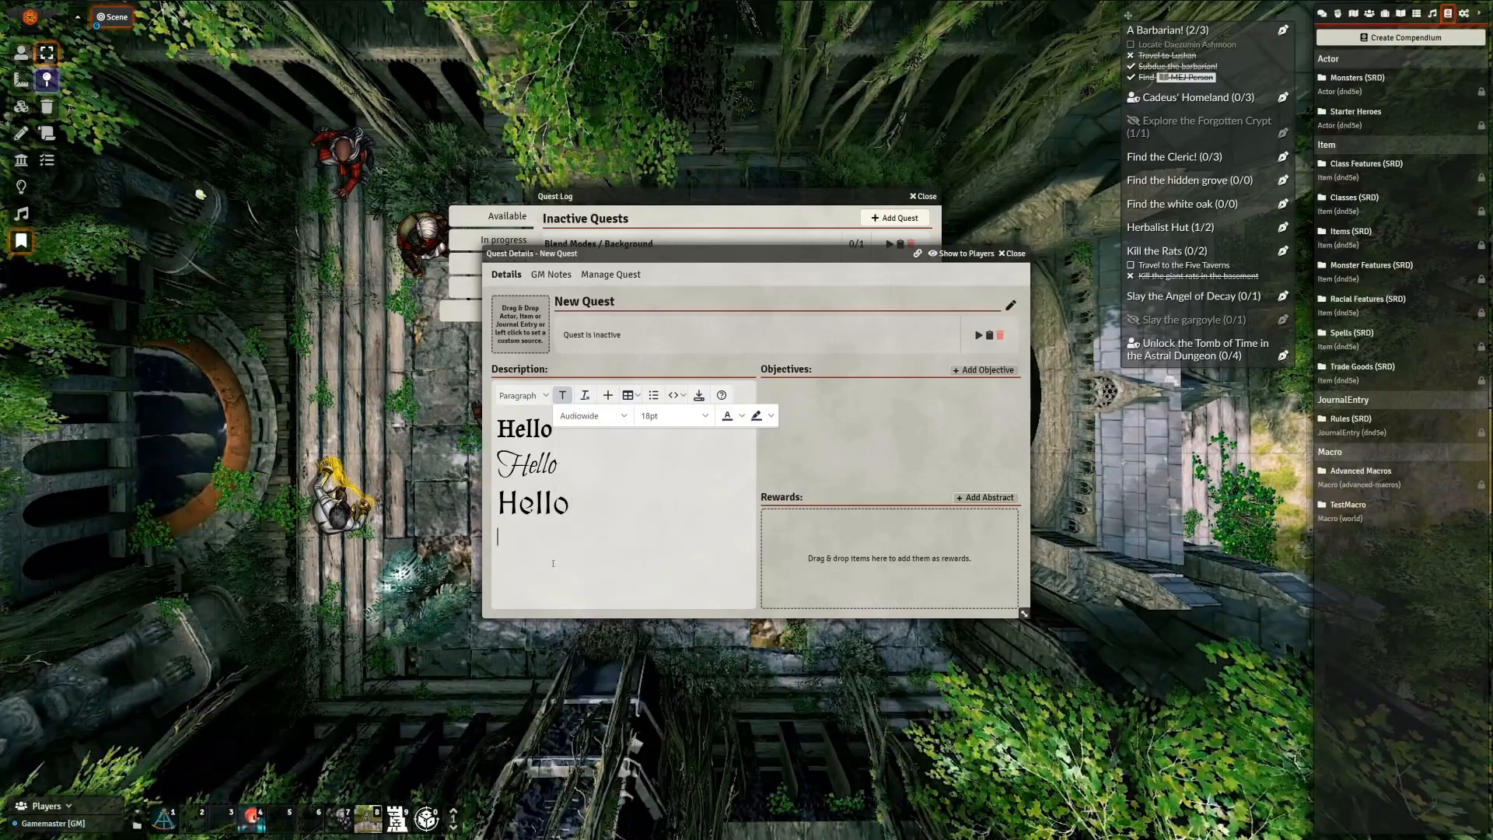
text(Hello)
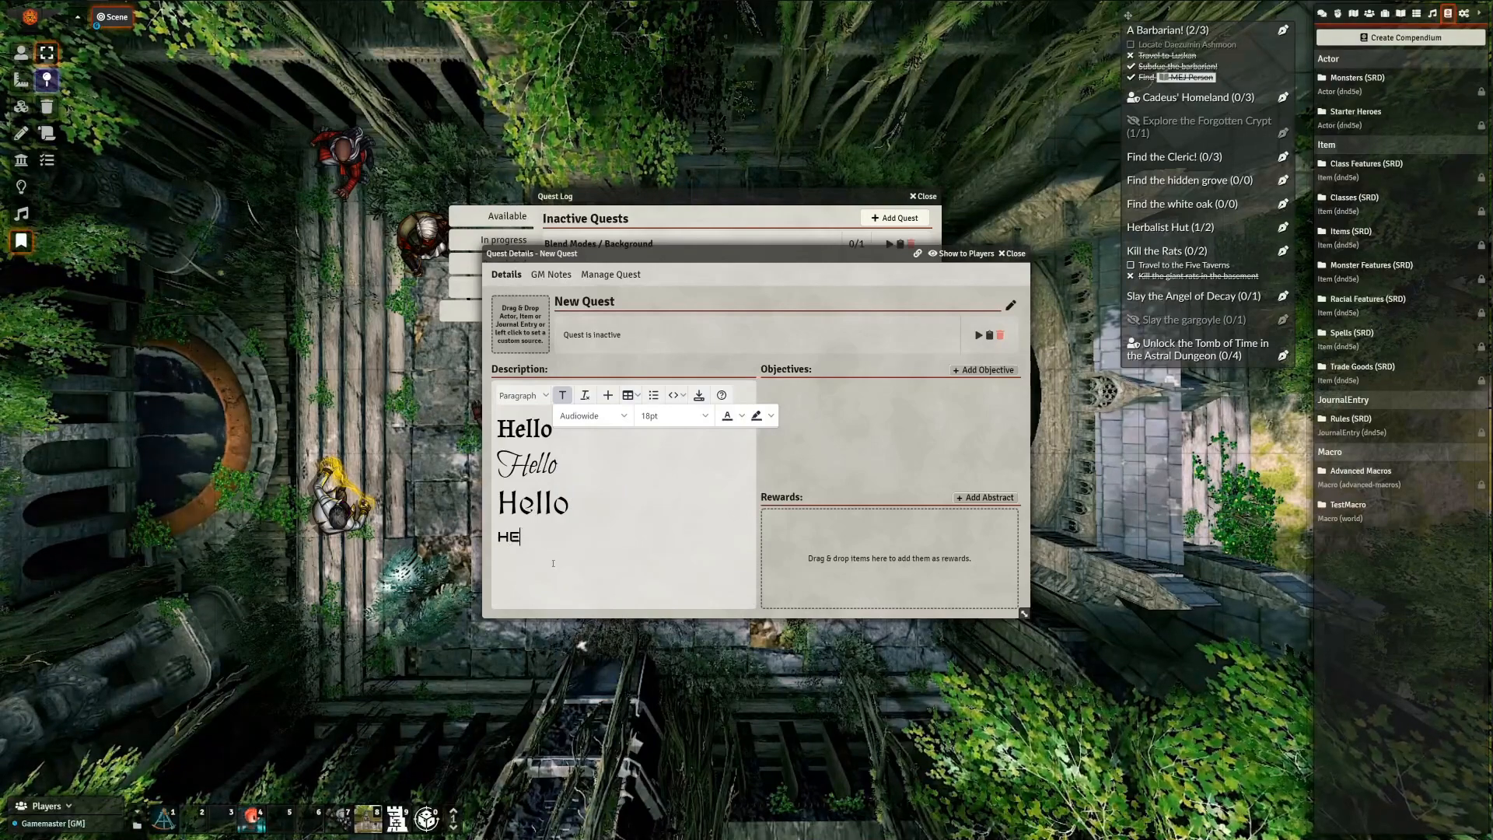
key(shift+Home)
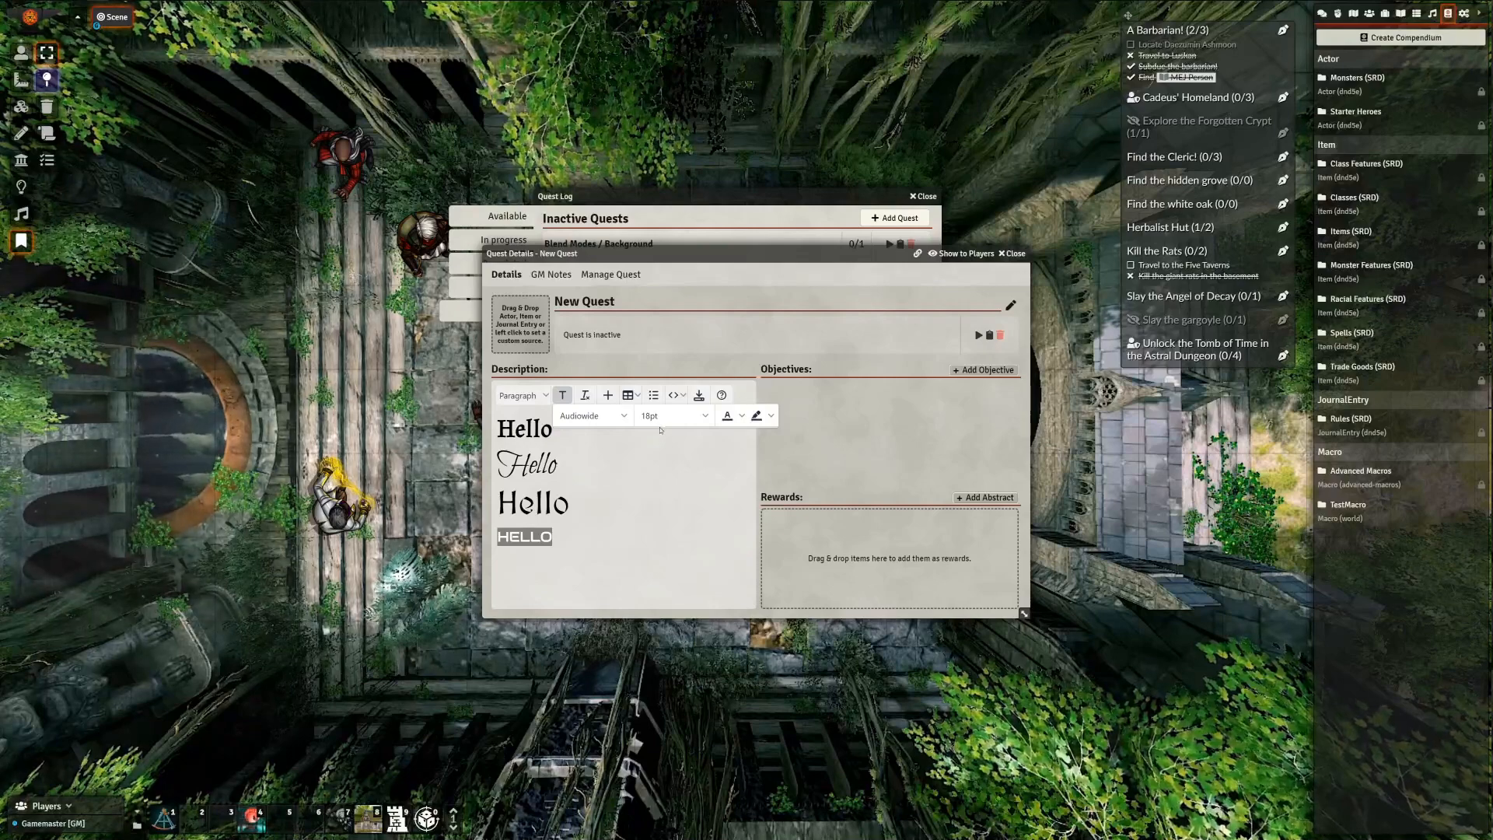
click(662, 420)
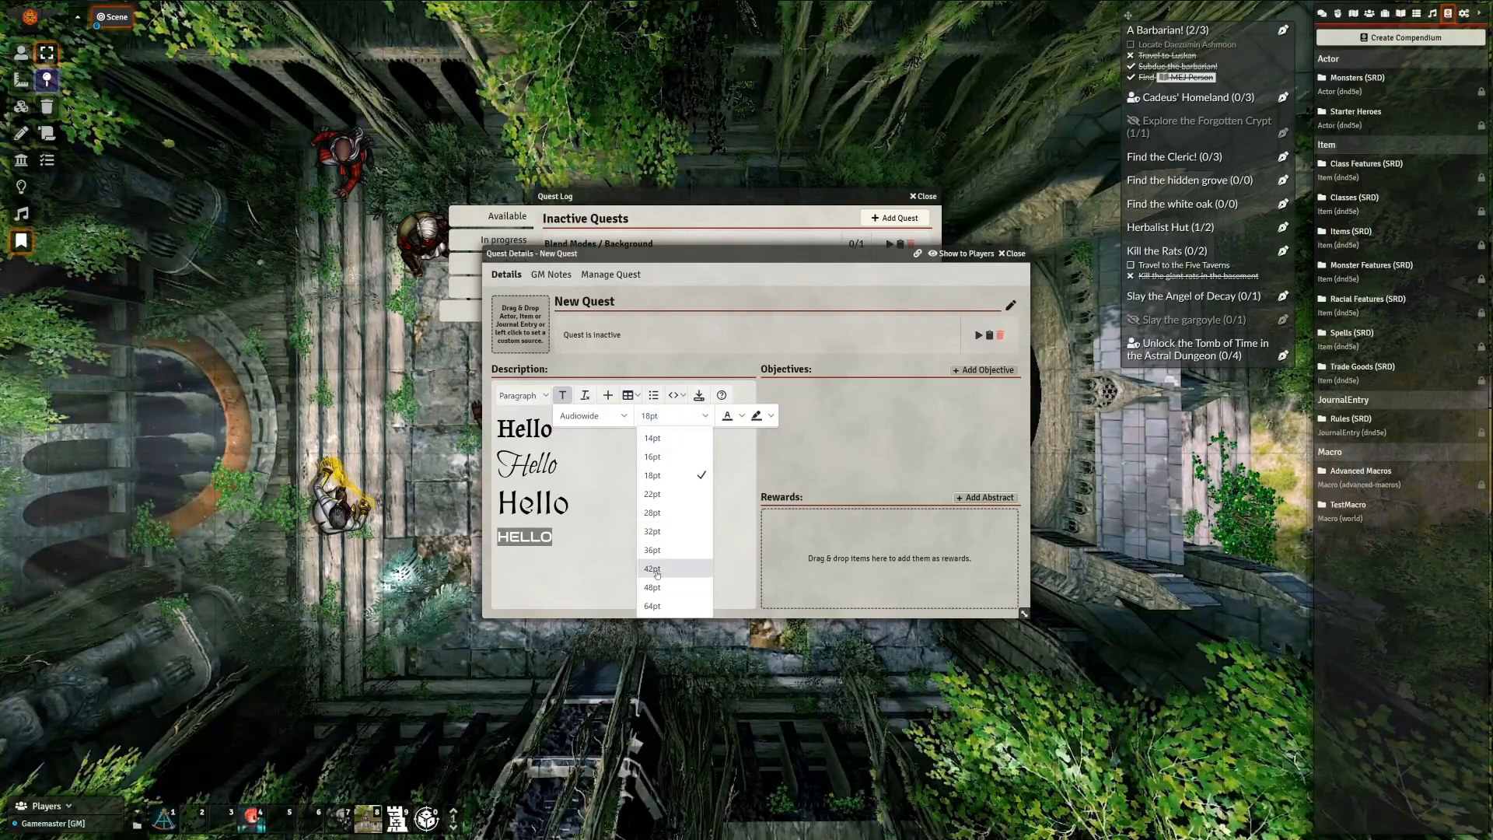
click(657, 569)
click(635, 538)
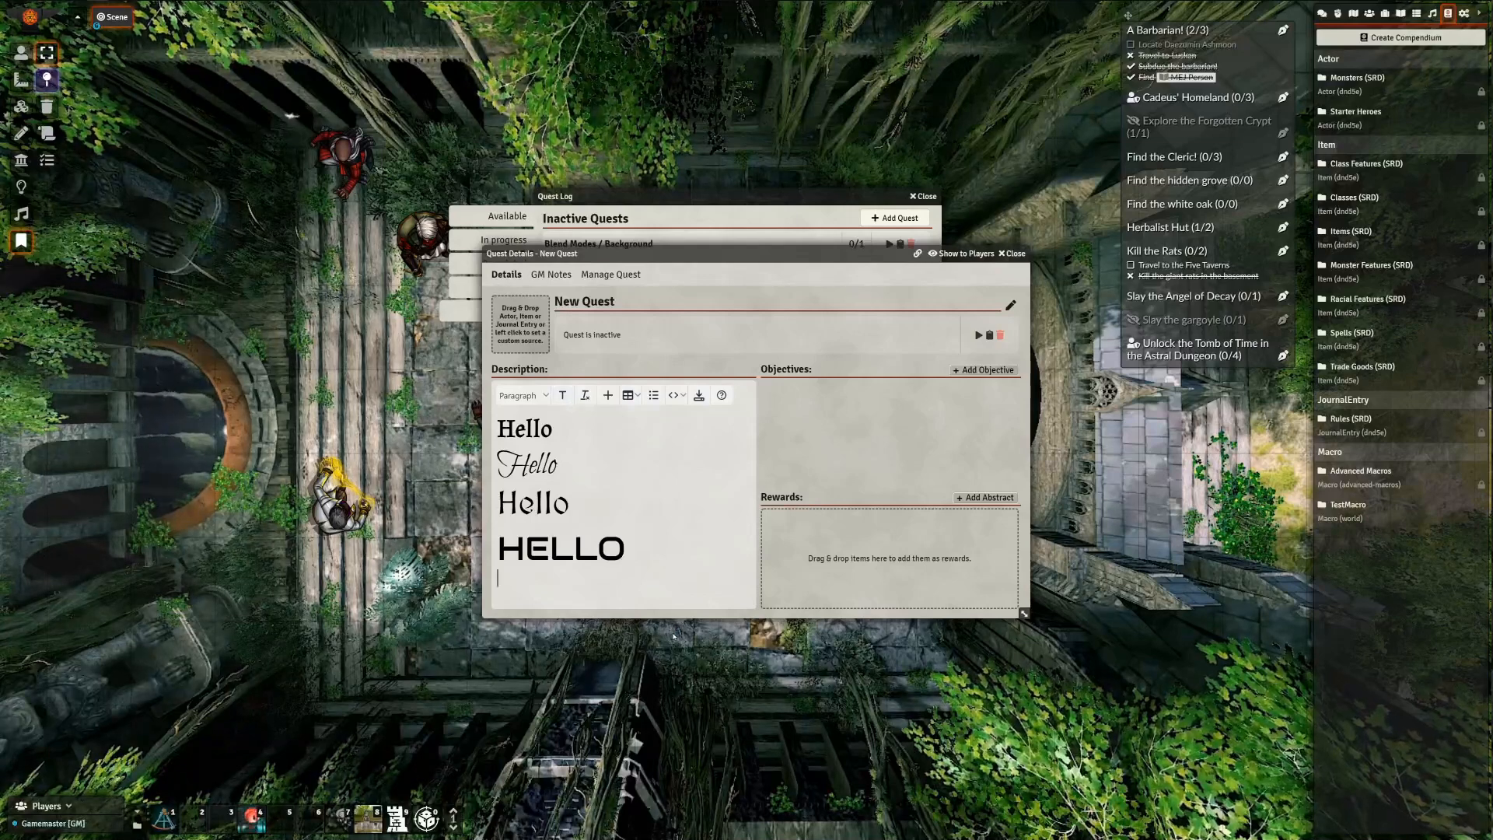
Write "HELLO" on the fifth line of the quest description in the Nova Square font
click(561, 395)
click(590, 415)
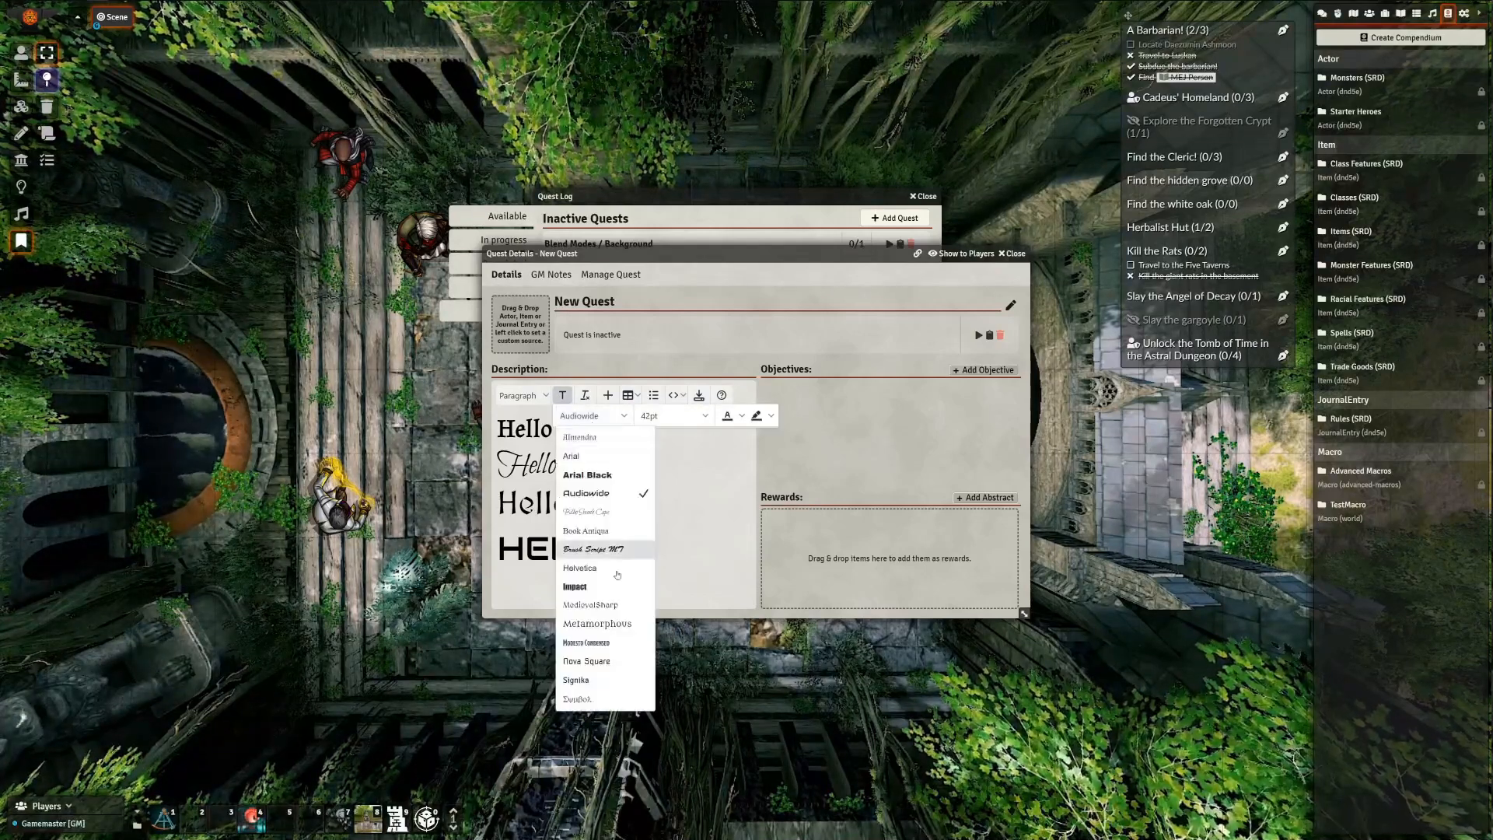
click(586, 661)
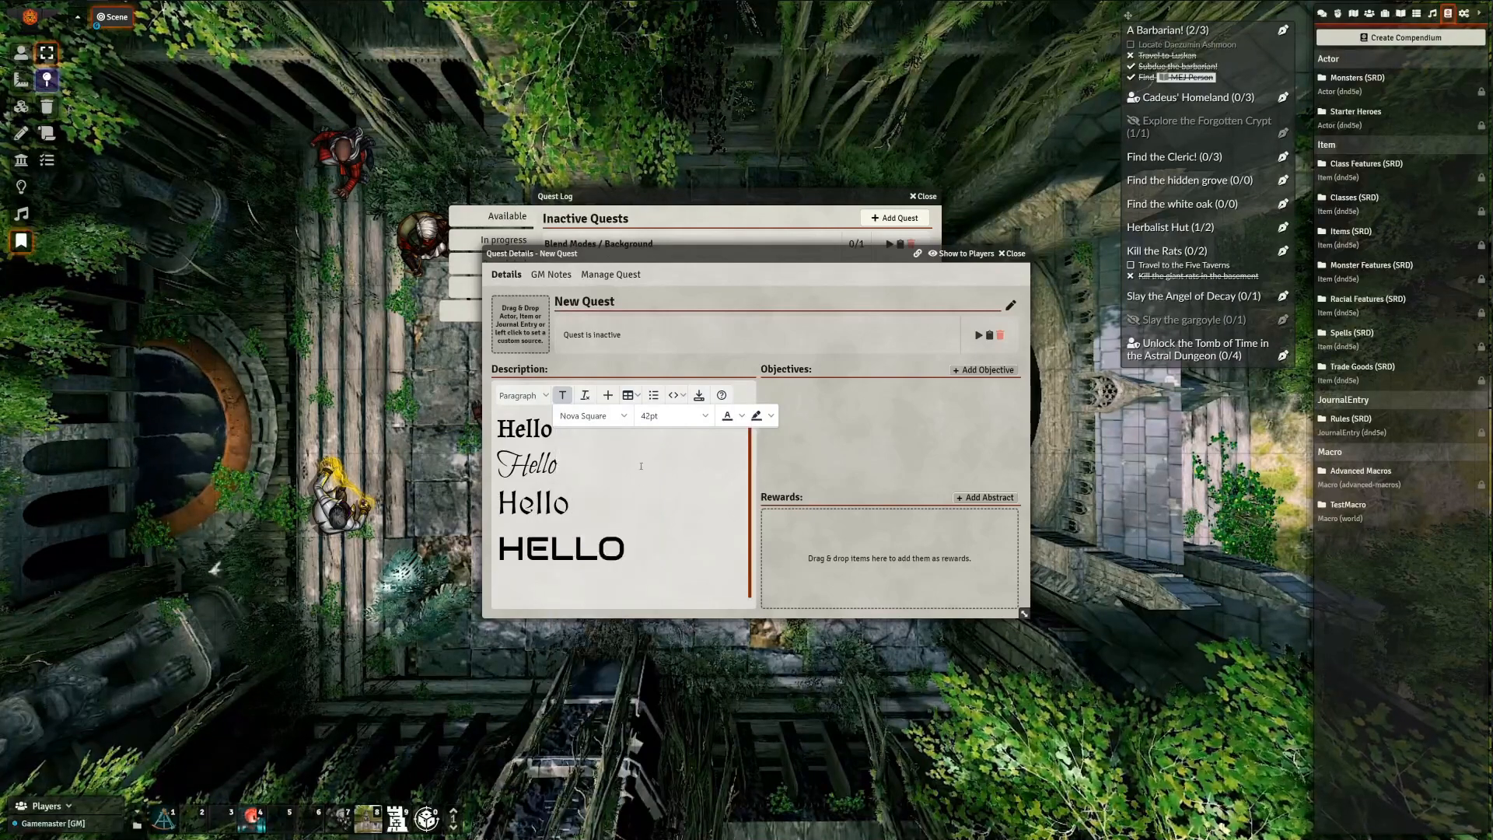
text(HELLO)
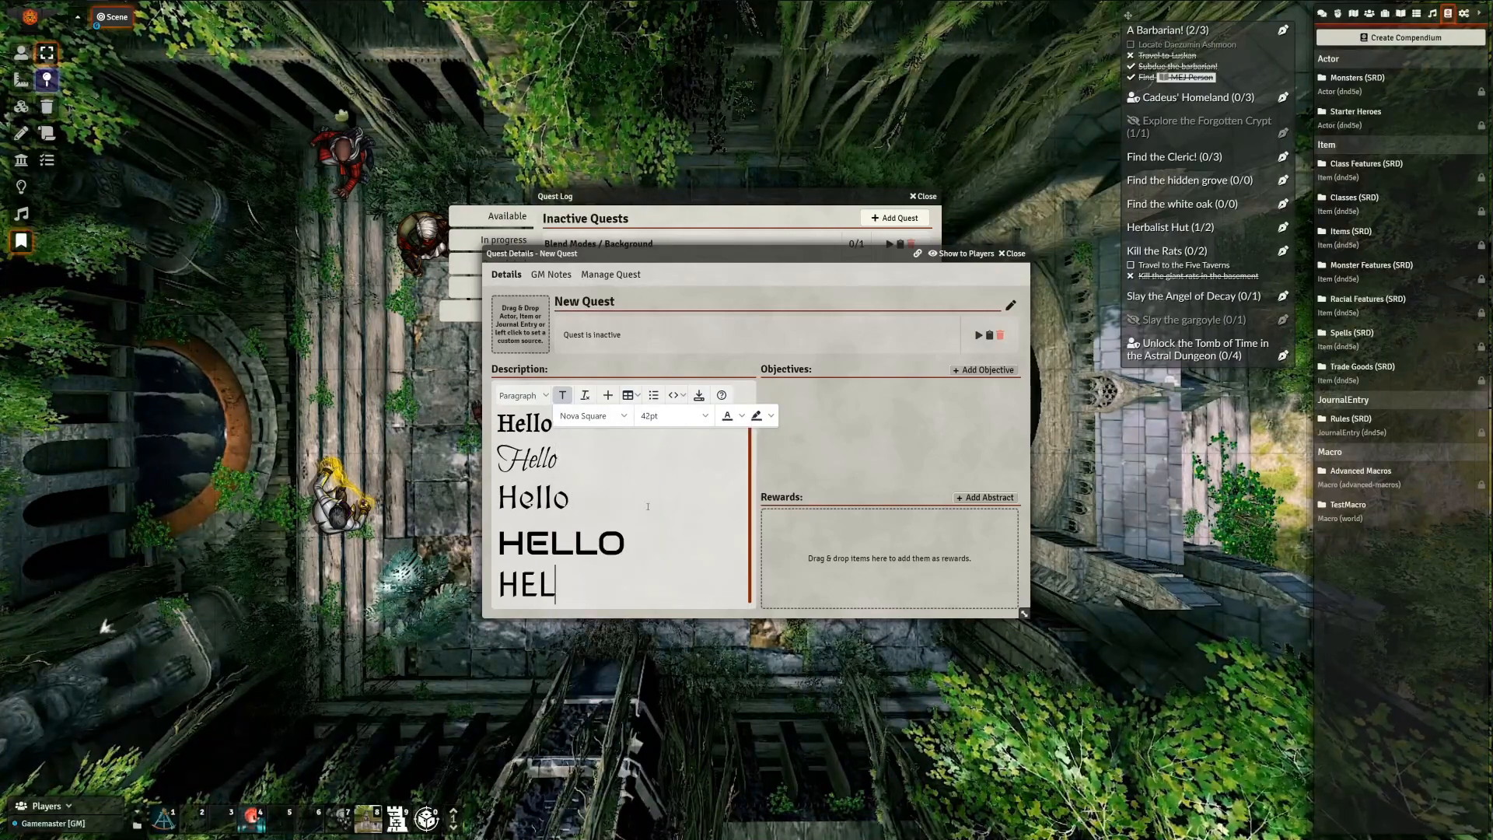
text(est)
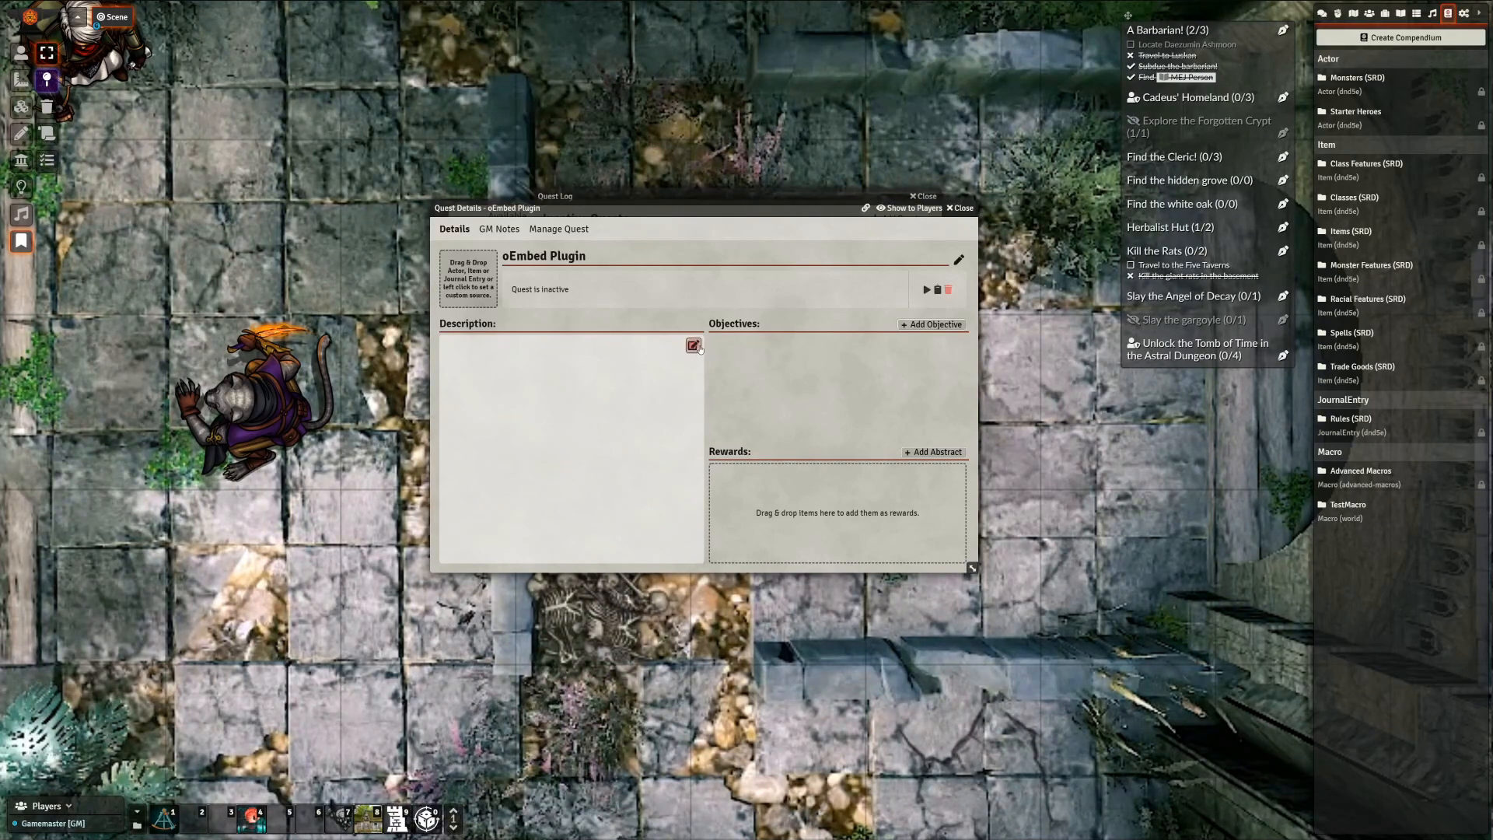
Start editing the oEmbed Plugin quest's description and open the dialog for embedding media
click(695, 348)
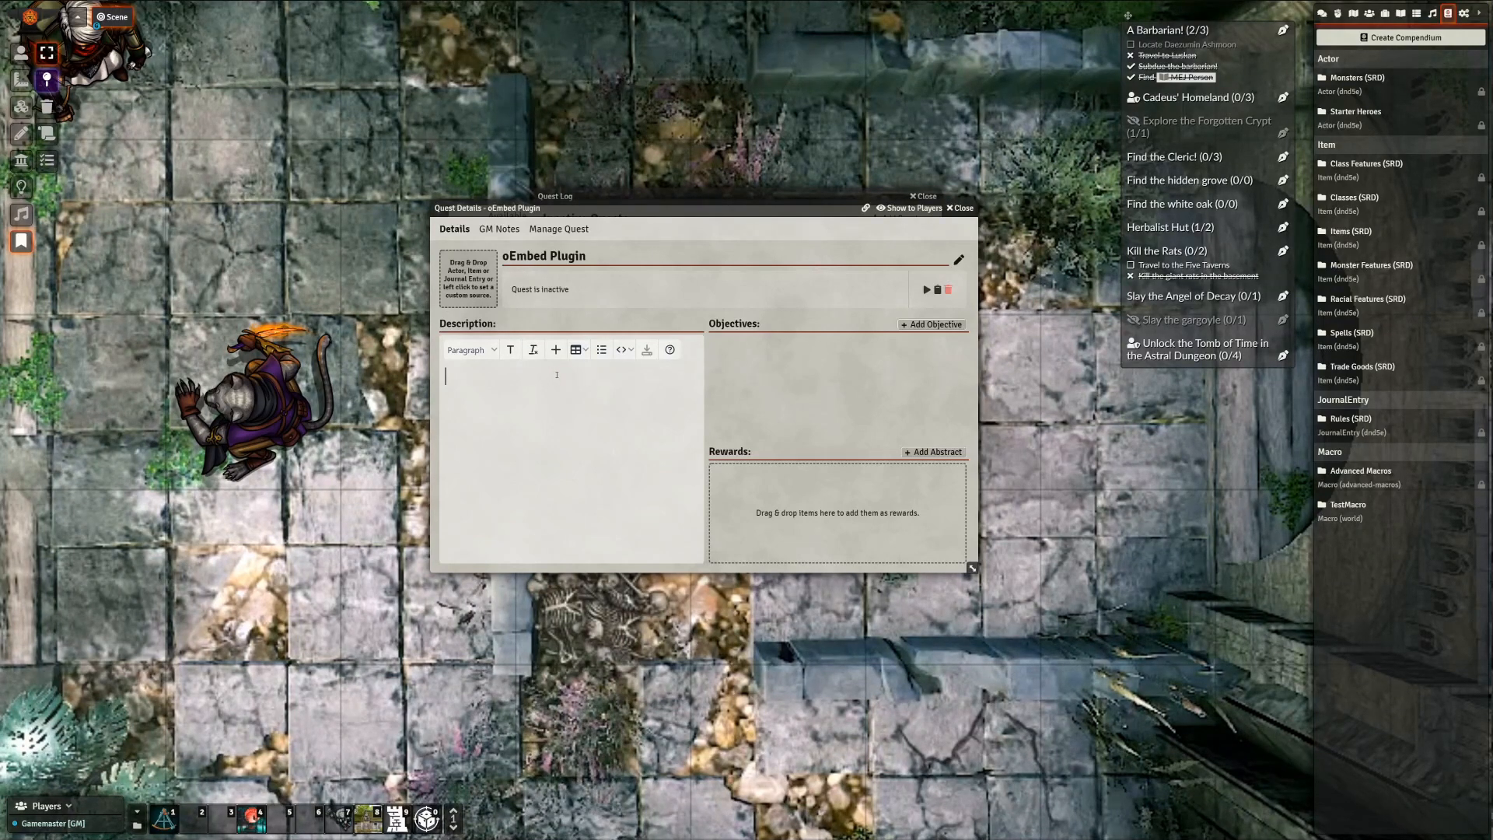
click(556, 349)
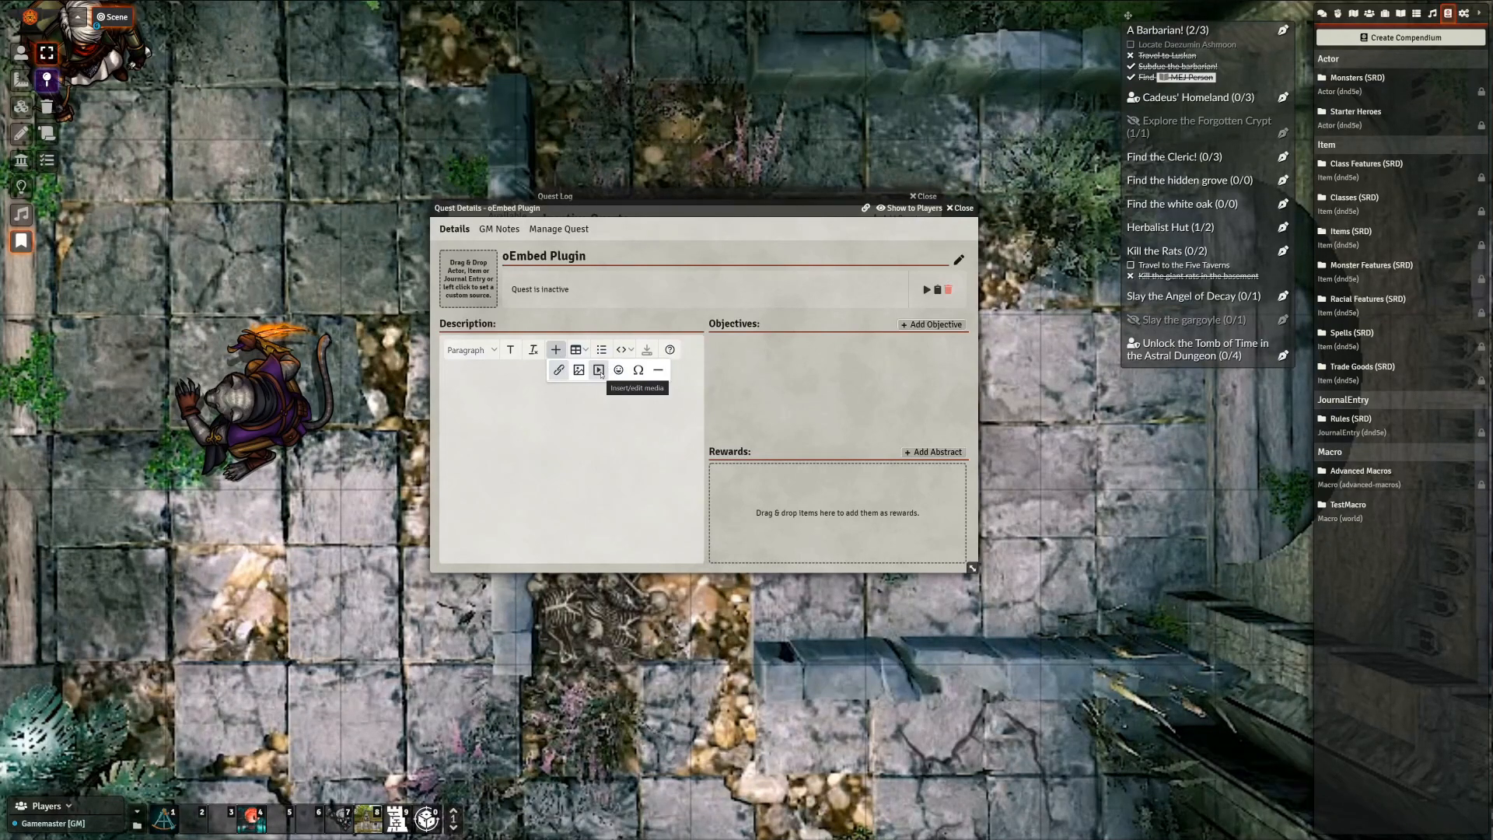
click(599, 371)
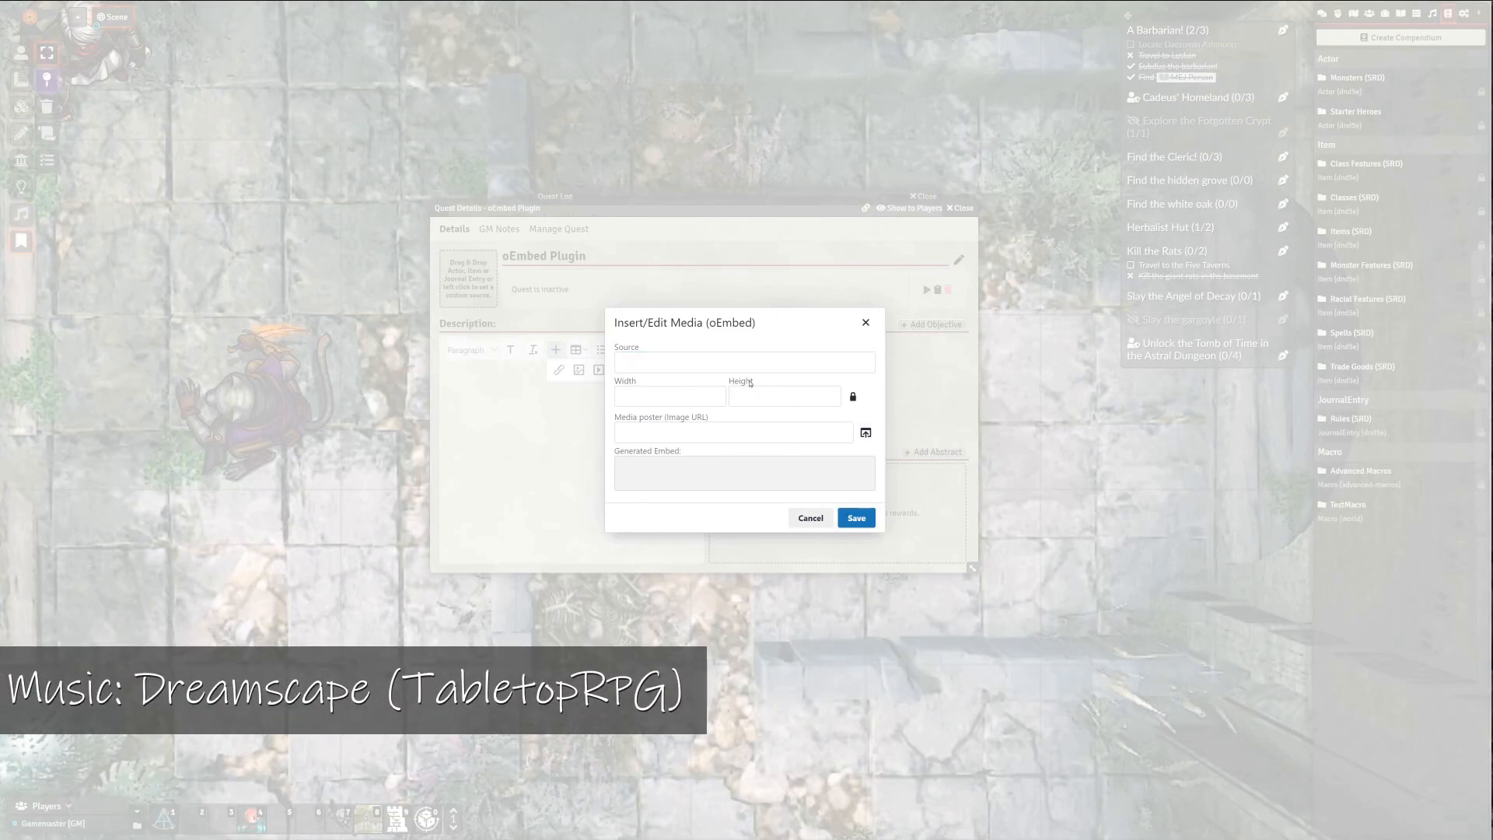
Switch to the browser, copy the Herbalist's Cabin YouTube video's URL at its current time, and paste it as the media source in Foundry
mouse_move(178, 4)
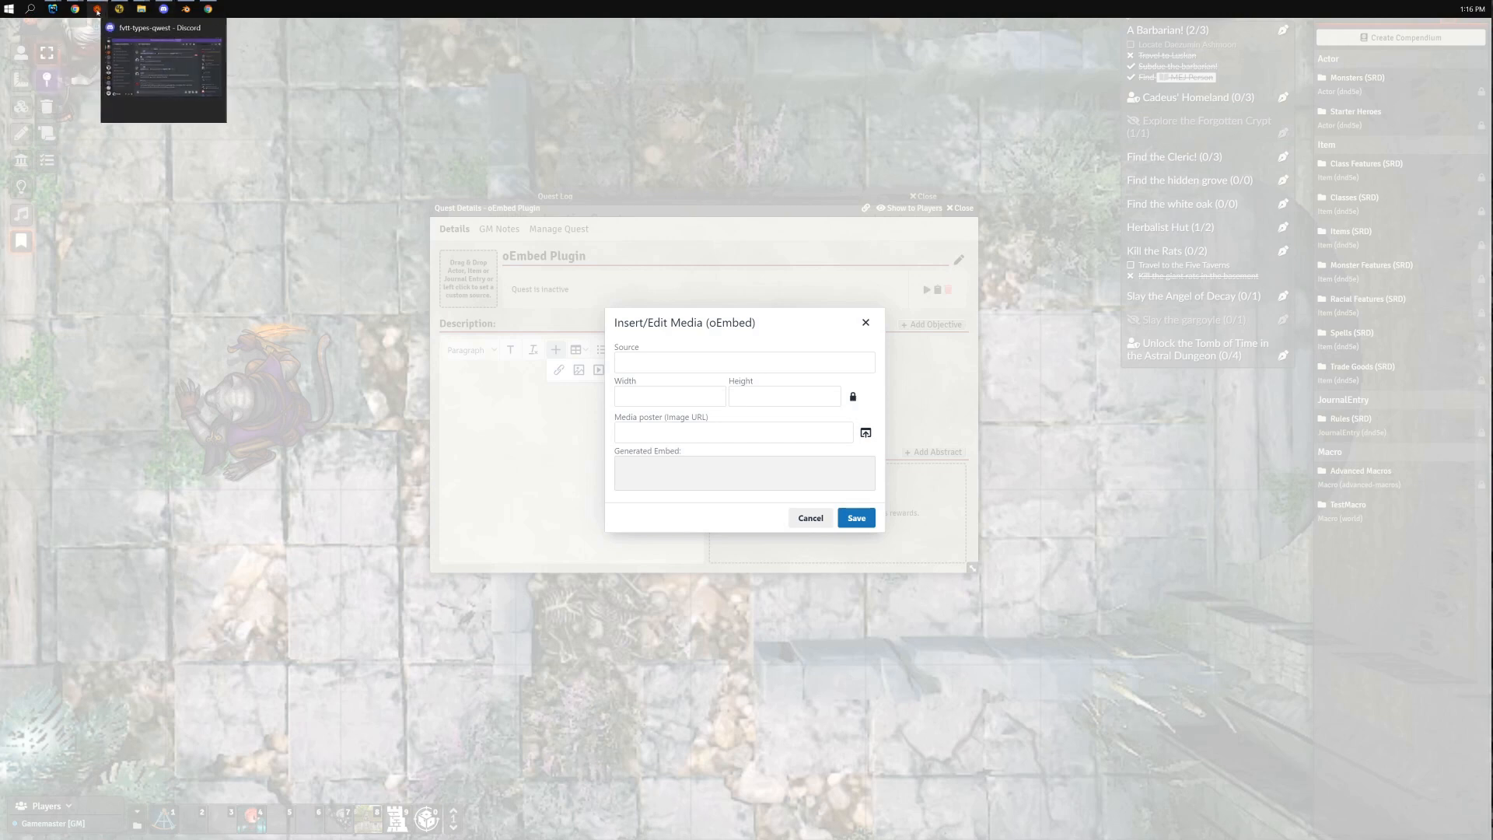
mouse_move(74, 10)
click(169, 69)
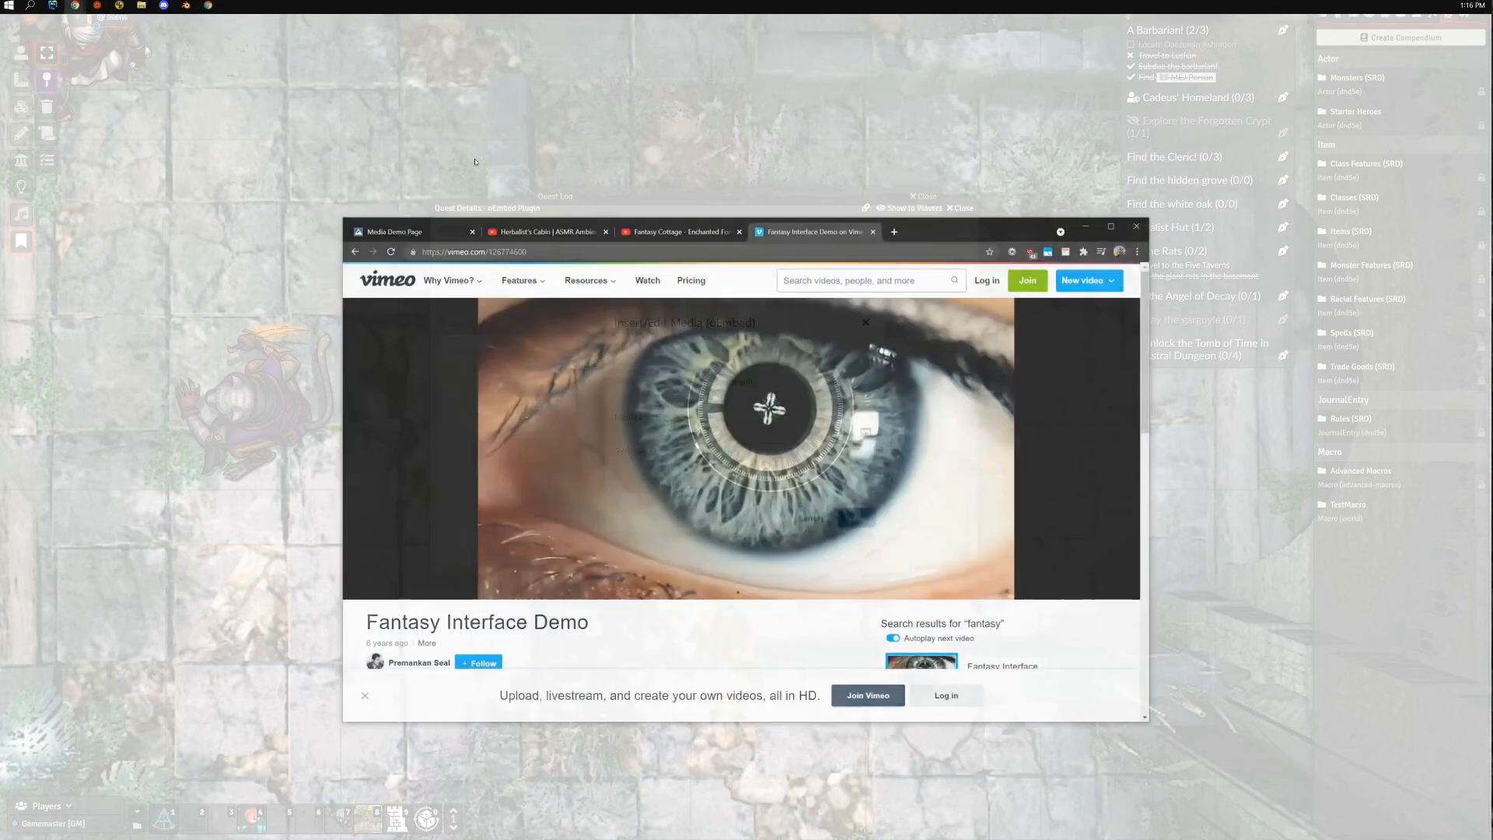
click(528, 244)
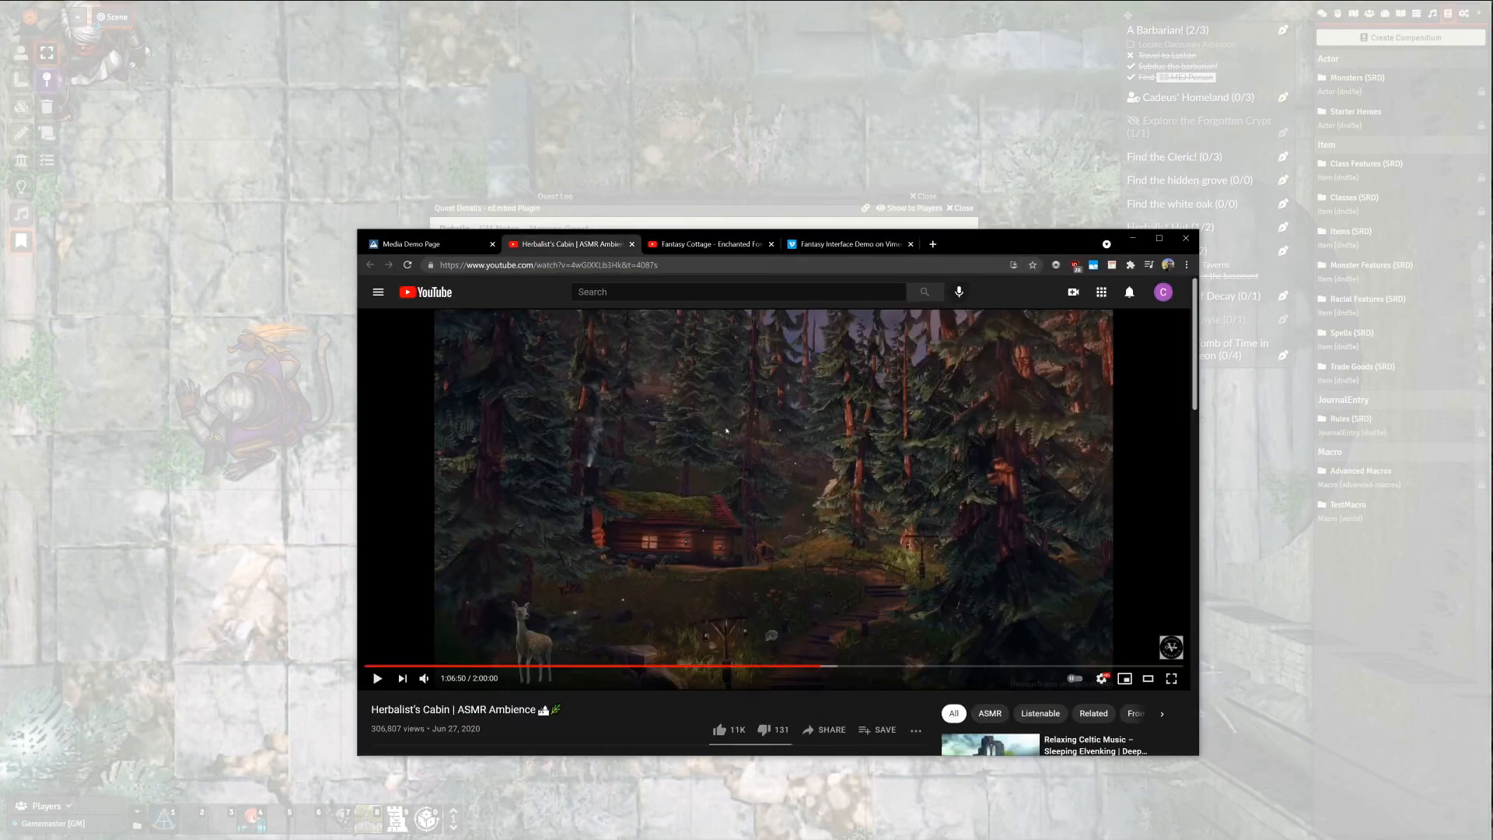
click(658, 265)
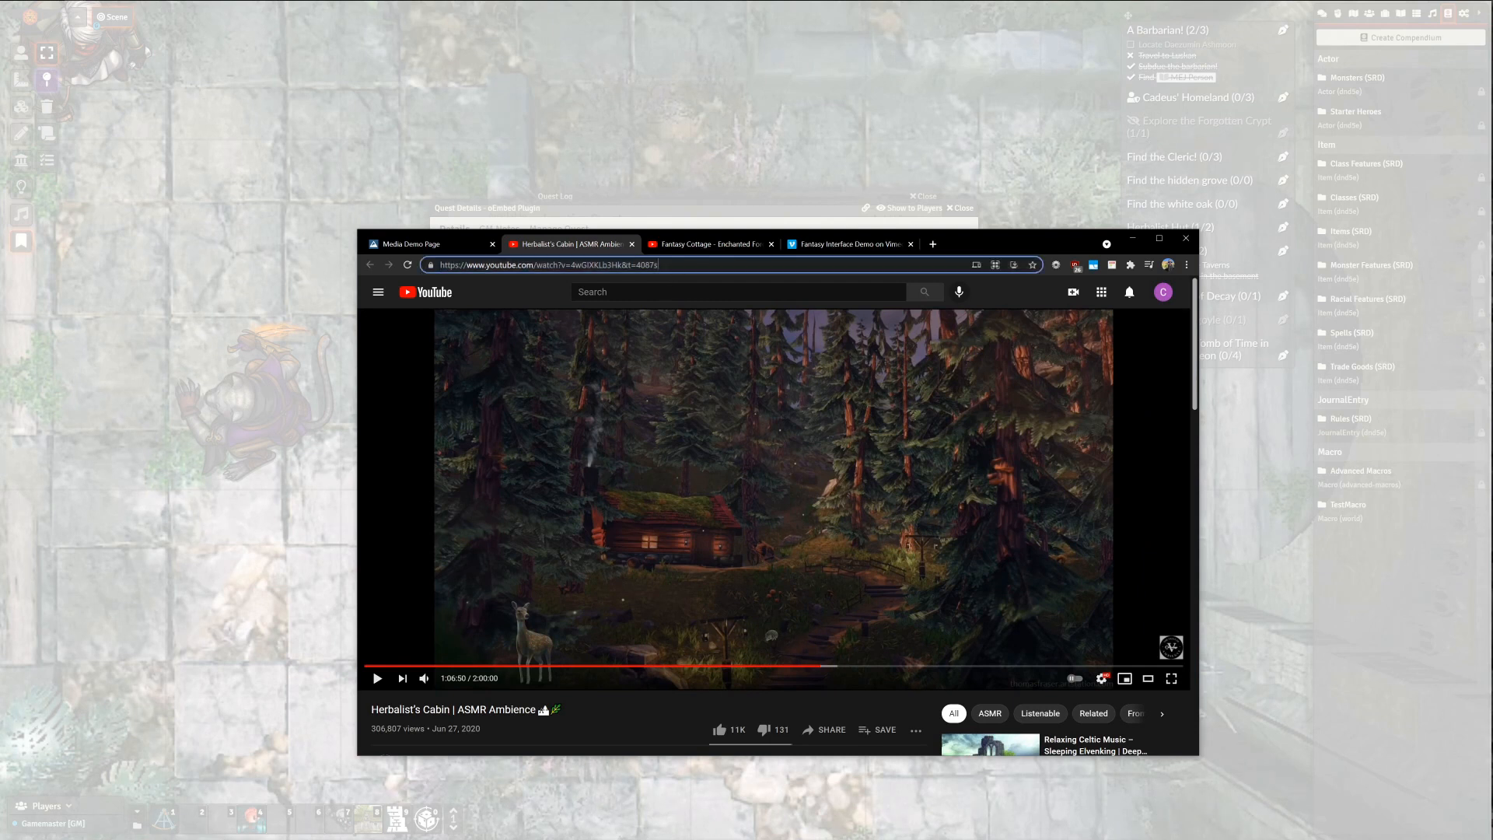
key(ctrl+a)
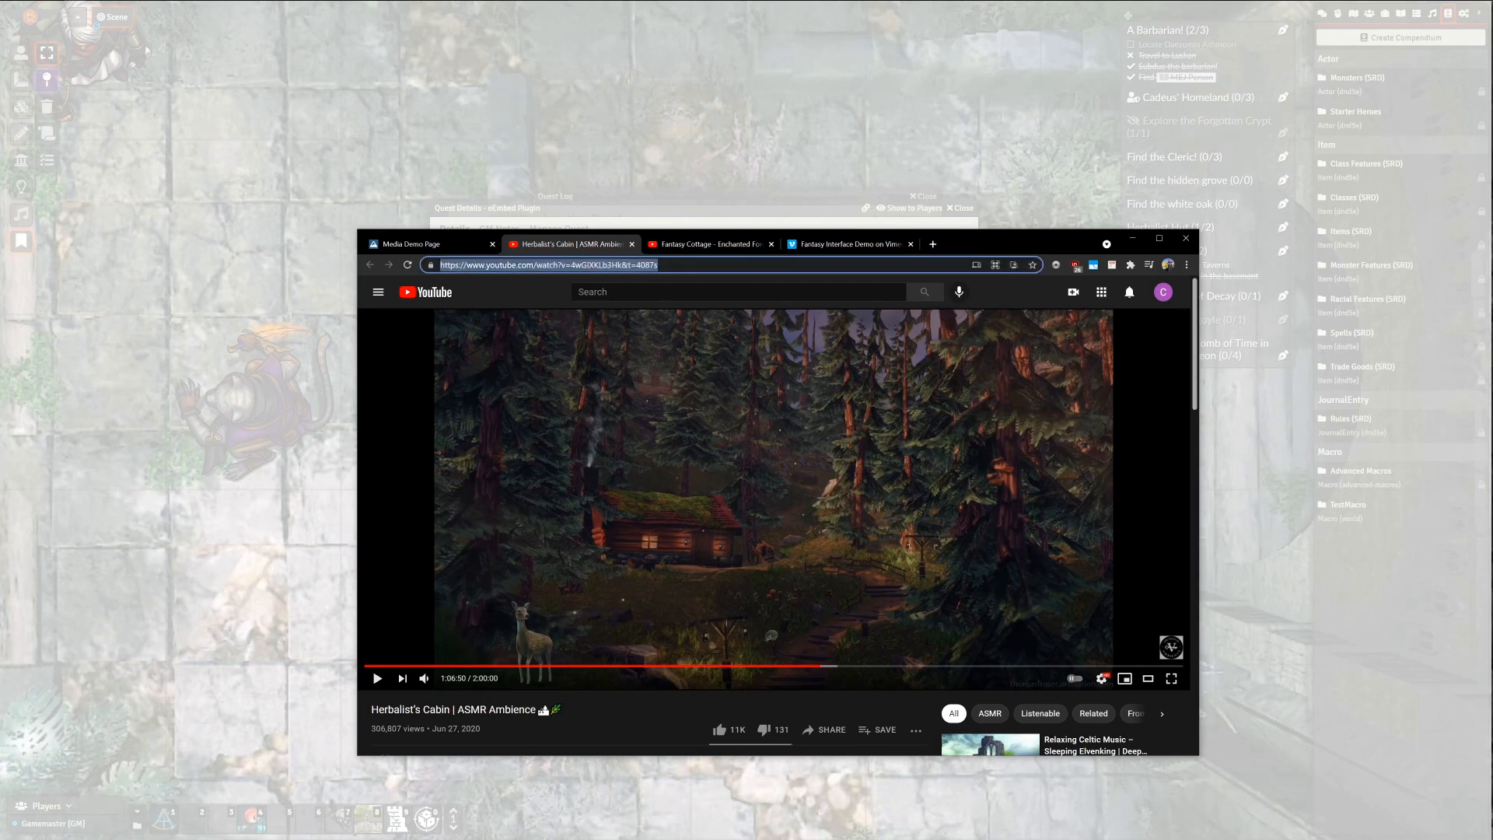
right_click(732, 427)
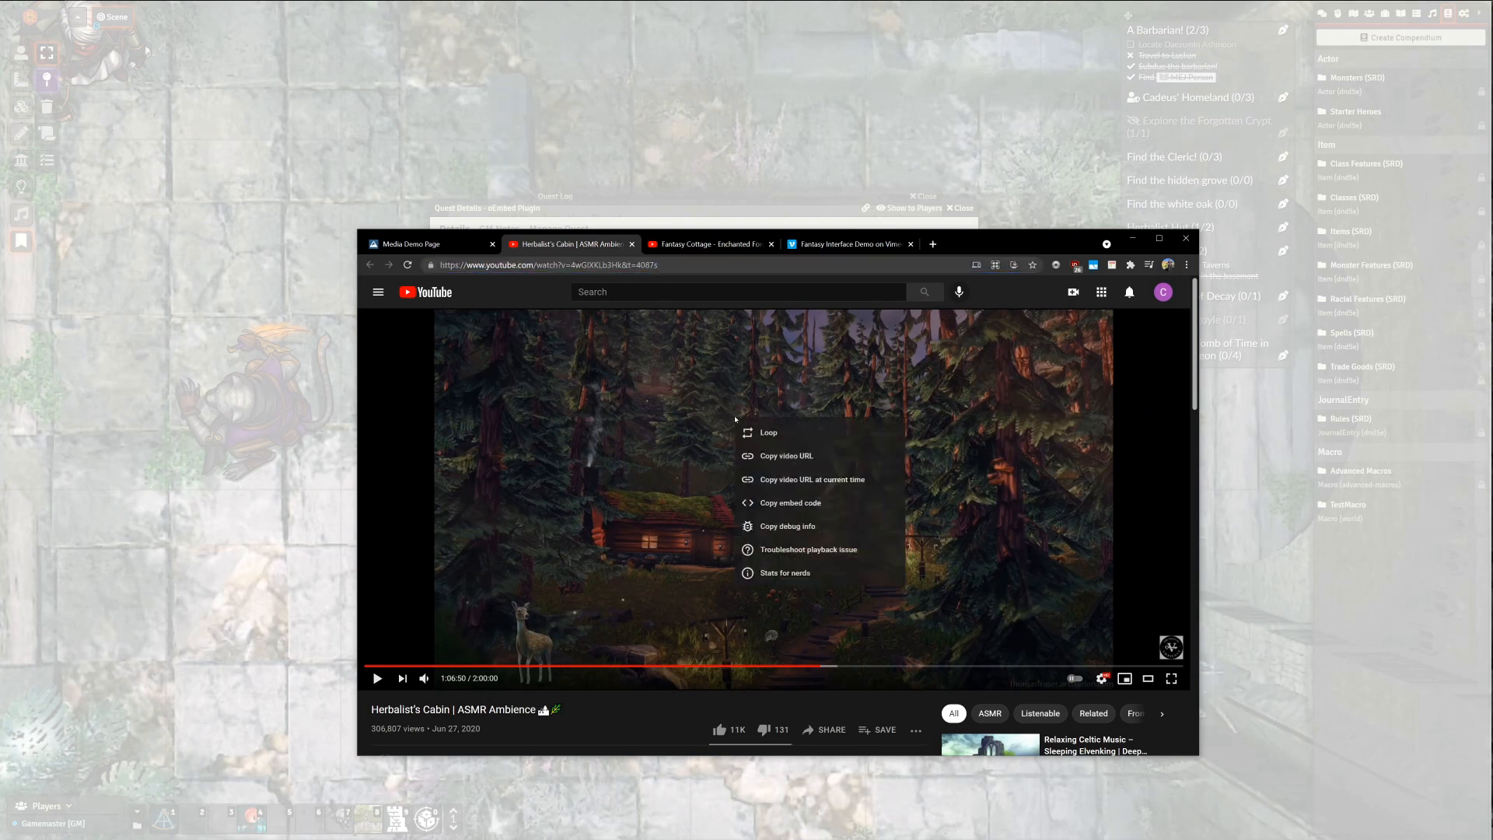
click(780, 480)
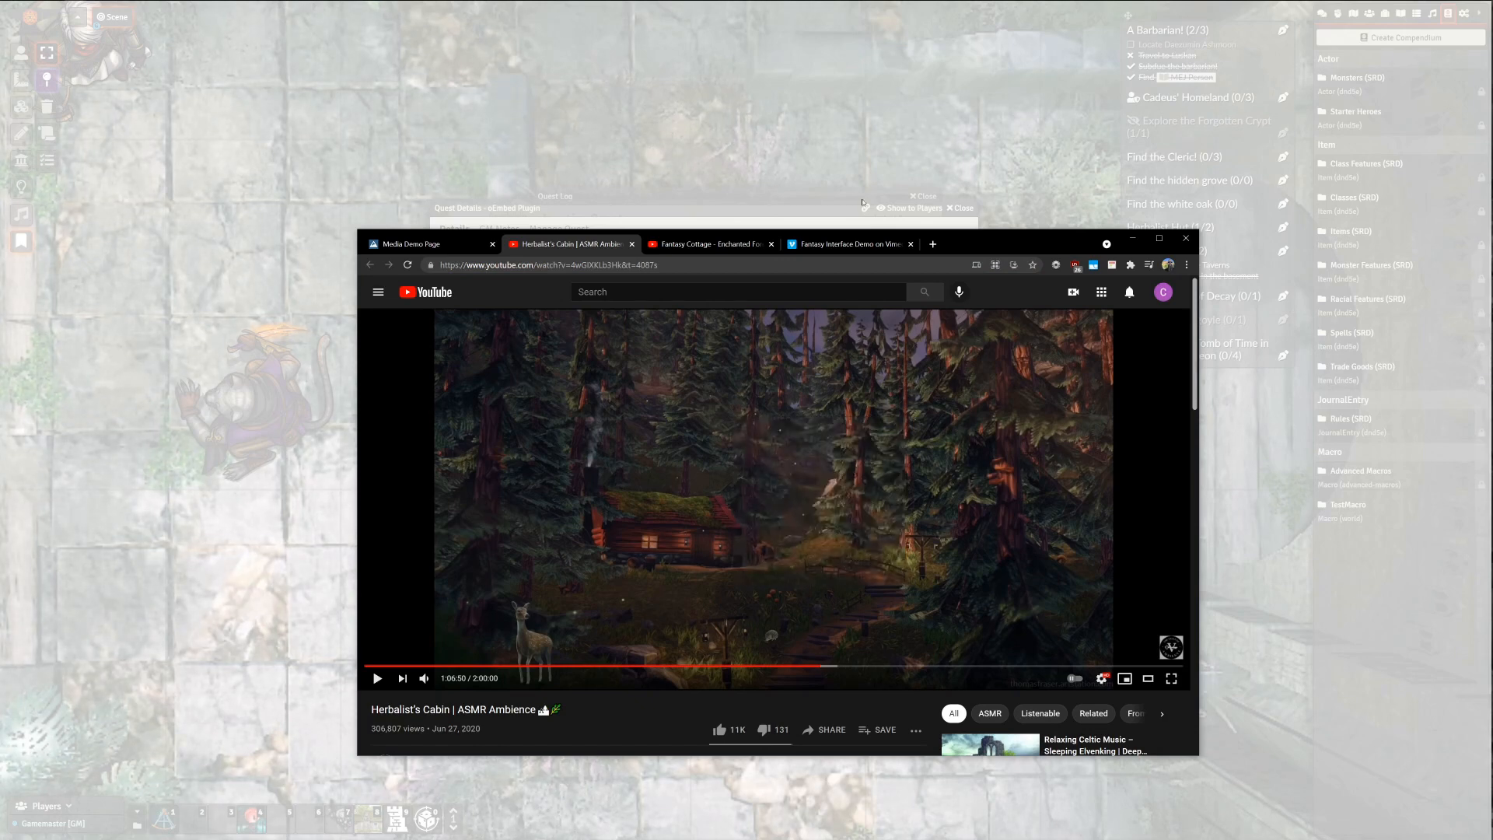
key(alt+Tab)
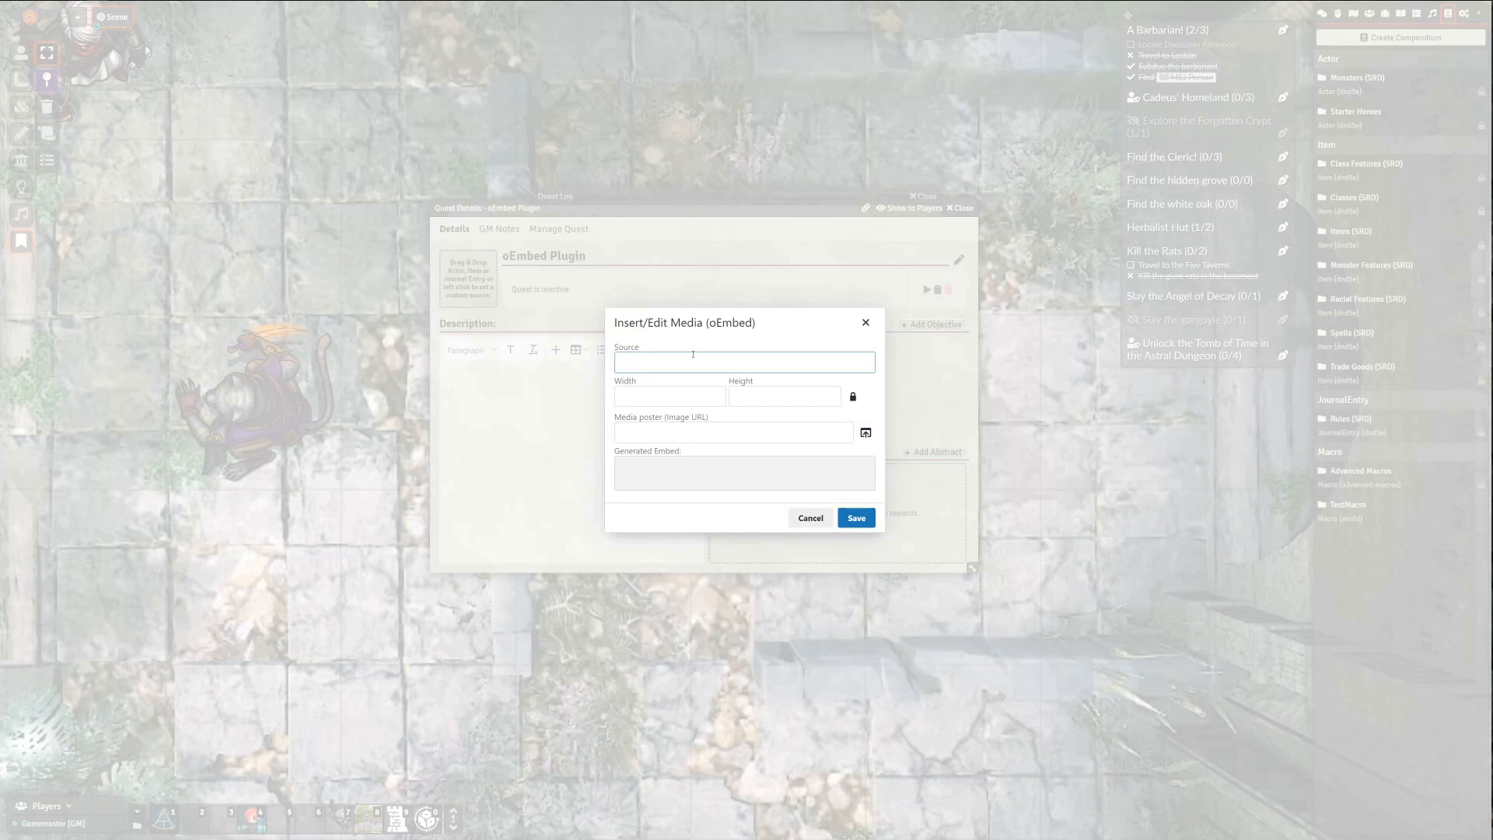
key(ctrl+v)
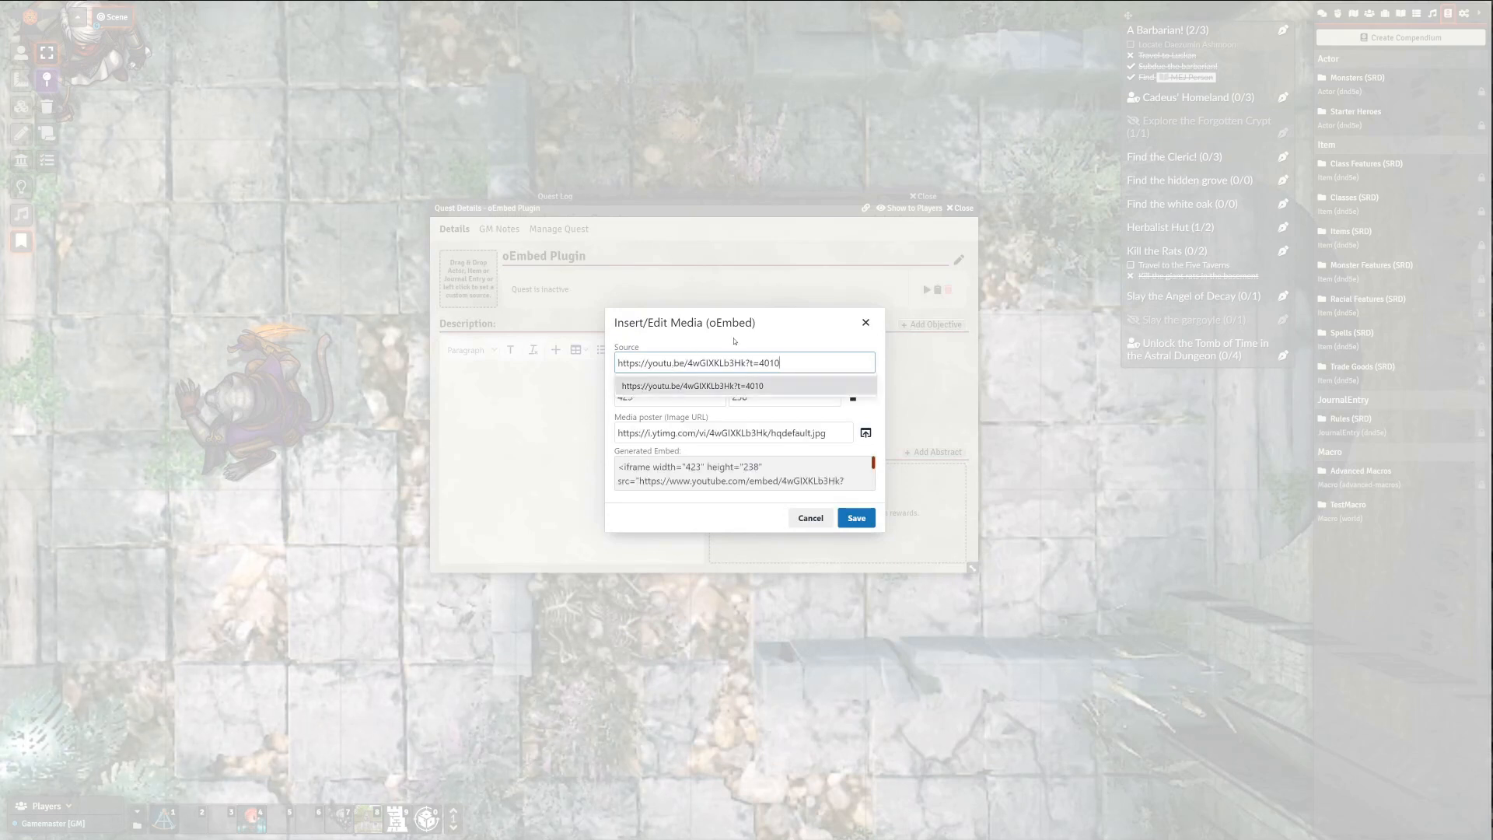
Save the embed settings to insert the Herbalist's Cabin video into the oEmbed Plugin quest's description
click(733, 340)
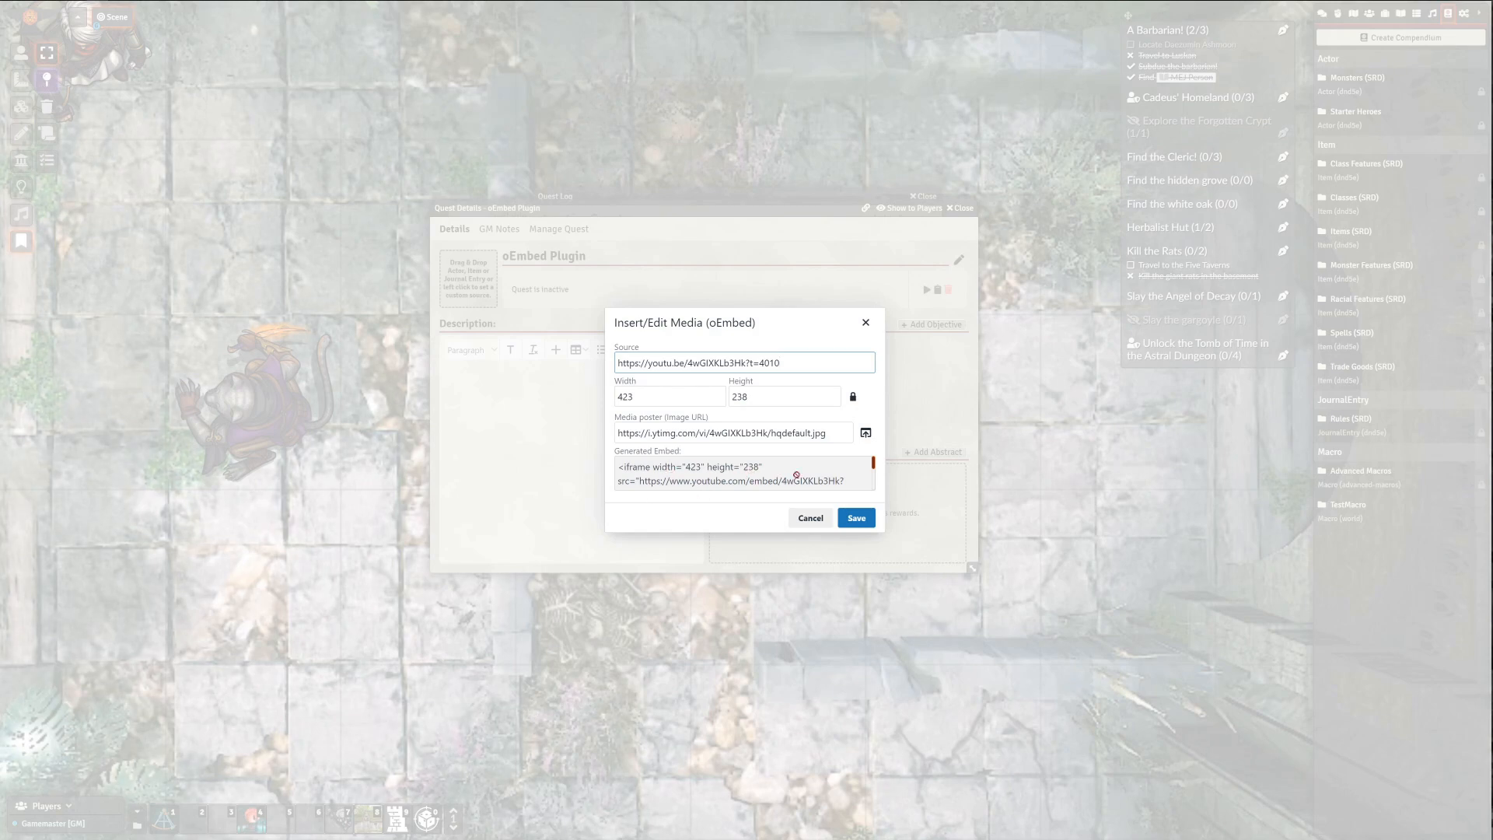
click(857, 518)
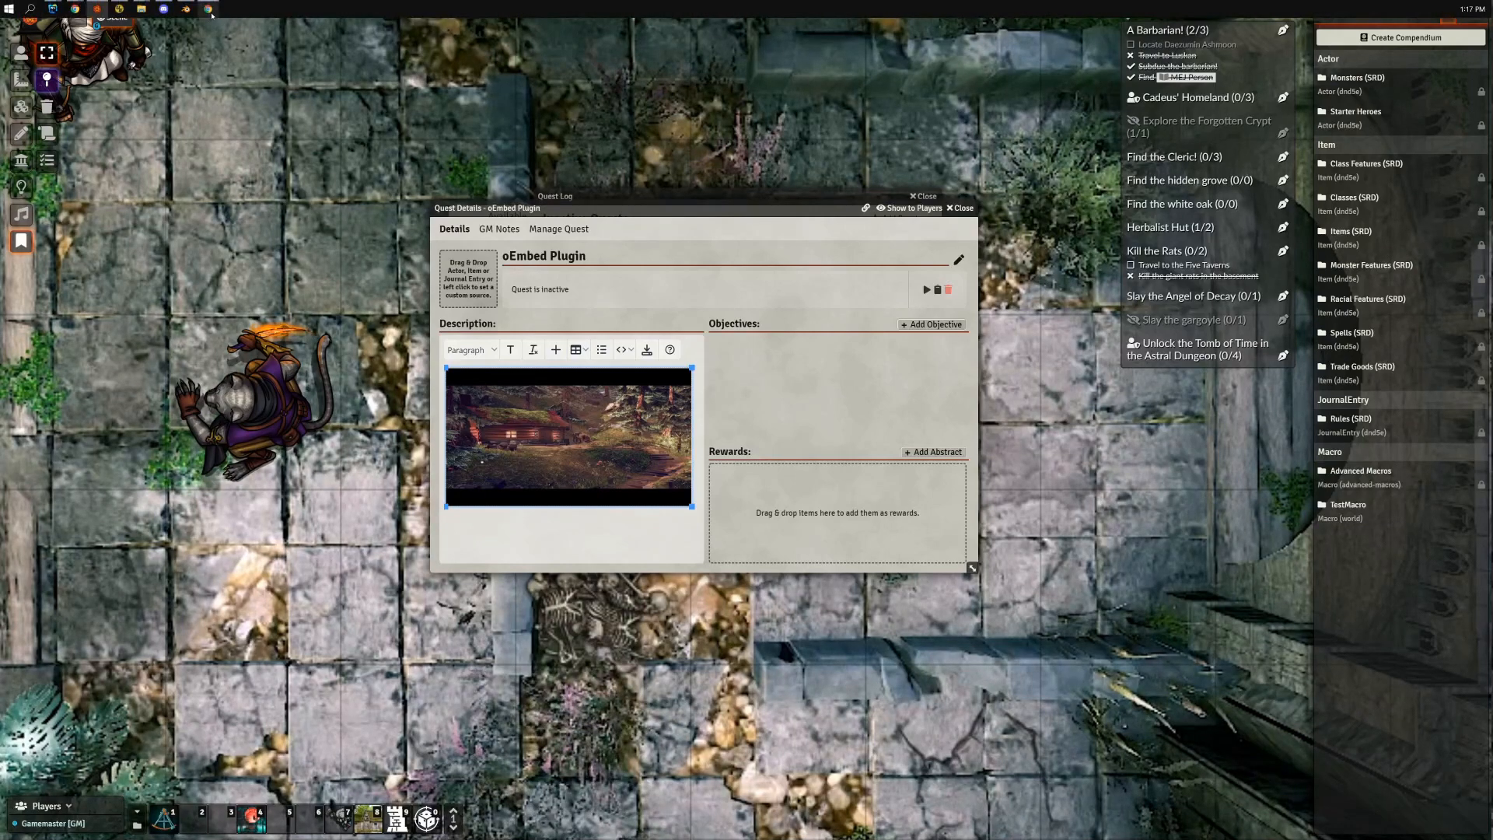
click(208, 9)
click(75, 9)
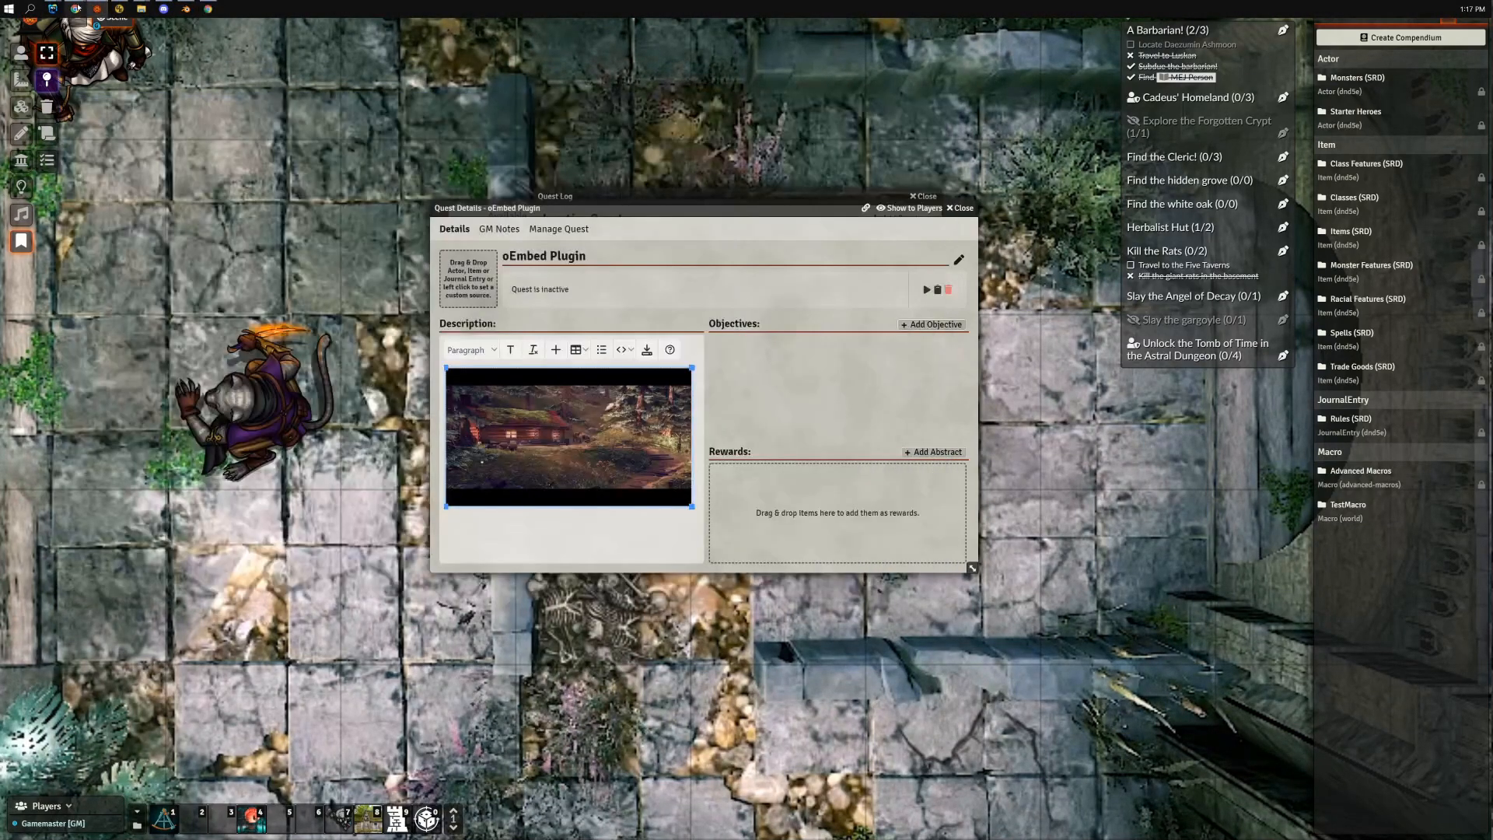
mouse_move(78, 10)
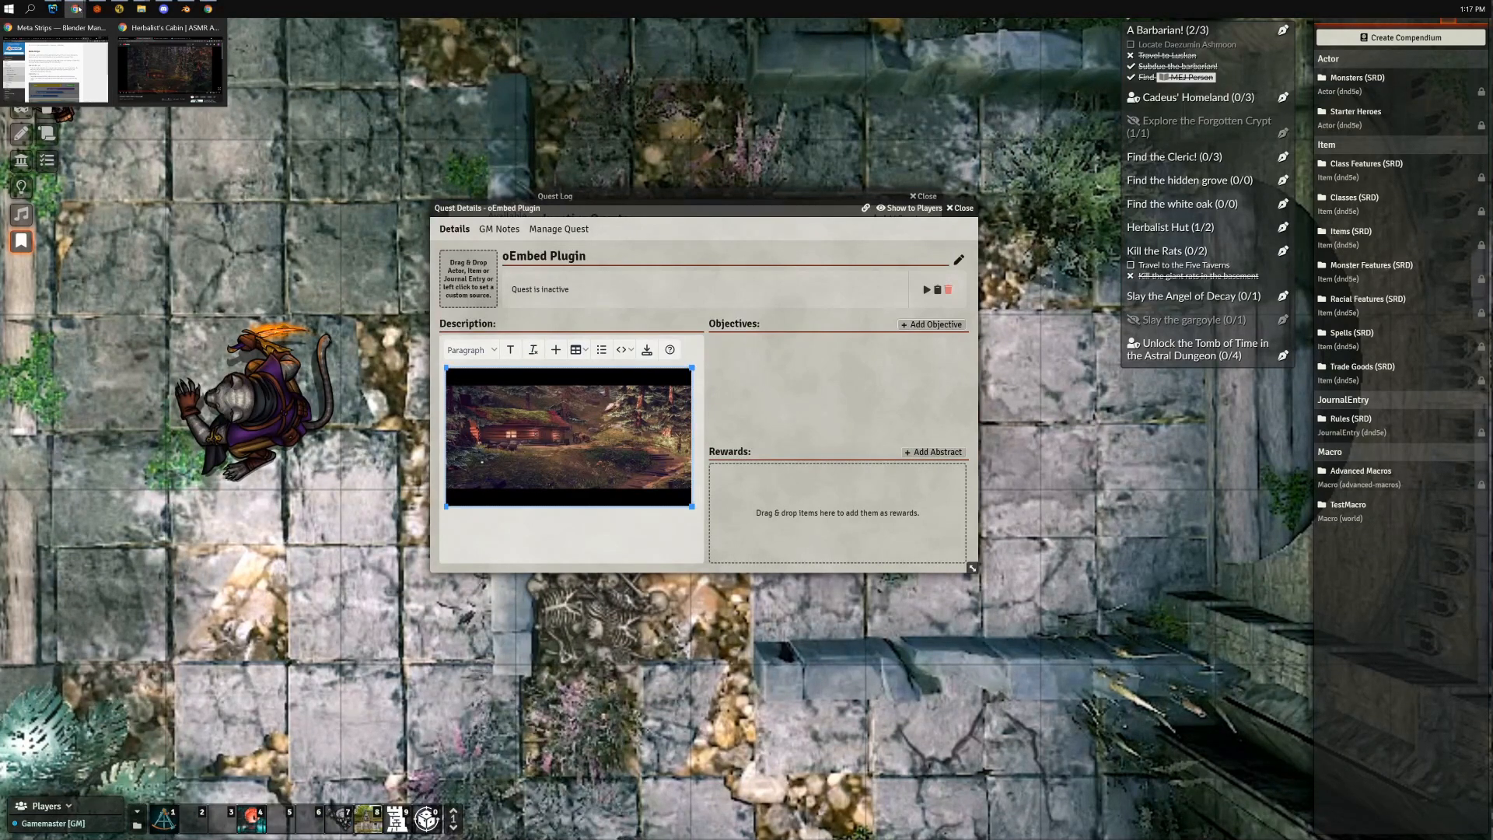
click(170, 70)
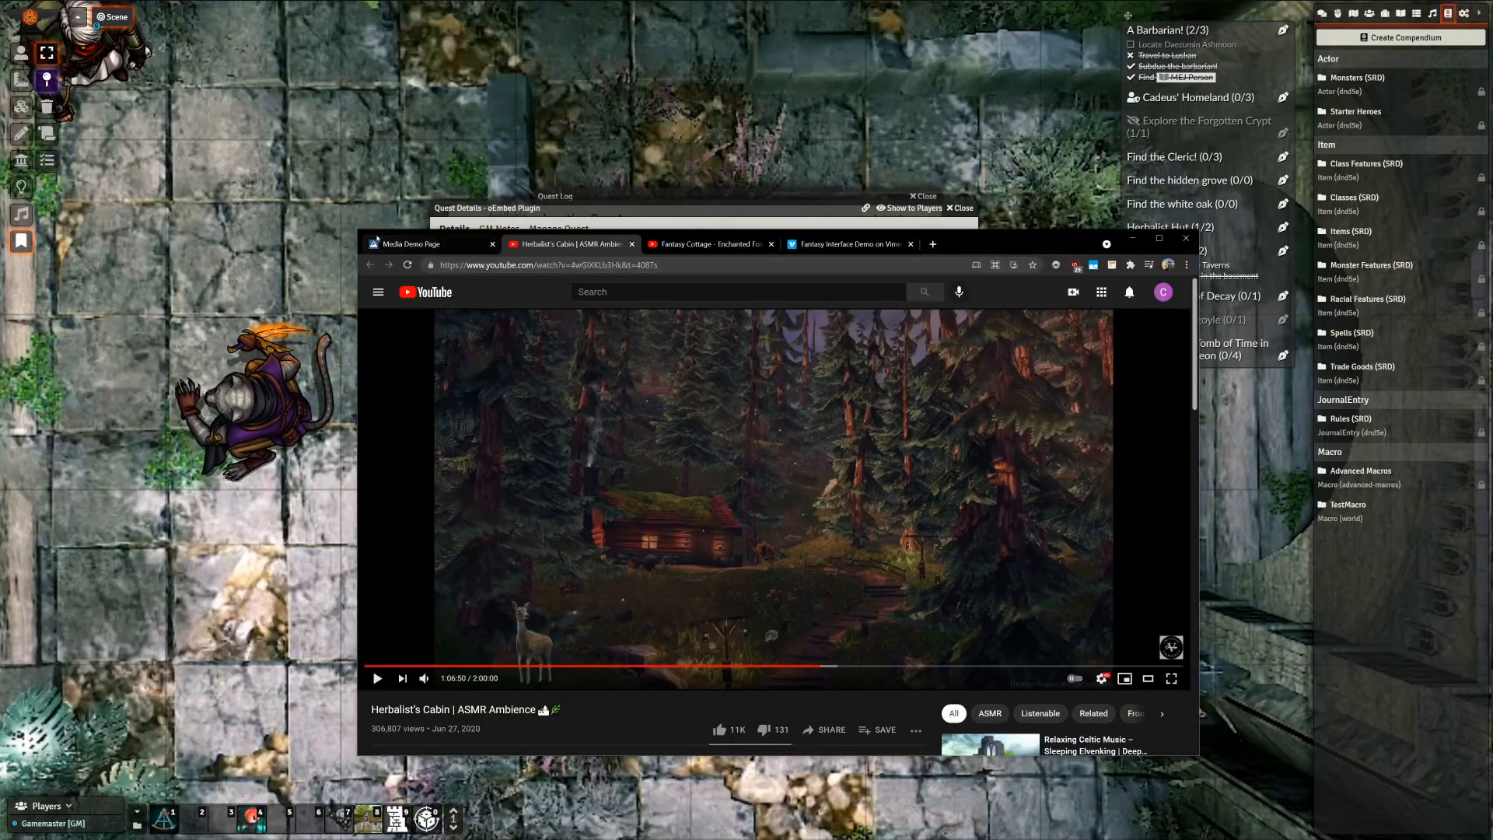
click(416, 244)
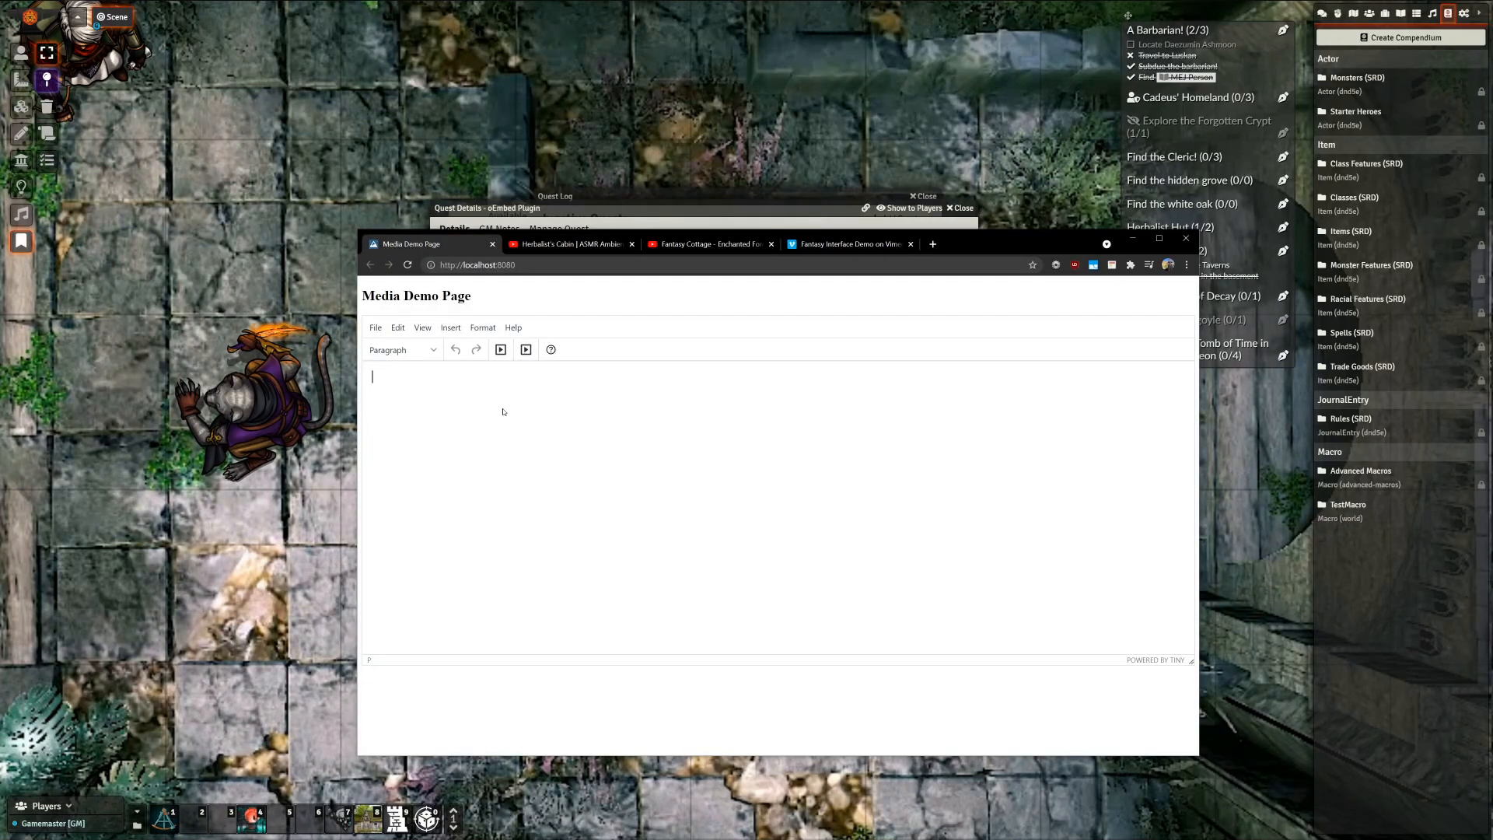
click(501, 349)
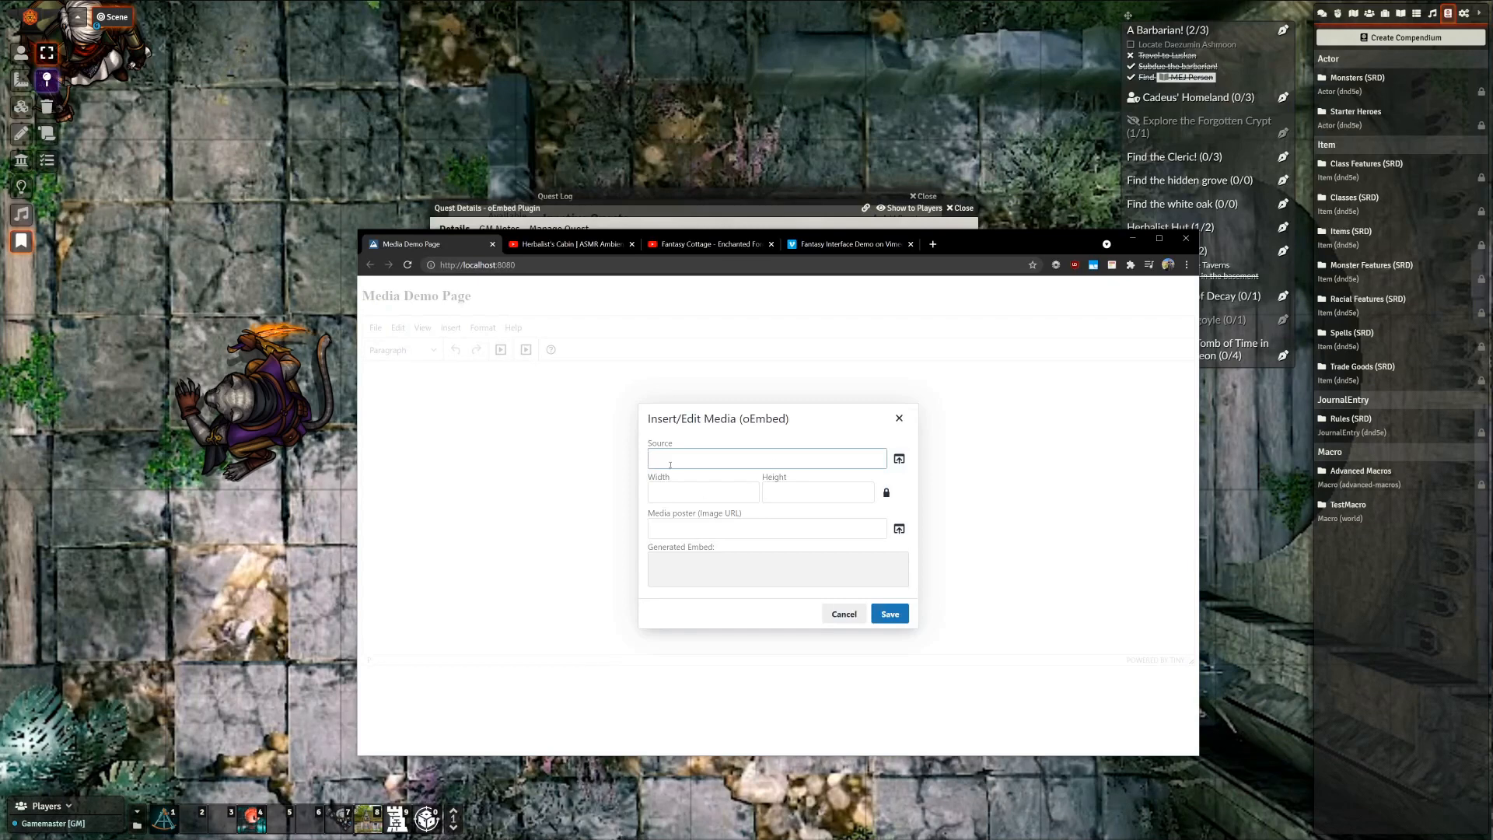
key(ctrl+v)
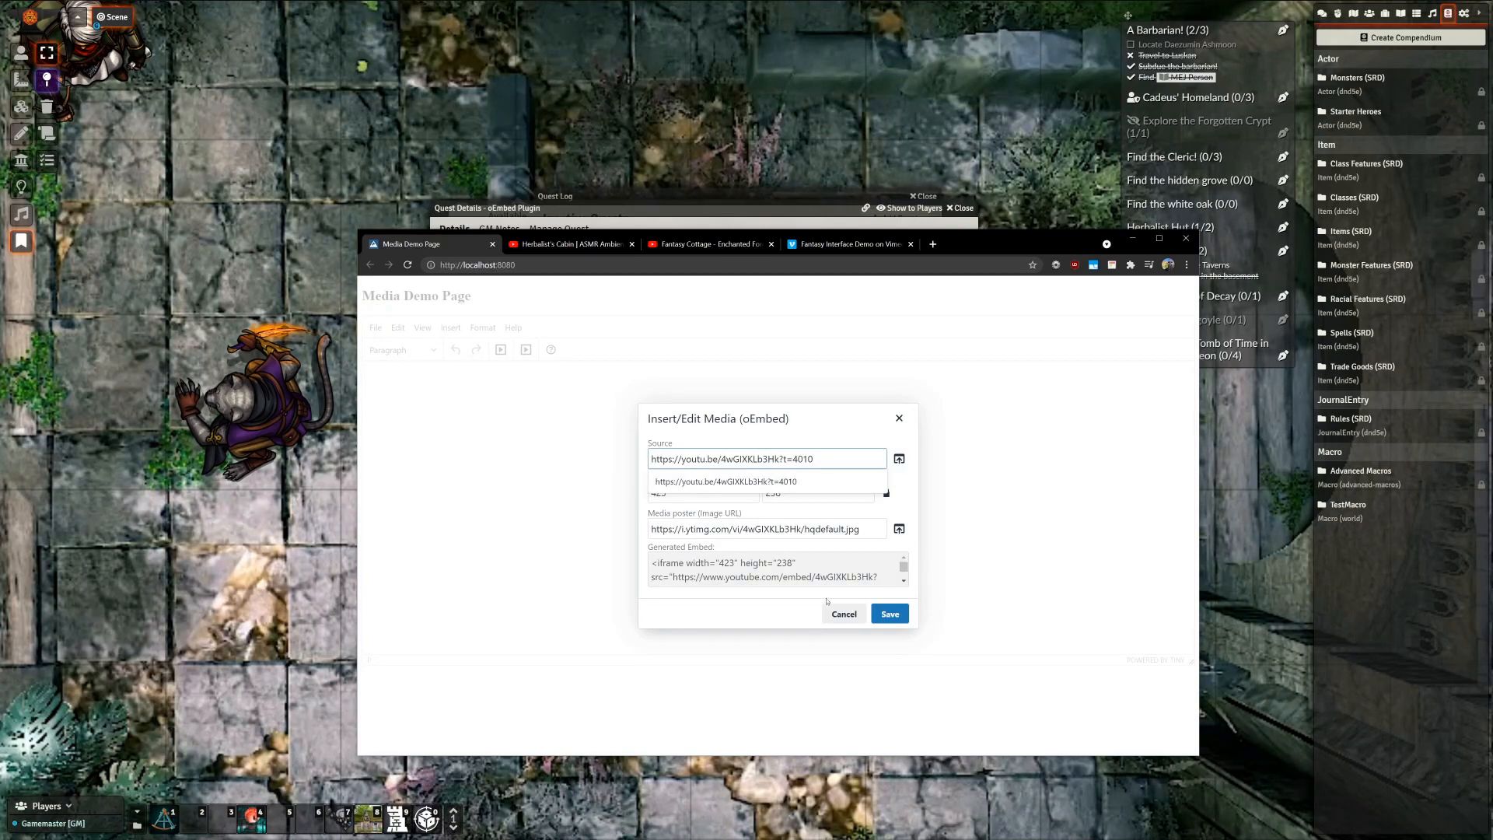
click(888, 614)
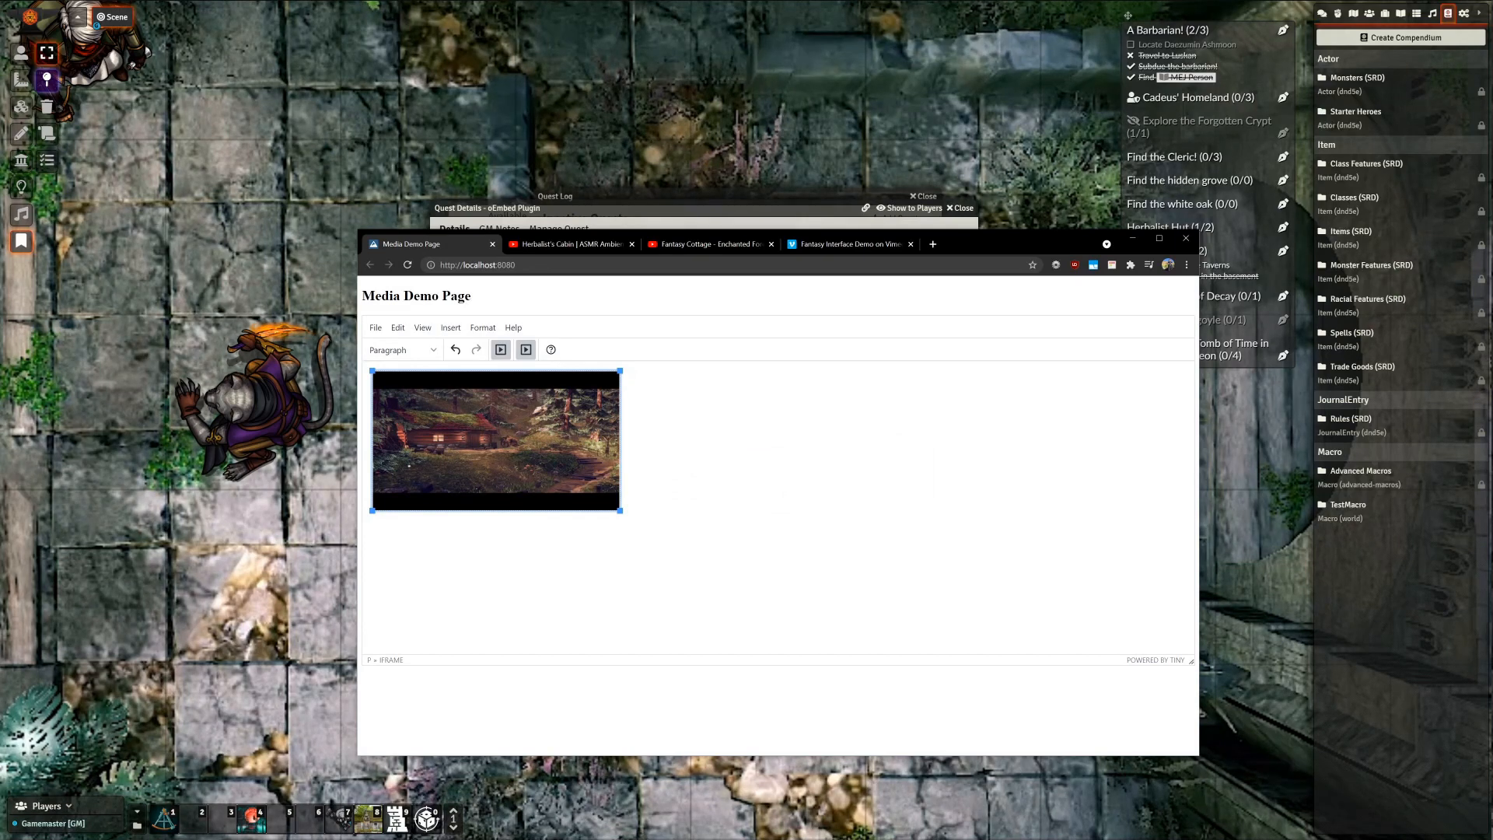
click(705, 426)
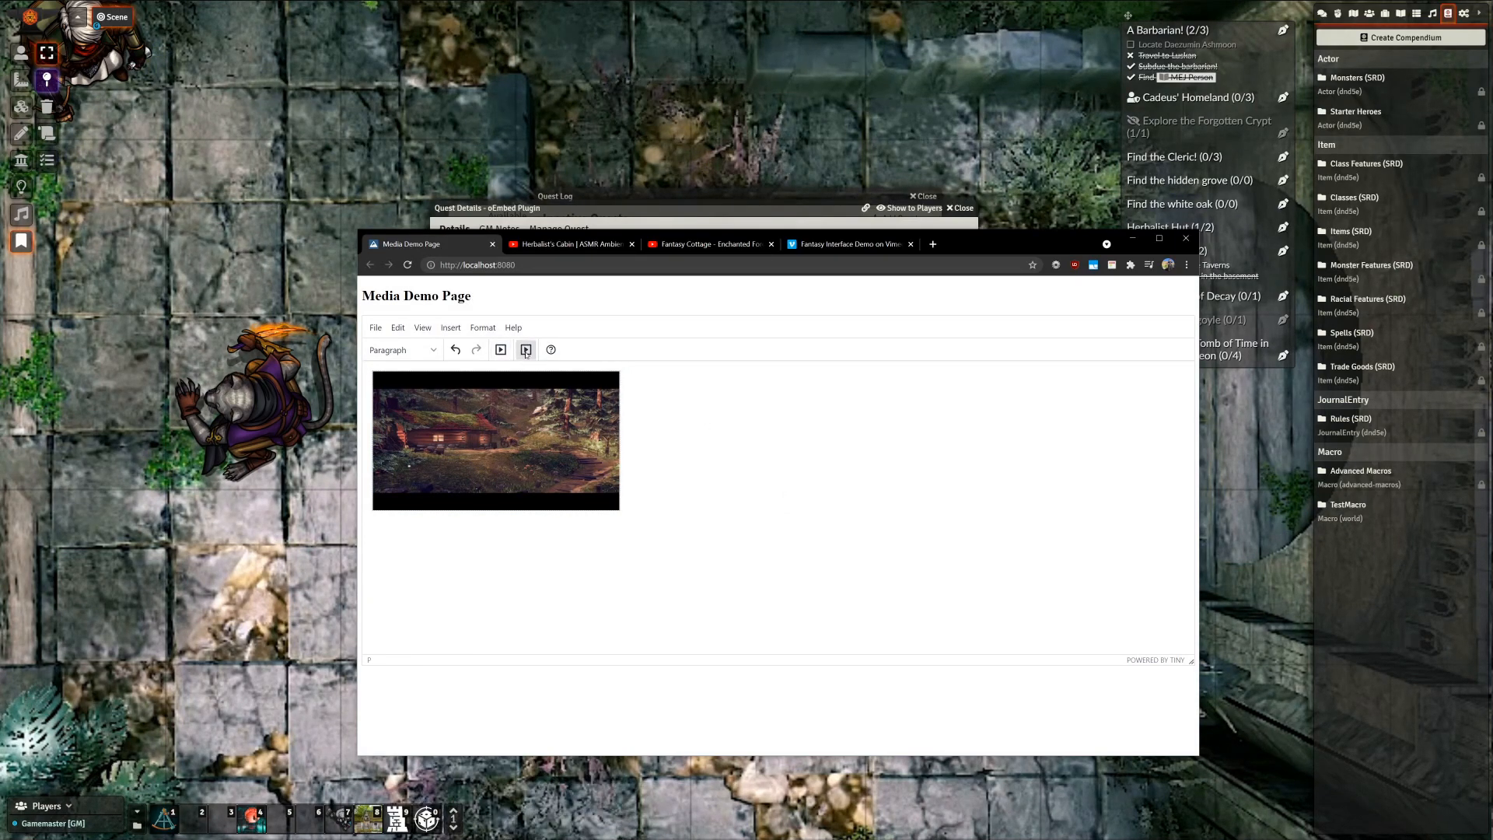
click(525, 350)
click(659, 503)
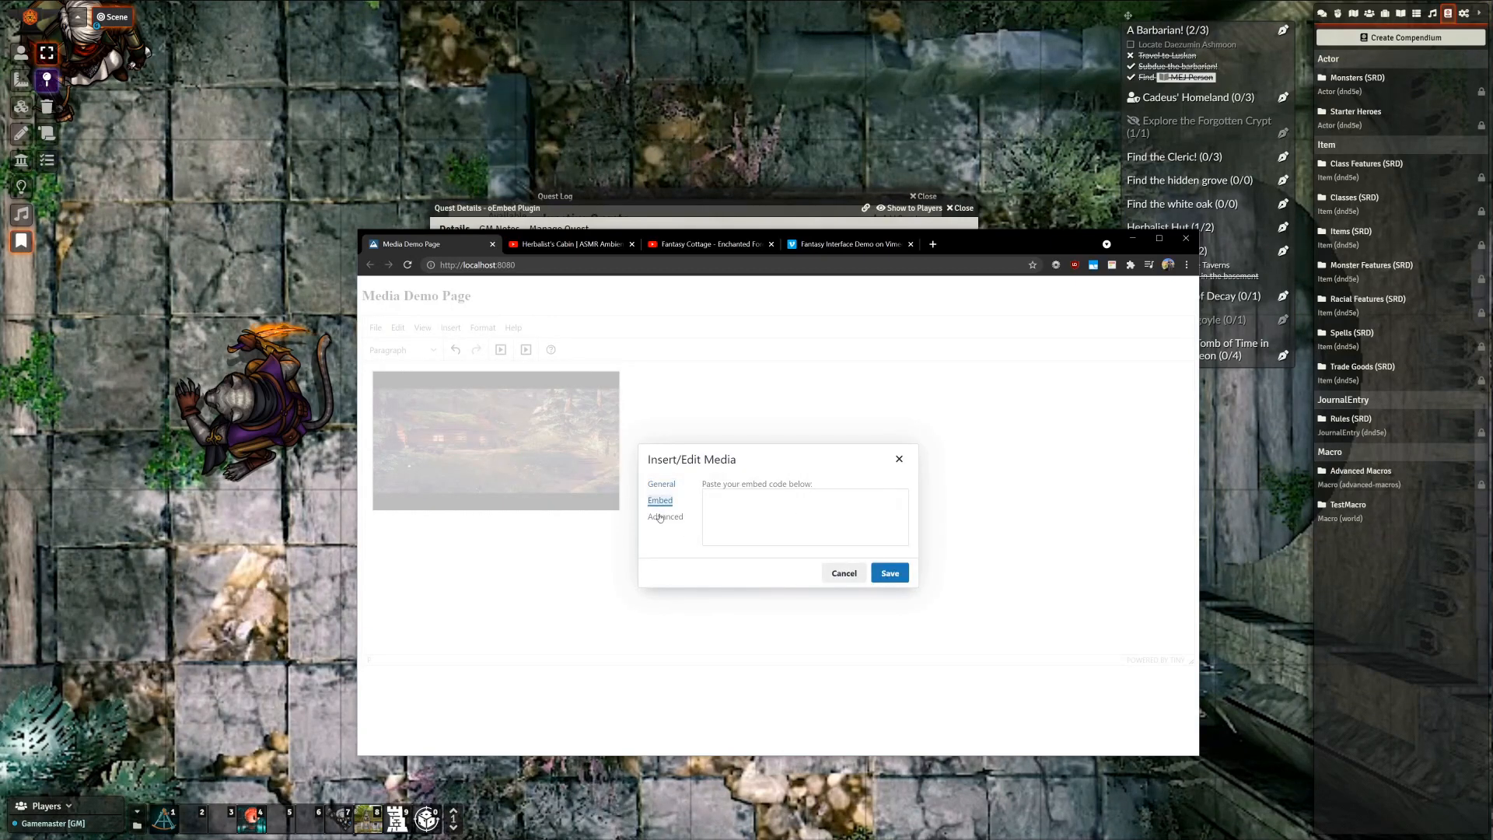
click(665, 516)
click(660, 500)
click(662, 485)
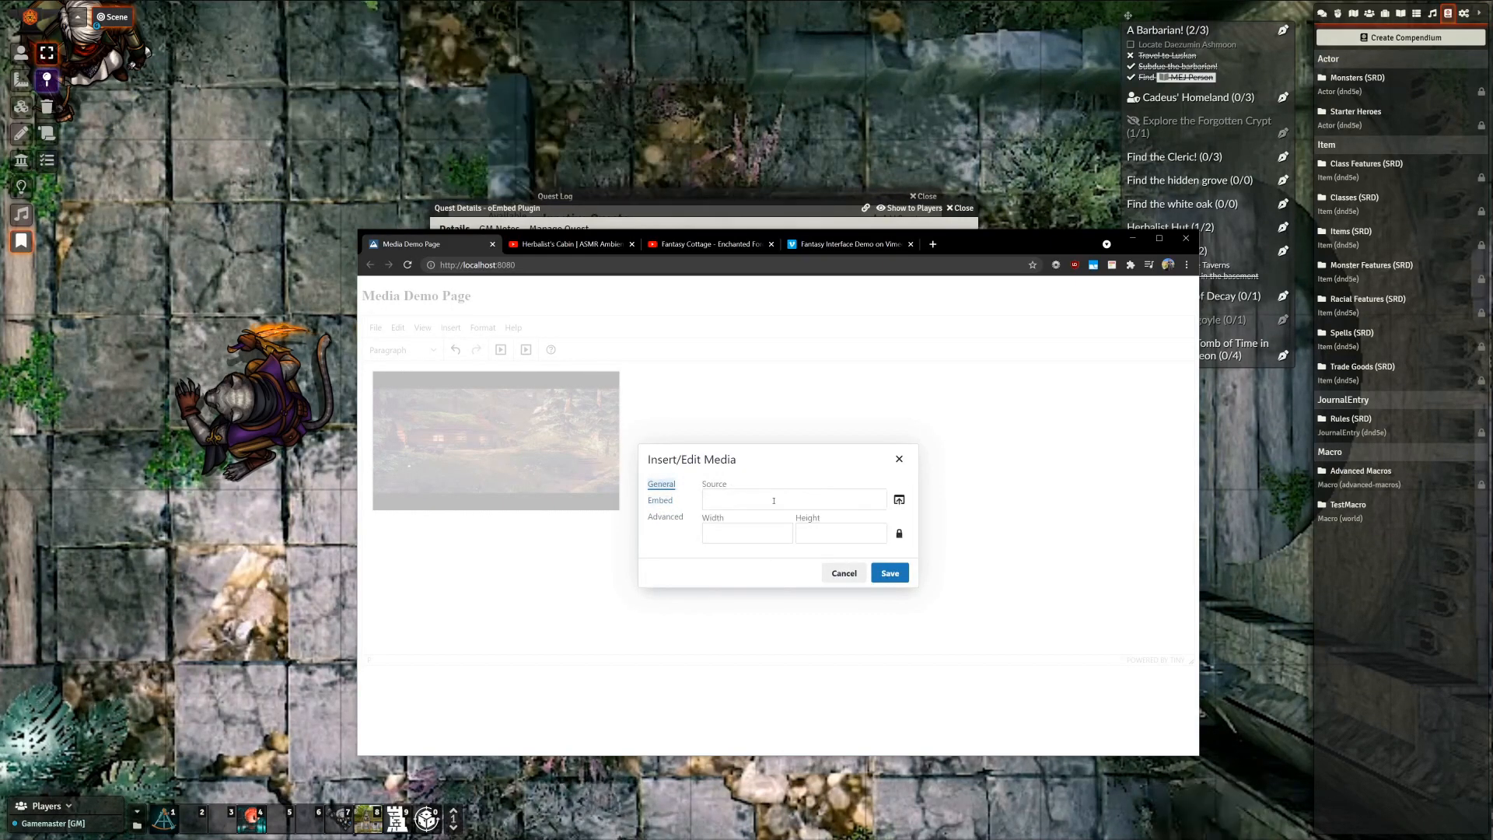
click(775, 500)
key(ctrl+v)
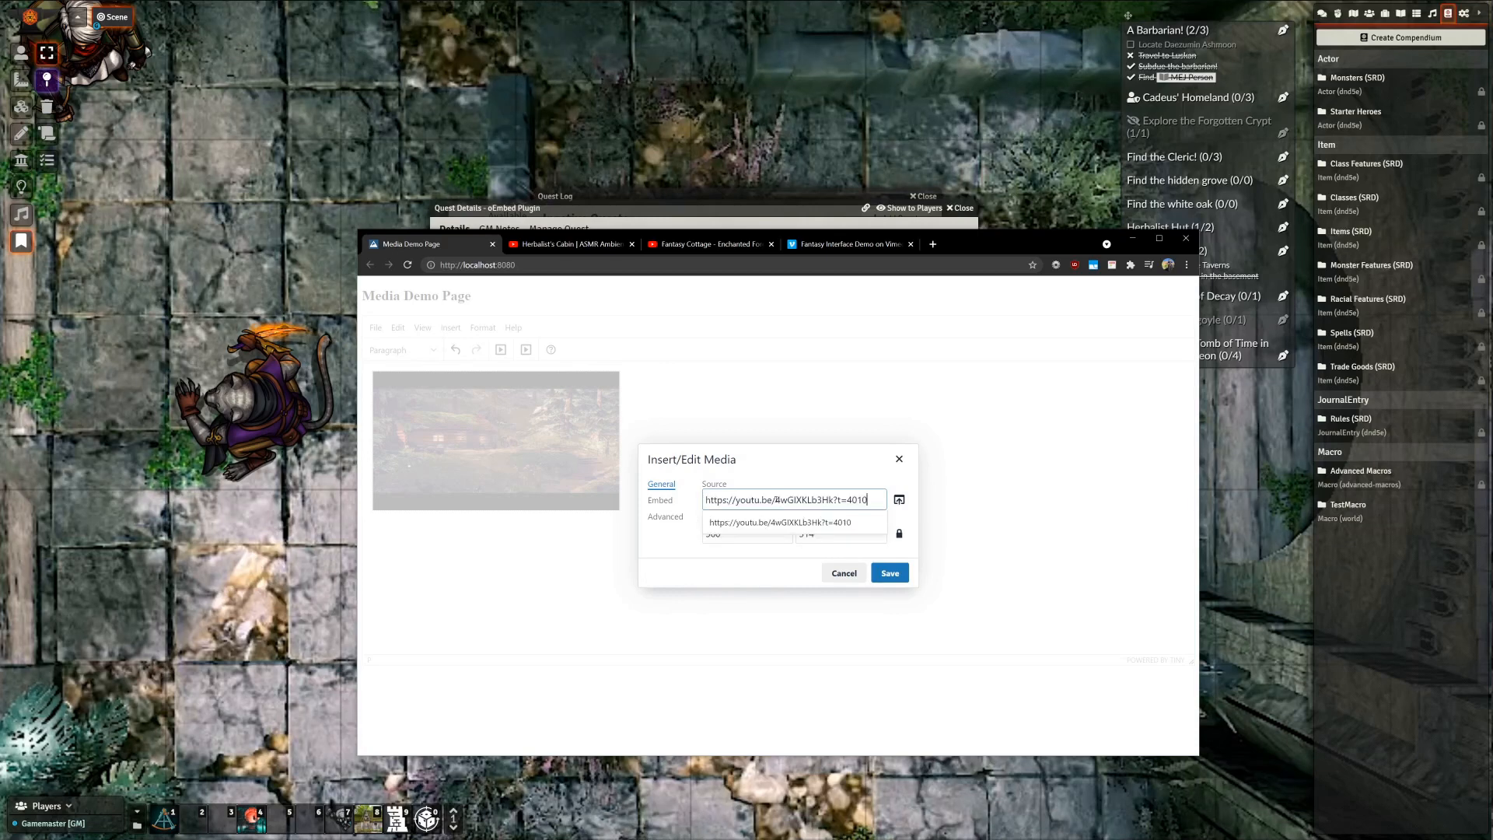
click(710, 561)
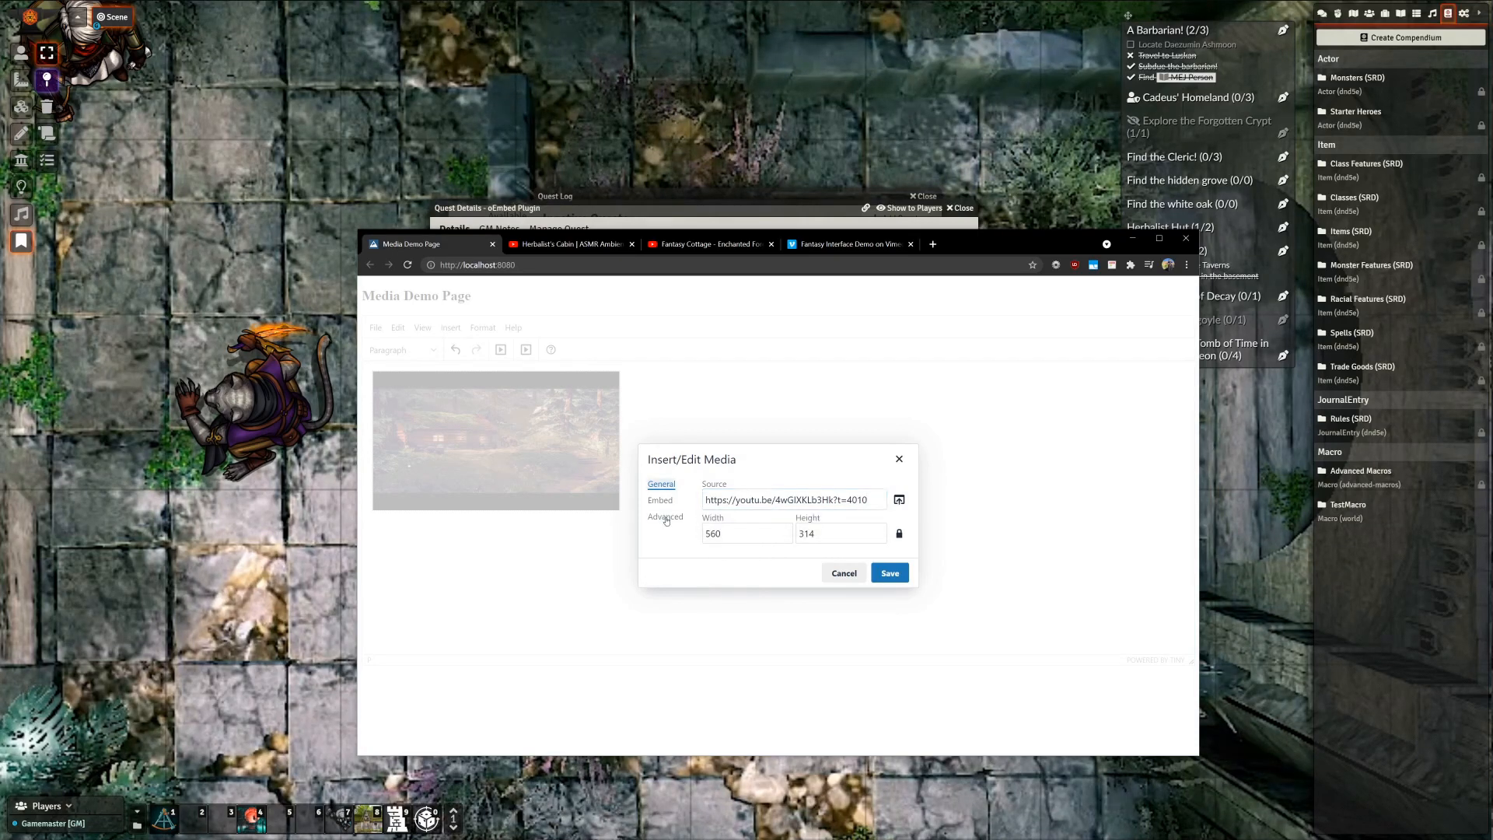
Paste a YouTube thumbnail image URL as the media poster and insert the standard media embed
click(666, 518)
click(781, 537)
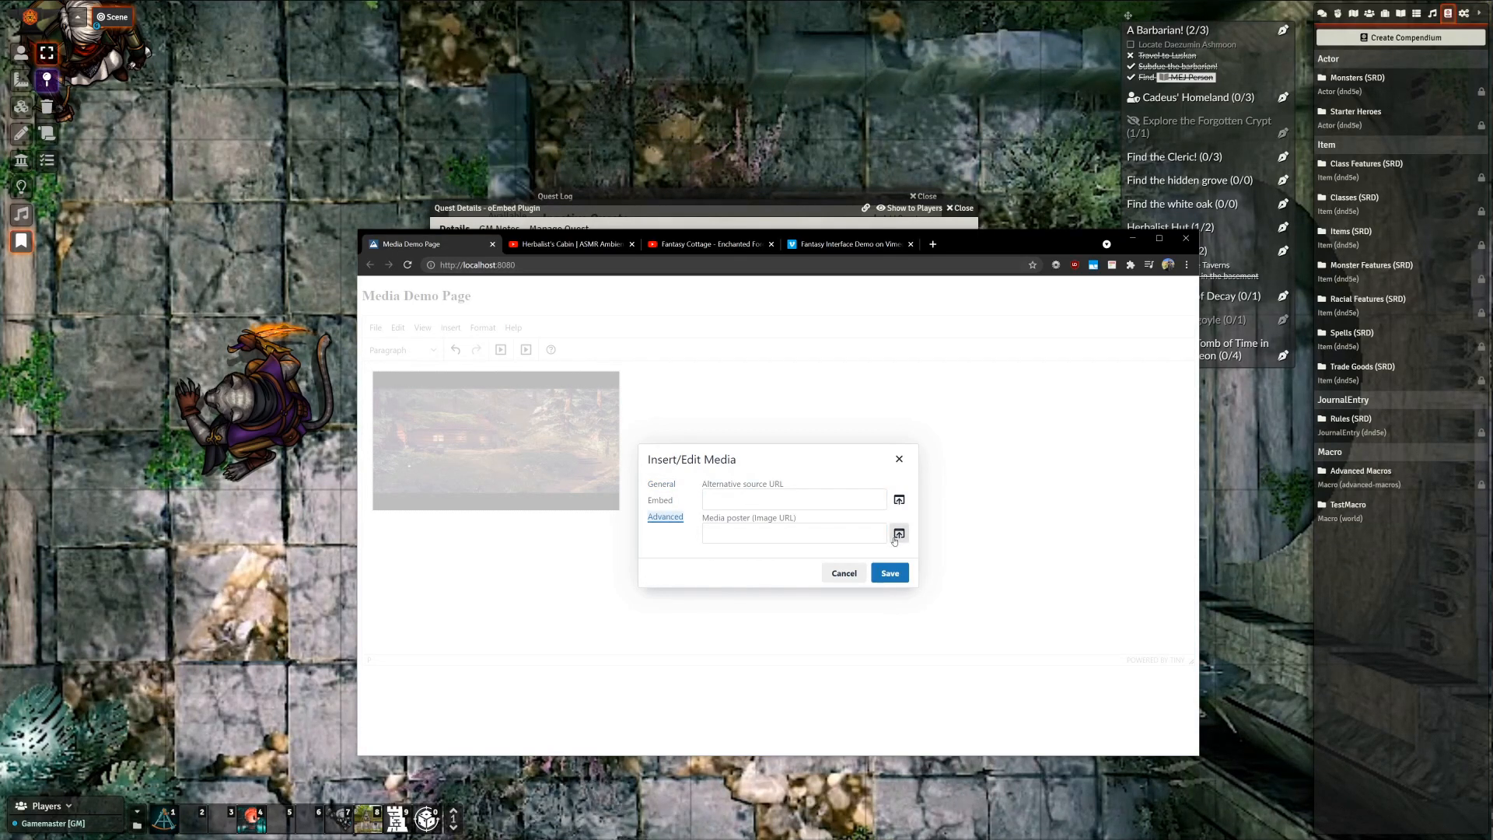
key(ctrl+v)
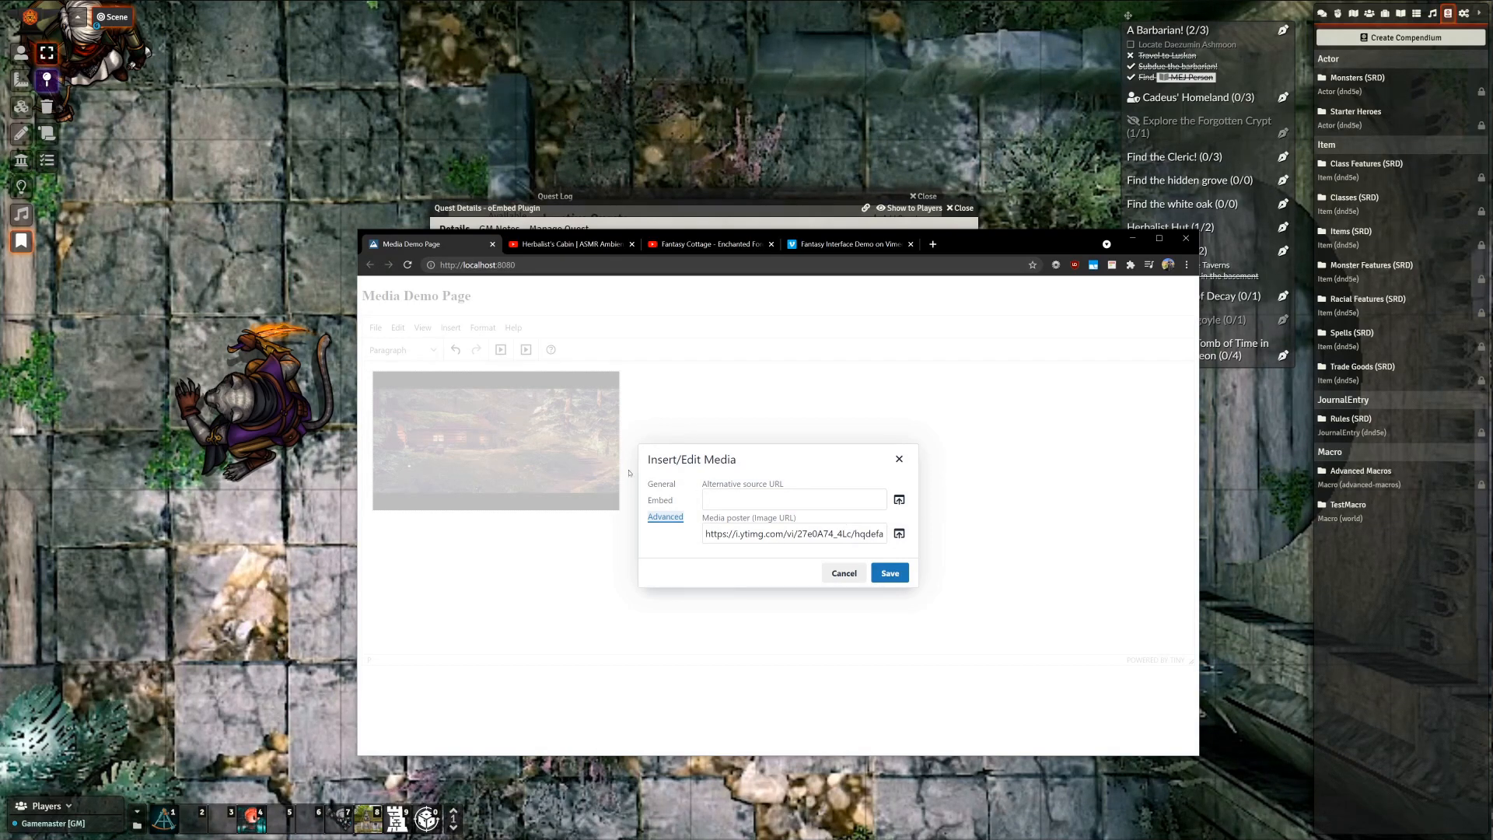
click(889, 574)
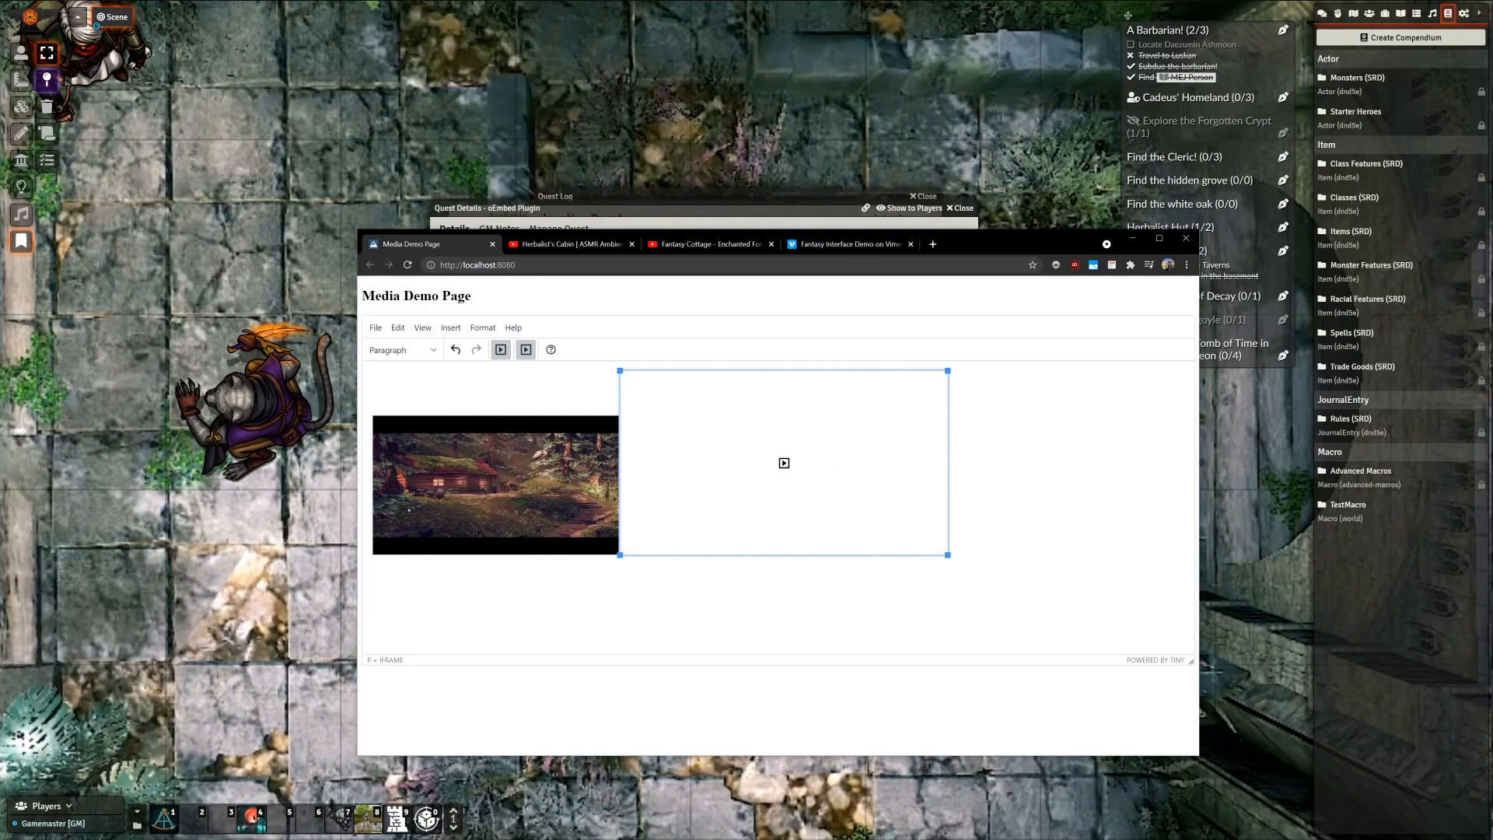
Apply the DS 8px drop shadow style to the oEmbed video with the cabin thumbnail
click(544, 481)
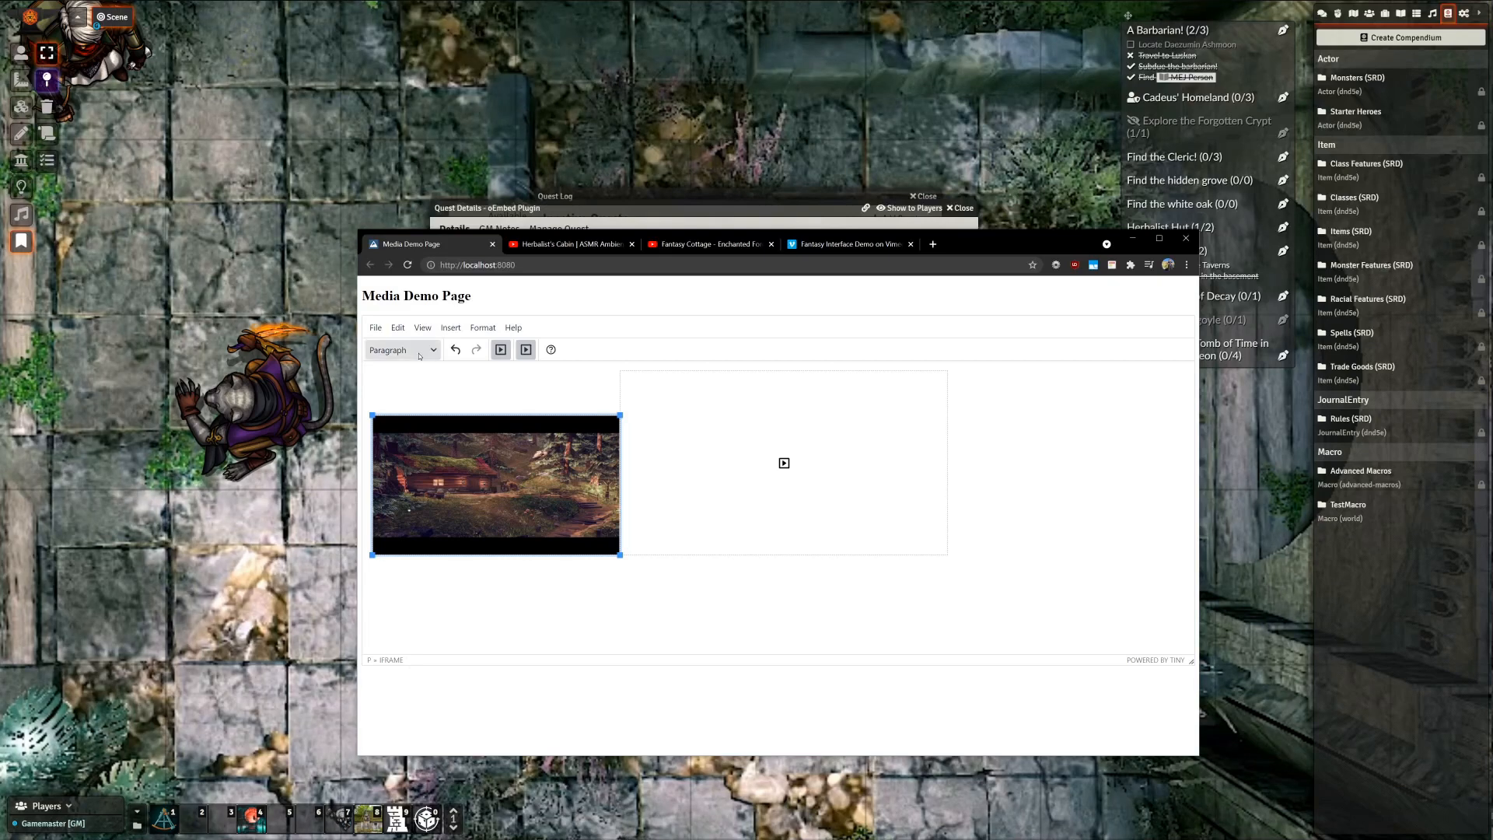
click(415, 355)
mouse_move(407, 376)
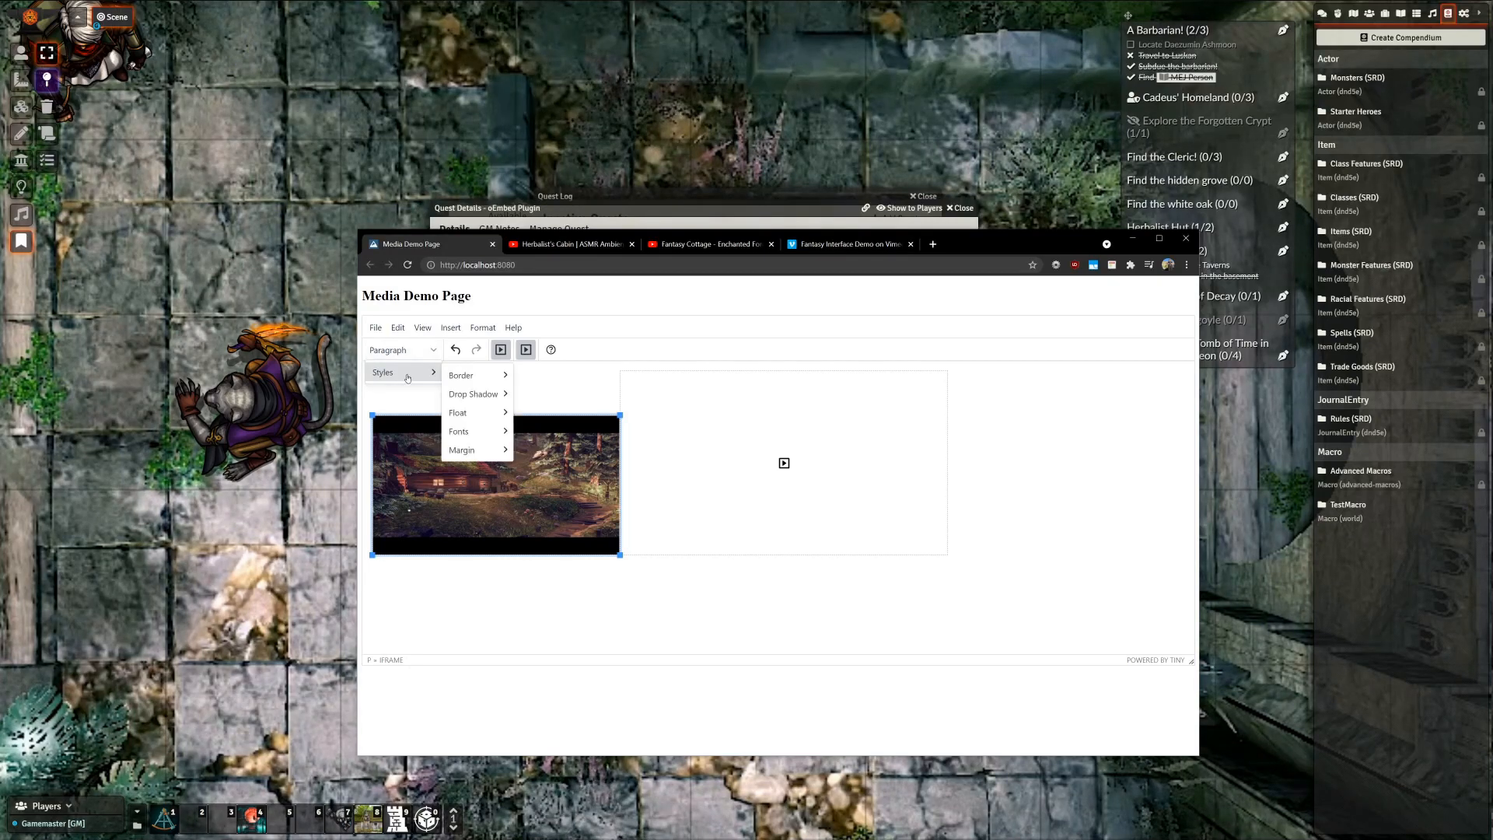
mouse_move(473, 394)
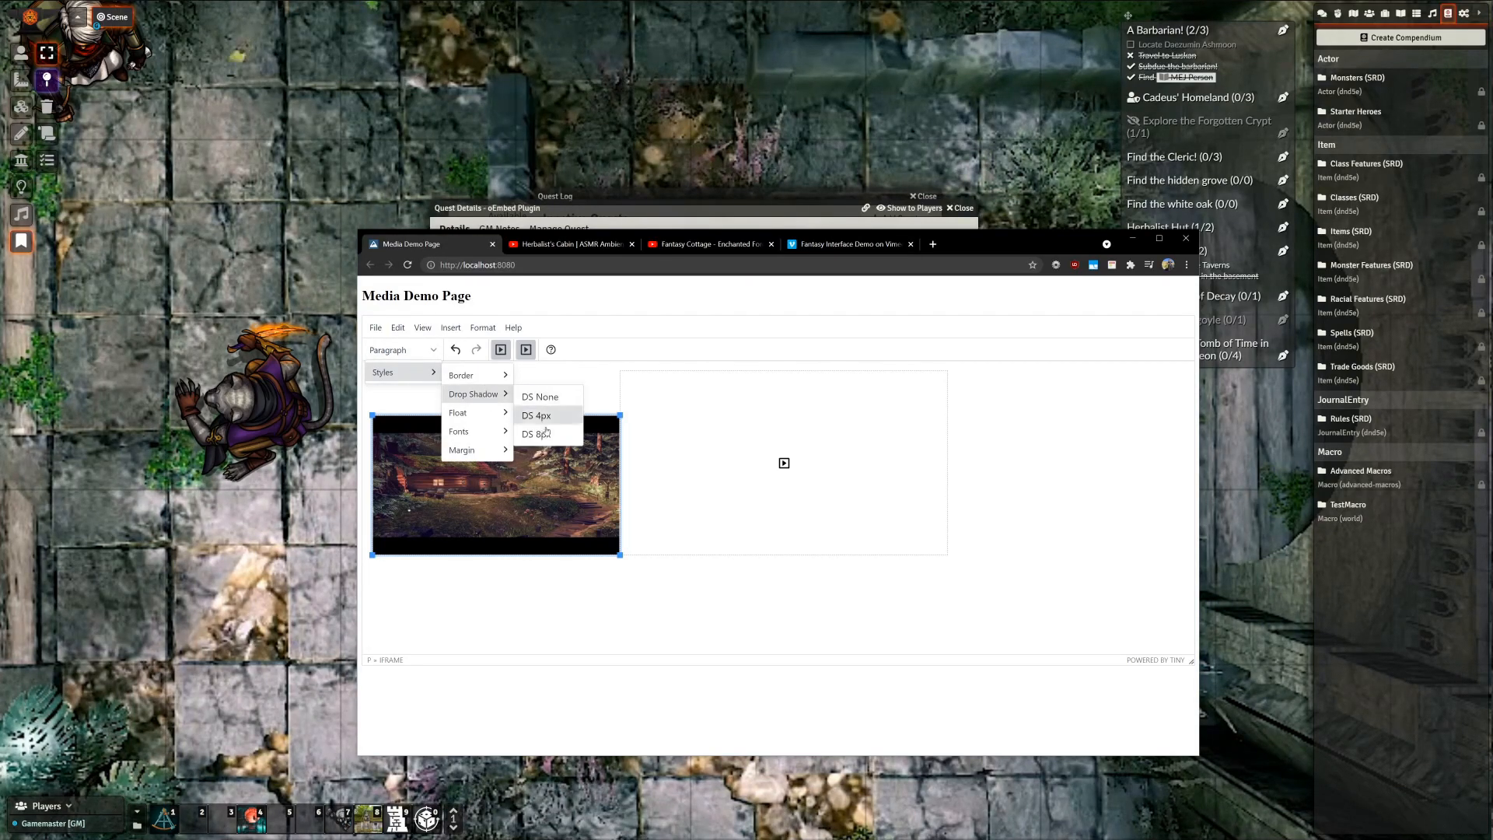
click(545, 433)
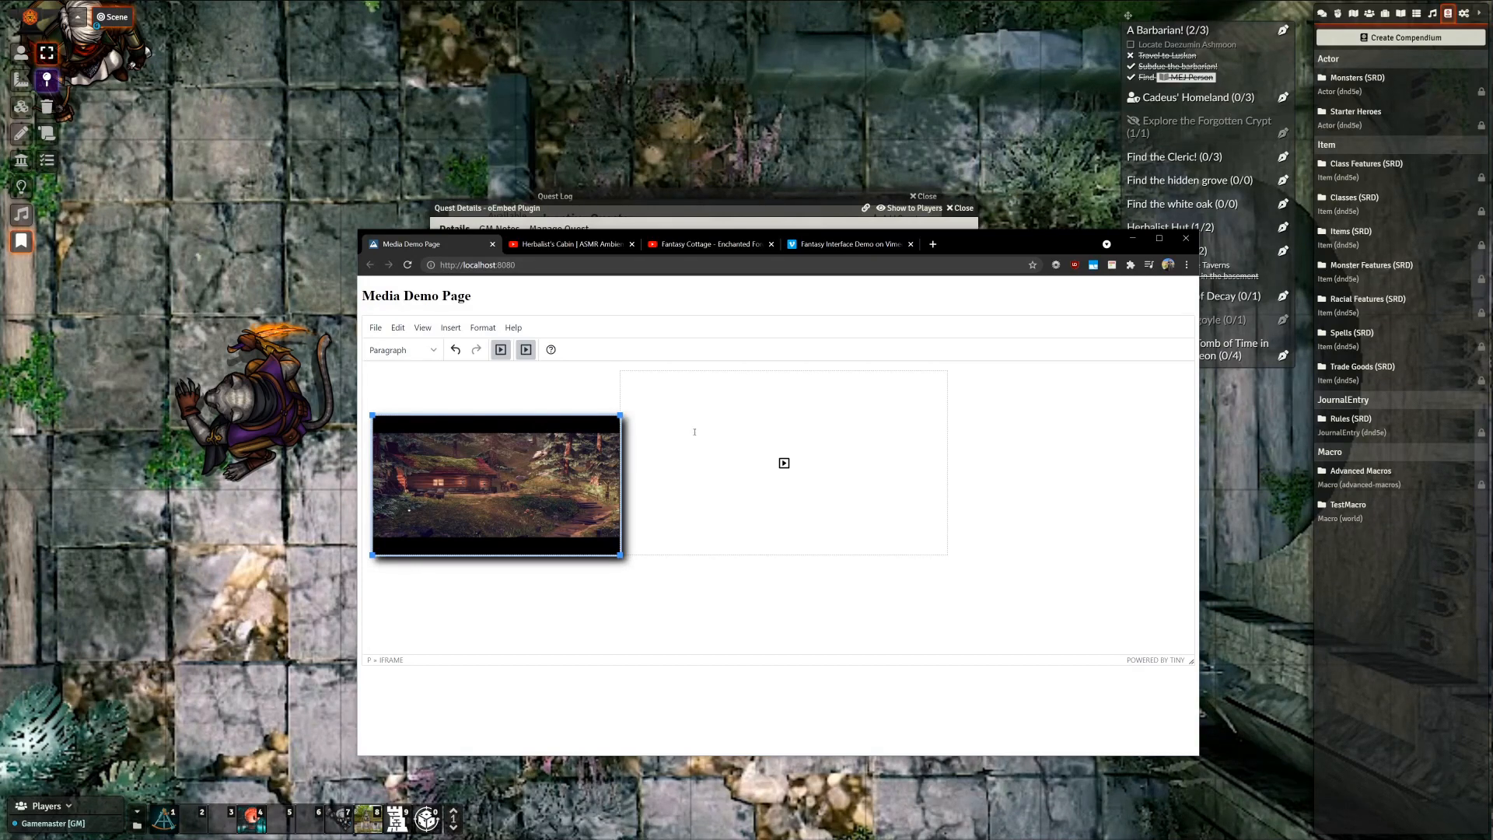
Apply the BR 16px border radius style to the oEmbed video with the cabin thumbnail
click(405, 350)
mouse_move(402, 381)
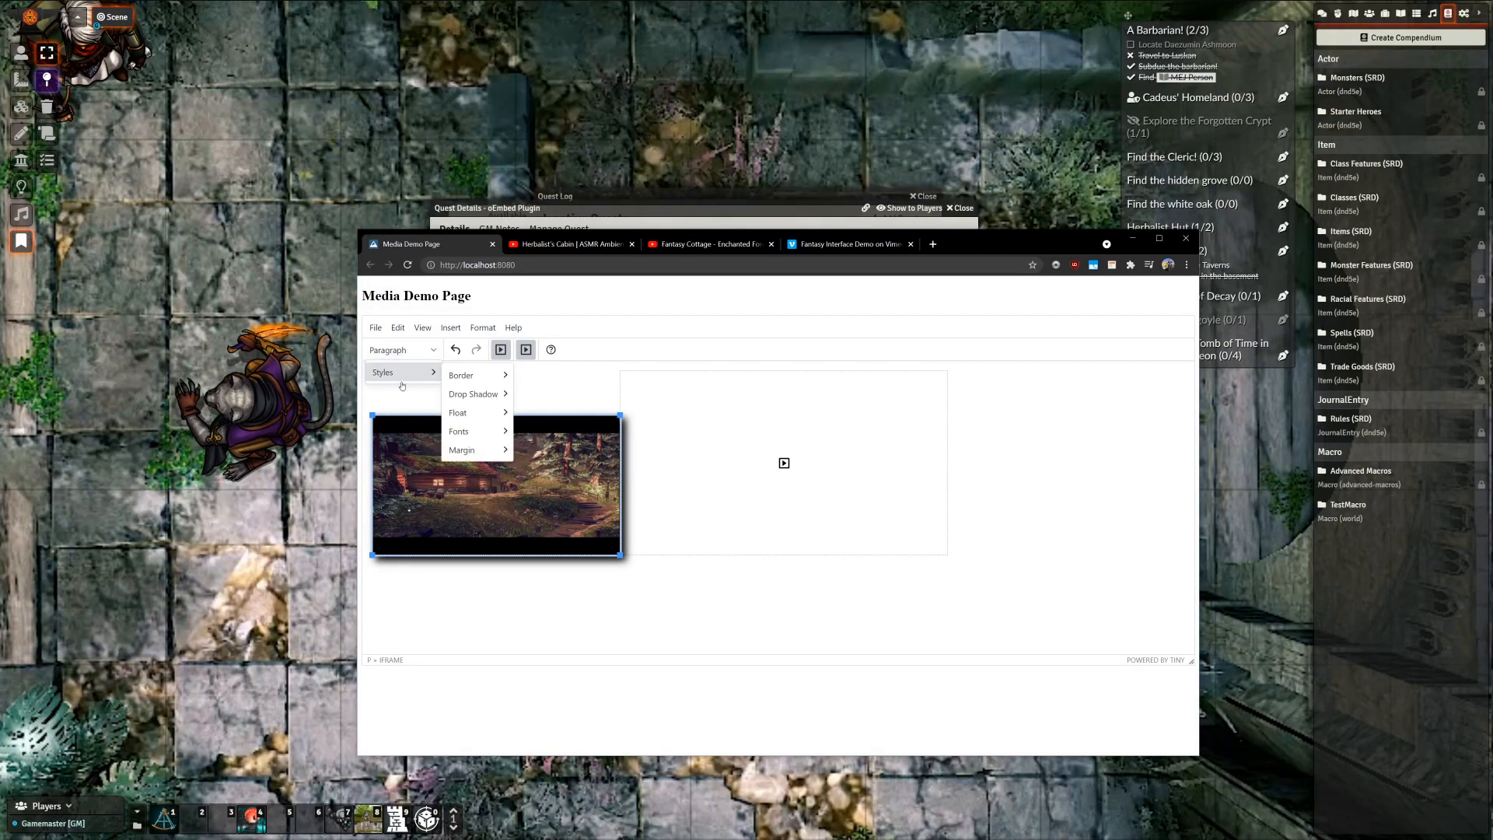
mouse_move(490, 381)
mouse_move(548, 397)
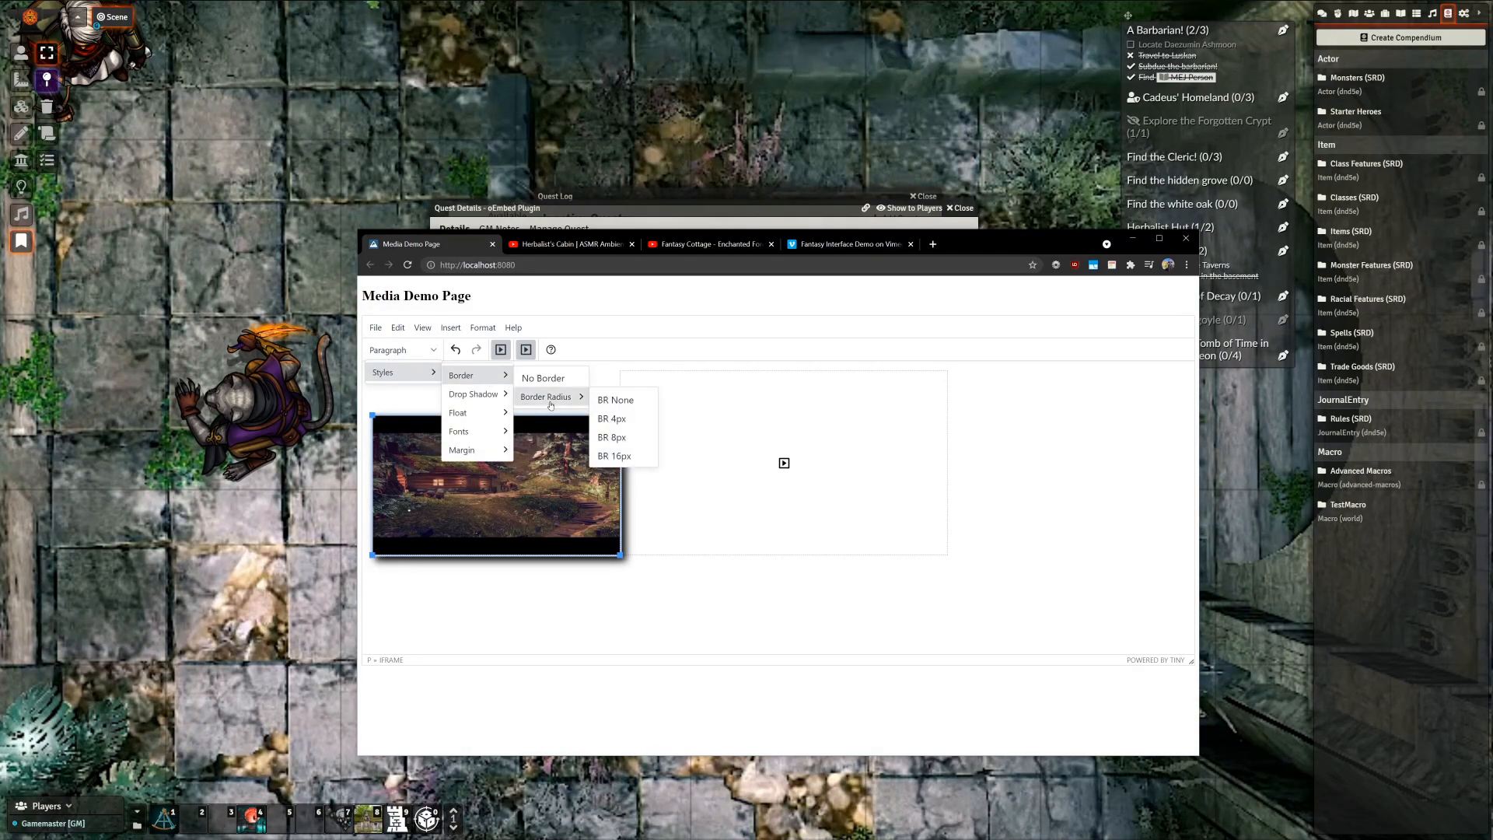
click(631, 456)
Apply the DS 8px drop shadow style to the blank standard media placeholder
click(753, 433)
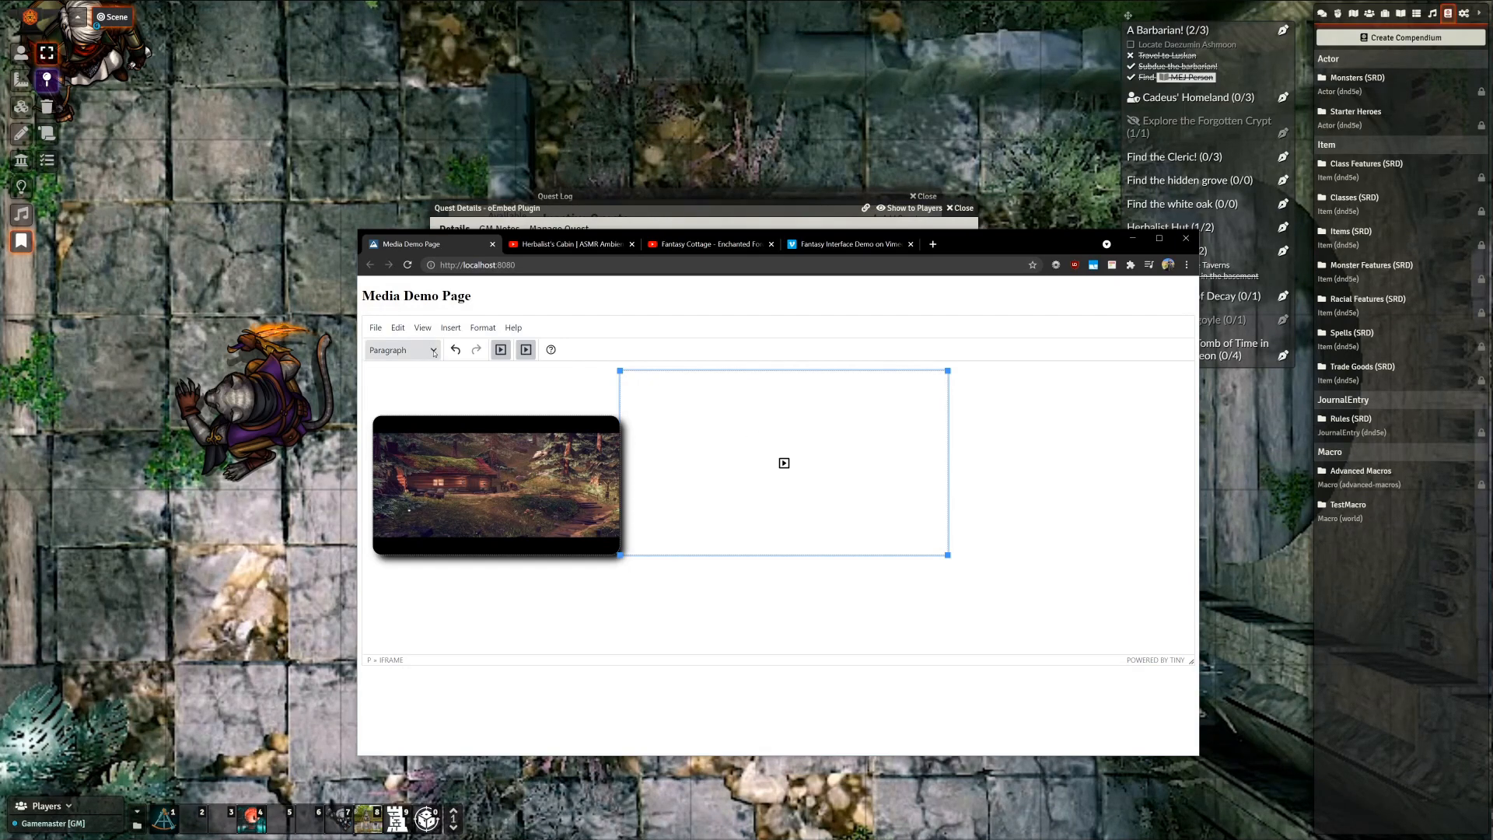
click(400, 349)
mouse_move(412, 373)
mouse_move(475, 455)
mouse_move(474, 394)
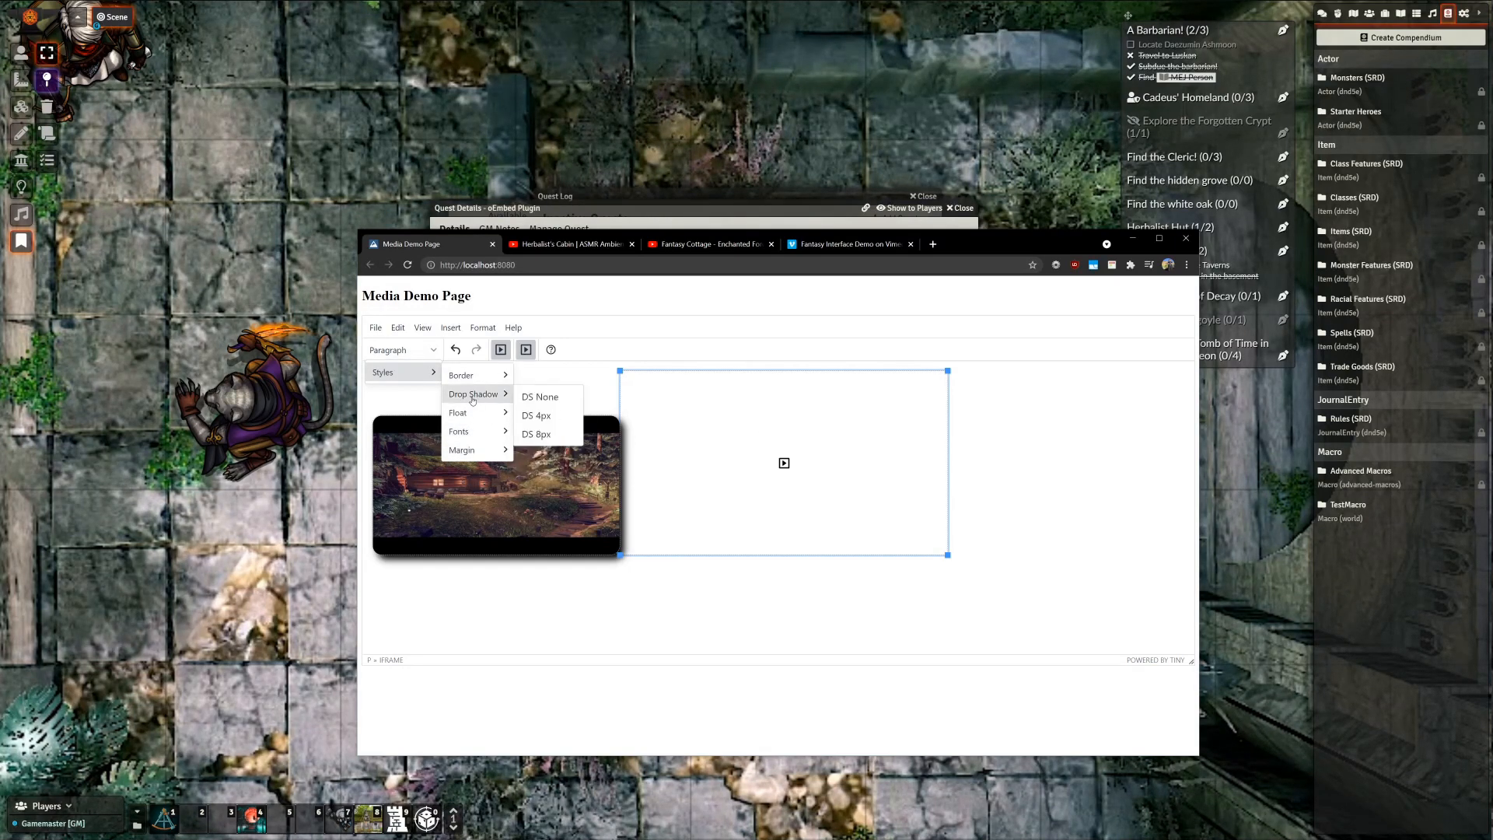
click(564, 438)
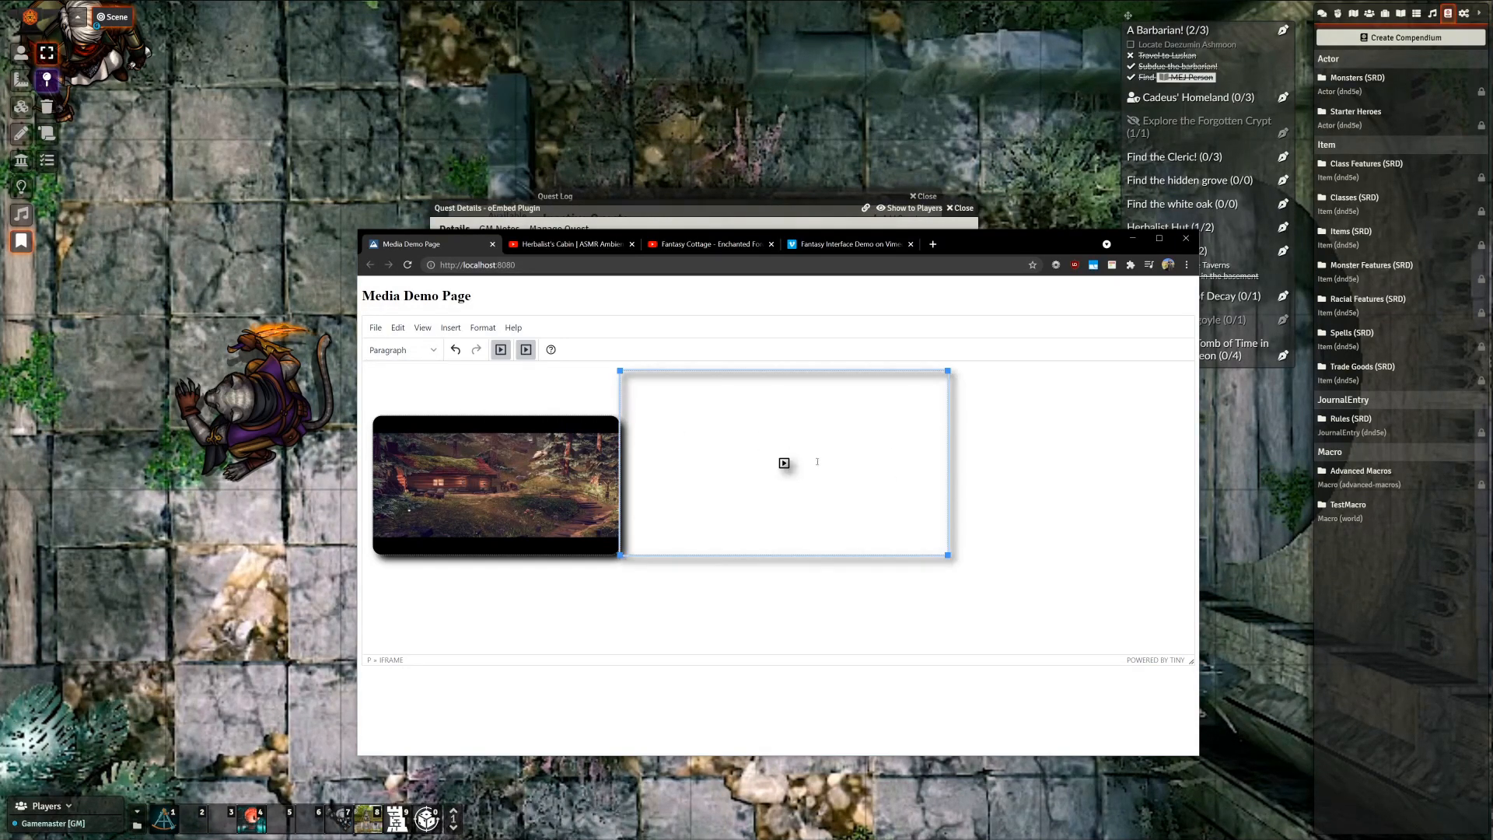
Apply the BR 16px border radius style to the blank standard media placeholder and deselect it
click(400, 350)
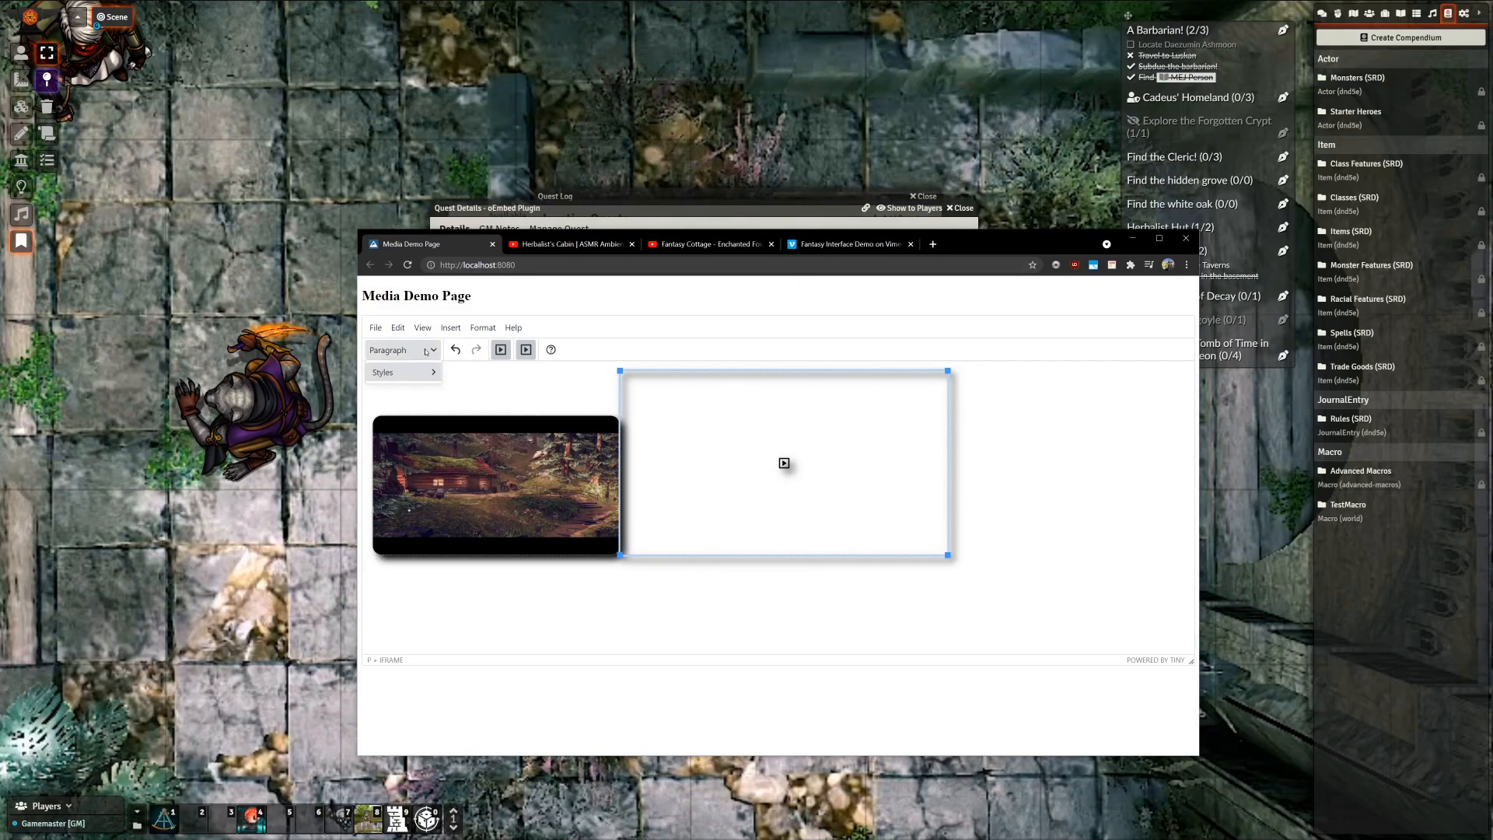
mouse_move(404, 373)
mouse_move(476, 378)
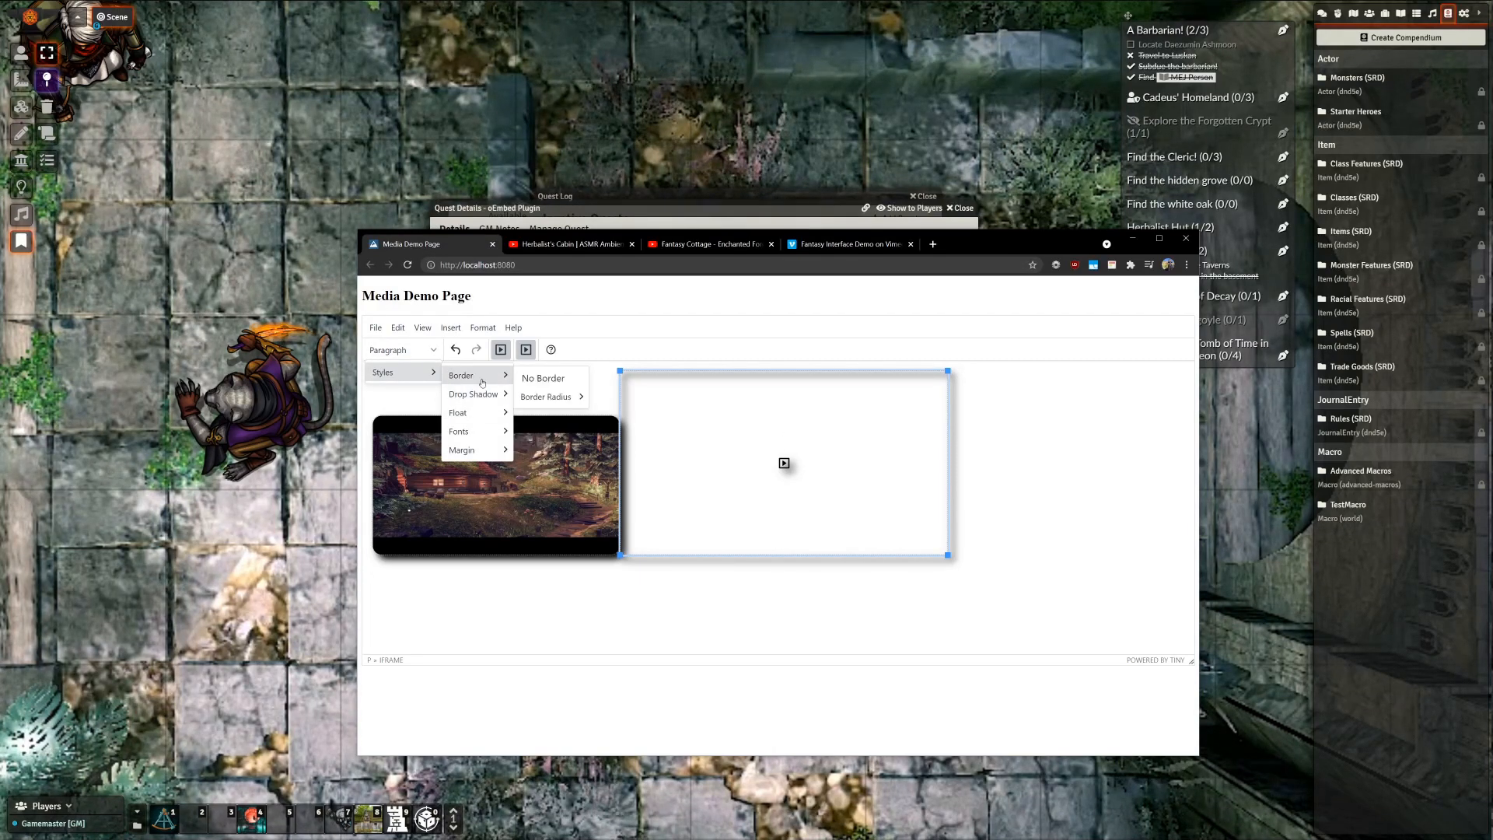
mouse_move(552, 397)
click(632, 456)
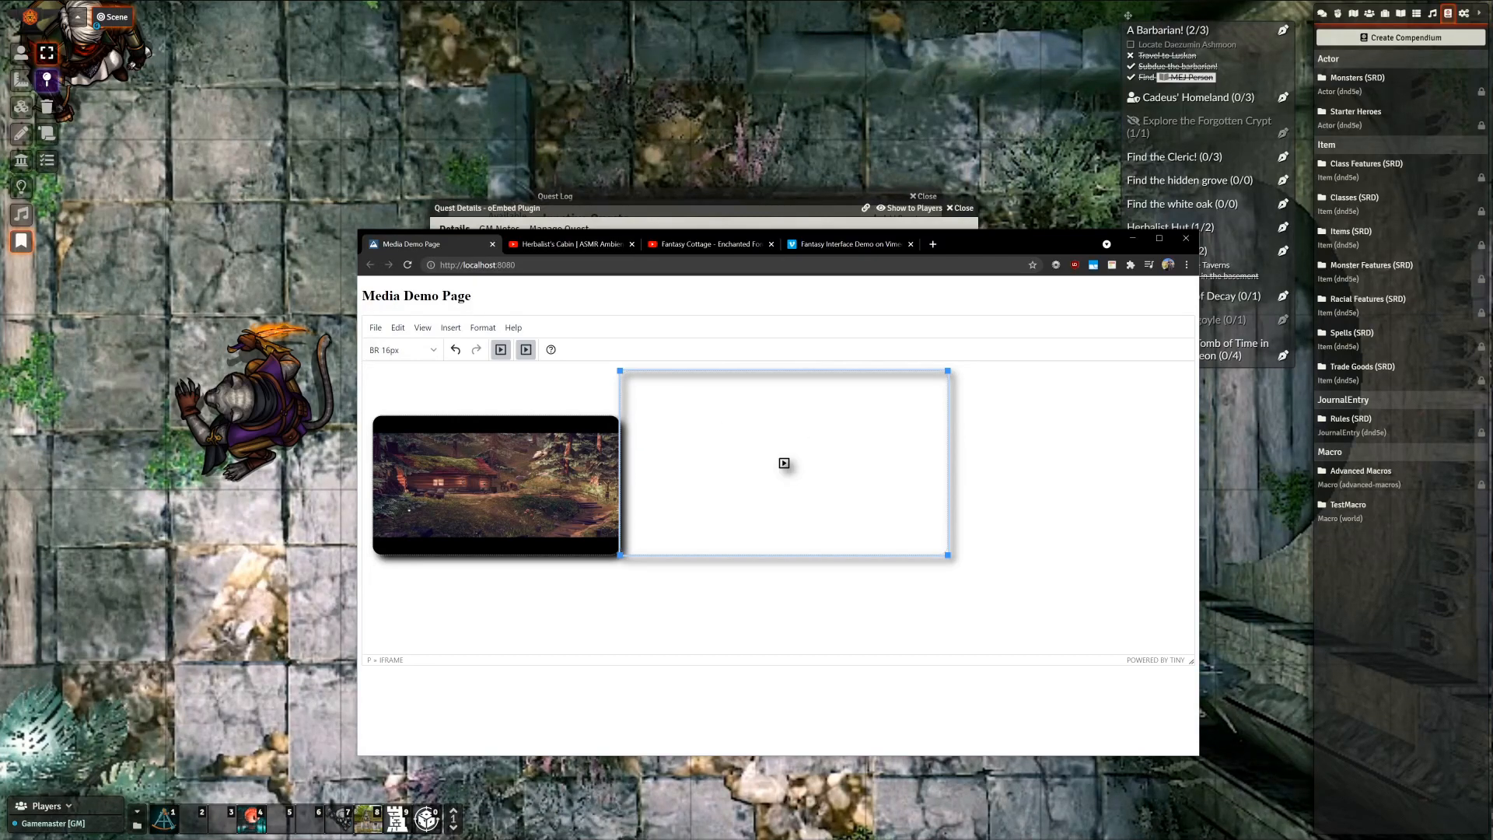
click(1031, 447)
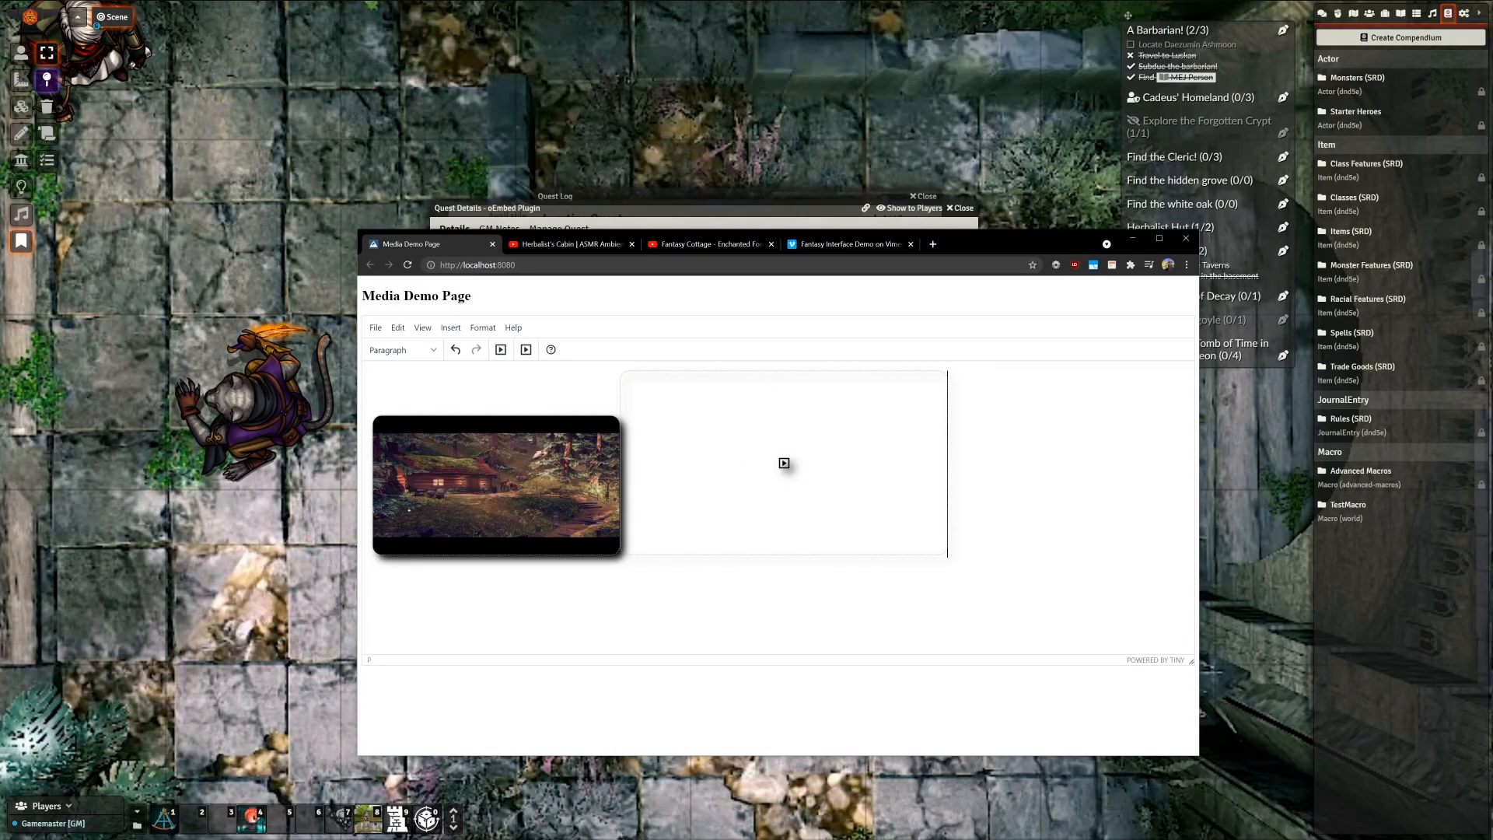
Switch back to Foundry VTT and copy the background style selector from the Styling quest's description editor
click(677, 156)
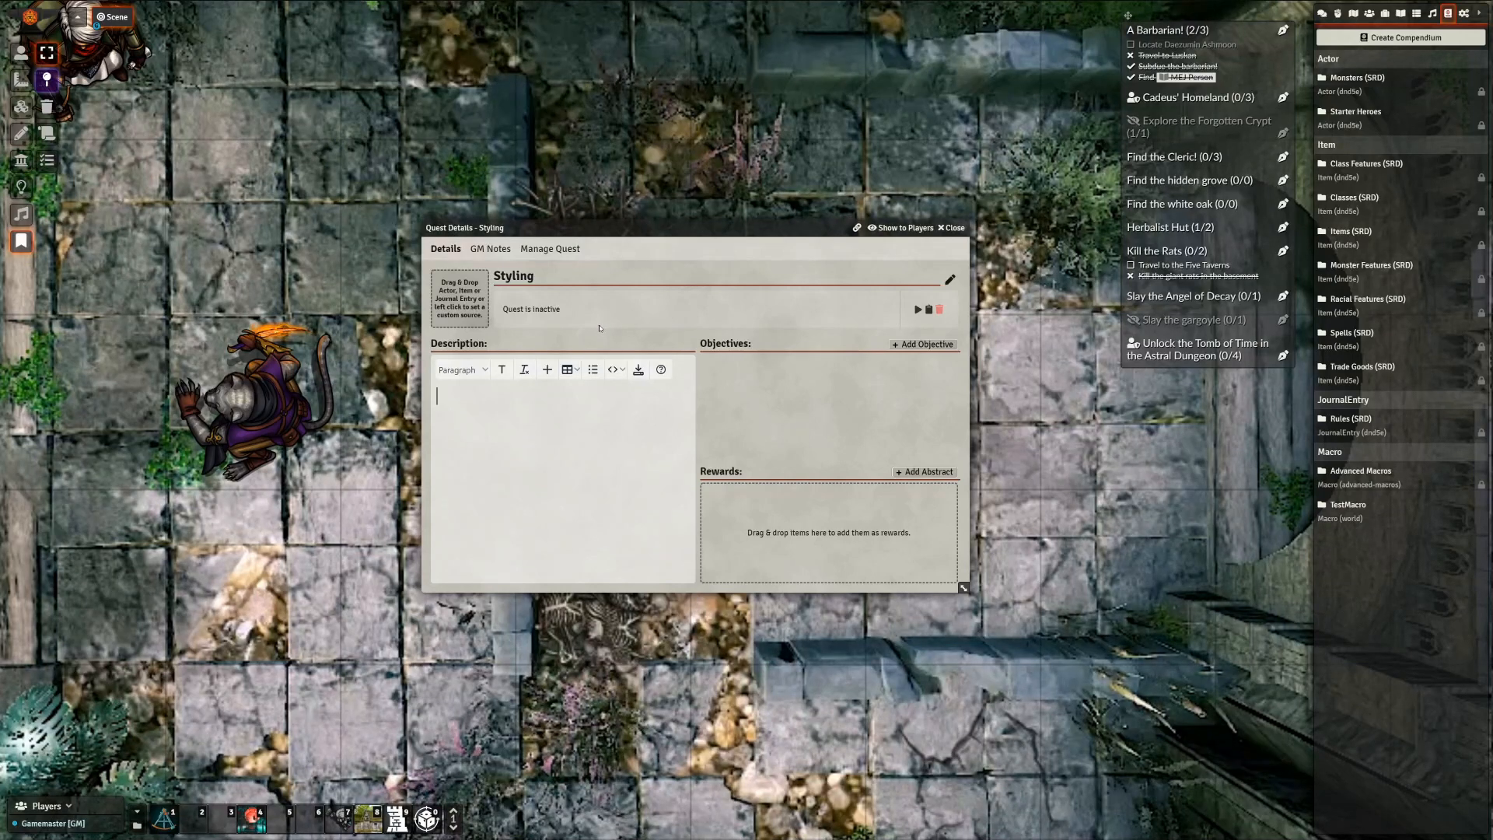
click(613, 370)
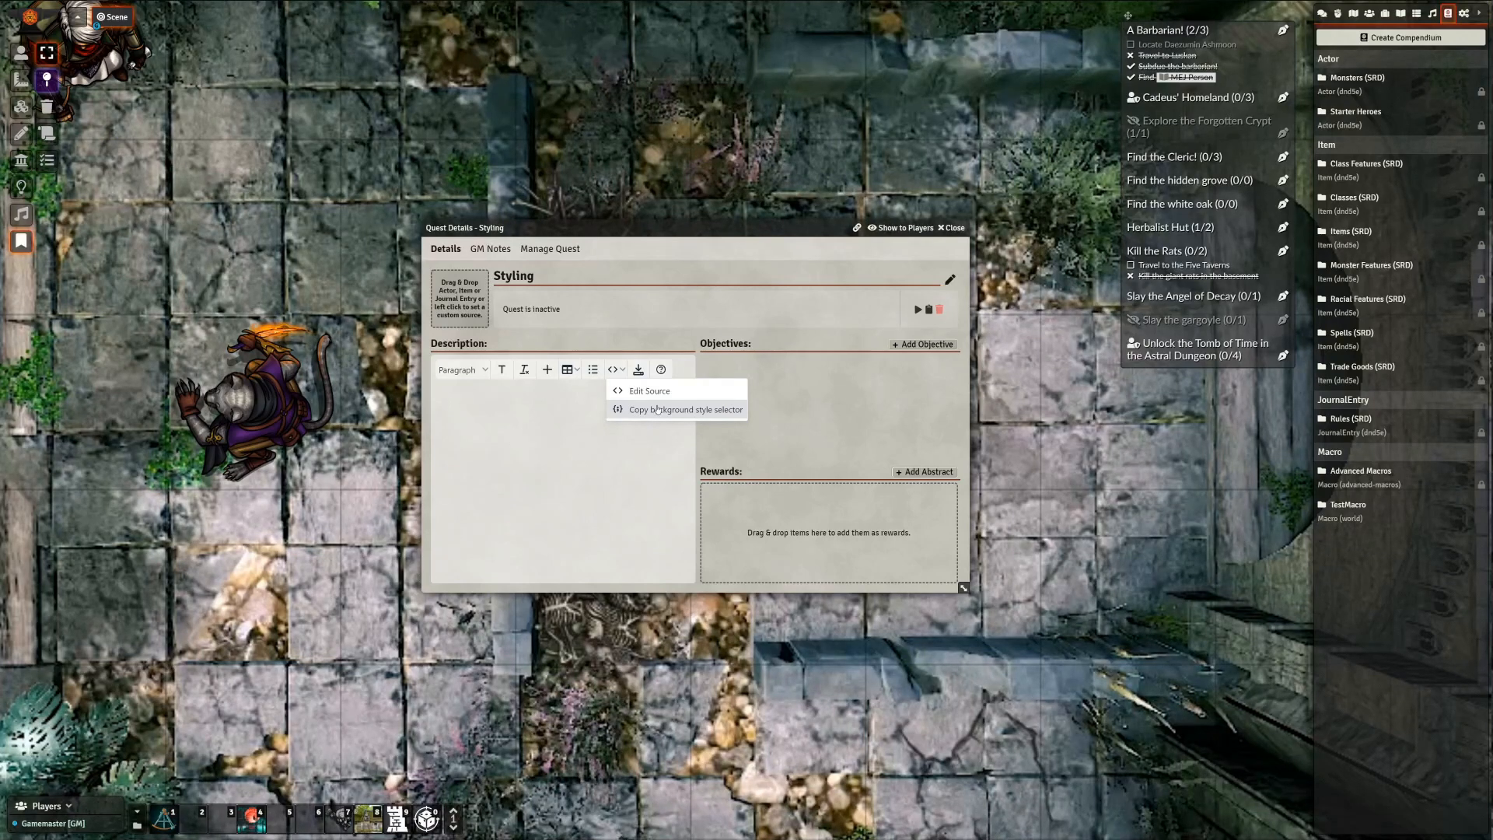
click(505, 419)
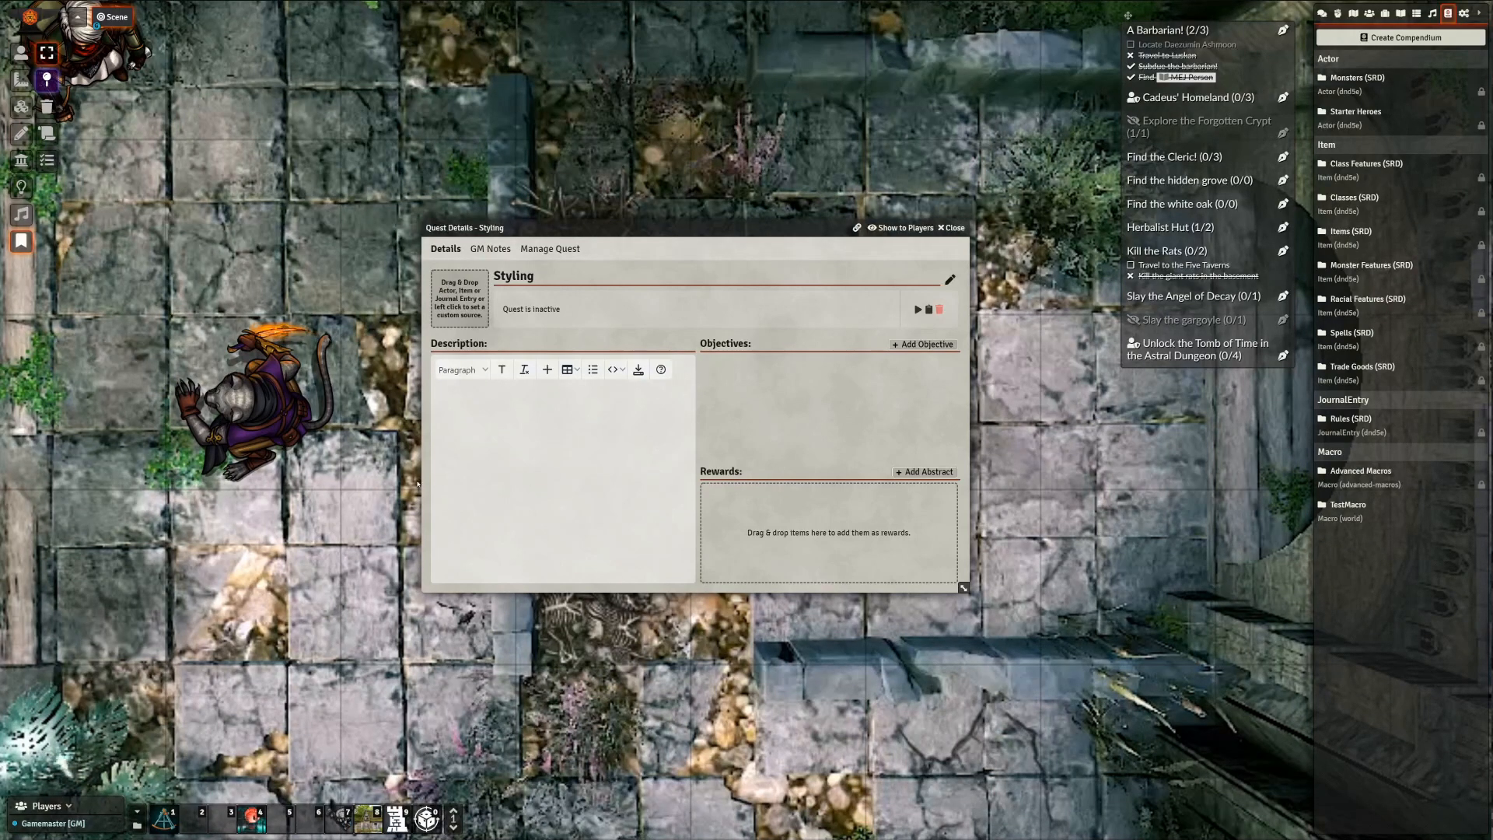
click(619, 368)
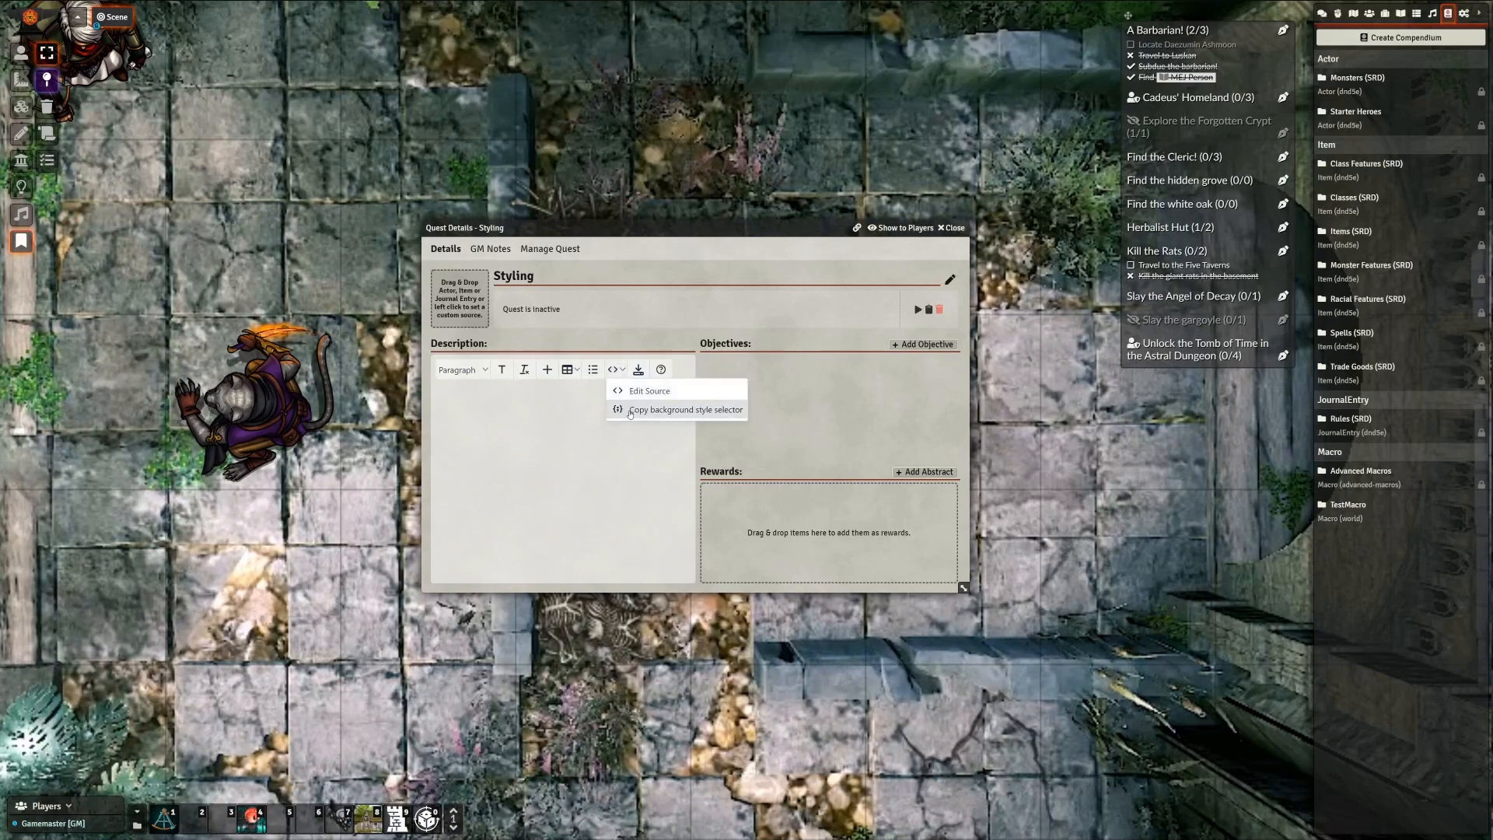
click(637, 407)
Insert the copied background style selector into the source code of the Styling quest's description
click(616, 372)
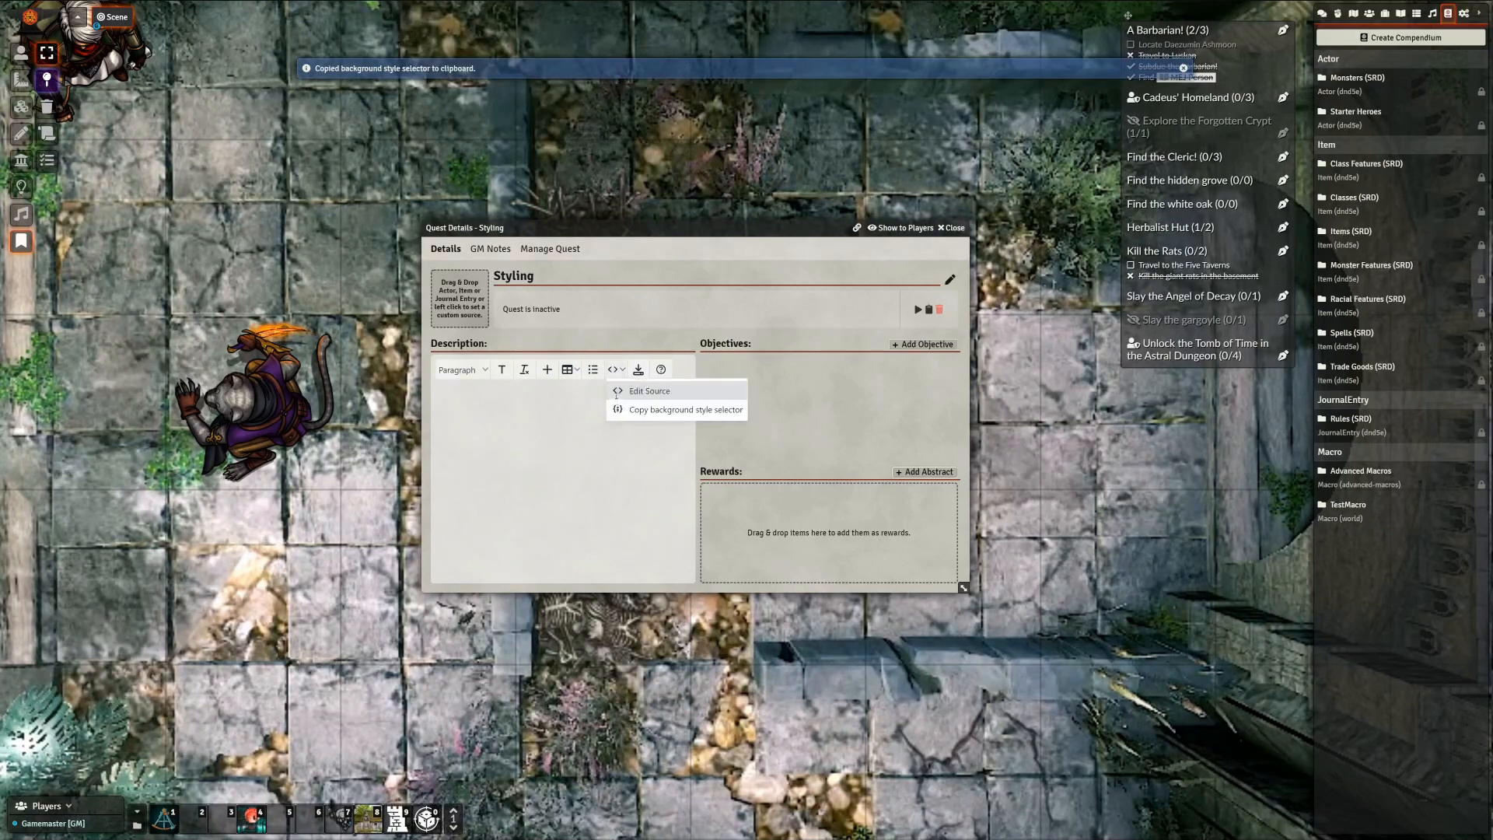
click(622, 392)
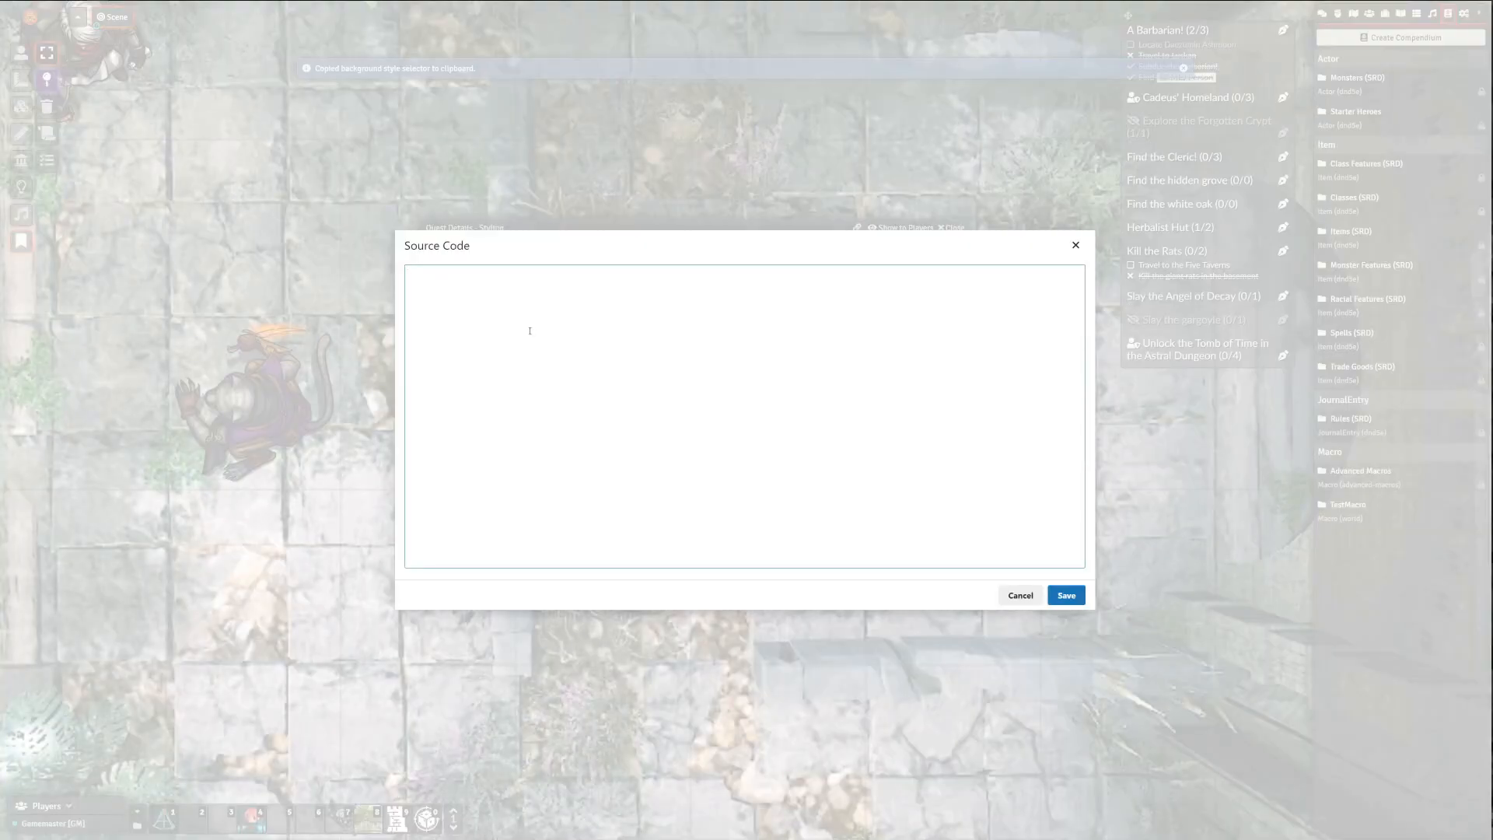
key(ctrl+v)
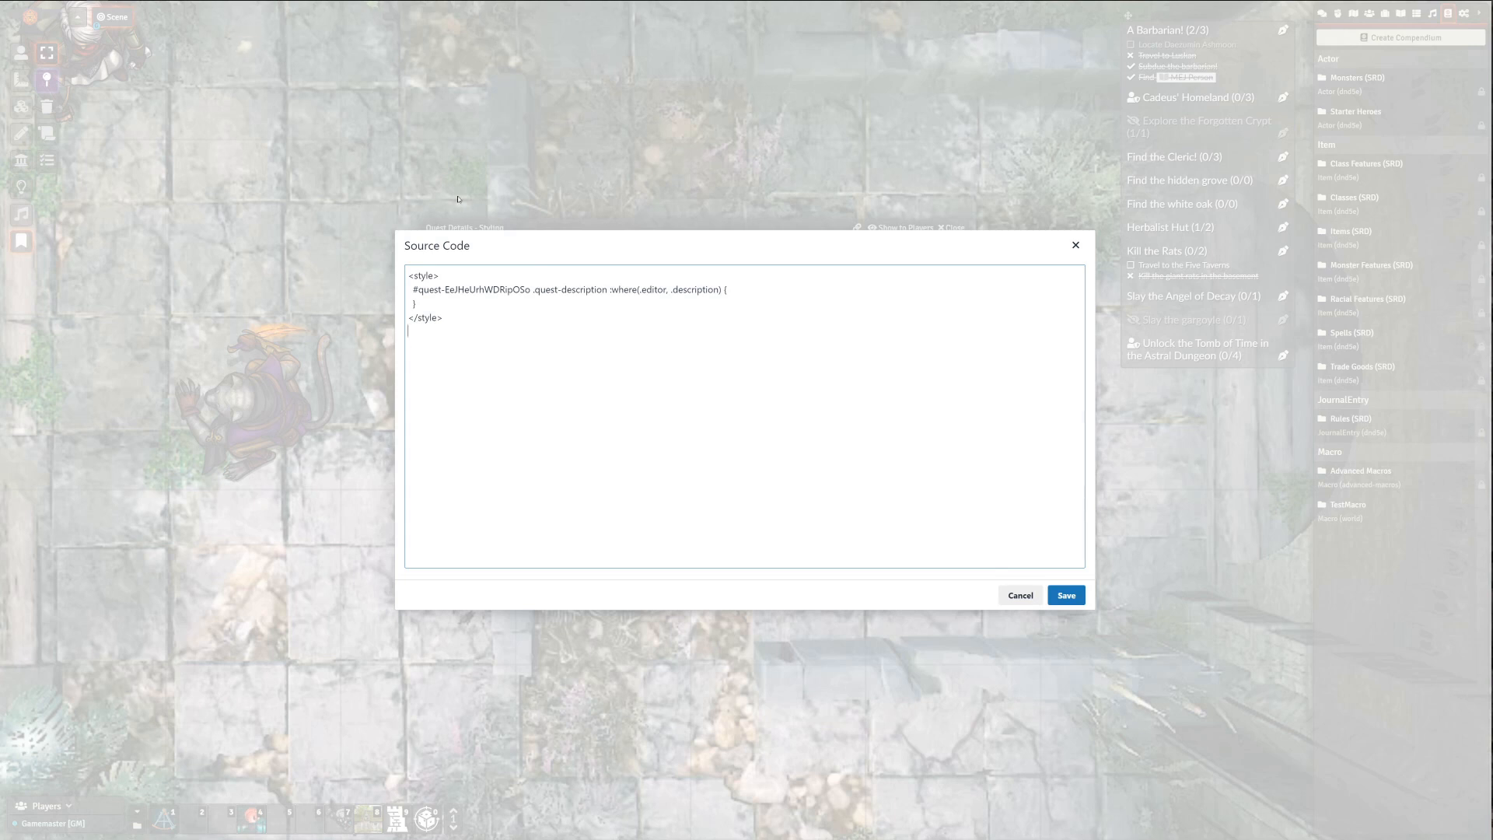
Switch to Chrome, copy the green radial gradient's code from Gradient Hunt, and paste it inside the style selector in Foundry VTT
click(76, 11)
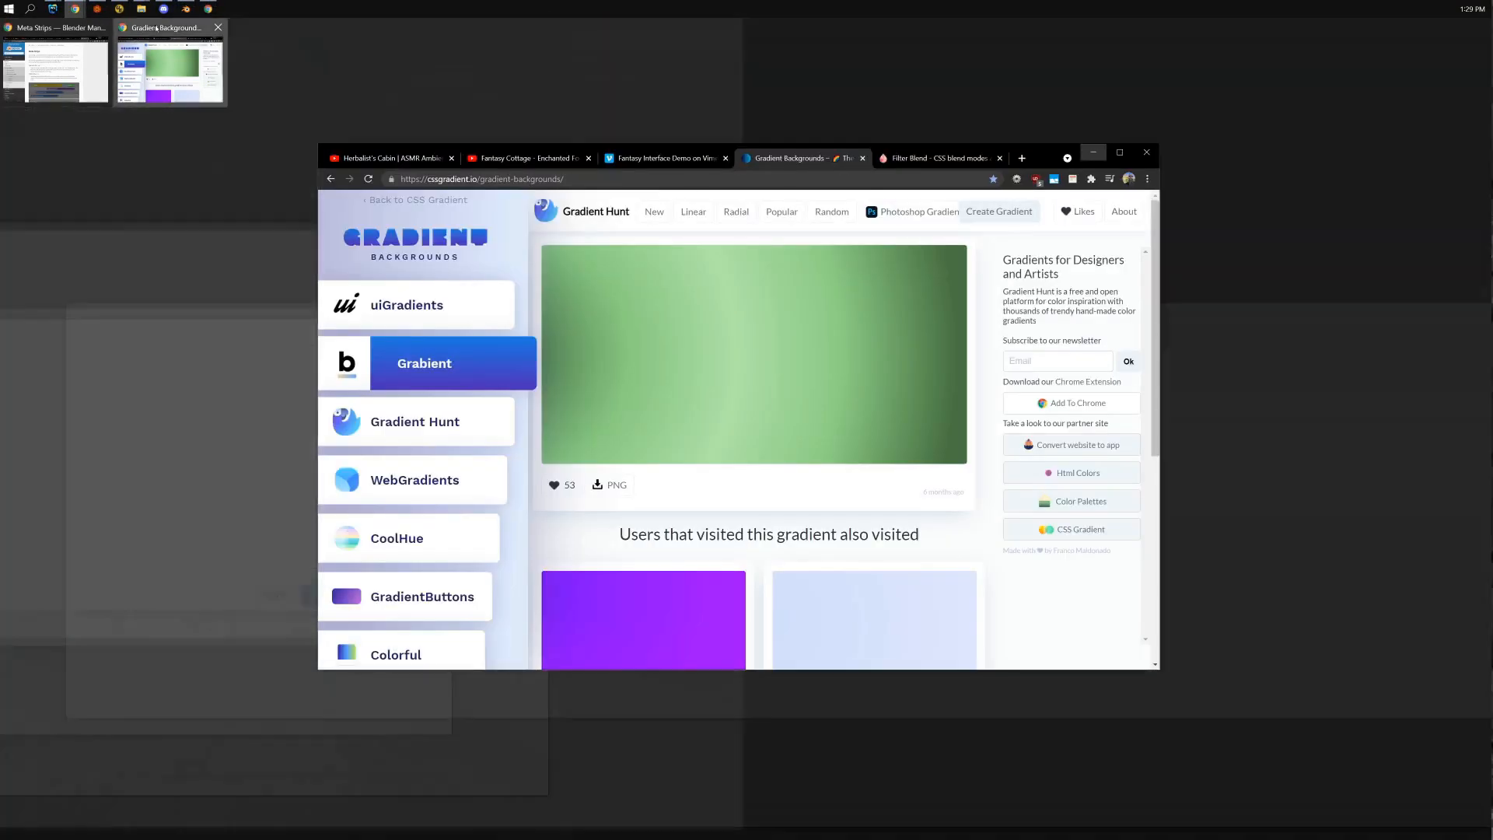
click(156, 29)
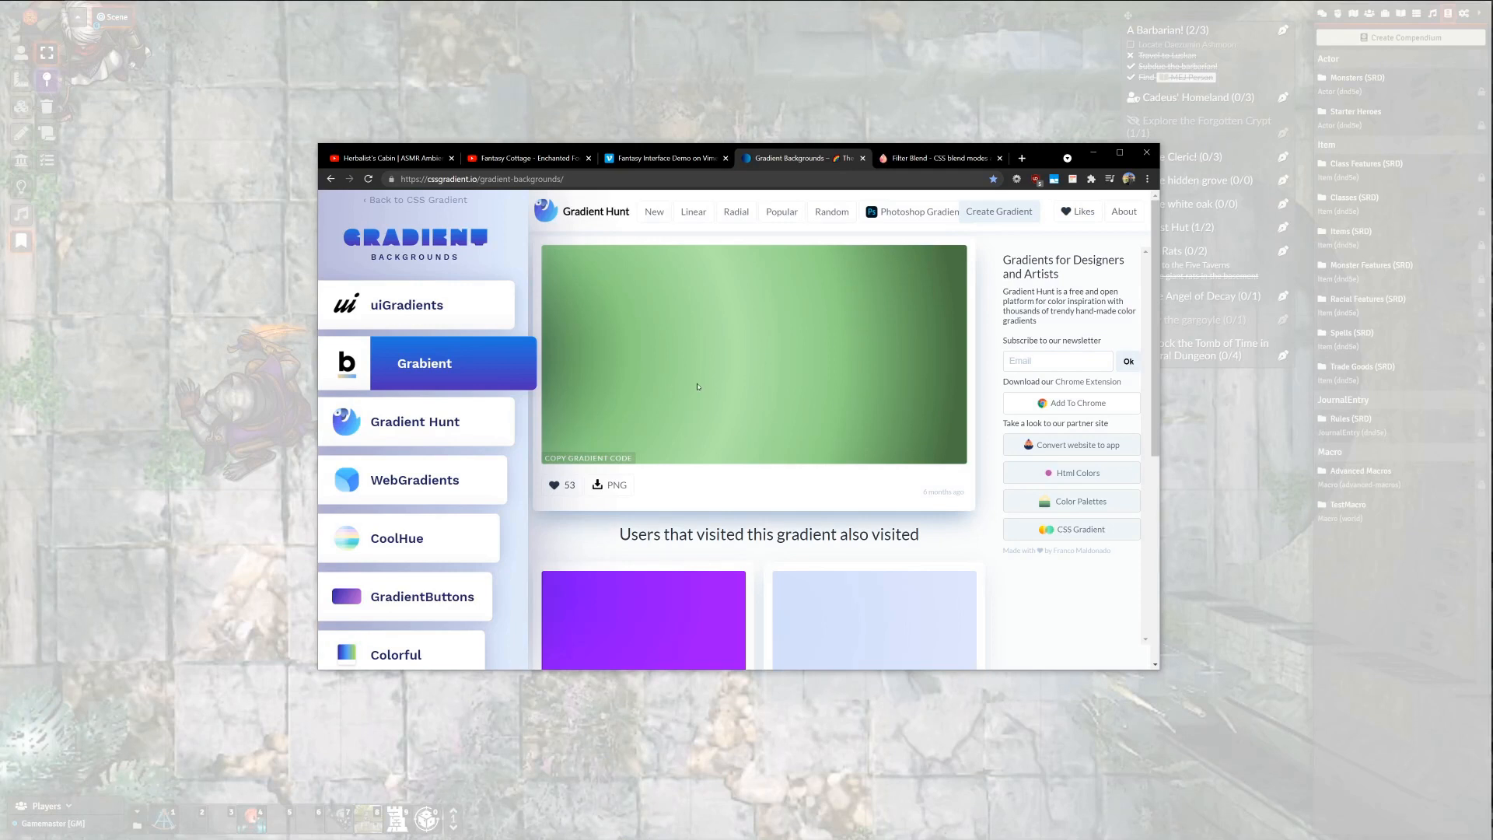
click(599, 459)
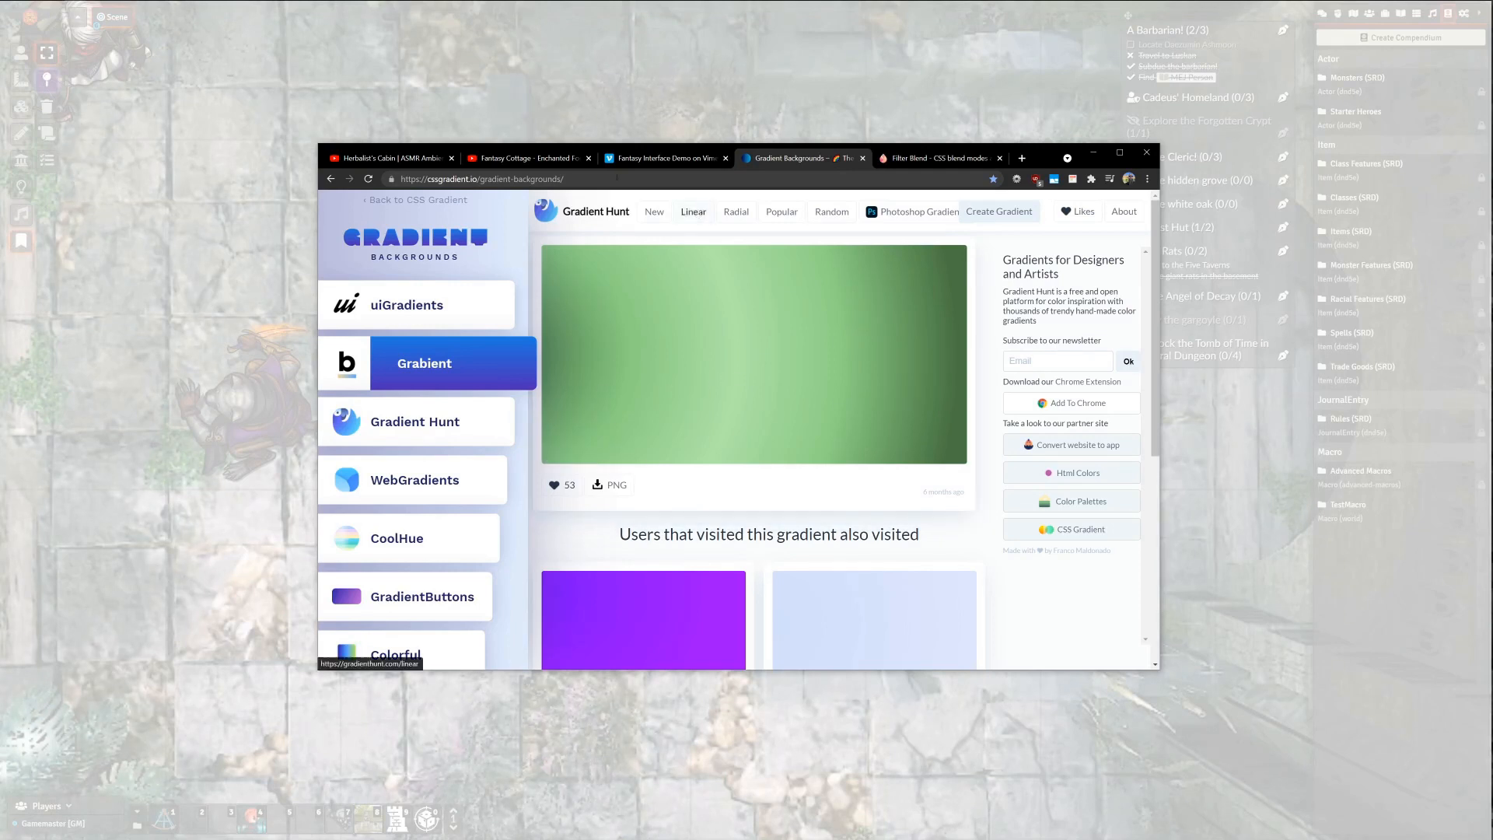
click(597, 100)
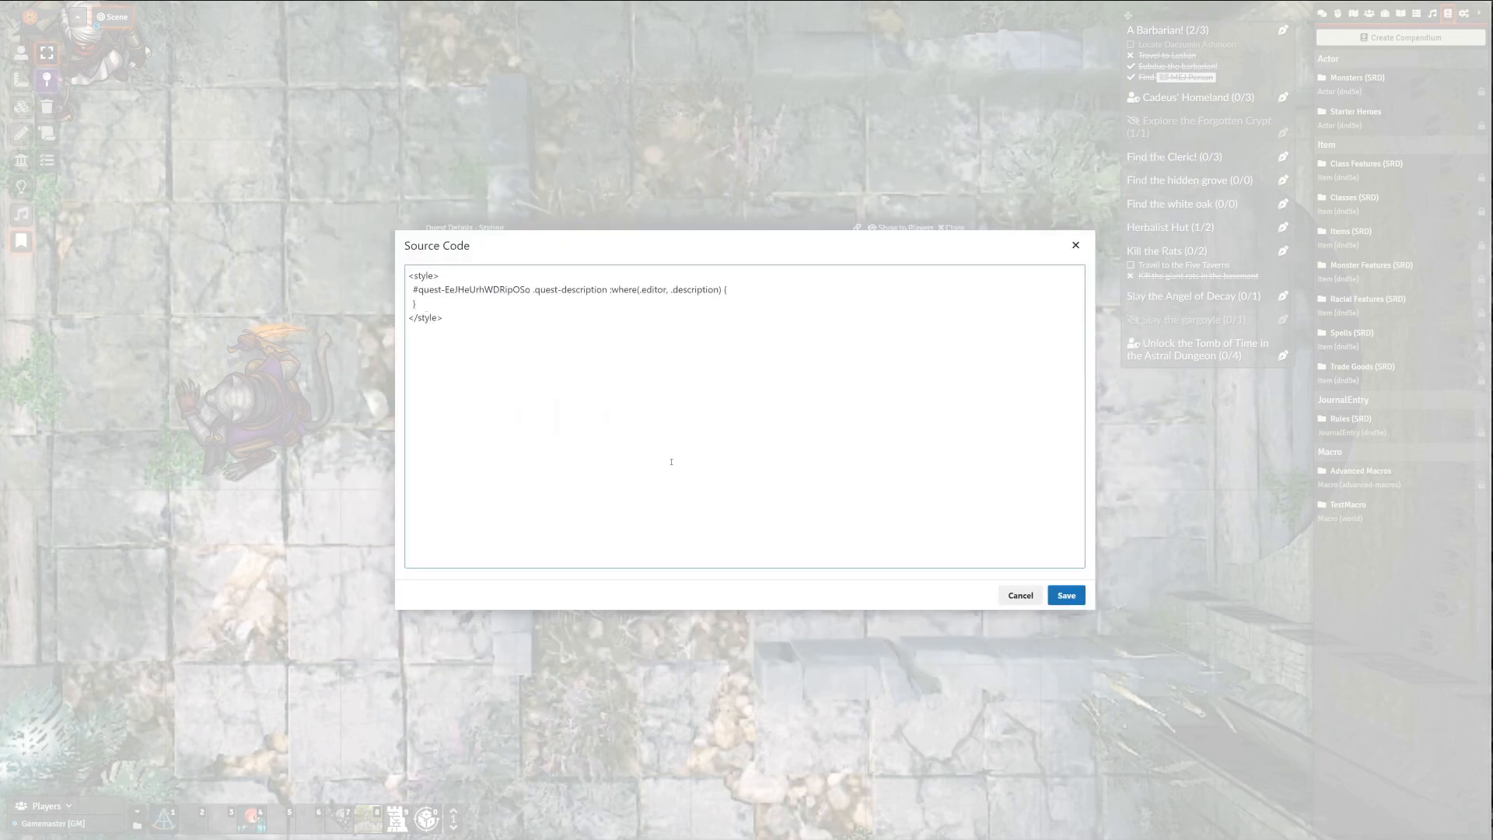
key(Return)
key(ctrl+v)
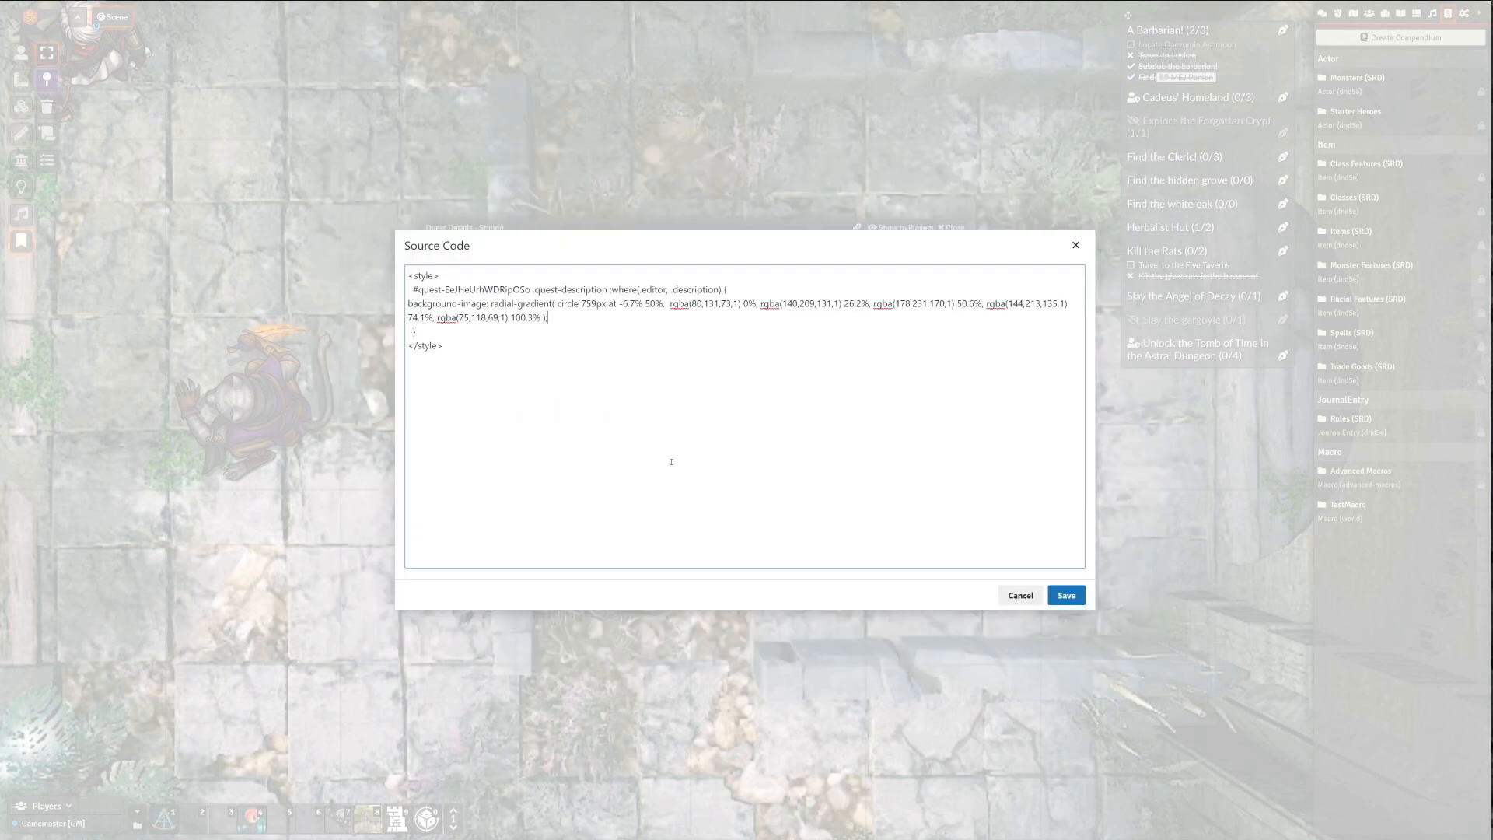
Save the source code and the description of the Styling quest, and close the quest
click(1057, 596)
click(638, 478)
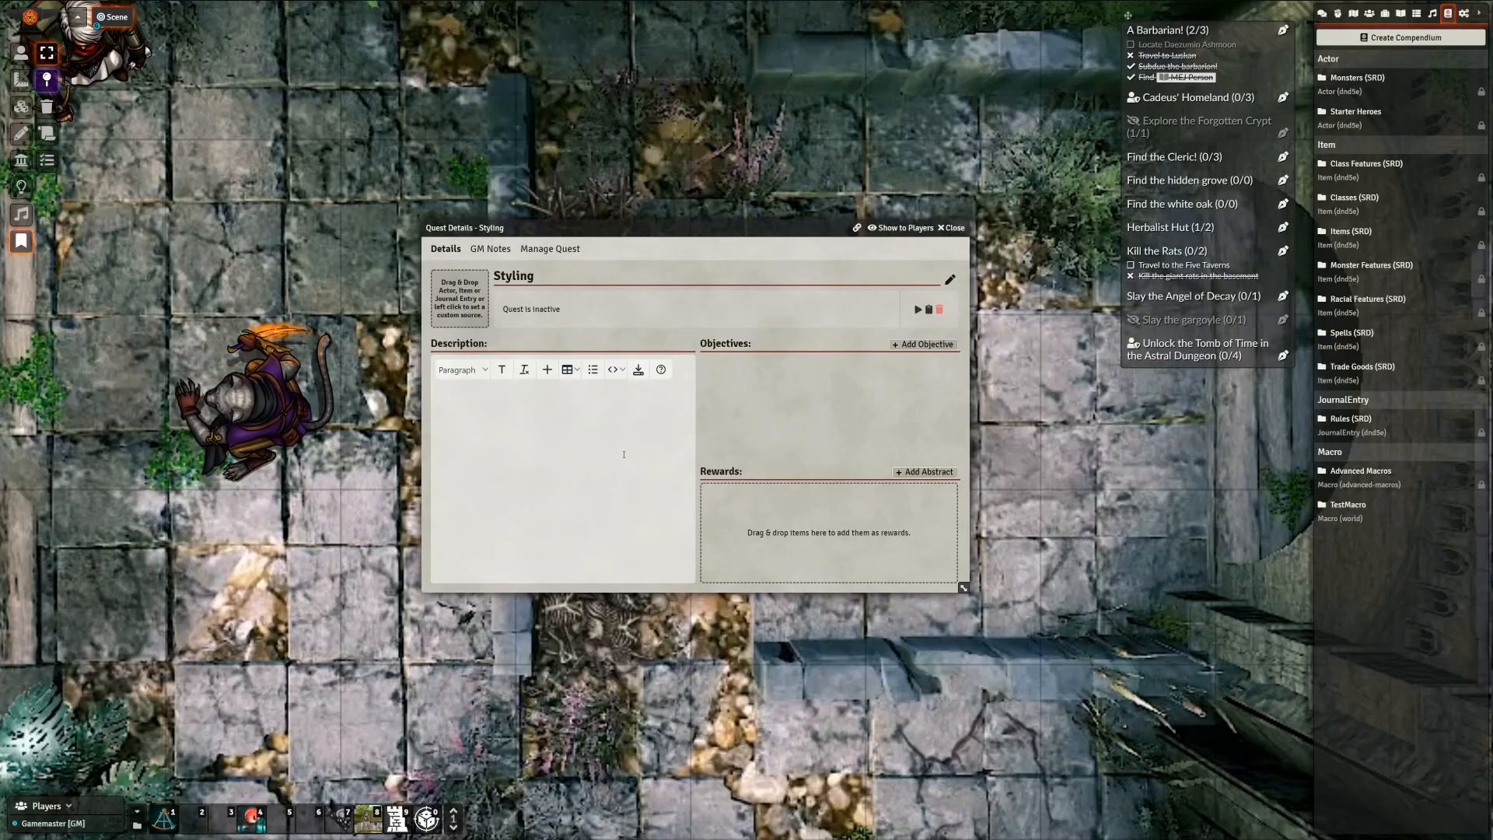
key(ctrl+s)
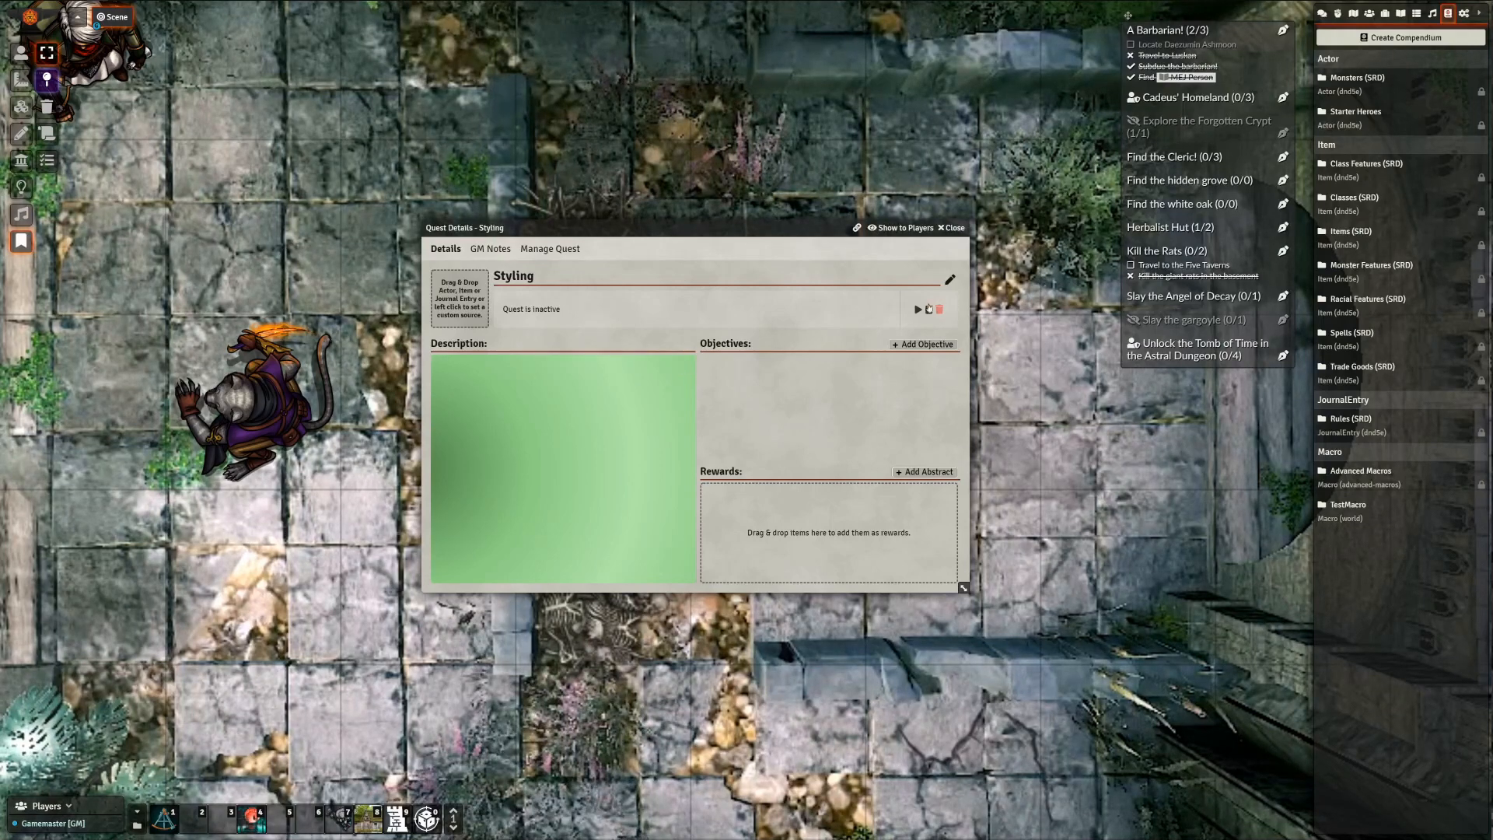
click(952, 227)
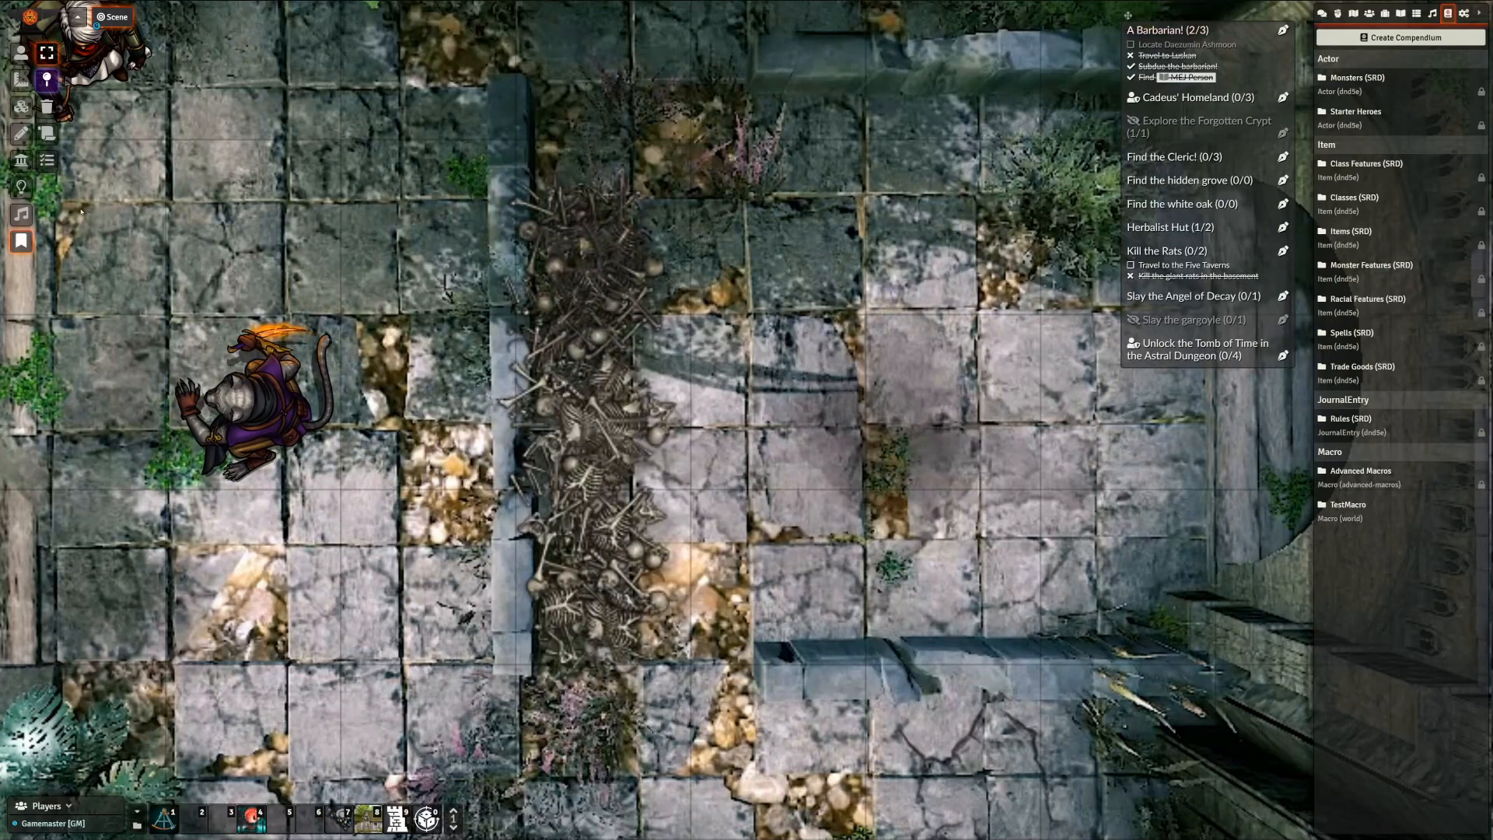
Open the inactive Blend Modes / Background quest from the Quest Log and start editing its description
click(53, 135)
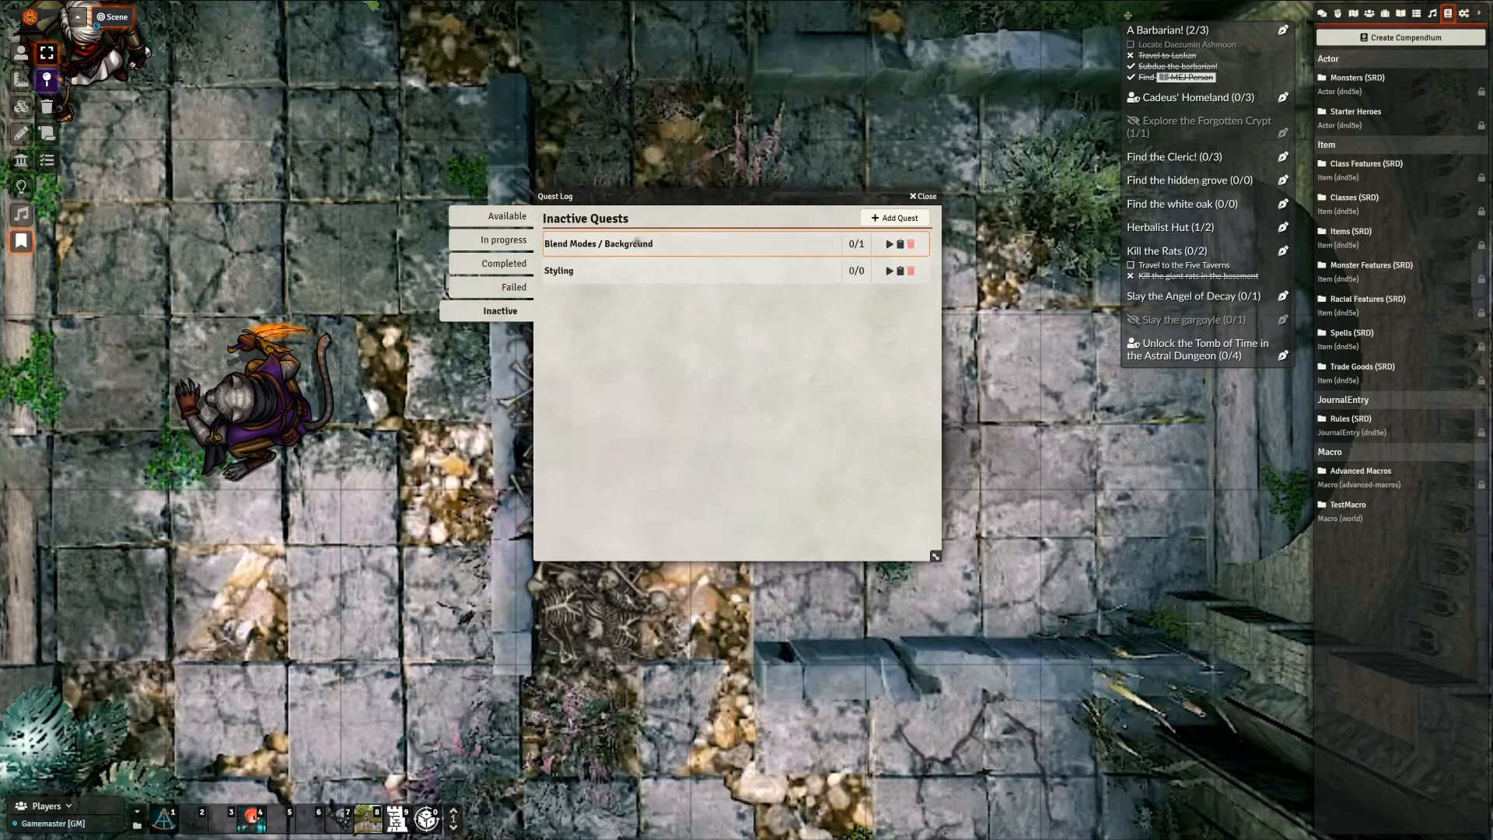
click(791, 252)
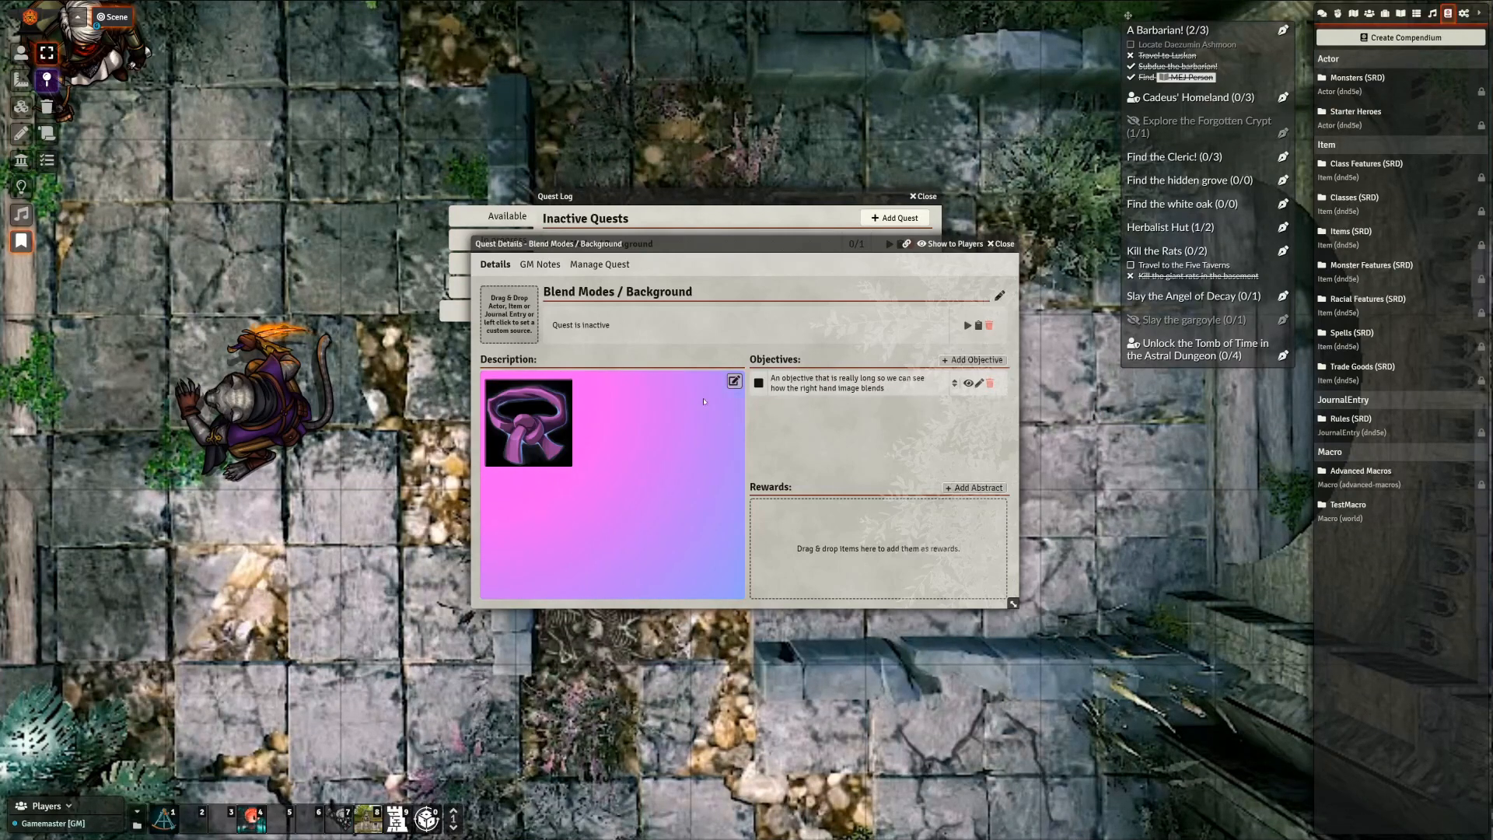
click(733, 383)
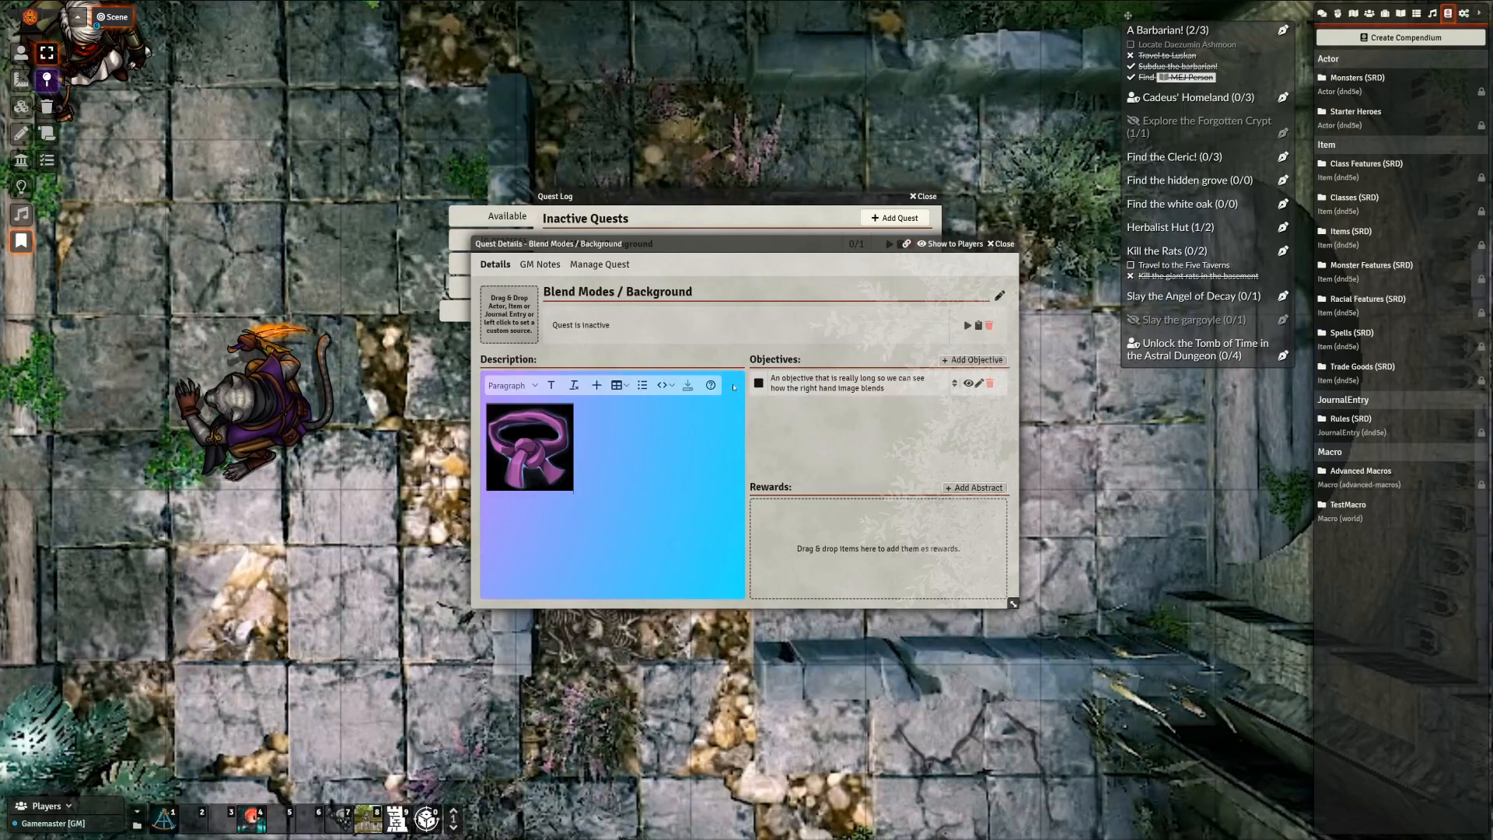
Examine the animated gradient CSS in the description's source code, highlight the quest ID in the first selector, and save the source
click(666, 385)
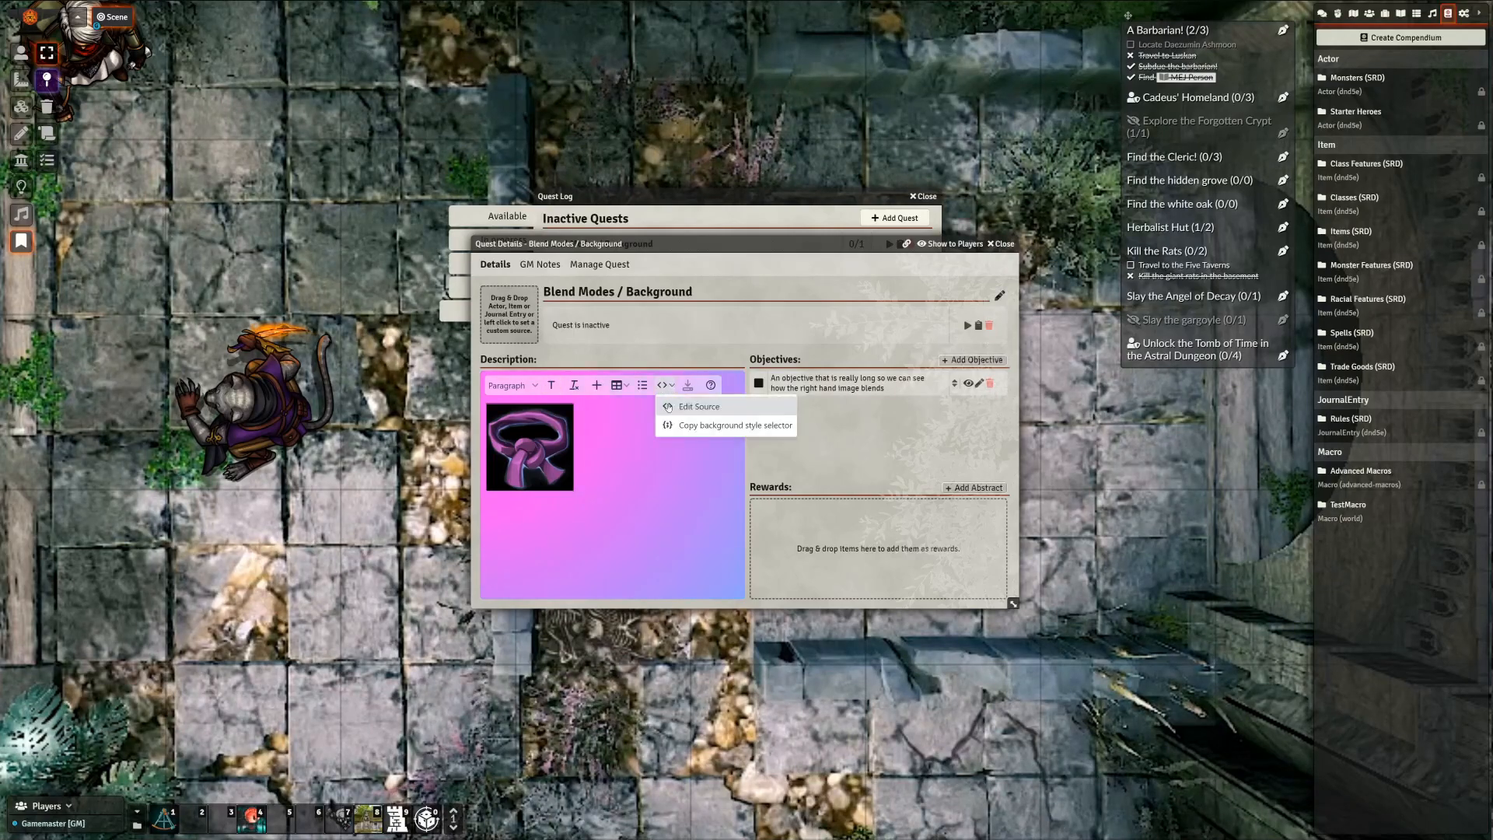
click(668, 406)
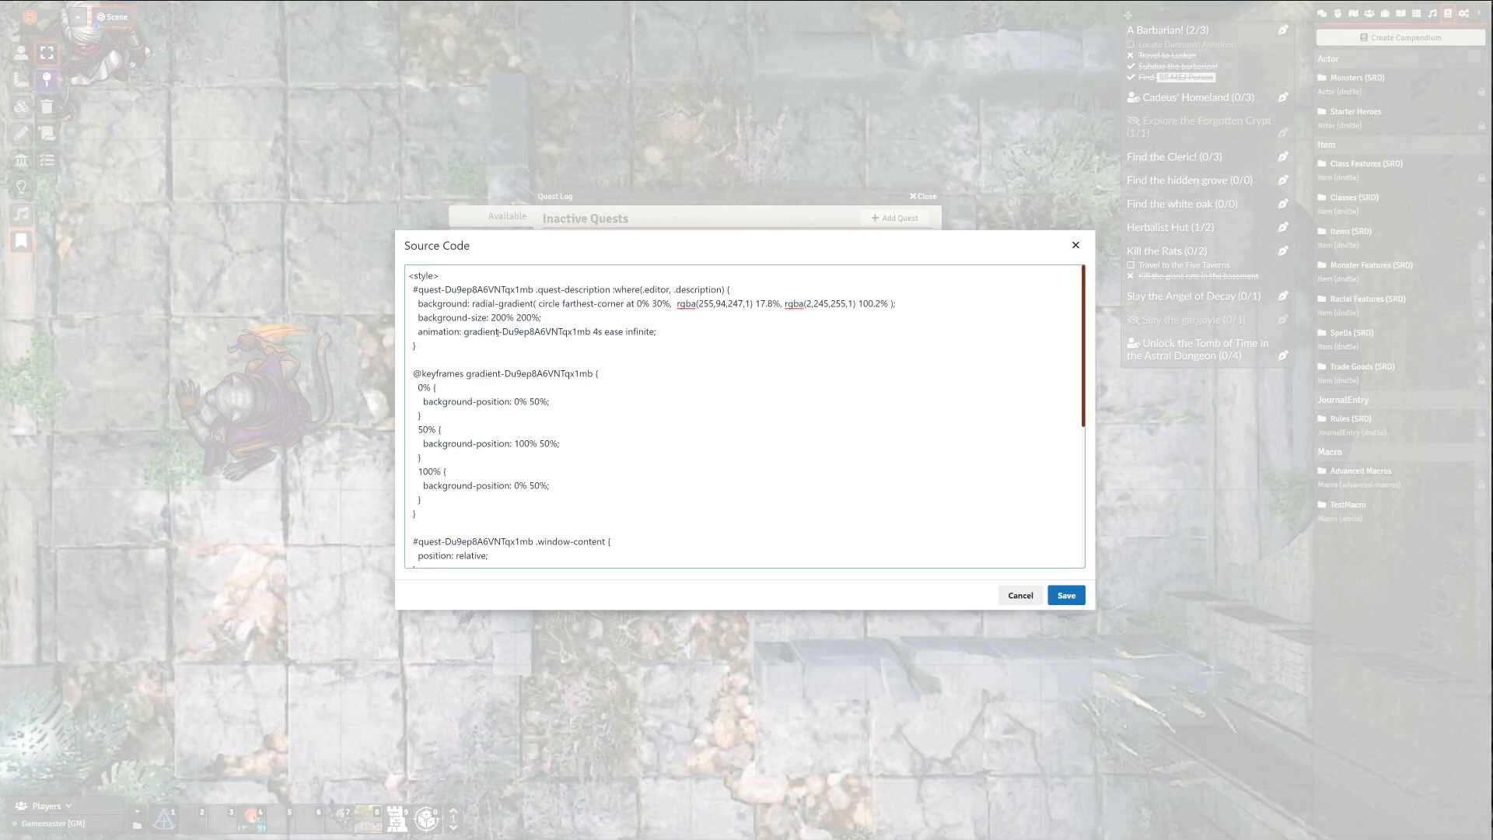
drag(445, 289, 534, 289)
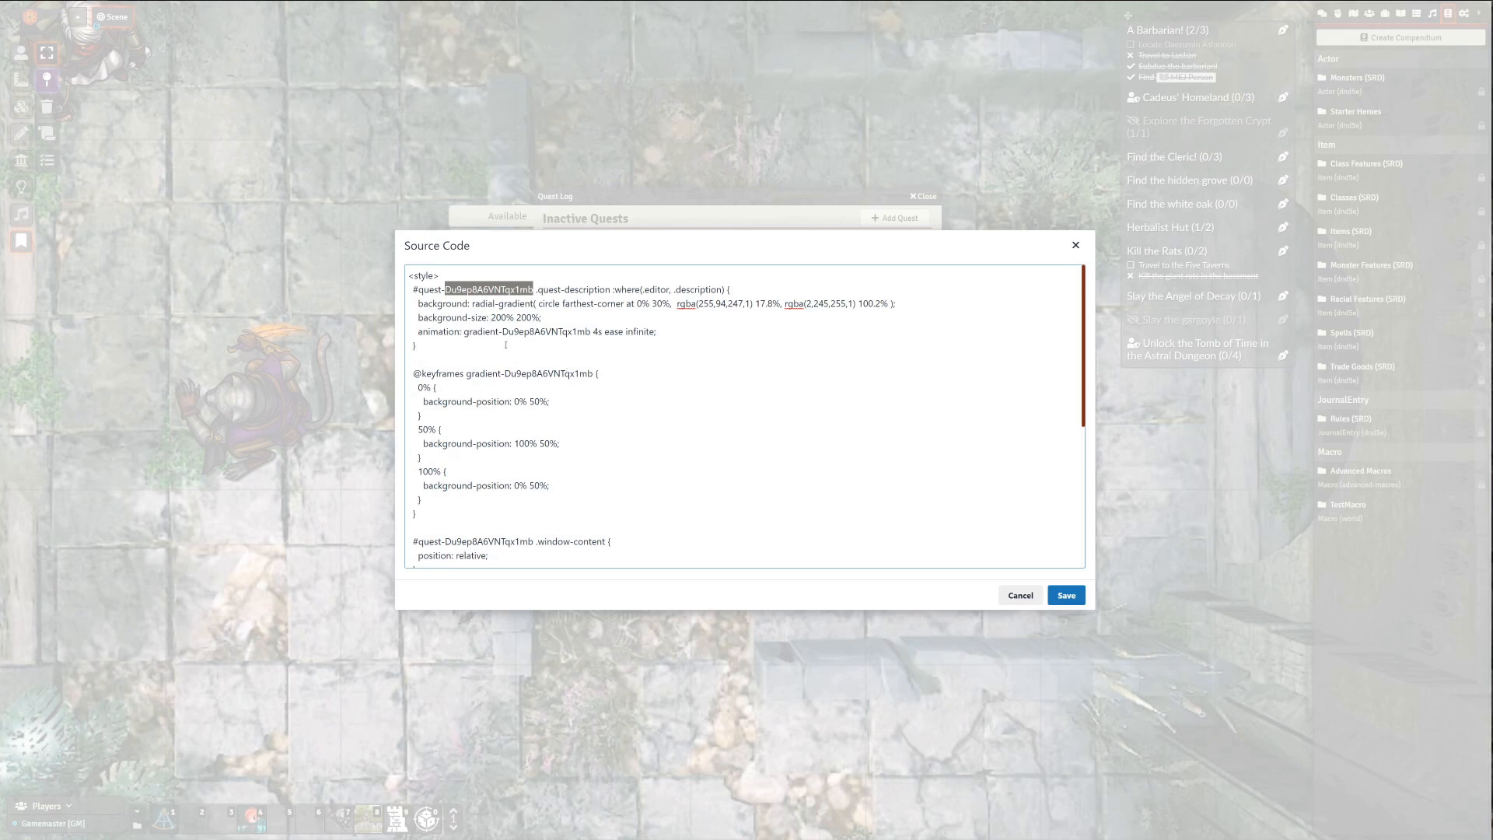
scroll(505, 345, down, 3)
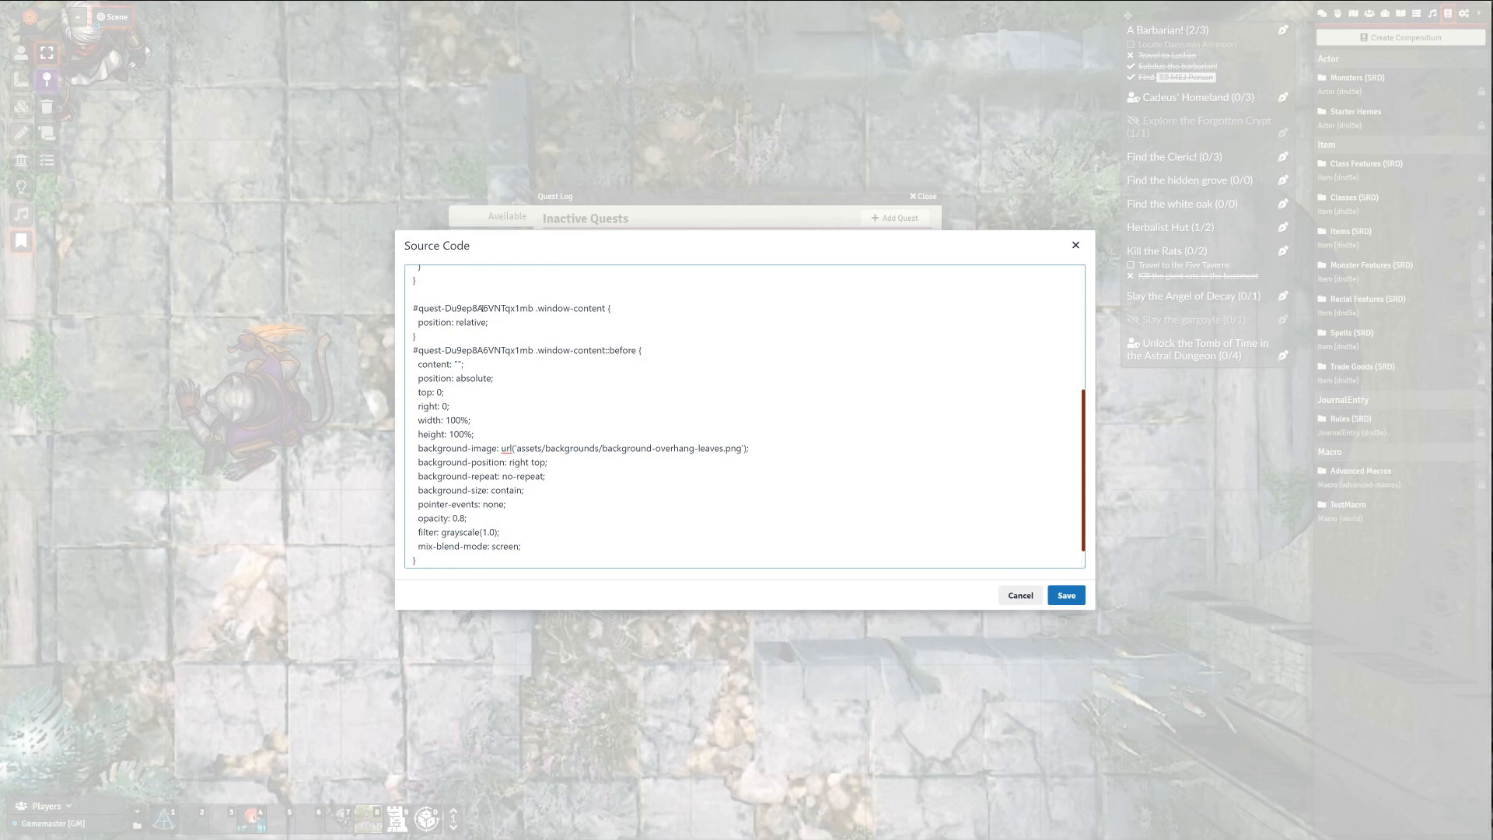
scroll(482, 308, down, 1)
scroll(482, 308, up, 4)
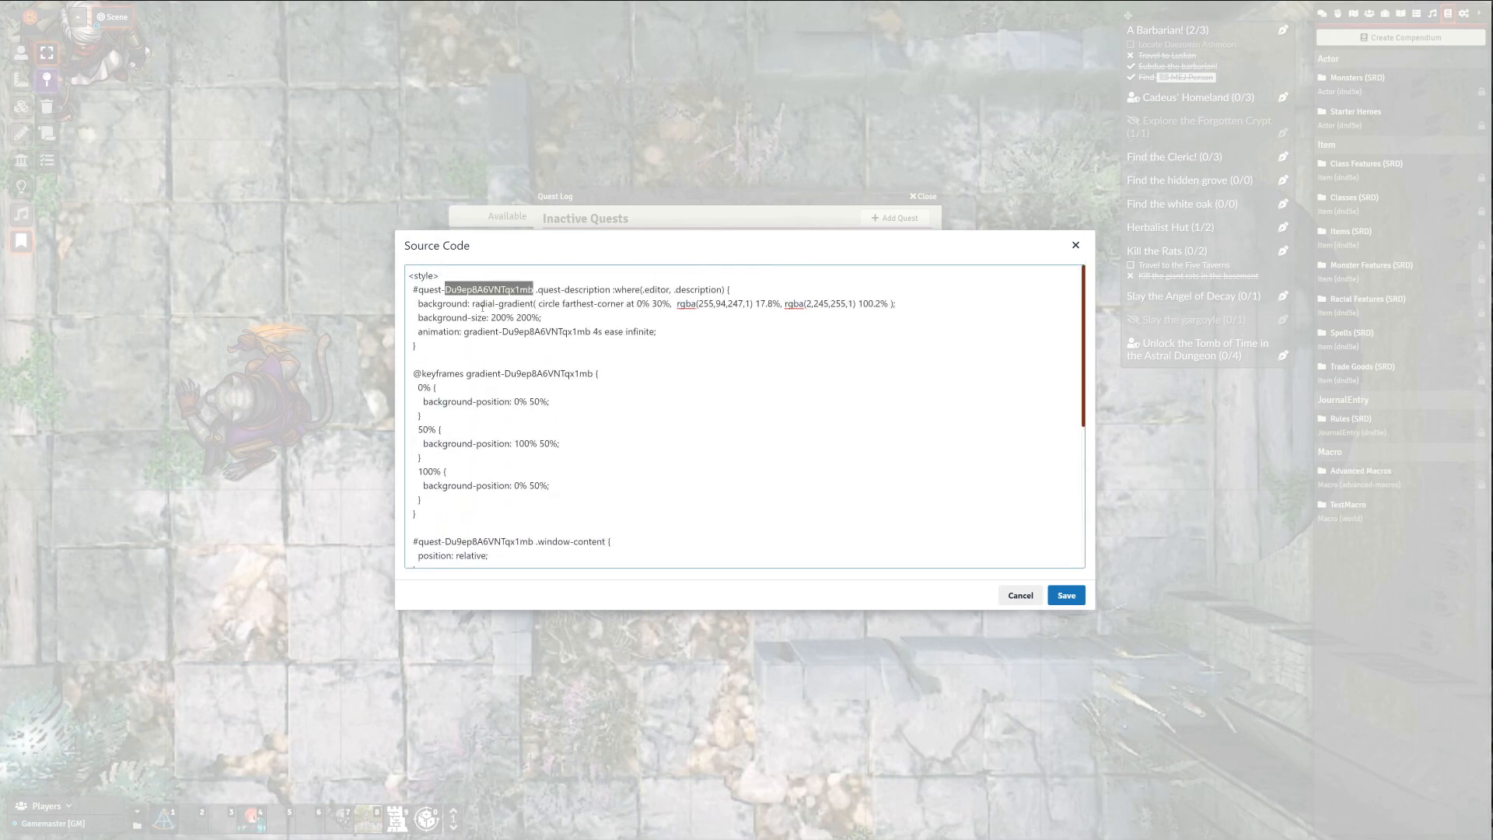
click(1066, 595)
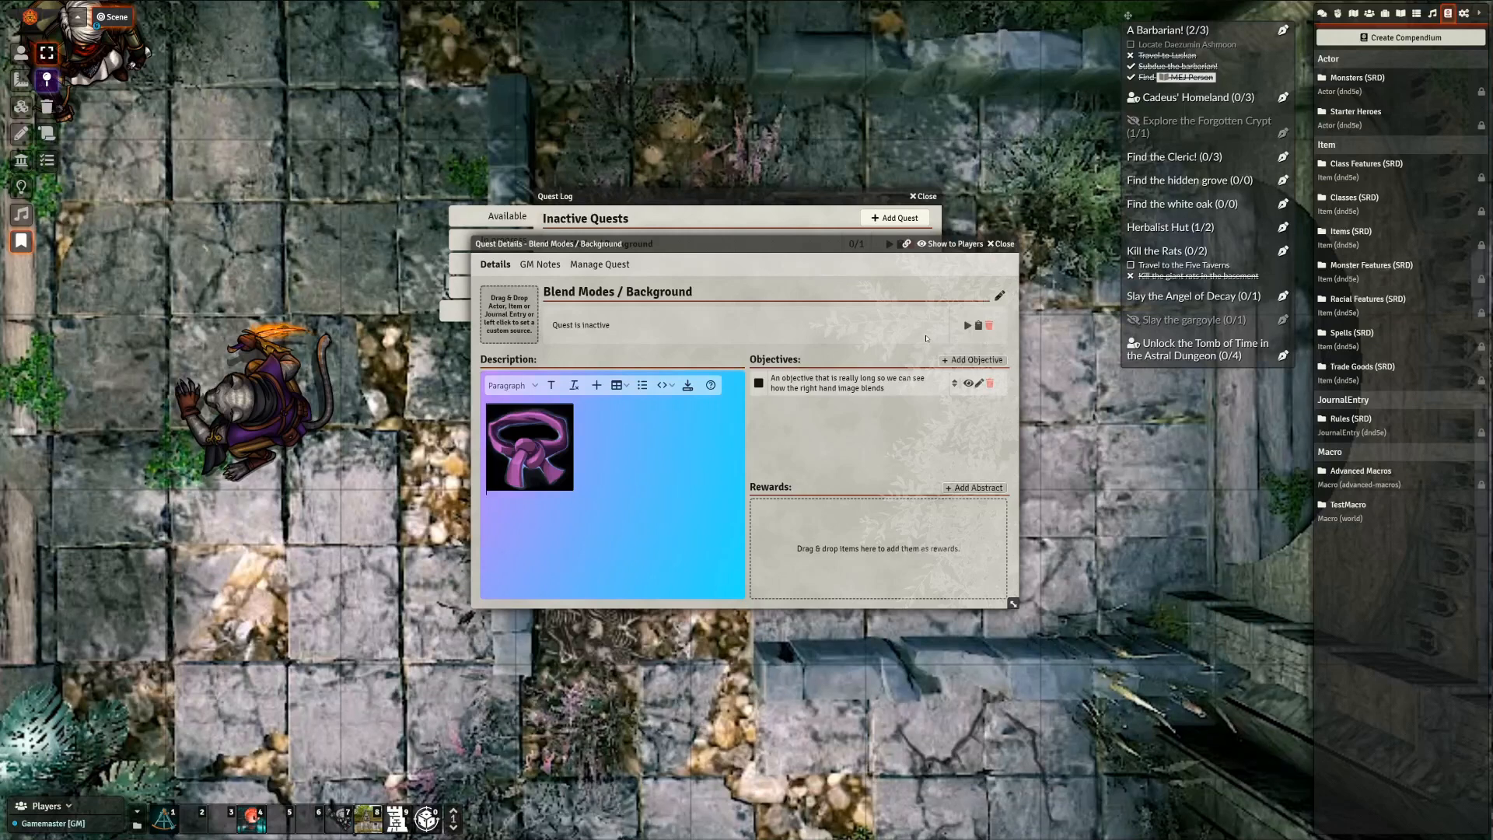
Reopen the description's source code, examine the window-content overlay rules that use background-overhang-leaves.png, and close it
click(662, 387)
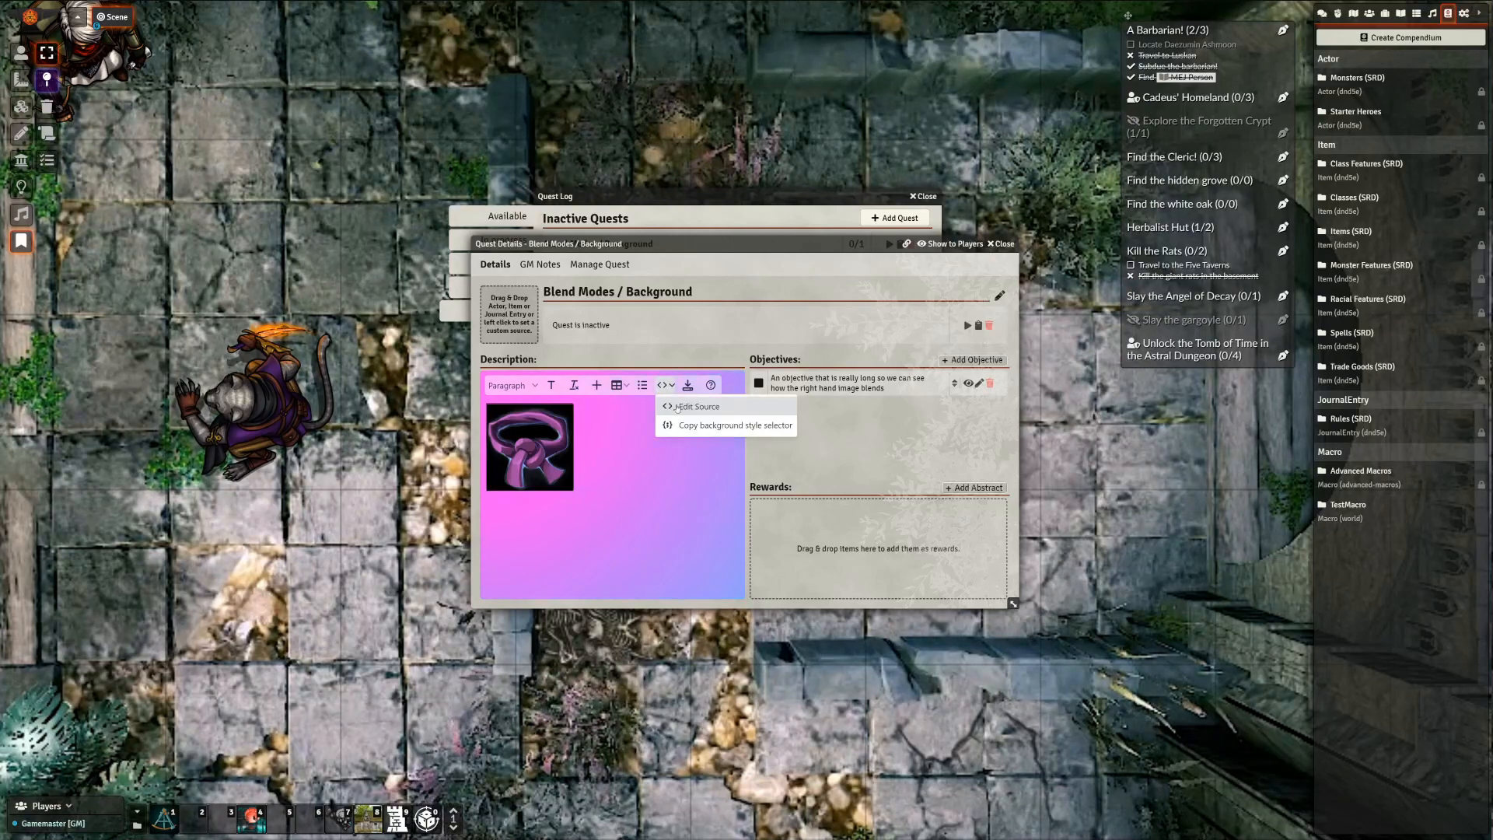
click(680, 407)
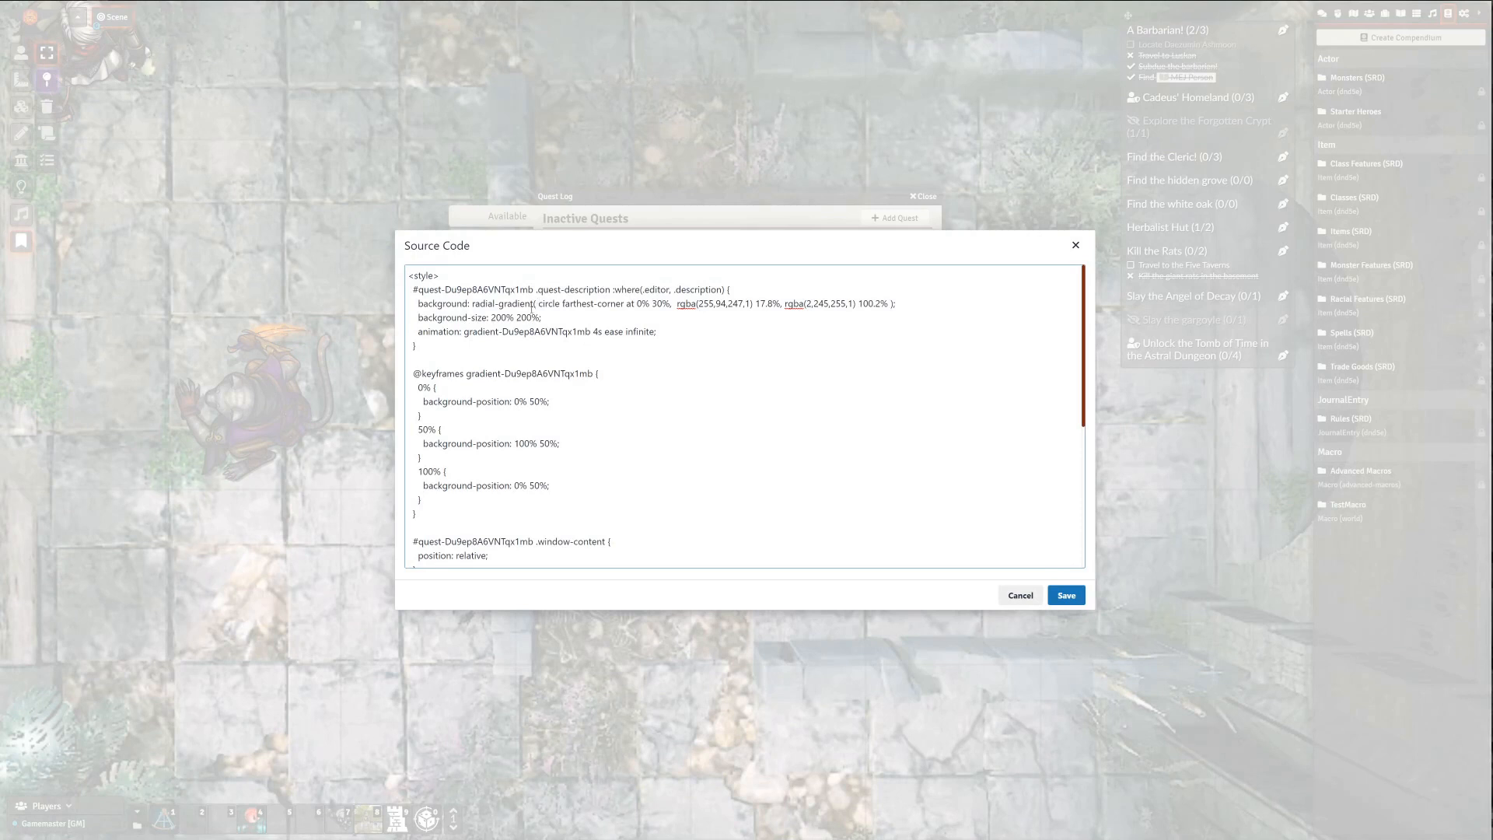
scroll(528, 312, down, 3)
scroll(528, 312, down, 1)
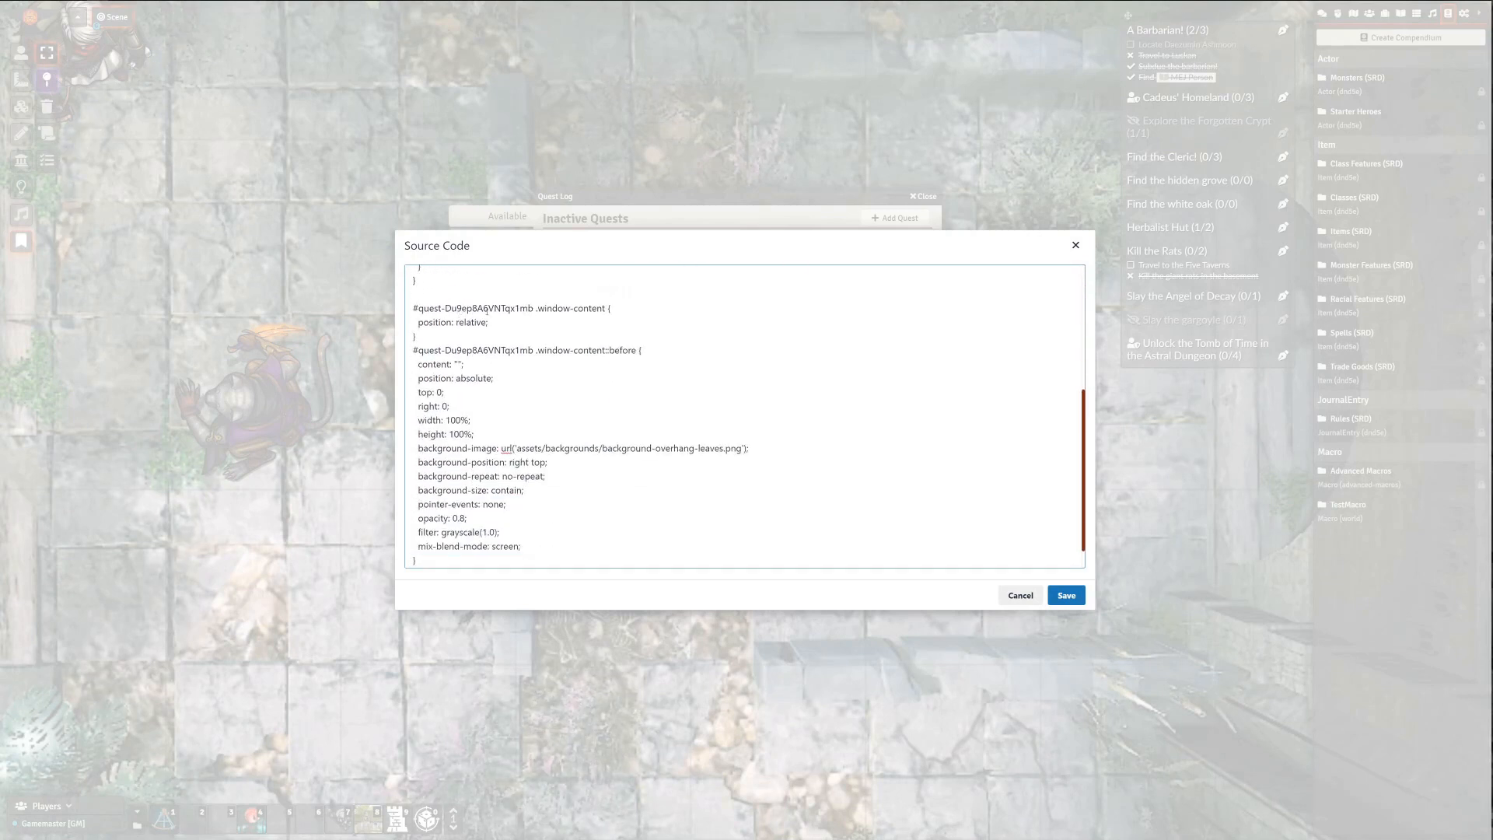
scroll(564, 340, down, 1)
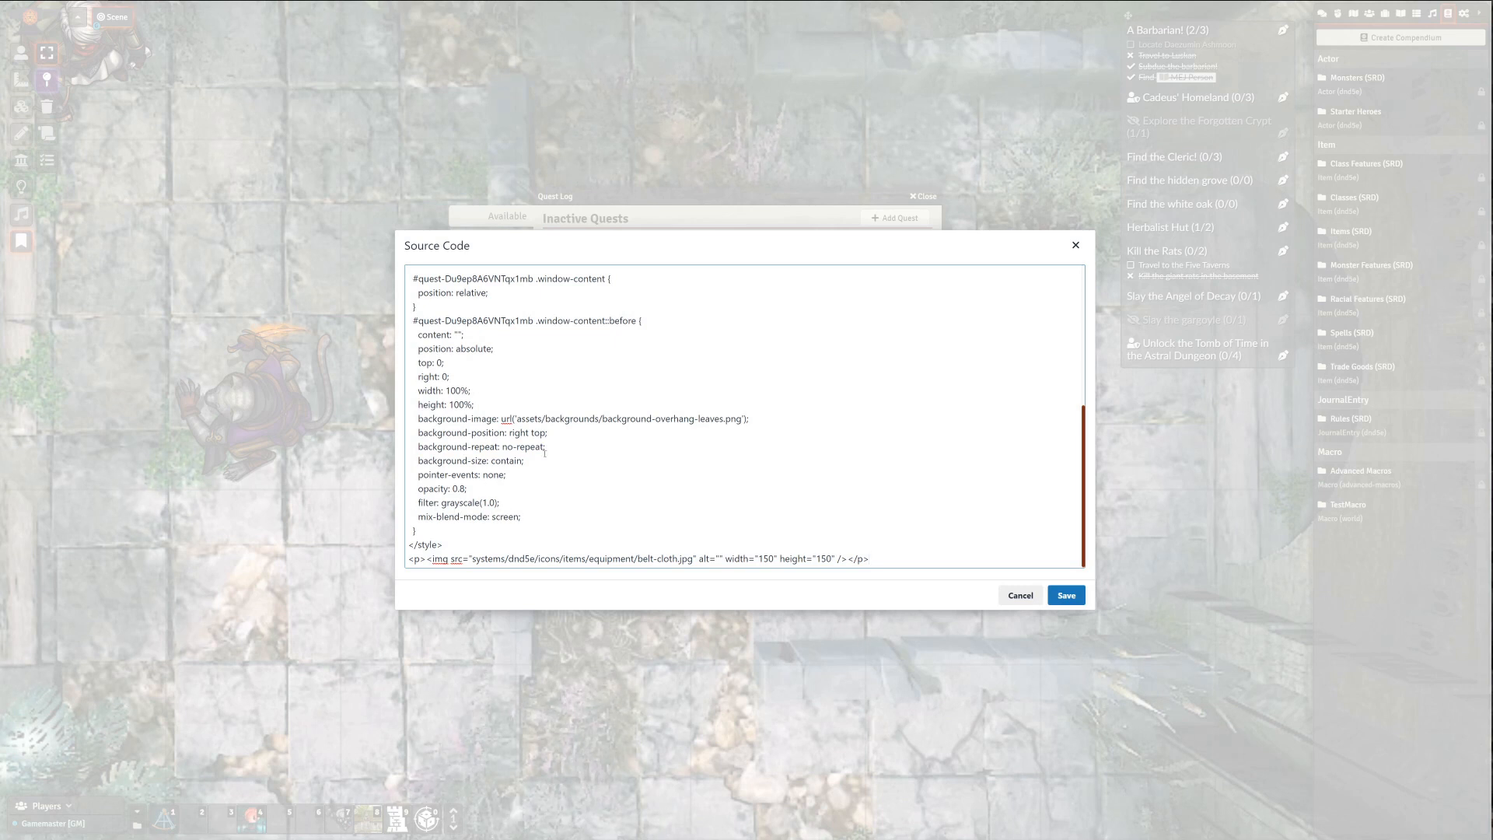
click(1073, 246)
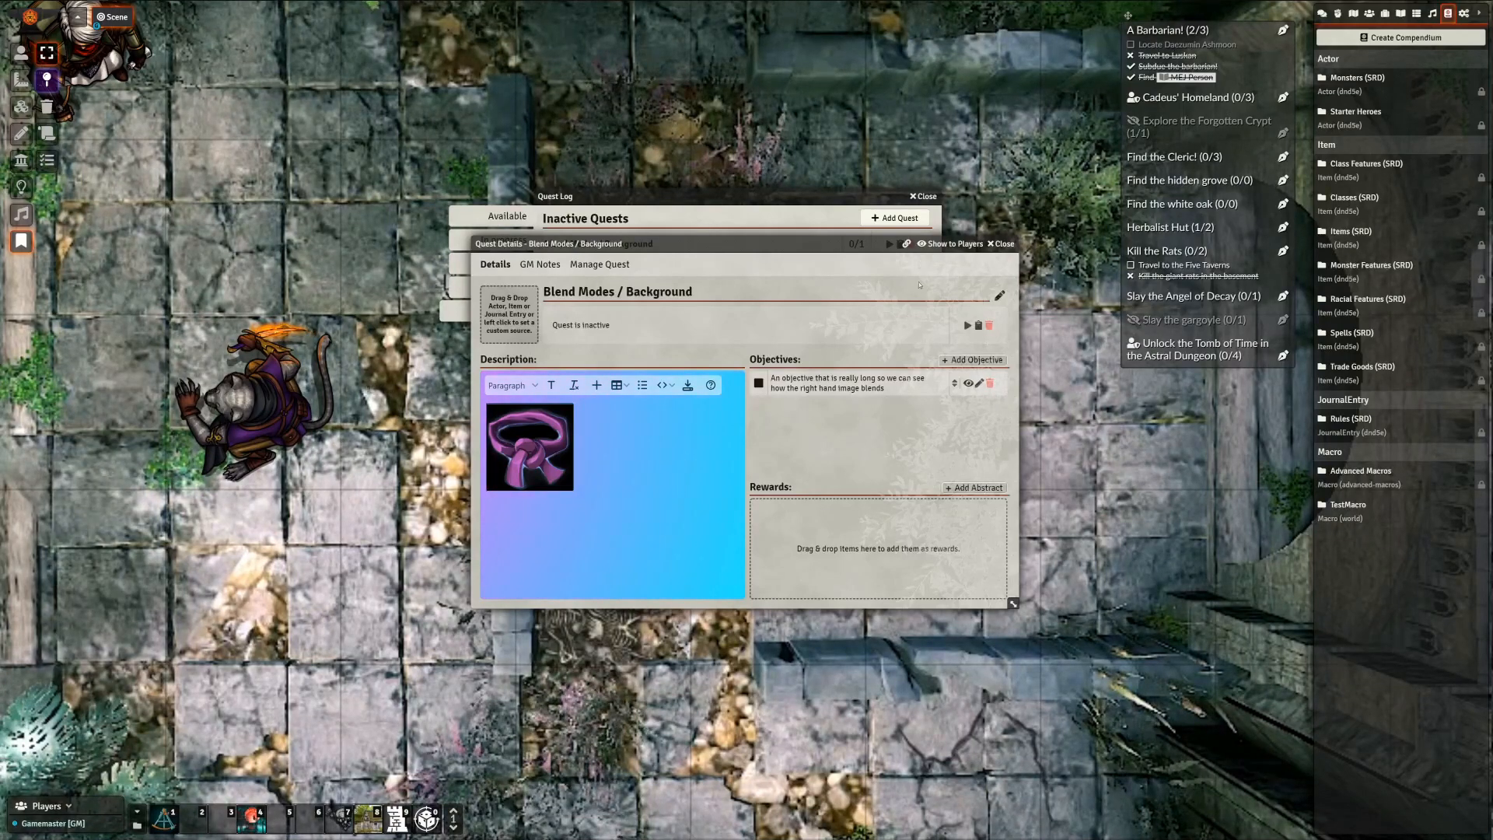
Review the whole description source again, from the opening style tag and gradient keyframes to the belt-cloth image, and leave without saving
click(661, 385)
click(691, 401)
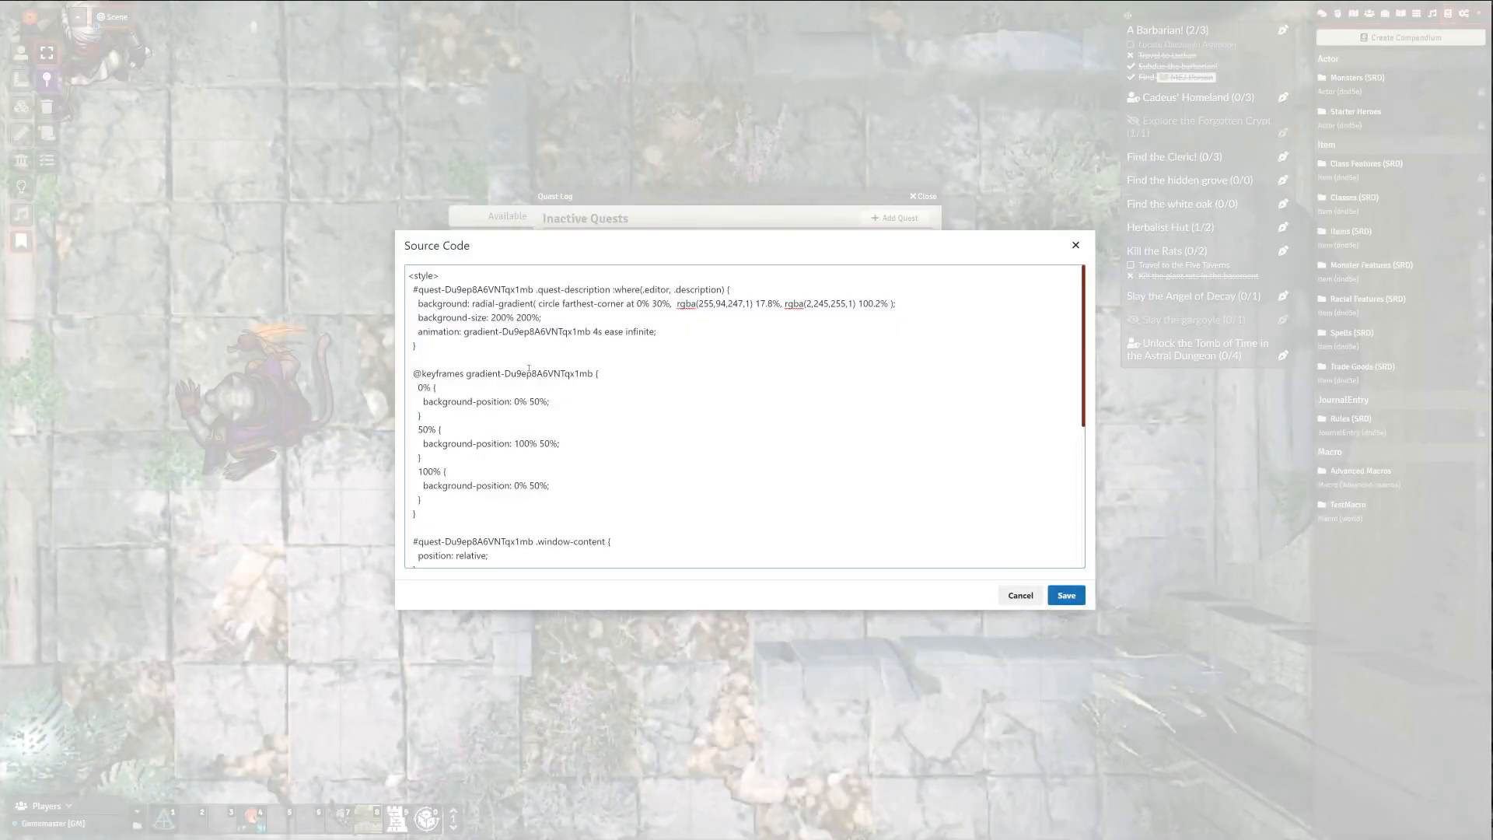
scroll(554, 334, down, 5)
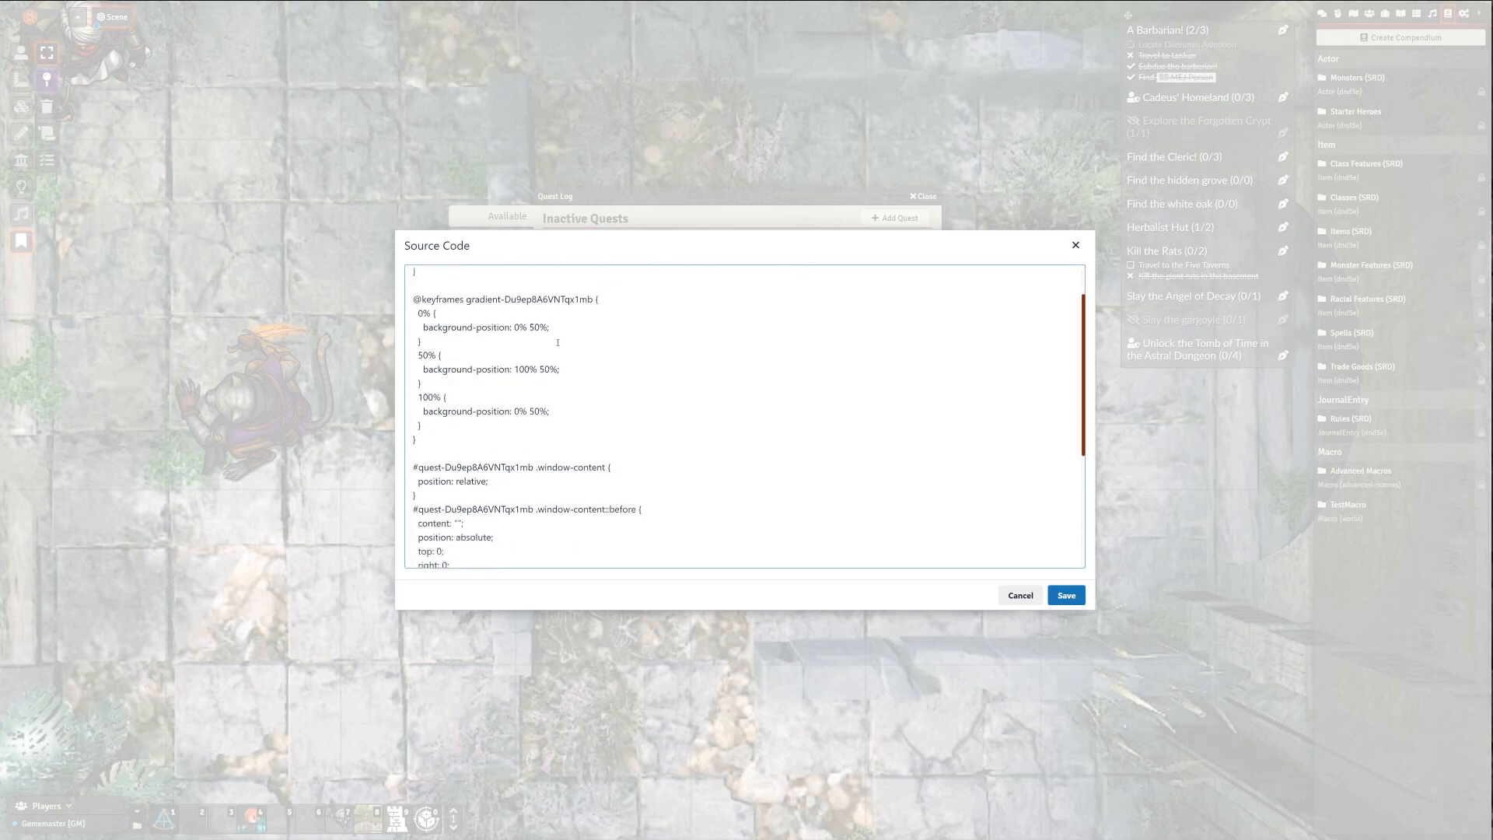
scroll(549, 350, up, 5)
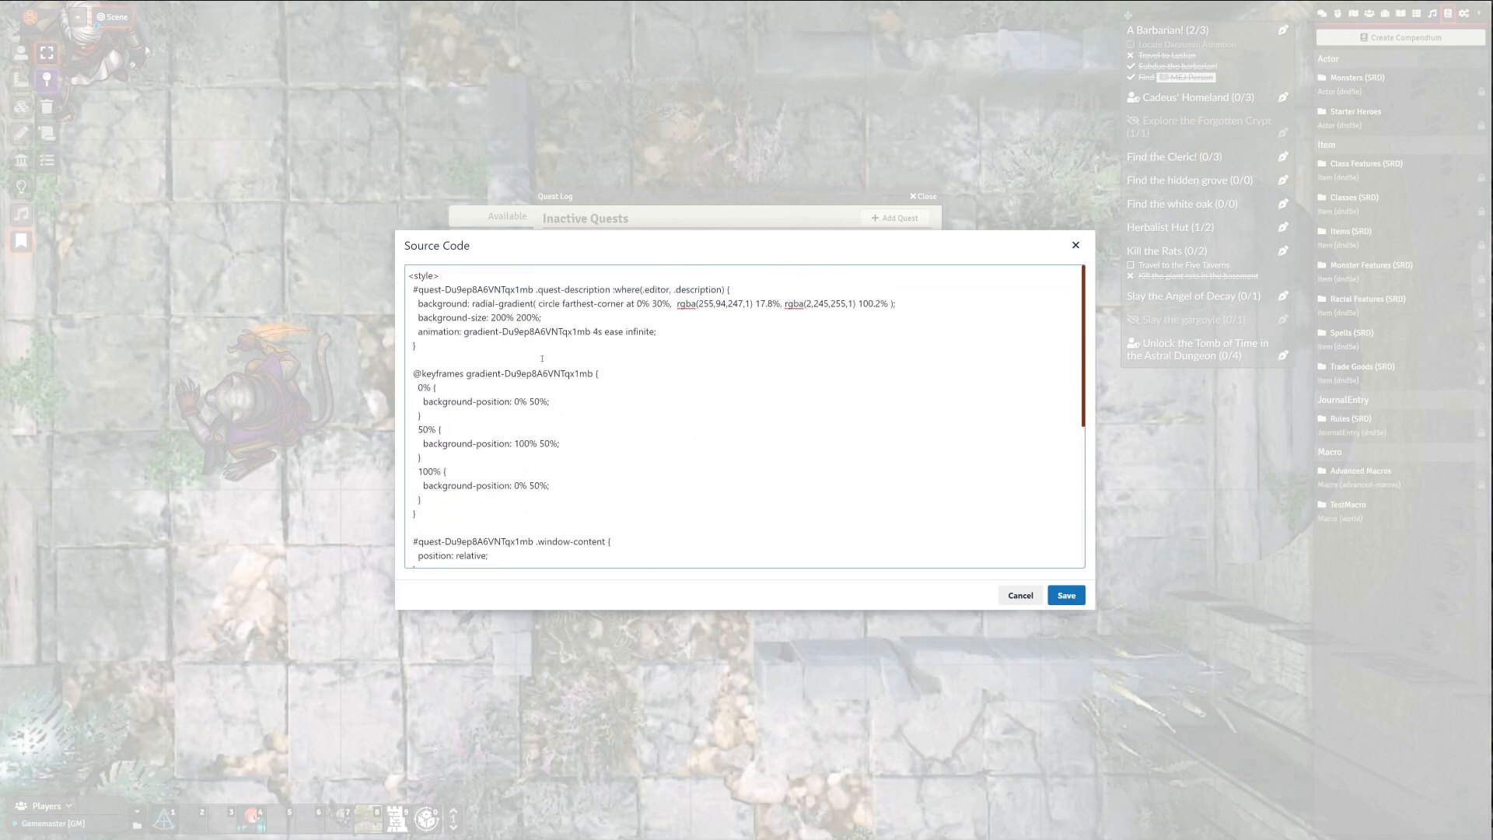
scroll(542, 359, down, 5)
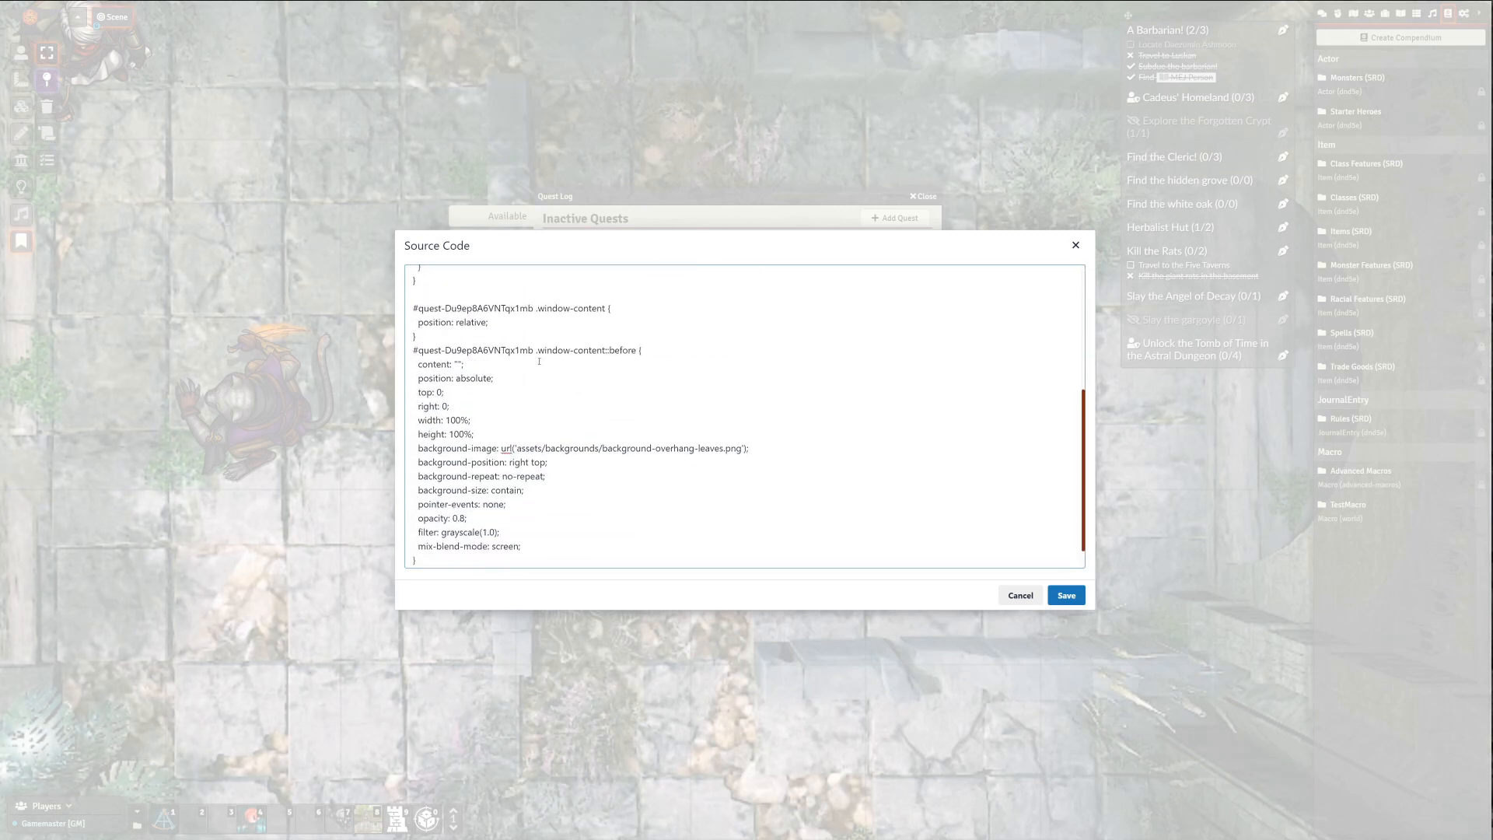
scroll(539, 381, down, 1)
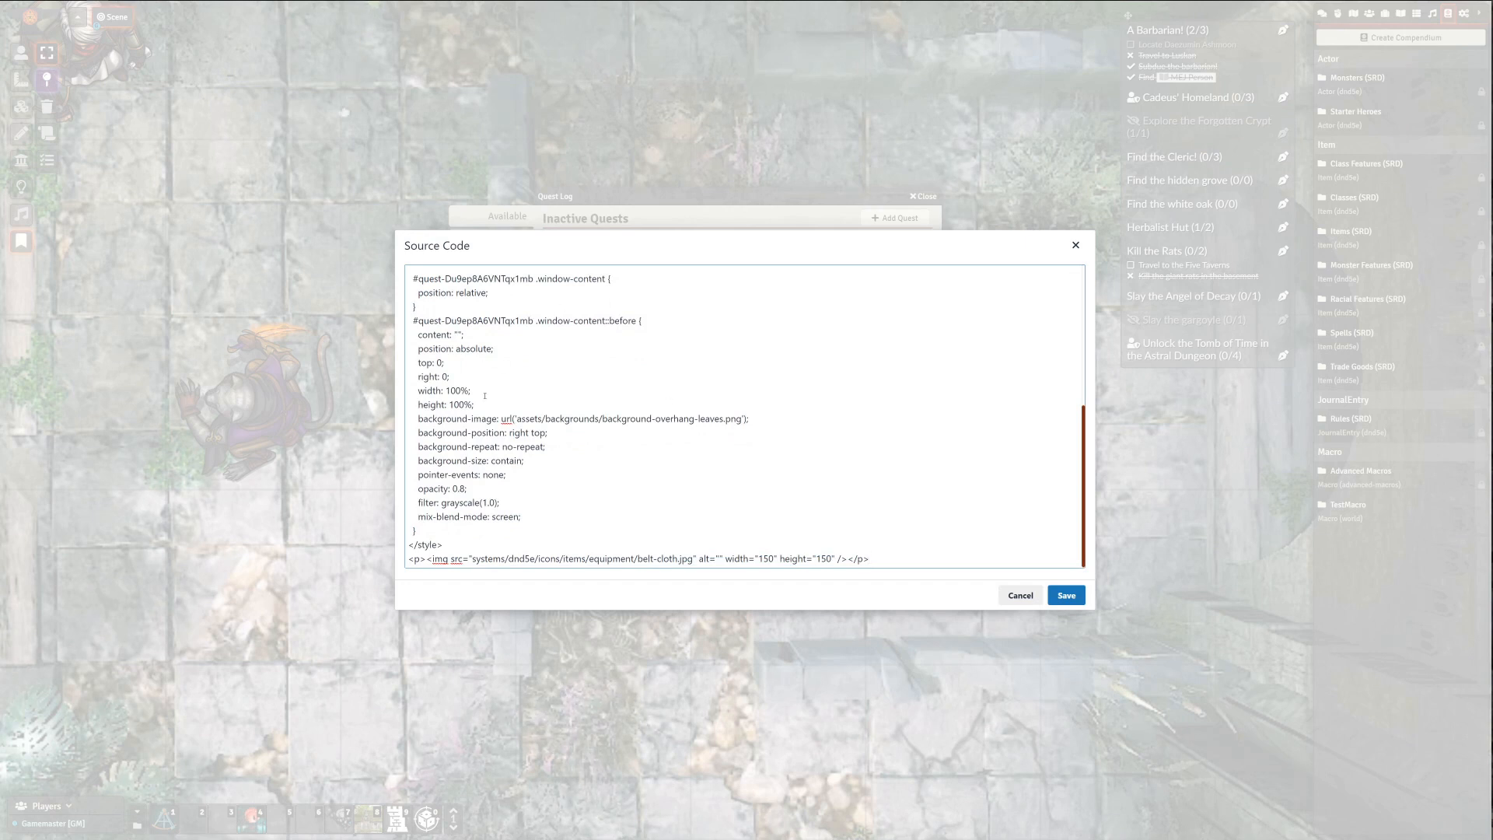
scroll(486, 395, up, 6)
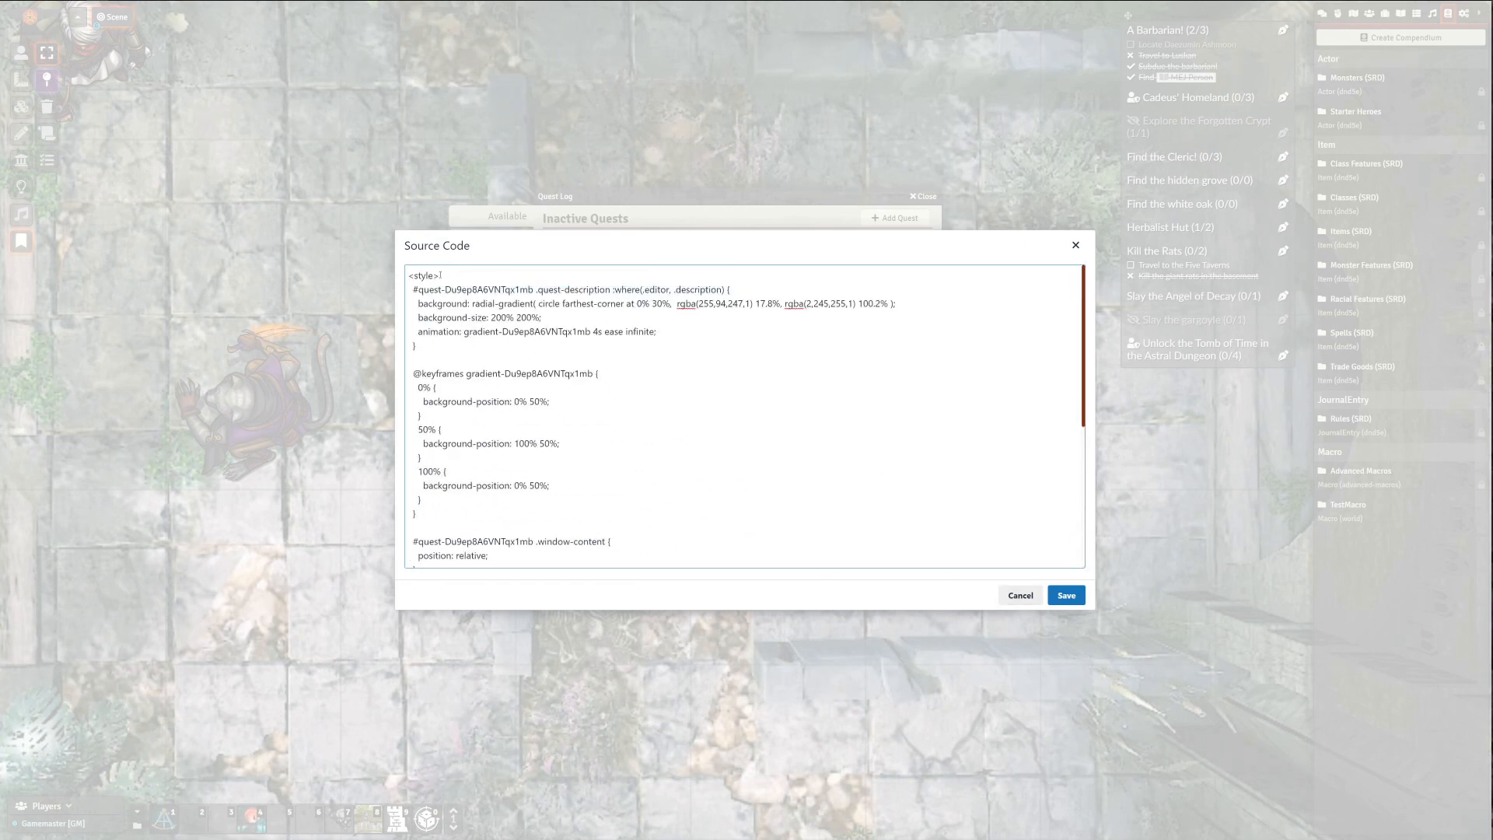
scroll(447, 360, down, 6)
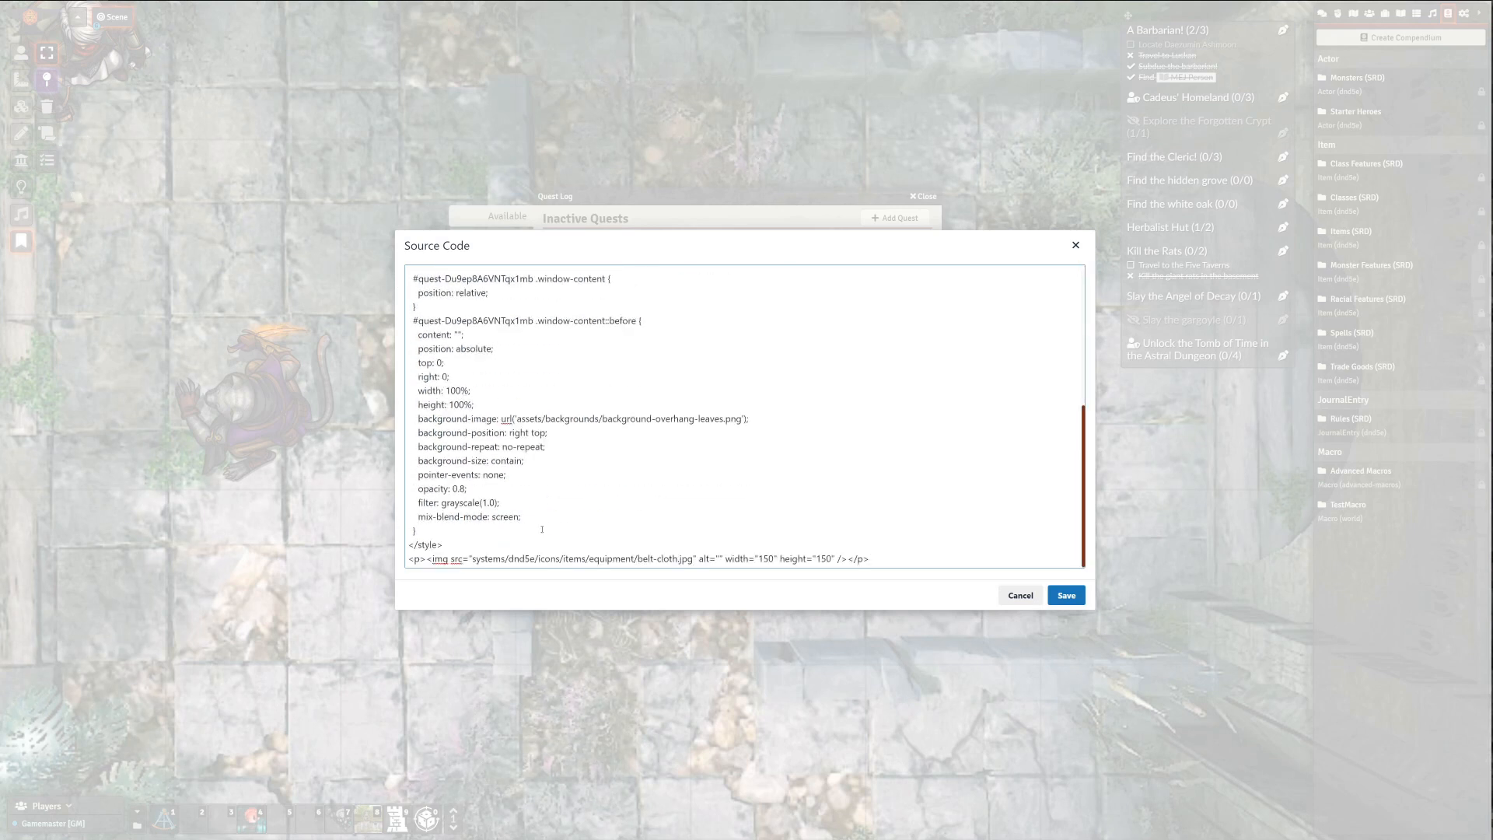
click(1006, 596)
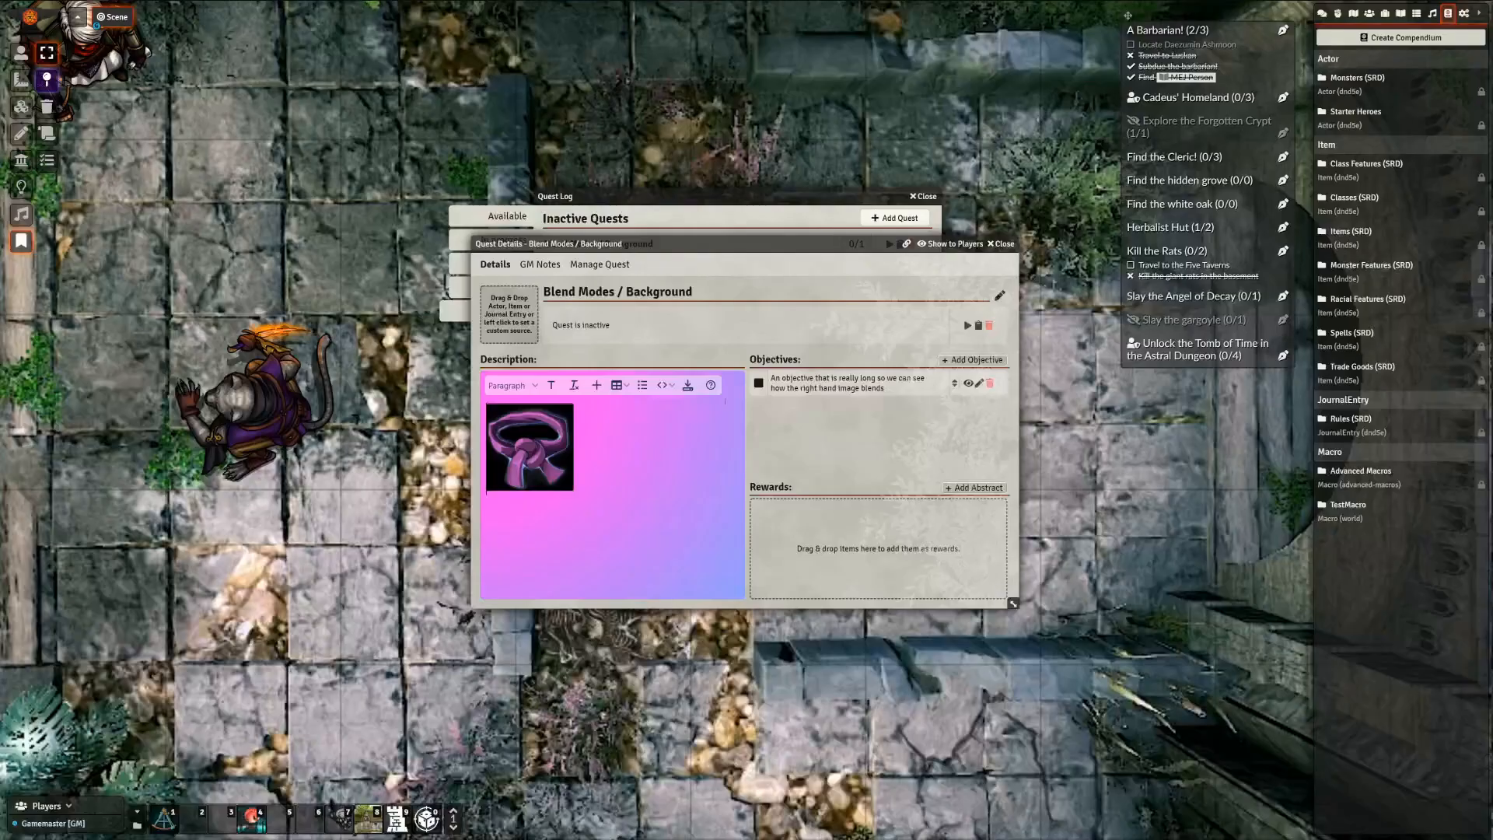
Browse the description editor's style options, including Blend Mode, Border, Filters and Margin, and leave without applying one
drag(646, 244, 704, 268)
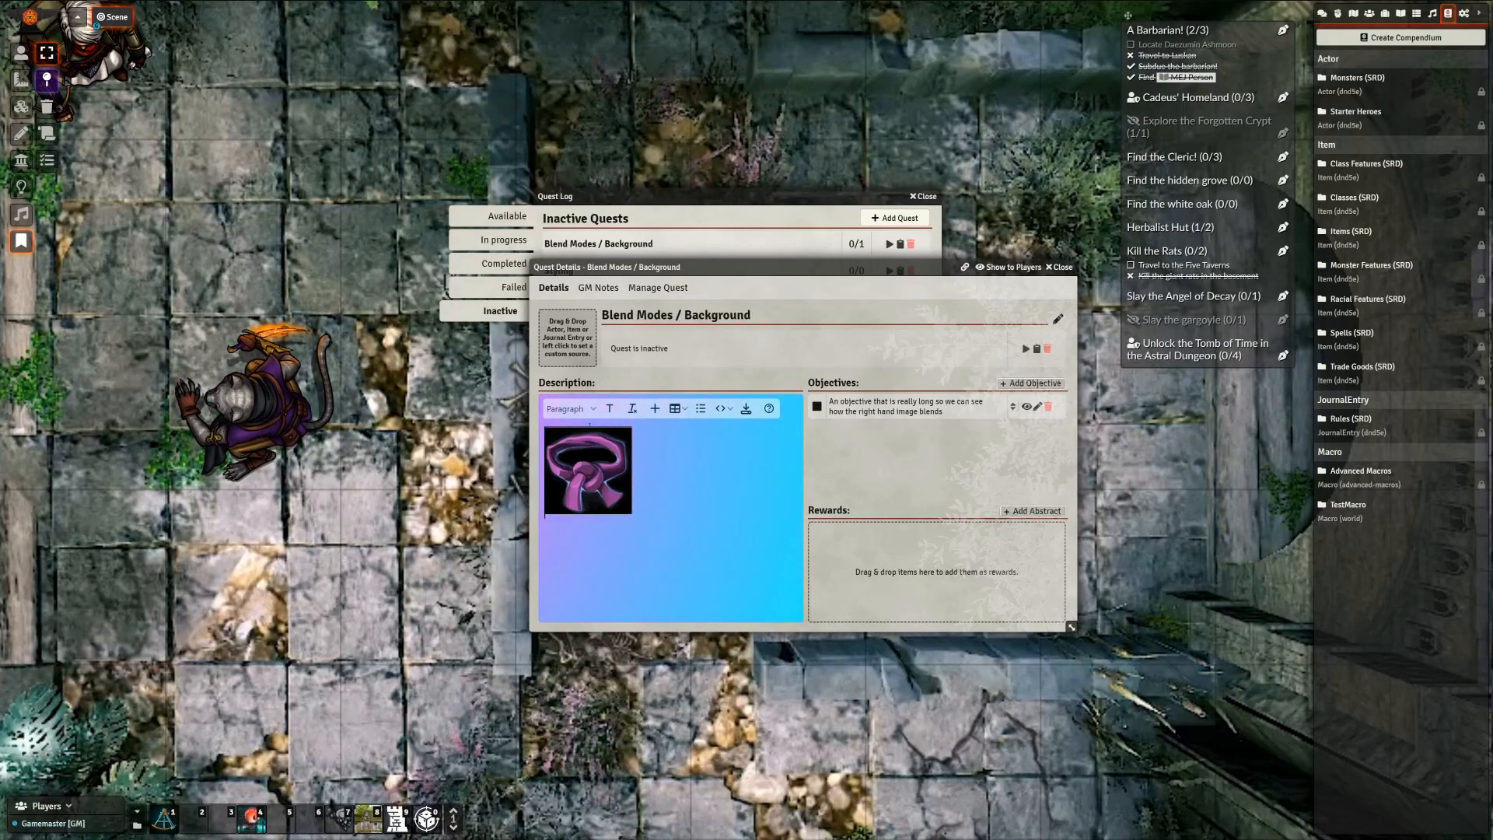
click(568, 408)
mouse_move(564, 531)
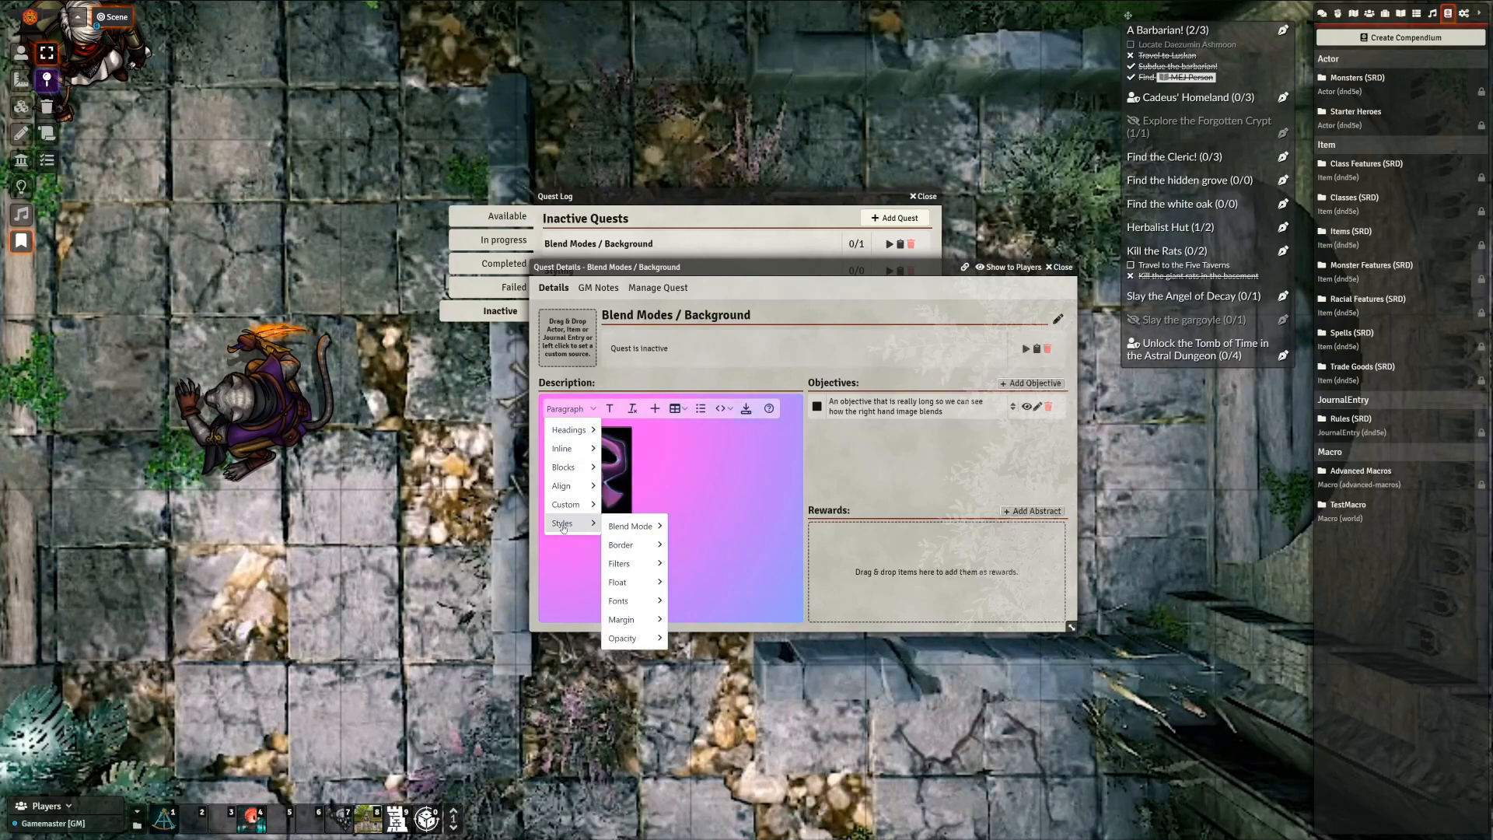
mouse_move(640, 534)
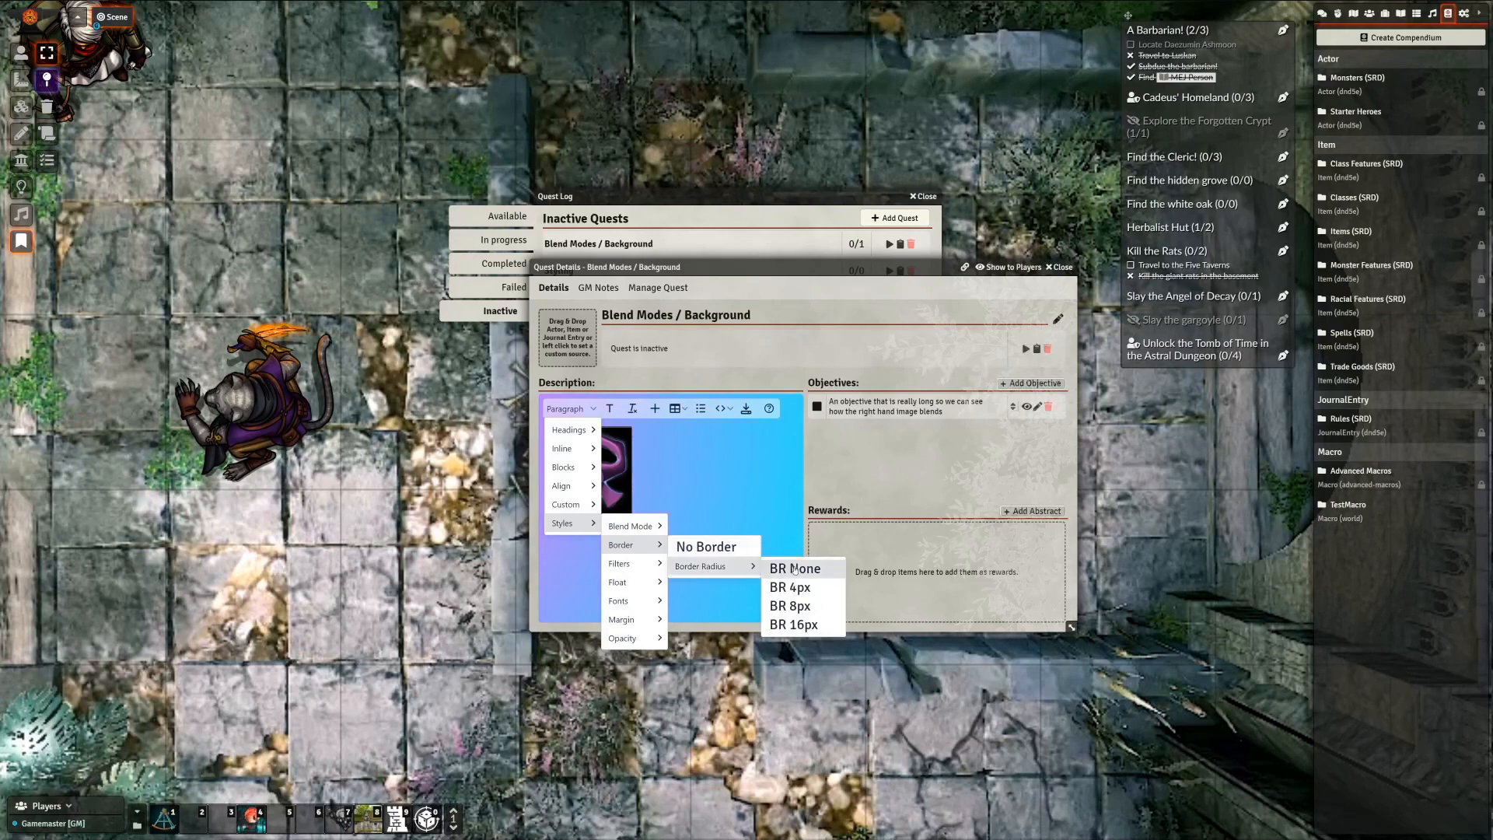
mouse_move(610, 568)
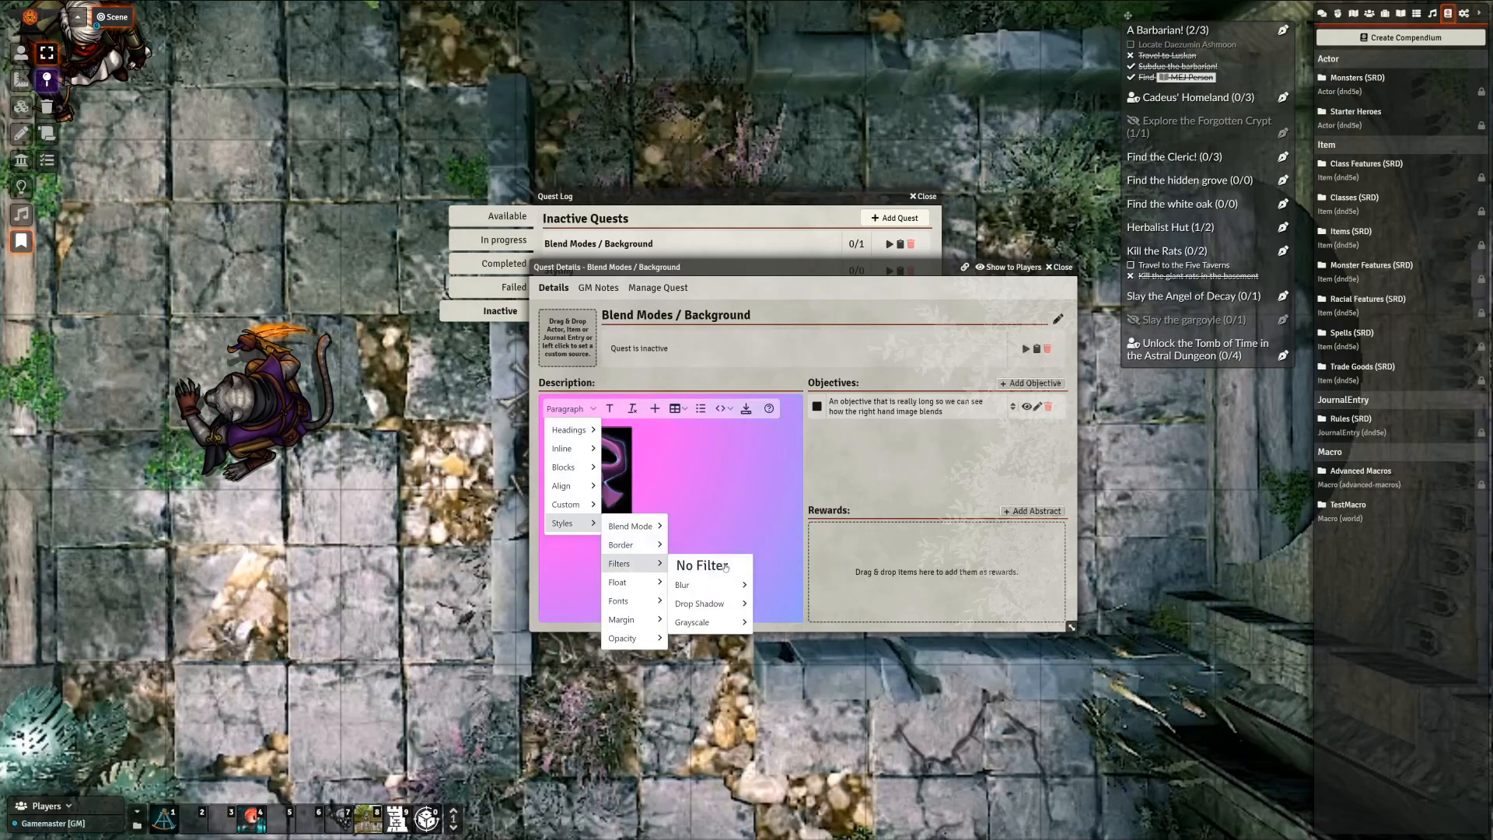
mouse_move(721, 606)
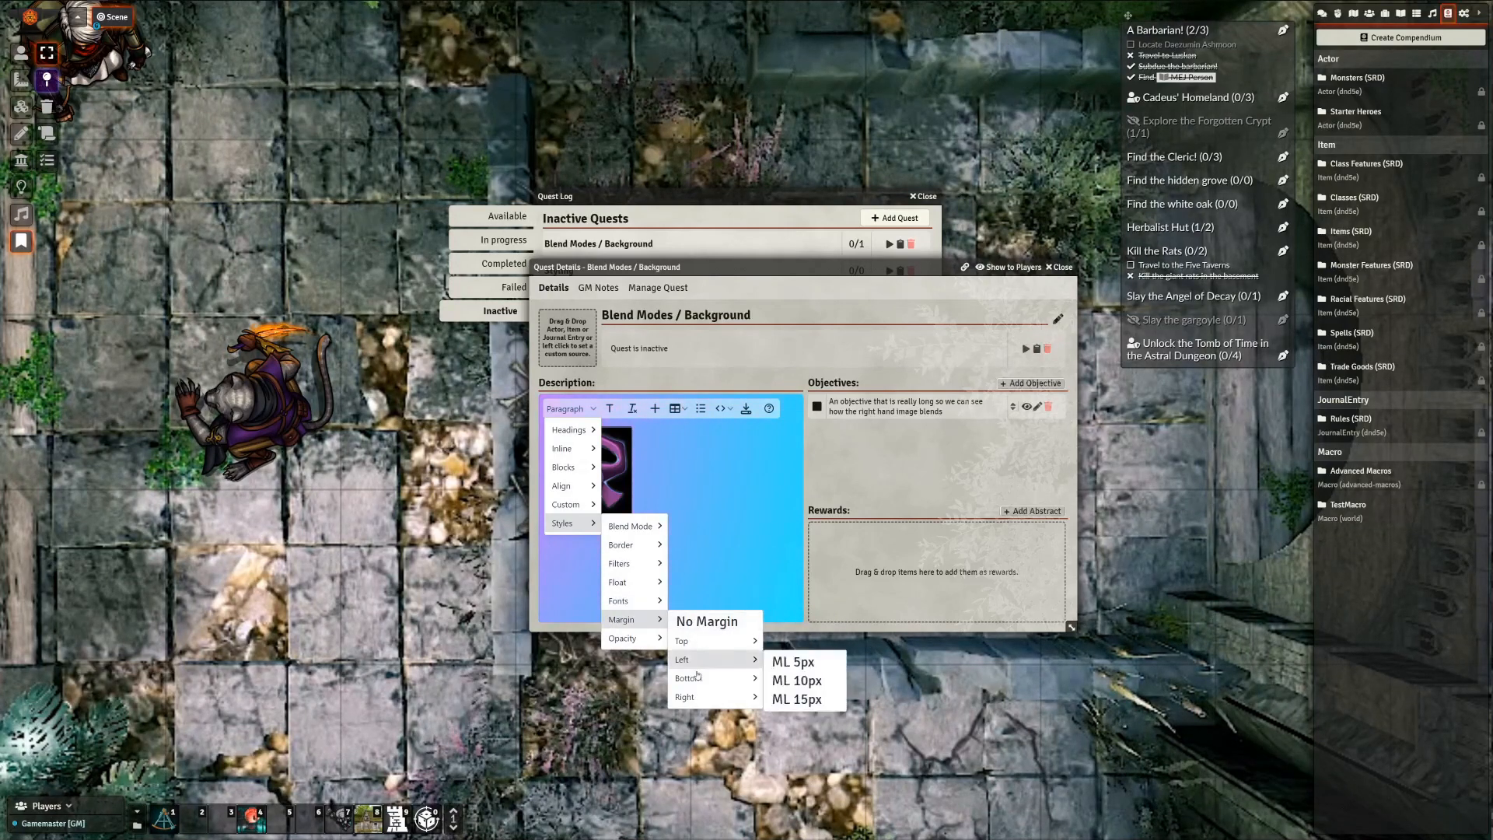
mouse_move(706, 703)
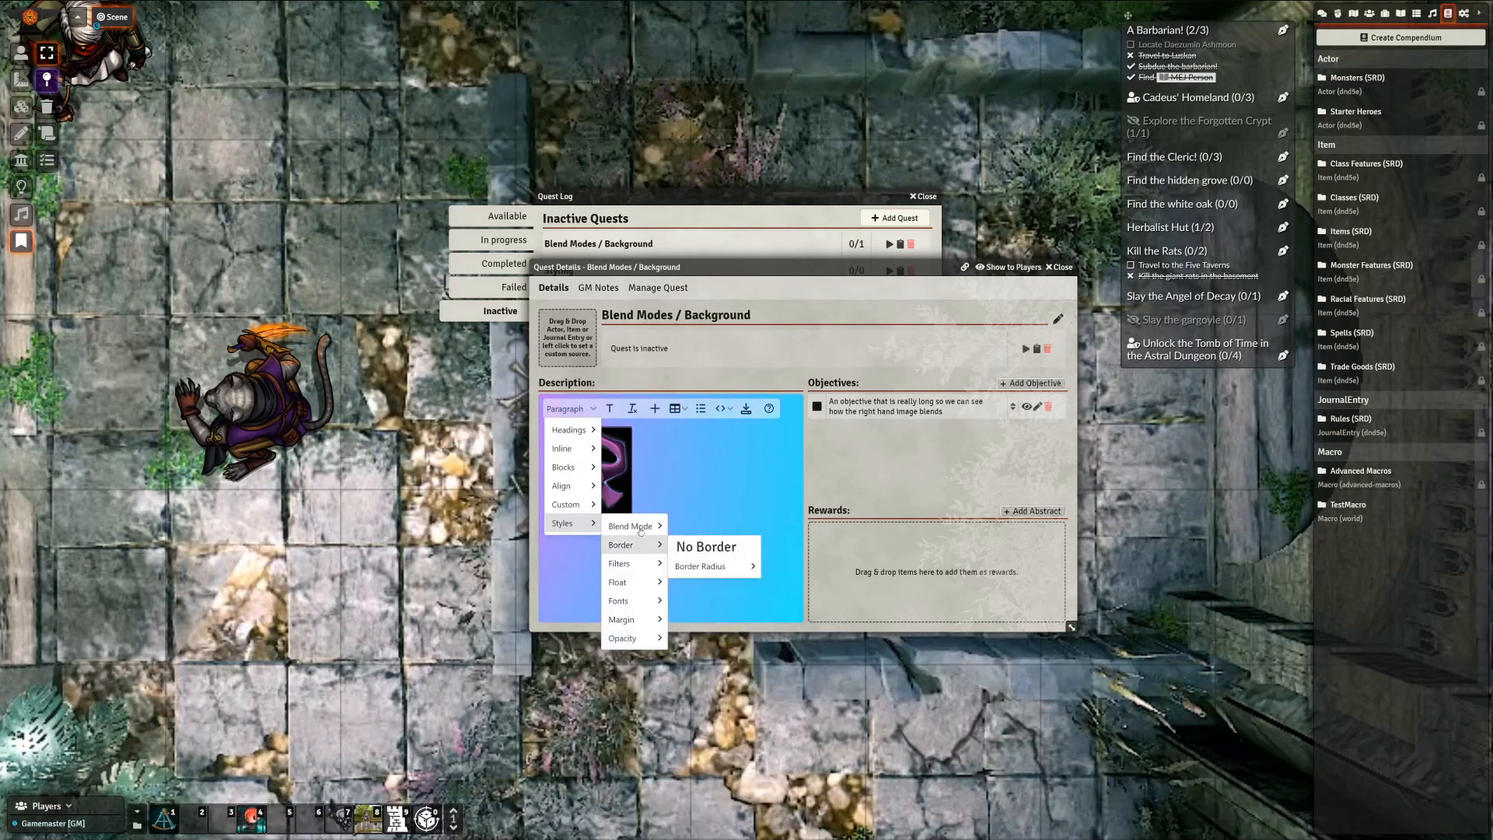
mouse_move(641, 529)
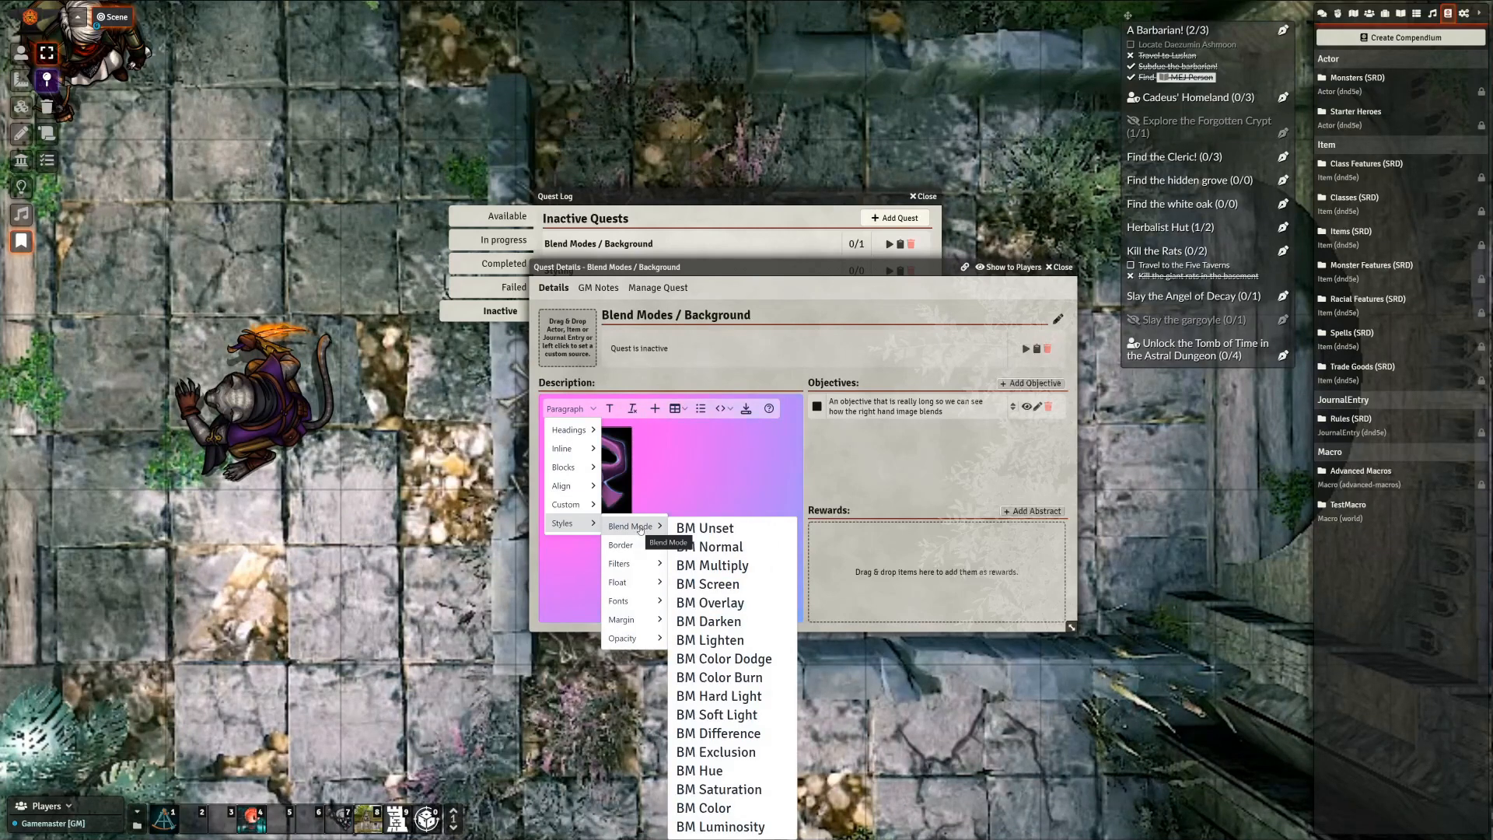
click(647, 481)
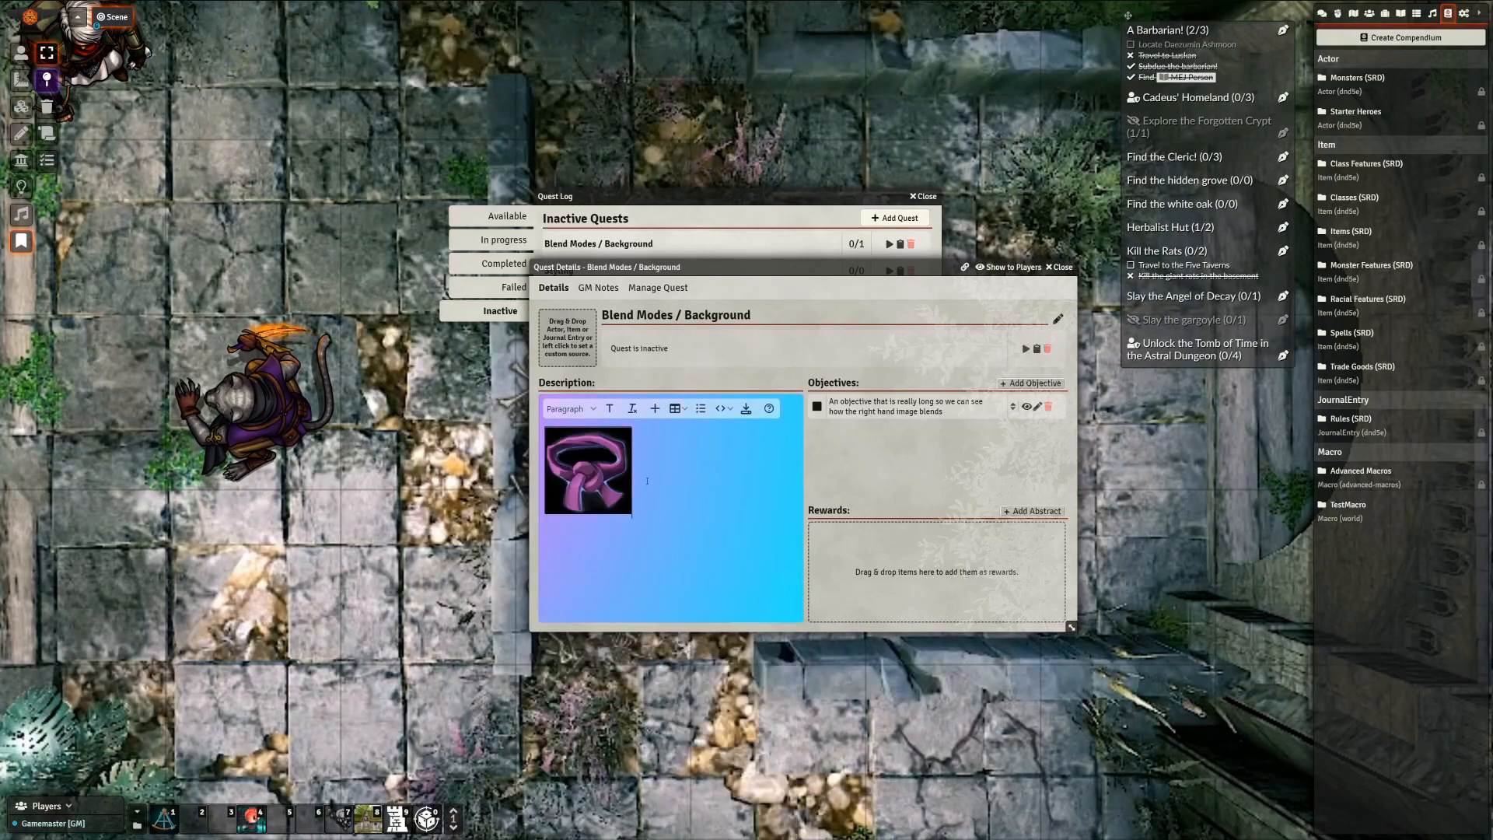
Apply the BM Screen blend mode to the belt image and save the description
click(594, 472)
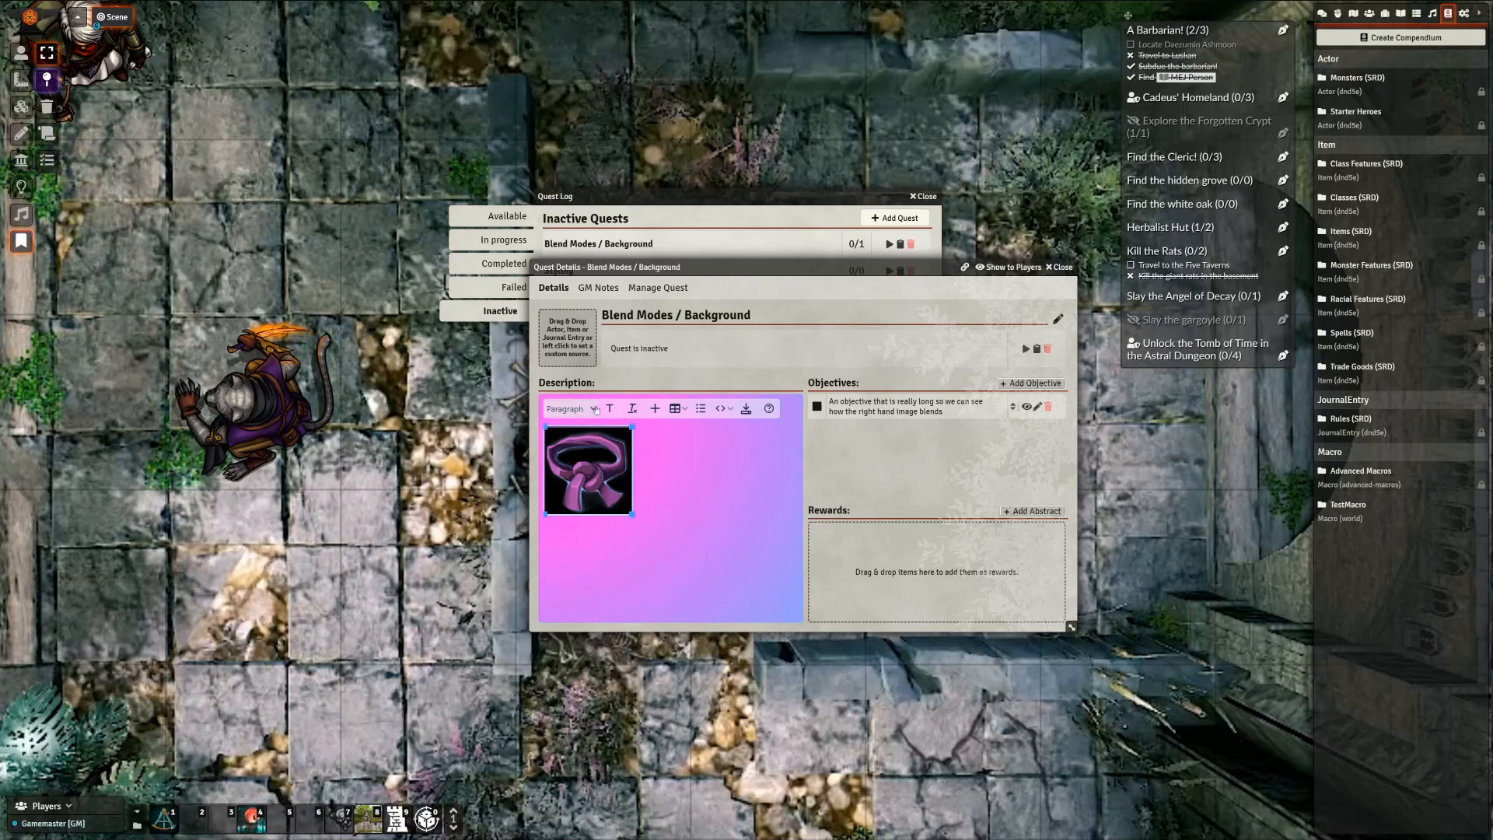
click(570, 408)
mouse_move(584, 504)
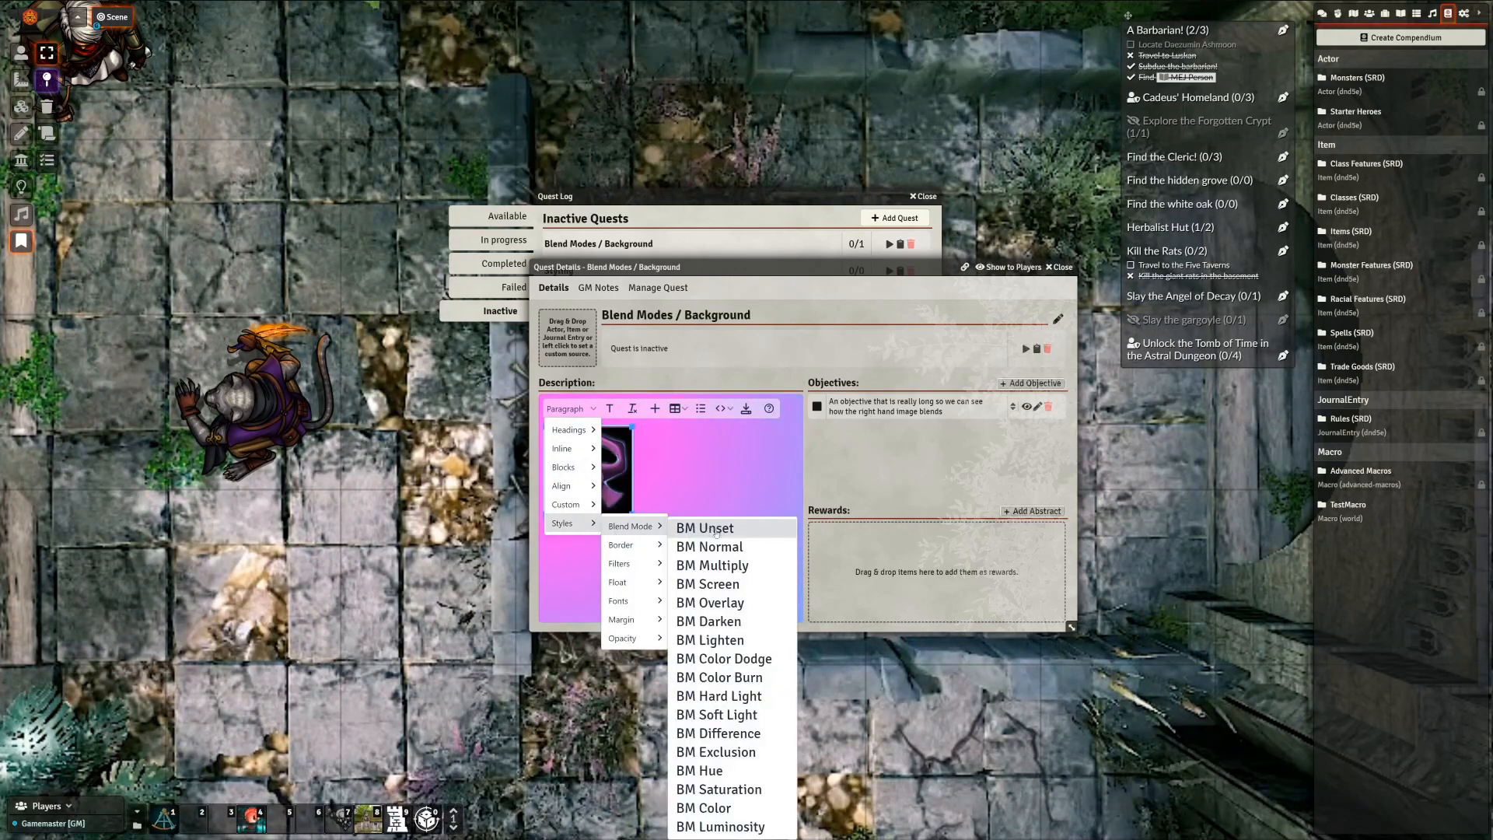
click(725, 584)
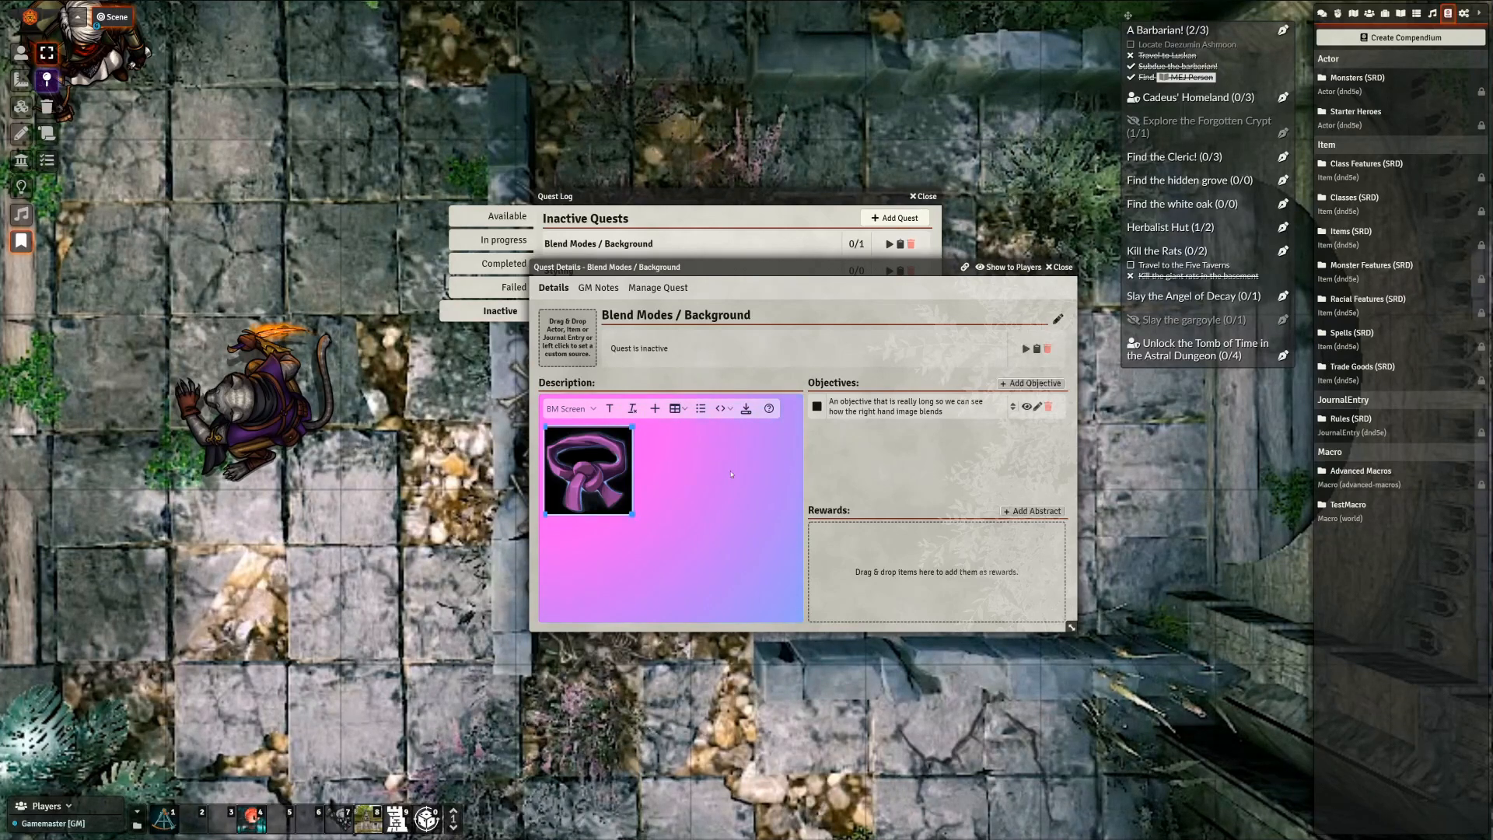
click(746, 408)
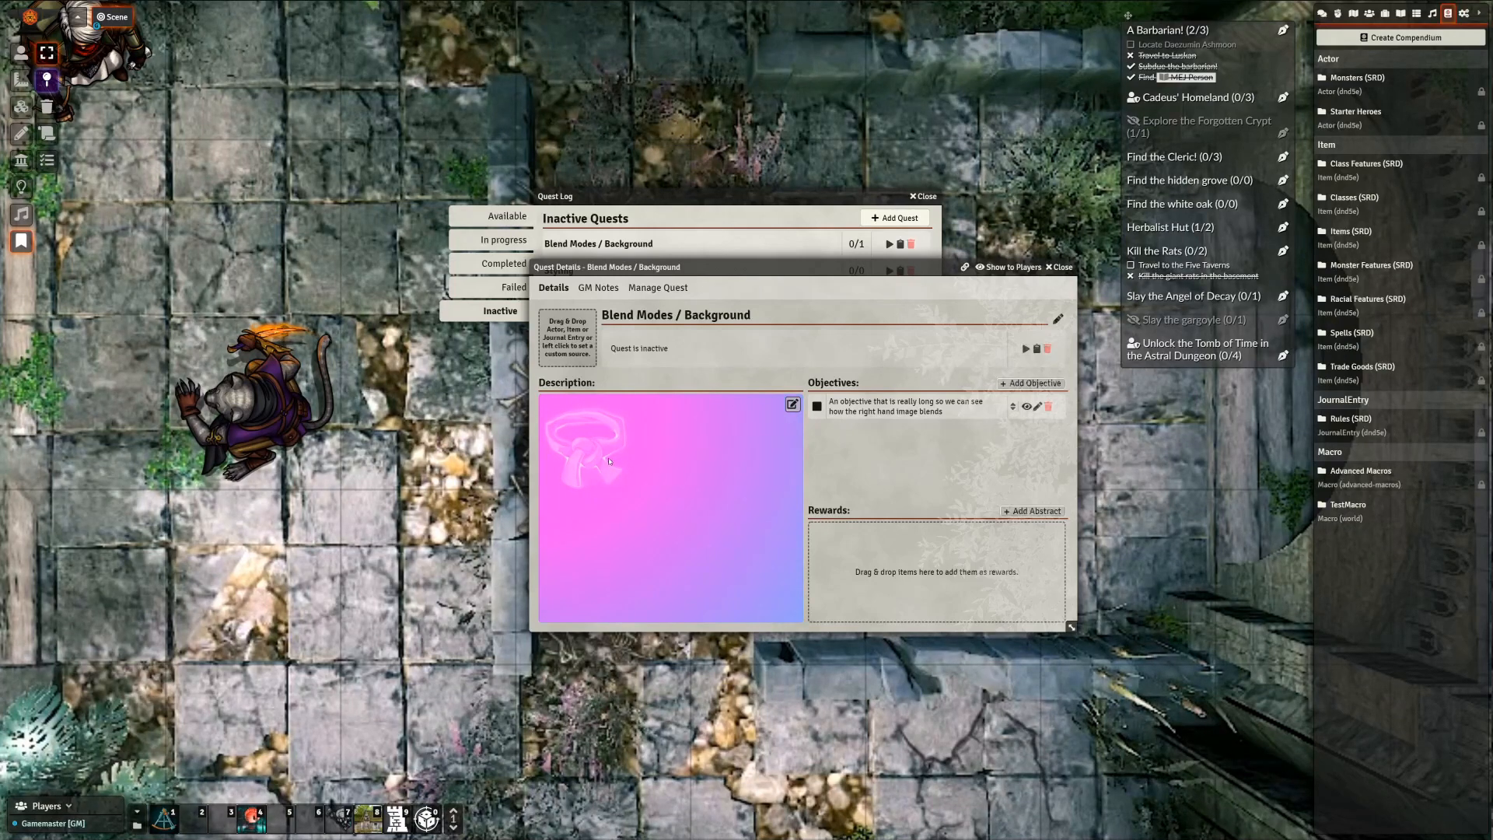
Reopen the description for editing, change the belt image's blend mode to BM Color Dodge, and save
click(792, 405)
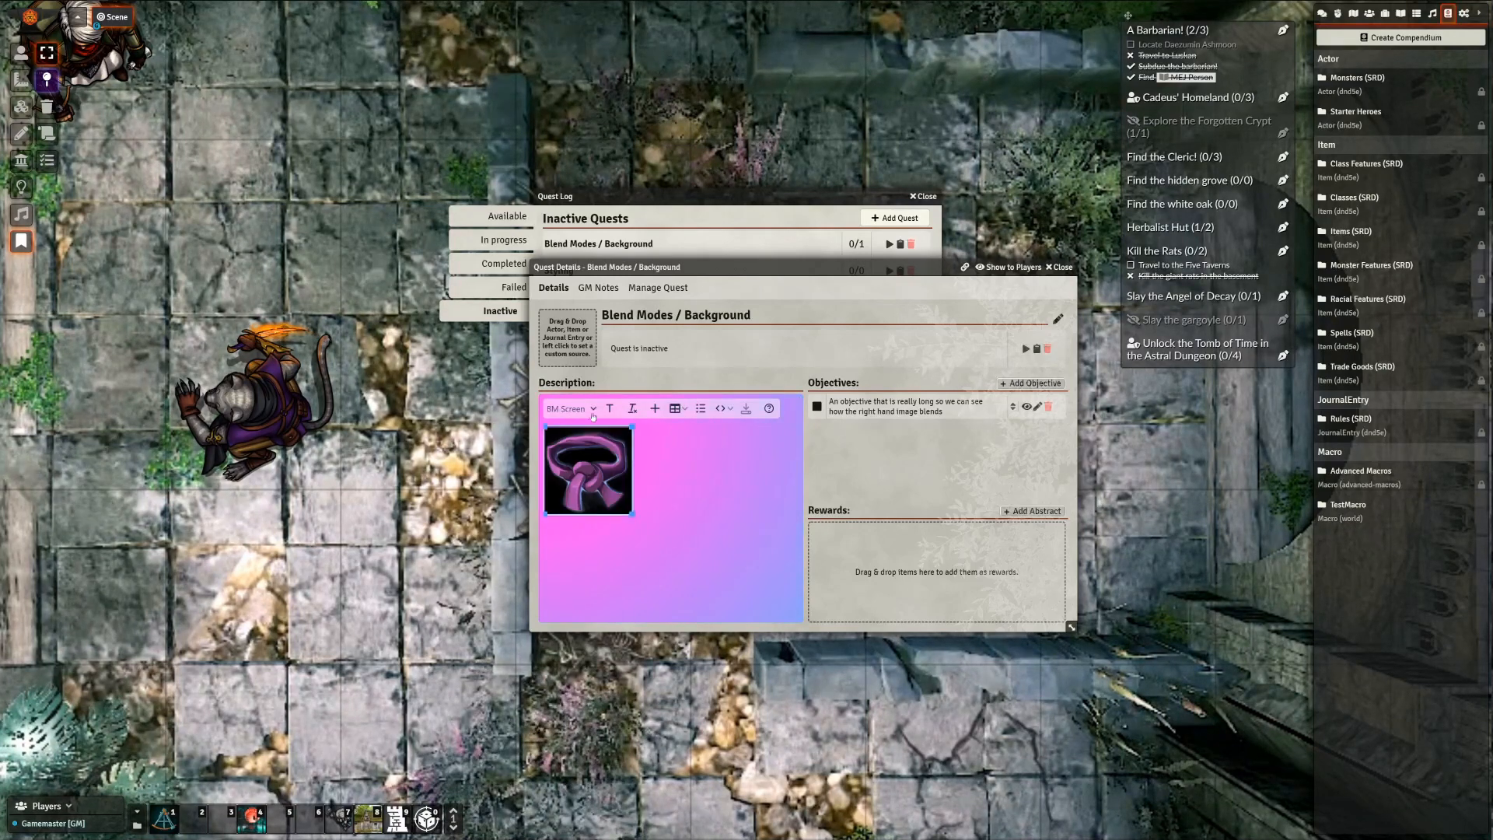
click(584, 407)
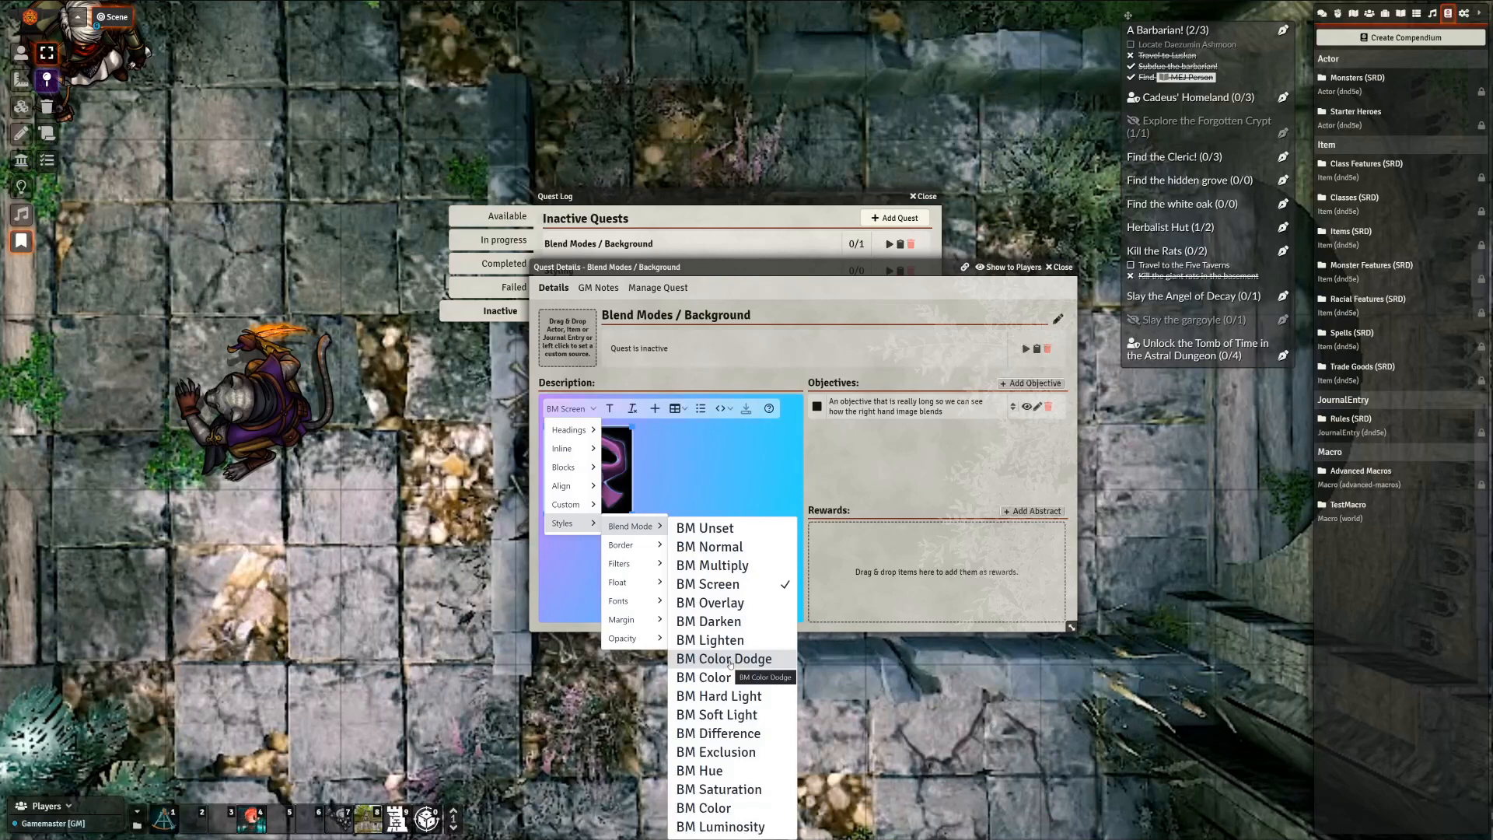
click(729, 660)
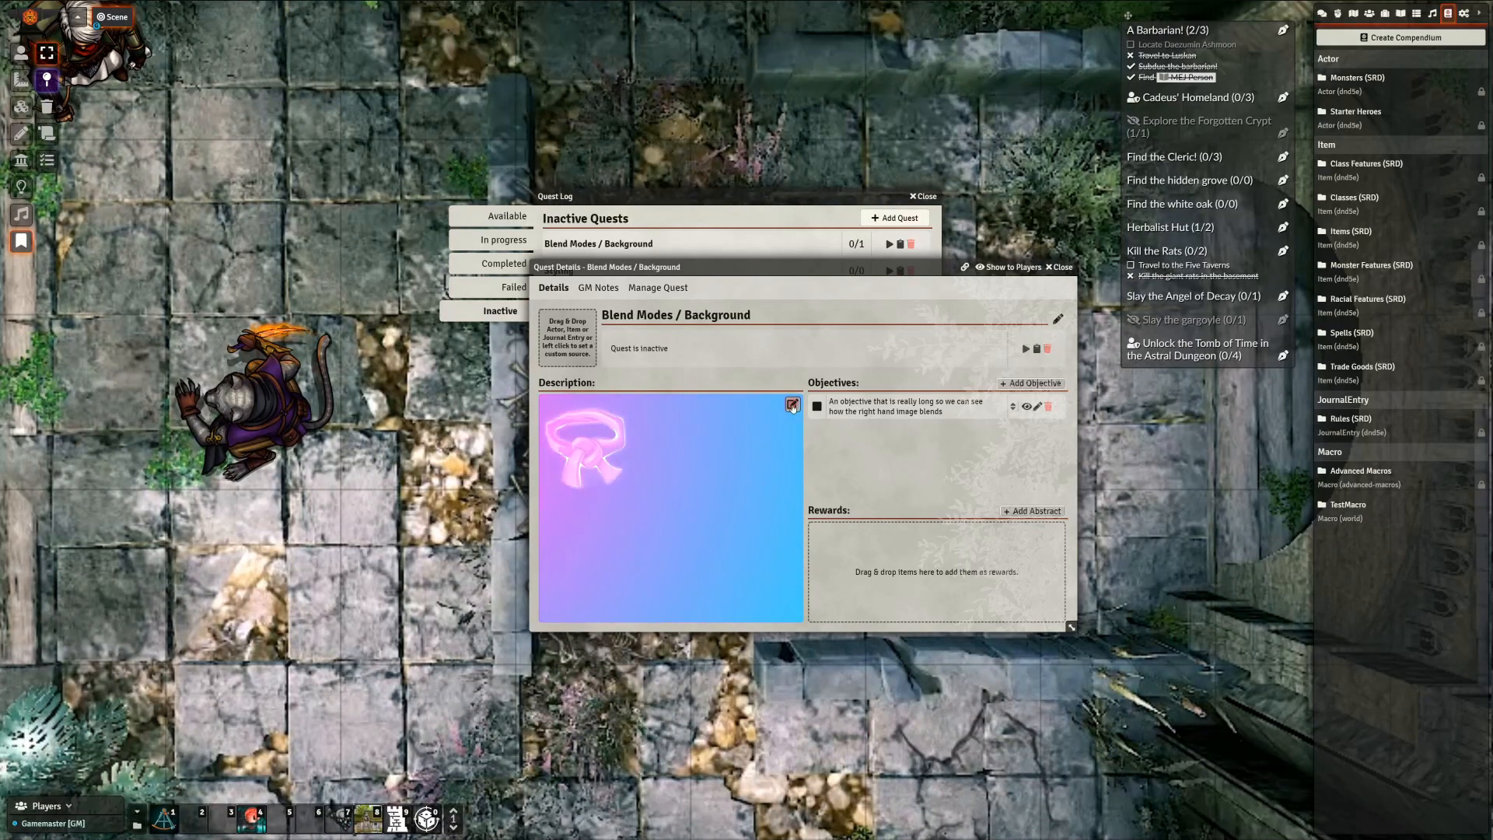
Reopen the description for editing and apply the Float Left style to the belt image
click(791, 405)
click(589, 470)
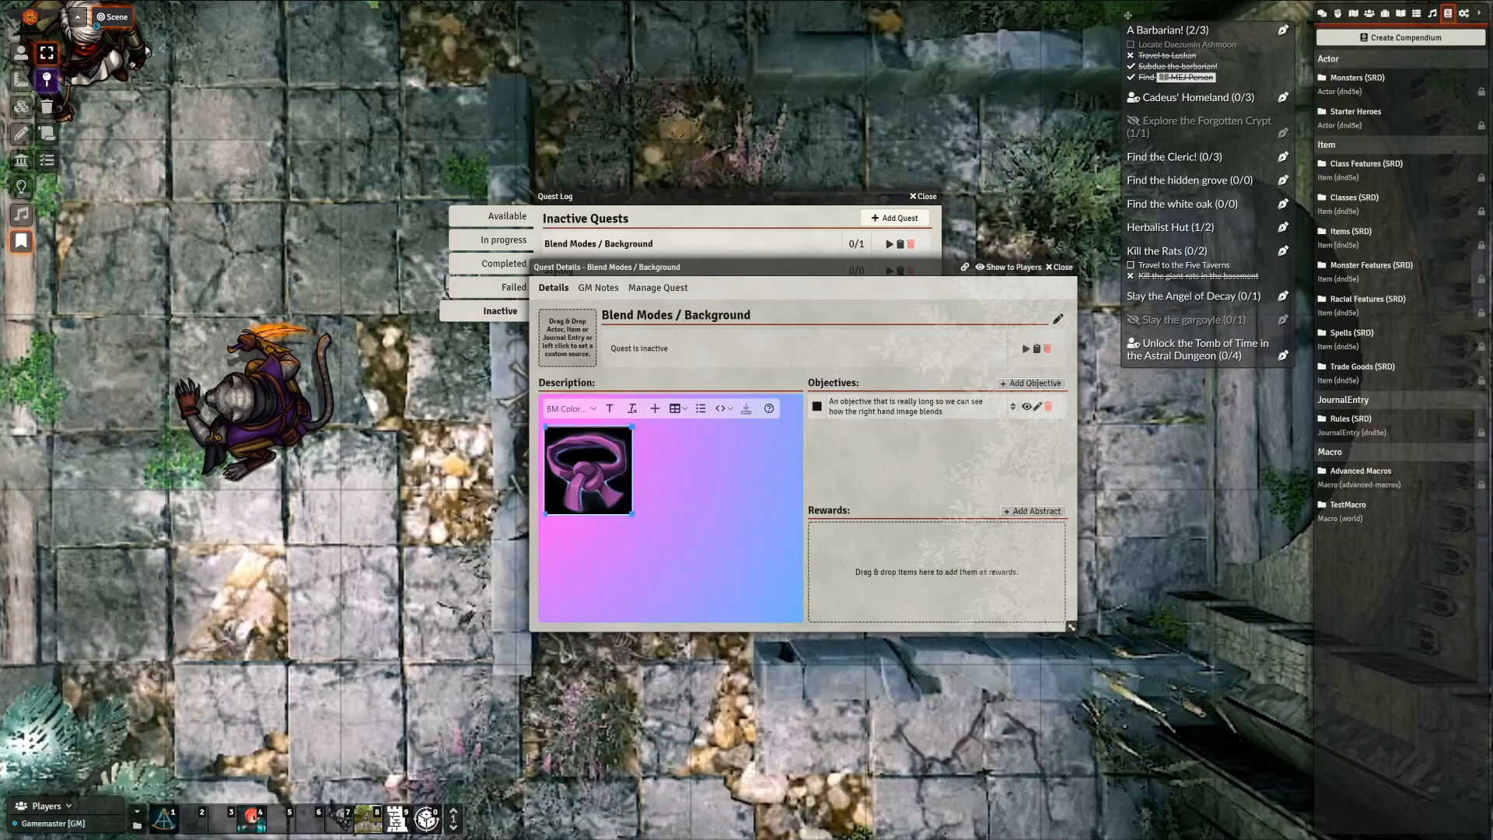
click(577, 410)
mouse_move(587, 475)
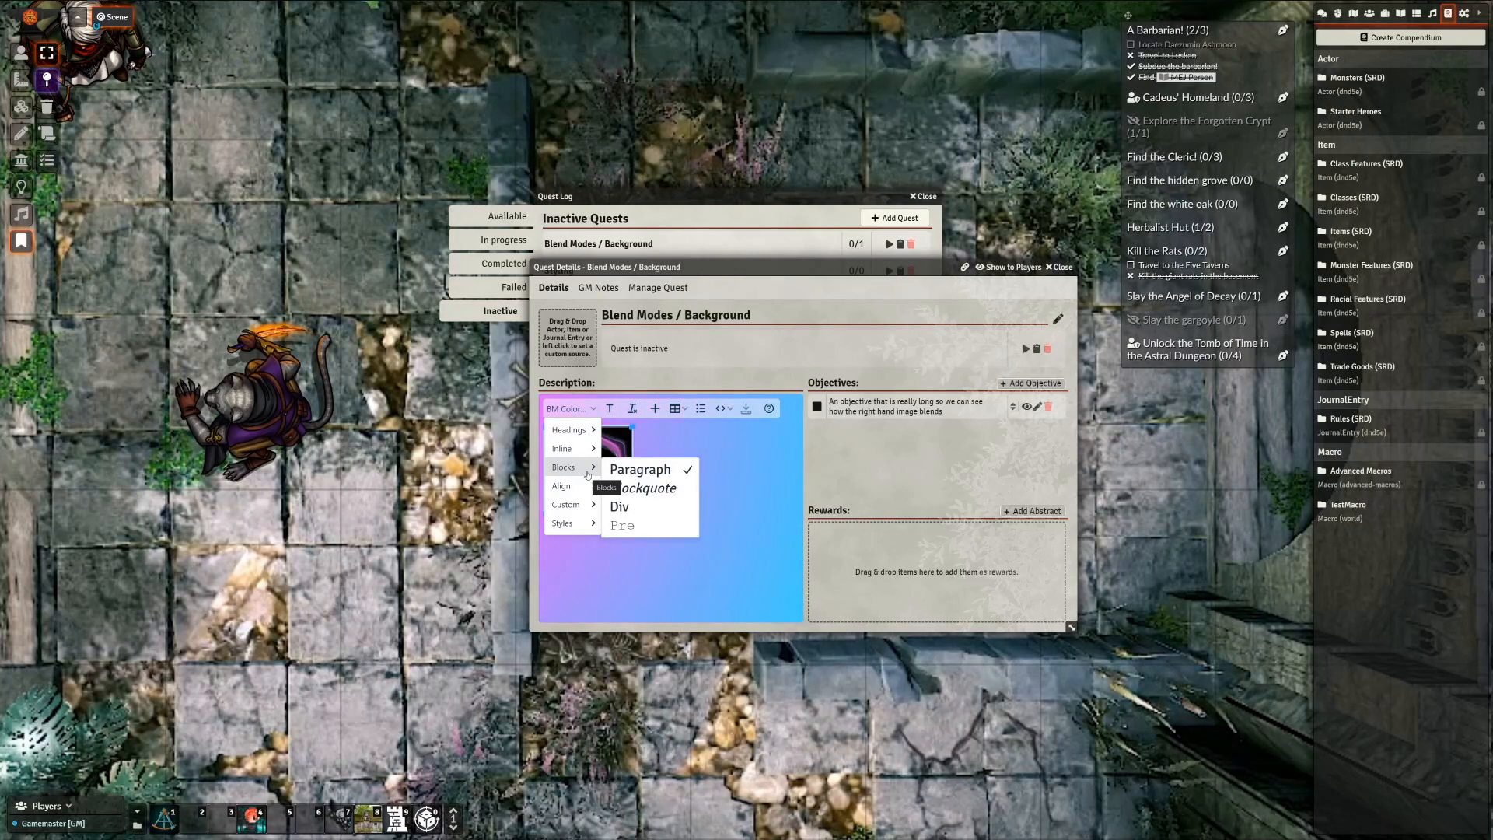
mouse_move(576, 524)
mouse_move(644, 585)
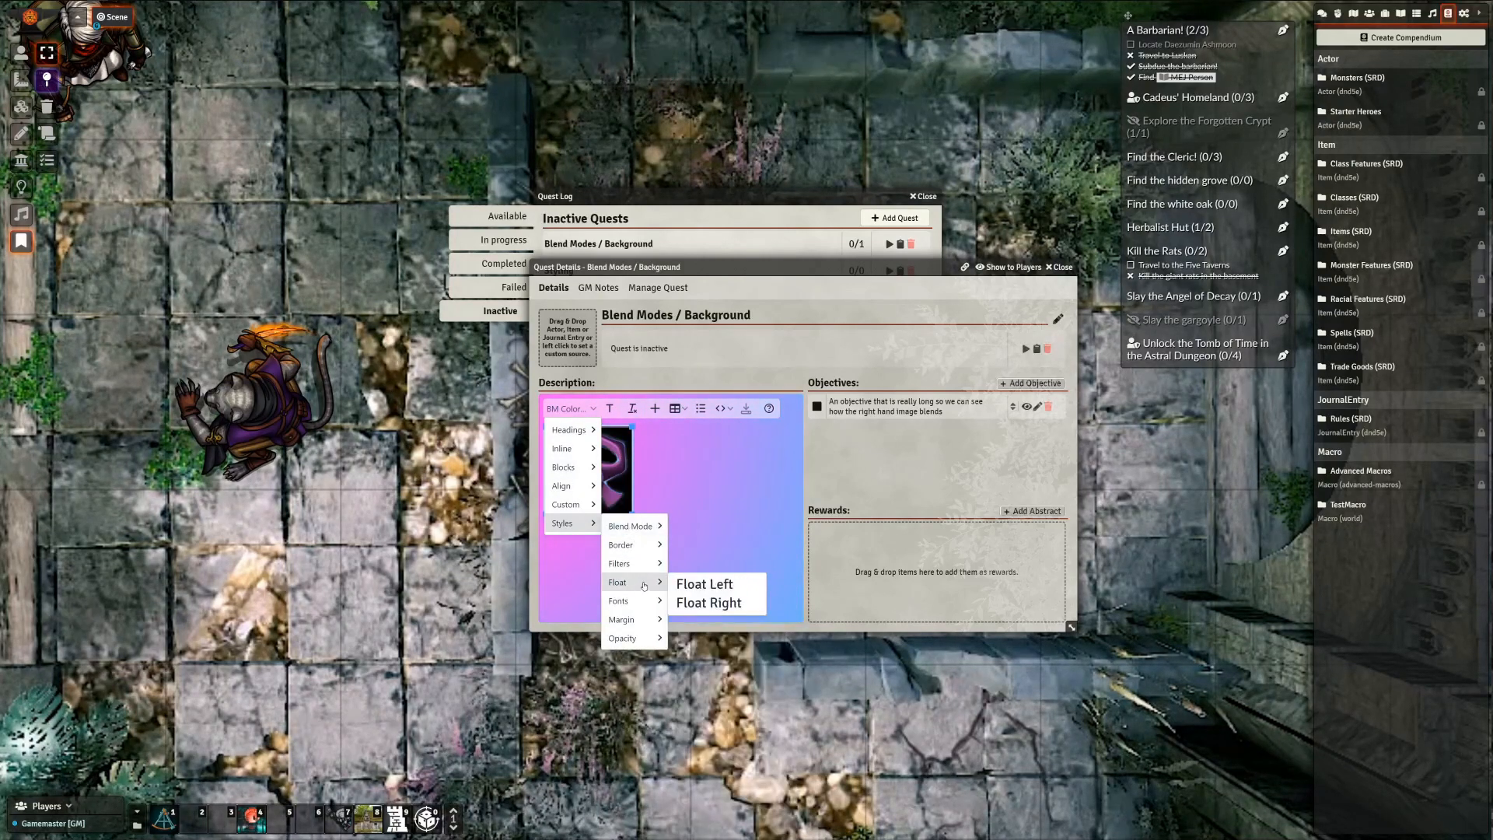
click(701, 585)
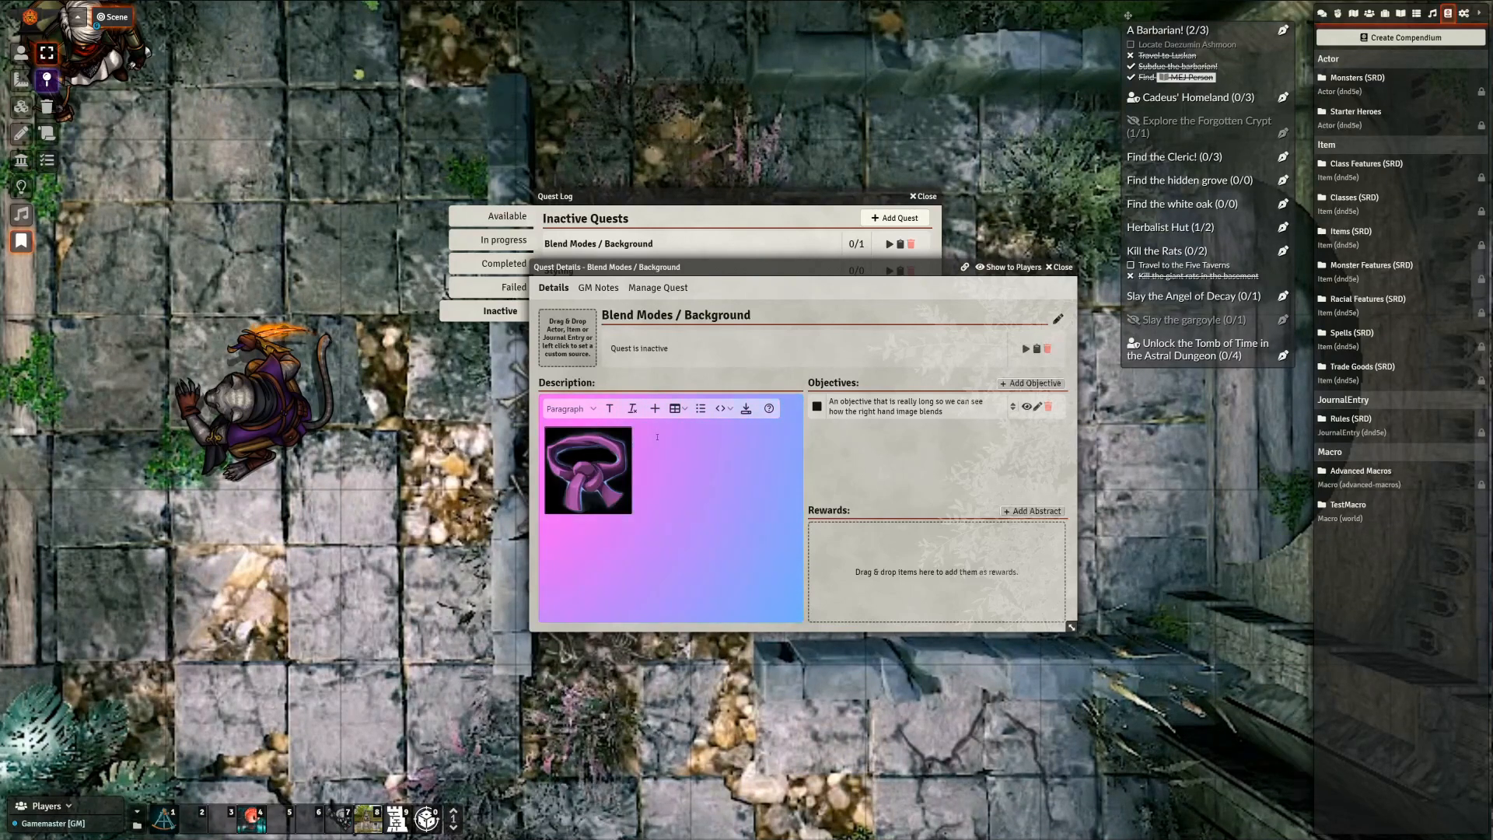
Test the text flow beside the floated belt image with the placeholder "rgftt" and erase it again
text(rgftt)
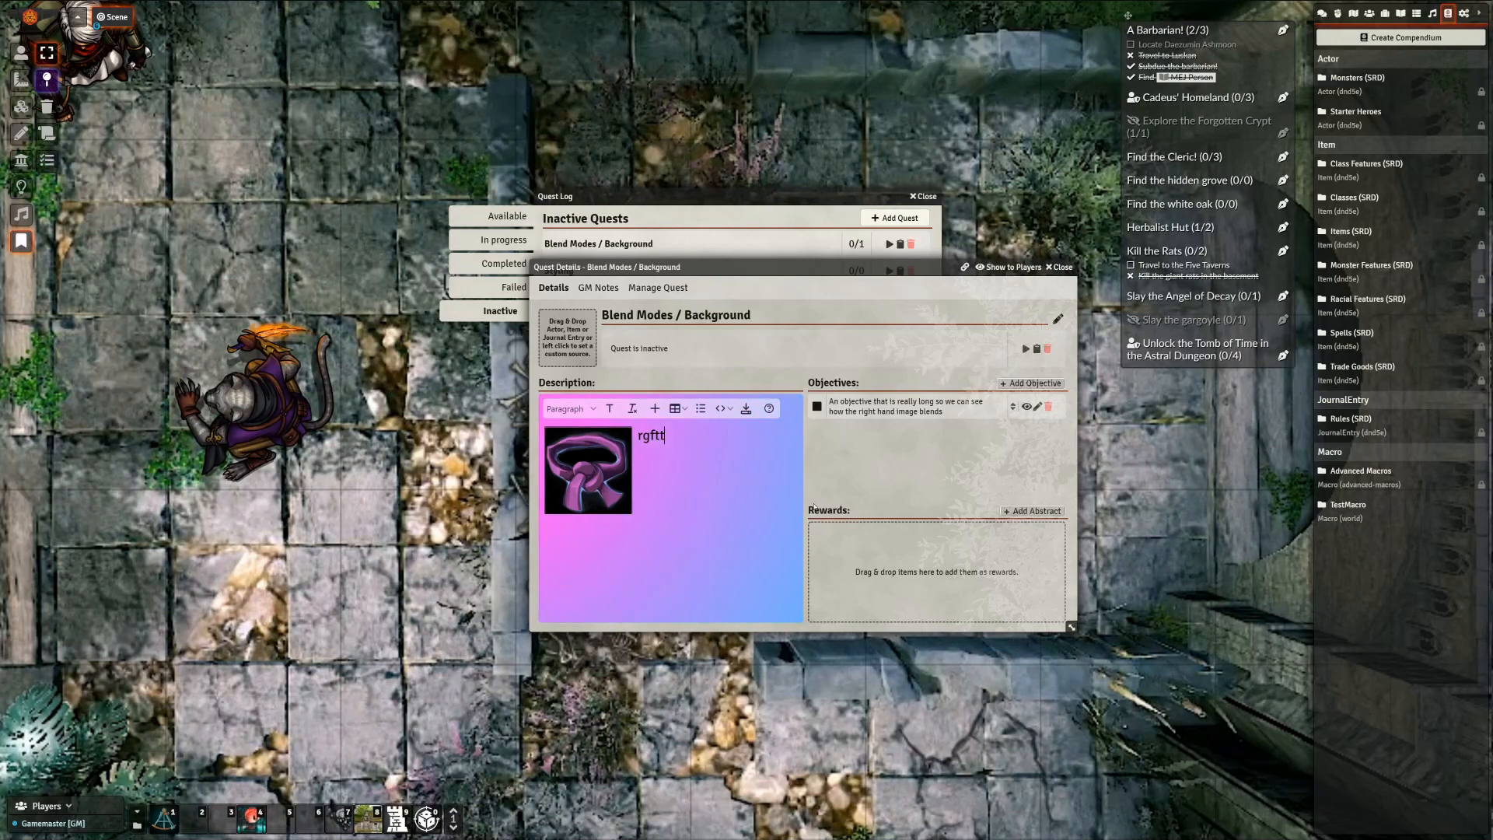
key(BackSpace)
key(BackSpace)
key(BackSpace)
key(BackSpace)
key(BackSpace)
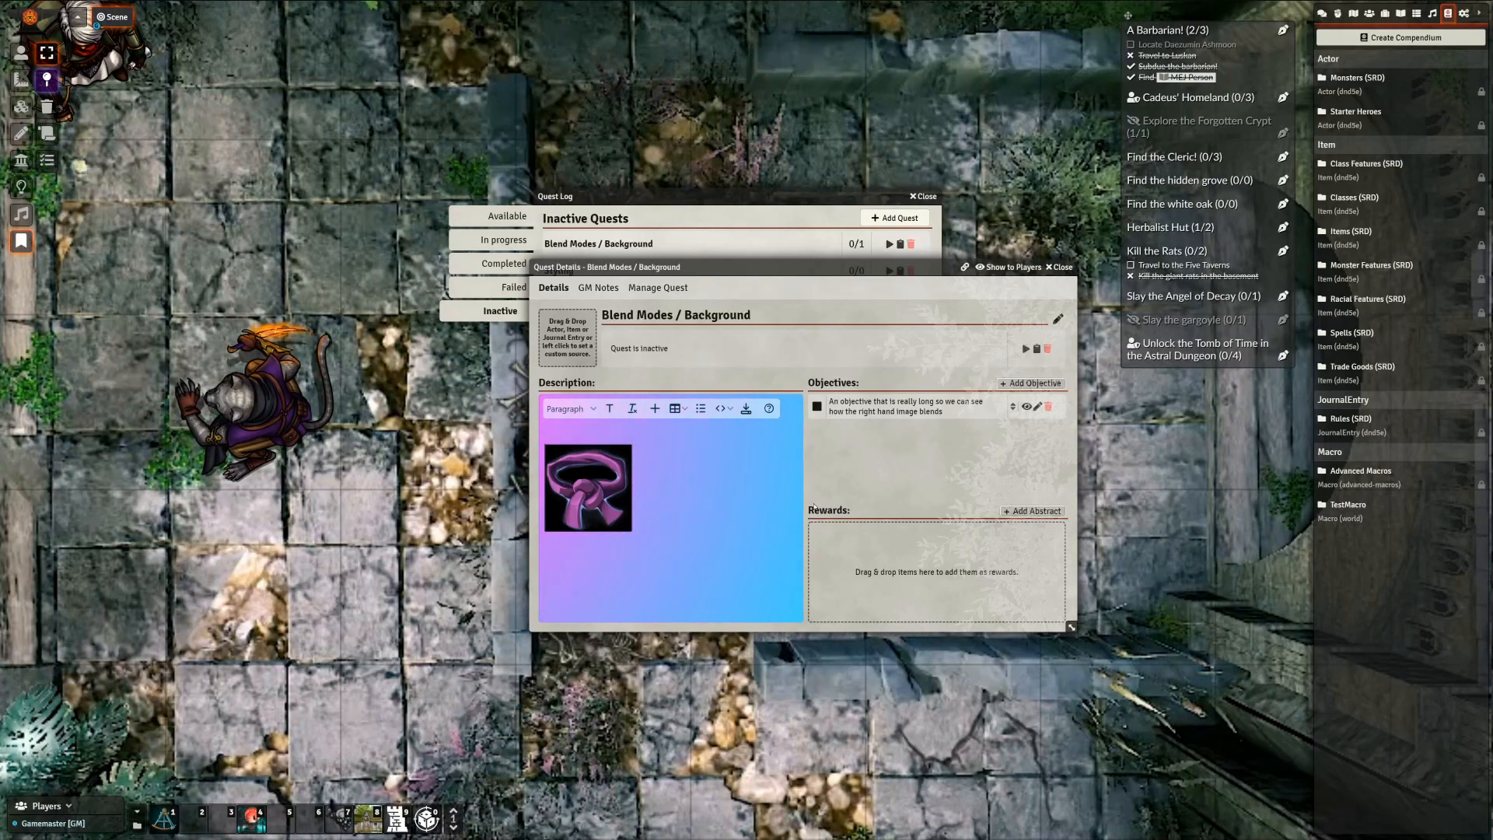
key(BackSpace)
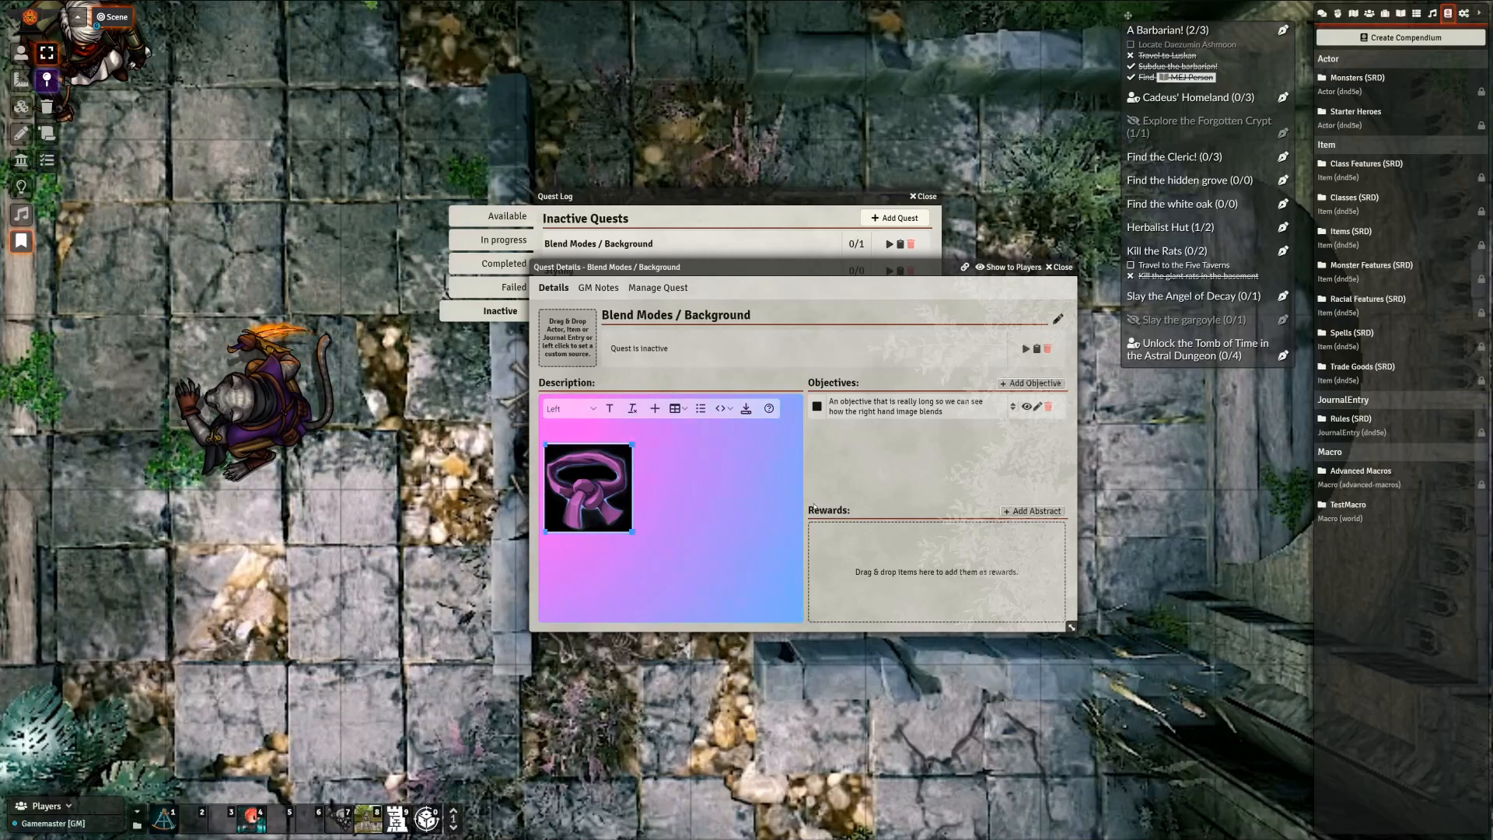
click(662, 462)
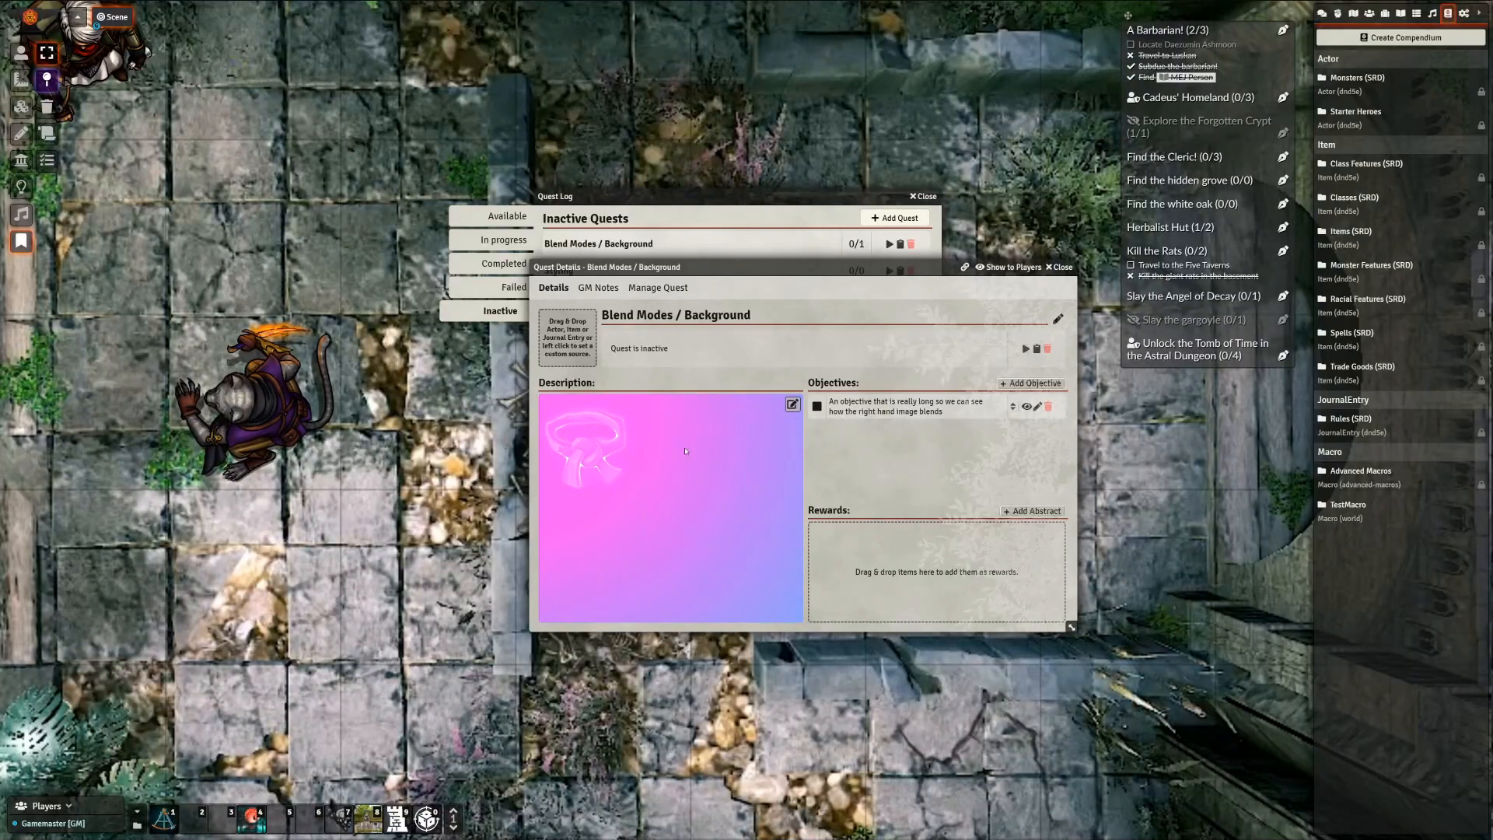
Examine the belt image's blend mode, float and margin styles at the end of the description's source code, and close the source
click(792, 405)
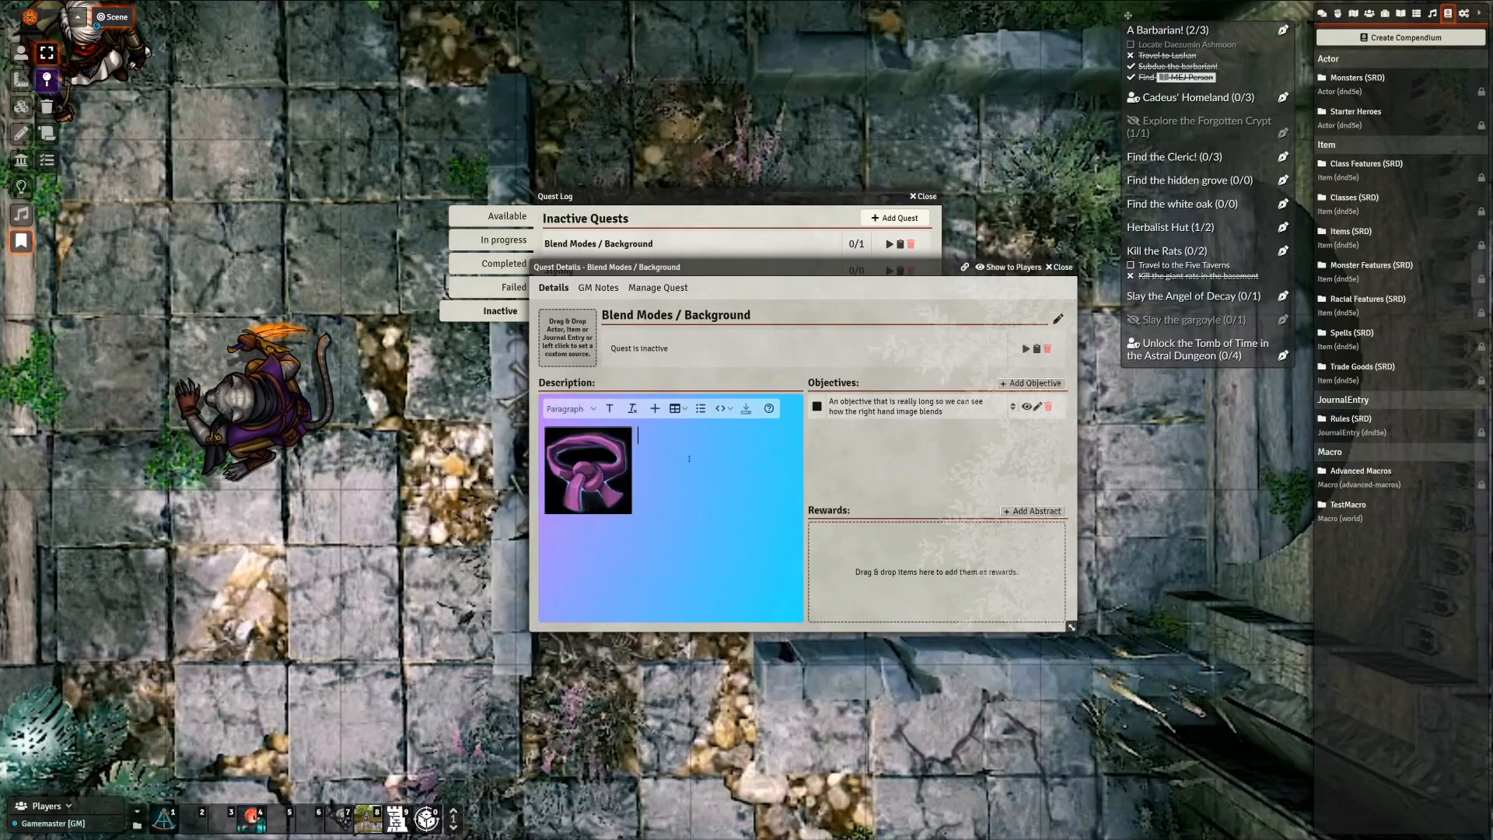
click(720, 408)
click(770, 449)
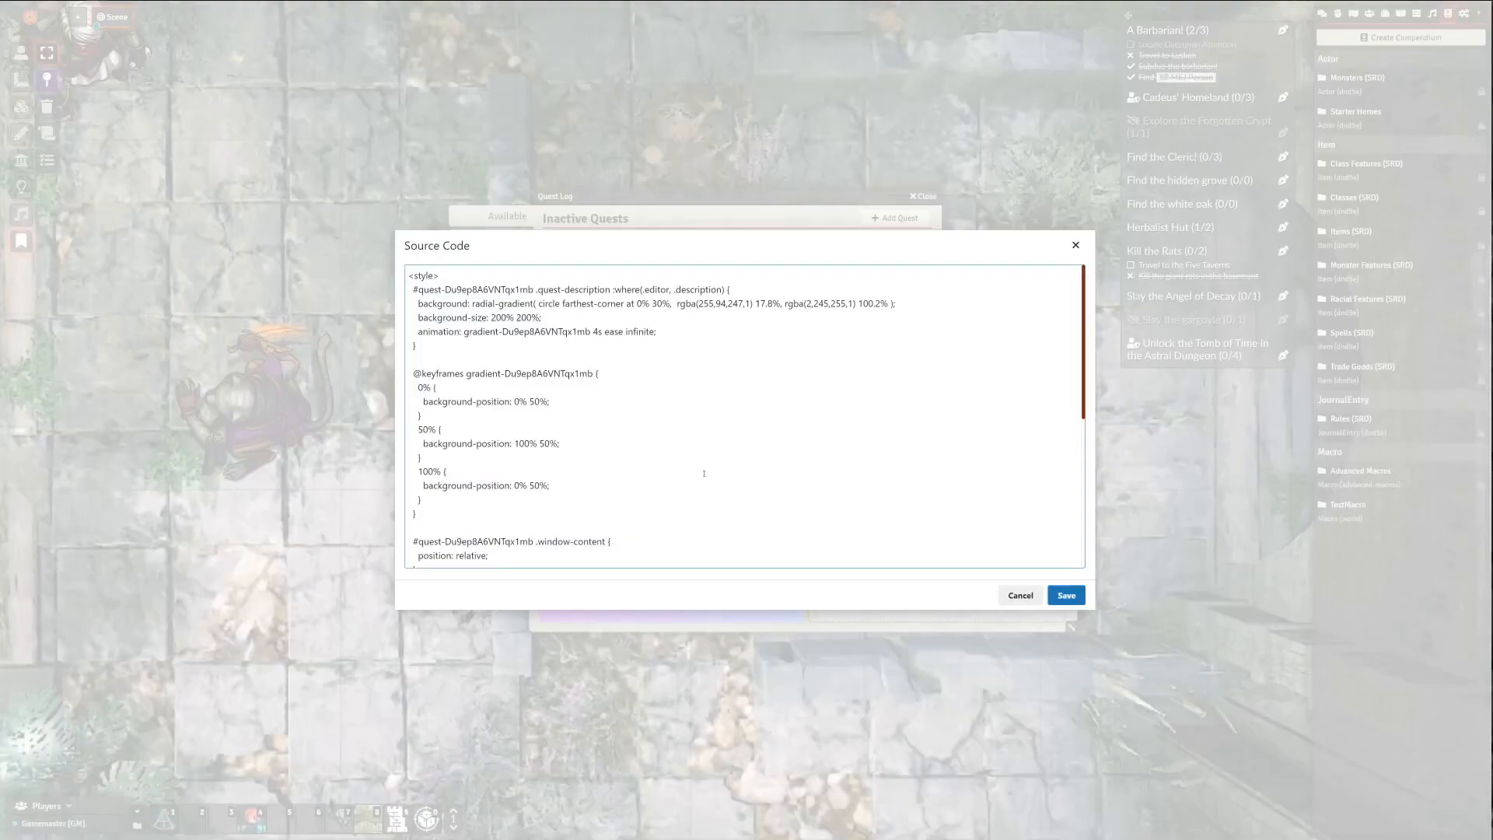
scroll(491, 506, down, 2)
scroll(491, 507, down, 4)
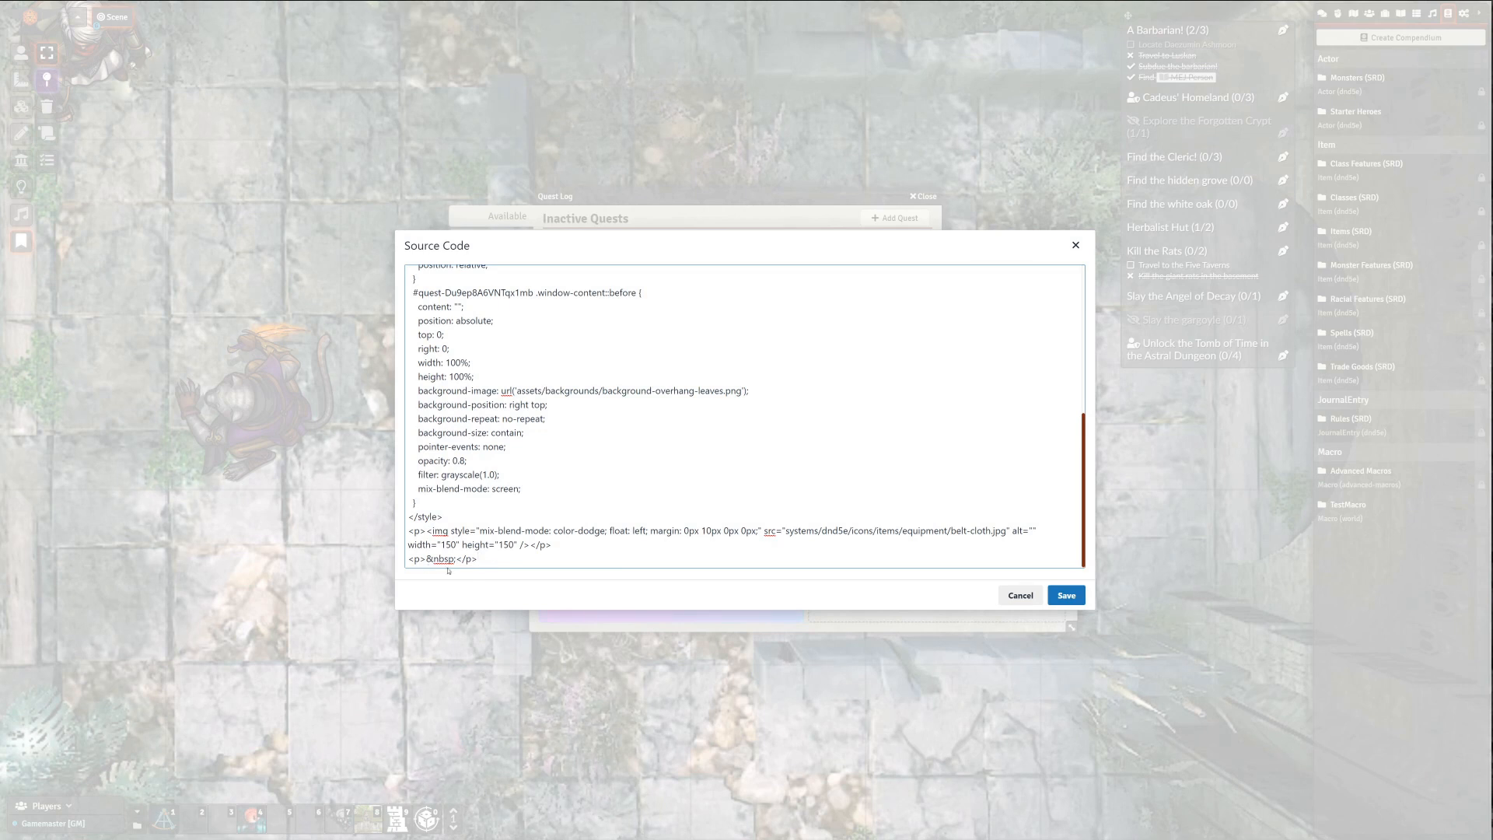
click(1042, 596)
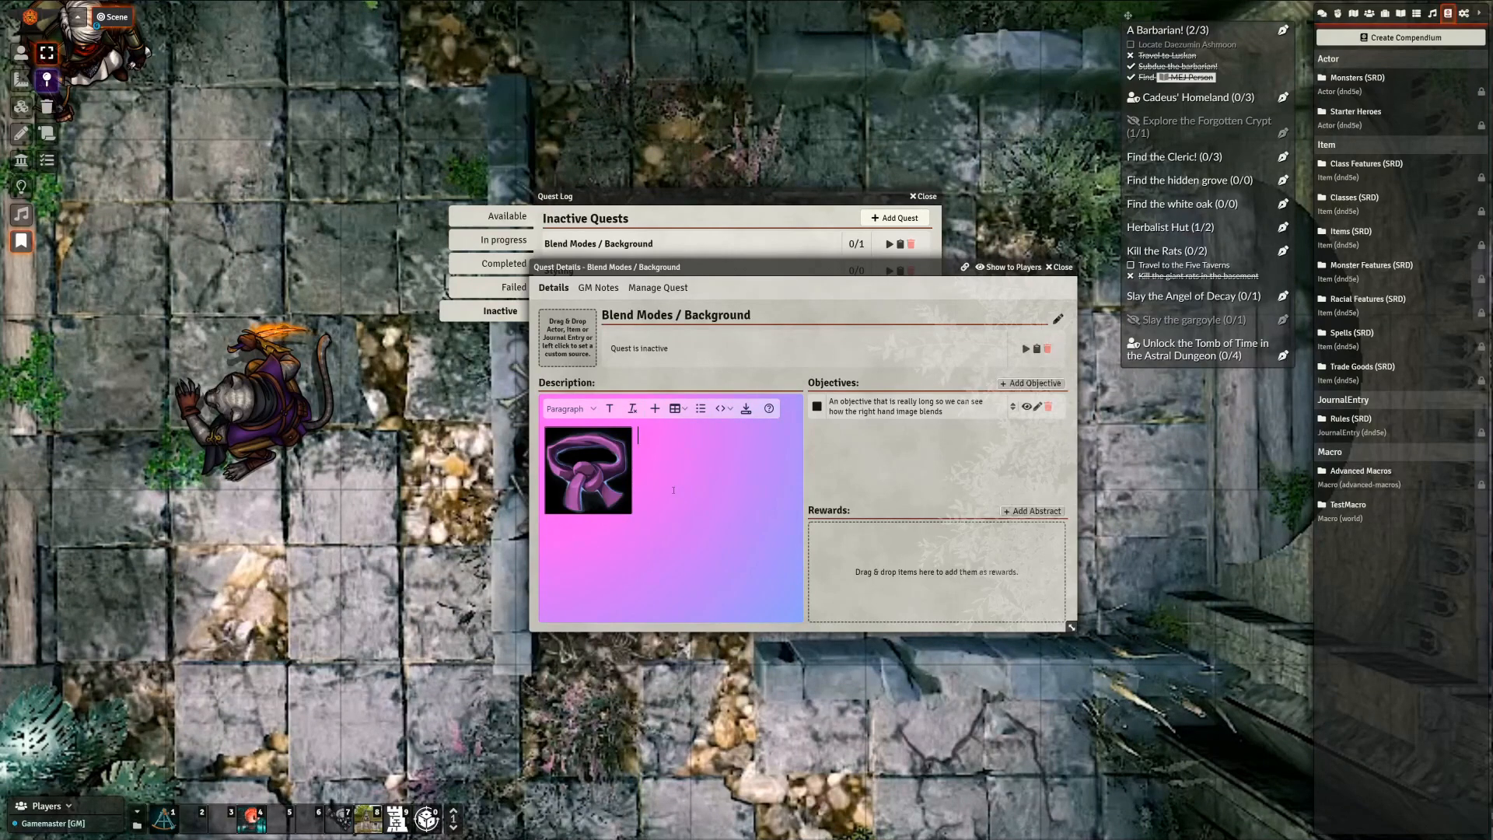
Write "This is floating text to the right of float left image" beside the belt image and save the description
text(This is fl)
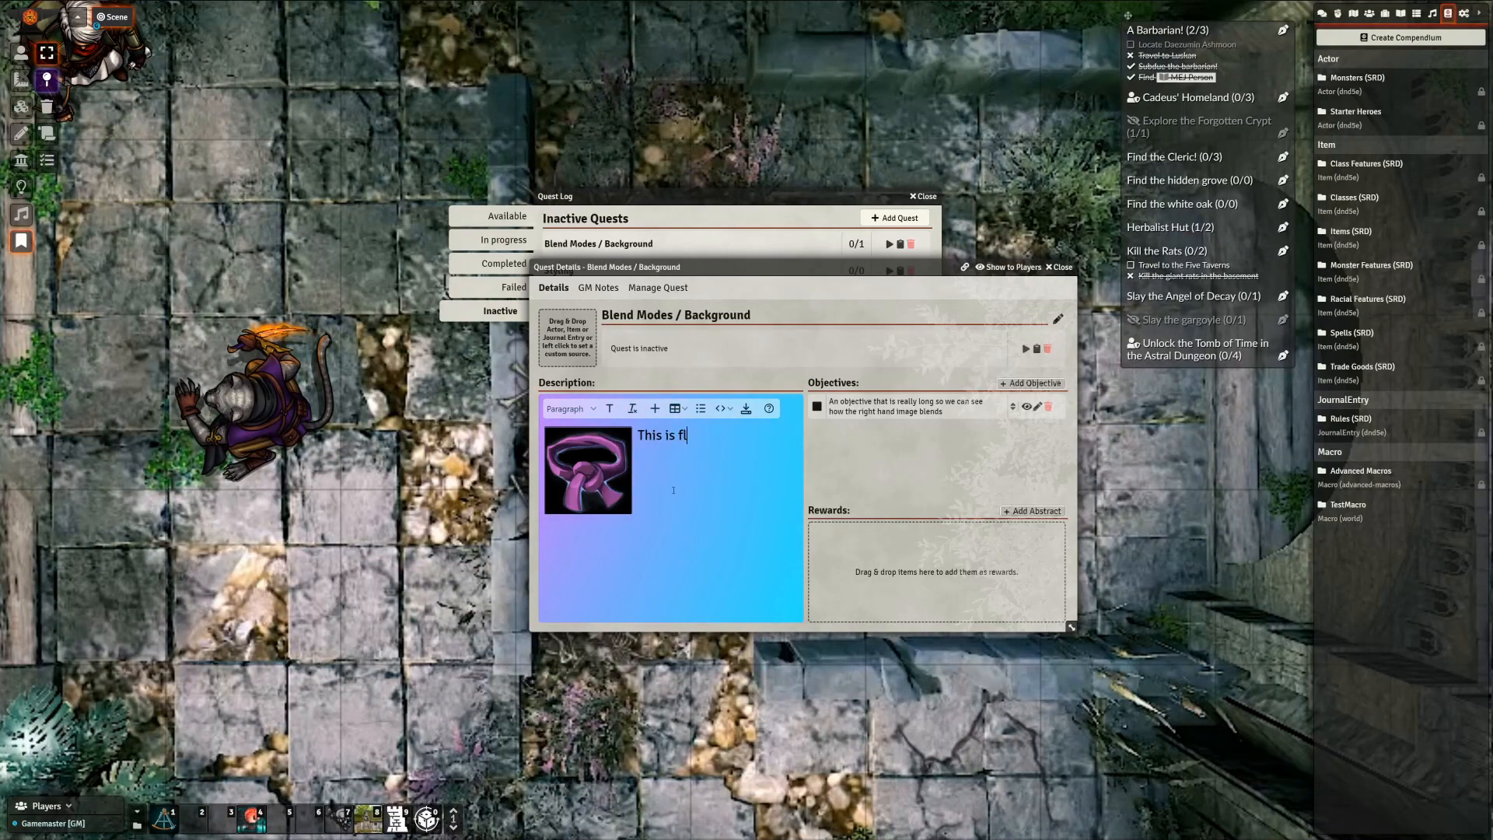
text(oating )
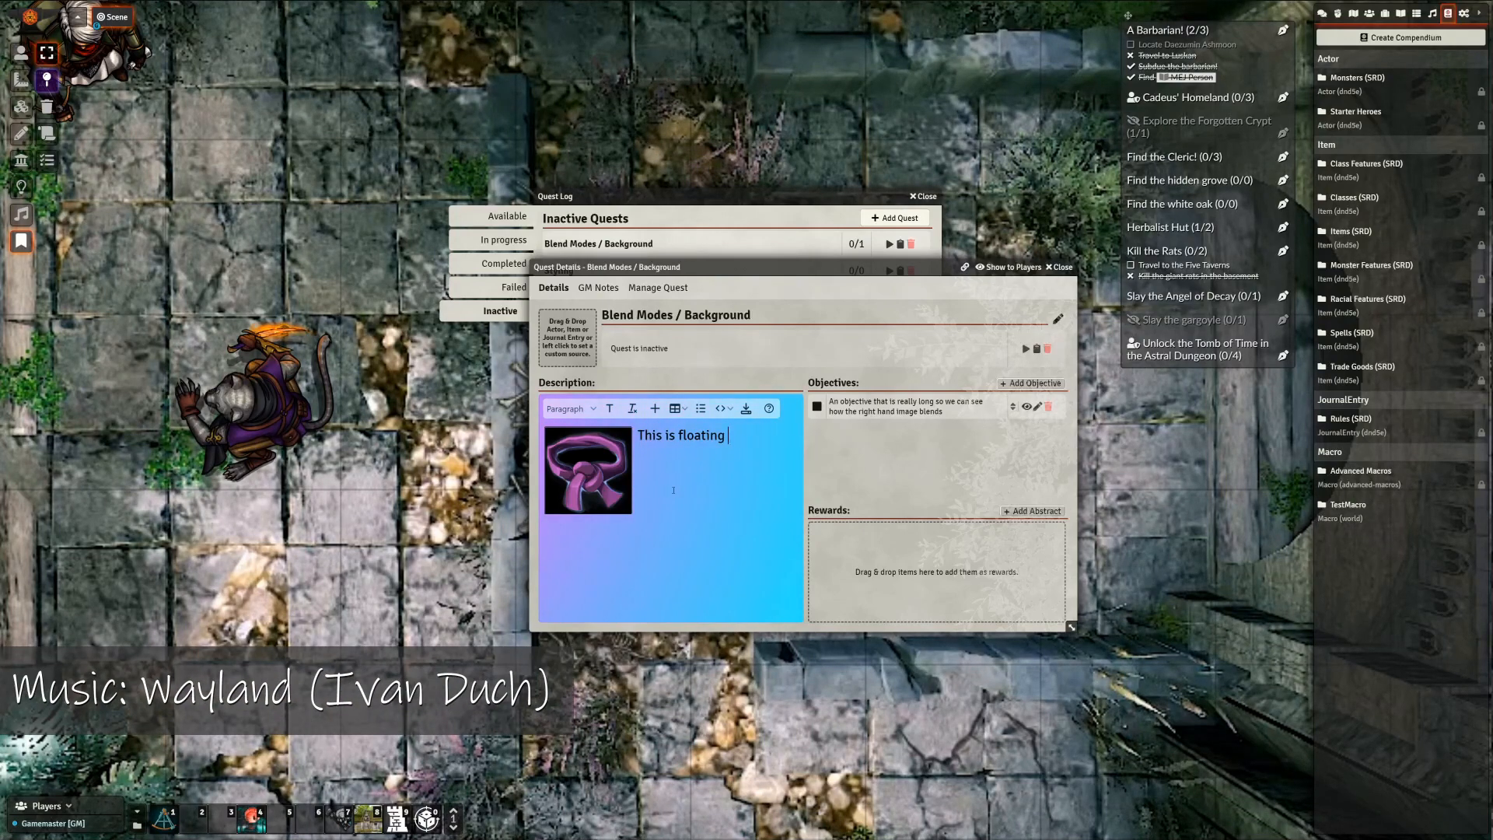
text(text to th)
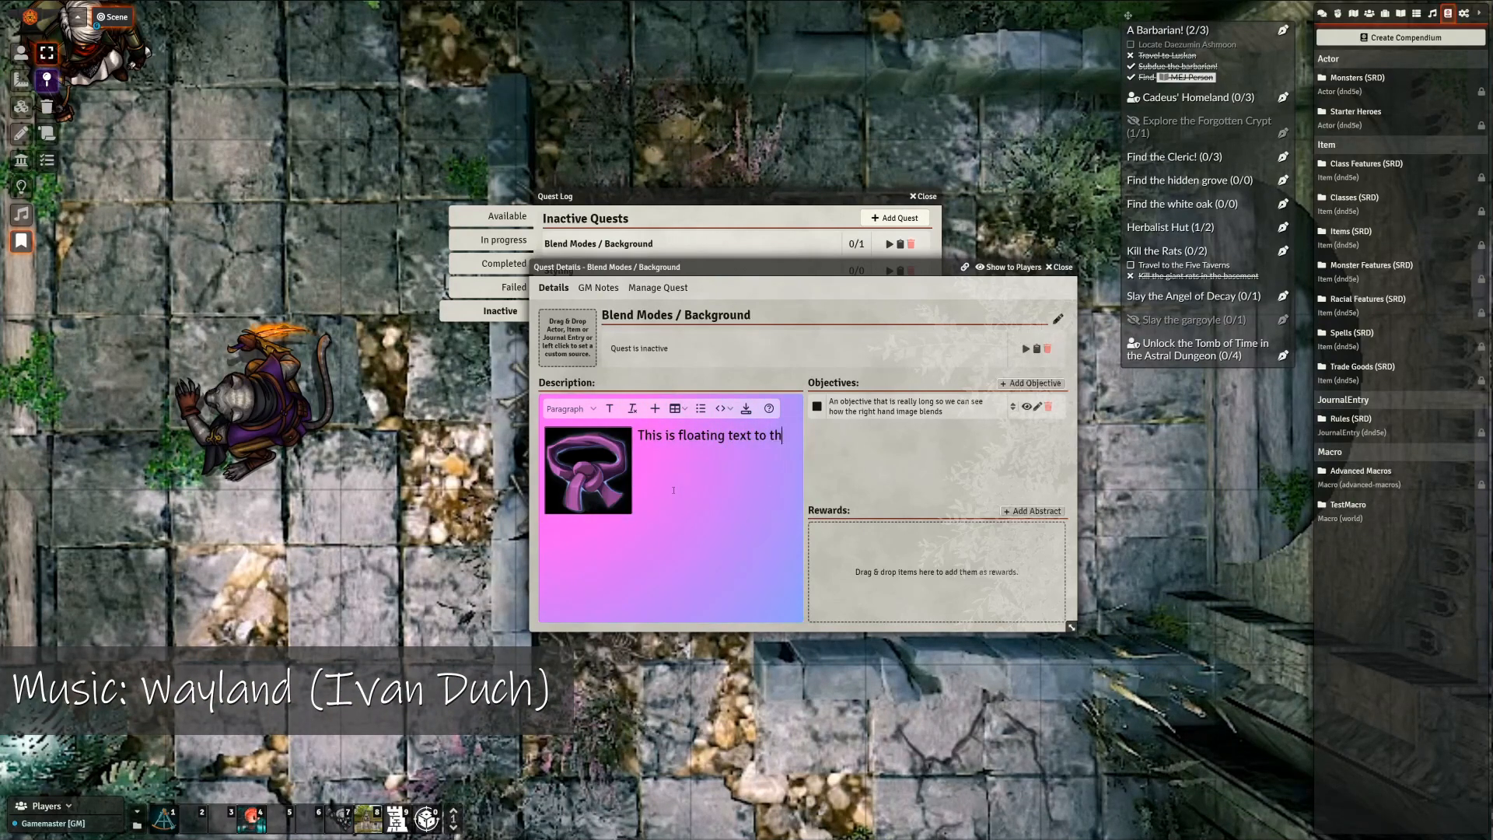
text(e right of )
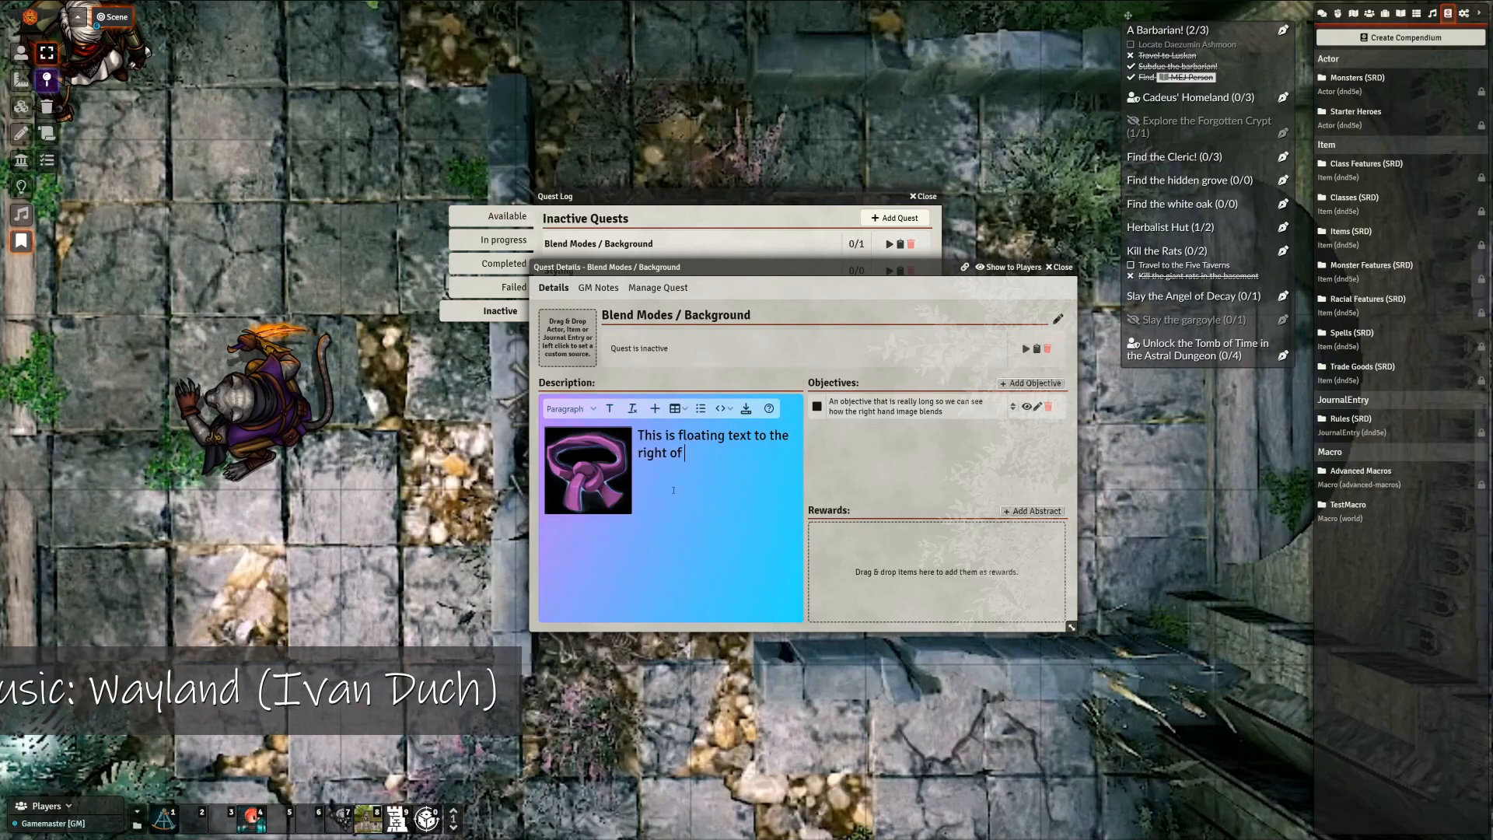
text(float left imagee)
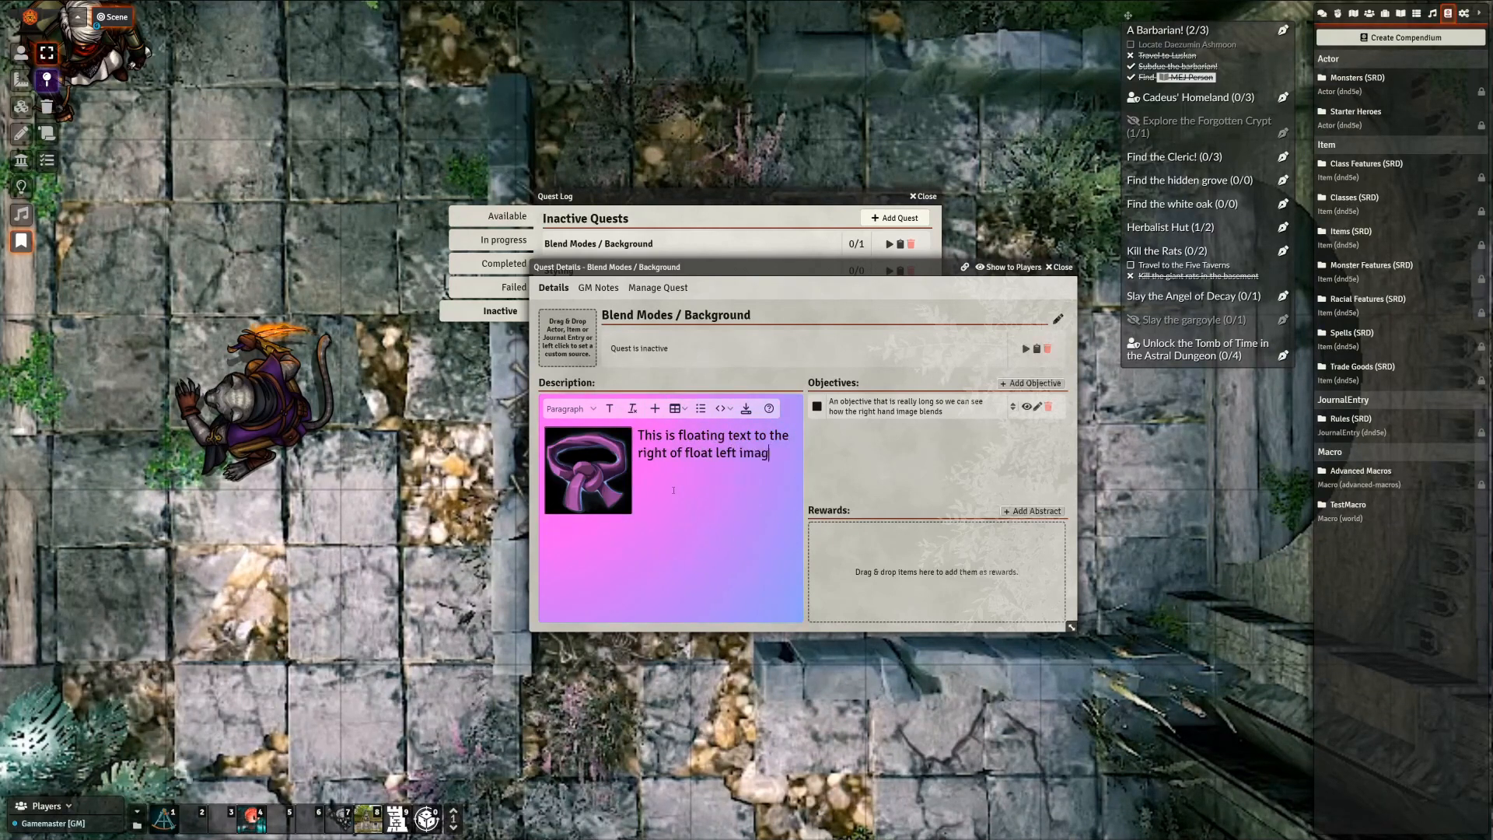
key(ctrl+s)
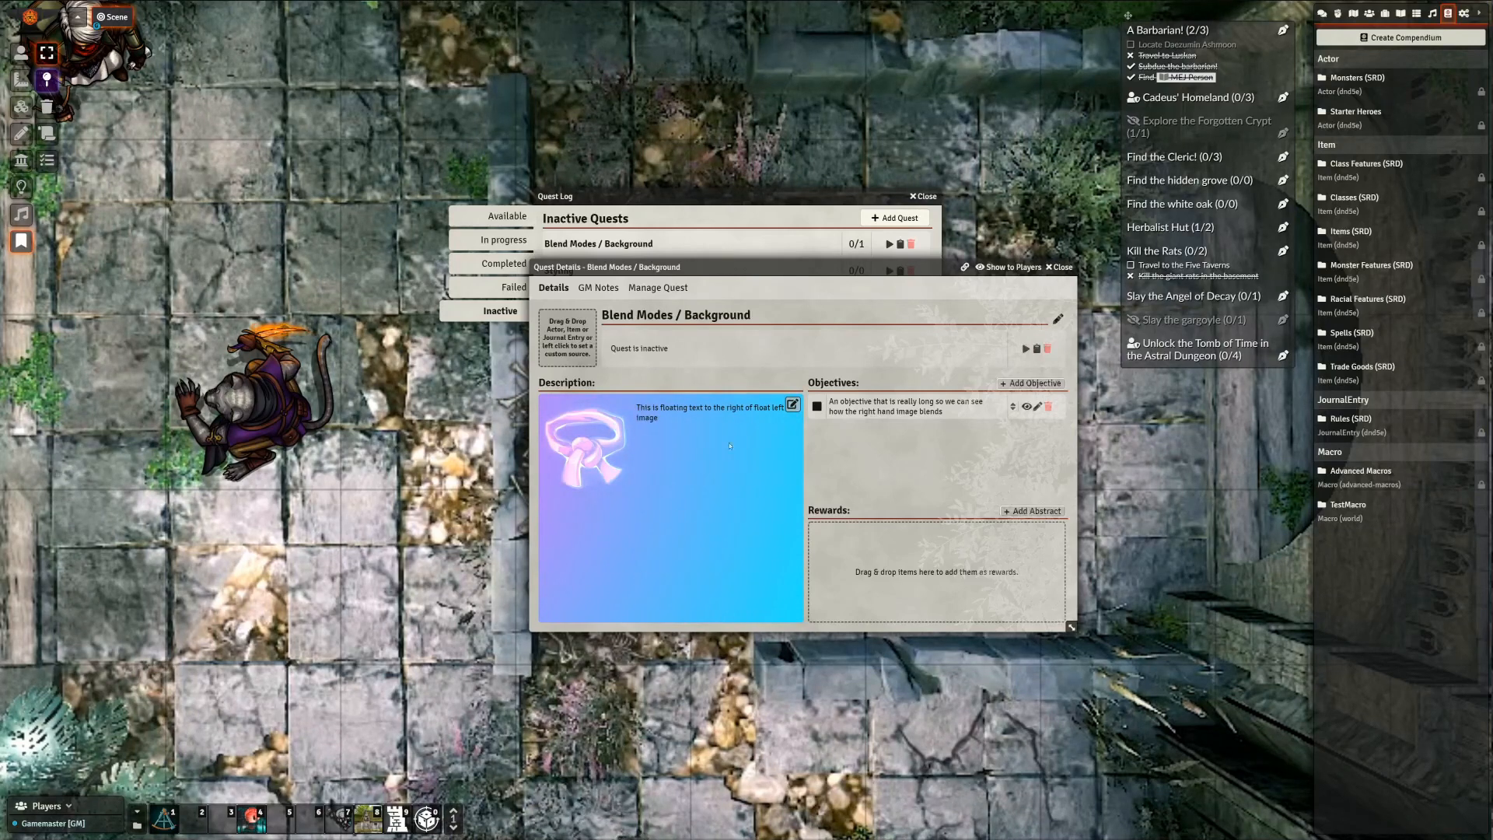
Reopen the description, enlarge the floating text beside the belt image to 22pt and save it
click(791, 404)
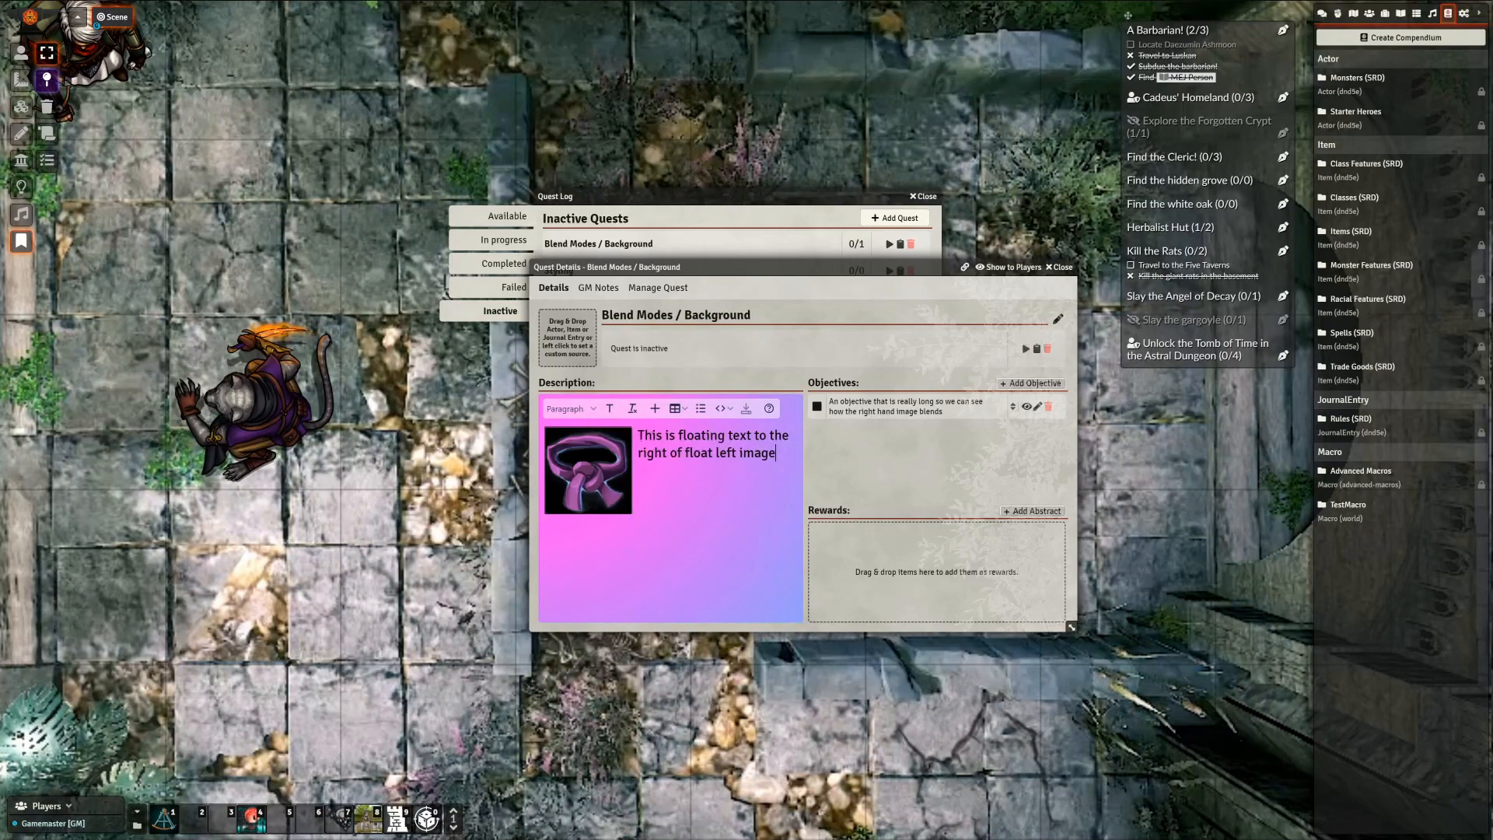
drag(638, 434, 776, 457)
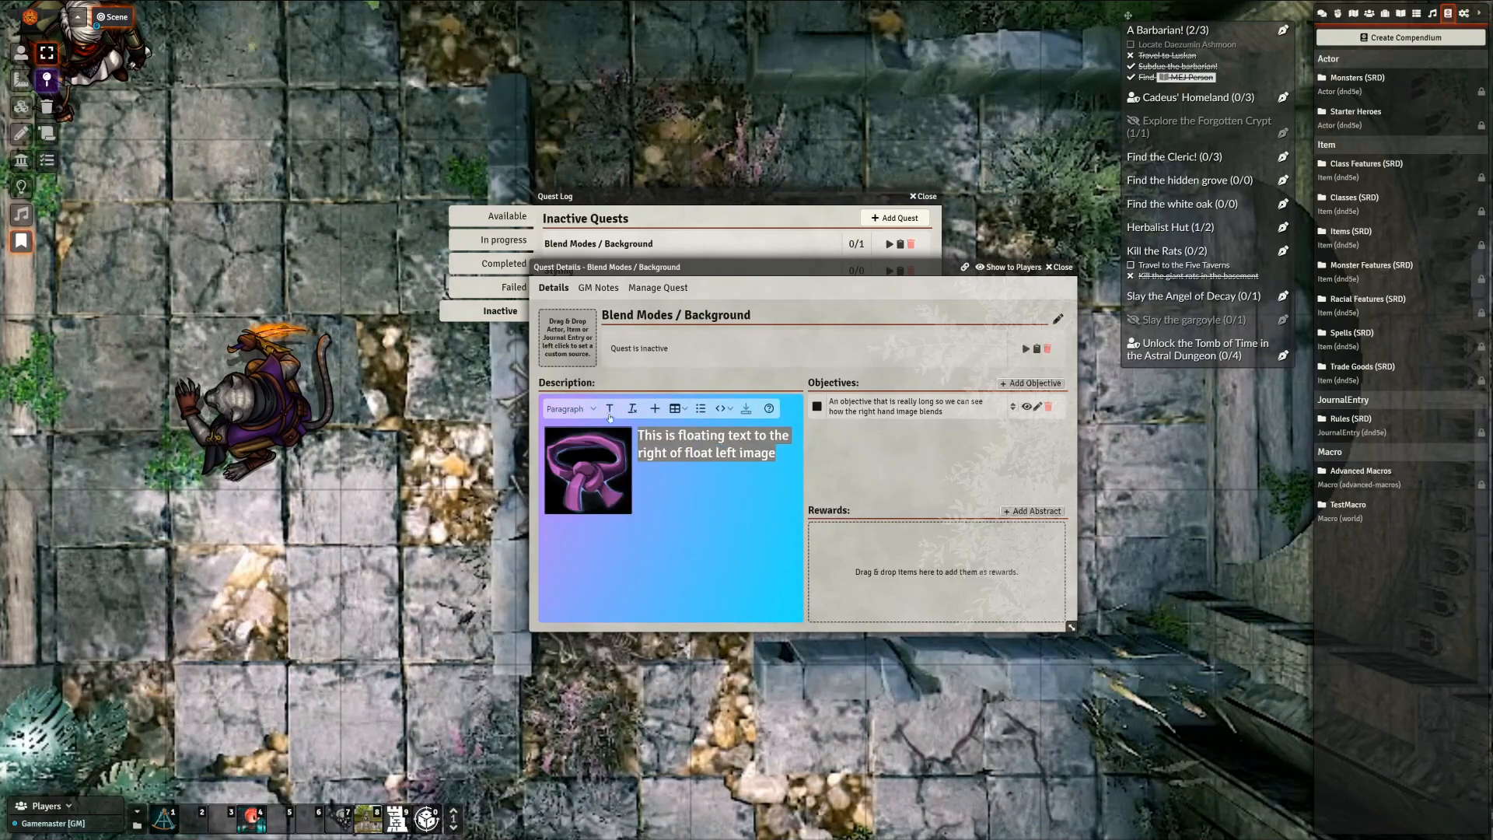
click(610, 409)
click(719, 429)
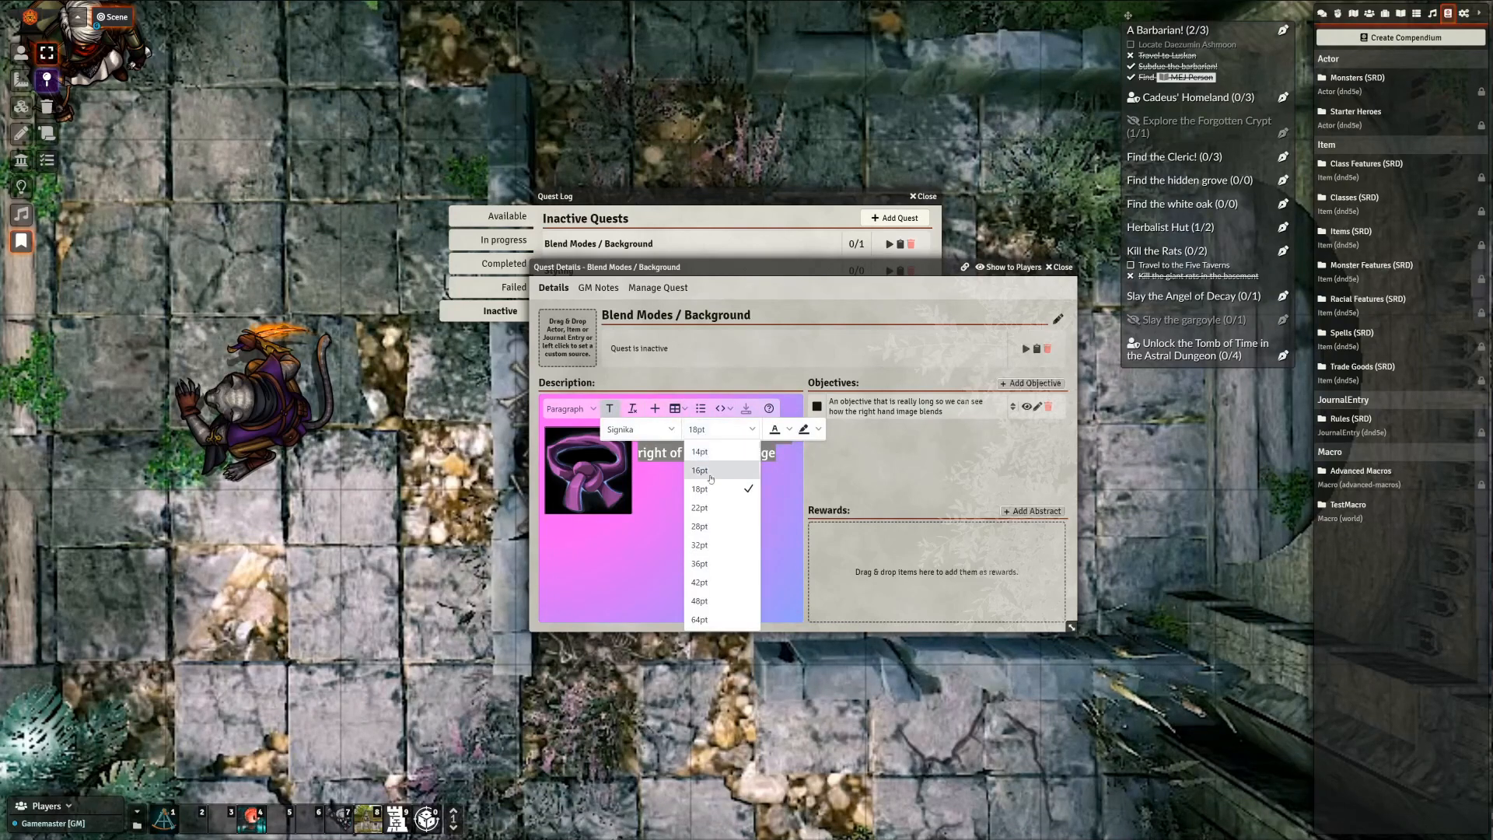
click(711, 499)
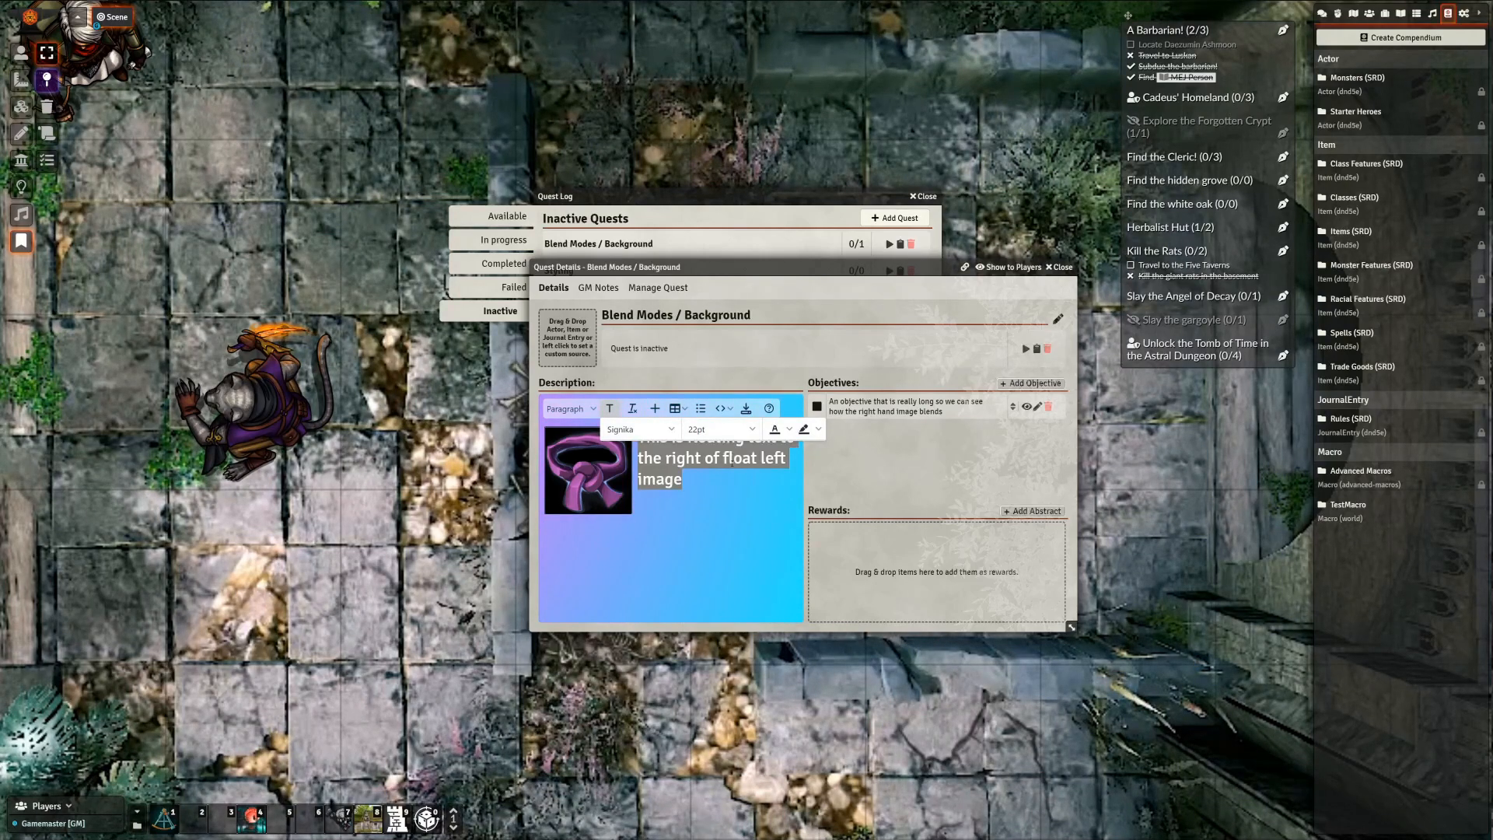
click(731, 461)
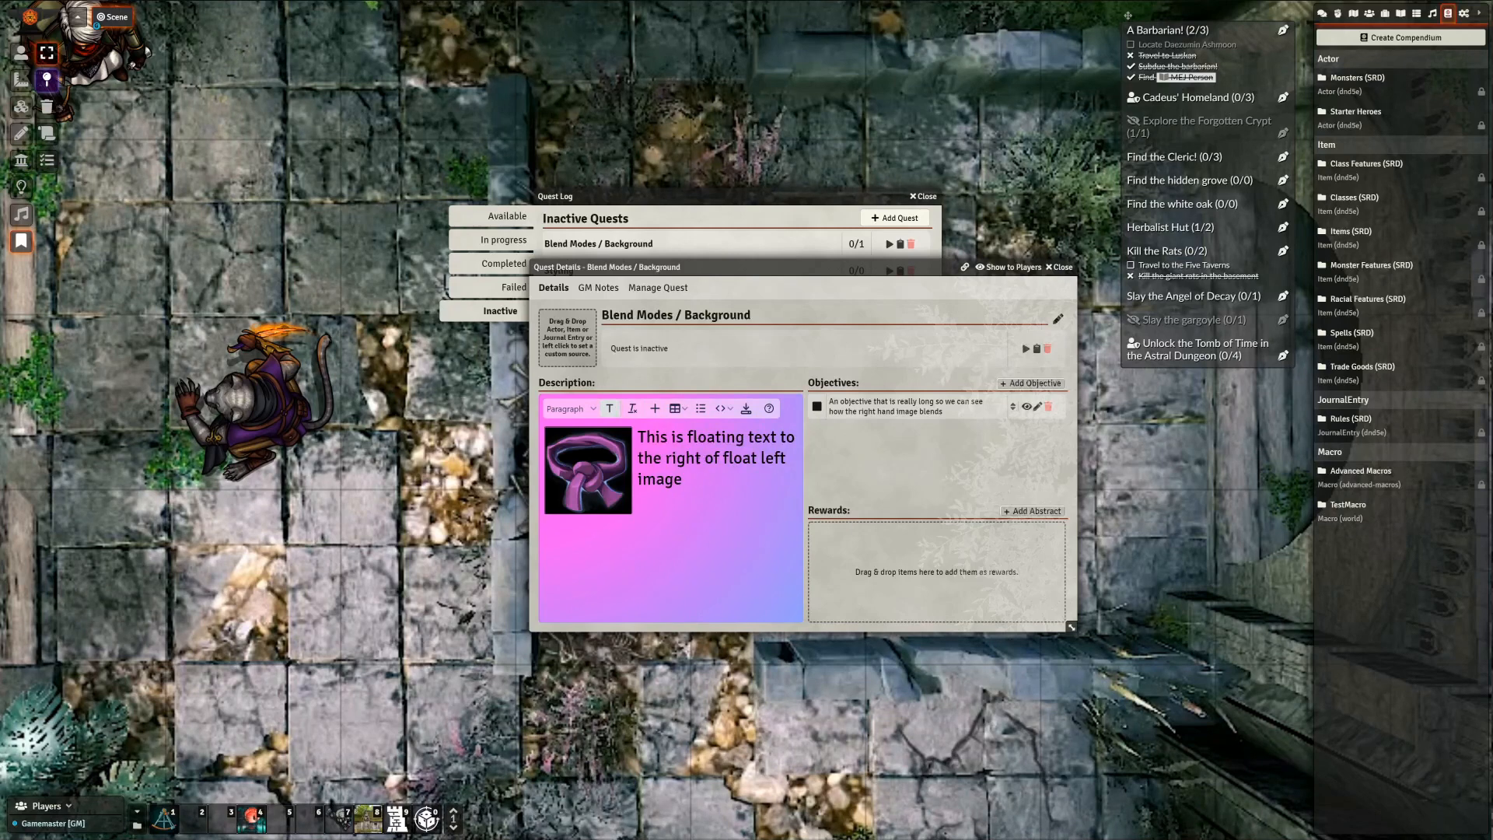
click(746, 408)
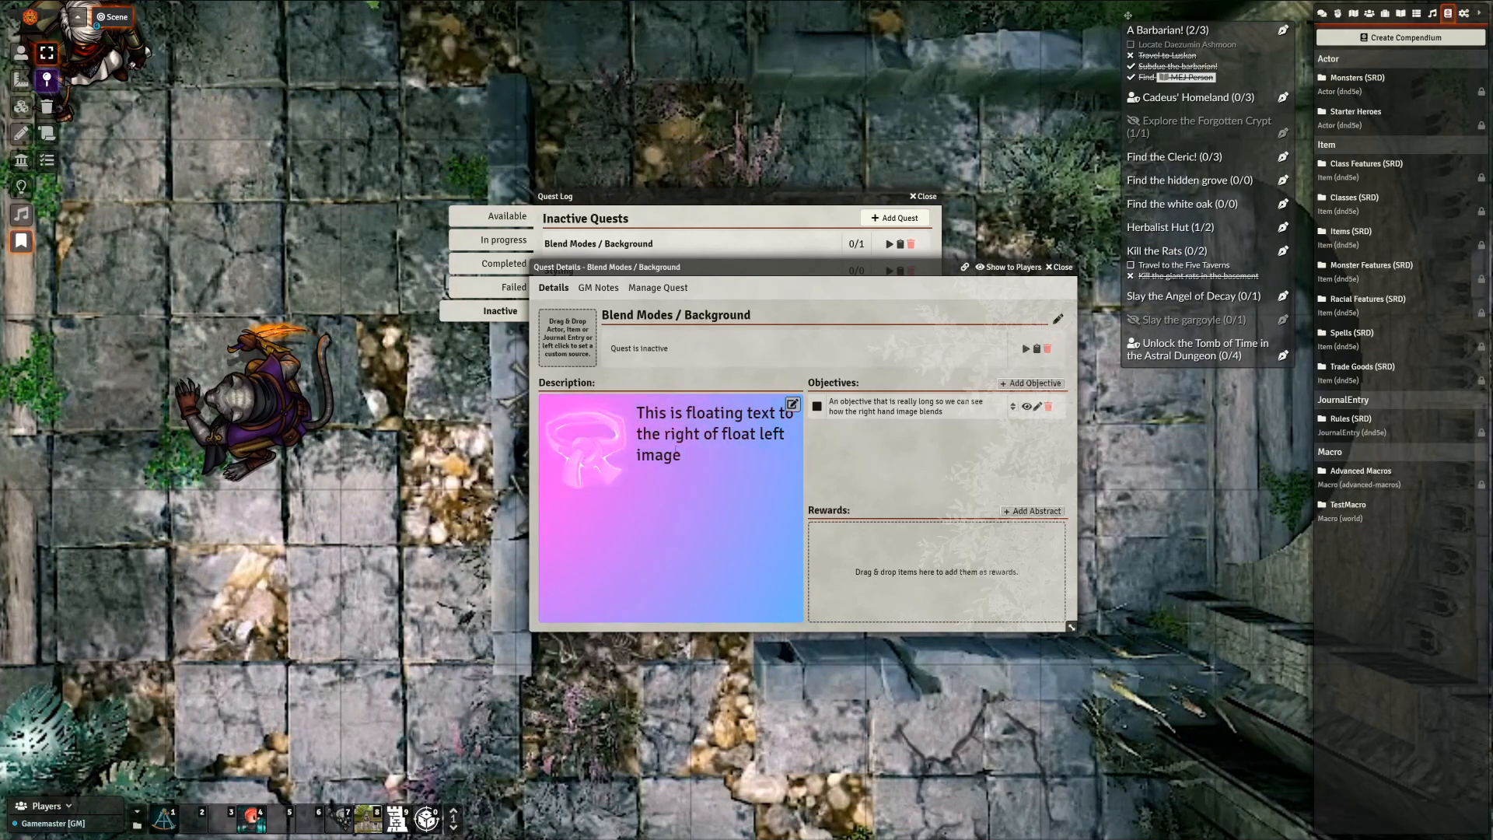
Reopen the description for editing and delete both the belt image and the floating text
click(792, 405)
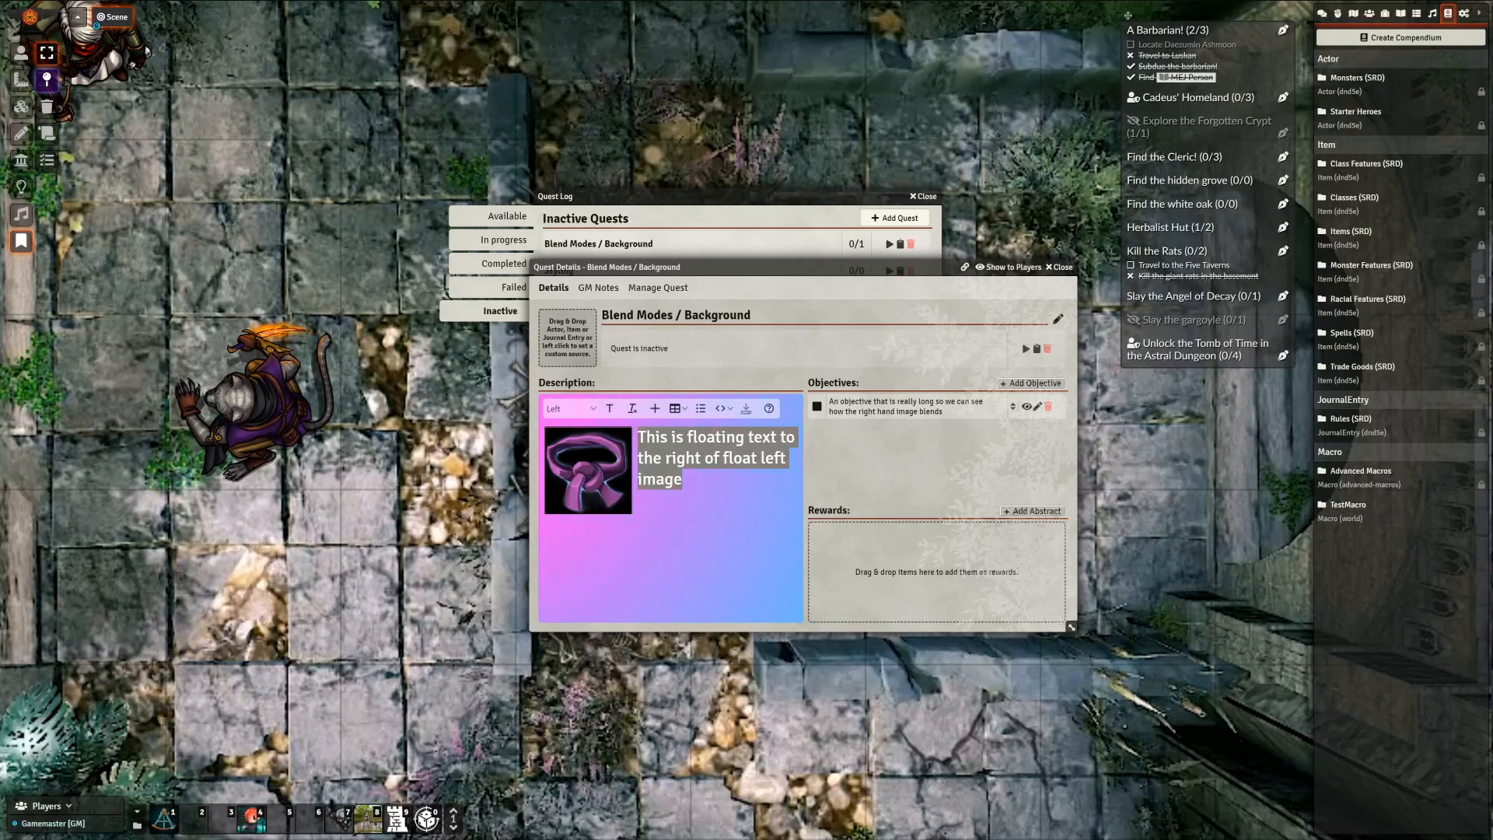
click(588, 471)
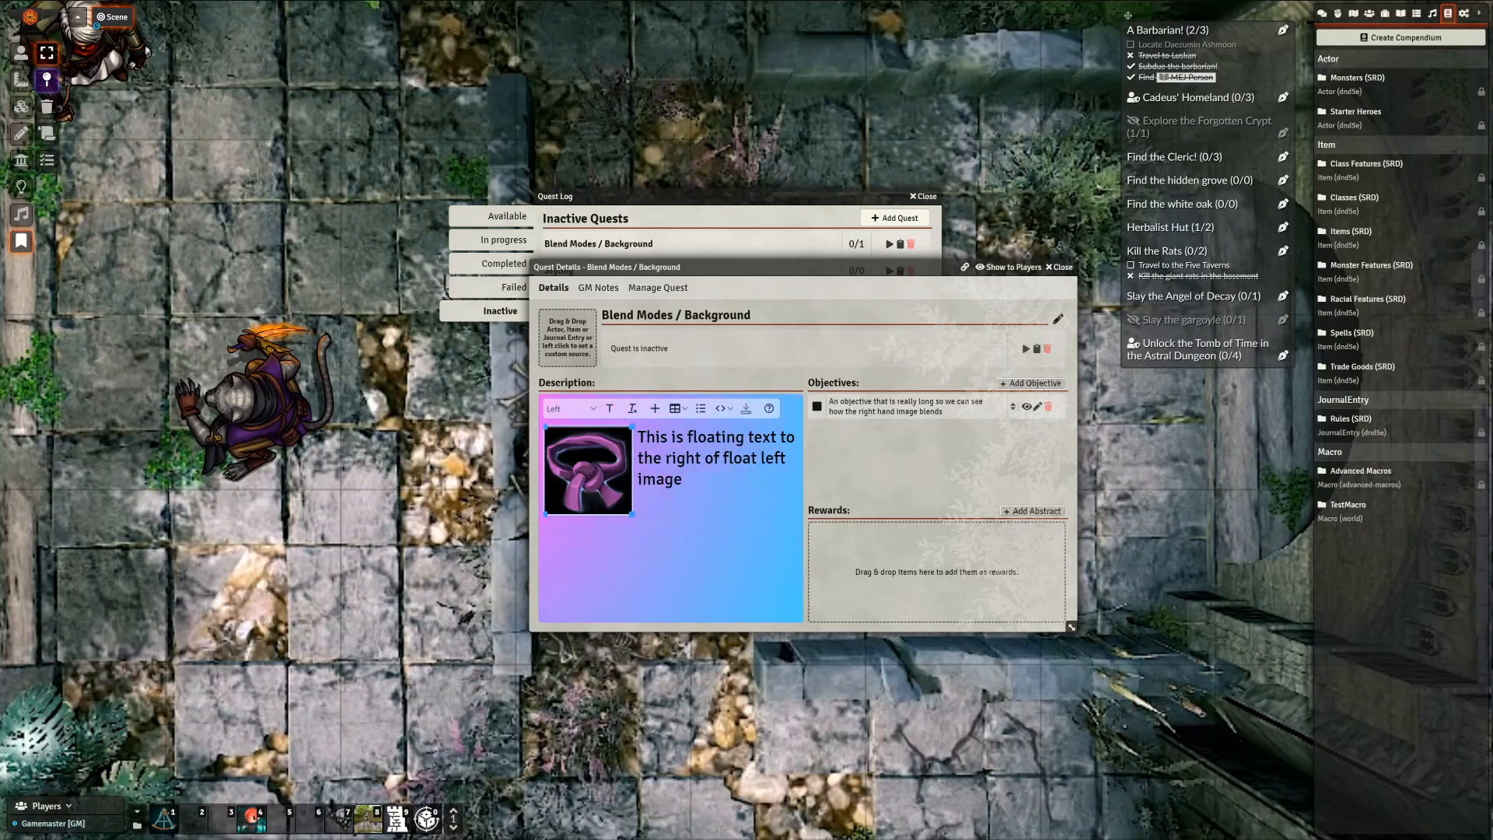
key(Delete)
drag(696, 490, 606, 442)
key(Delete)
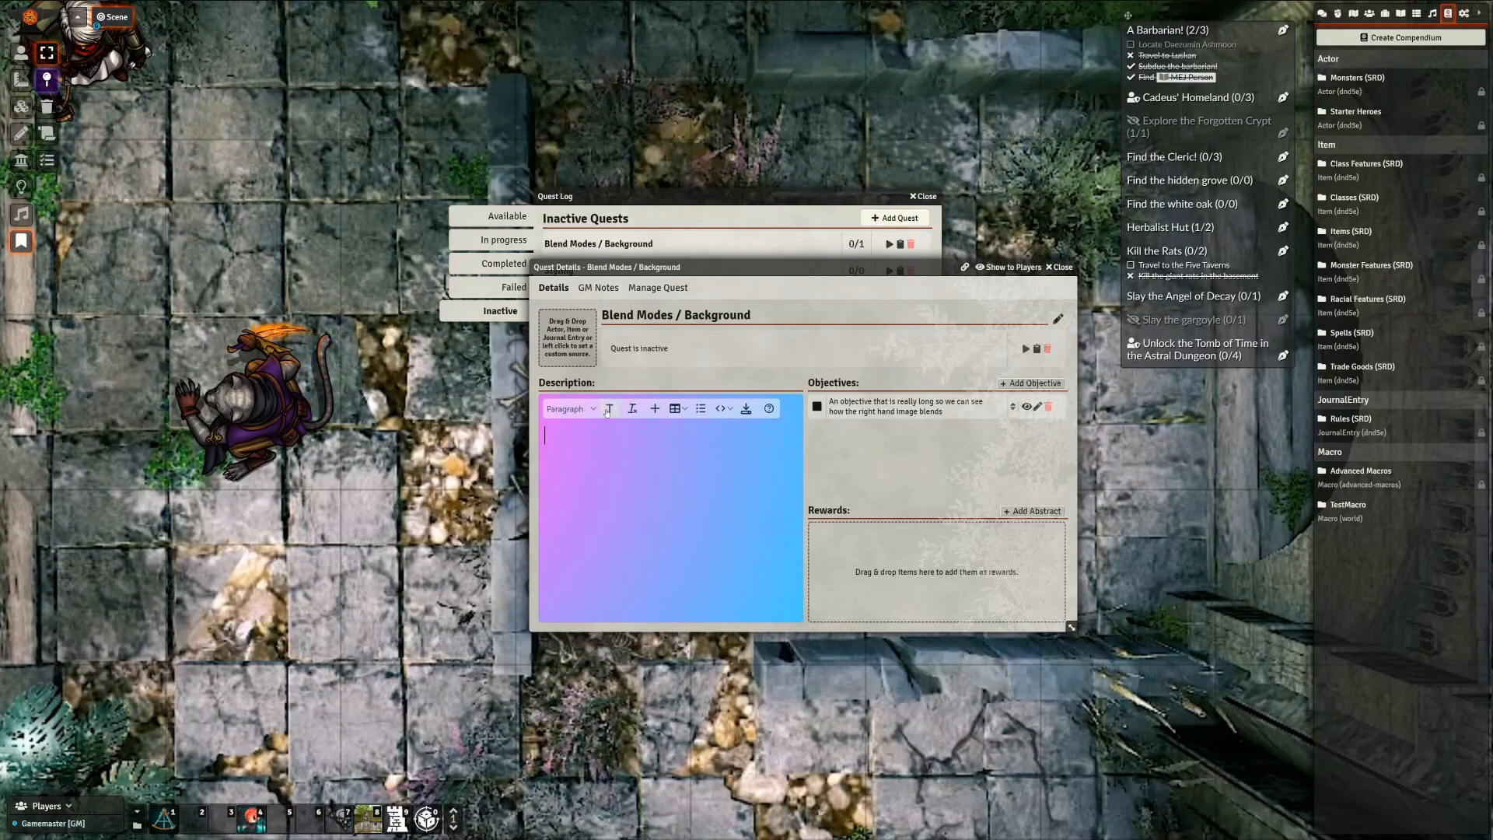
Write "Very cool neon text" in the description using the Audiowide font at 28pt
click(609, 414)
click(637, 430)
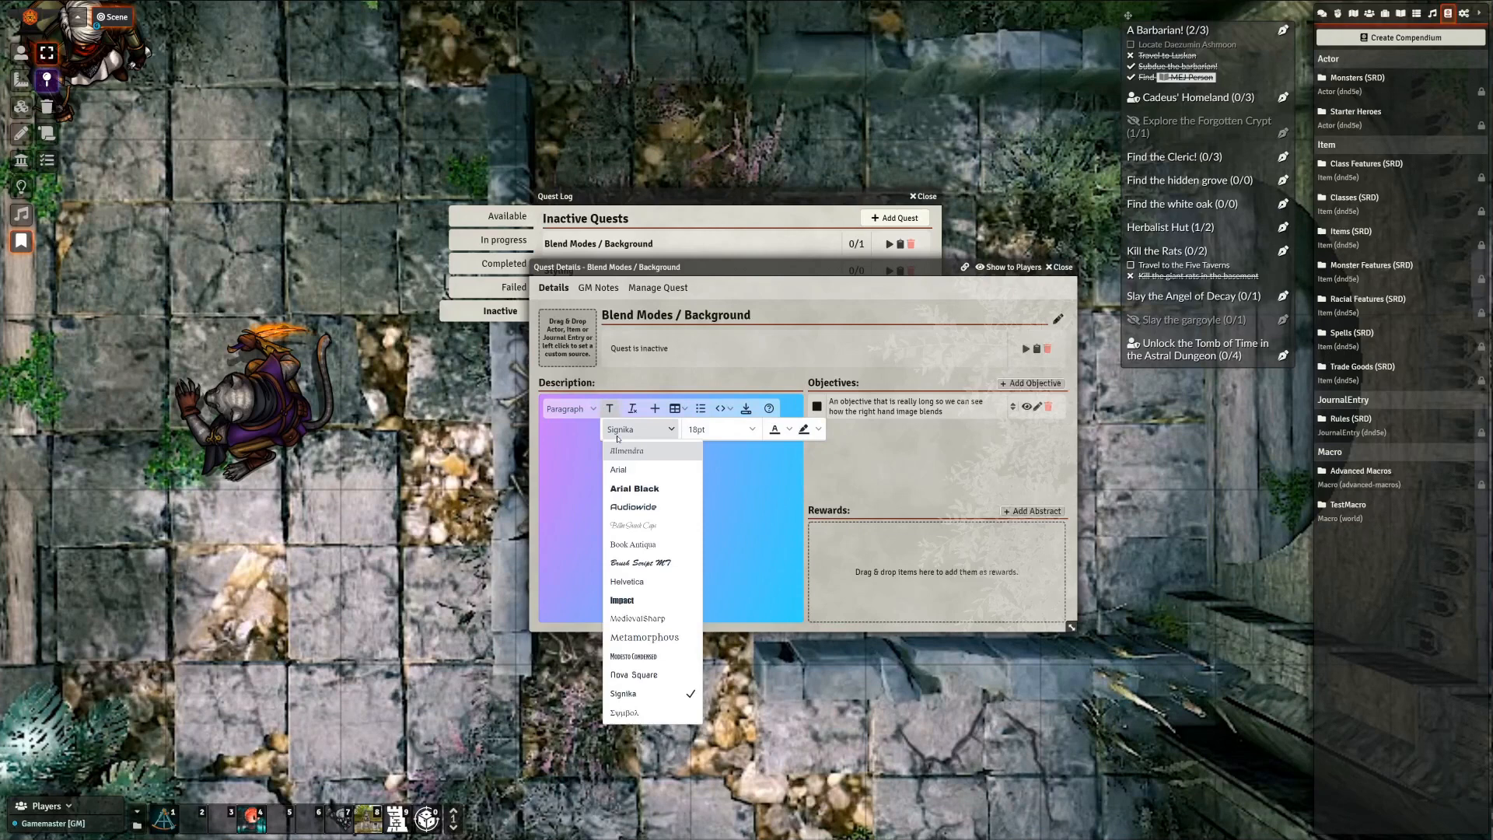
click(627, 507)
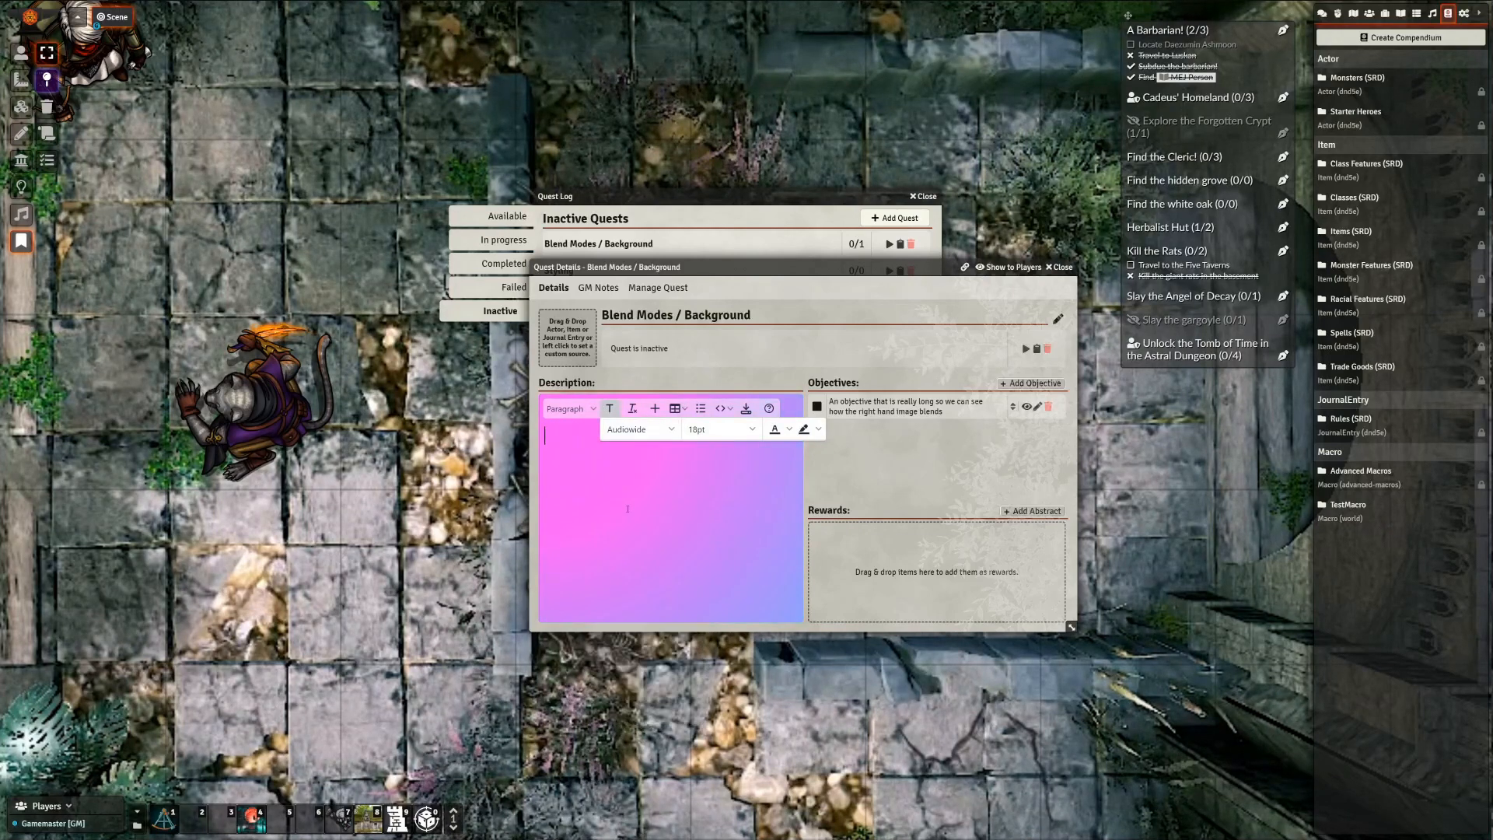
click(704, 430)
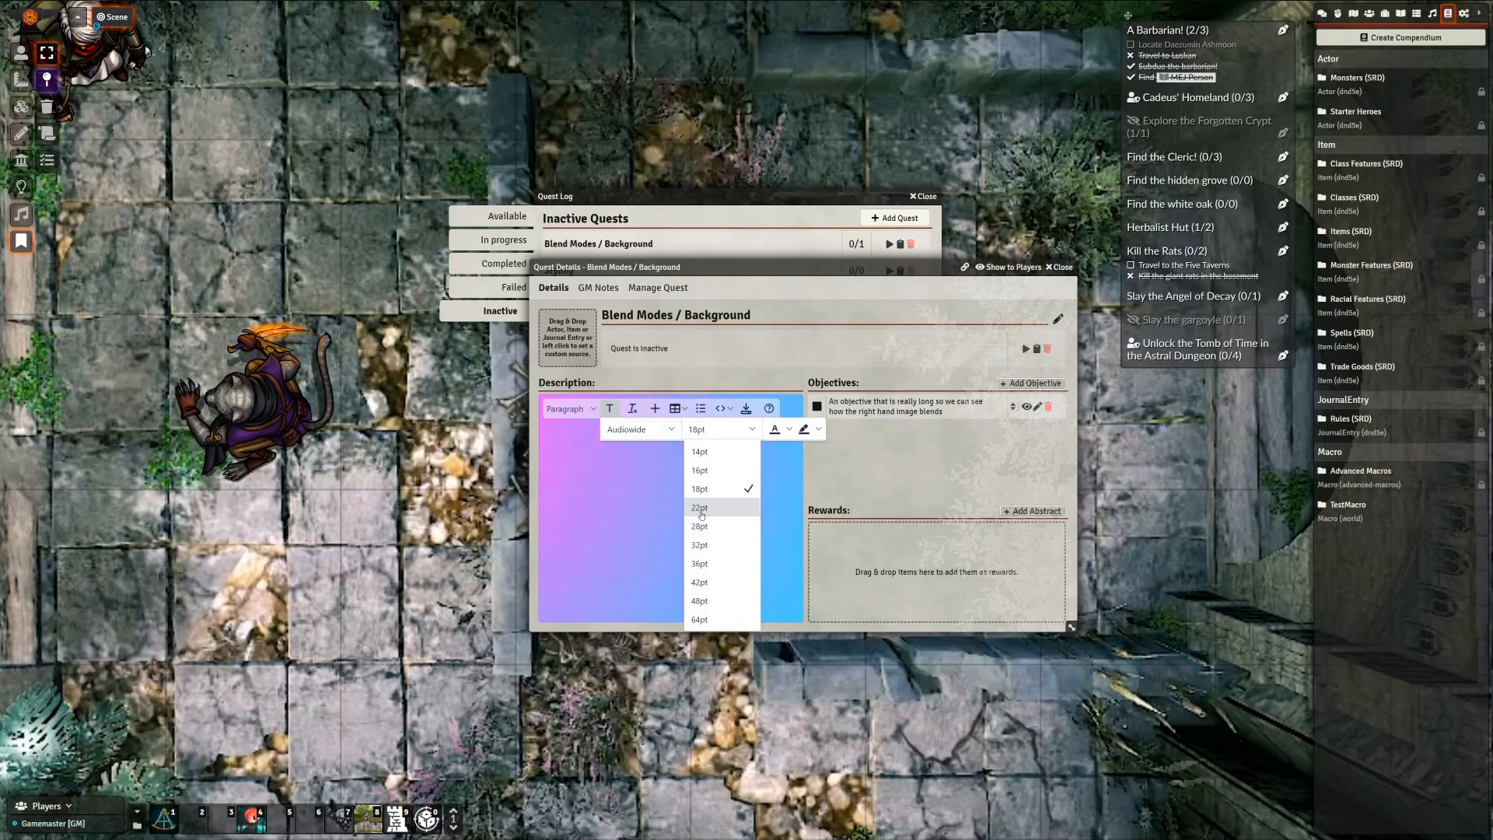
click(699, 526)
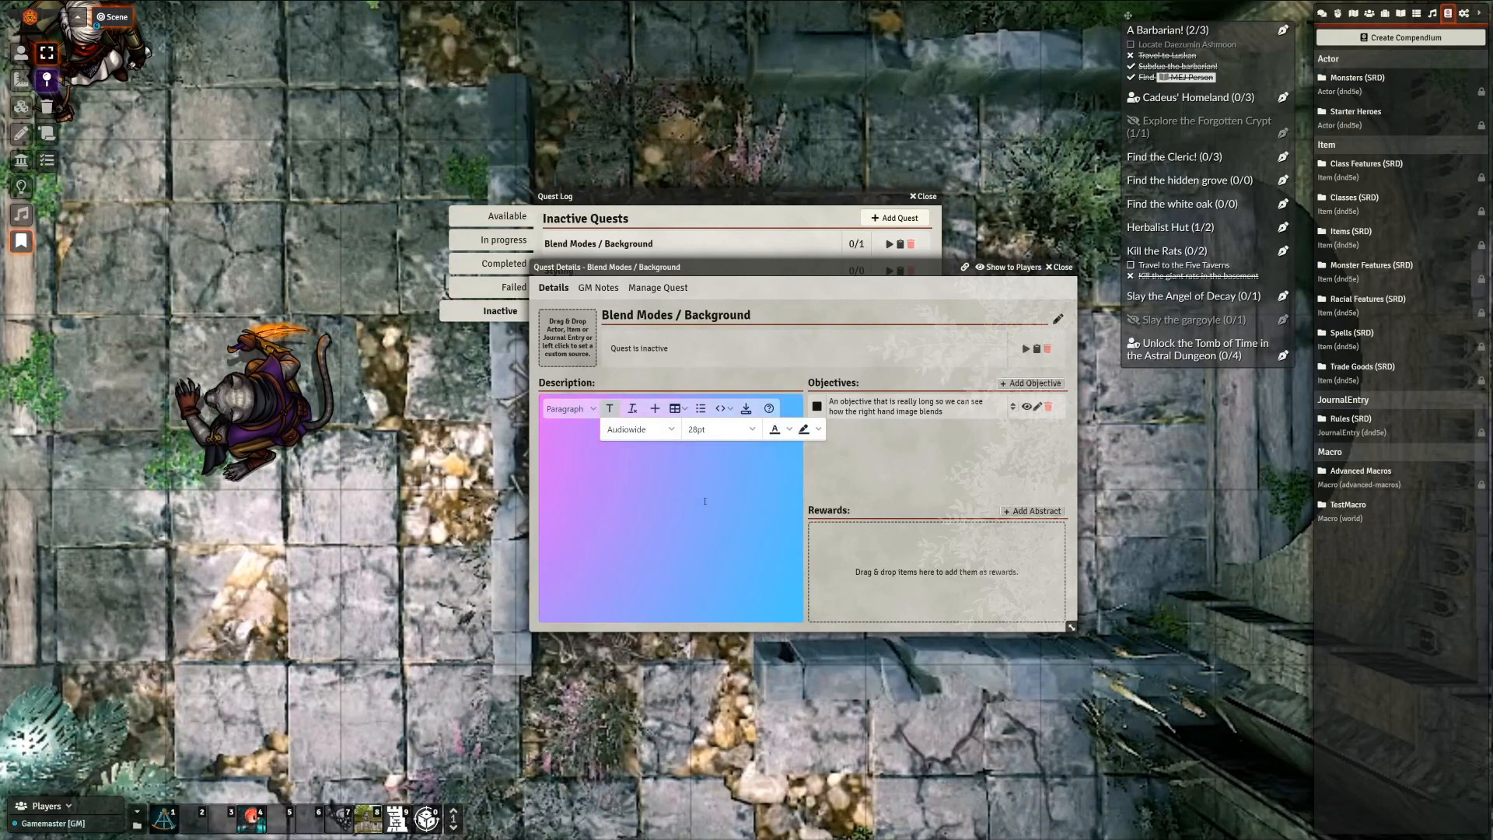
text(Very Cool He)
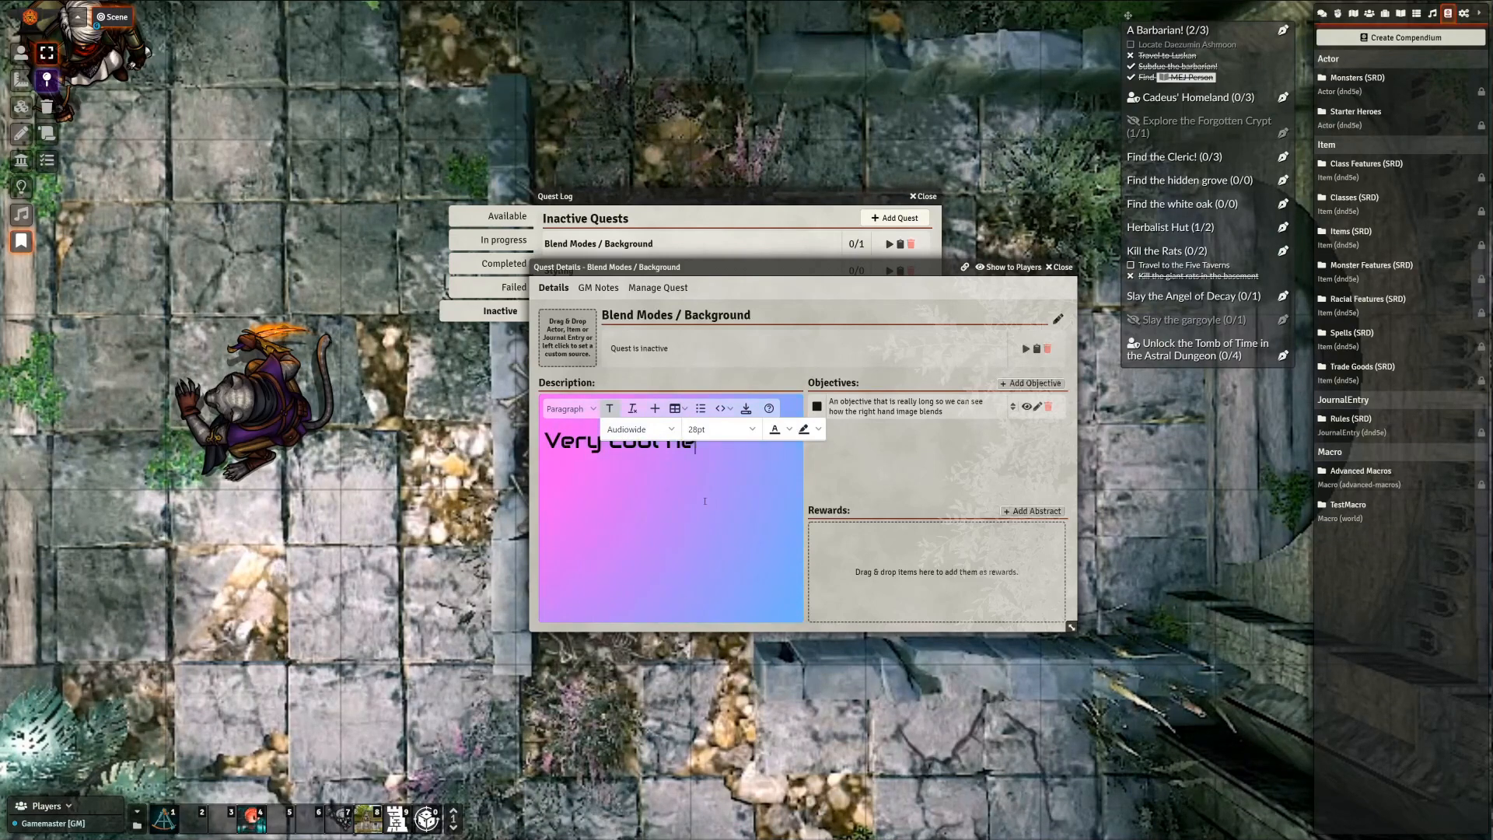
text(on Text)
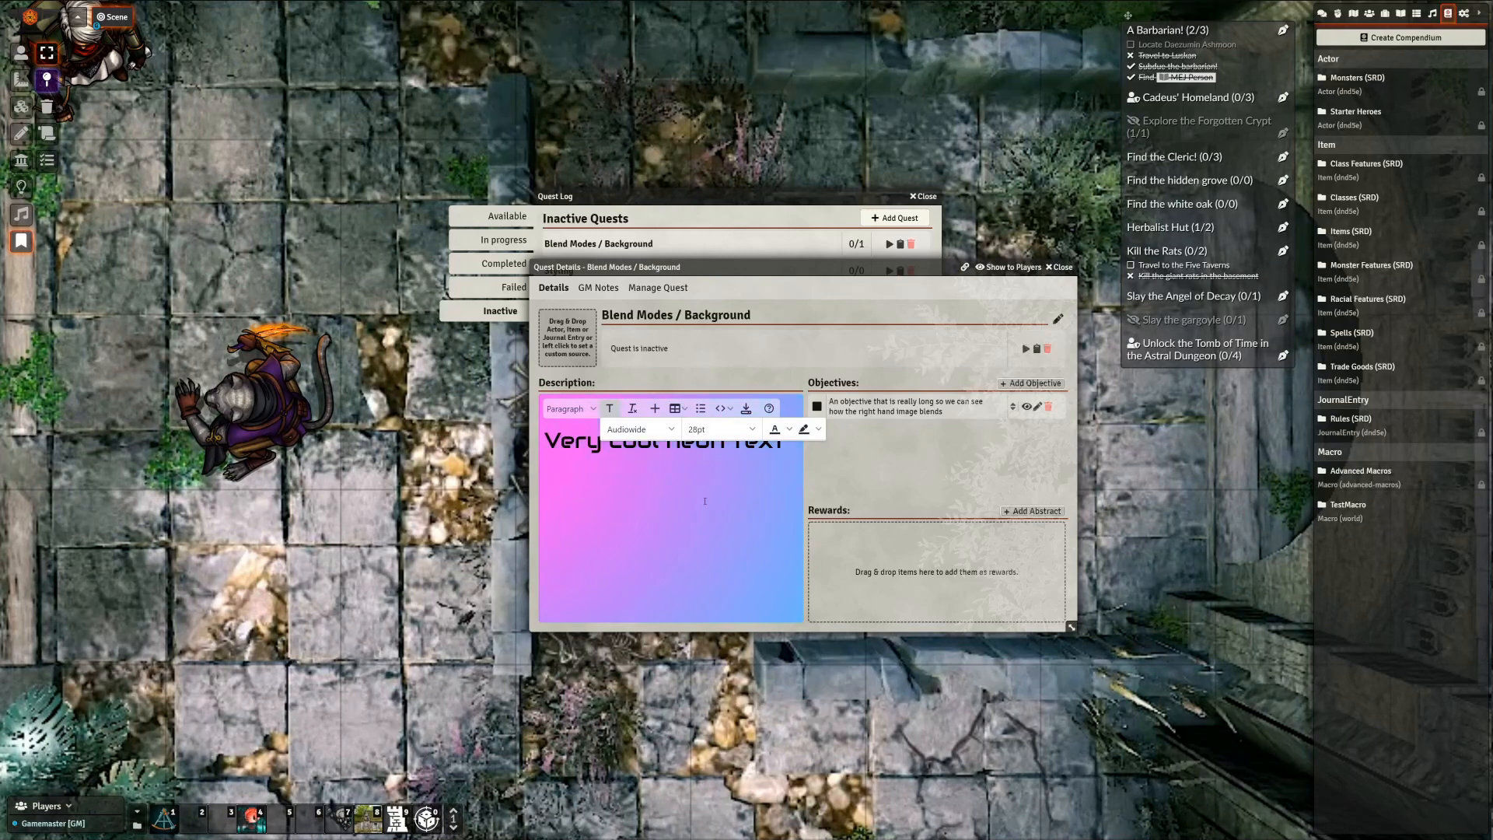
click(709, 513)
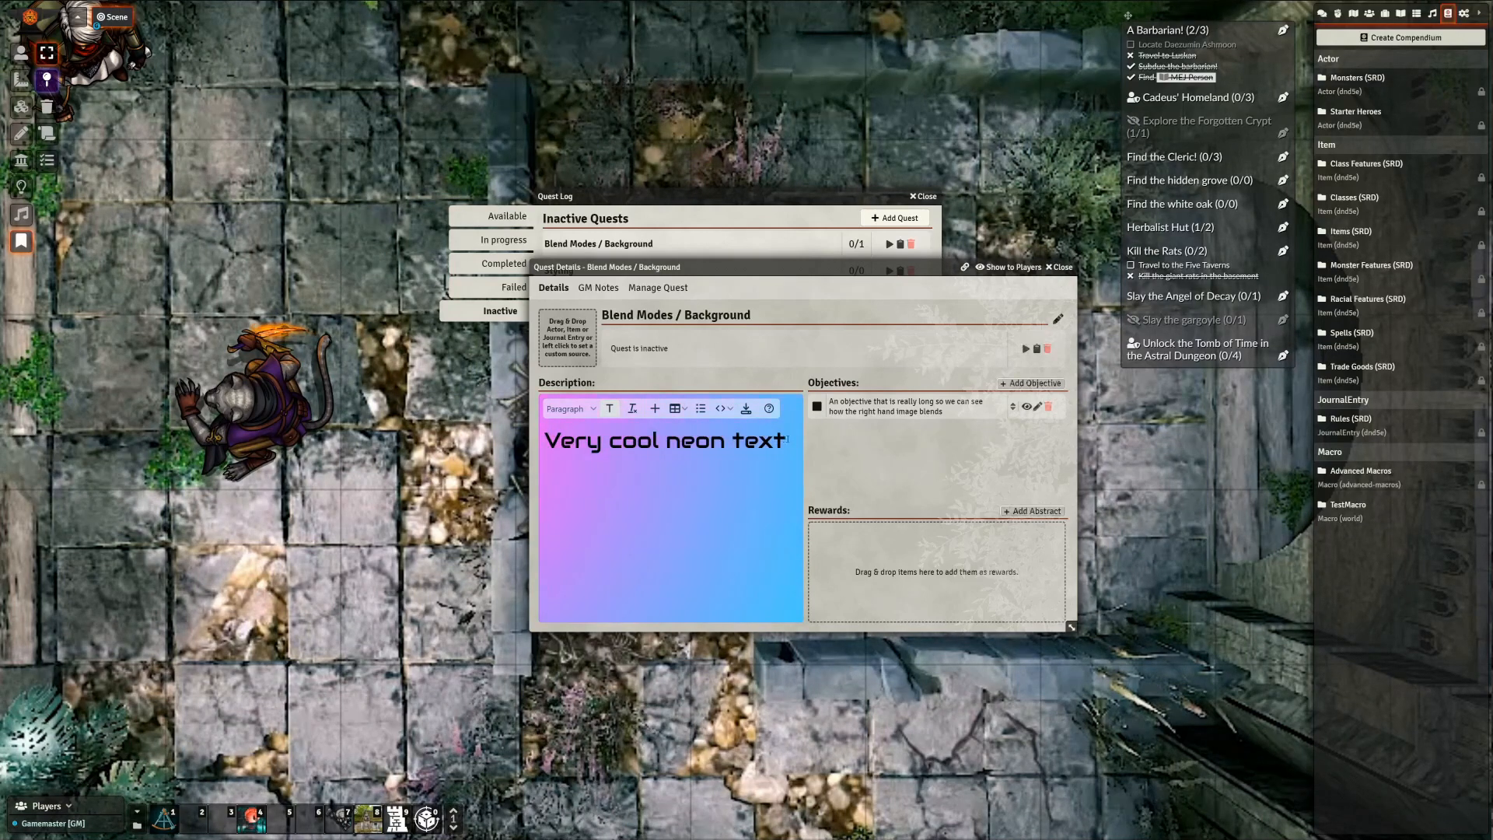
Apply the Neon Purple font style to the whole line "Very cool neon text"
drag(787, 439, 551, 446)
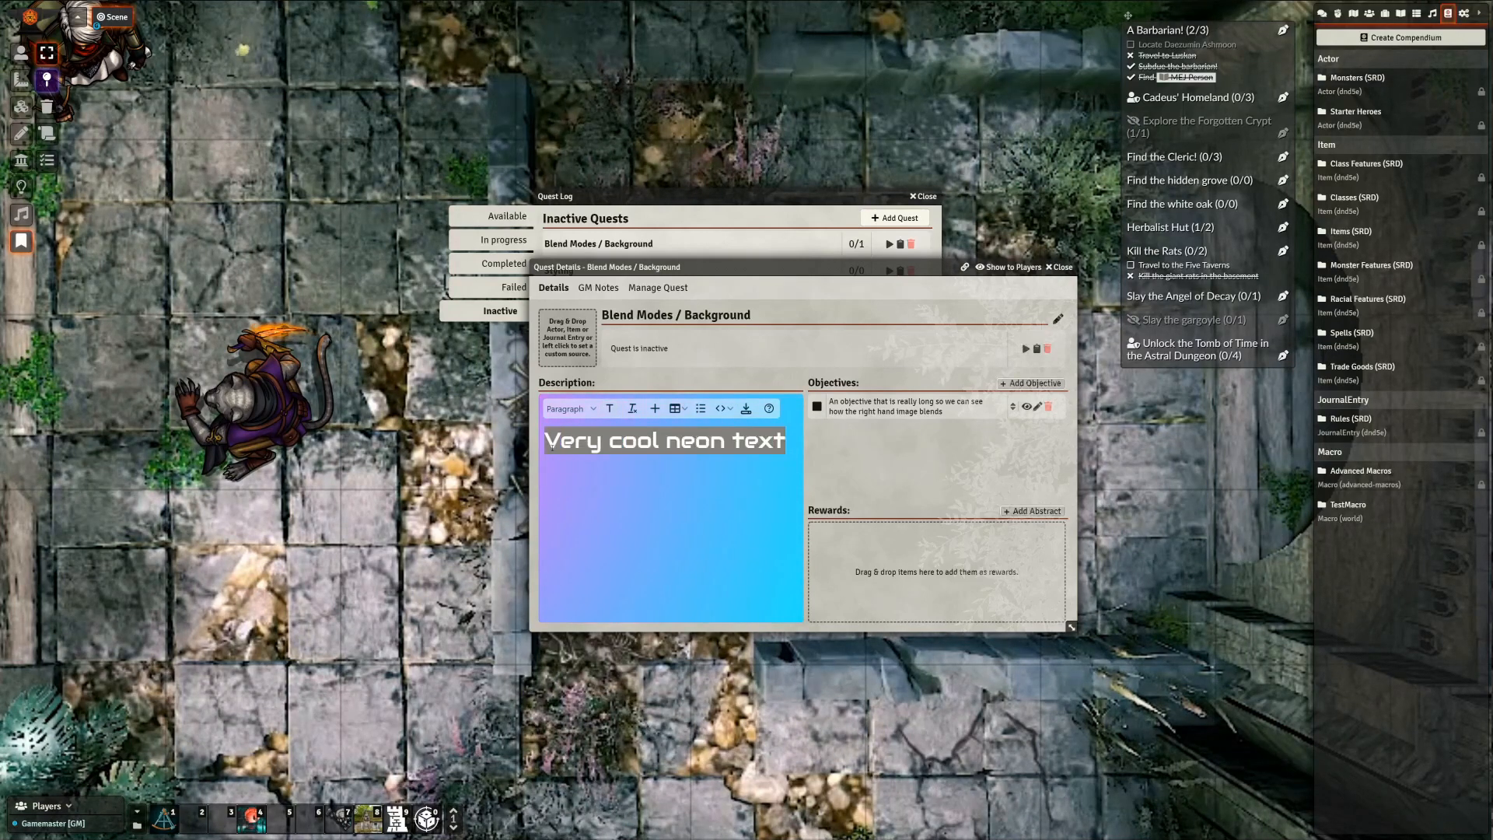
click(581, 409)
mouse_move(571, 523)
mouse_move(646, 552)
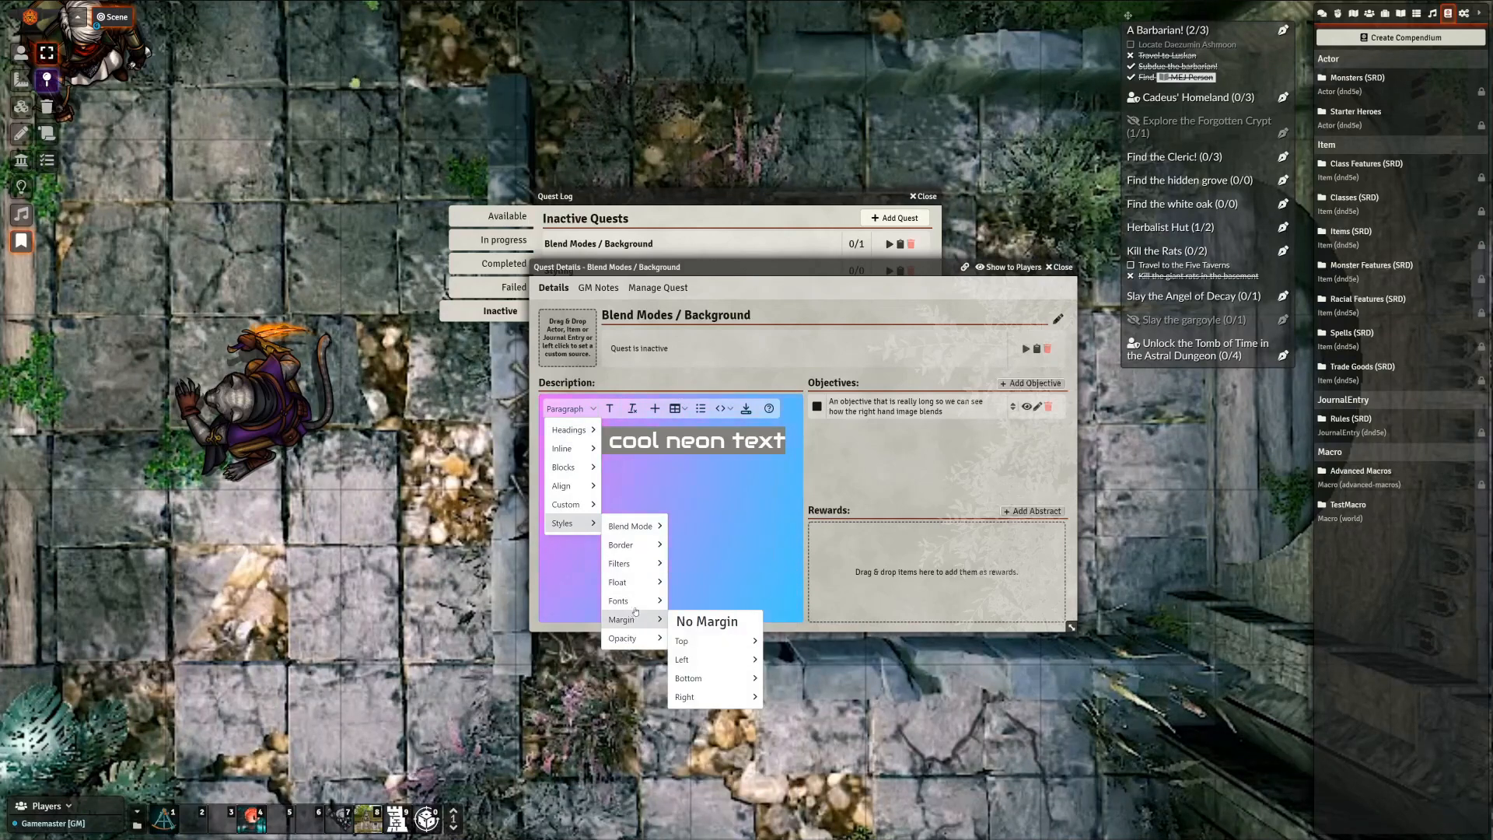
mouse_move(626, 600)
mouse_move(692, 622)
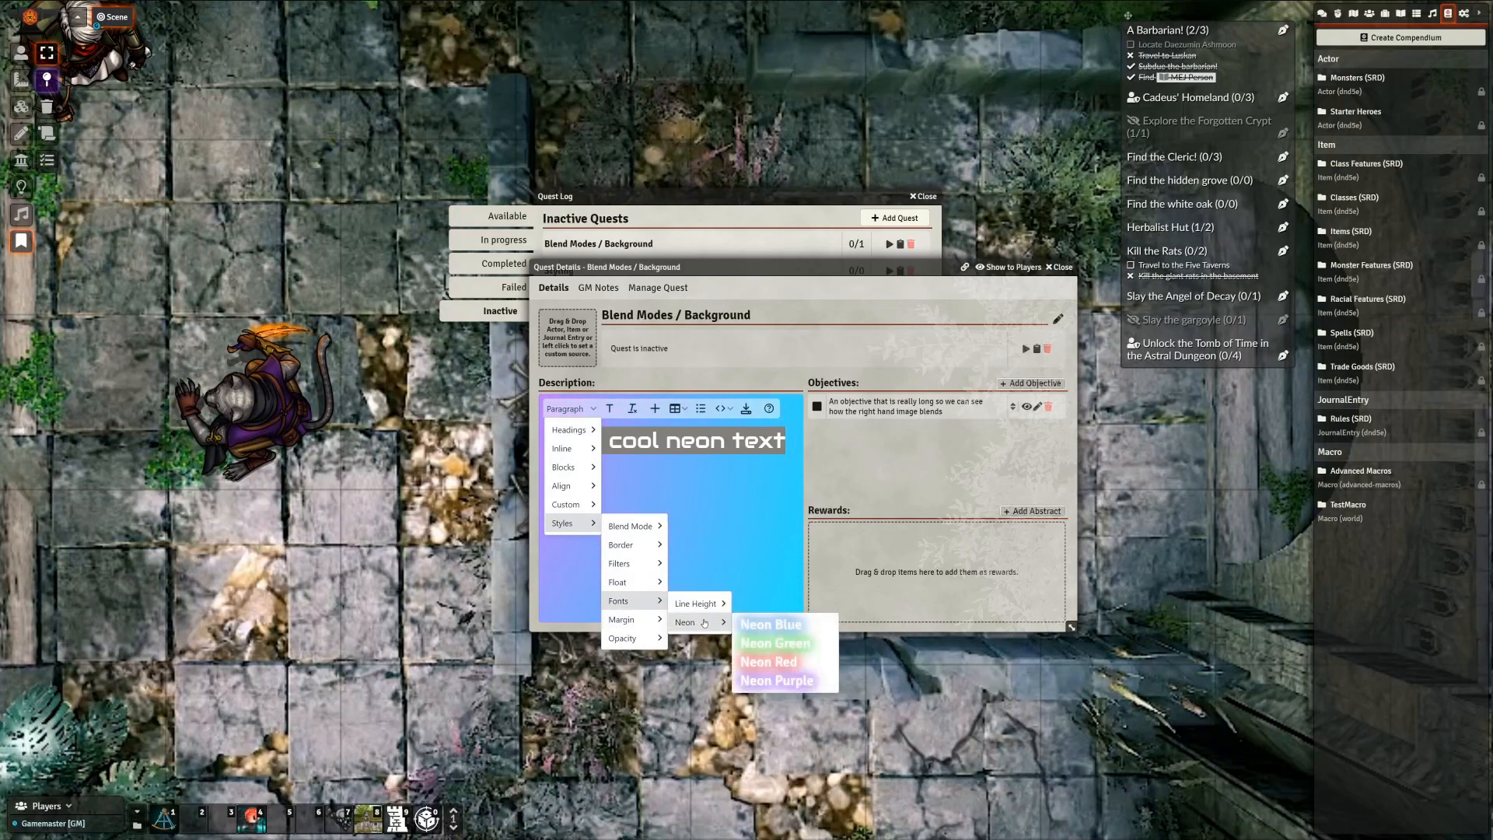
click(776, 681)
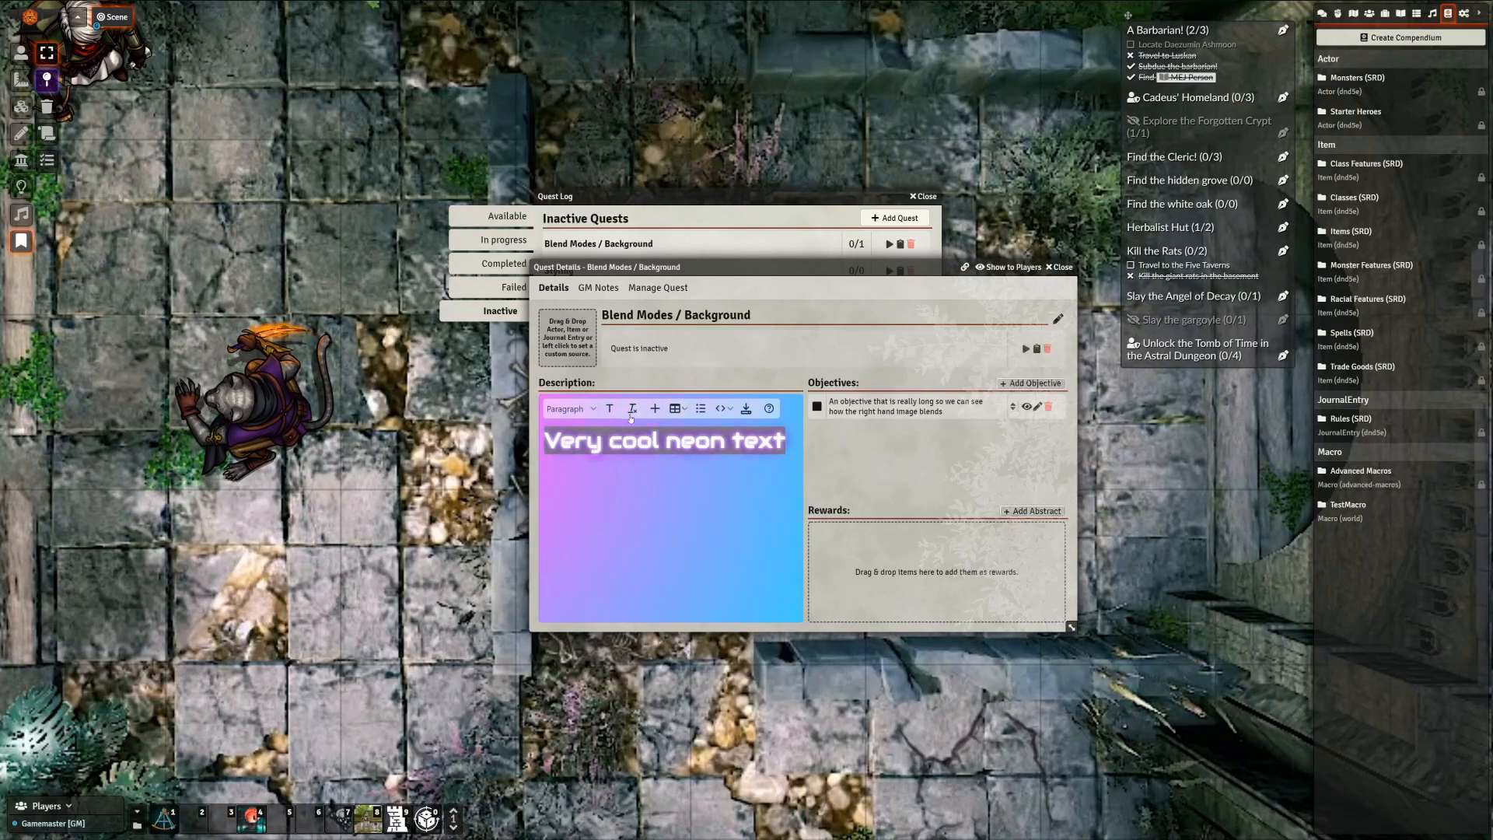
Center the neon text line and save the description
click(568, 409)
mouse_move(569, 487)
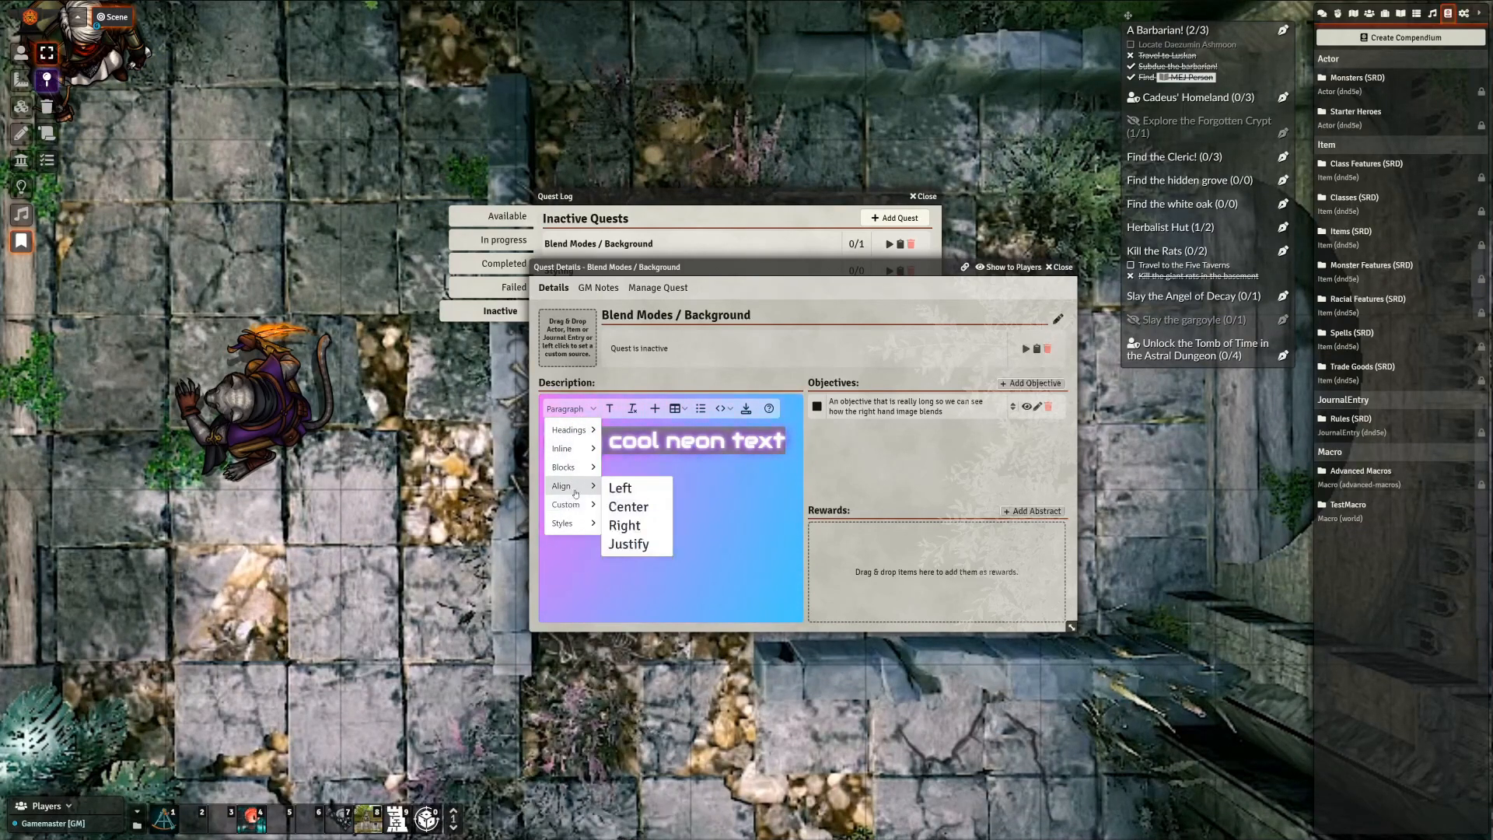
click(629, 506)
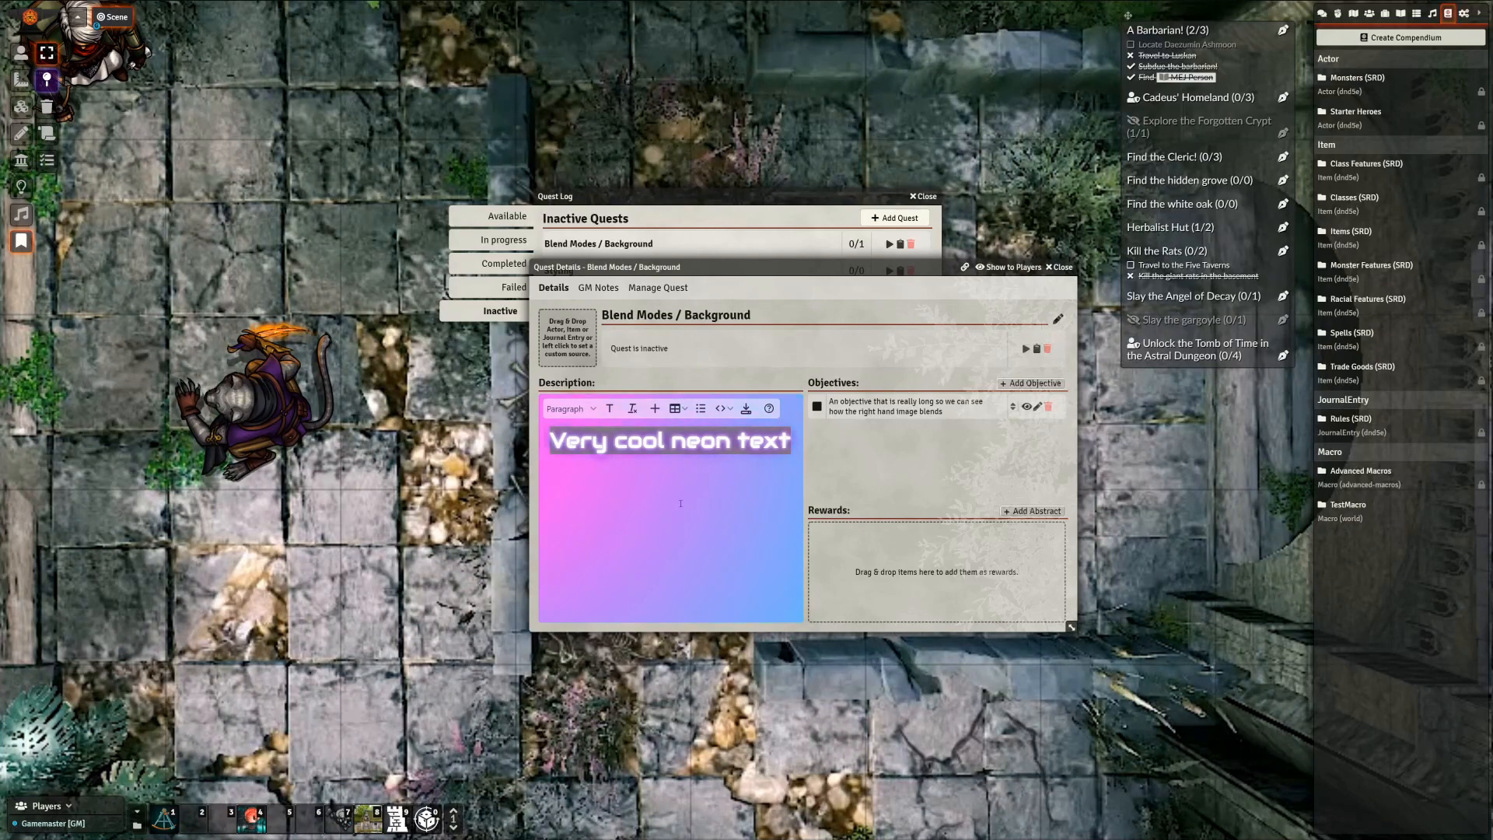
key(Escape)
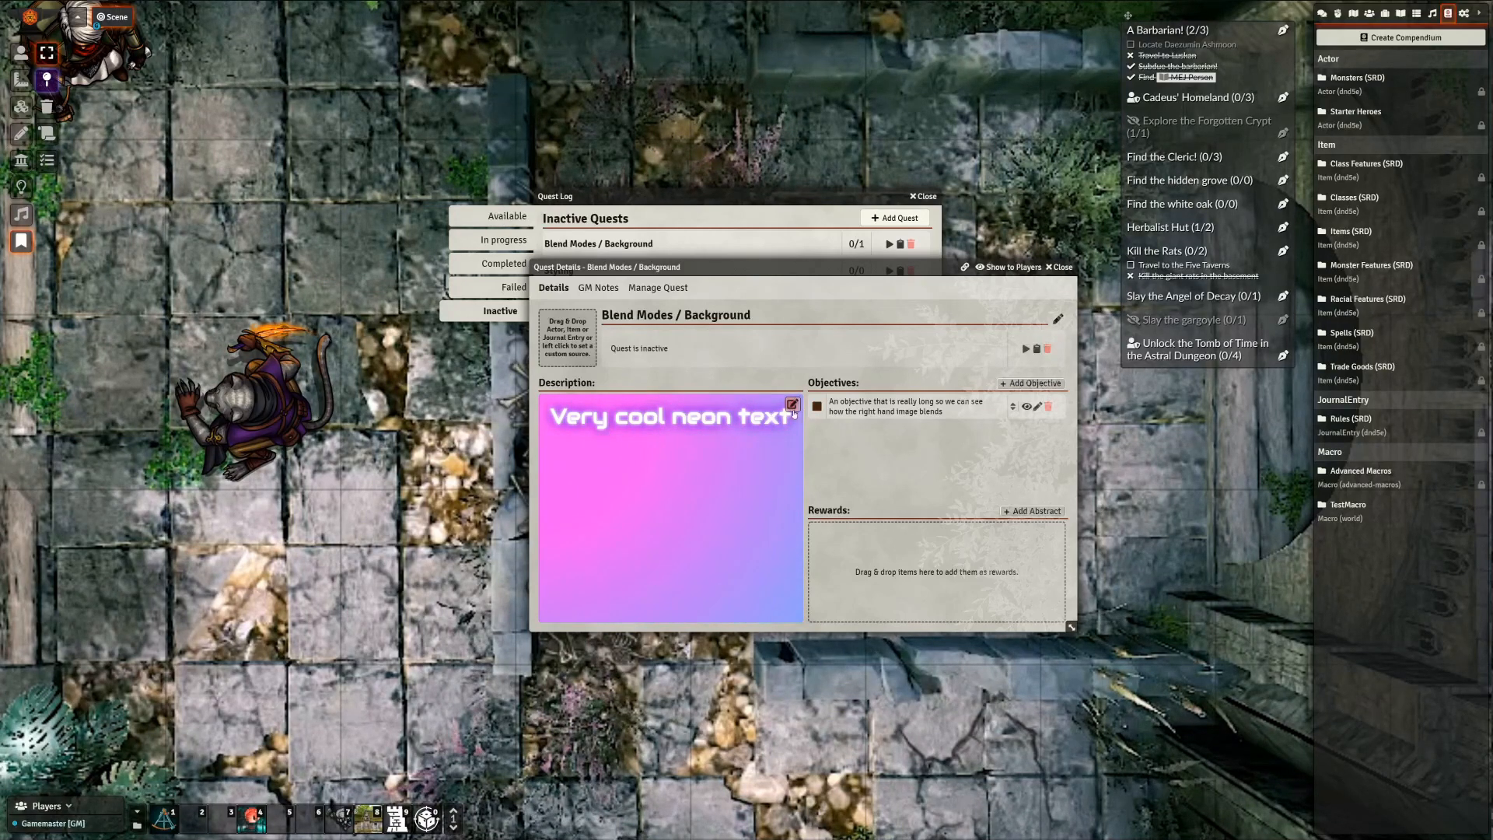
Reopen the description with an empty line below the neon text and copy the Vimeo address of "Fantasy Interface Demo" from the web browser
click(794, 404)
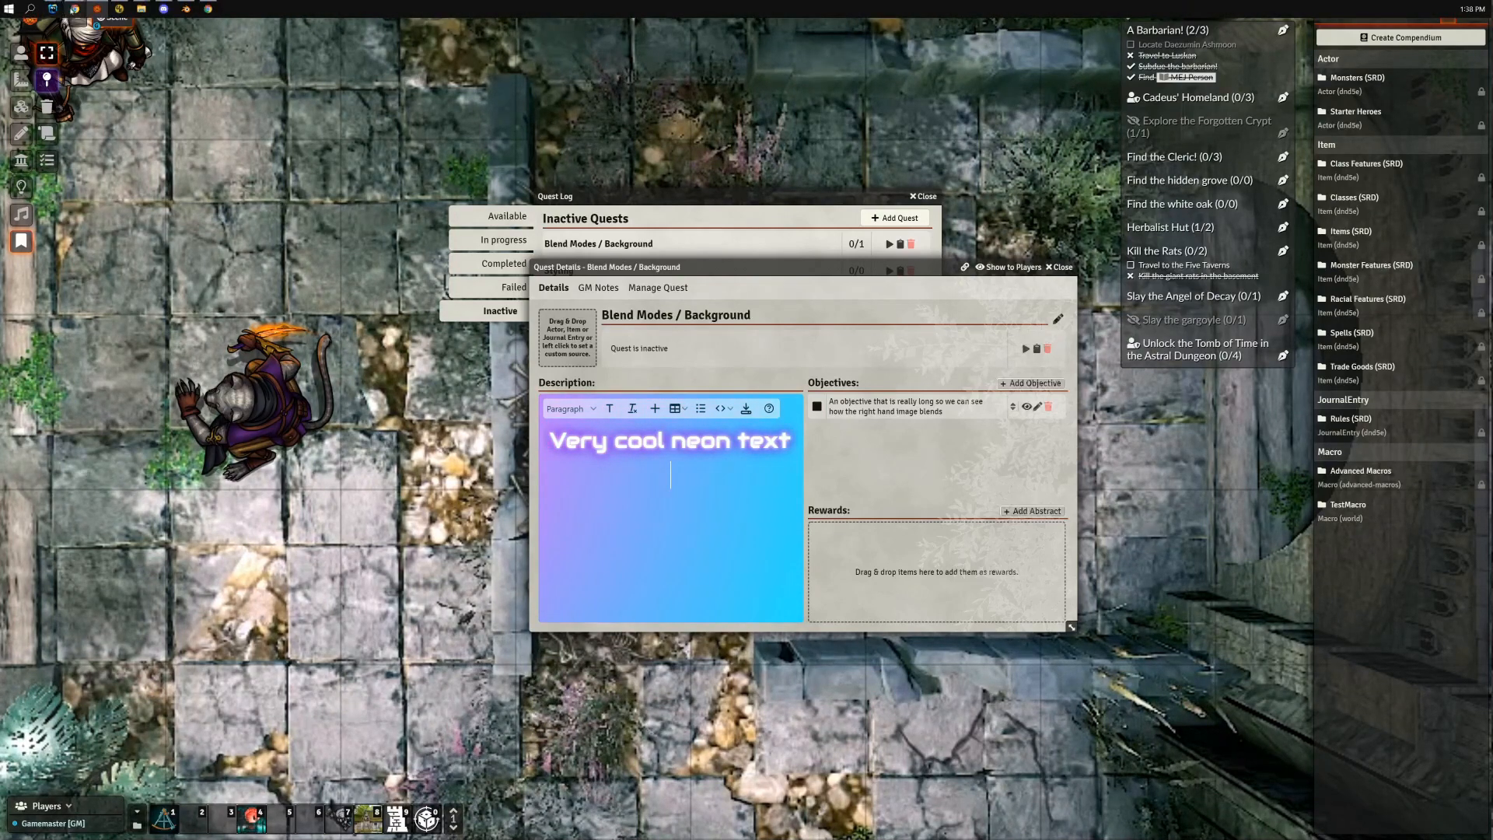
mouse_move(75, 9)
click(170, 72)
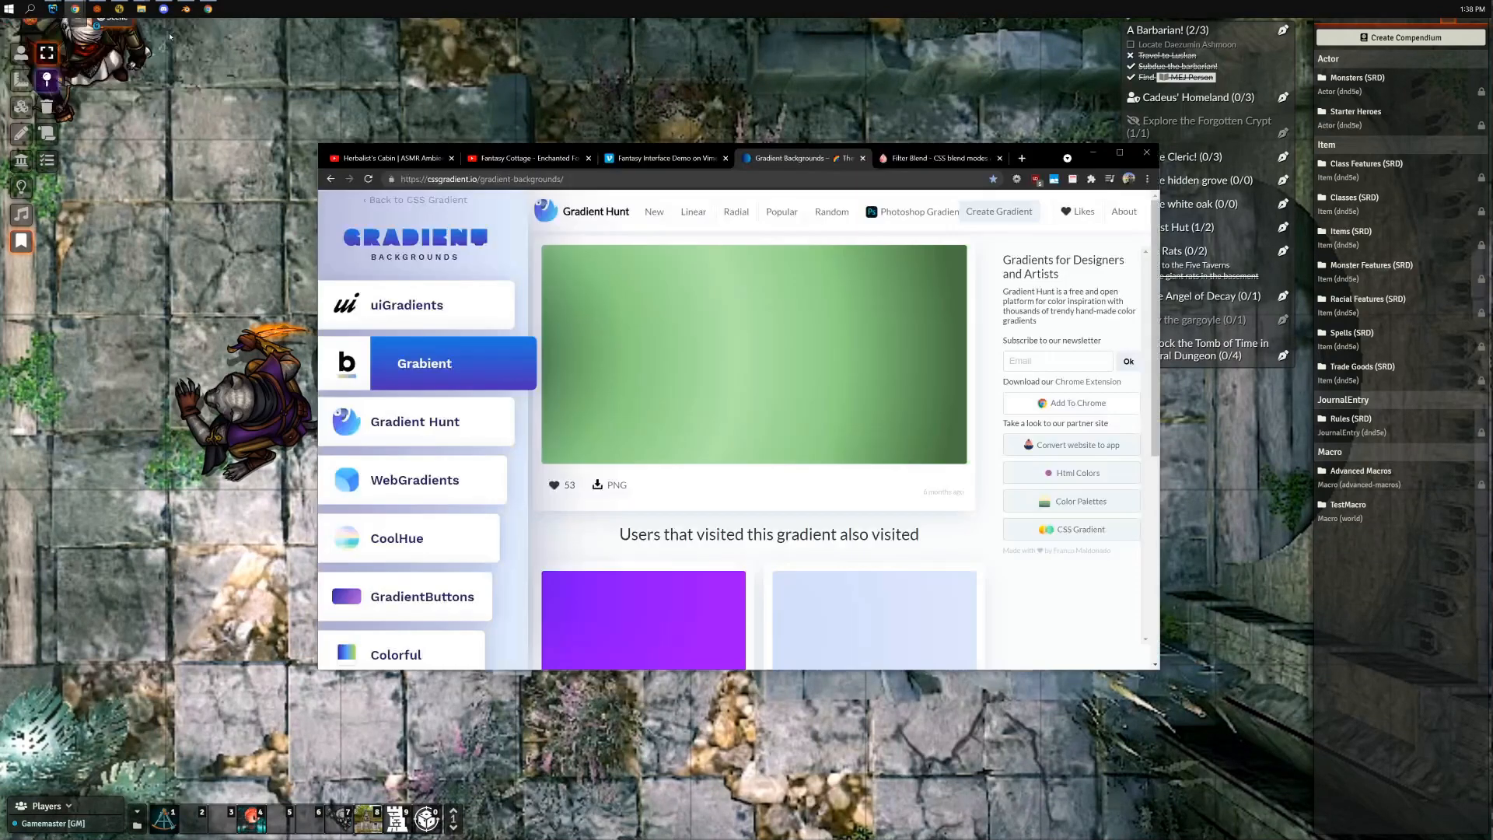
click(661, 158)
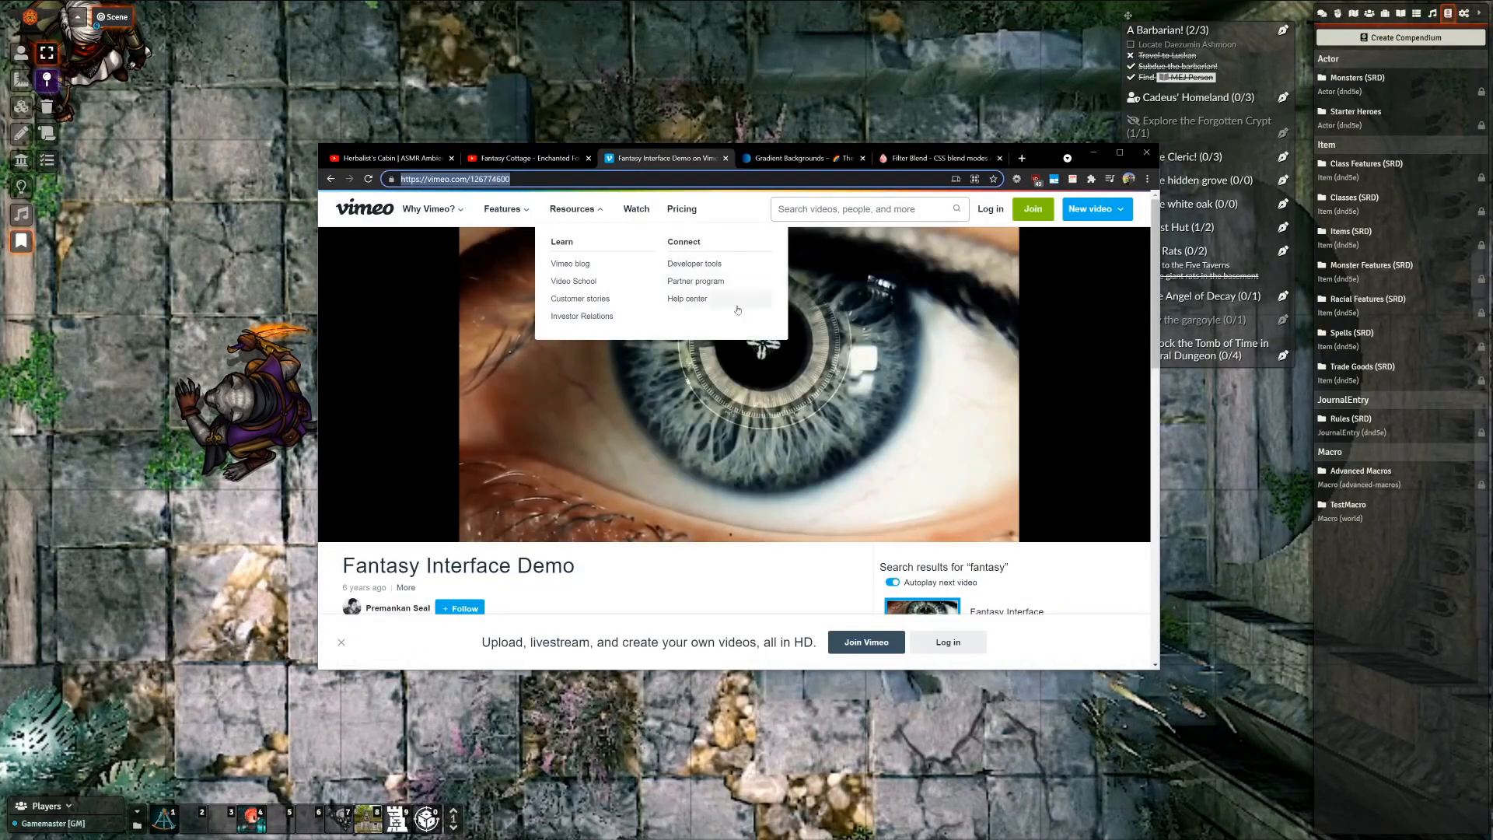
click(1093, 152)
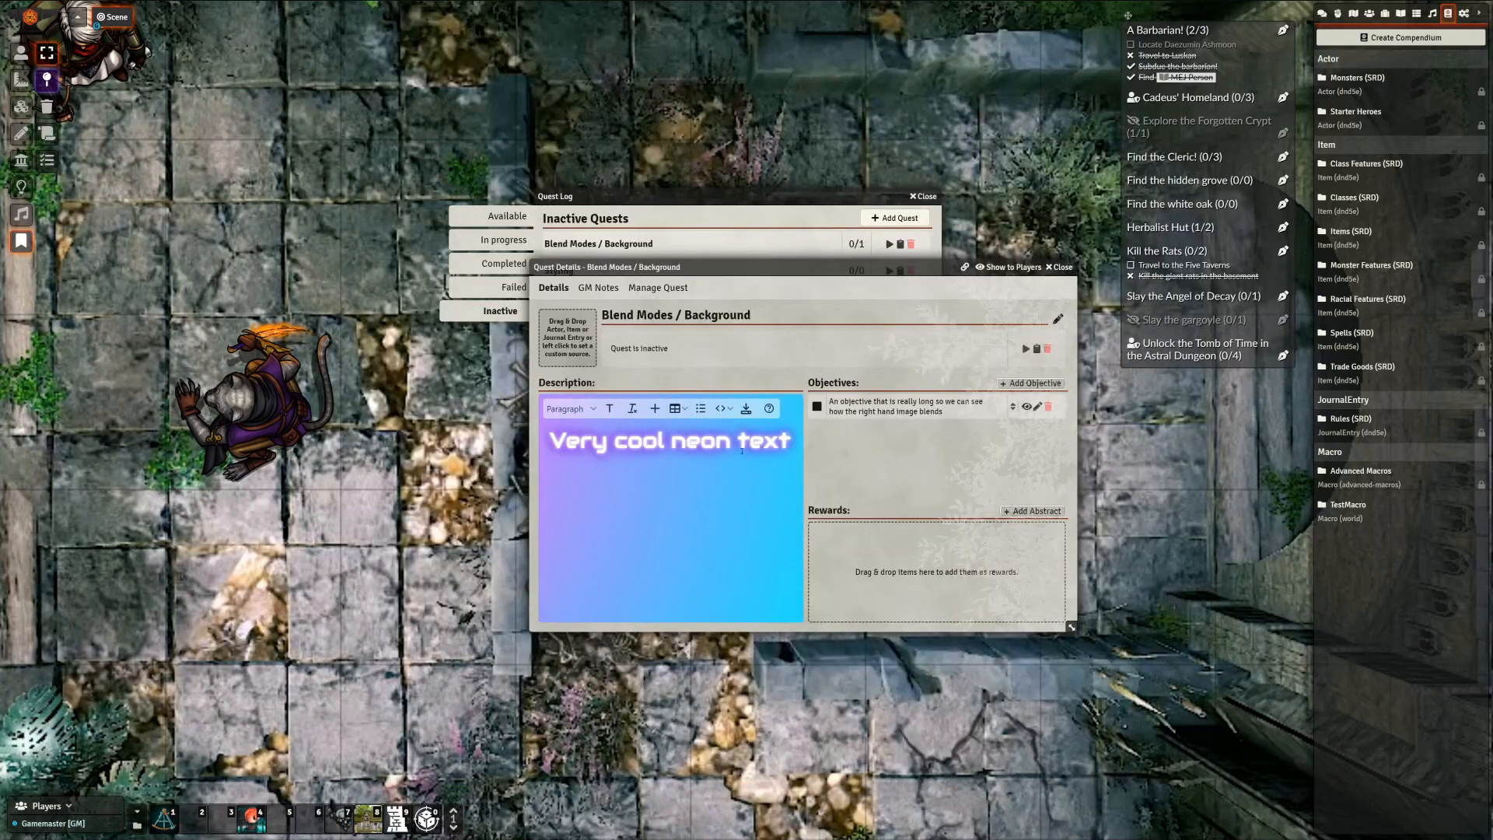
click(653, 409)
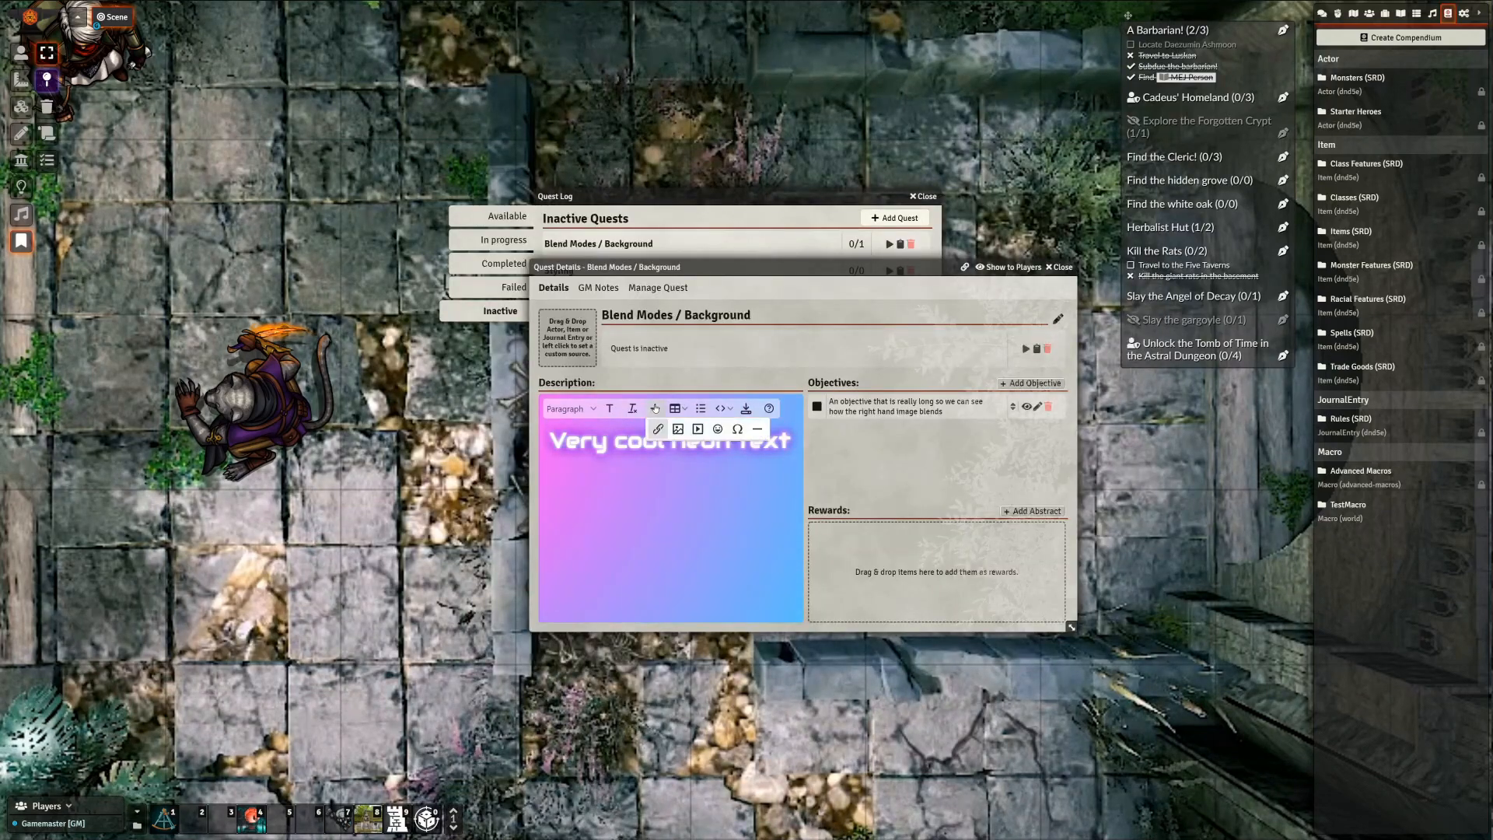
click(698, 429)
key(ctrl+v)
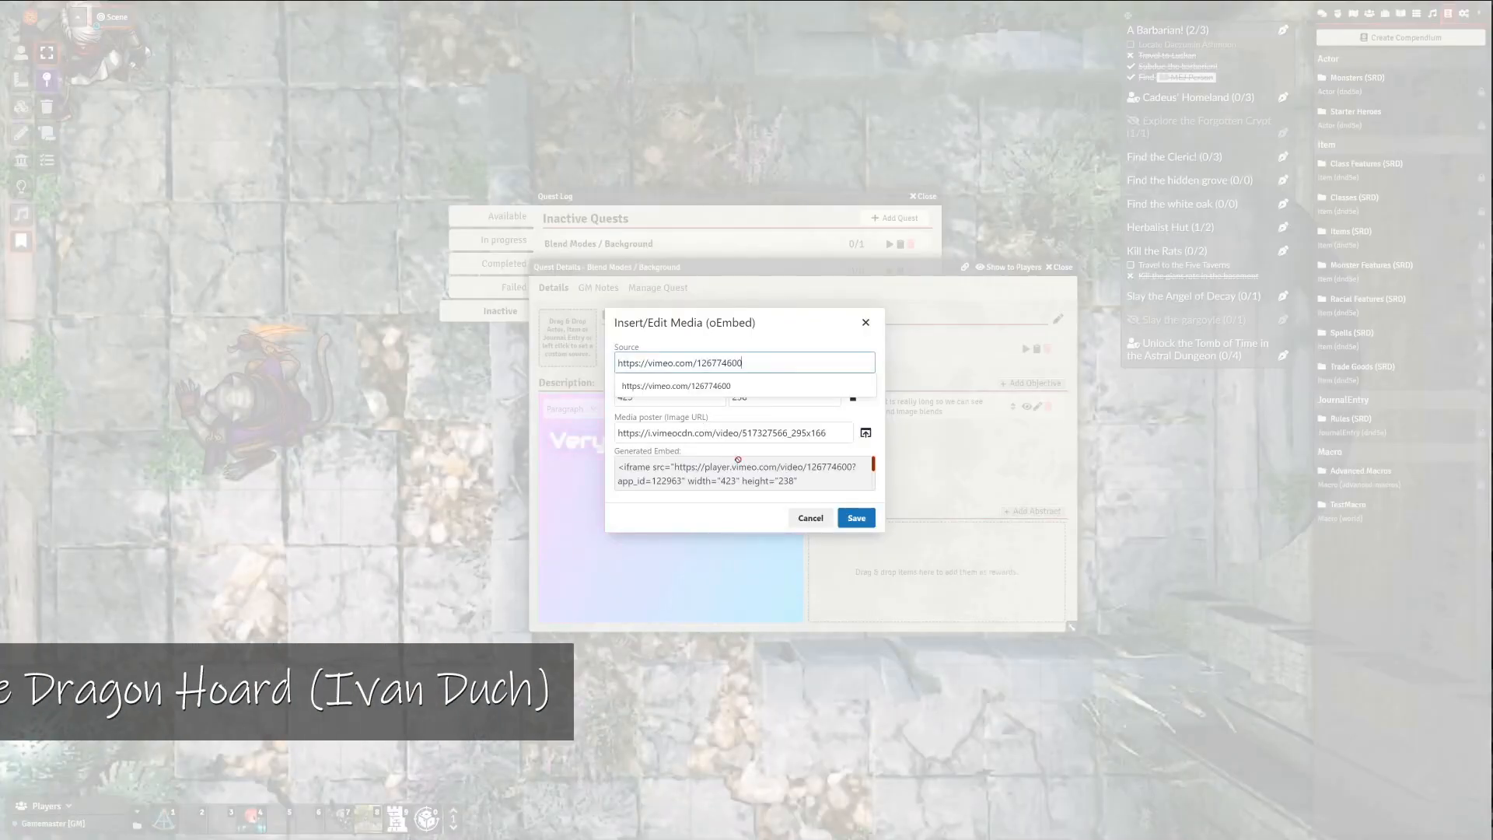
click(856, 518)
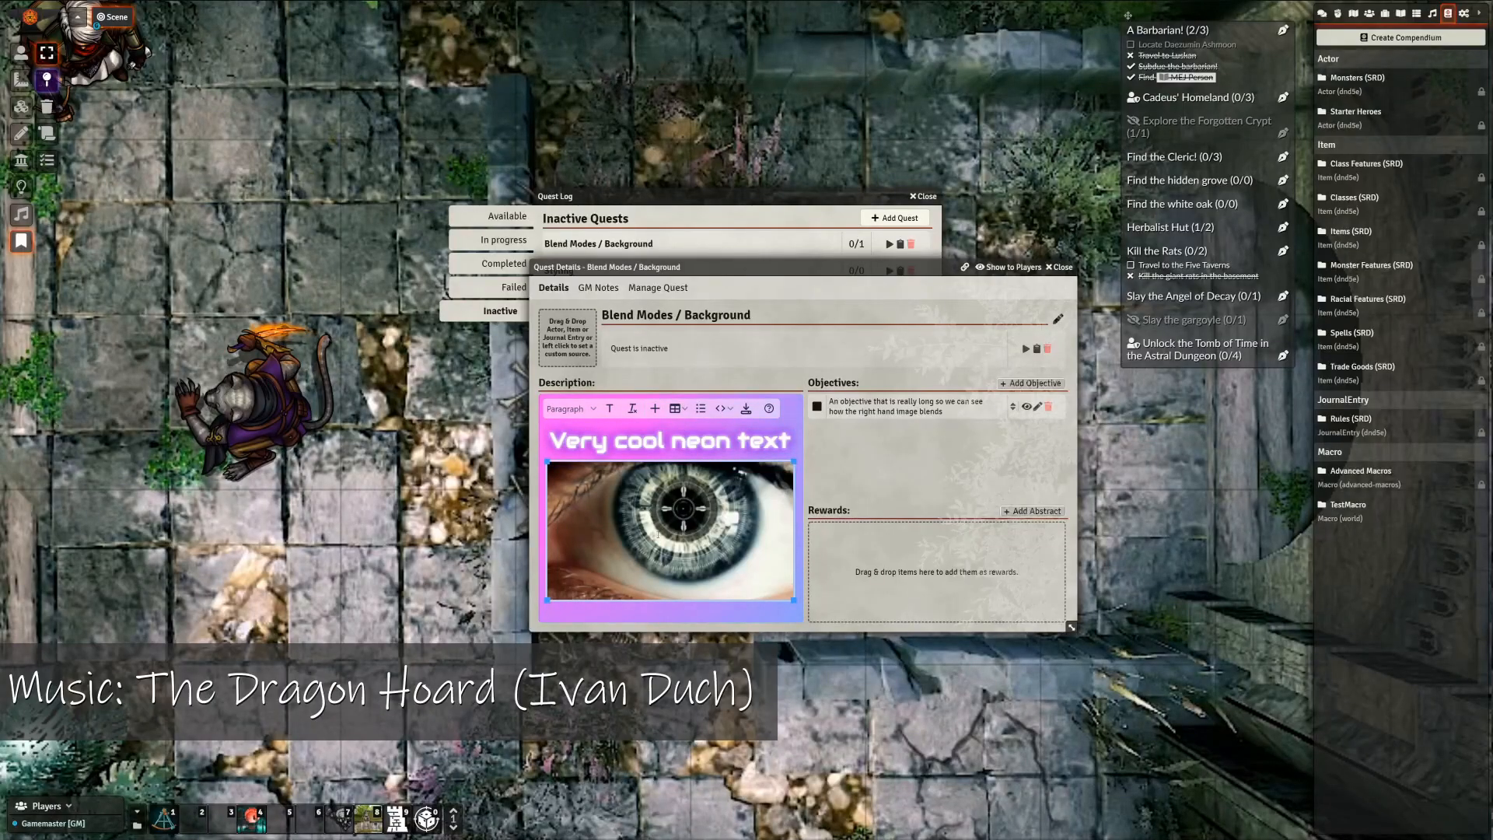
Apply the BR 16px border radius style to the embedded video
click(568, 408)
mouse_move(568, 506)
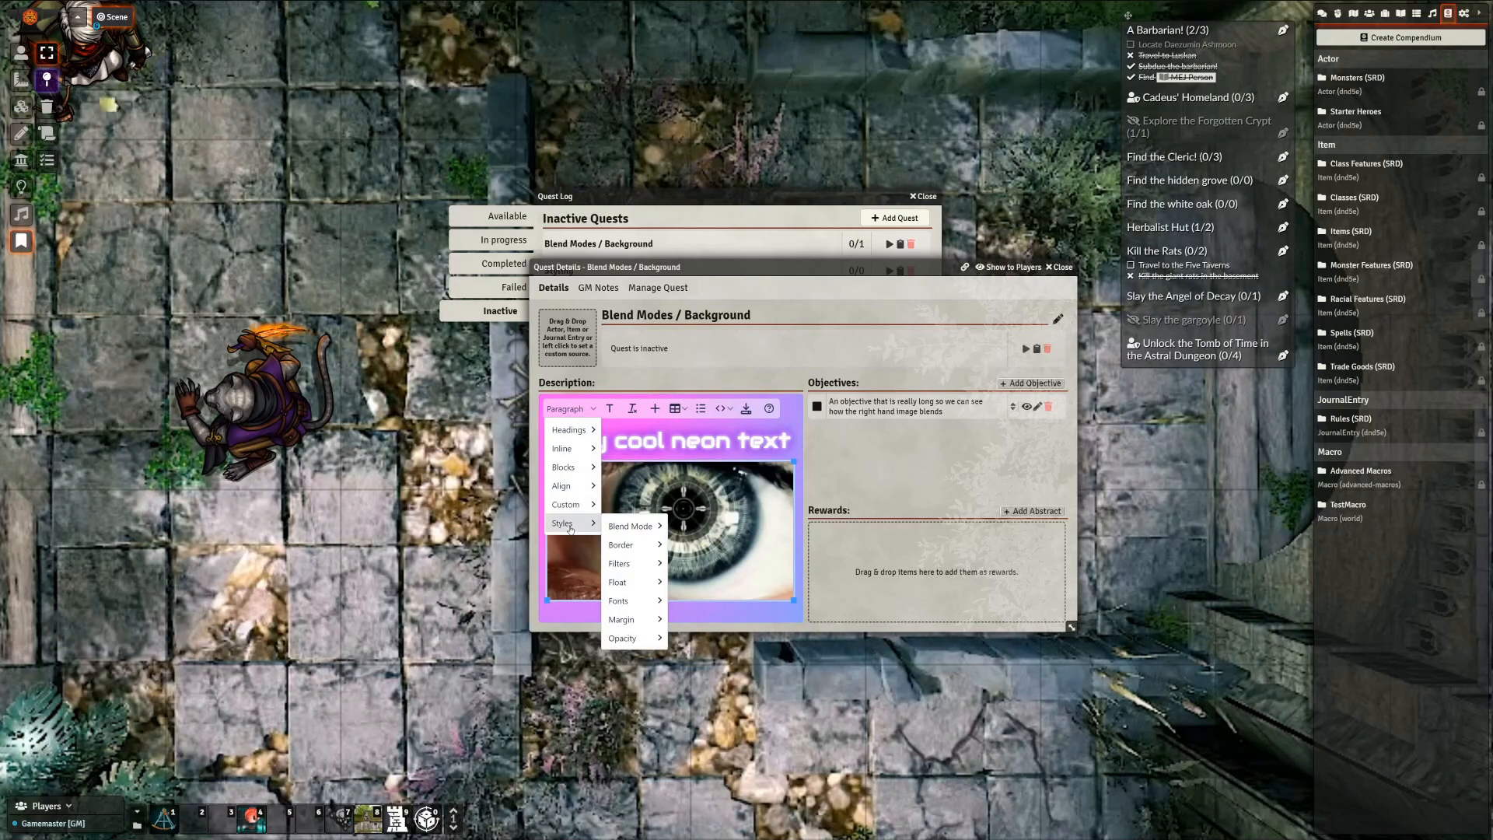
mouse_move(622, 544)
mouse_move(719, 568)
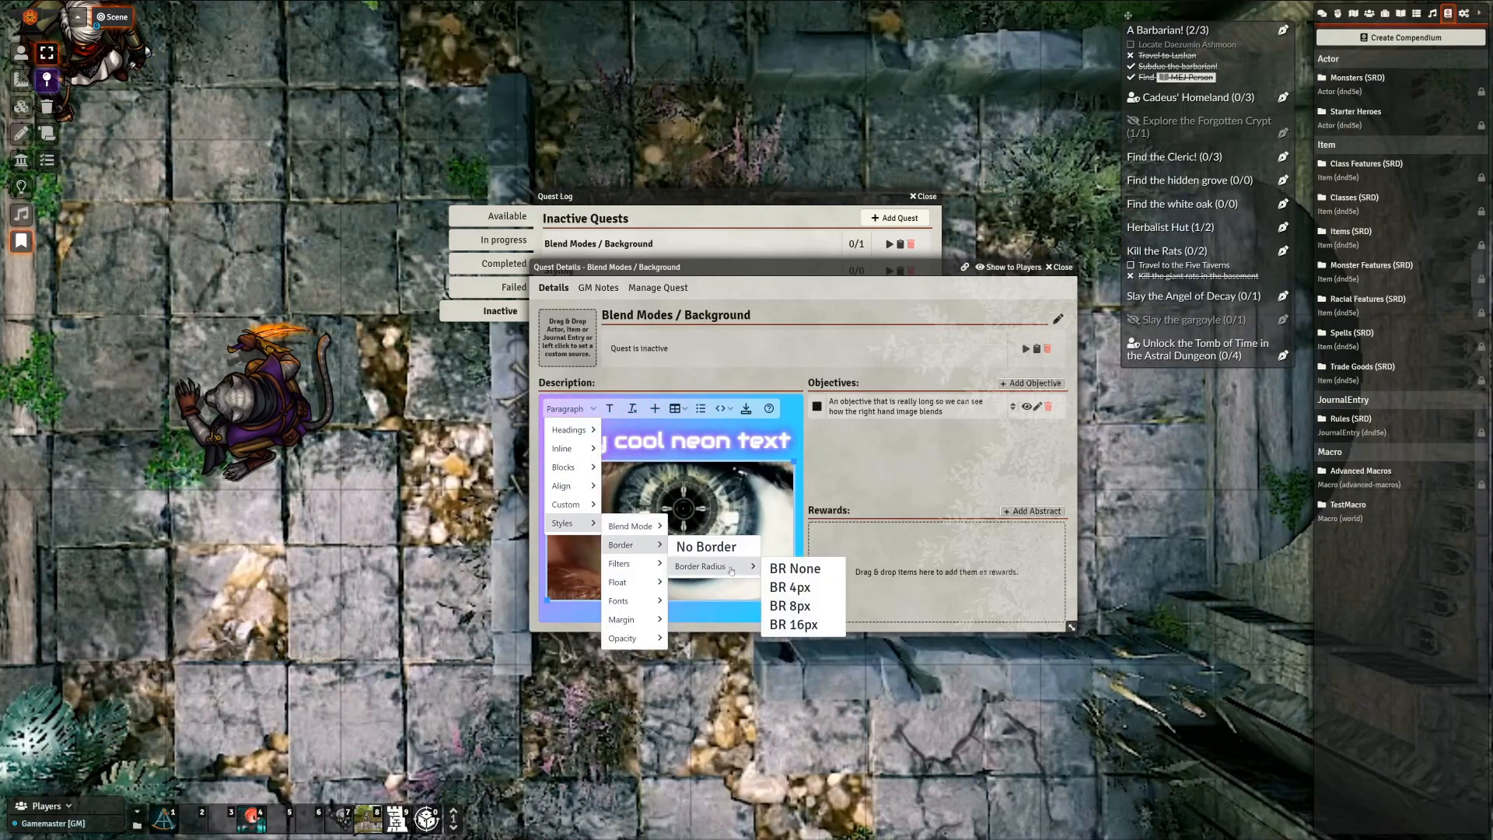
click(794, 625)
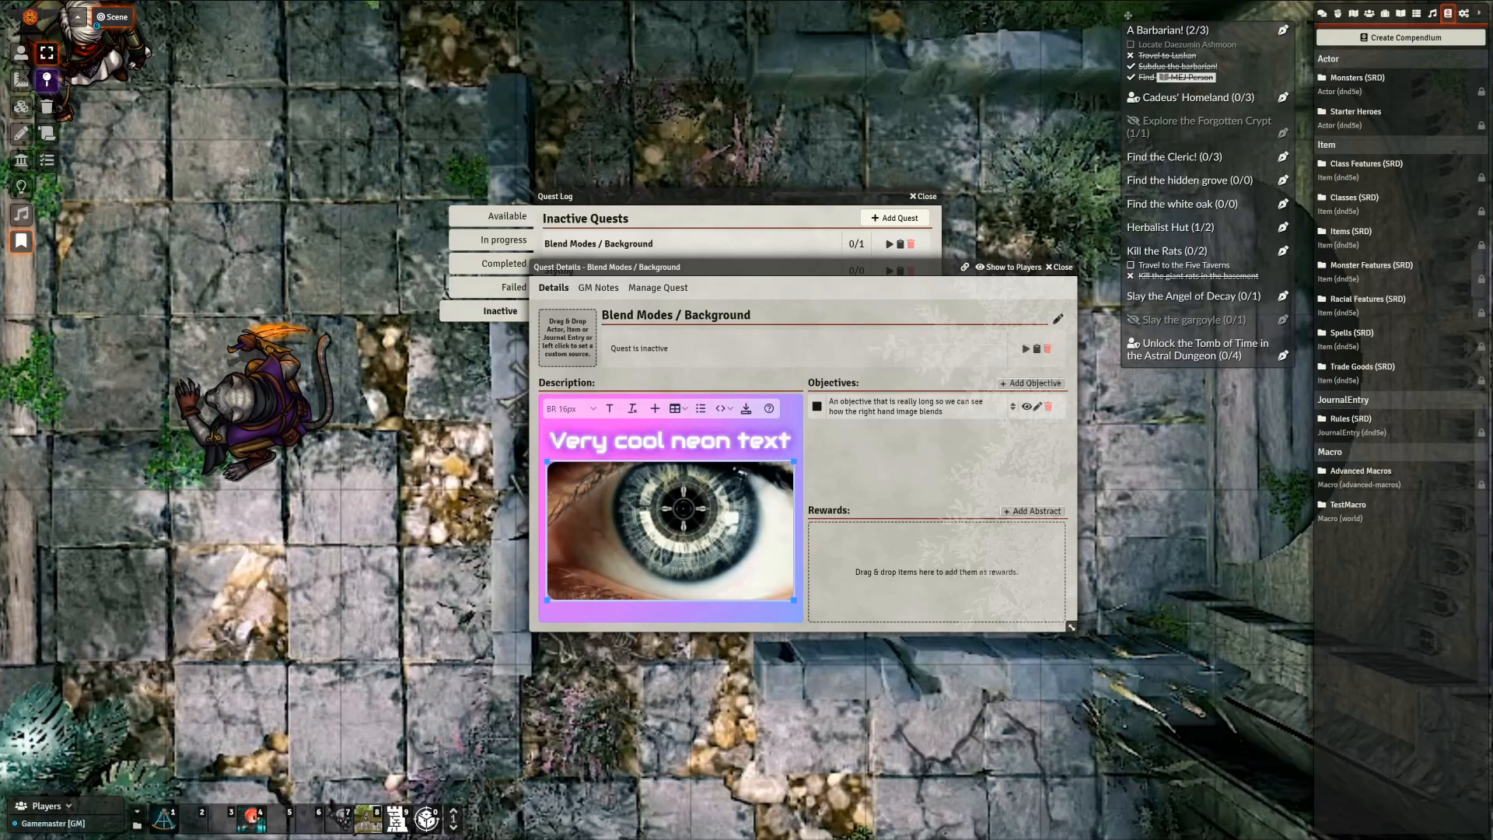
Apply the DS 2px drop shadow filter style to the embedded video in the description
click(570, 408)
mouse_move(581, 506)
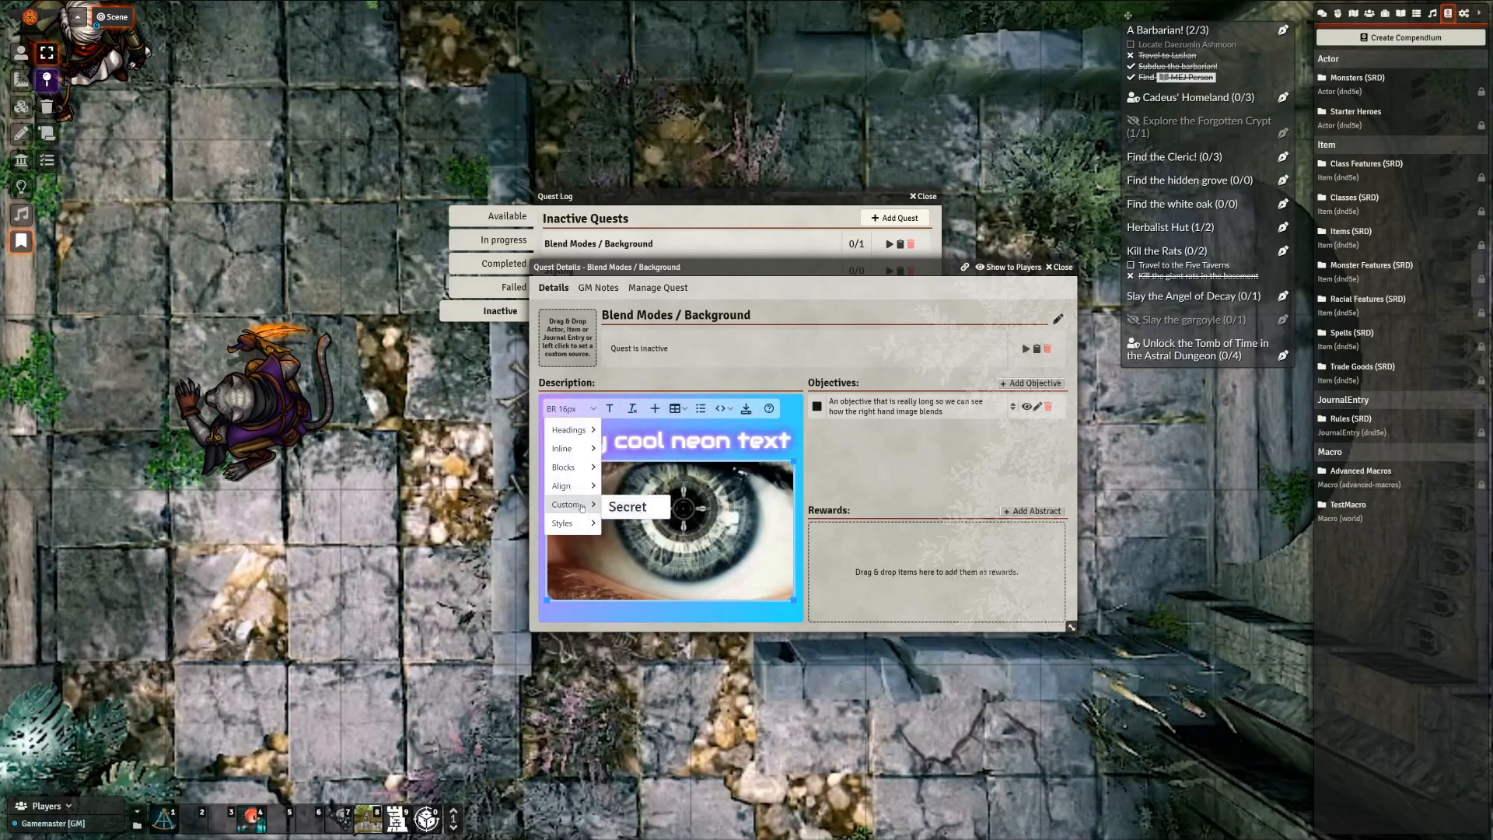
mouse_move(636, 579)
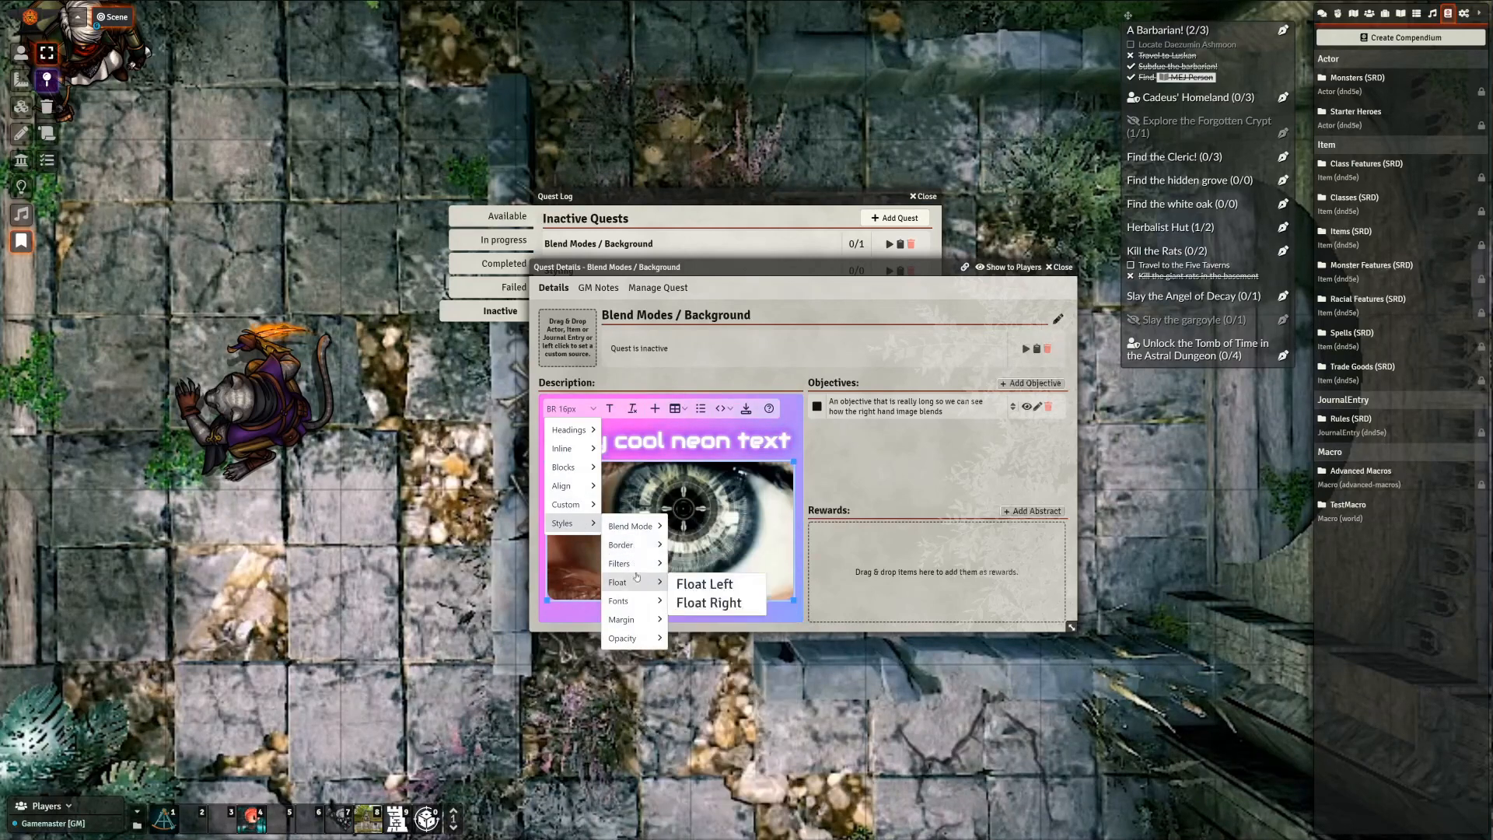
mouse_move(719, 604)
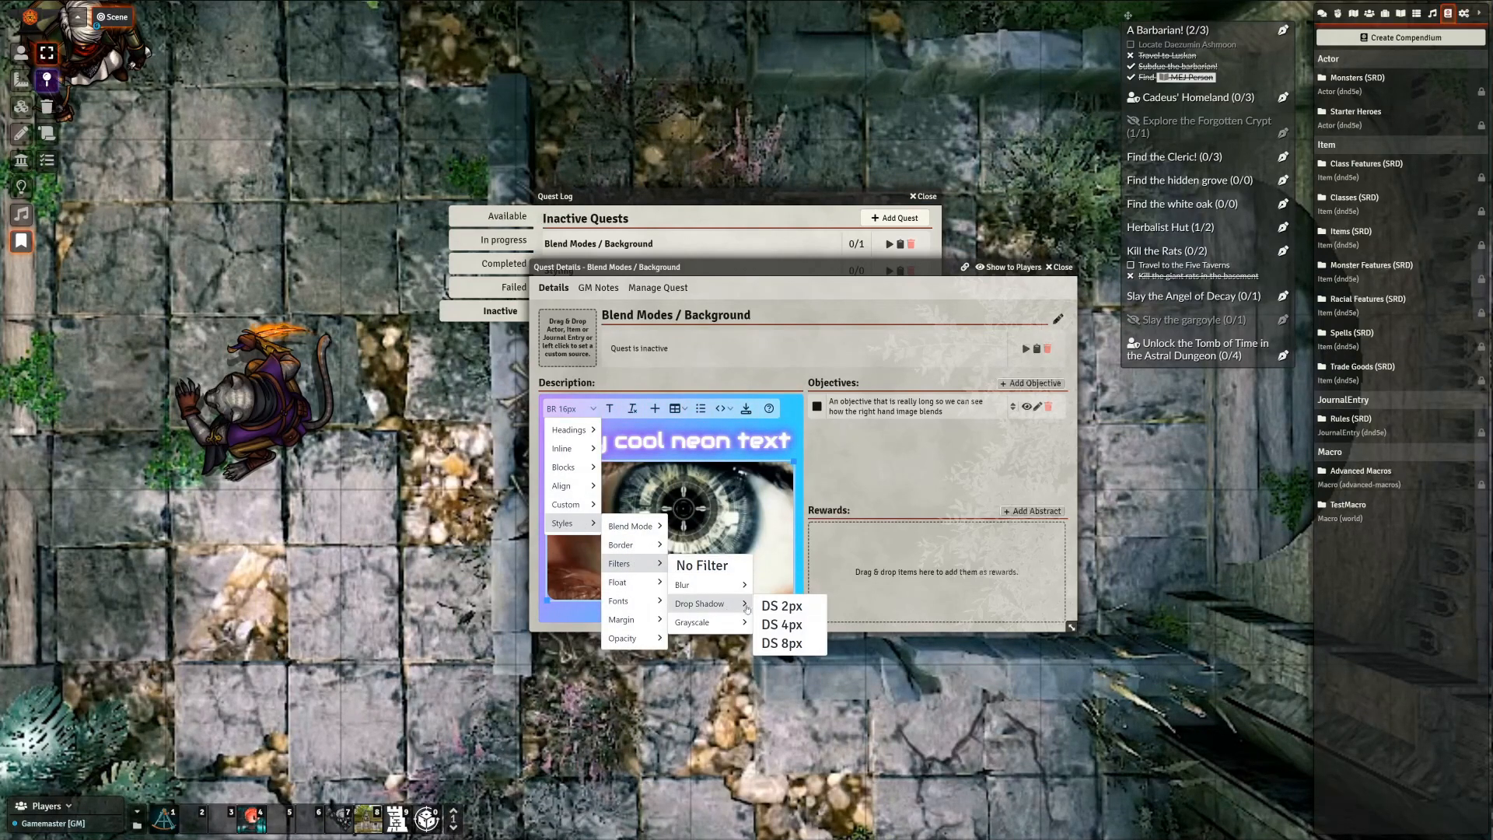
click(777, 606)
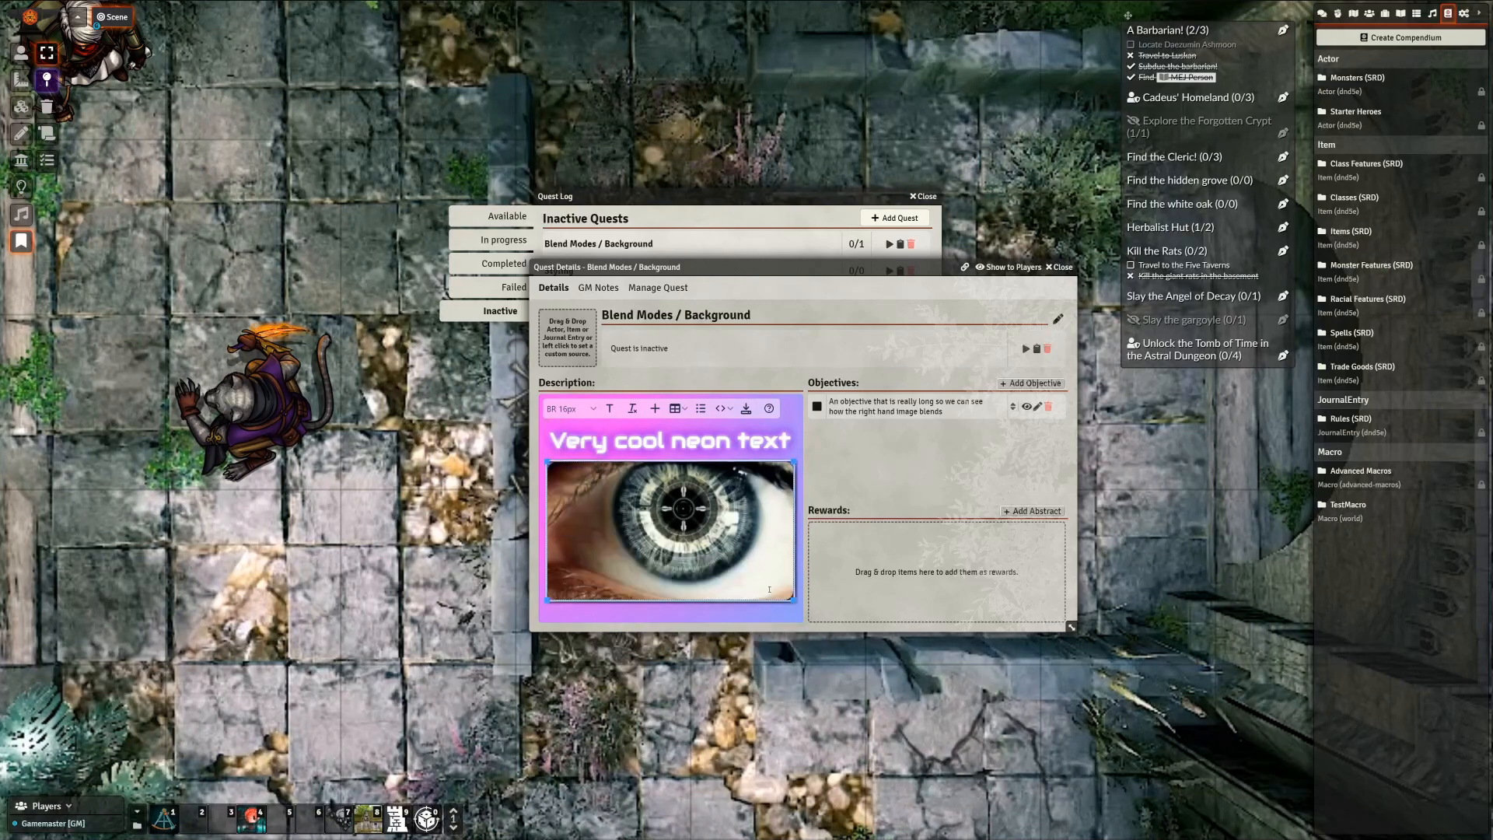
Save the quest description and play the embedded video in it
click(746, 409)
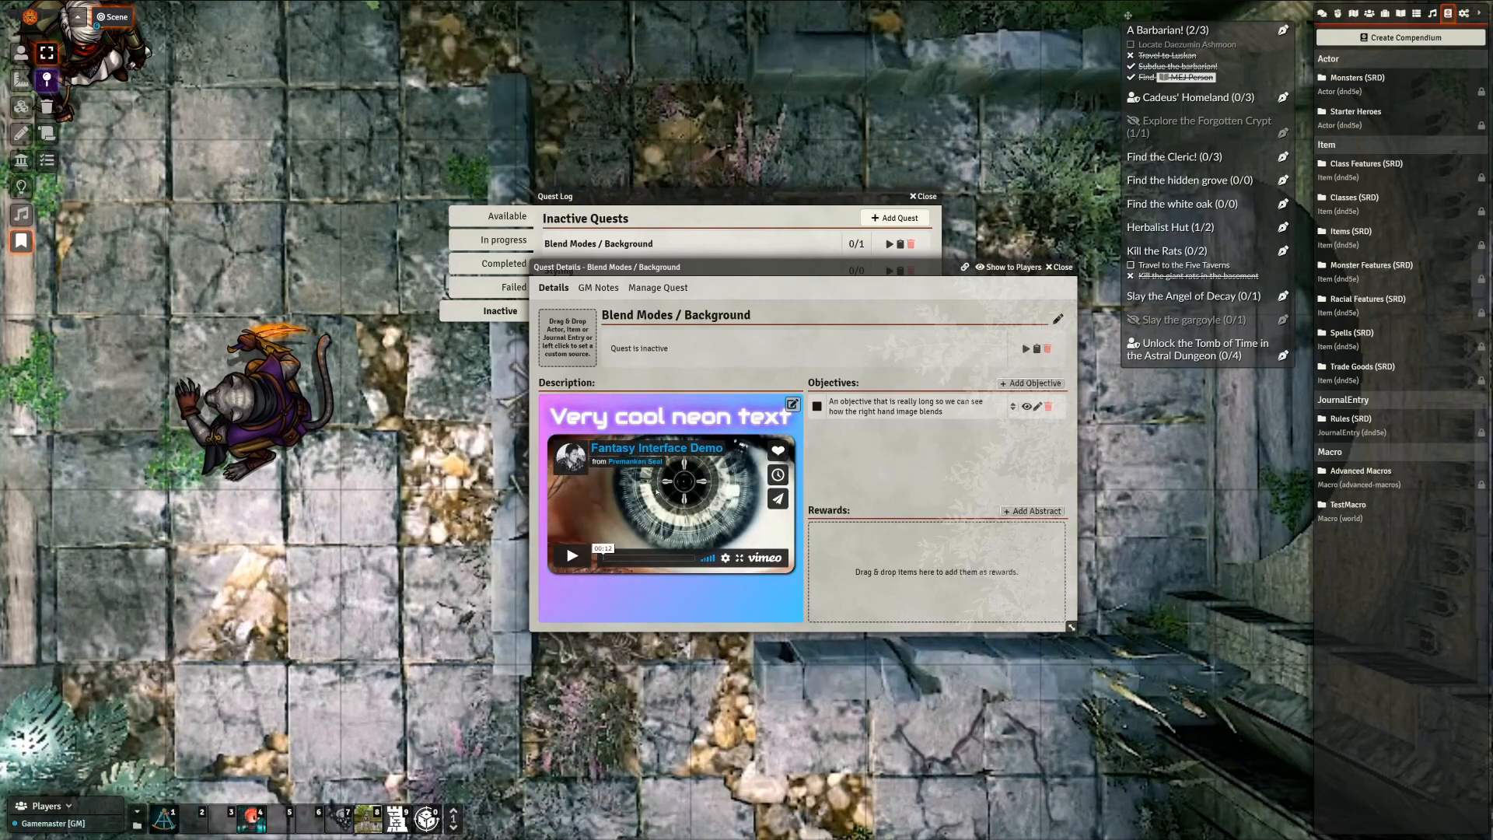
click(571, 555)
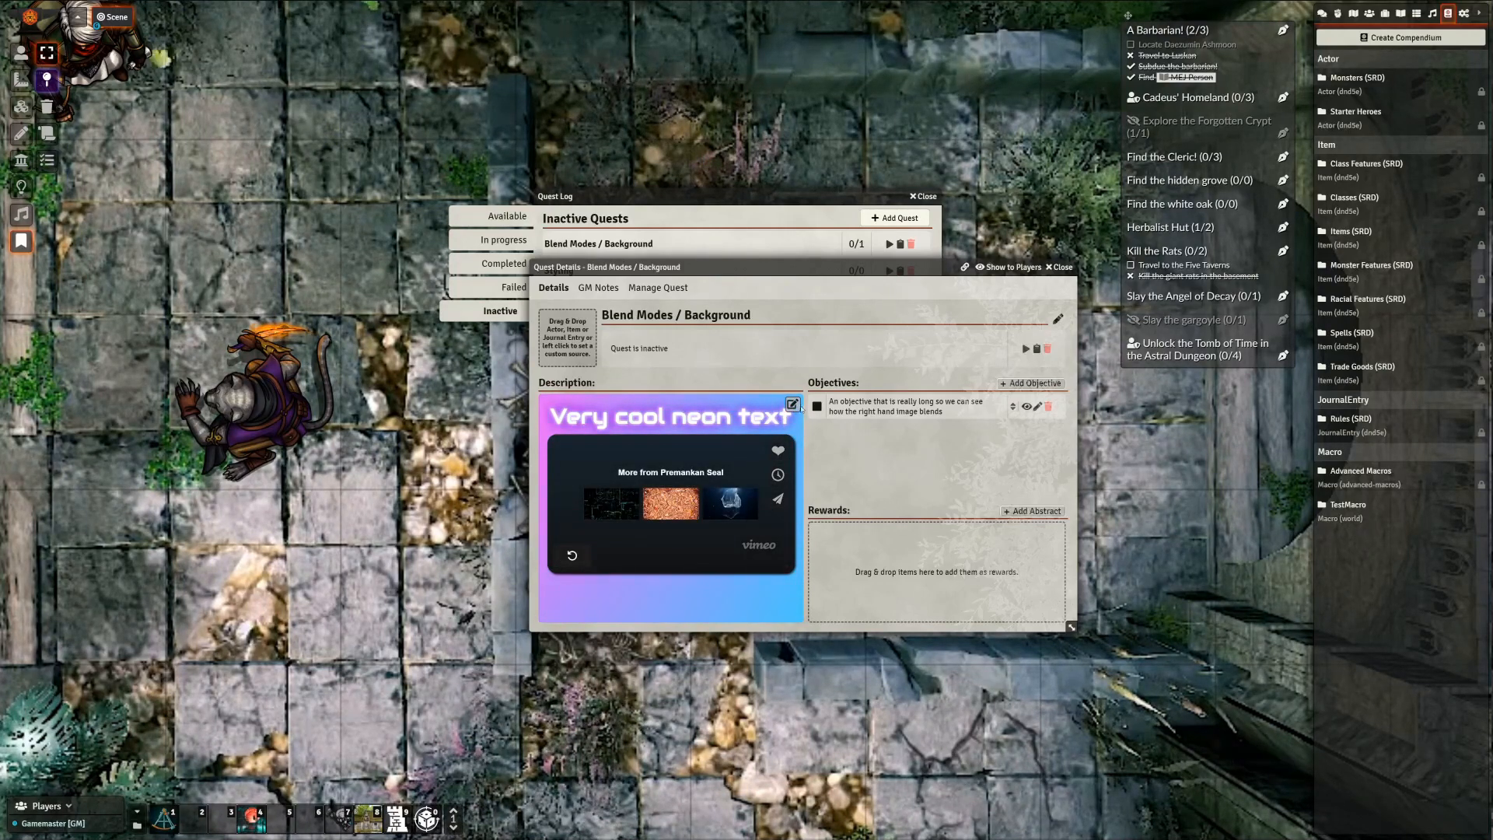
Reopen the description for editing and delete the embedded video below the neon text
click(791, 405)
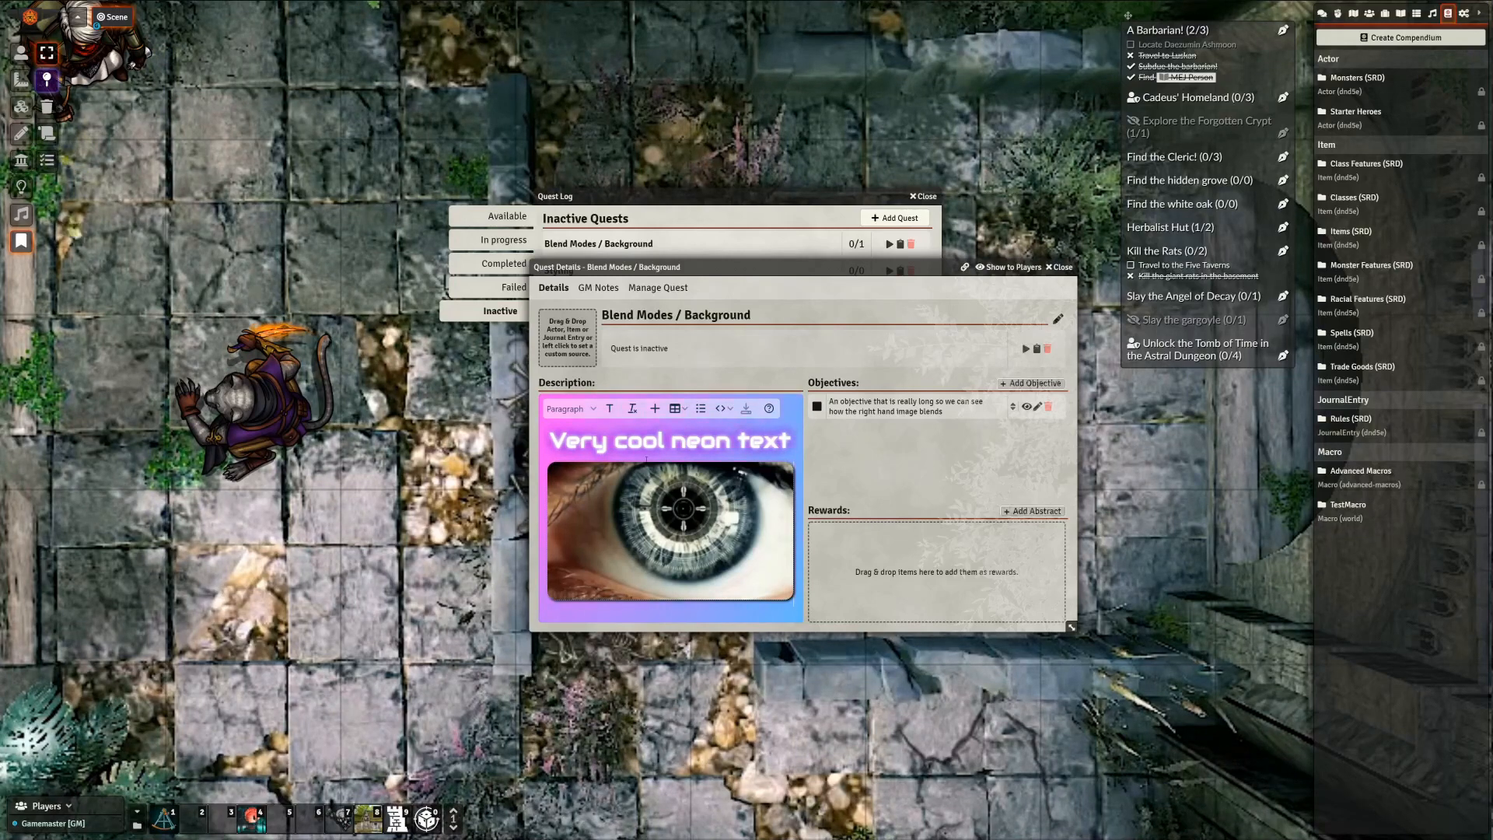
click(671, 531)
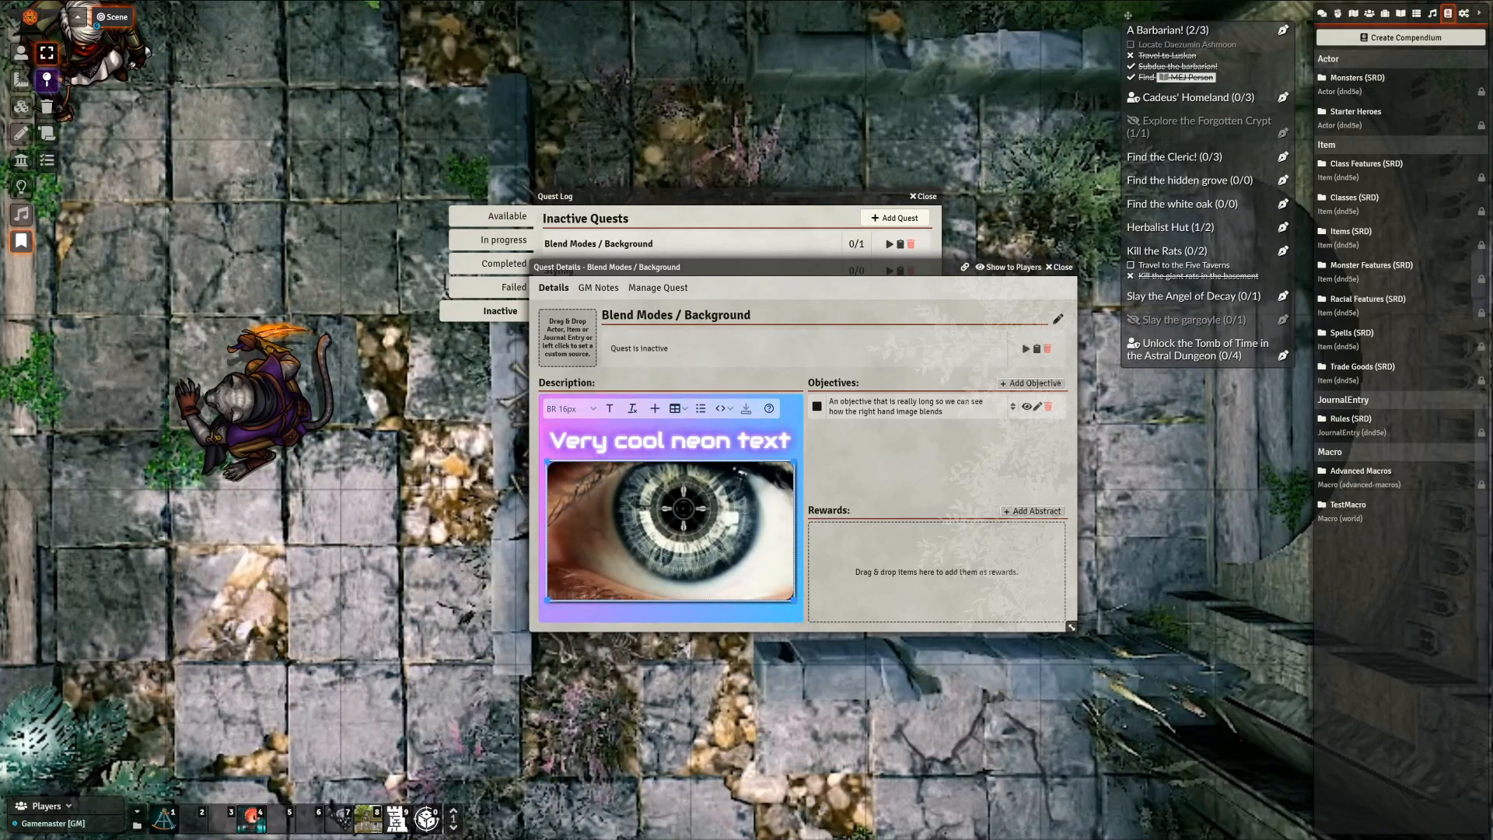
key(Delete)
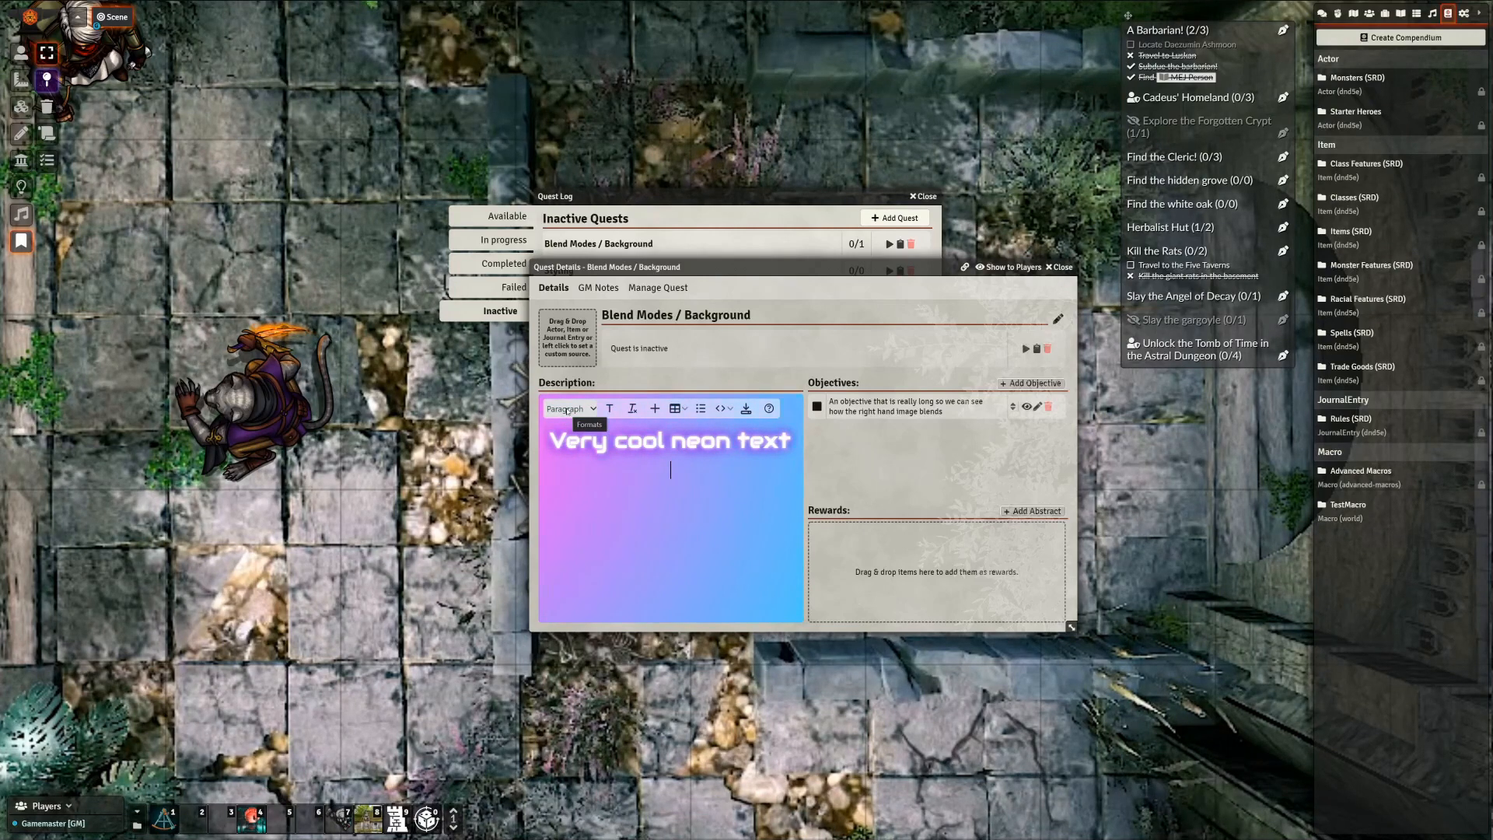
Insert the image systems/dnd5e/icons/skills/affliction_26.jpg at 150 × 150 below the neon text
click(655, 408)
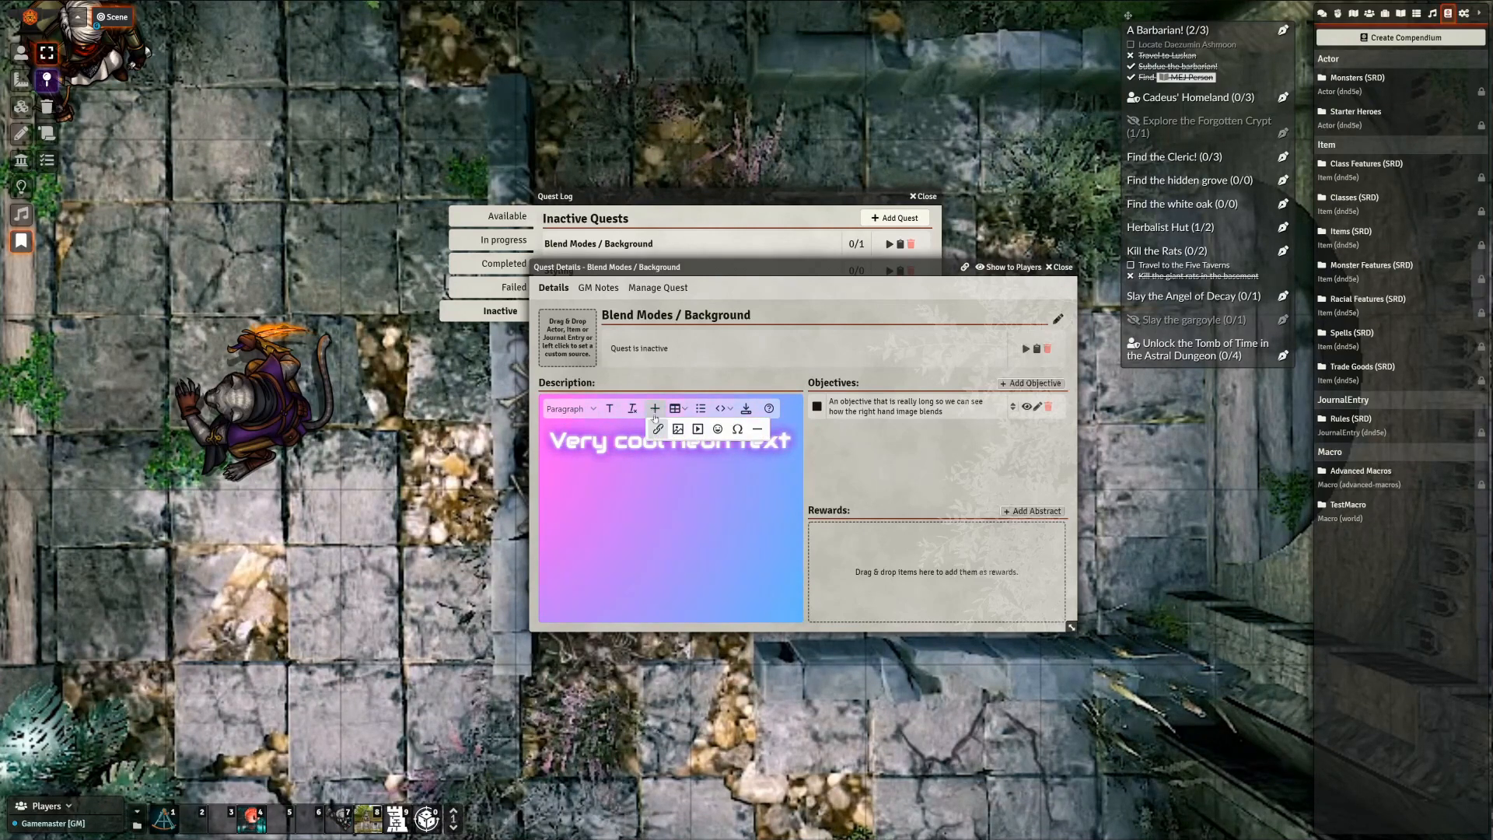
click(678, 429)
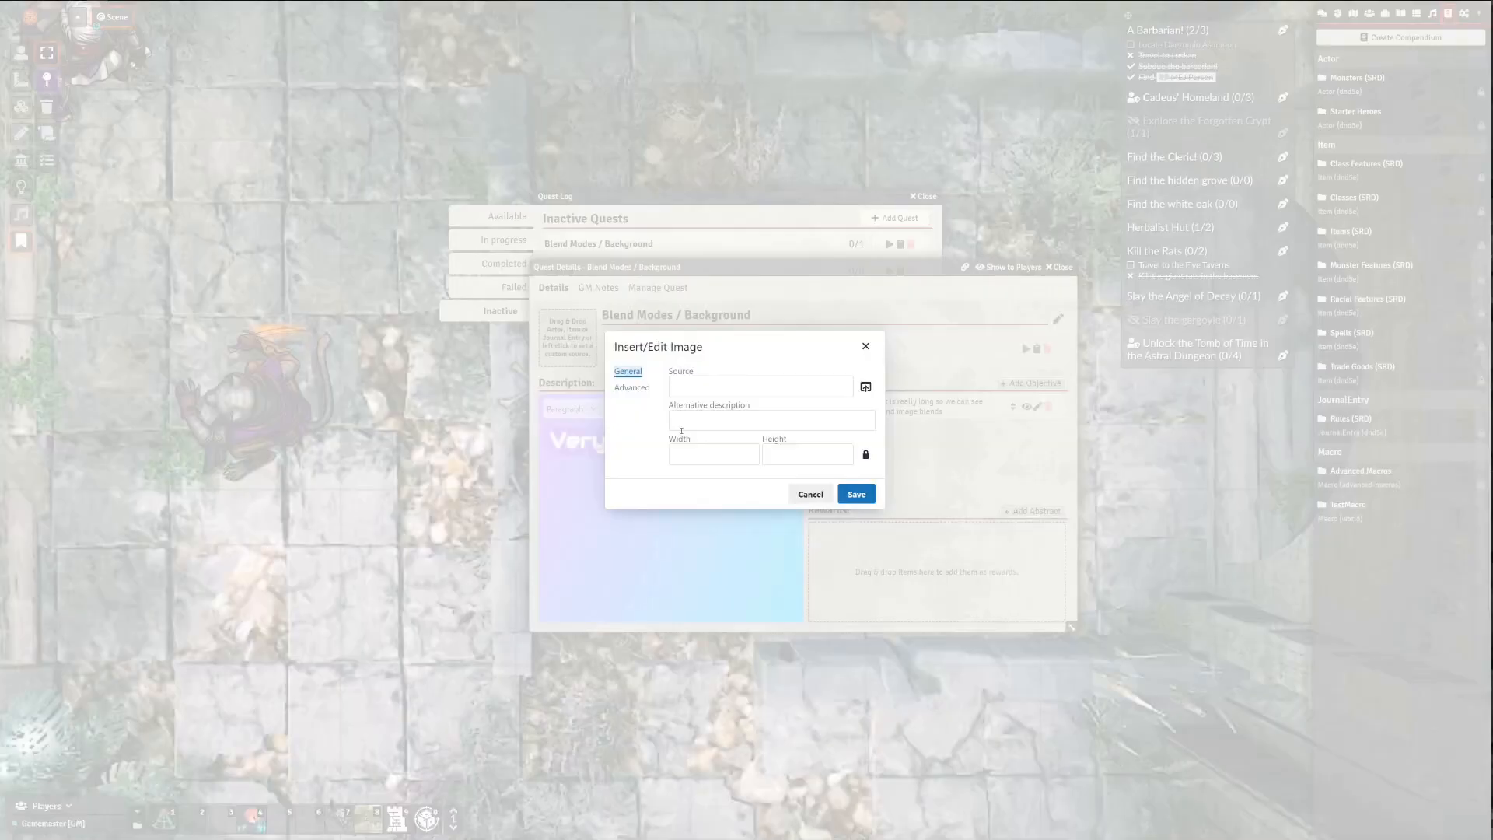
click(866, 386)
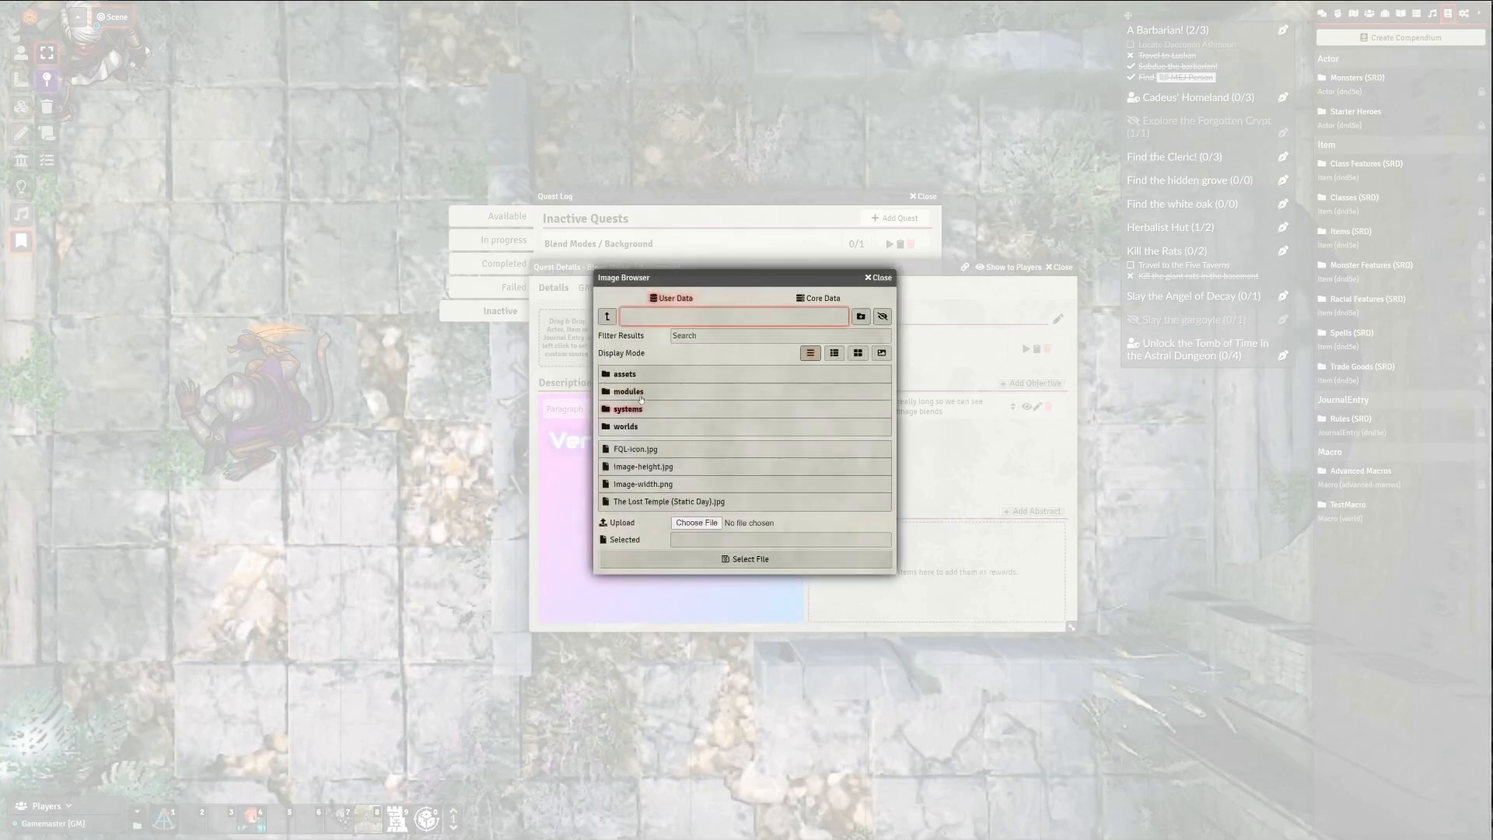
click(630, 409)
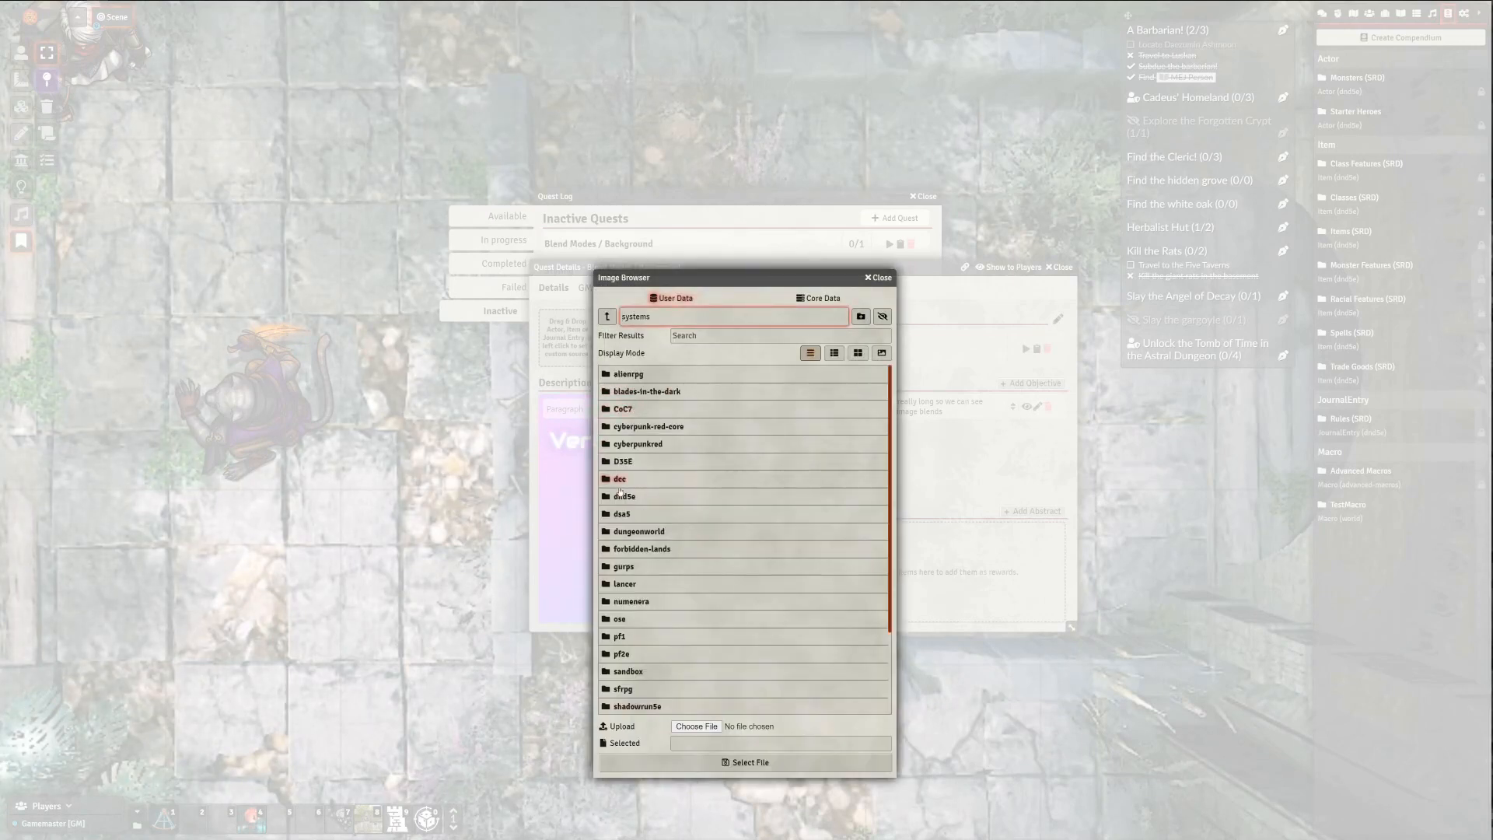
click(620, 492)
click(626, 392)
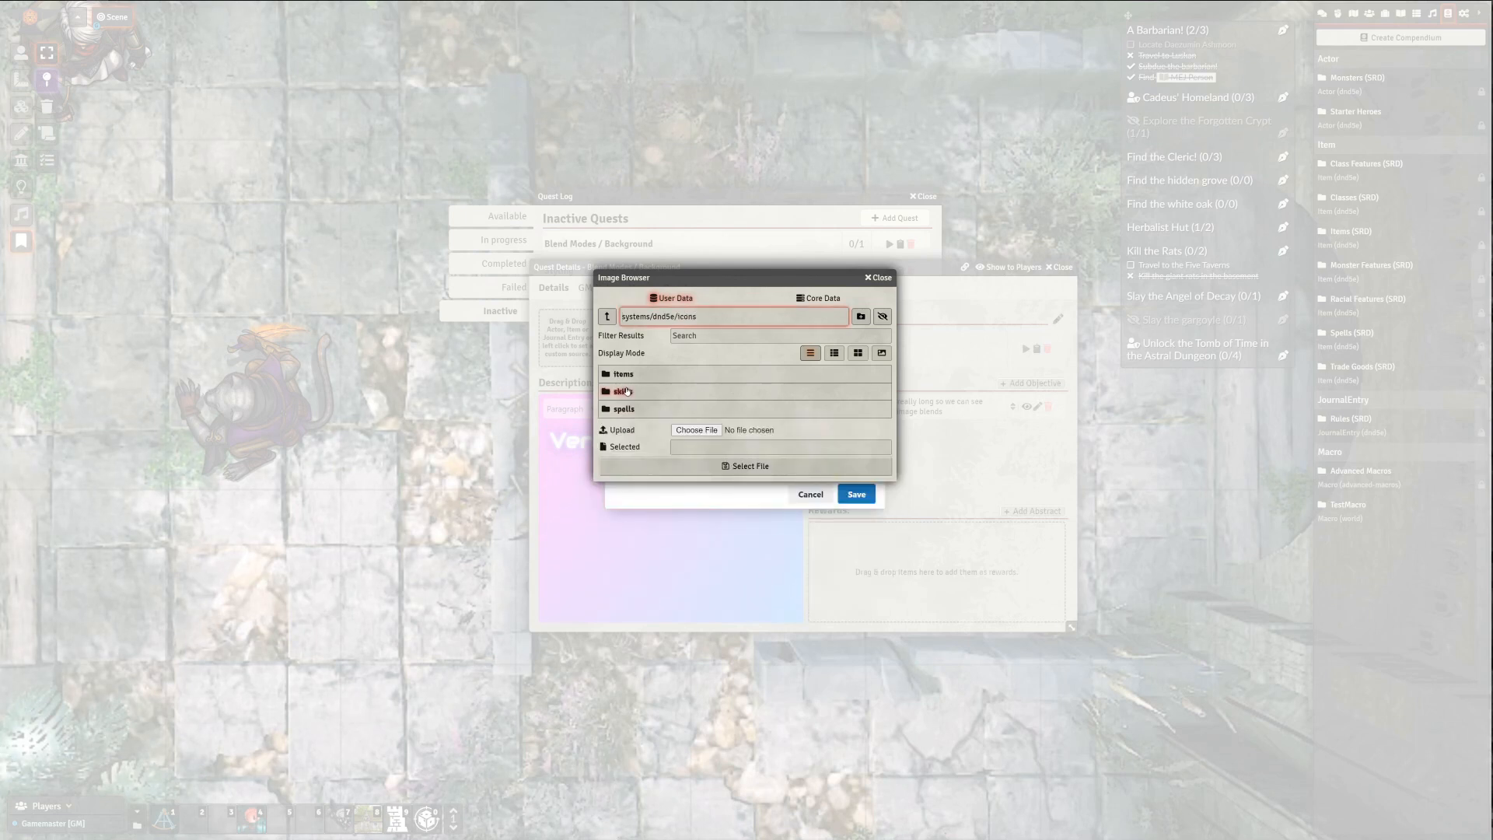
click(627, 391)
scroll(649, 545, down, 5)
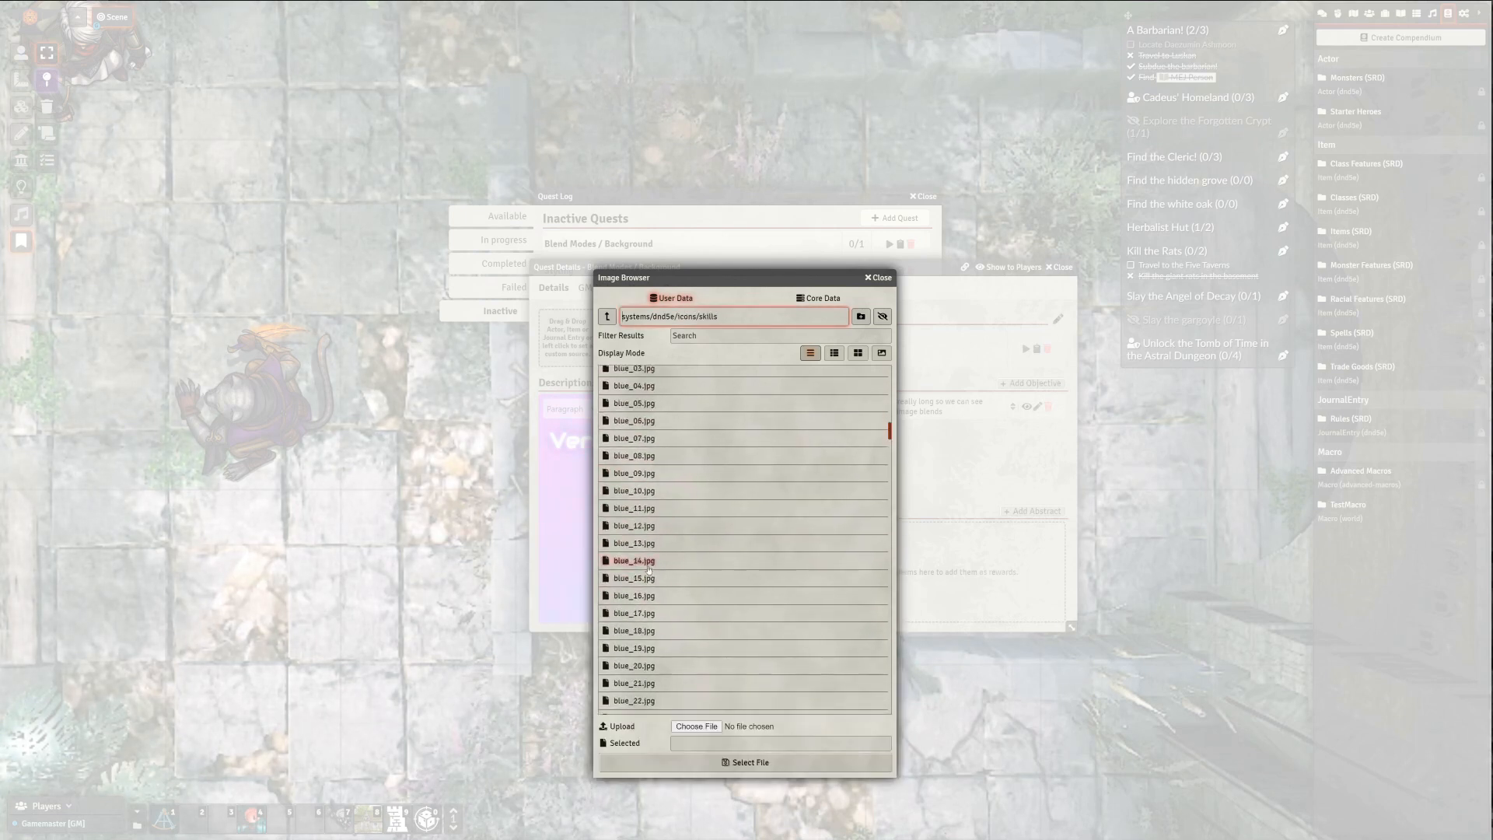
scroll(649, 569, up, 5)
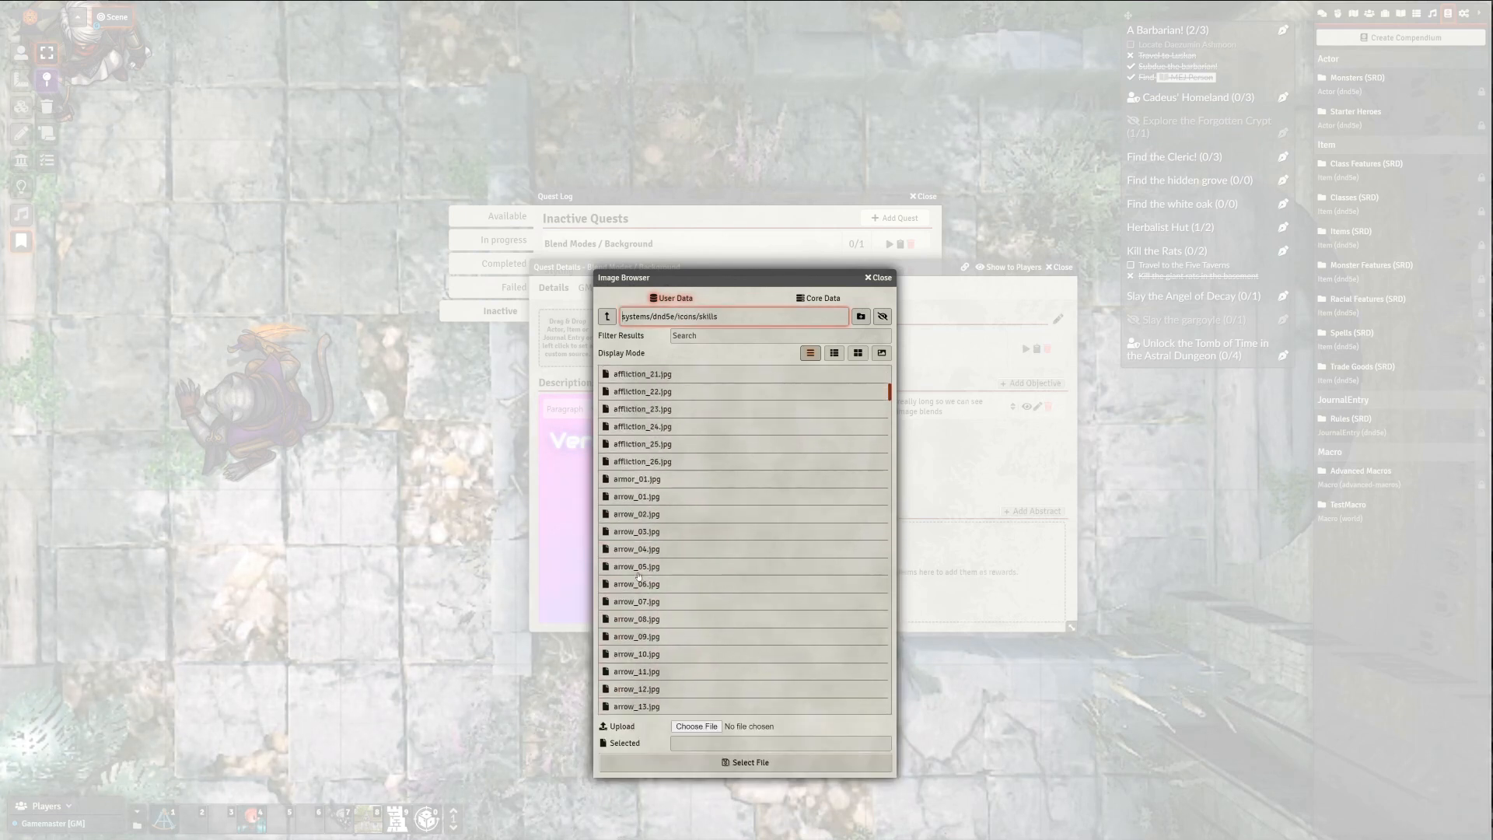
click(643, 461)
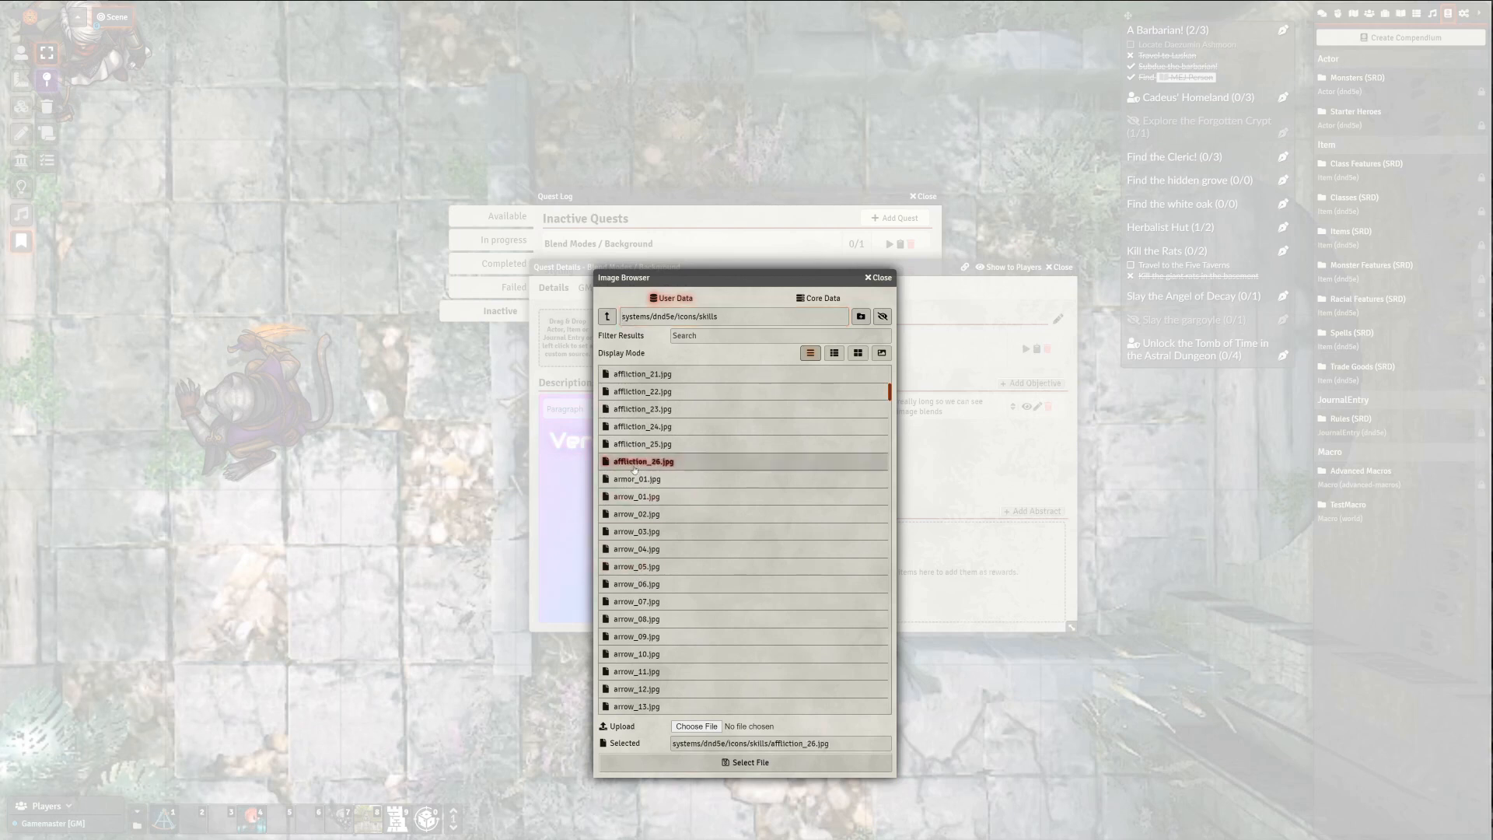
click(666, 757)
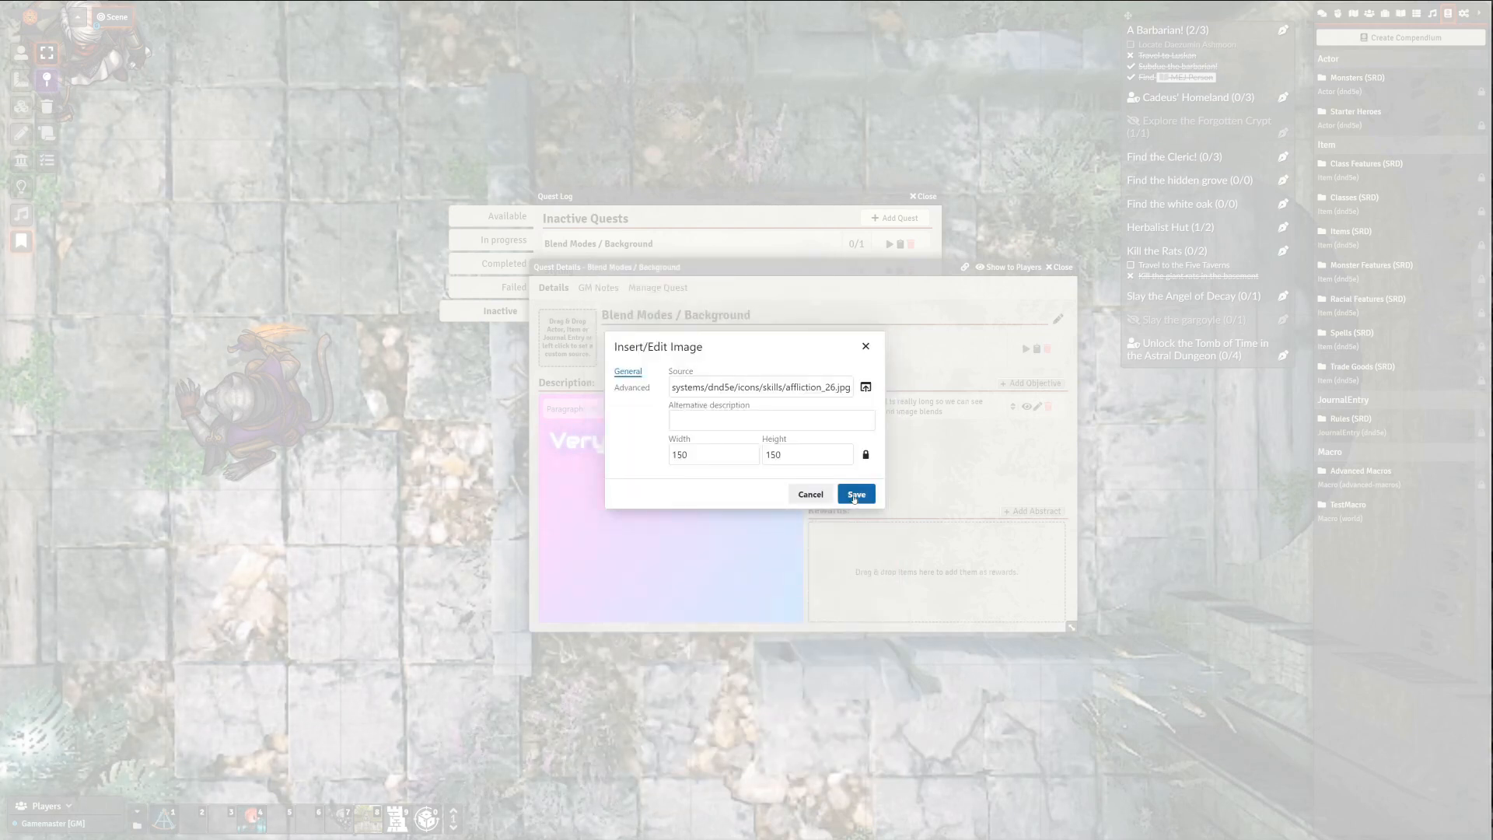
click(854, 499)
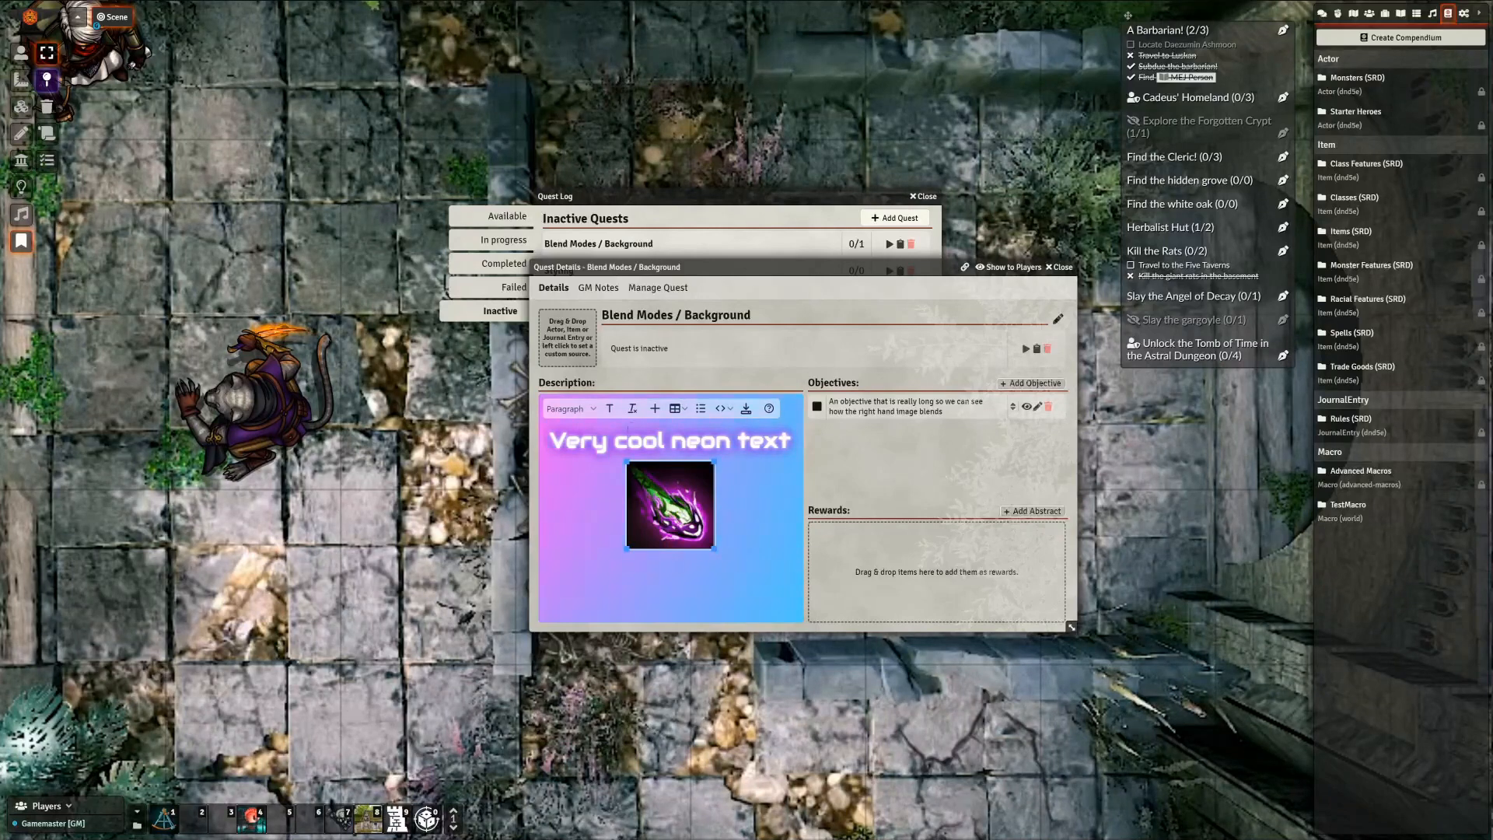
Apply the BR 16px border radius style to the inserted image
click(571, 409)
mouse_move(572, 522)
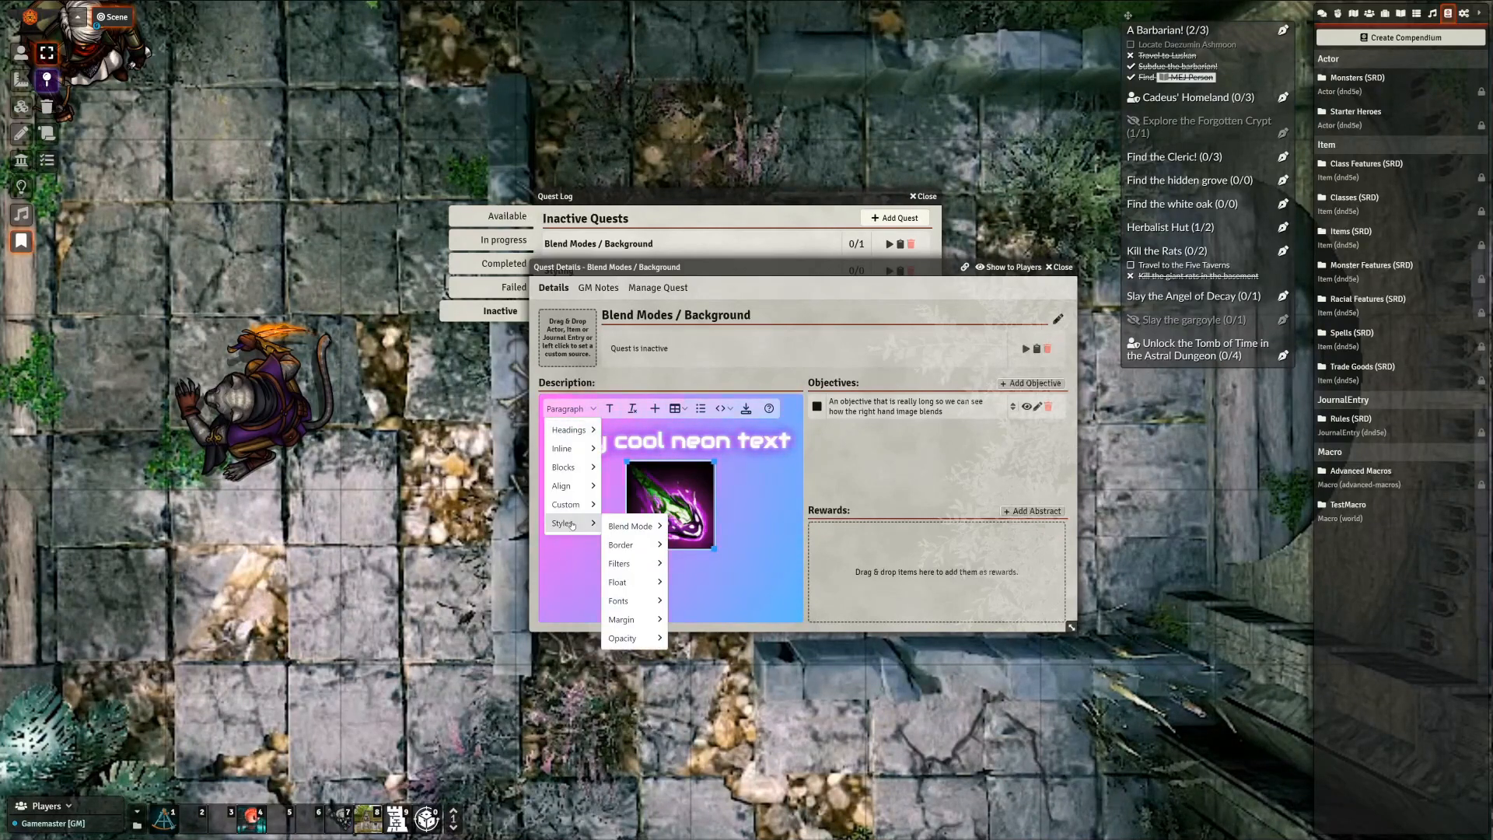
mouse_move(622, 544)
mouse_move(694, 571)
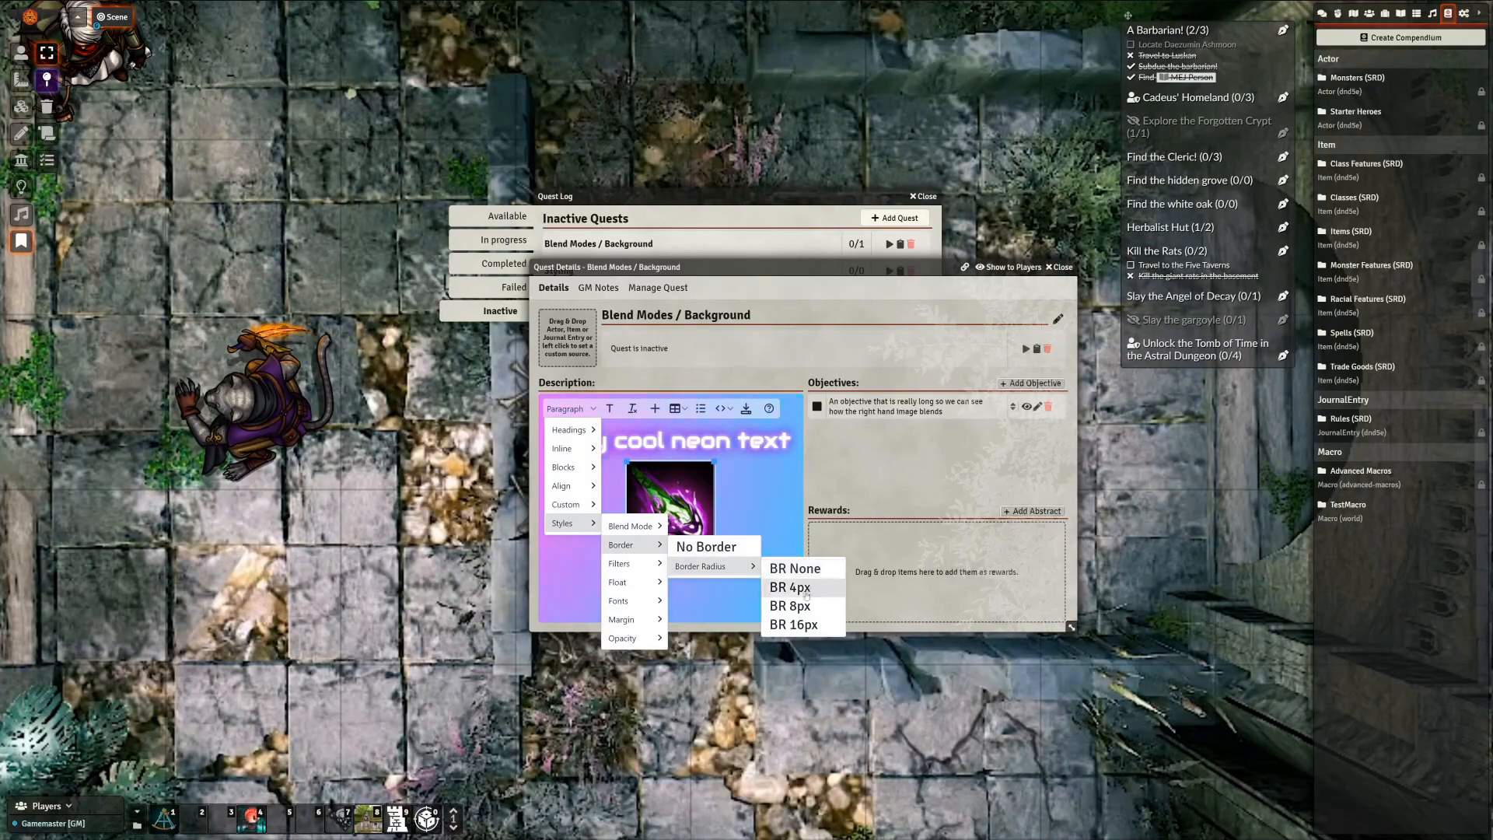
click(786, 625)
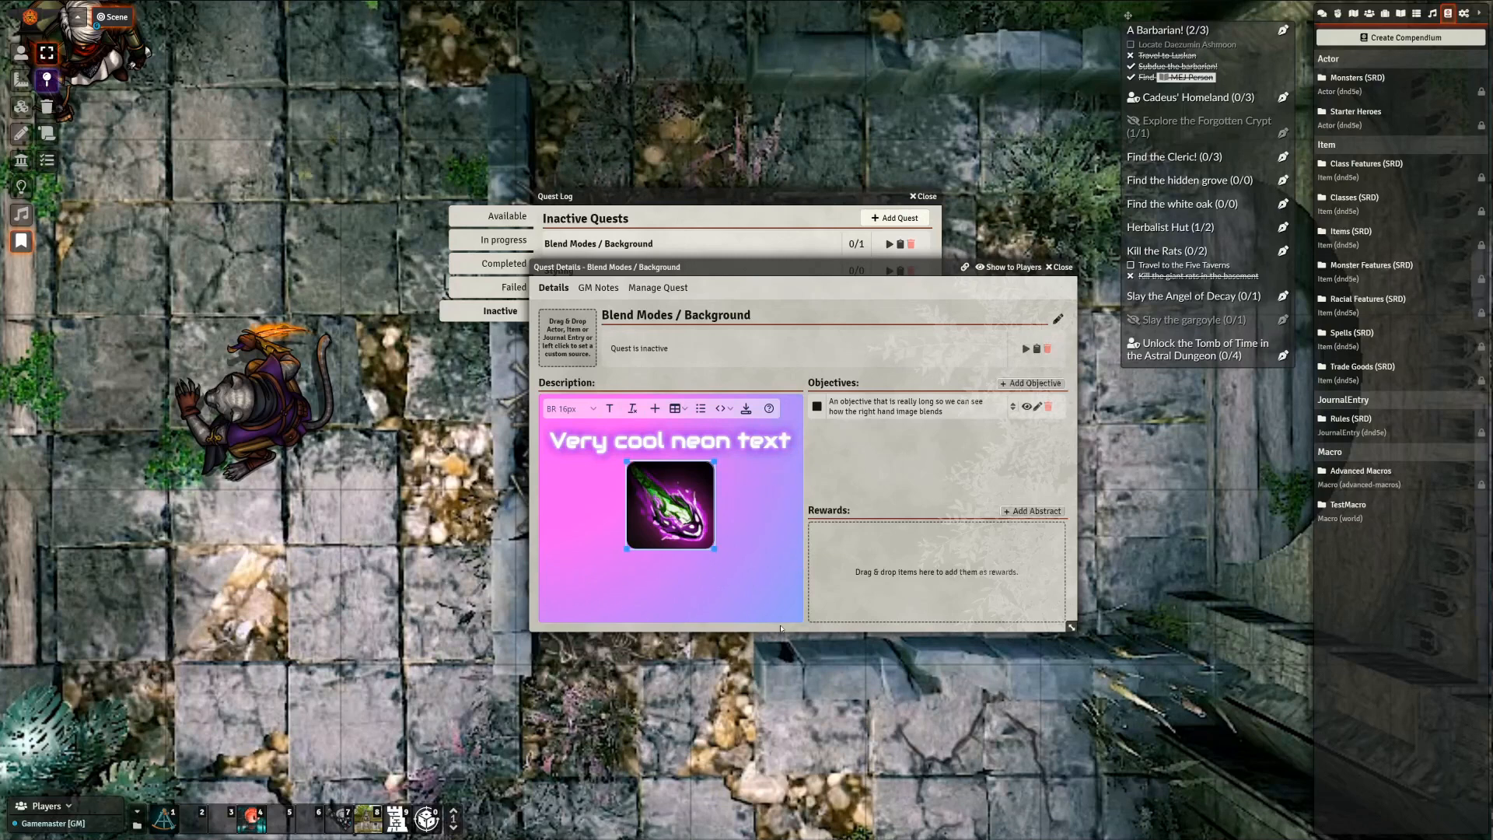
Apply the Blur 4px filter style to the image below the neon text
click(571, 408)
mouse_move(568, 532)
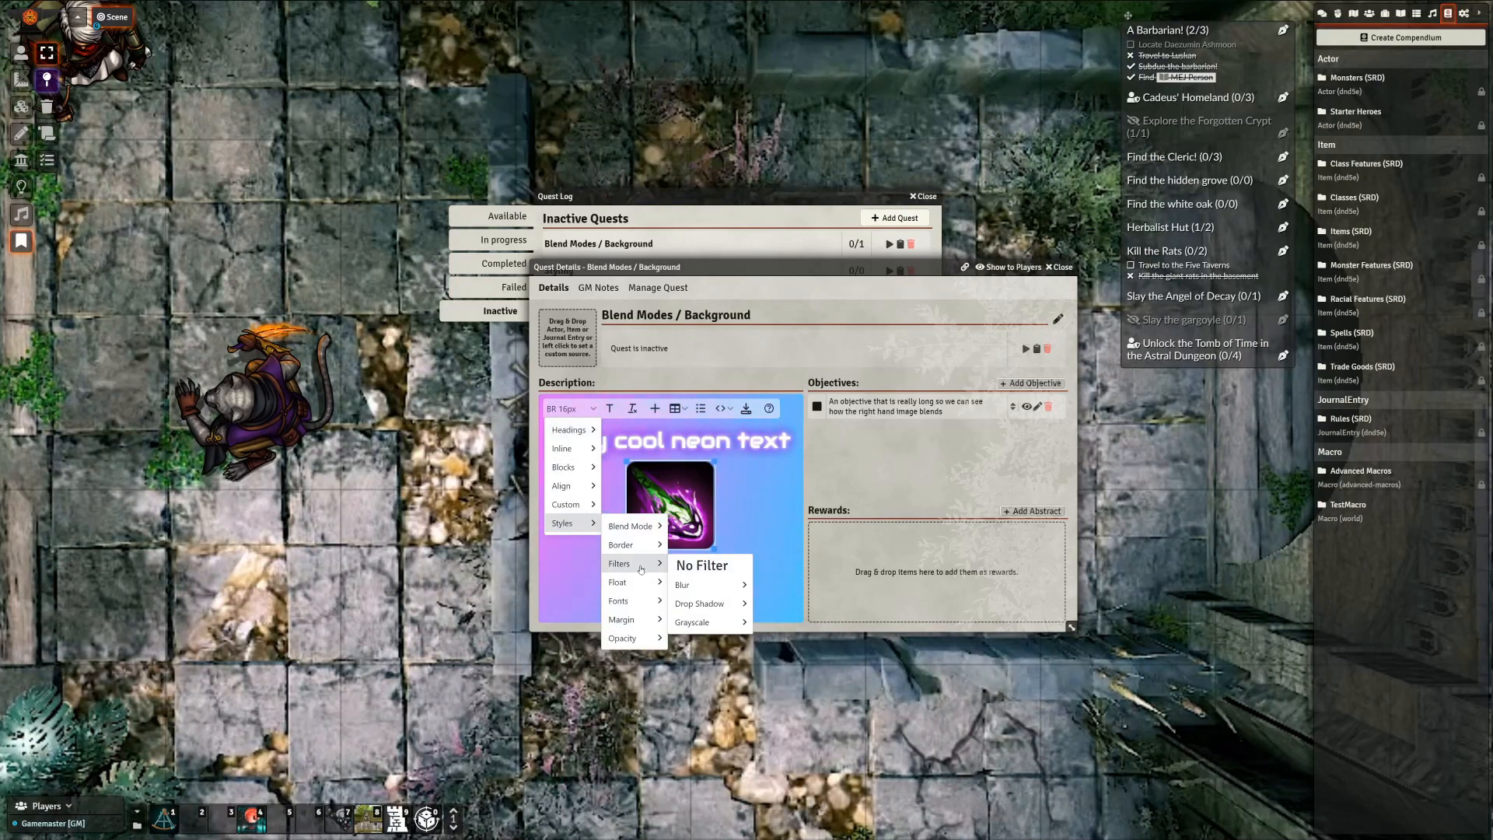
mouse_move(632, 582)
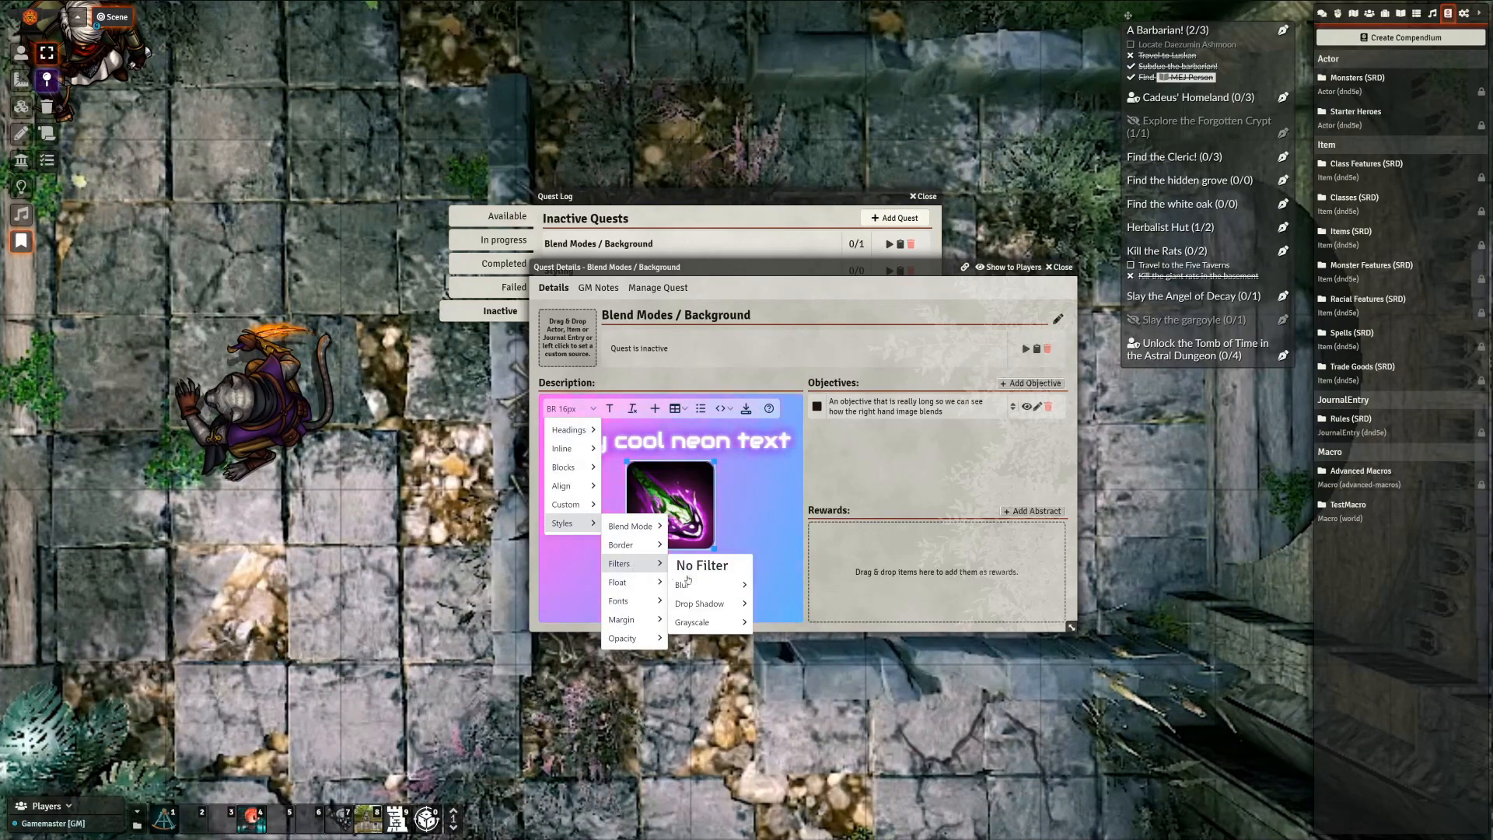
mouse_move(720, 586)
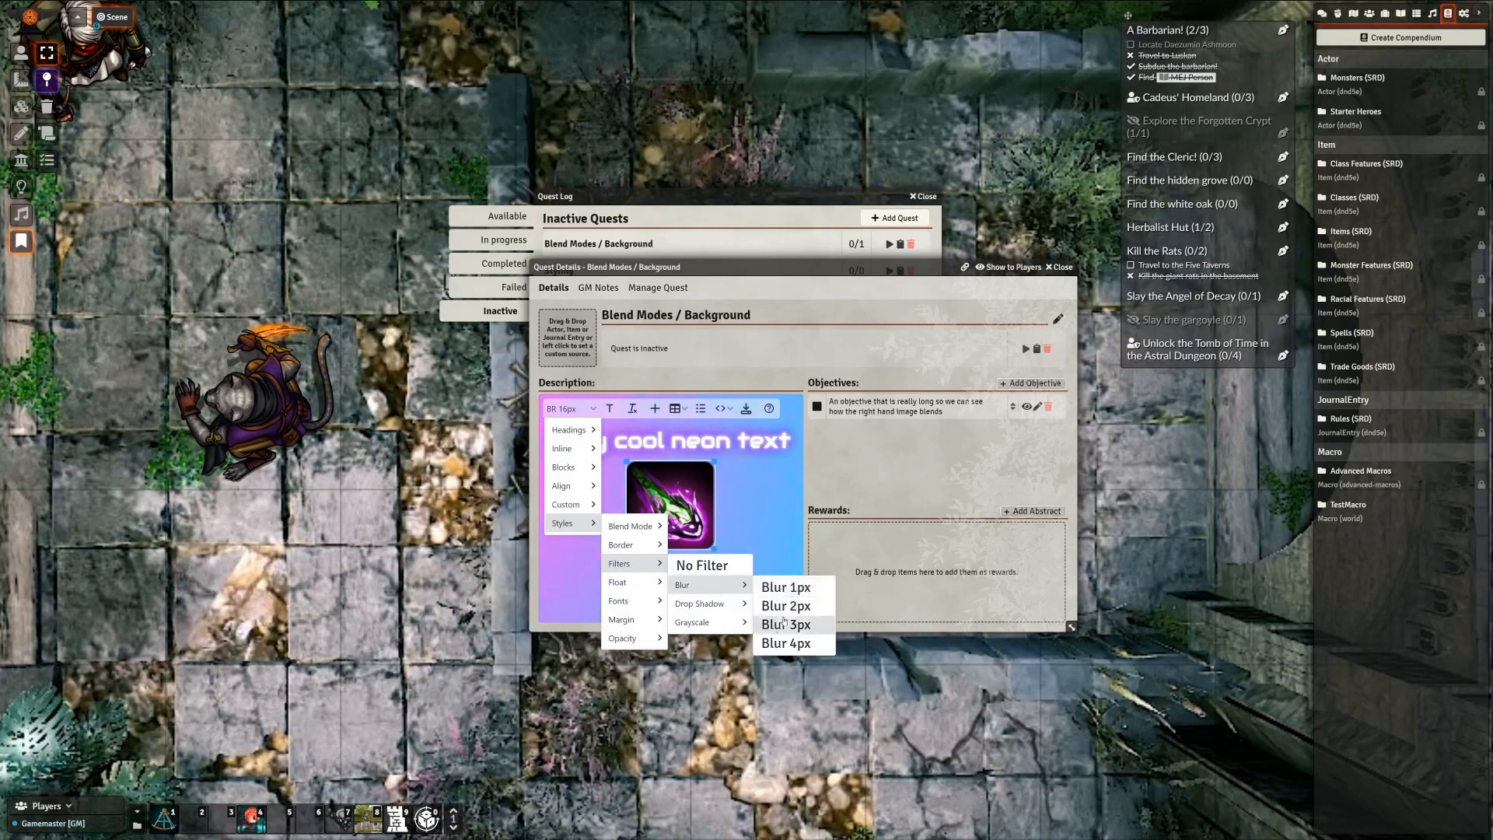
click(778, 641)
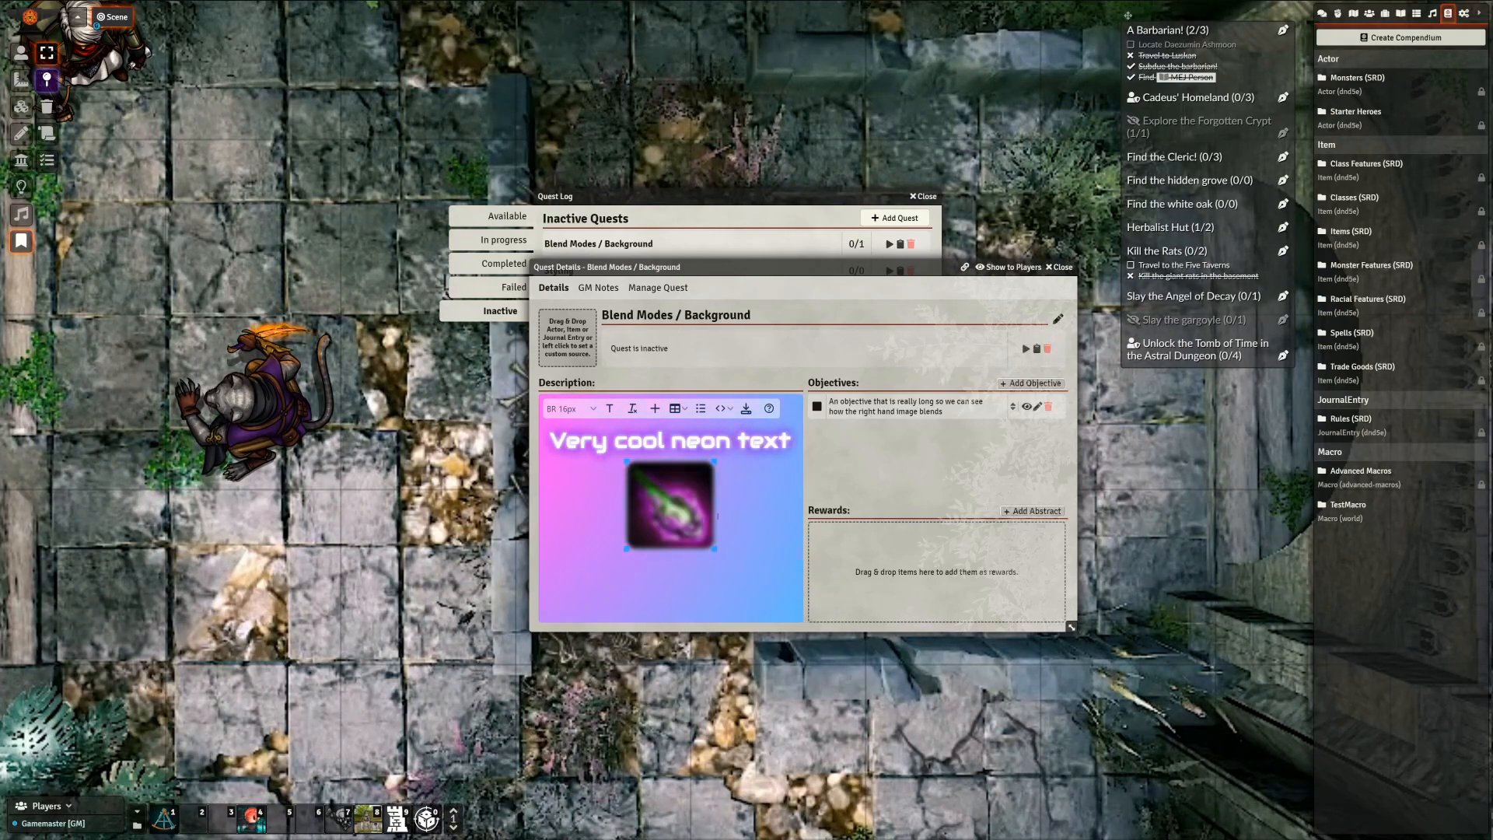
Apply the GS 100% grayscale filter style to the image in place of the blur
click(568, 408)
mouse_move(574, 491)
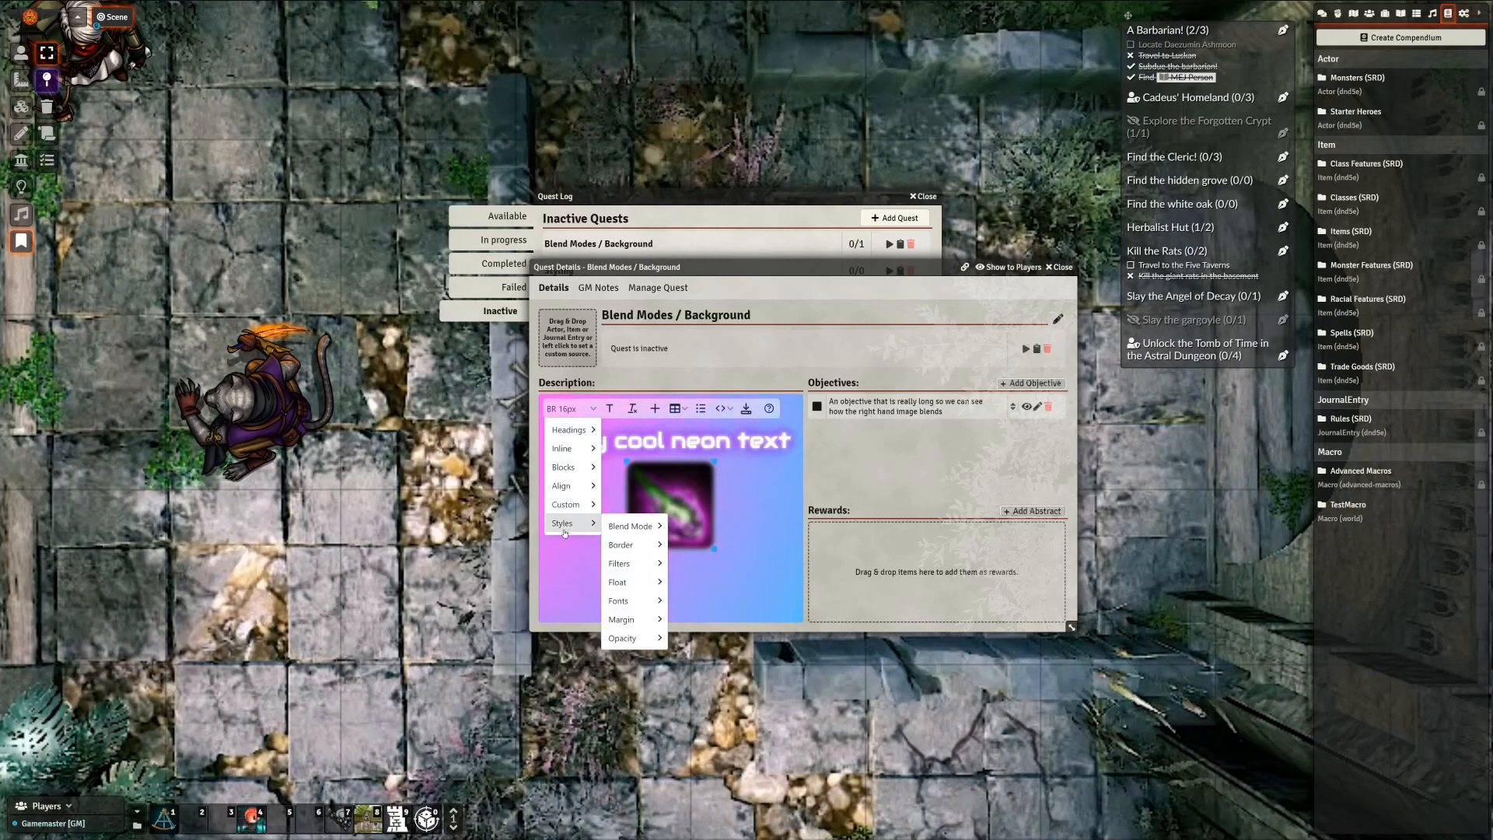
mouse_move(619, 563)
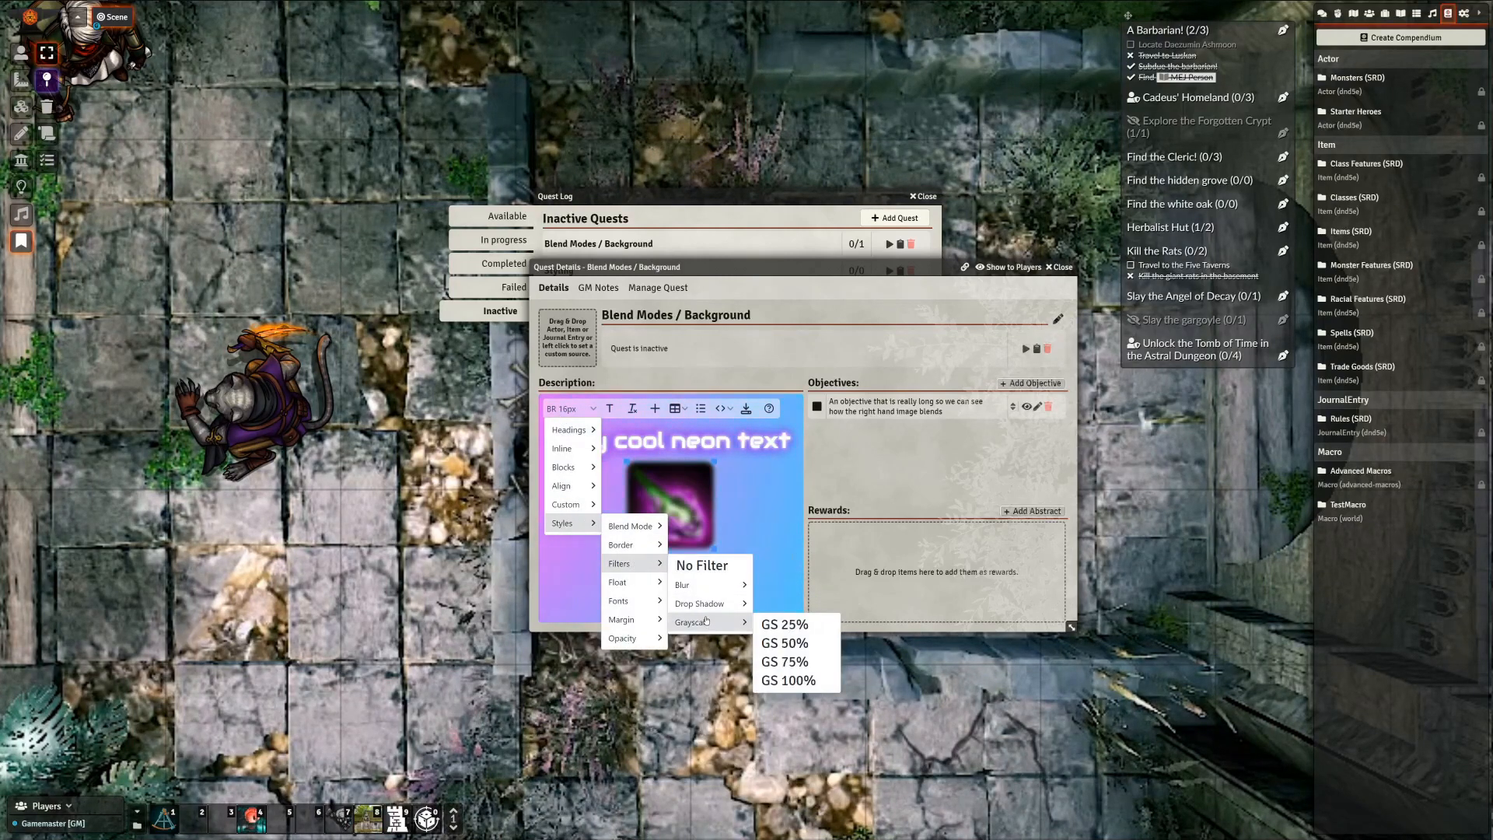
mouse_move(707, 606)
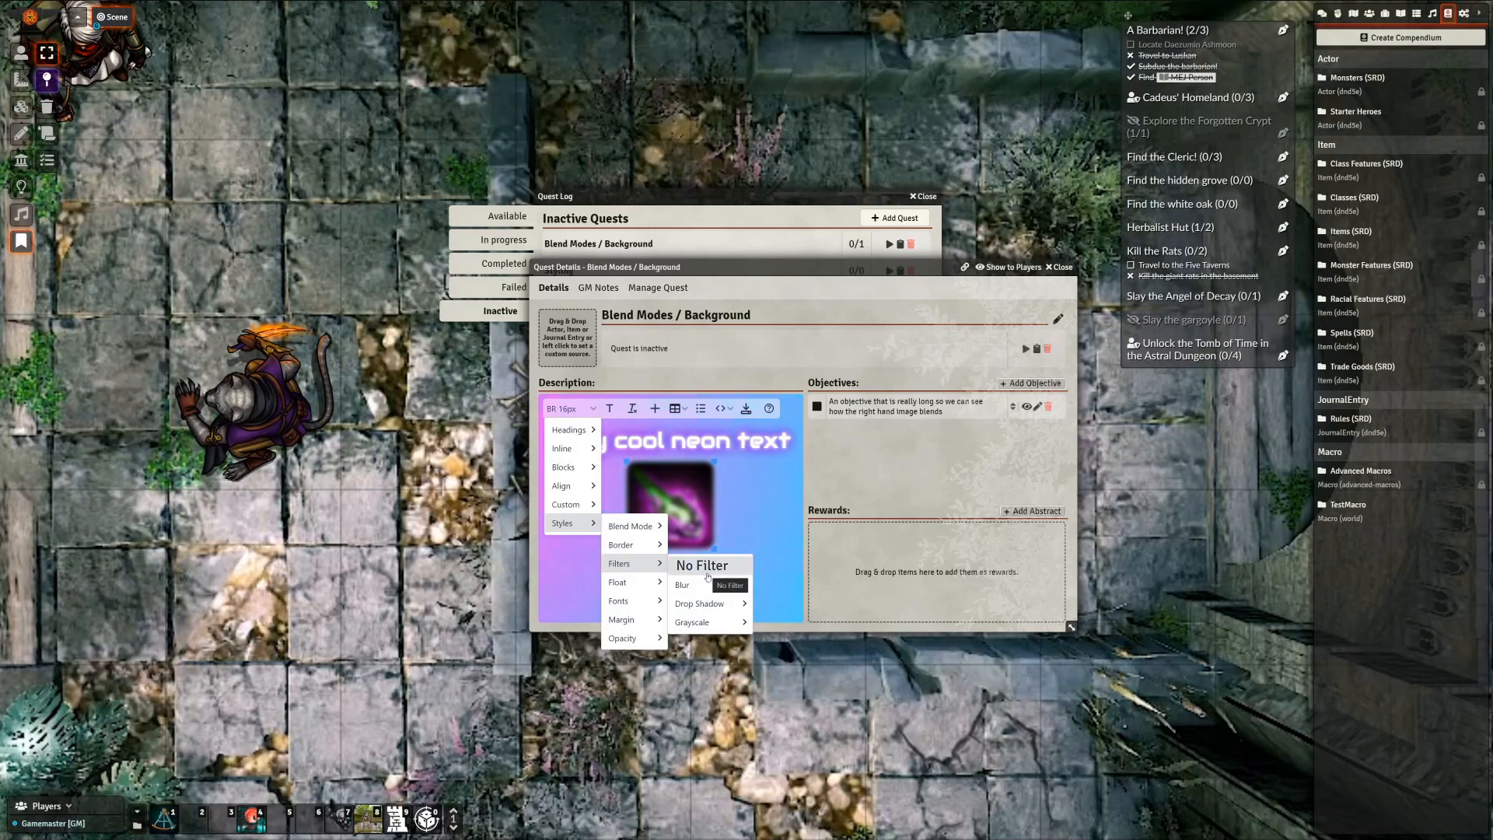
click(789, 681)
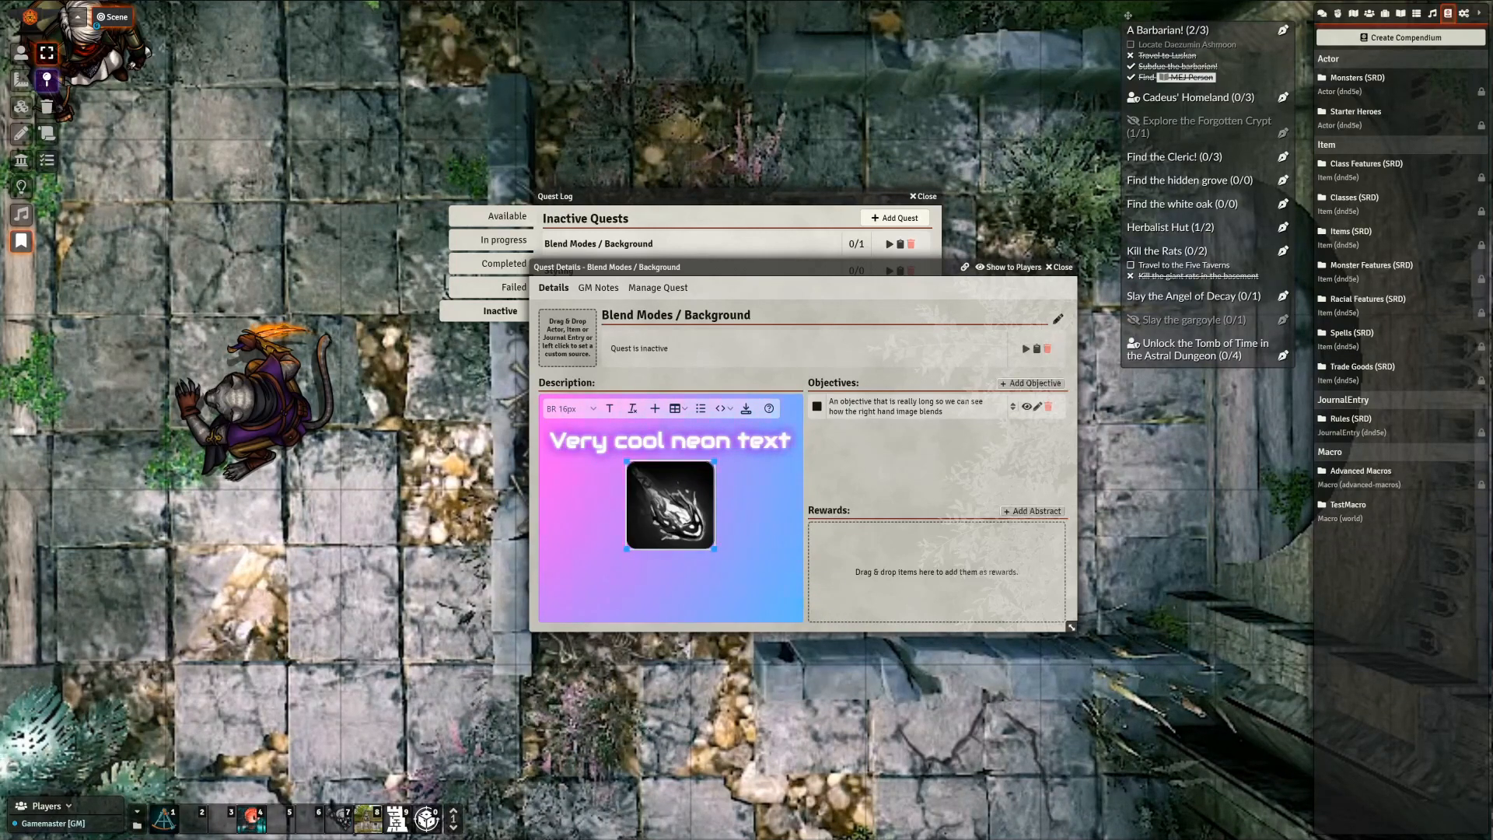
Give the image the MT 15px top margin style and save the description
click(581, 410)
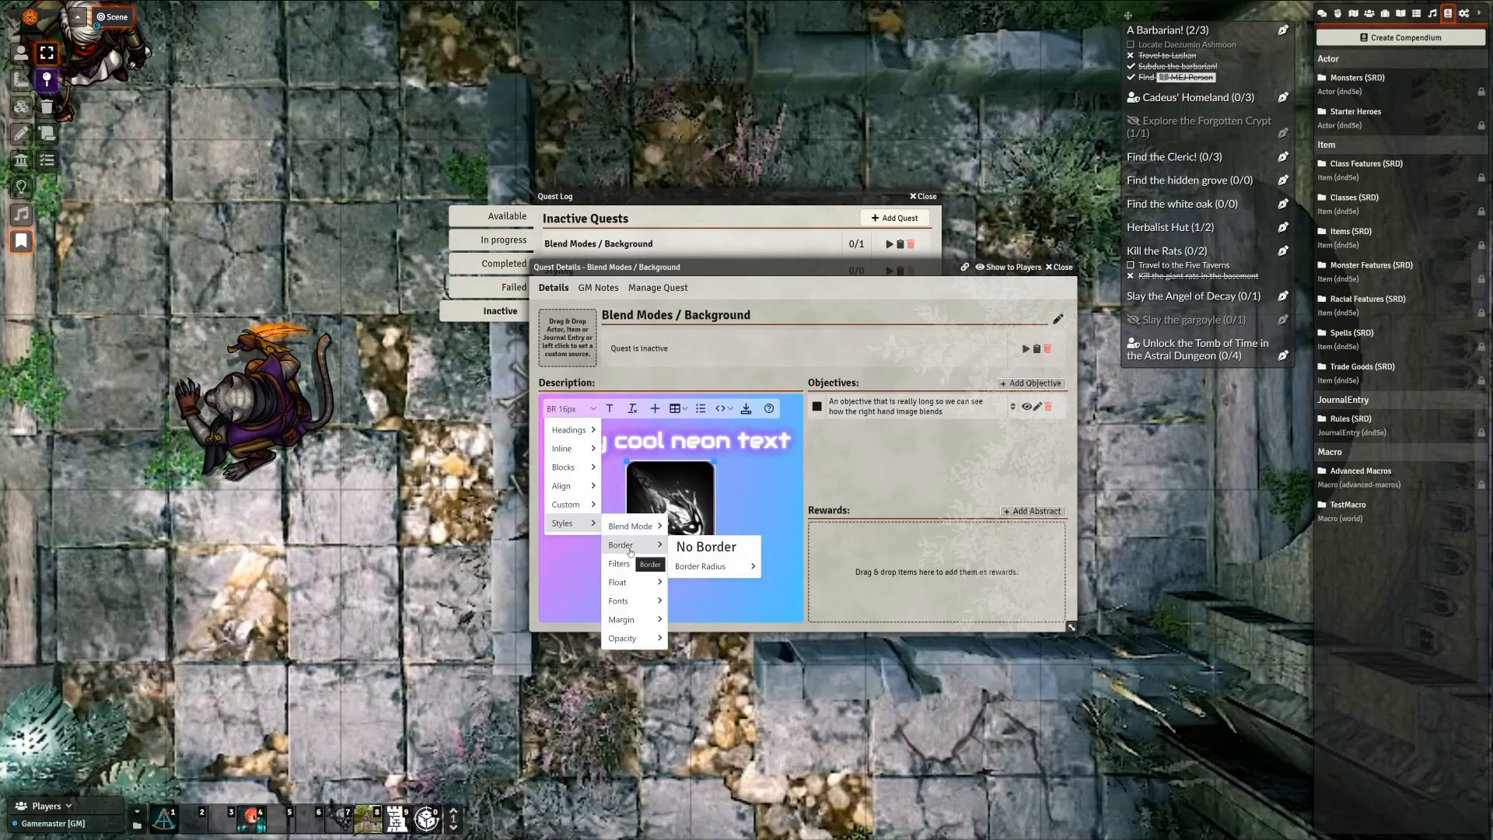
mouse_move(630, 601)
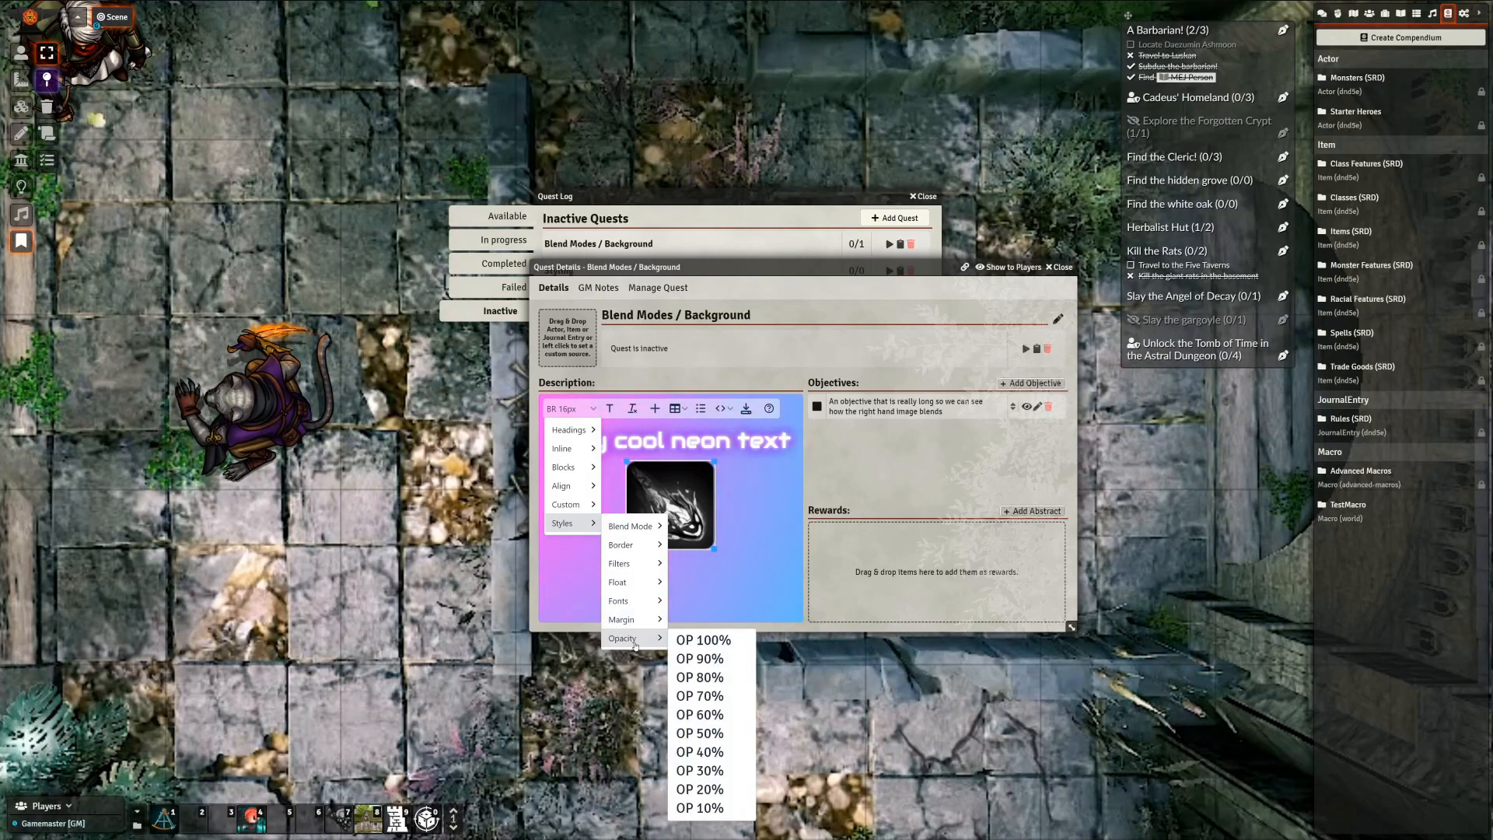
mouse_move(712, 641)
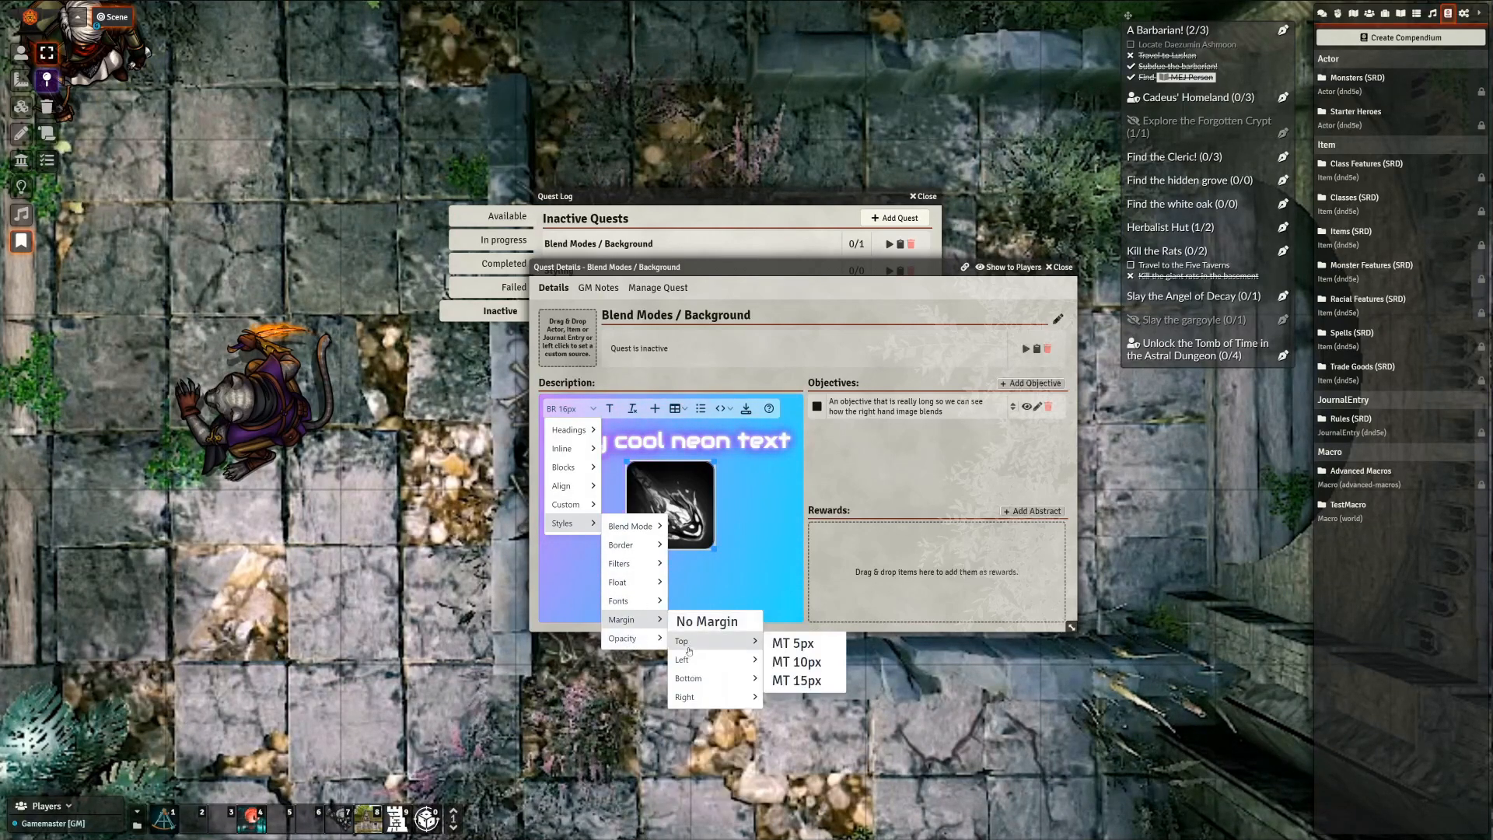
click(802, 684)
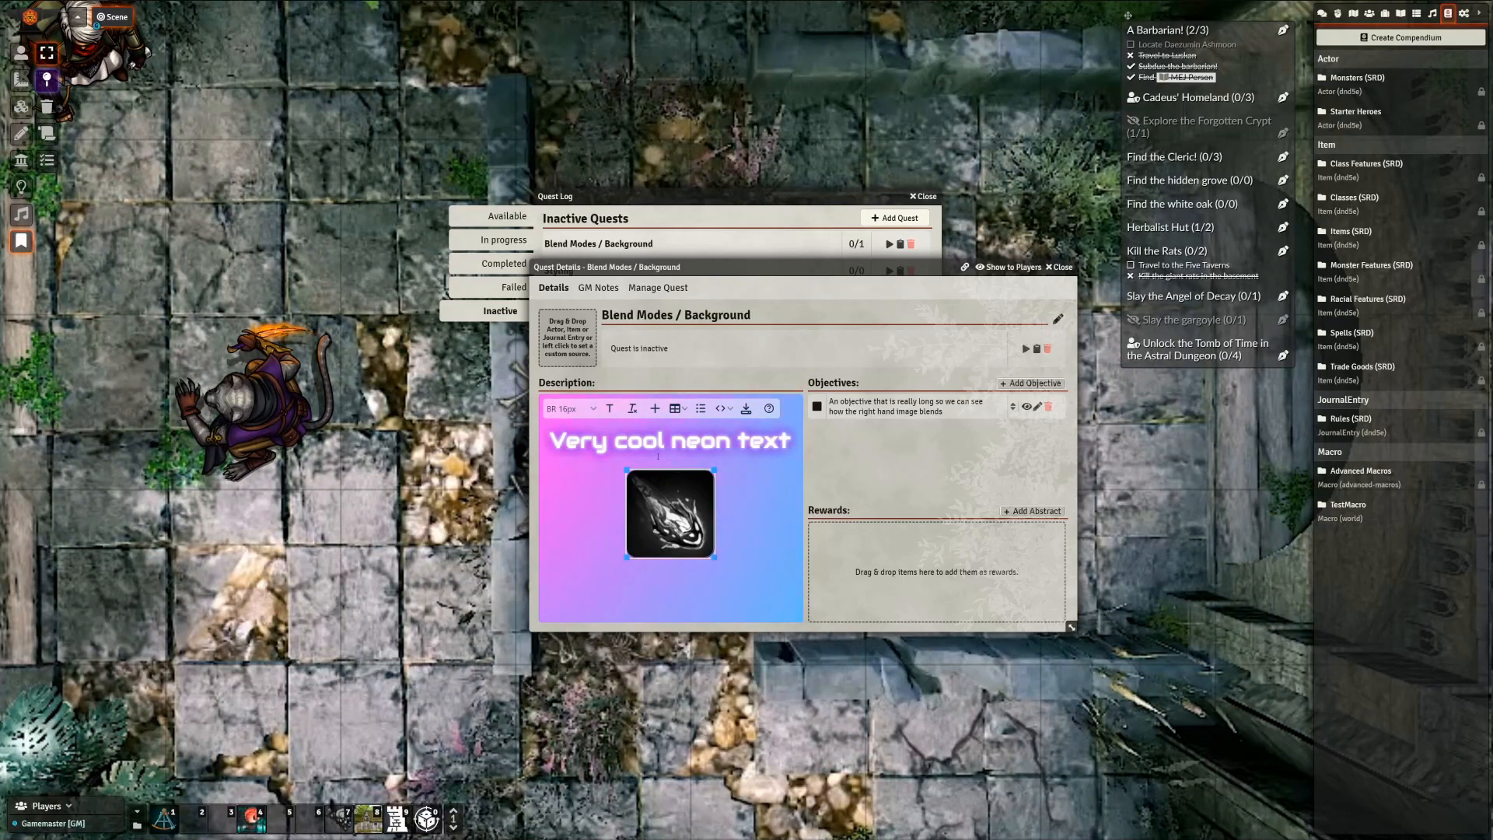
click(746, 408)
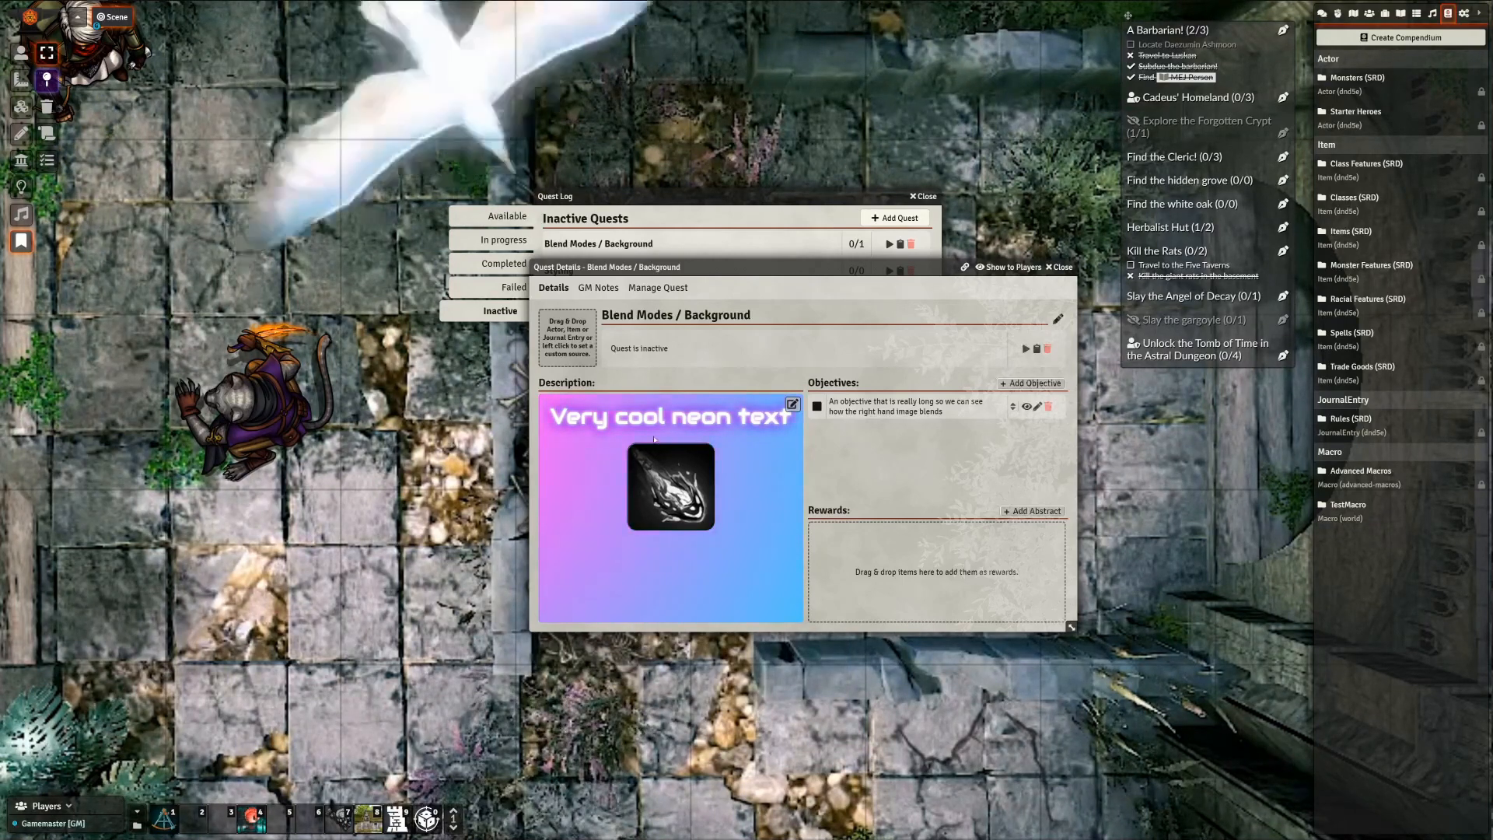
Apply the No Border style to the image below the neon text and save the description
click(792, 405)
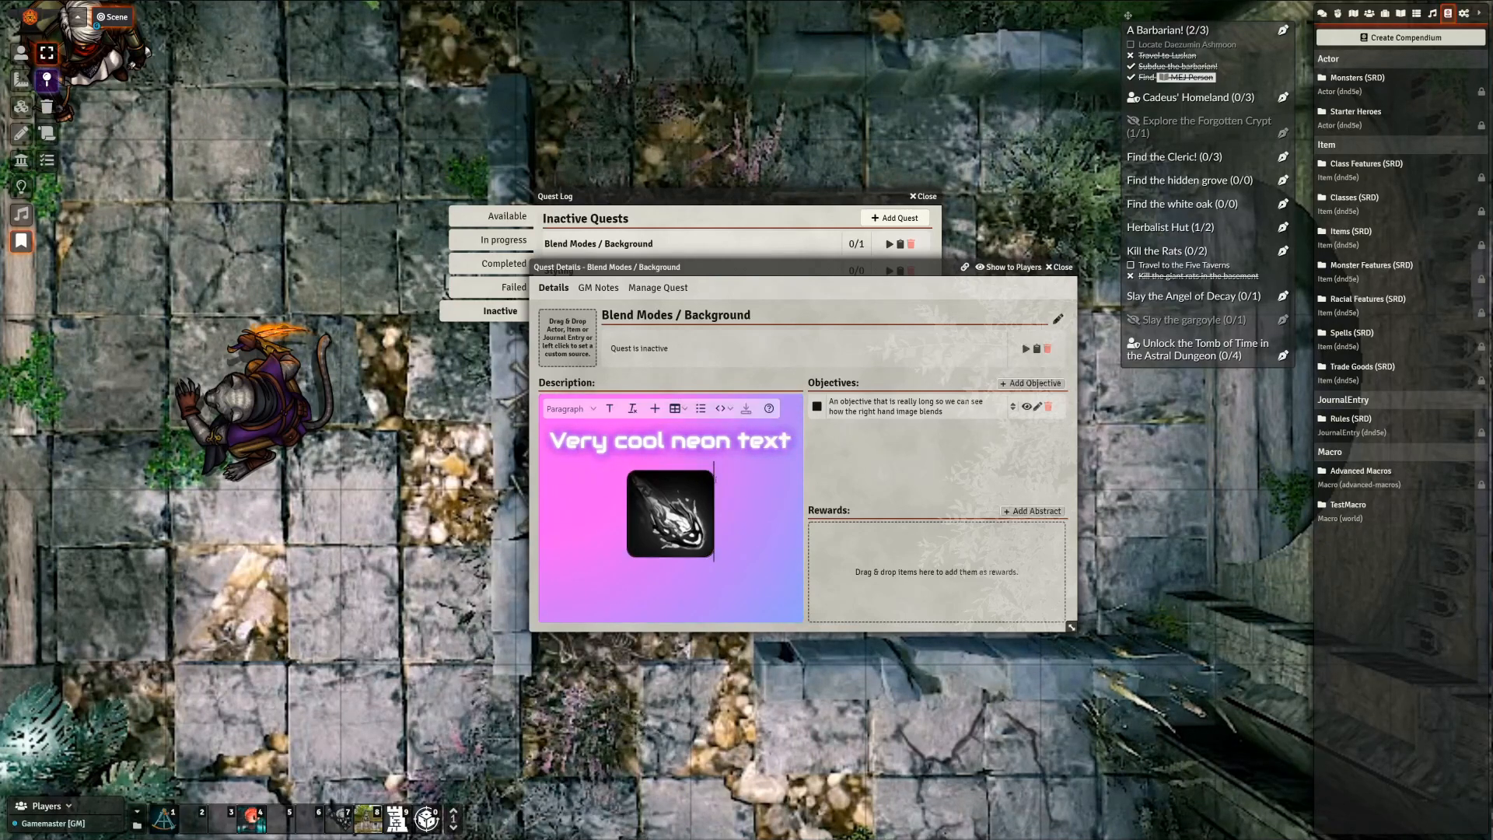
click(570, 409)
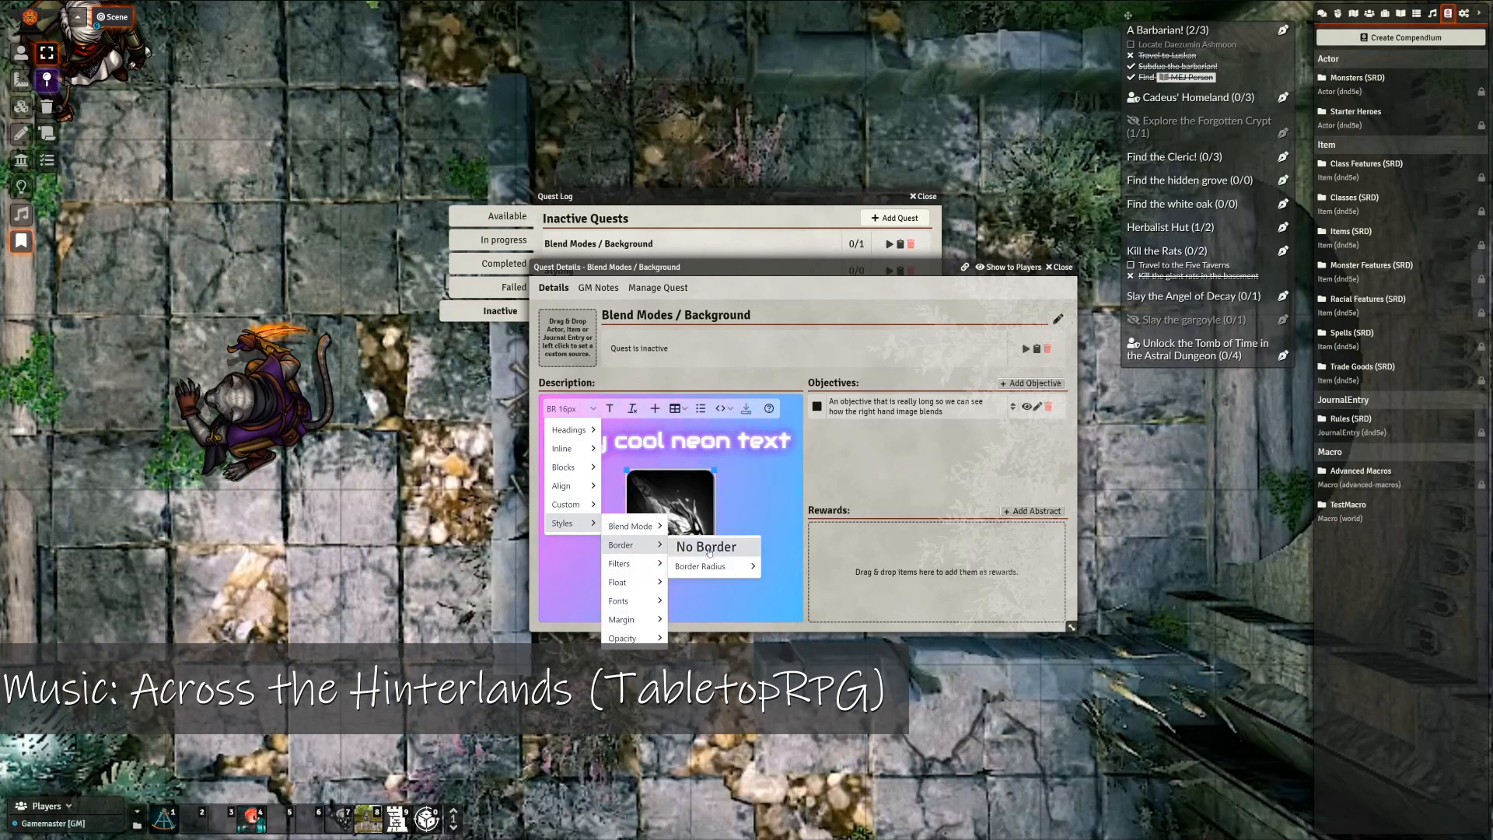
click(708, 549)
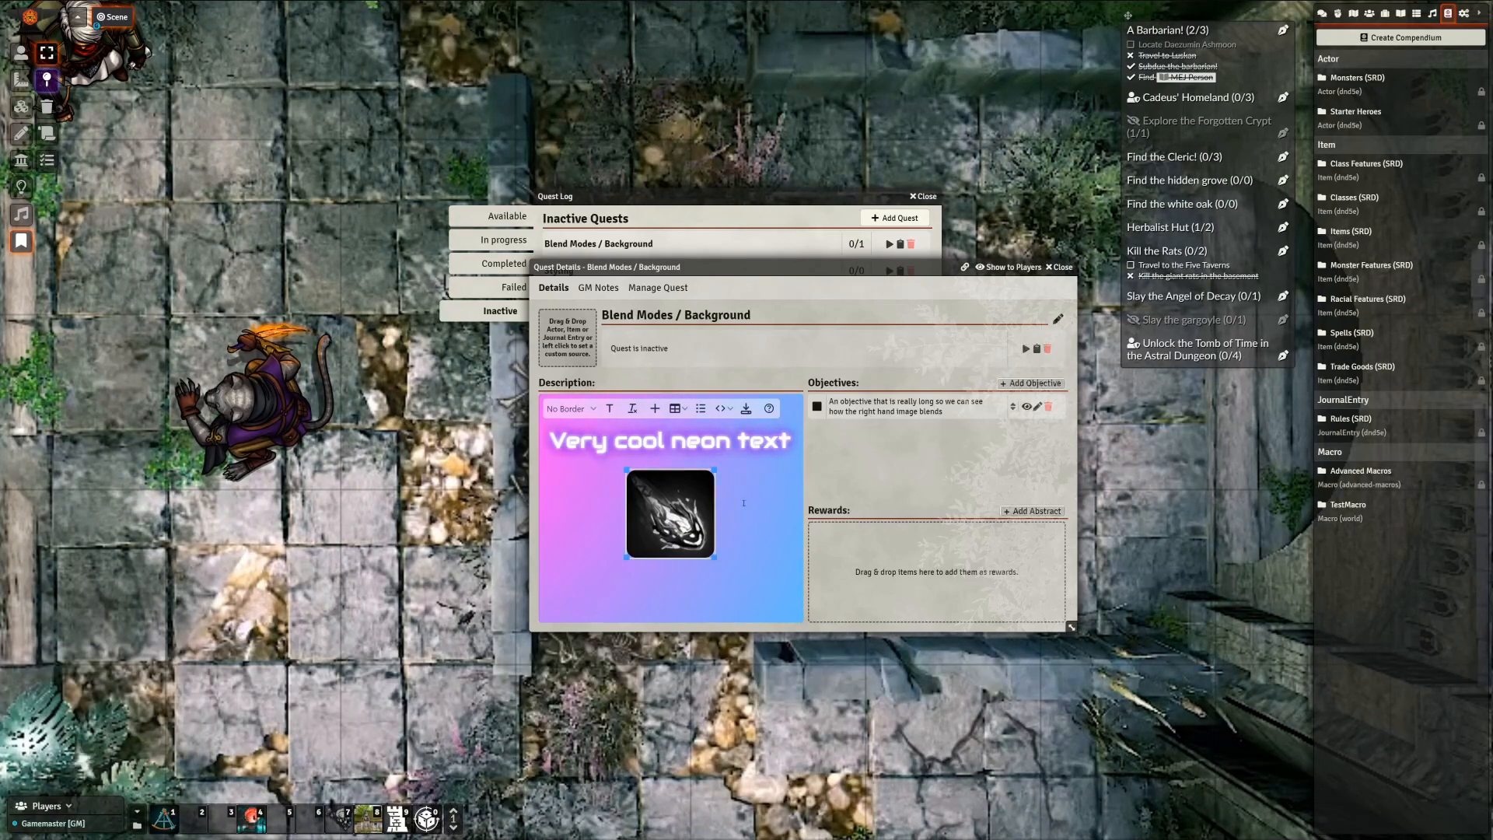
key(ctrl+s)
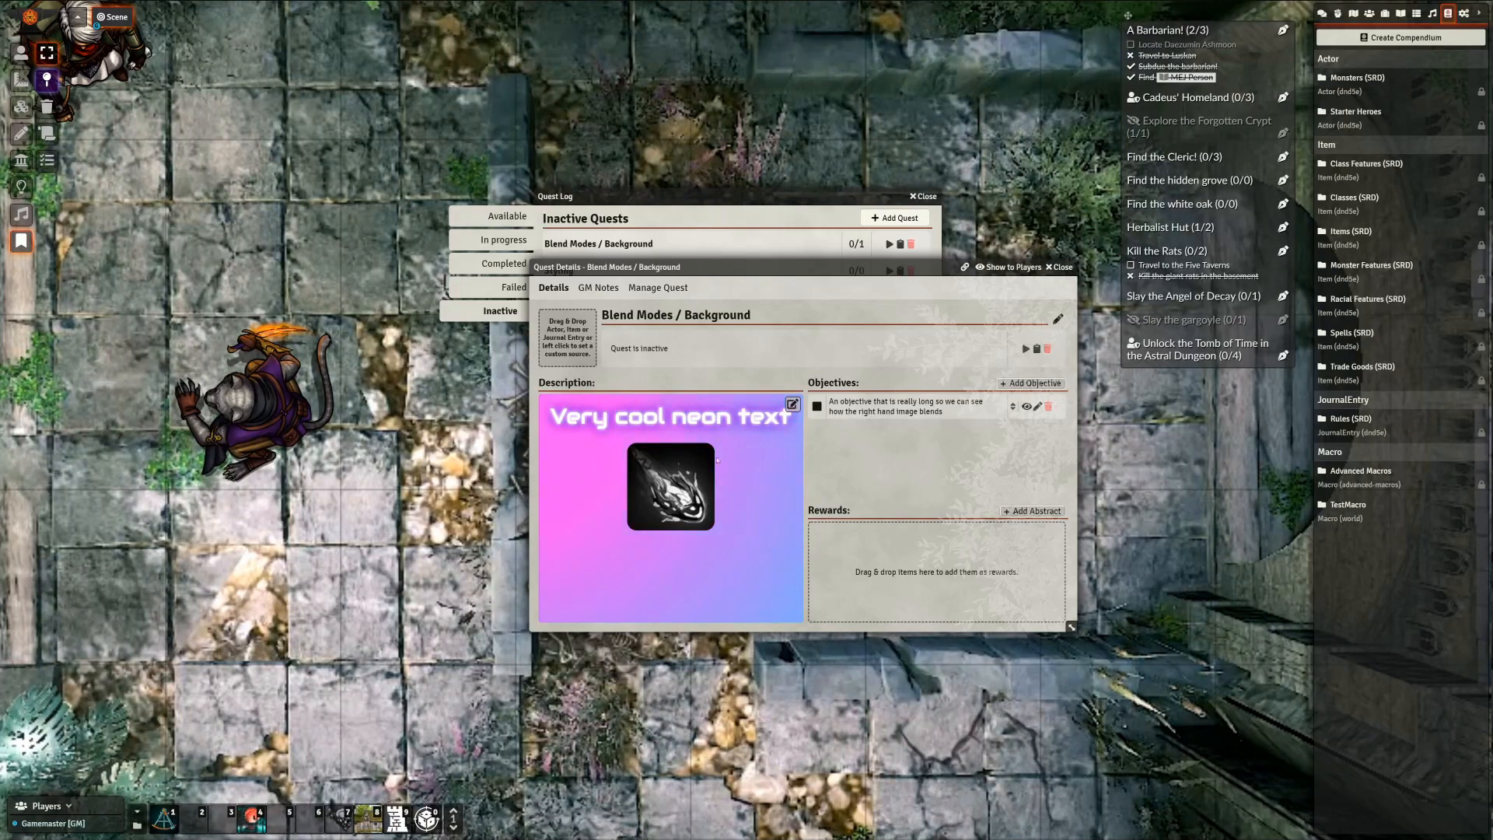
Reopen the description for editing and apply the No Filter style to the image
click(792, 405)
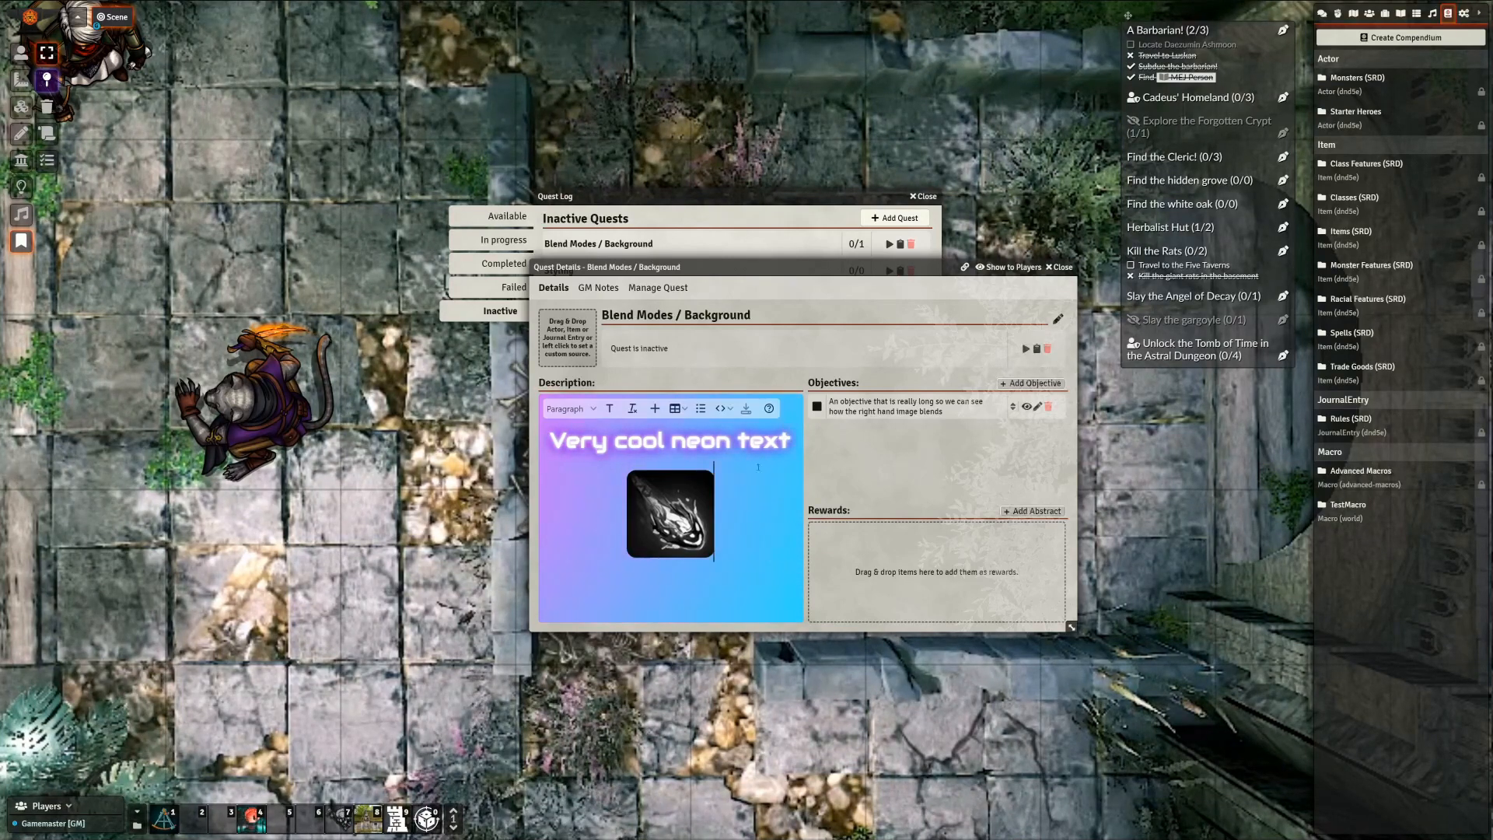
click(670, 514)
click(579, 413)
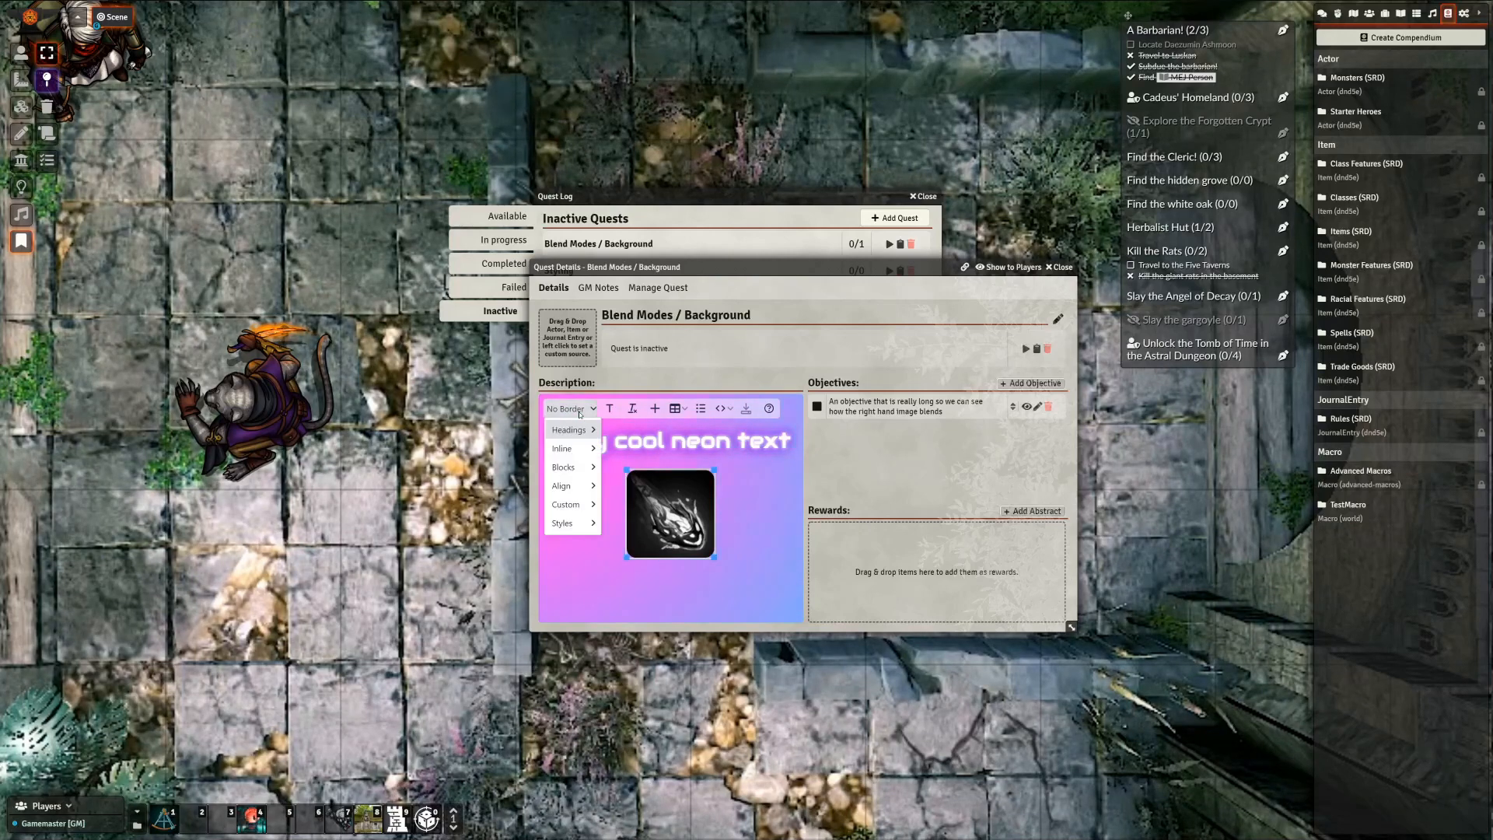
mouse_move(570, 504)
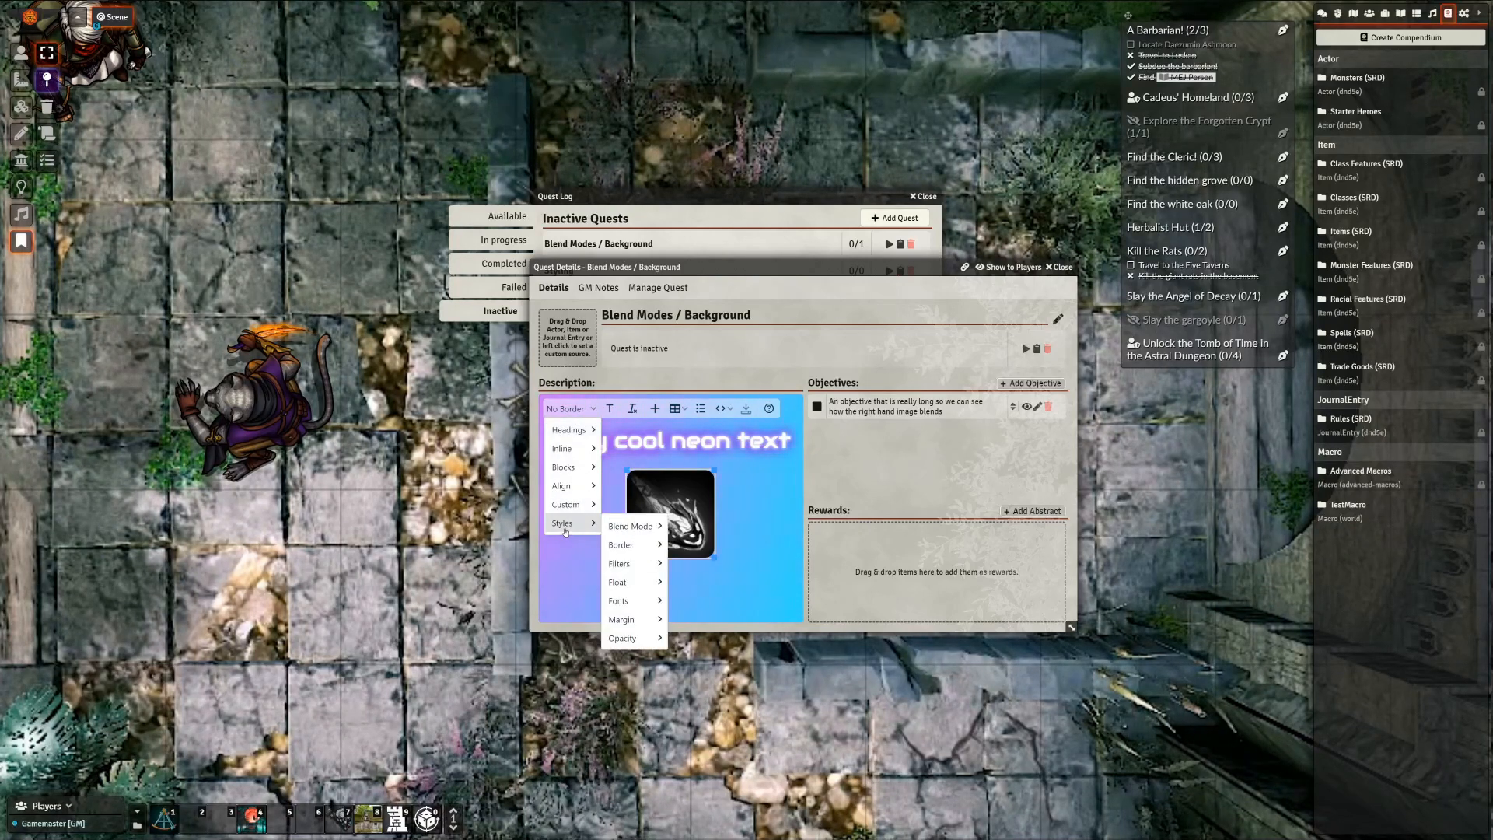
mouse_move(627, 565)
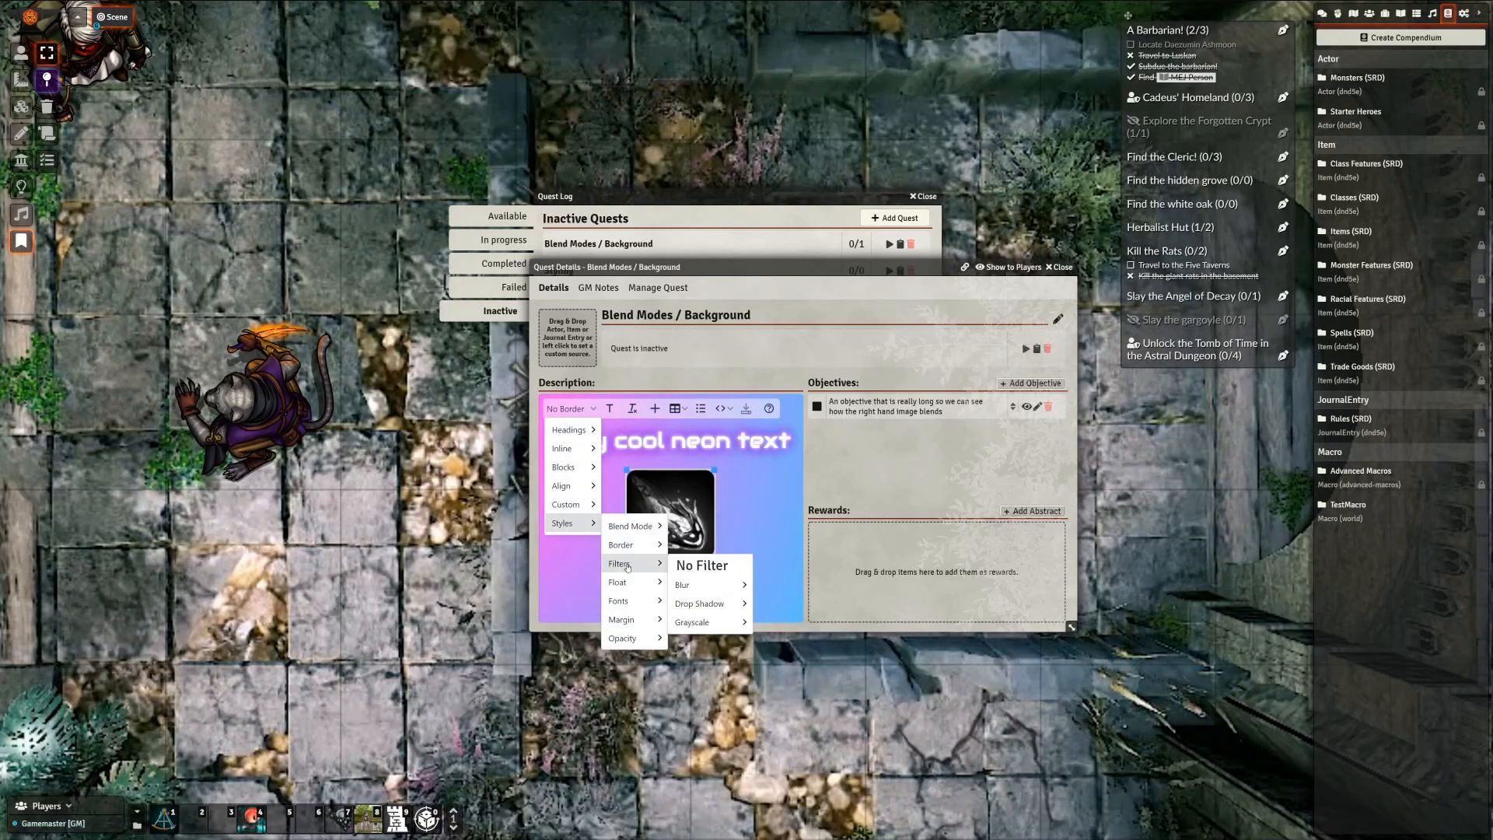
click(701, 566)
click(570, 409)
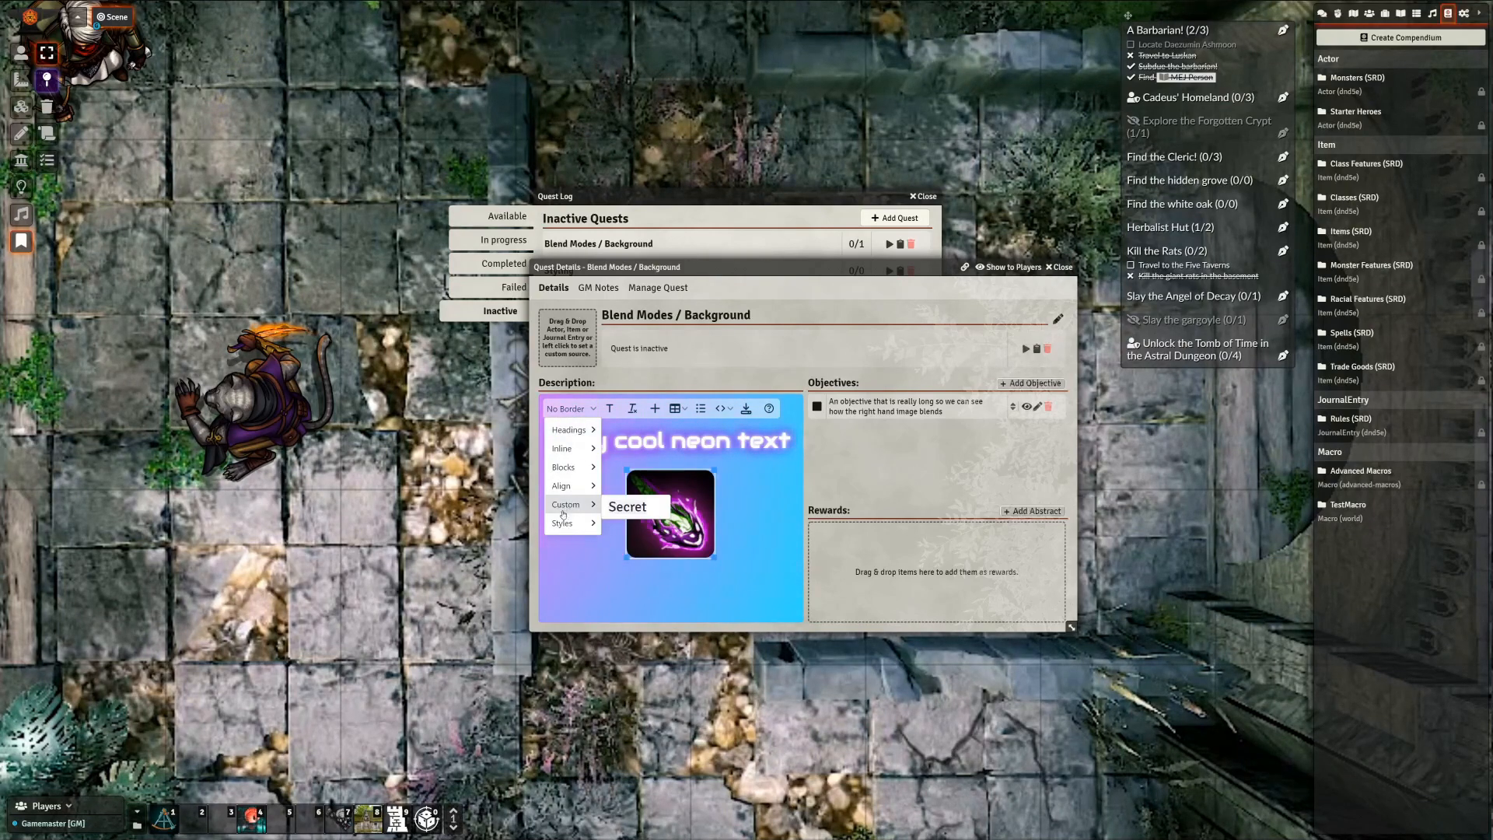
mouse_move(564, 522)
mouse_move(629, 533)
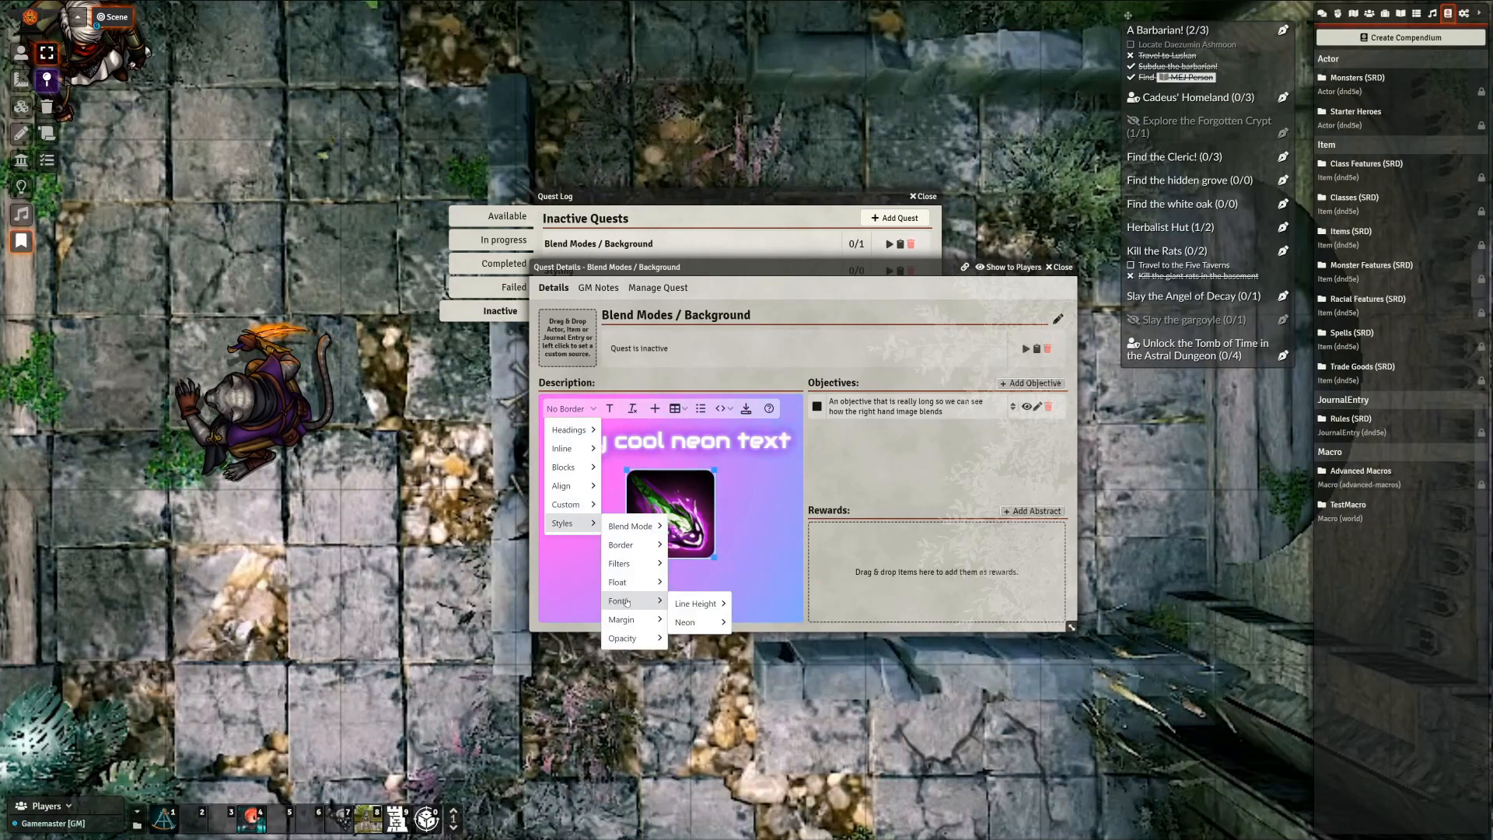
mouse_move(633, 604)
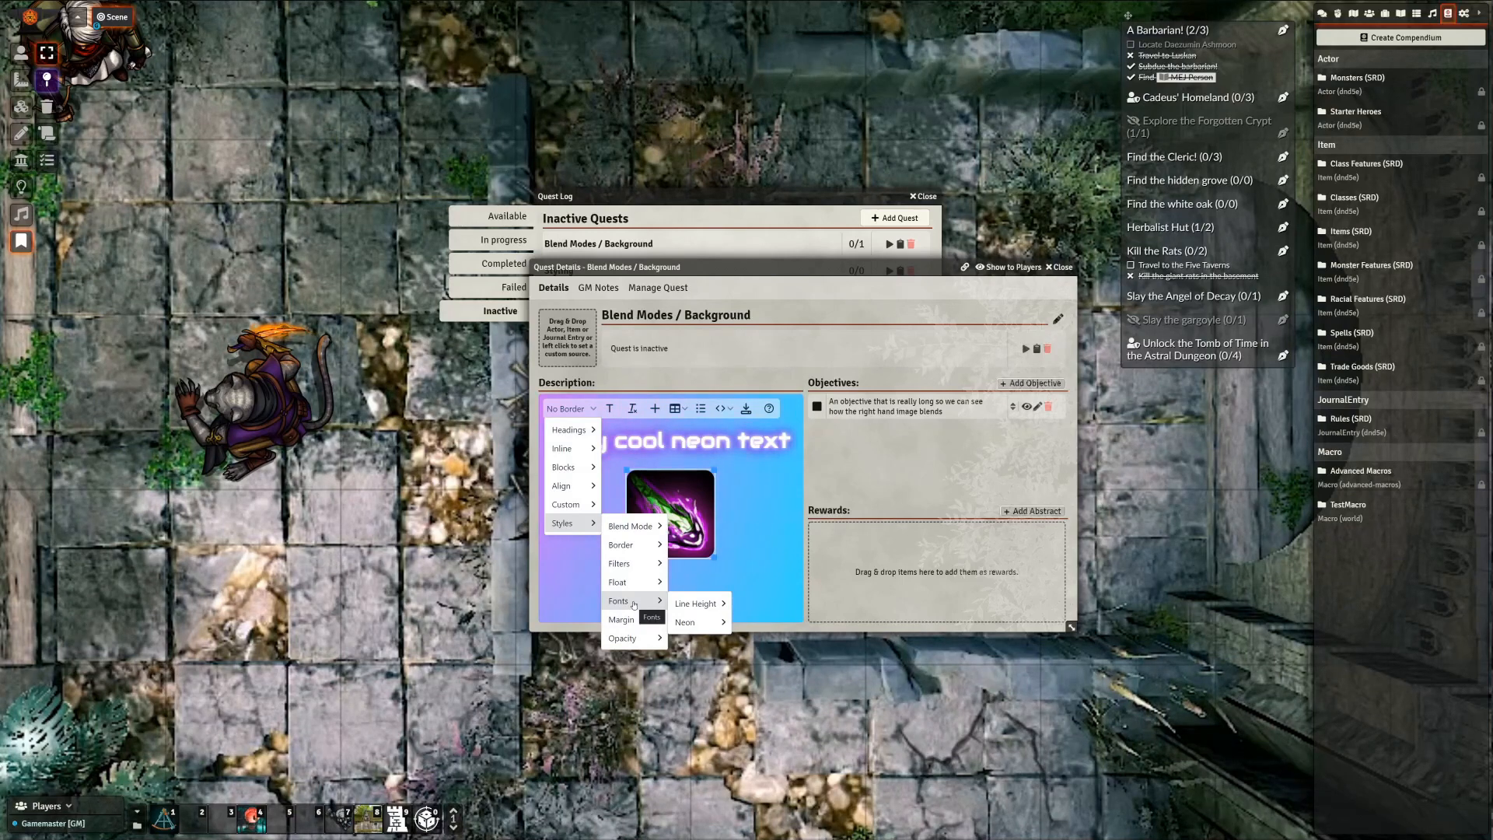
mouse_move(700, 604)
click(771, 604)
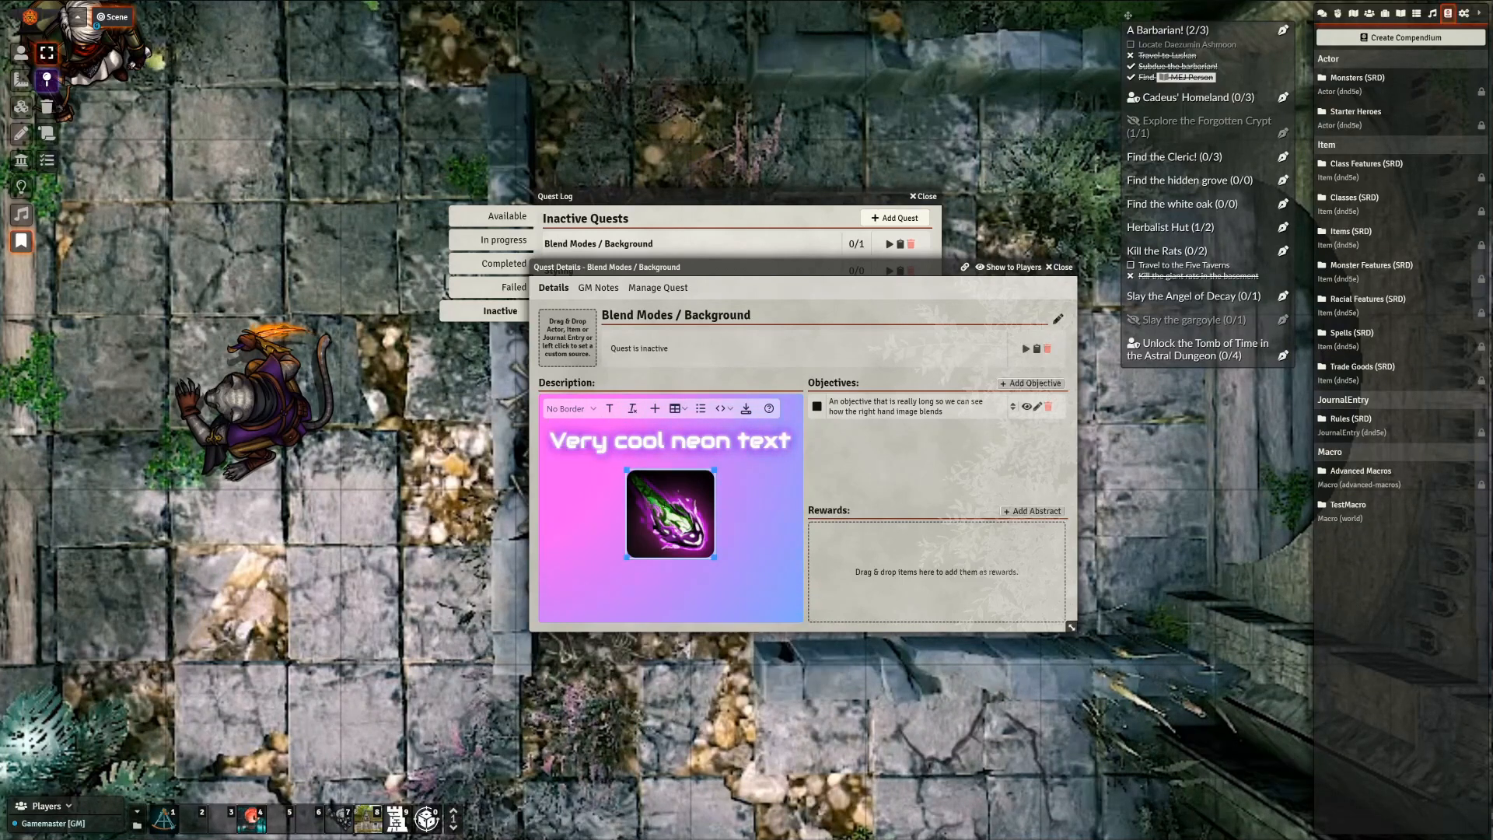
Replace the image below the neon text with the word "Hello" in the MedievalSharp font at 22pt
key(Delete)
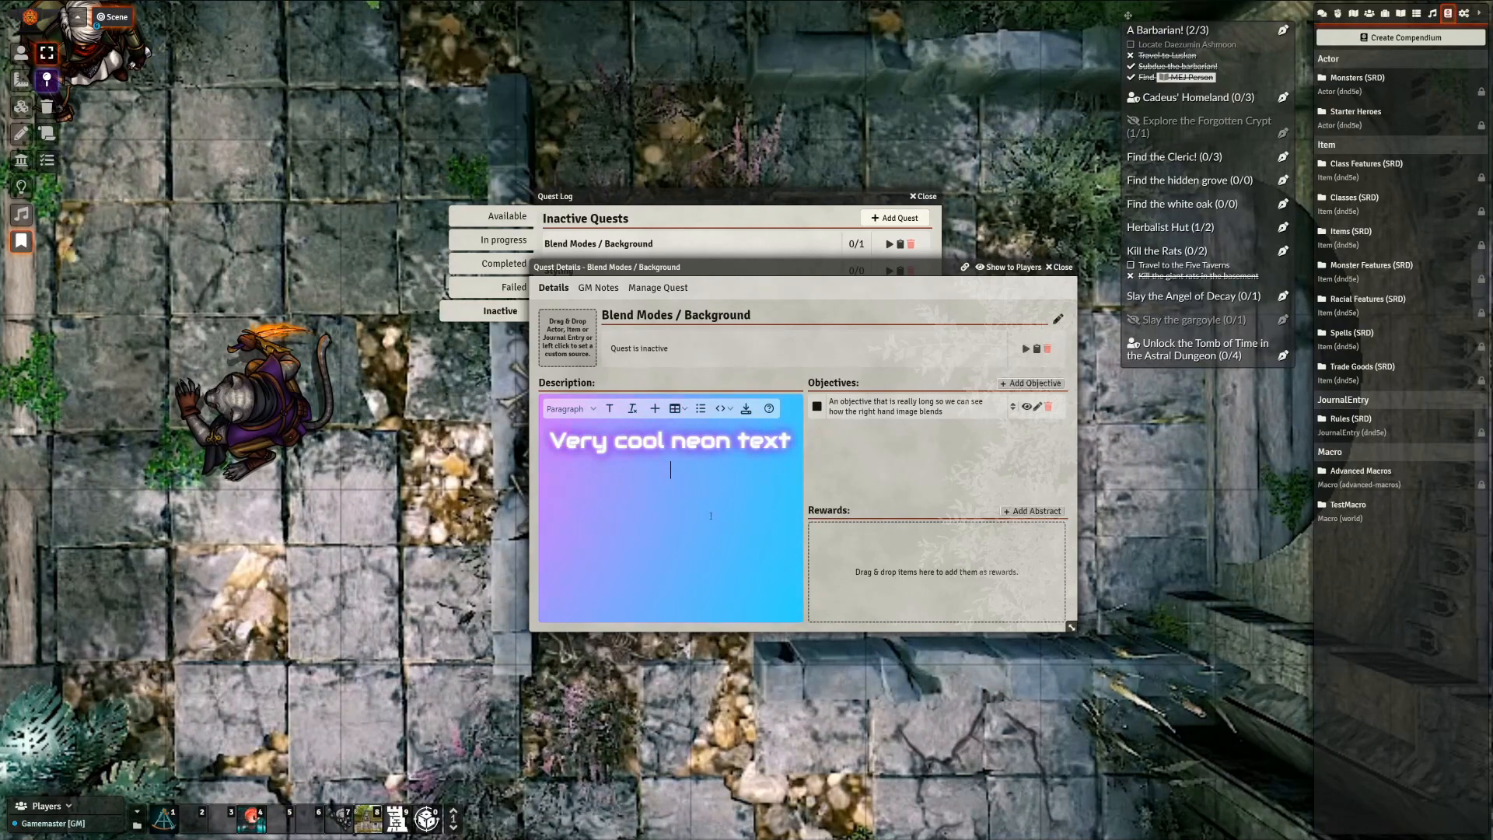
click(610, 409)
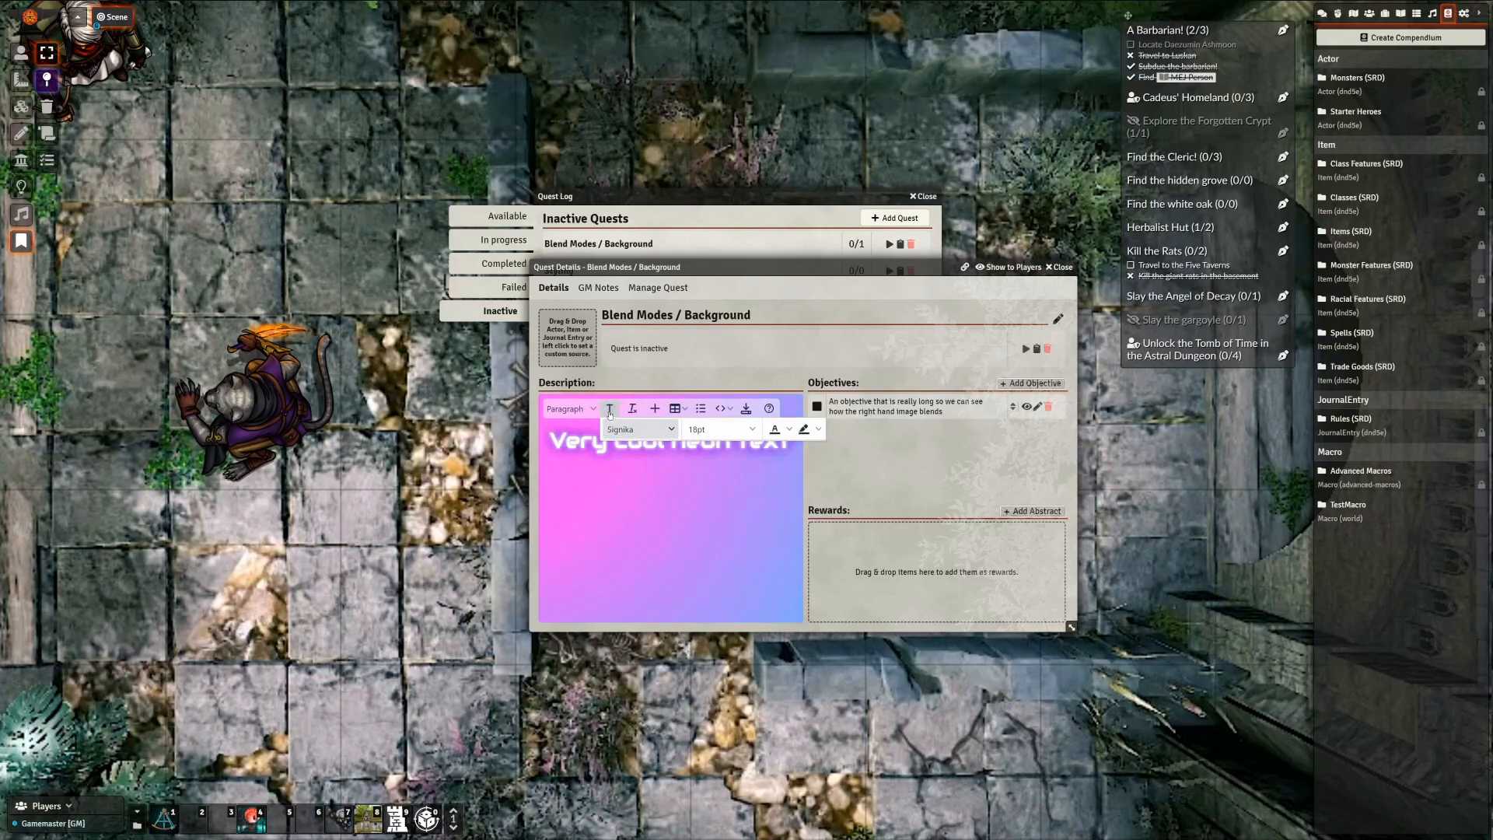
click(640, 430)
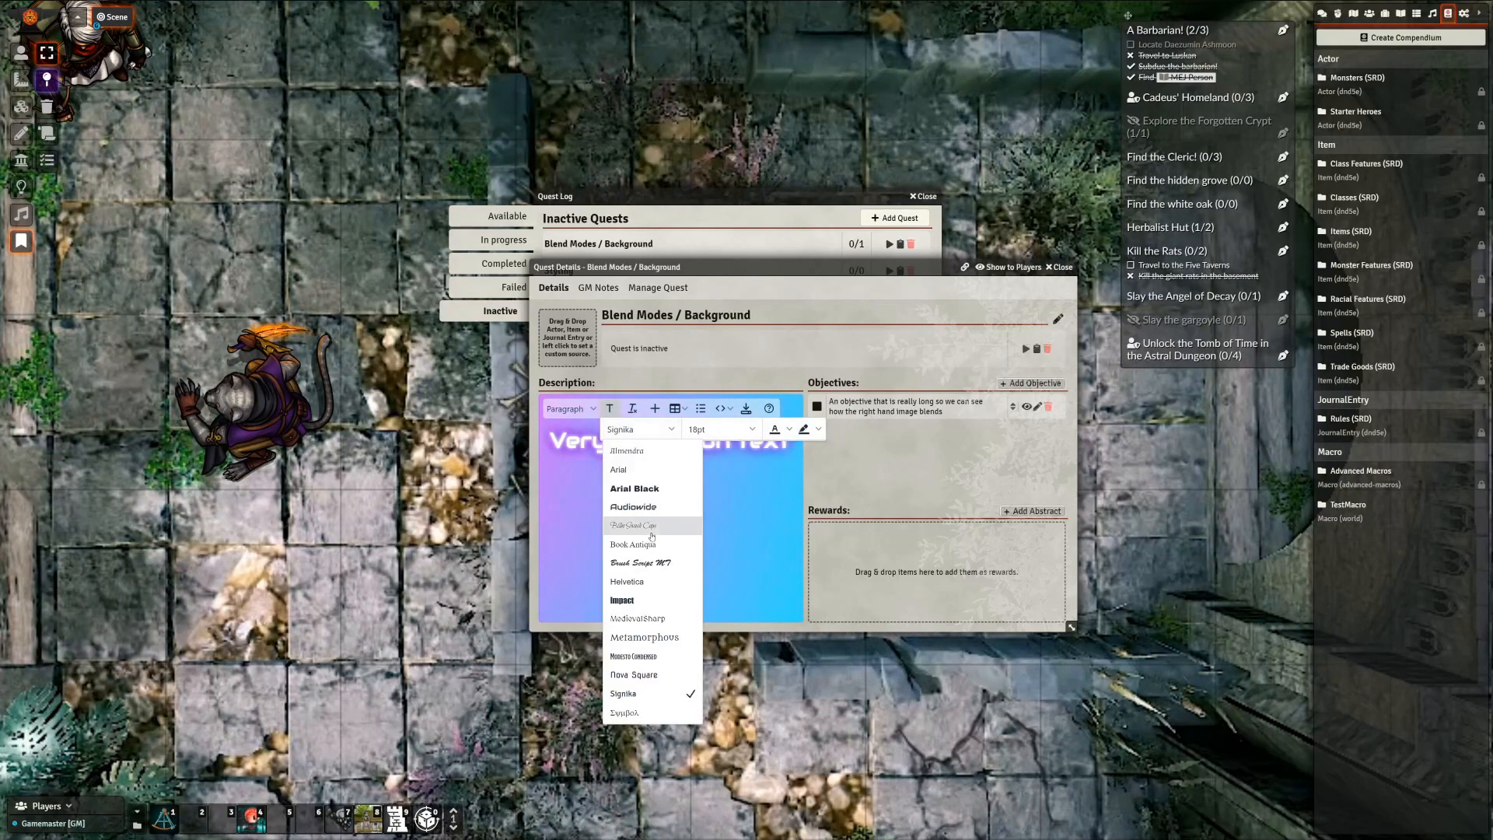
click(636, 619)
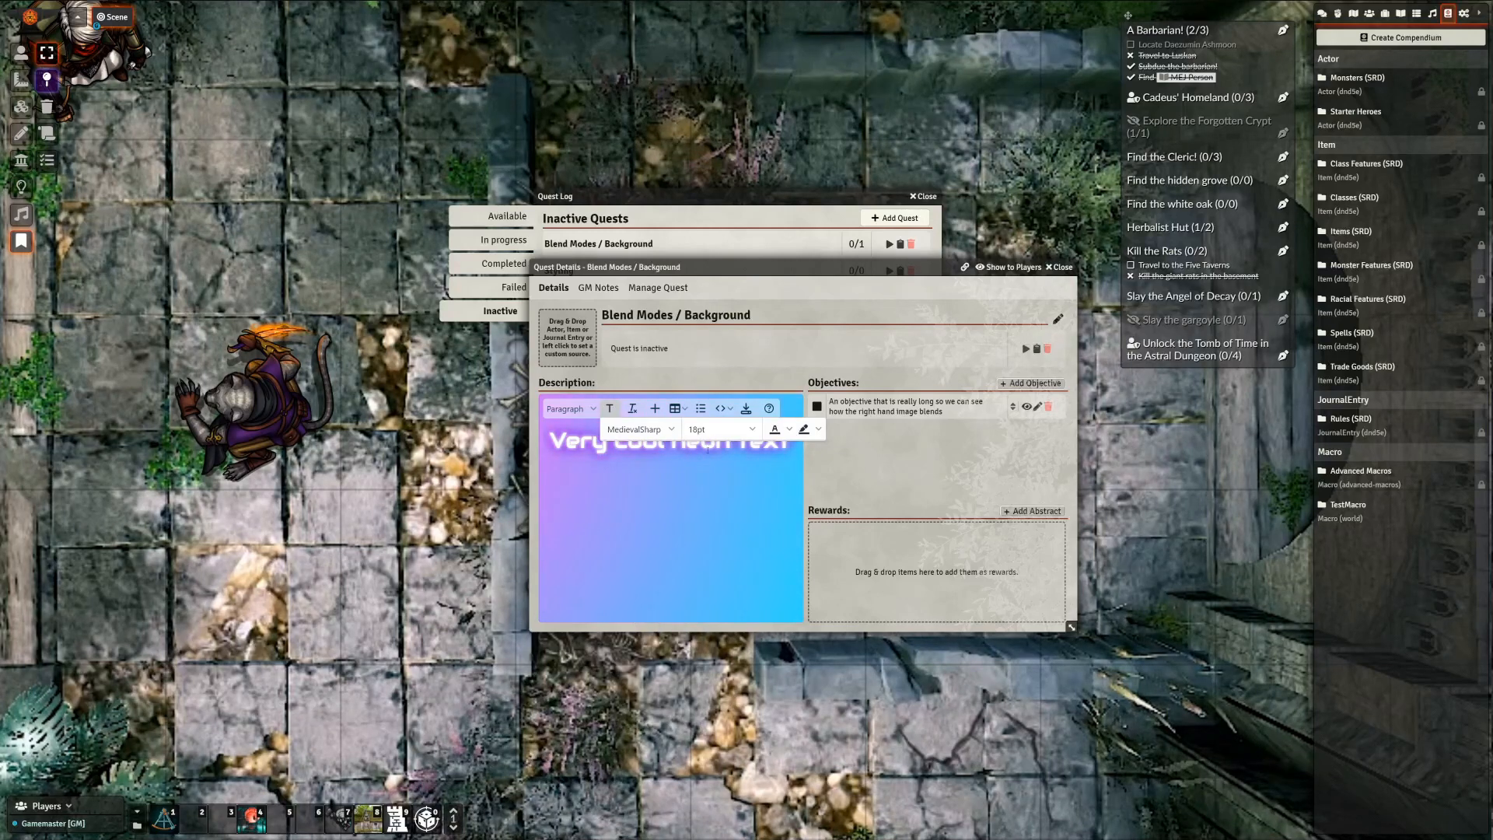
click(710, 430)
click(716, 508)
click(678, 540)
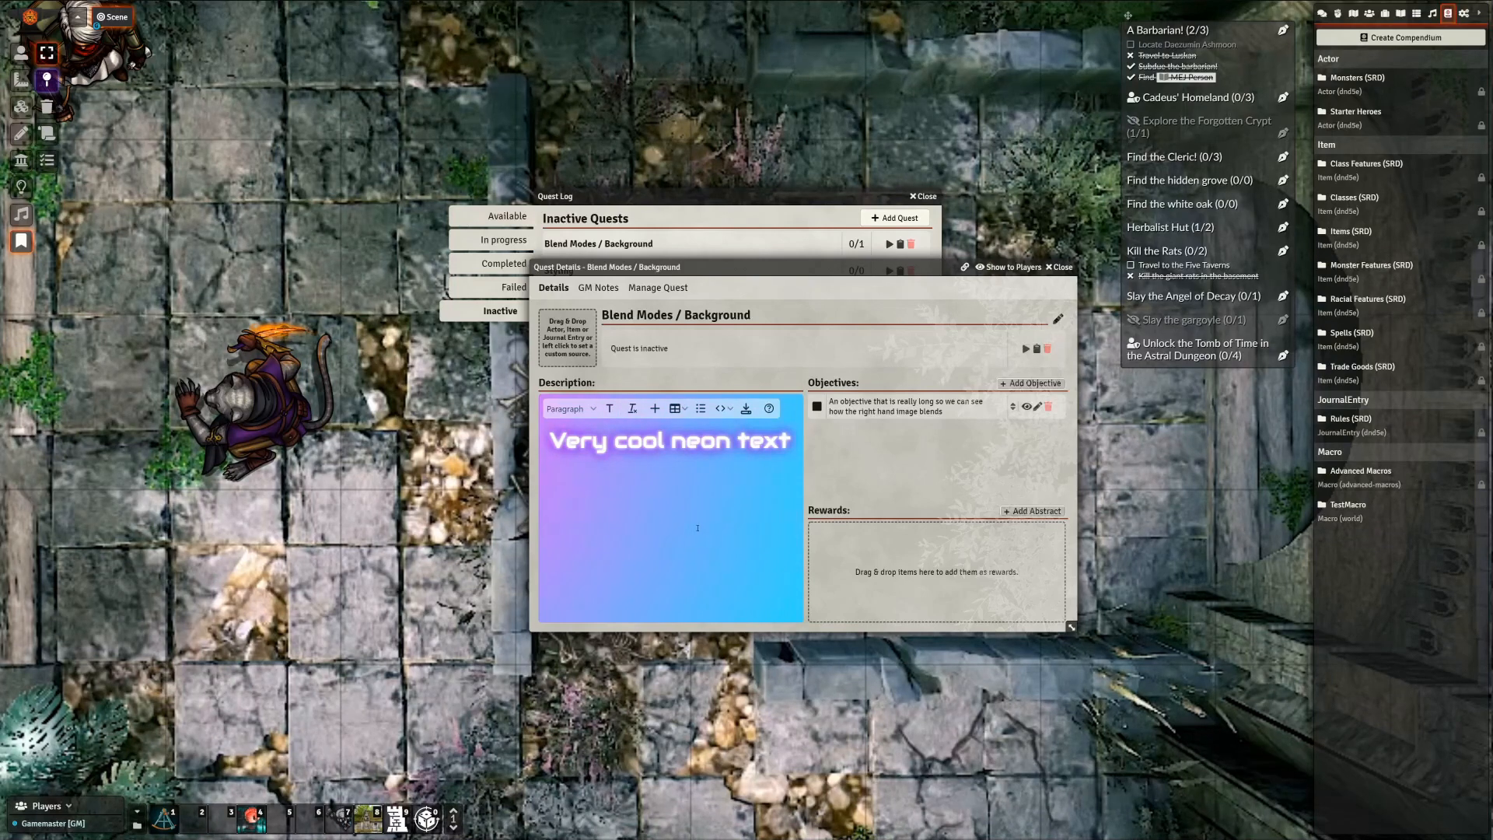
text(Hello)
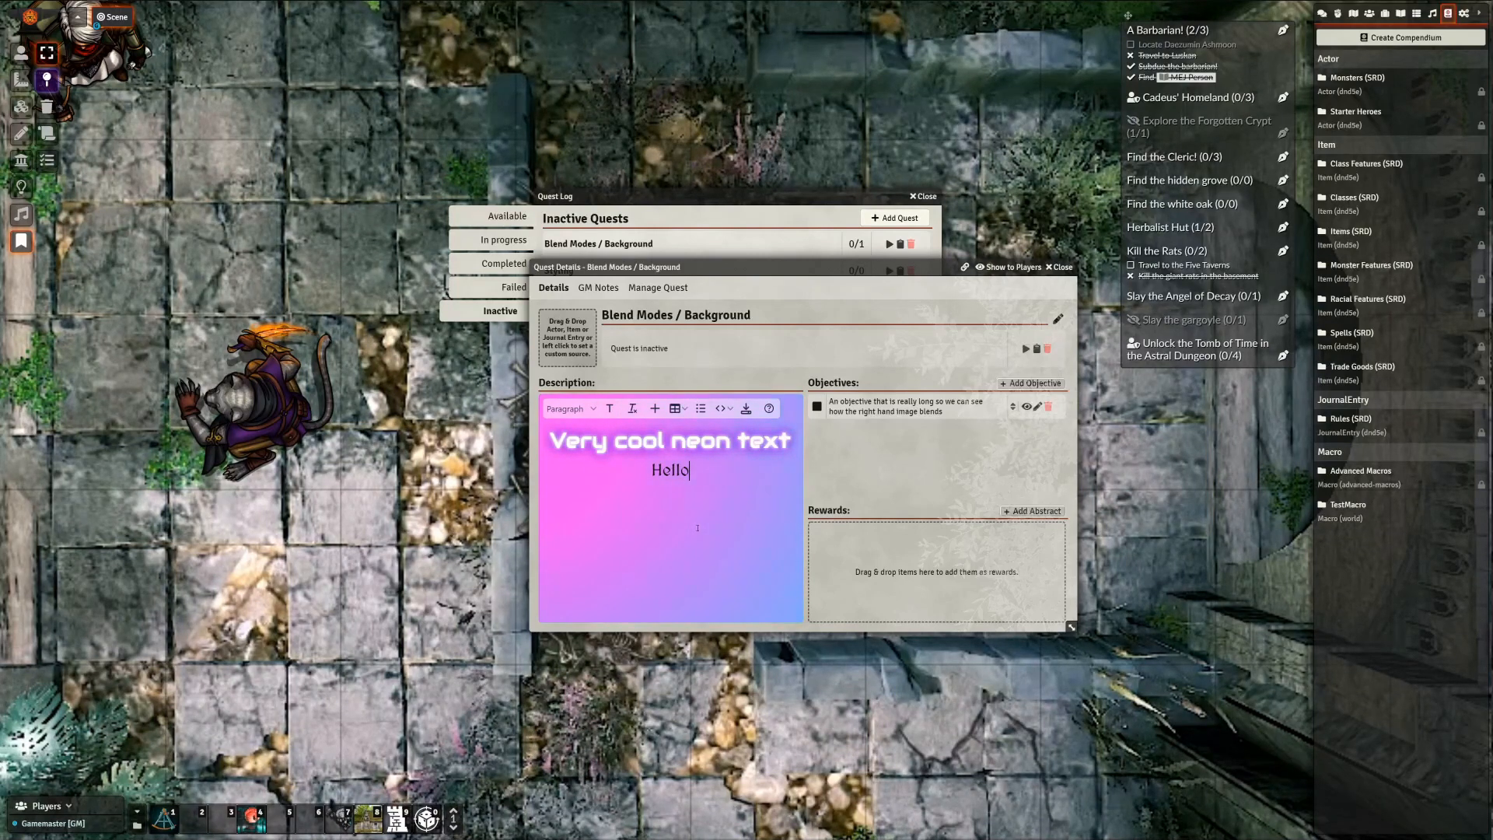
Set the font size of the word "Hello" to 32pt
key(shift+Home)
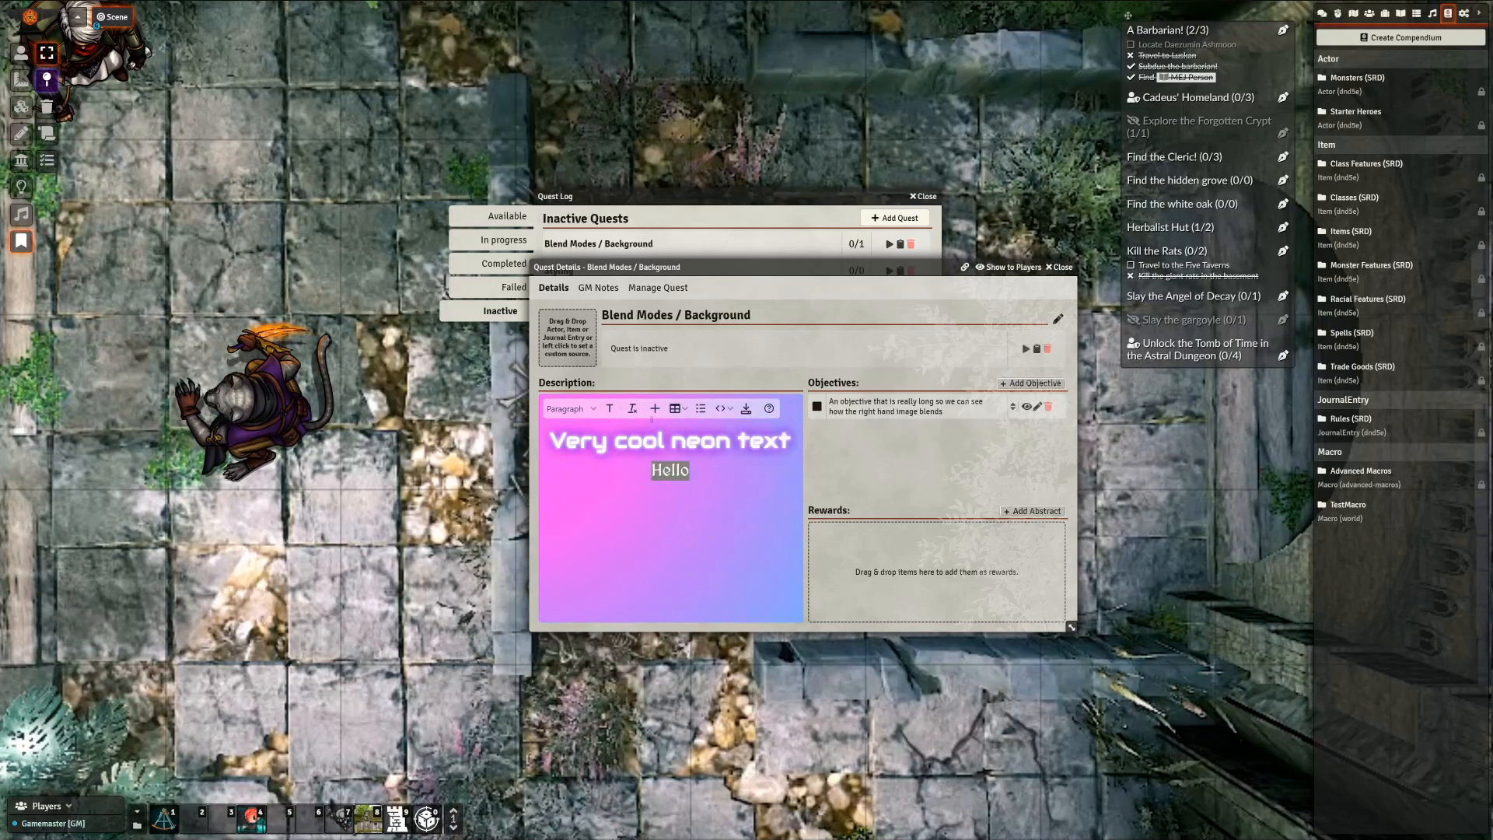
click(610, 409)
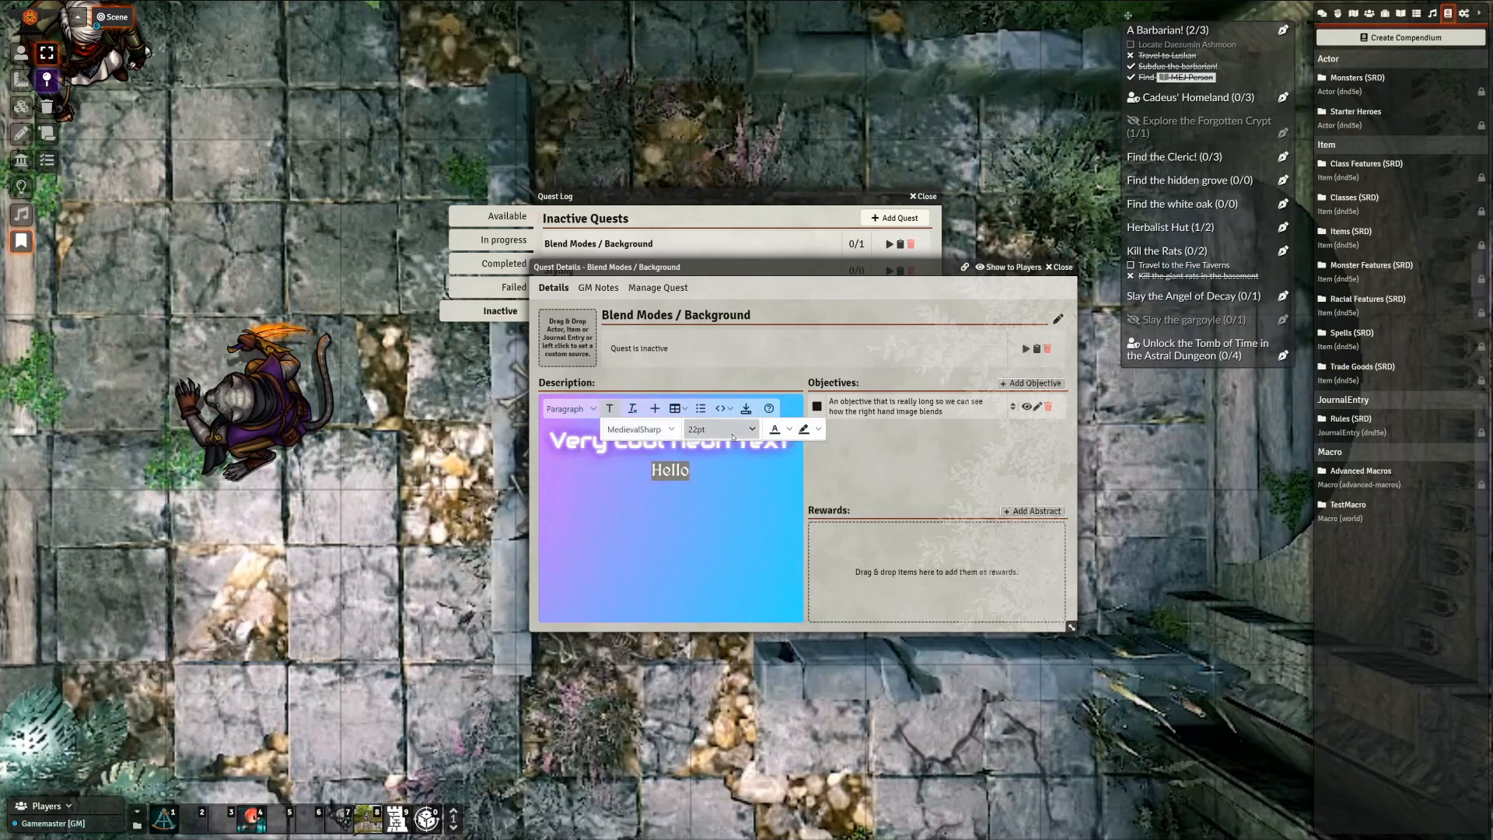
click(719, 429)
click(718, 546)
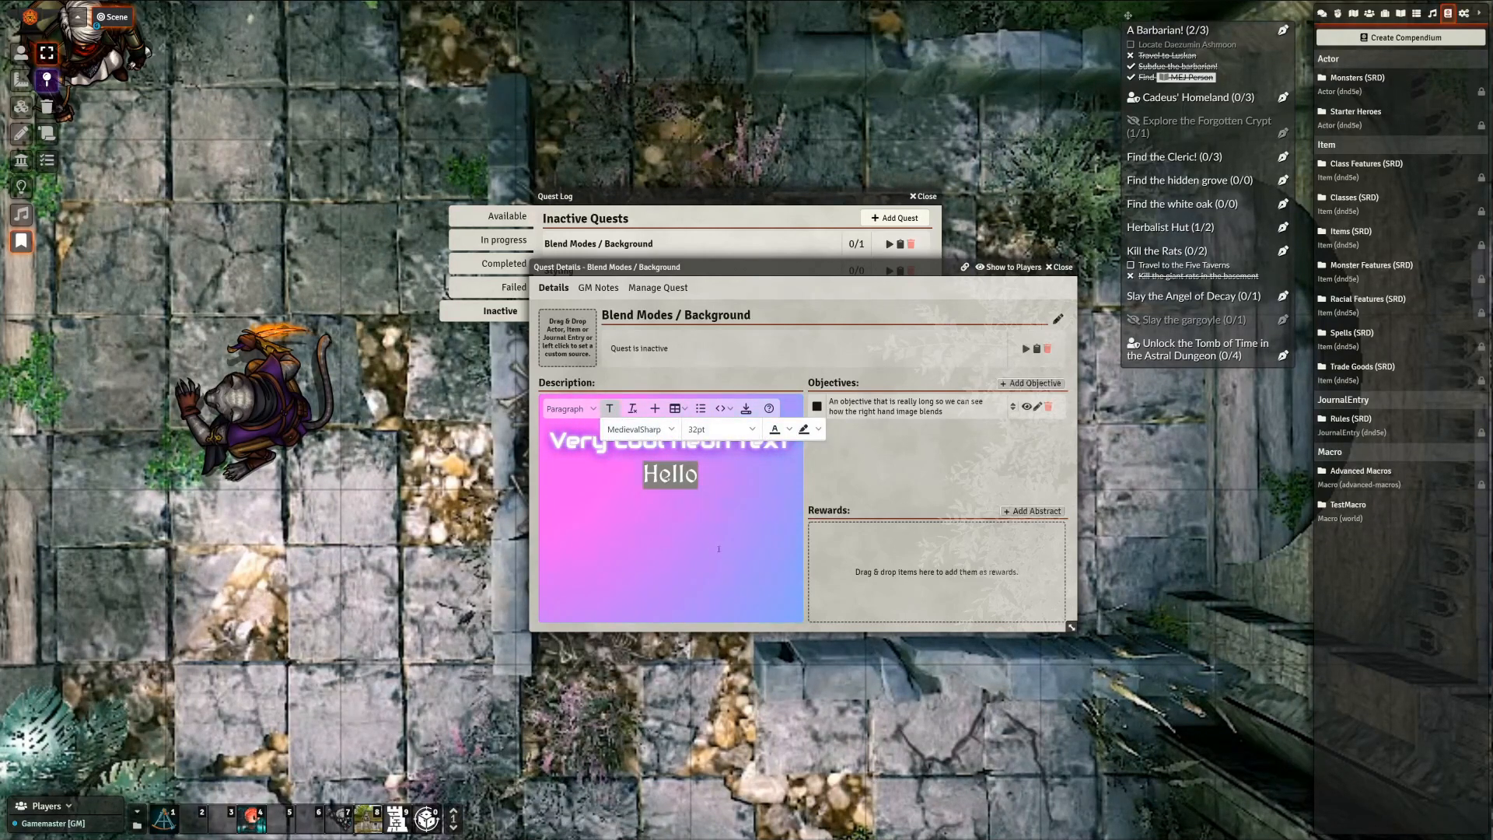
click(734, 502)
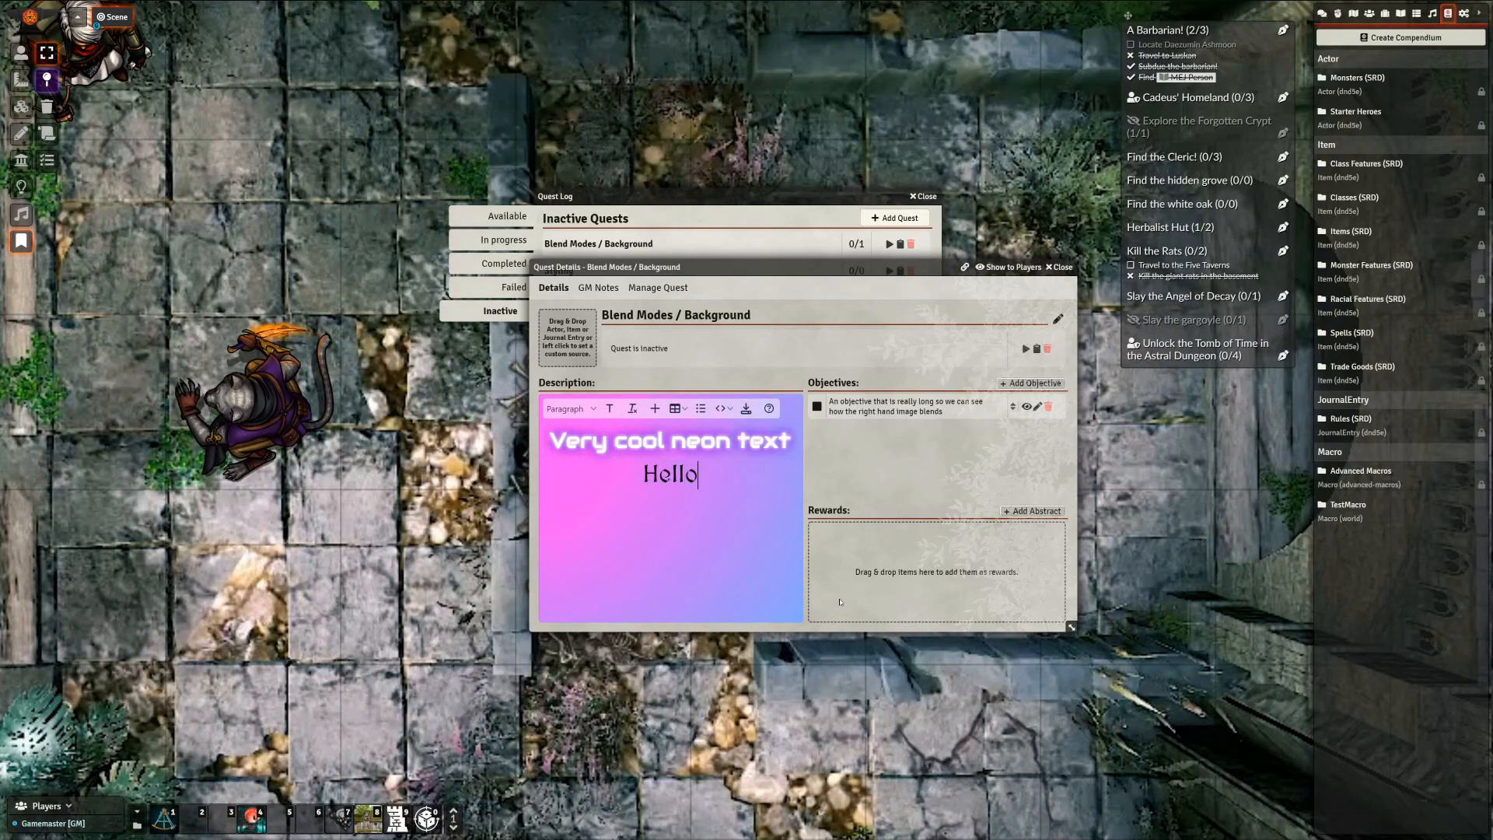
Extend the line below the neon text to read "Hello here is some sample text that you can see"
text(here is some )
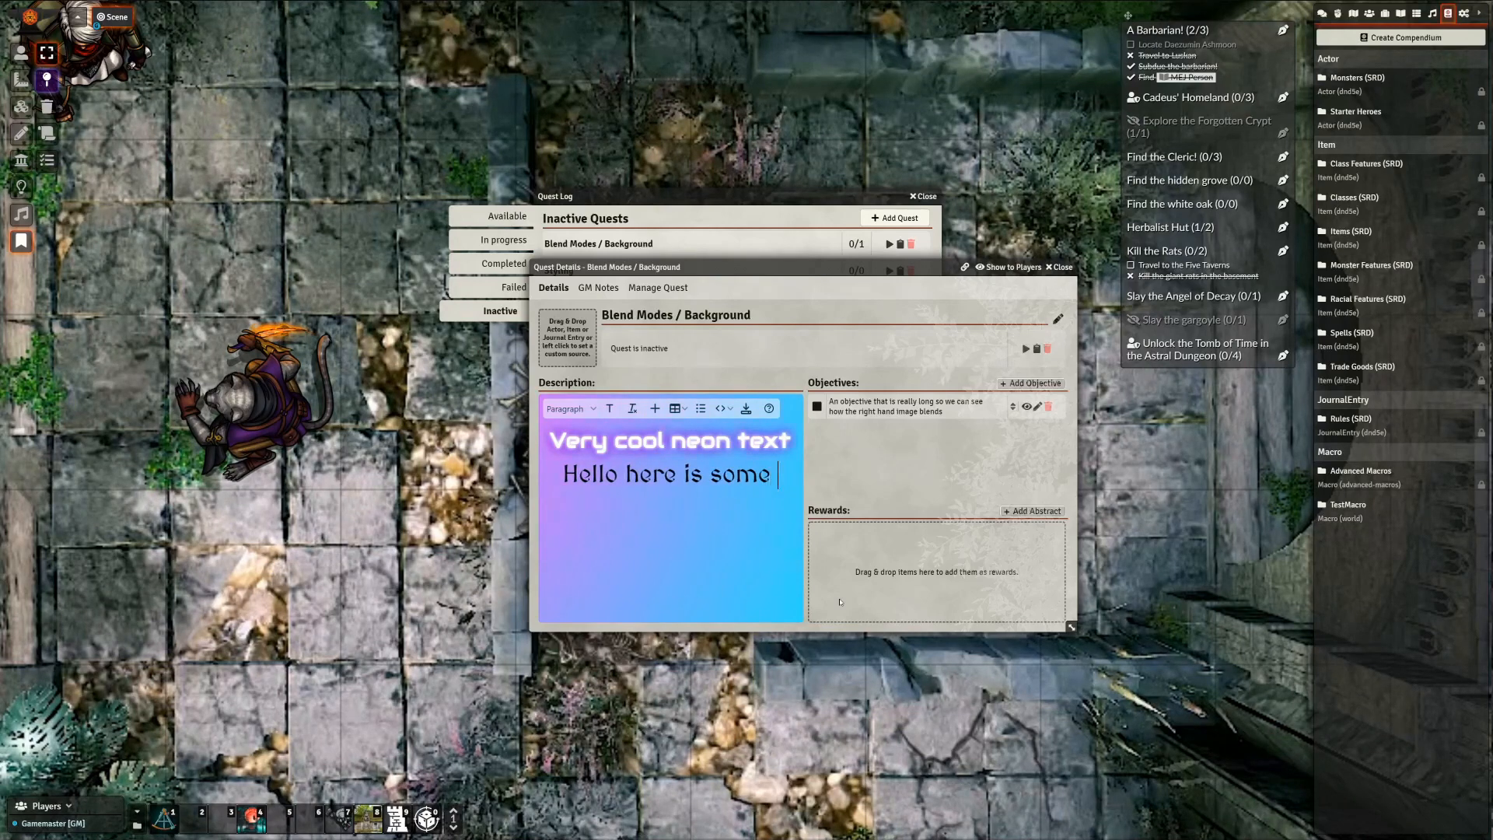
text(sample te)
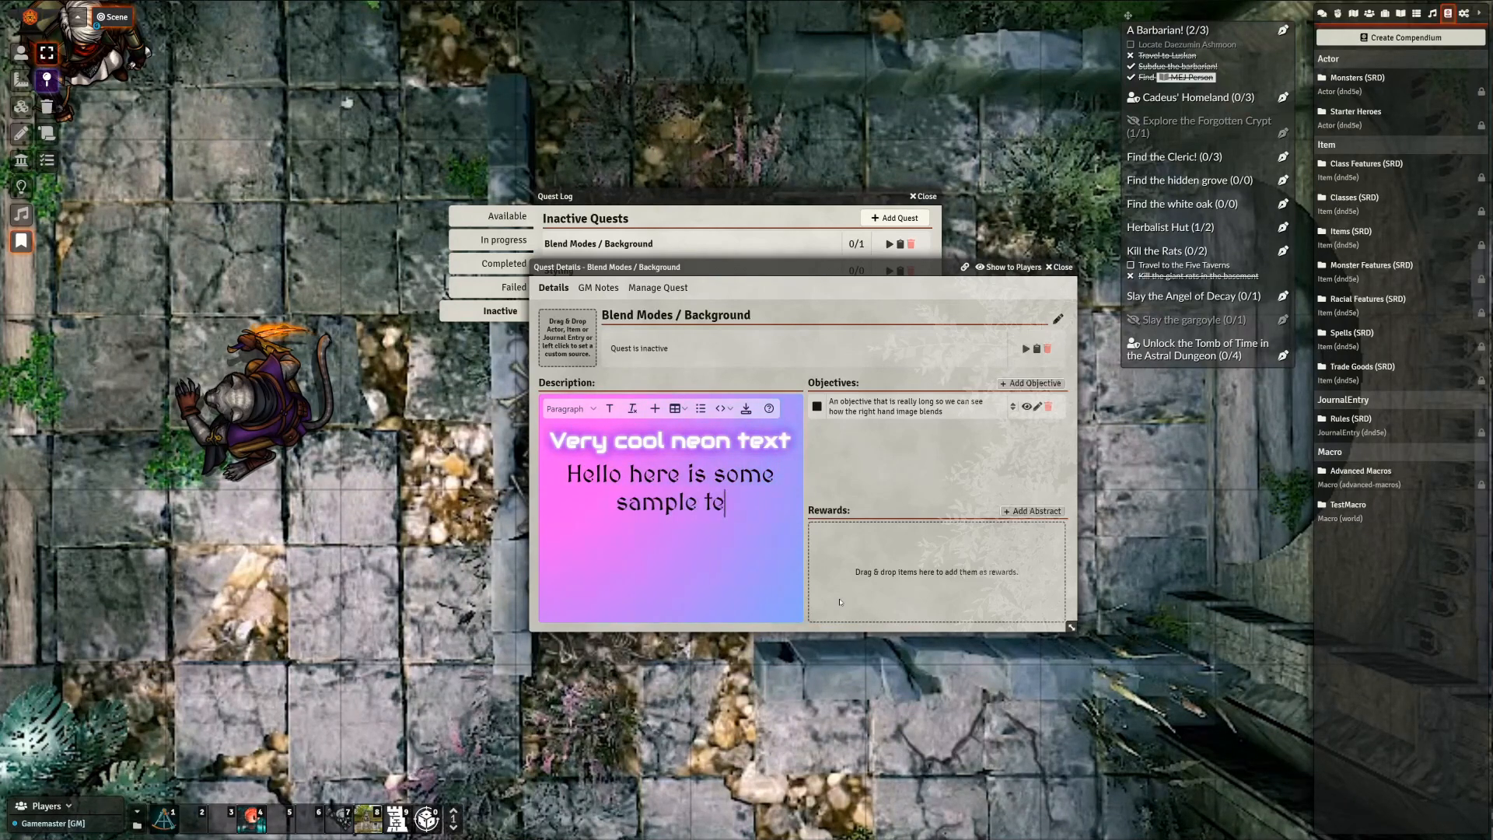
text(xt that you ca se)
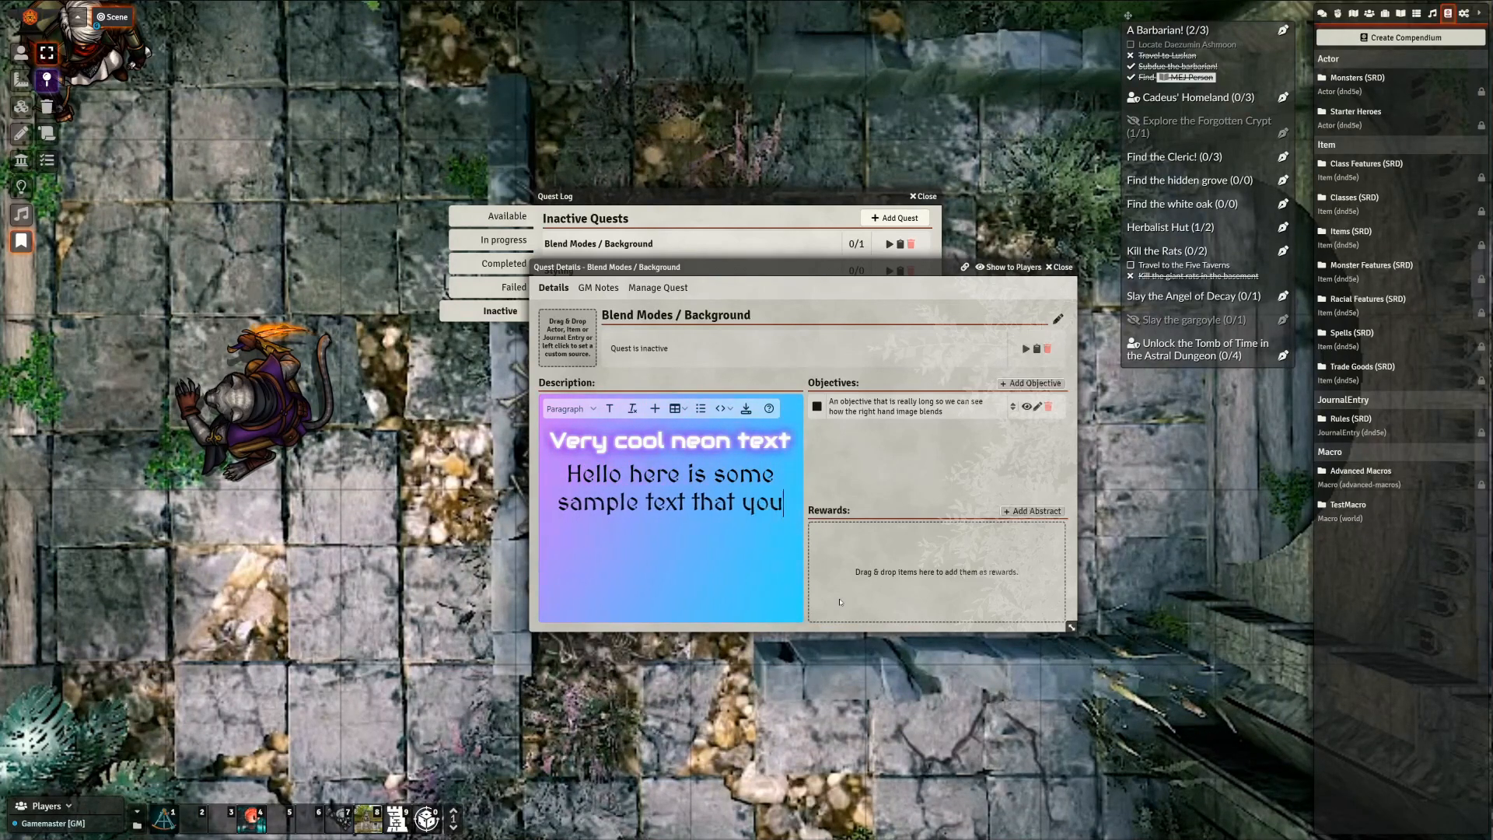
key(BackSpace)
key(BackSpace)
key(BackSpace)
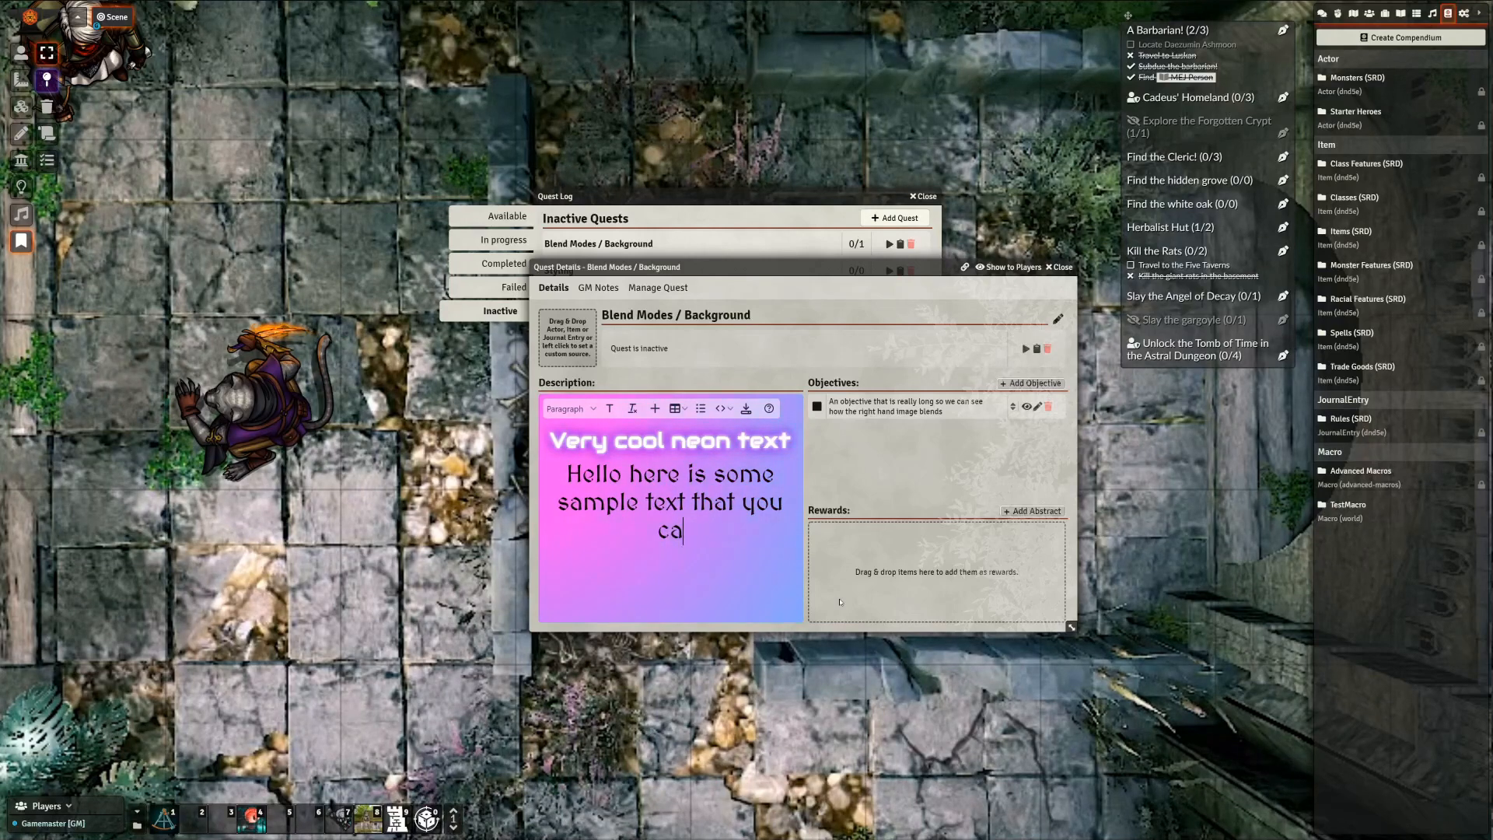
text(n see)
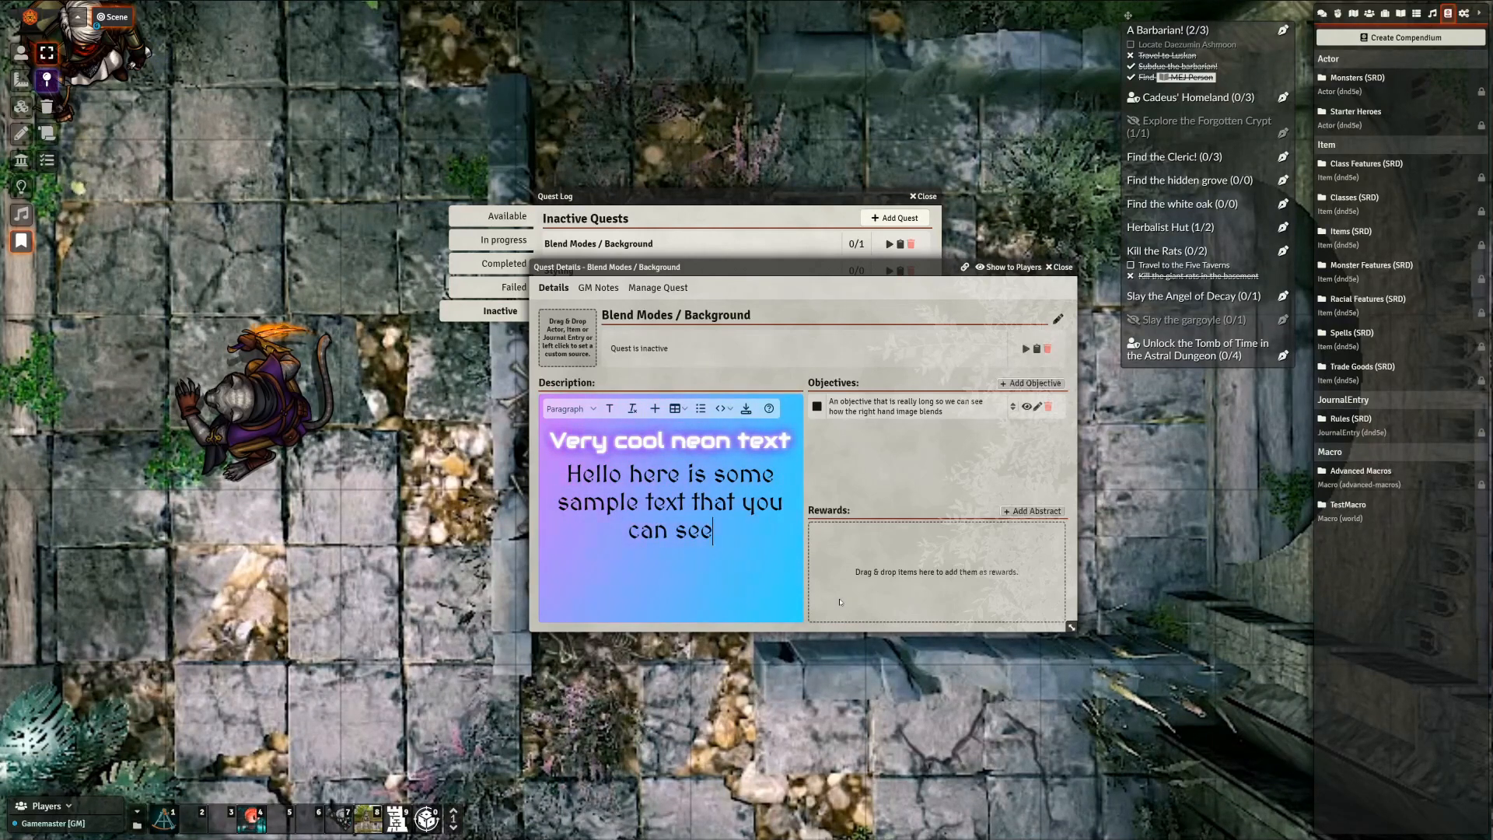
Color the whole sample sentence below the neon text light yellow
key(shift+Up)
key(shift+Up)
key(shift+Up)
key(shift+Down)
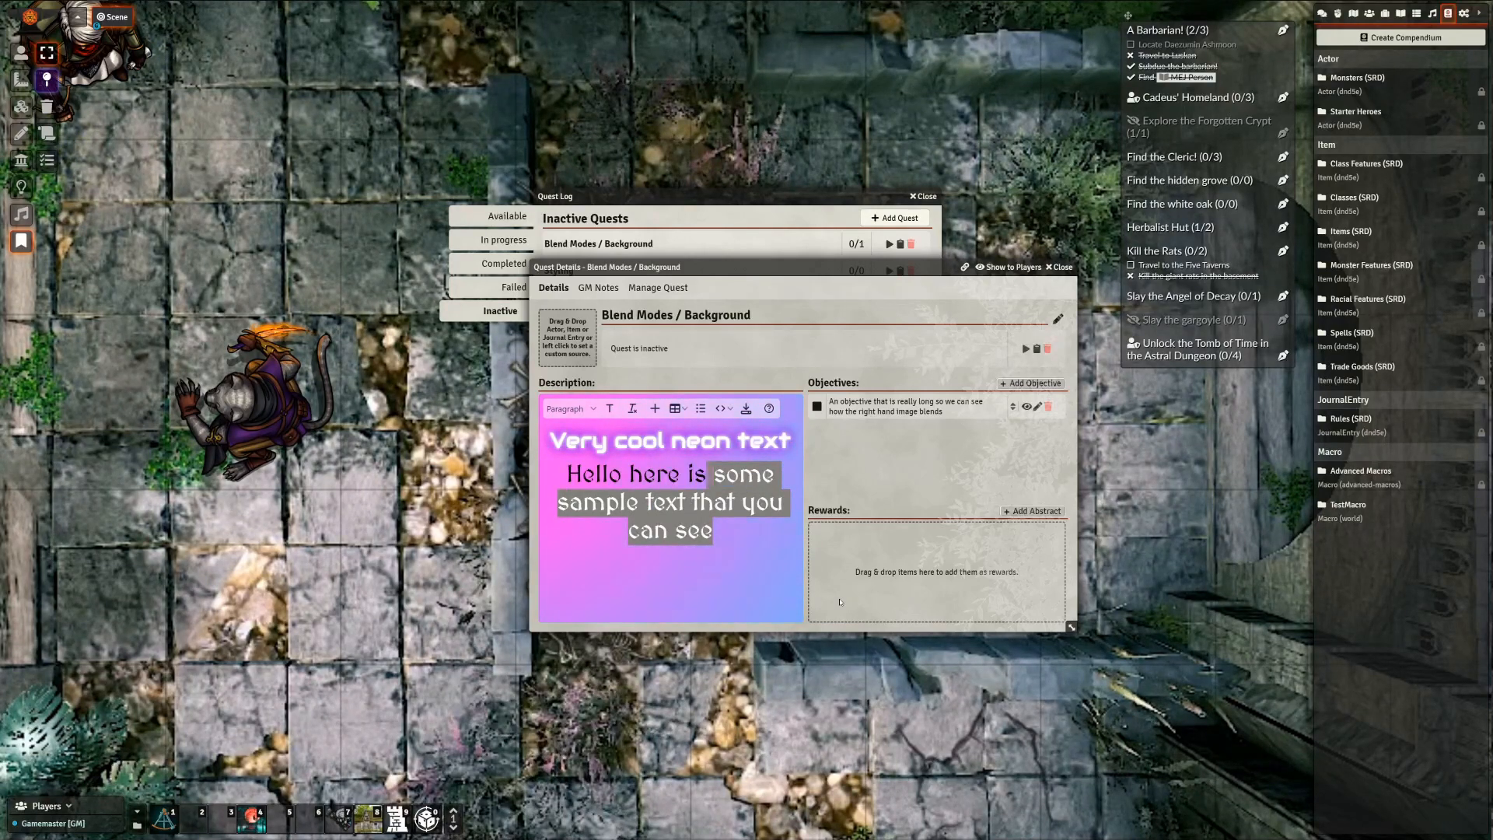
key(ctrl+shift+Left)
key(ctrl+shift+Left)
key(ctrl+shift+Left)
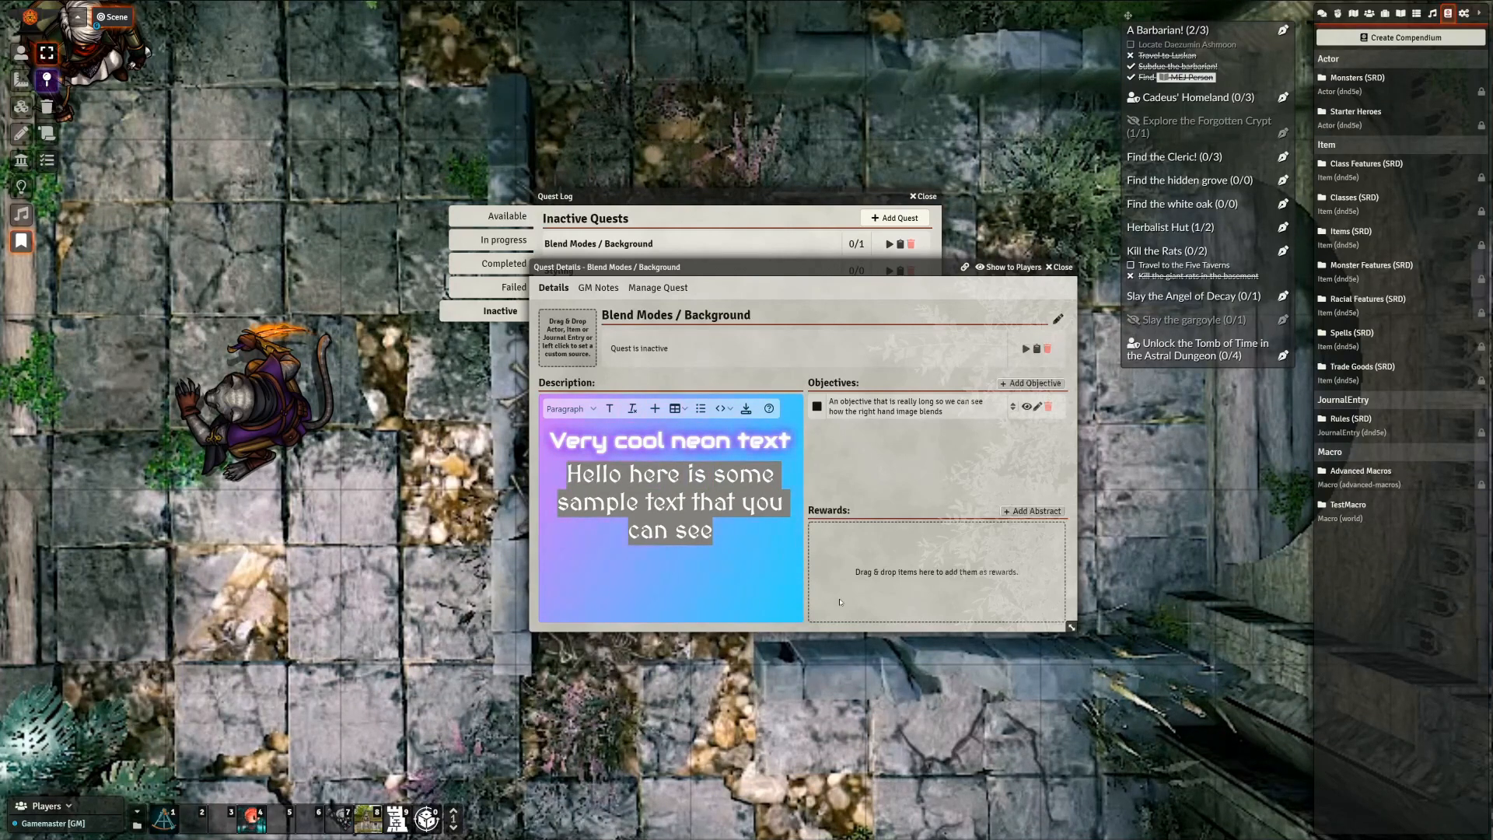
click(609, 408)
click(787, 430)
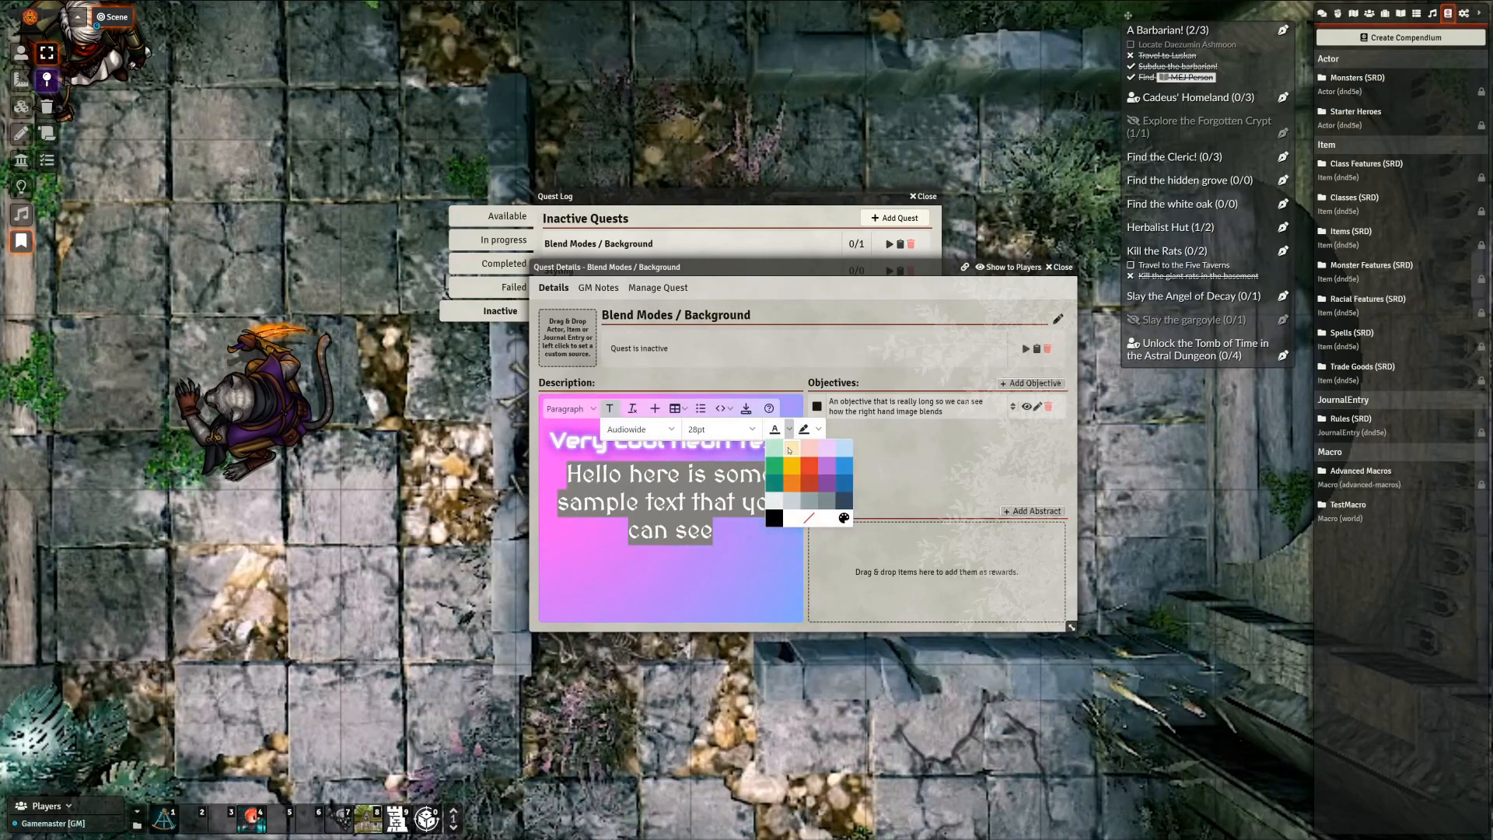
click(788, 448)
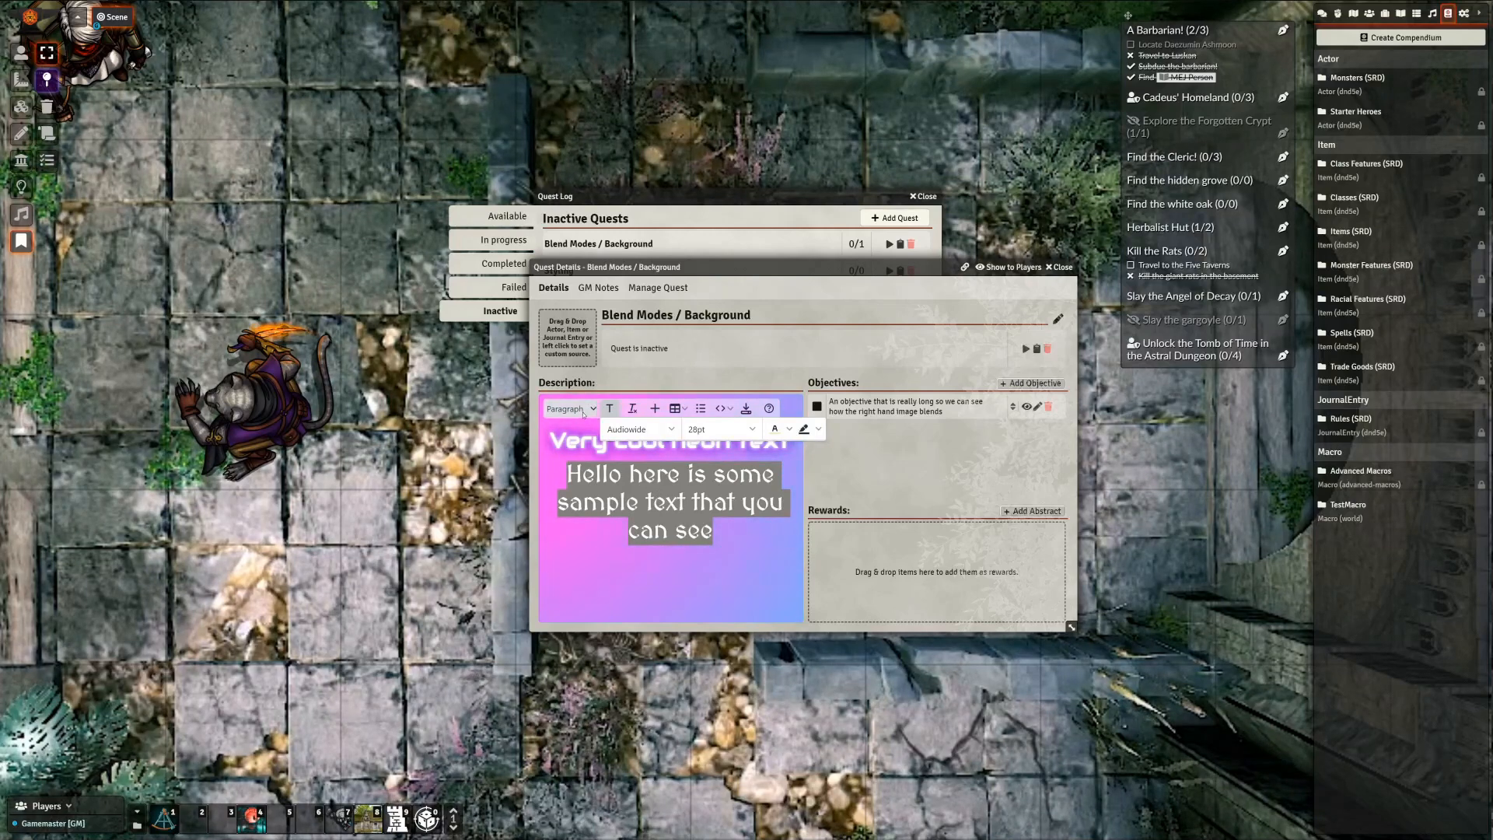
Apply the DS 8px drop shadow filter style to the sample sentence
click(584, 409)
mouse_move(572, 523)
mouse_move(627, 557)
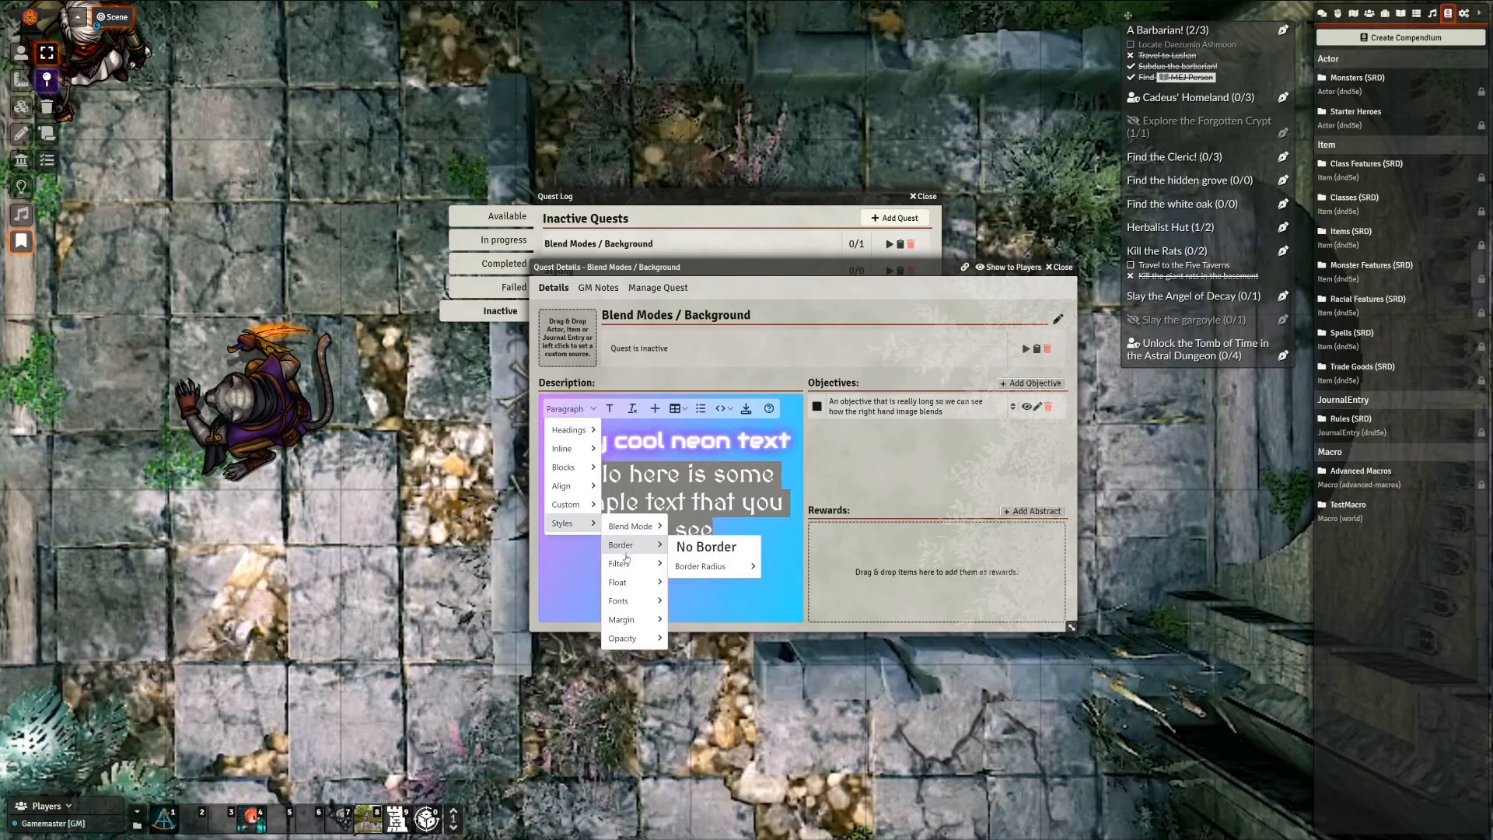
mouse_move(708, 604)
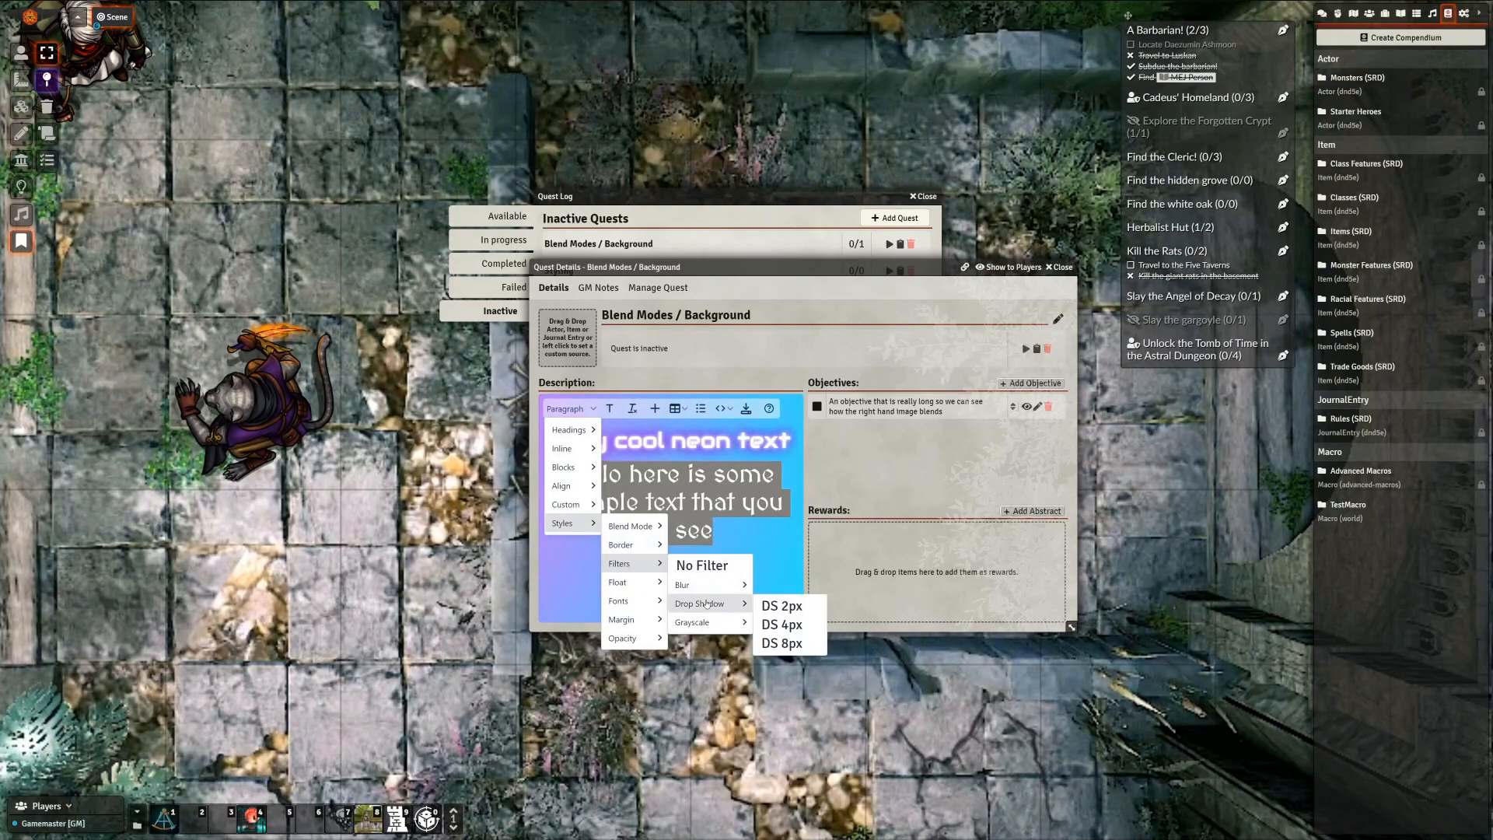
click(784, 643)
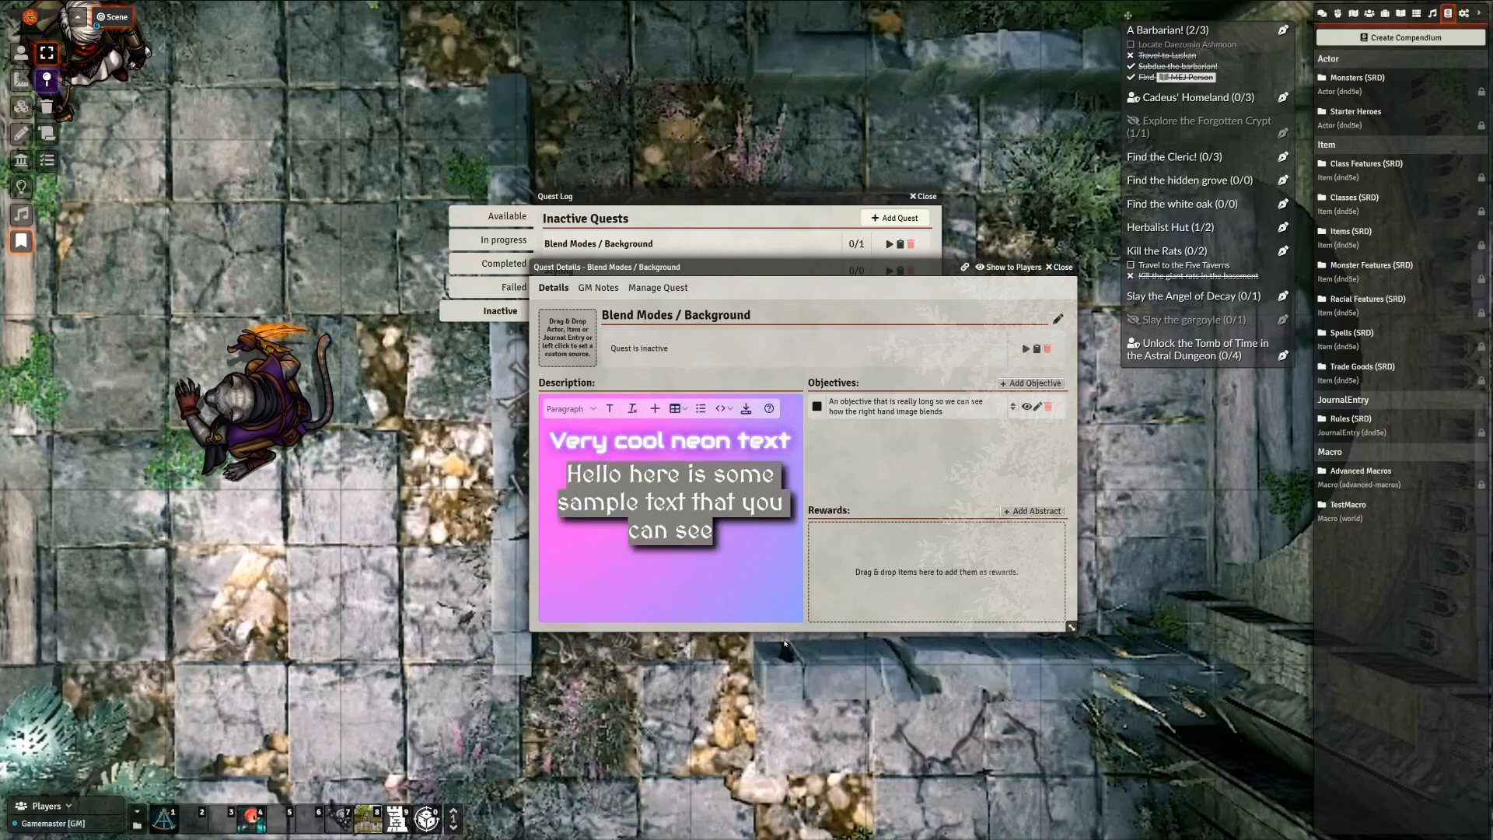
click(692, 502)
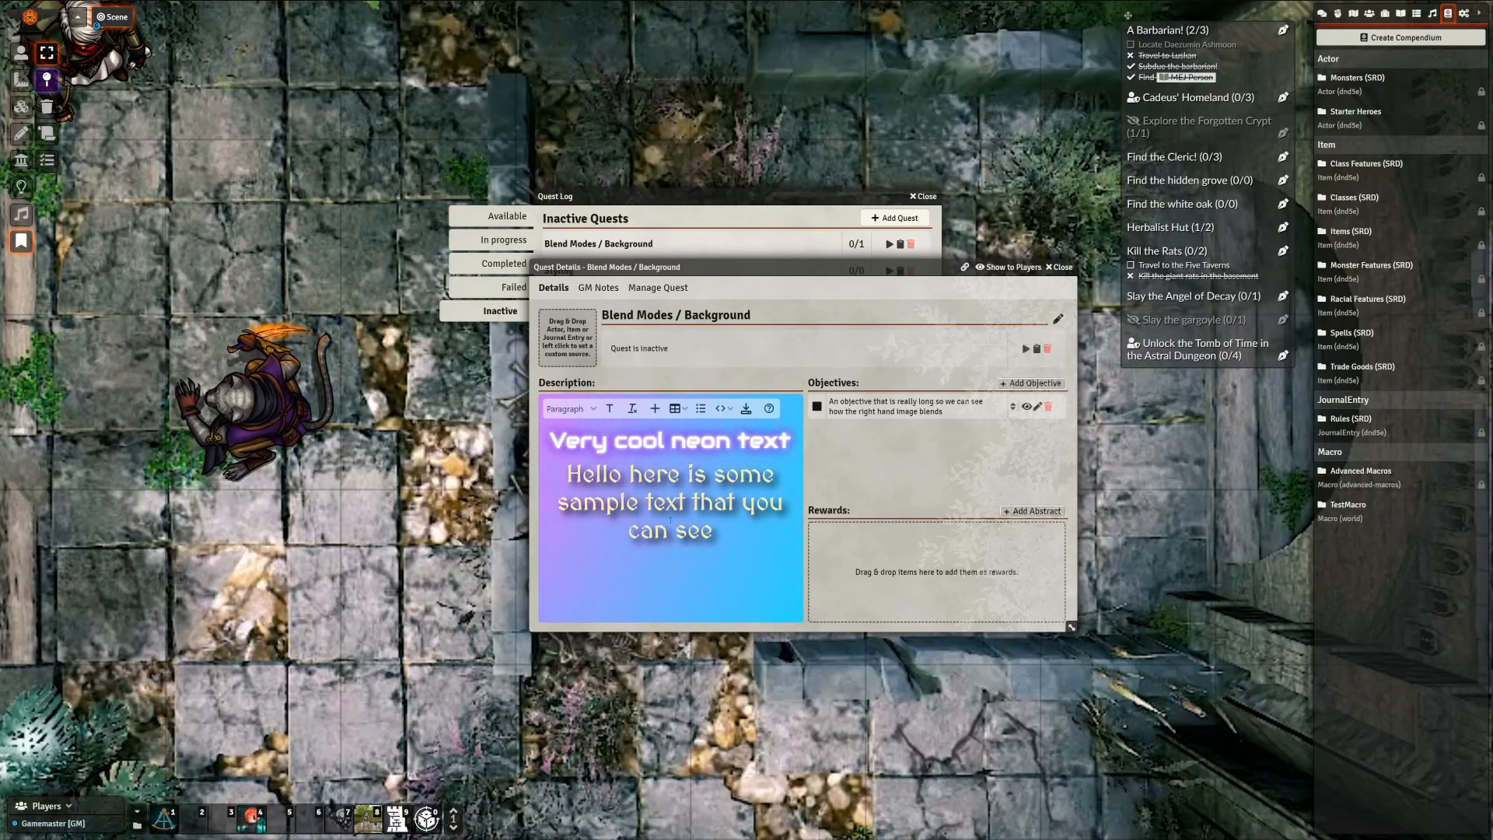
Examine the Blend Mode, Float and other style categories available for the sample sentence below the neon text
drag(567, 473, 741, 526)
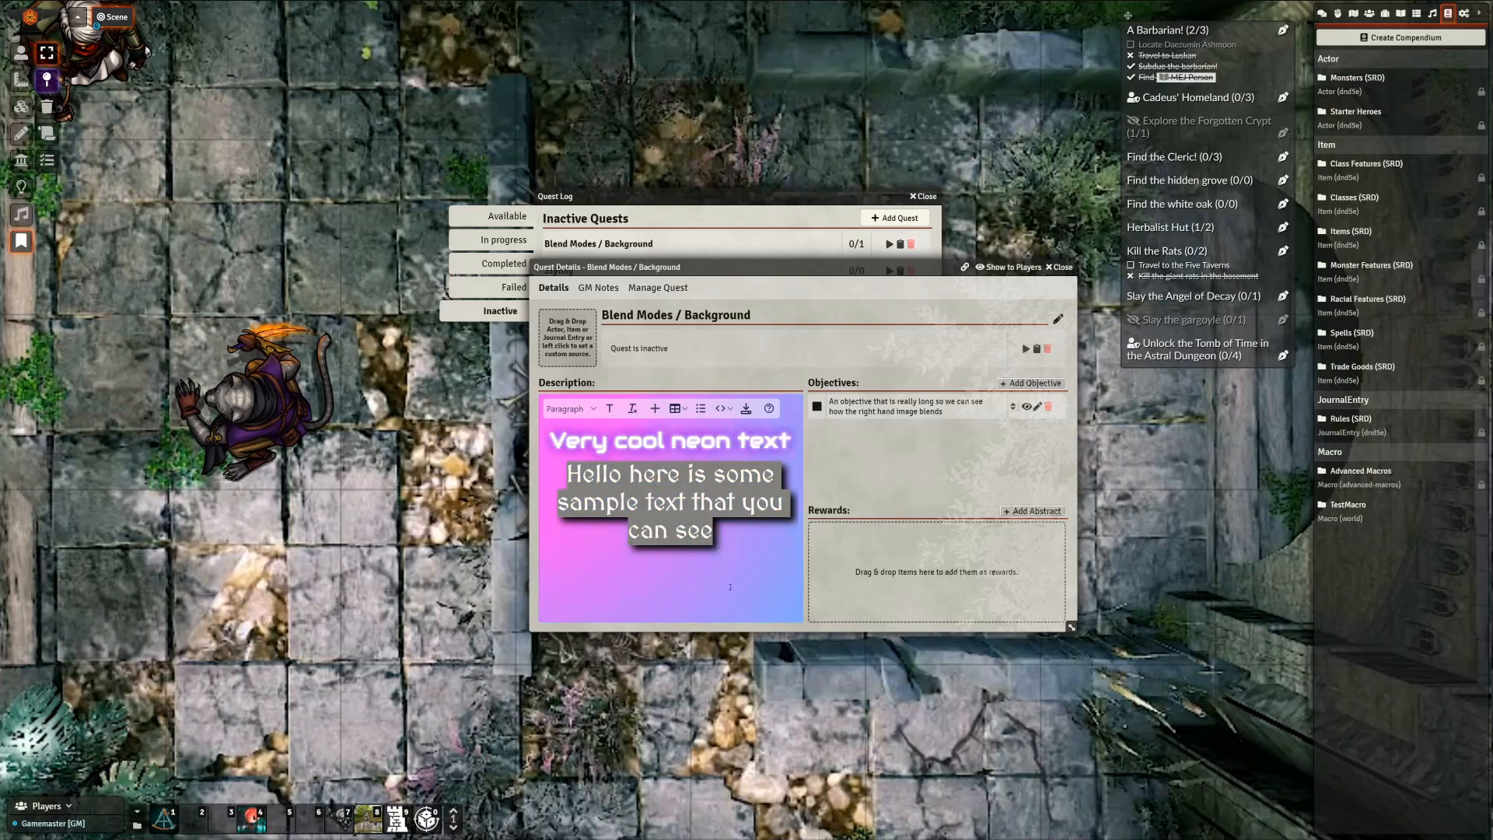
click(595, 412)
mouse_move(583, 522)
mouse_move(630, 525)
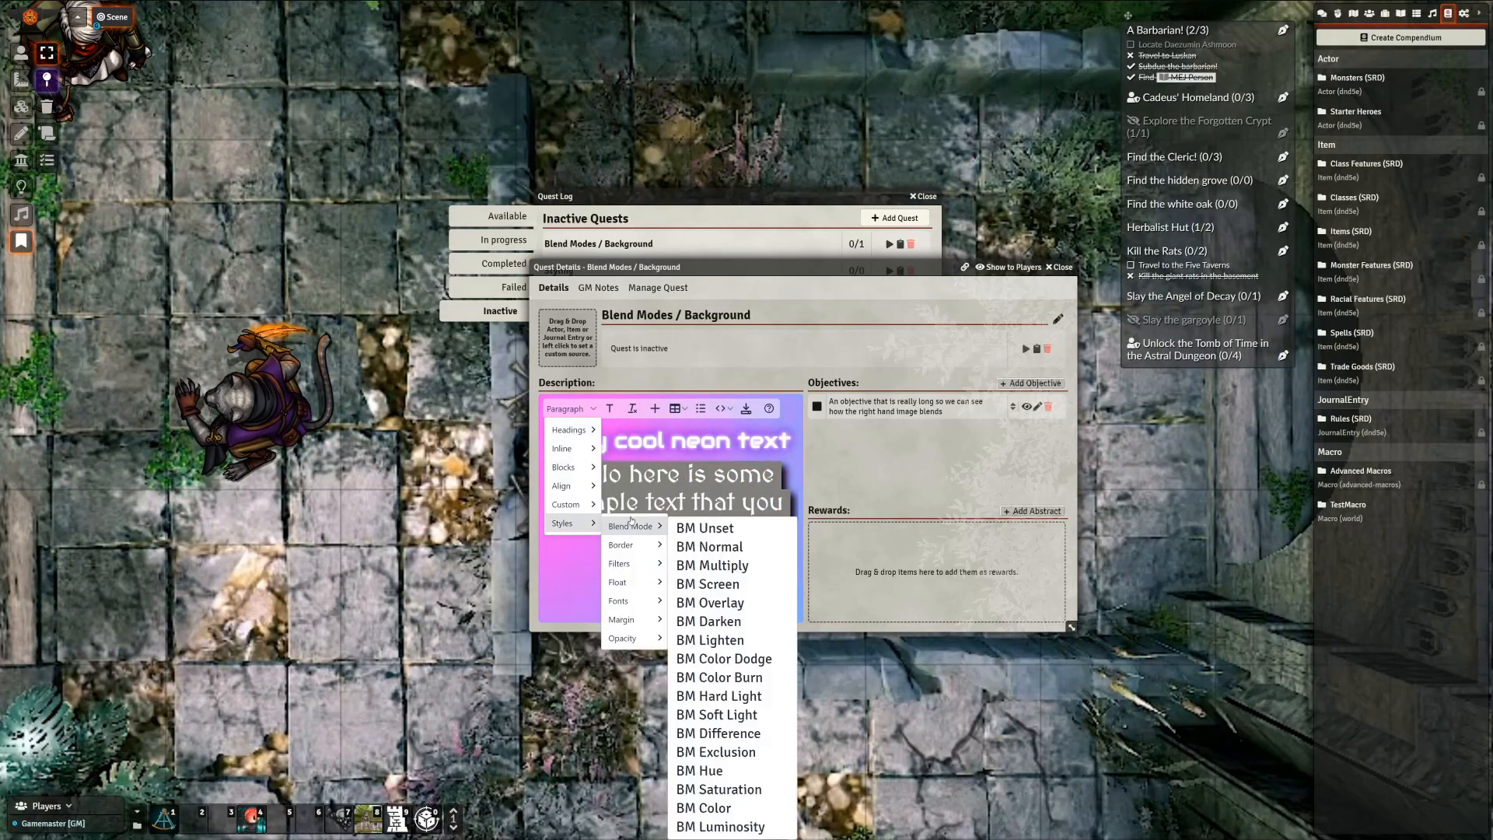
mouse_move(634, 601)
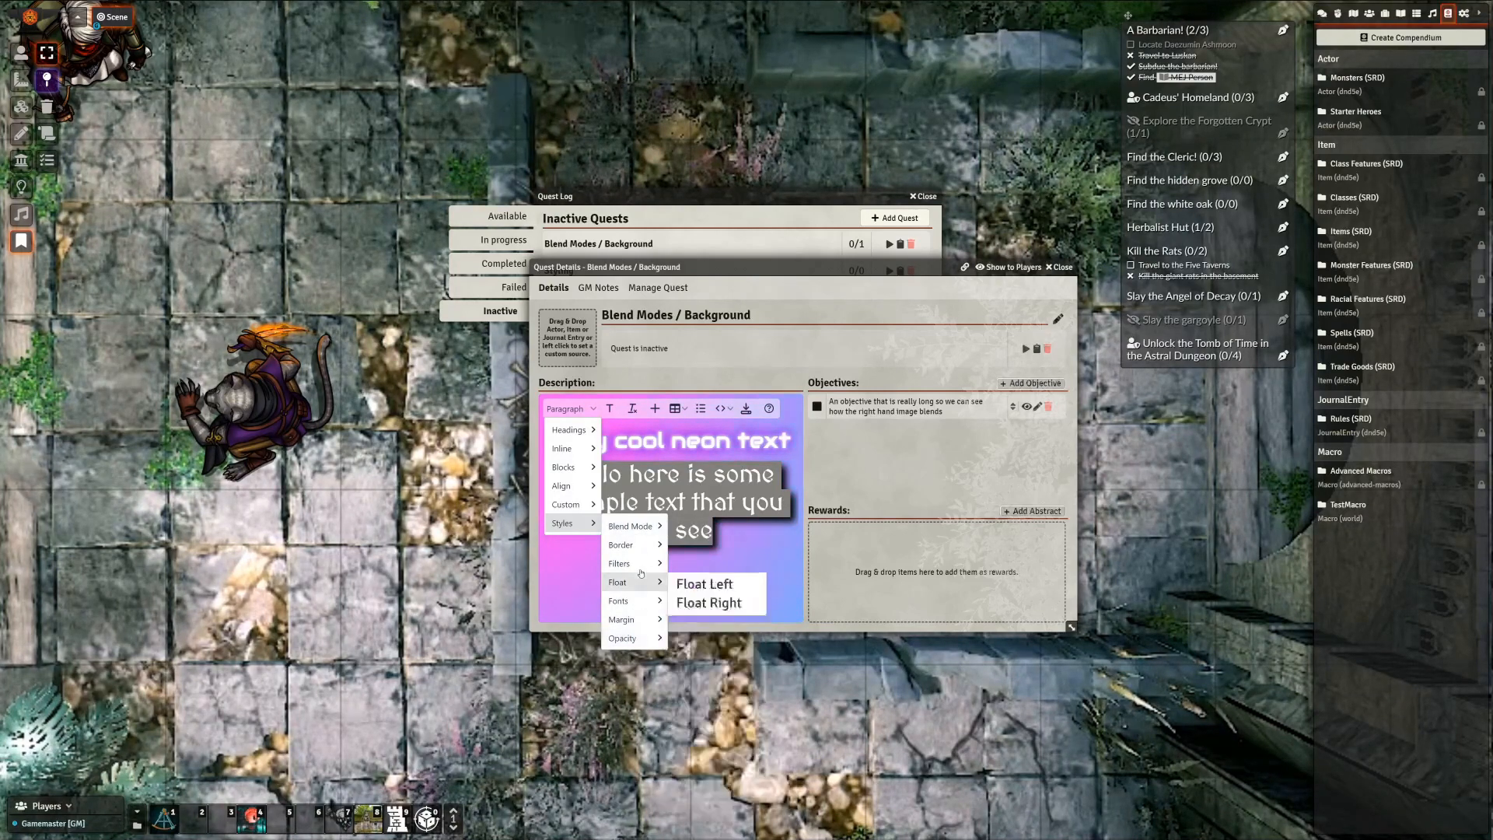
click(633, 531)
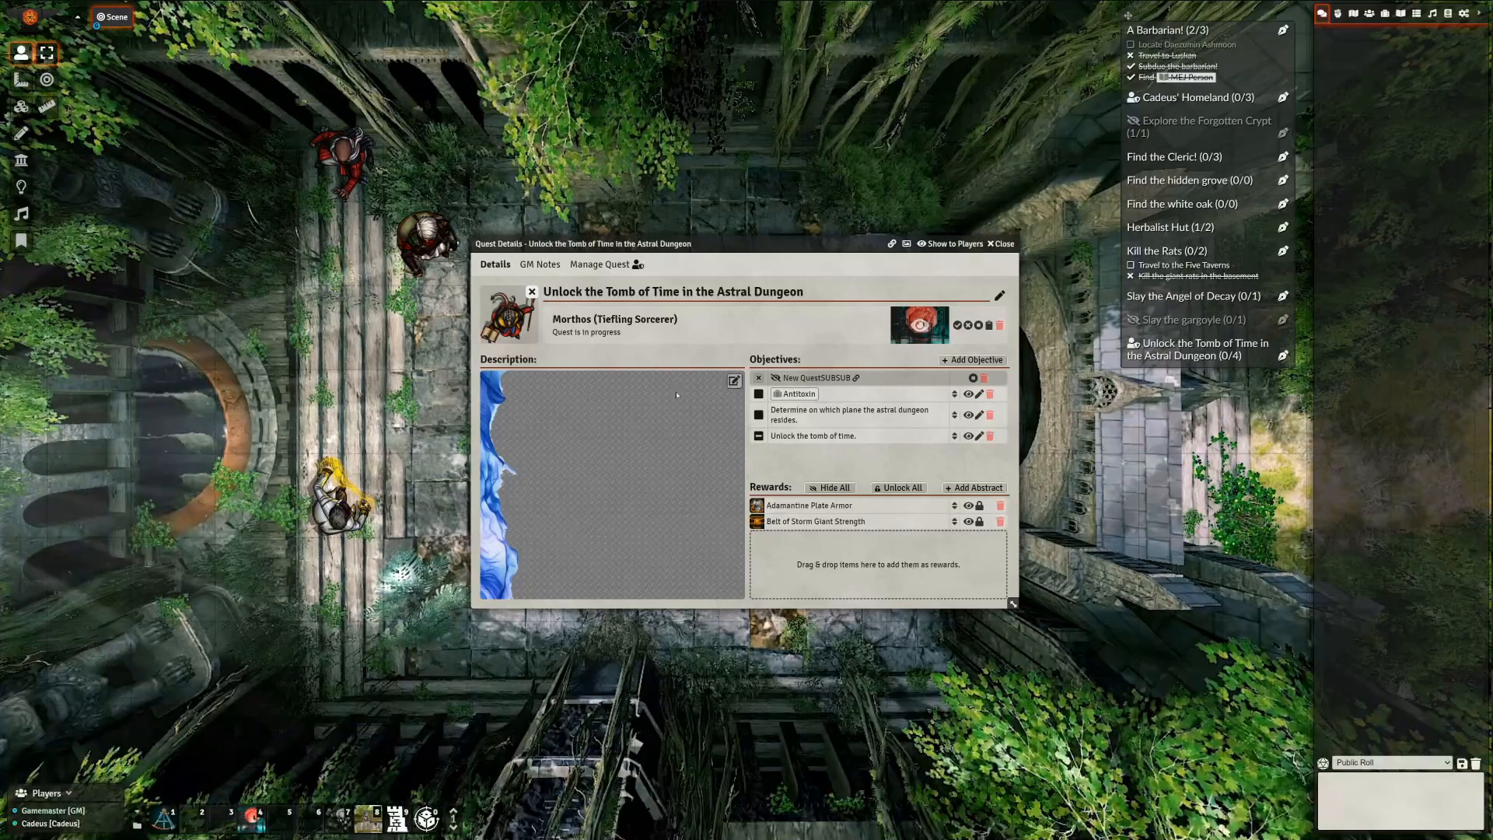
Review the CSS background rules in the source code of the "Unlock the Tomb of Time in the Astral Dungeon" quest description
click(734, 381)
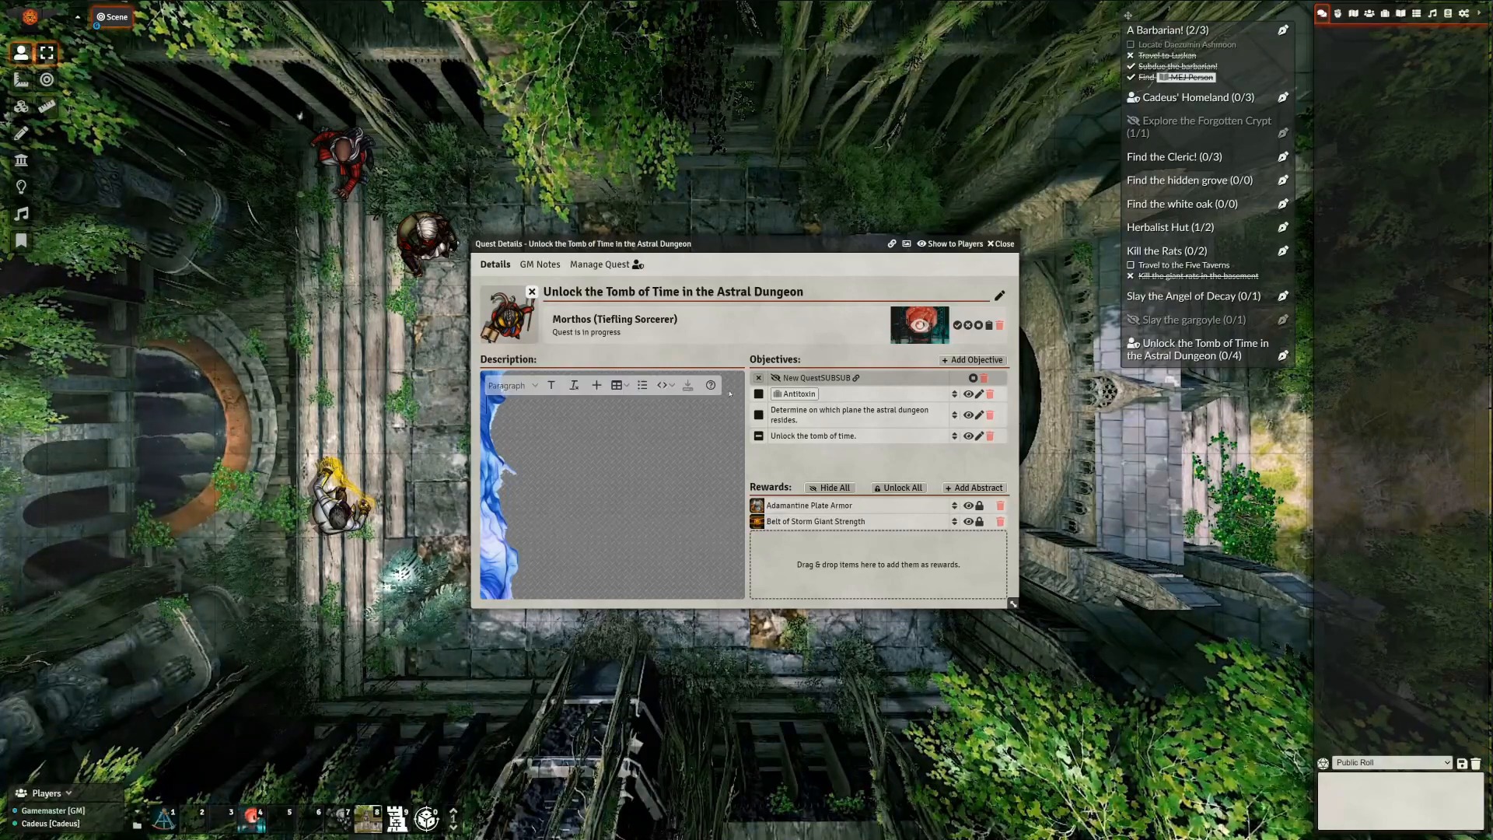
click(665, 386)
click(673, 405)
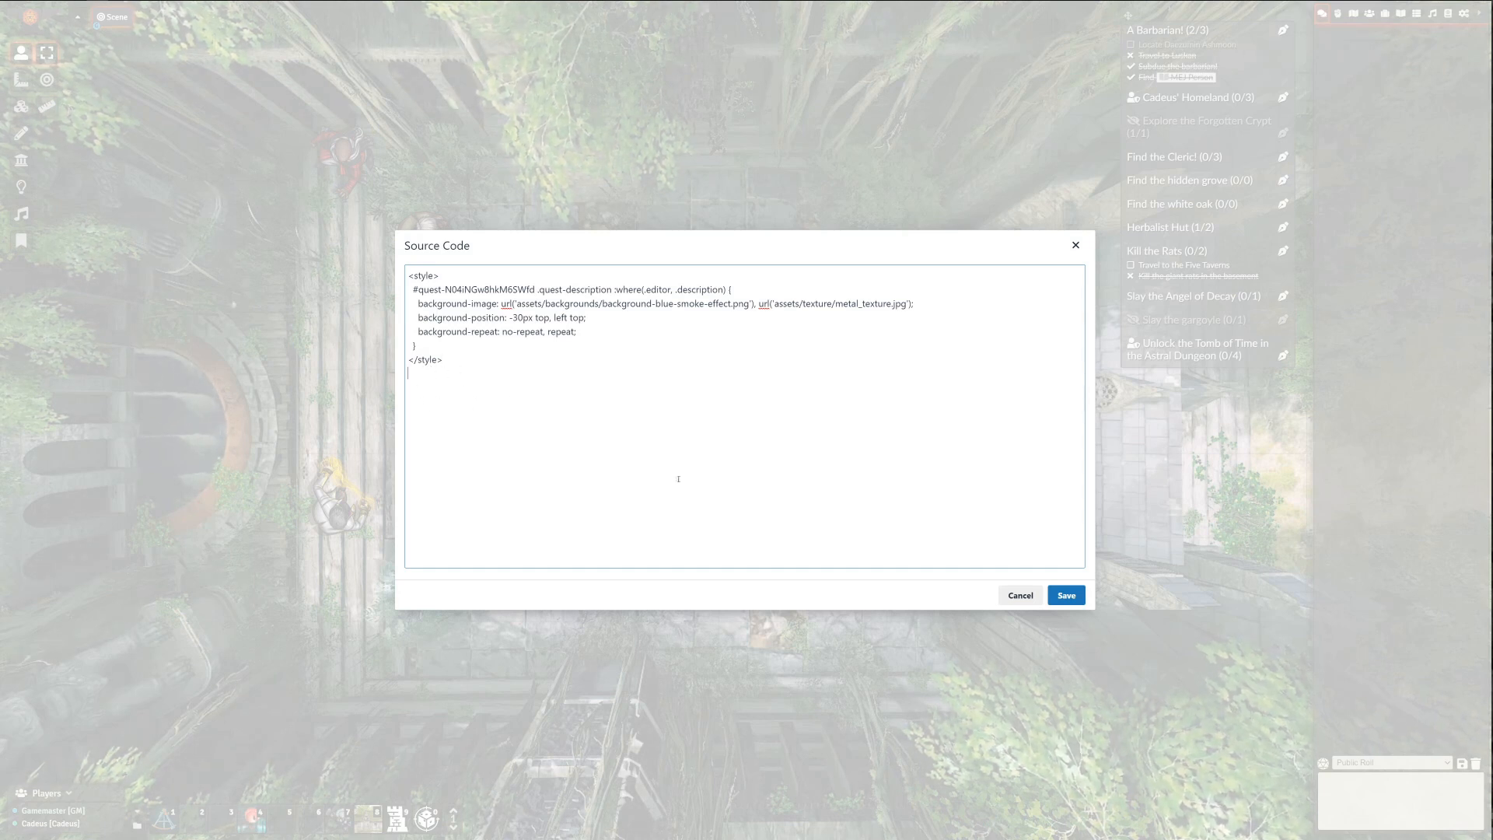
click(1066, 595)
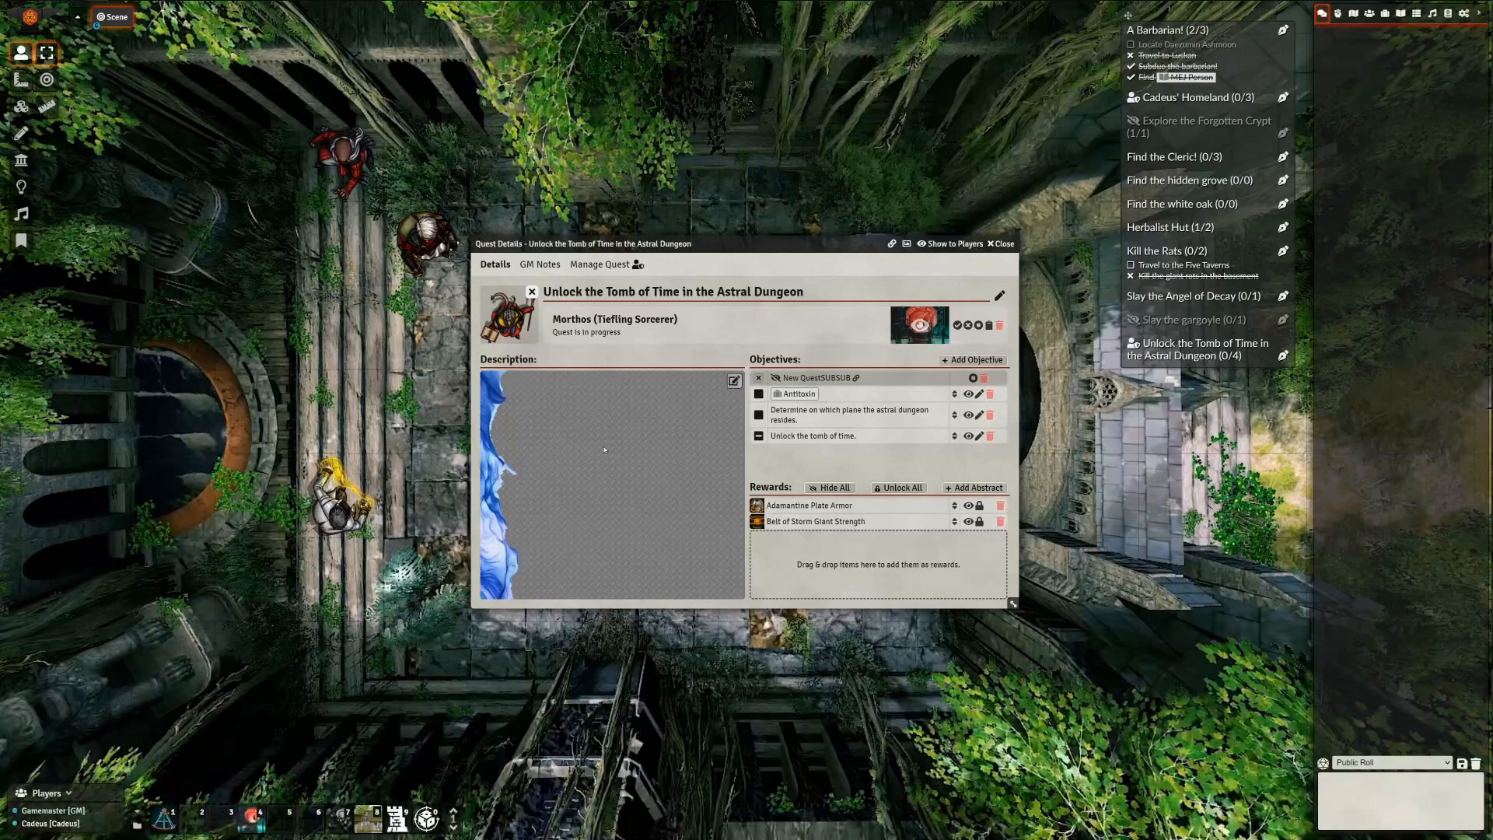
Clear and save the quest description, and paste the <style> background block from UltraEdit's Edit2 document into its source code and save
click(733, 381)
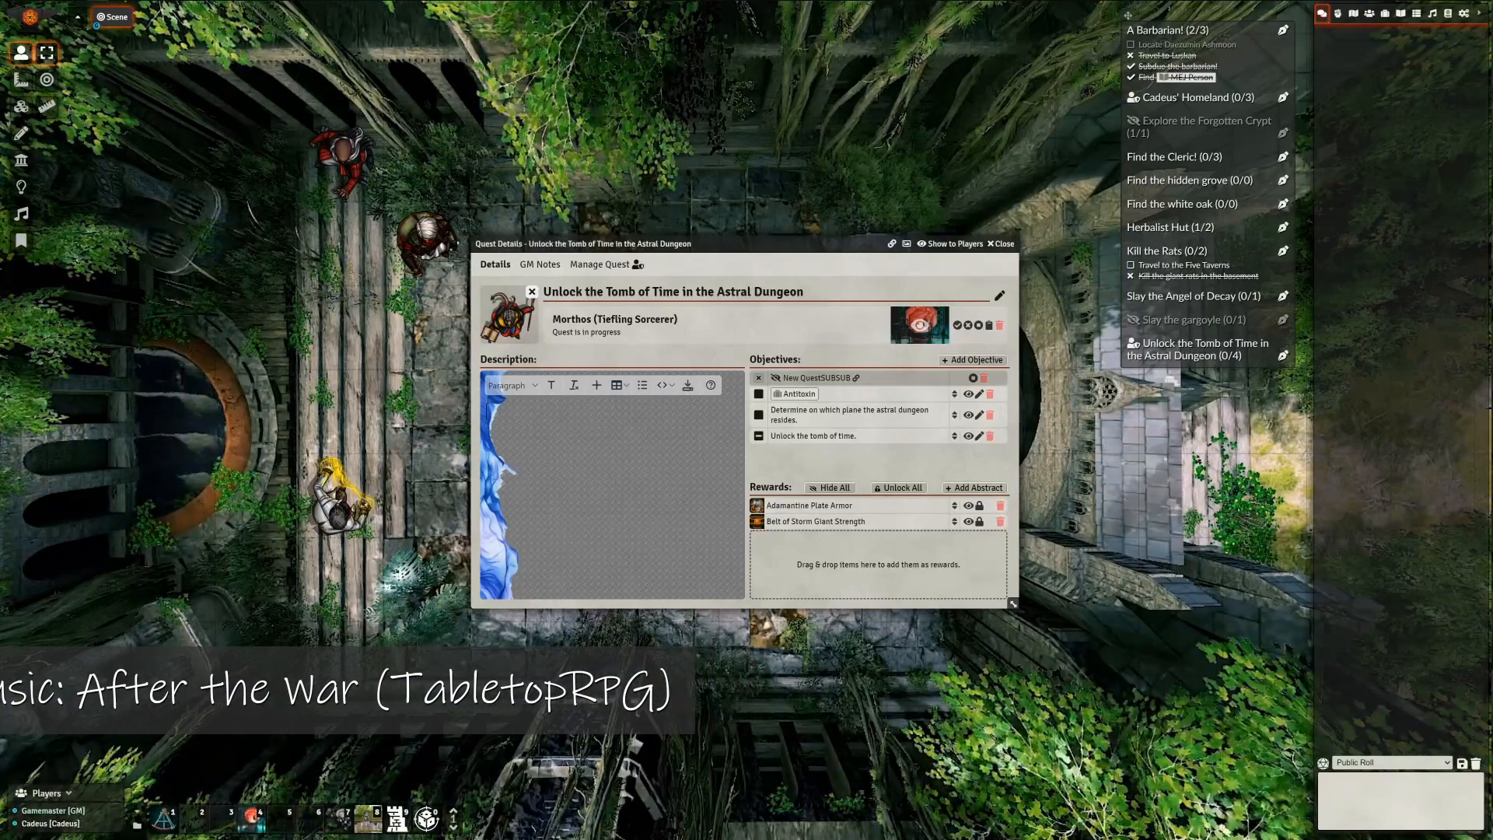
click(688, 385)
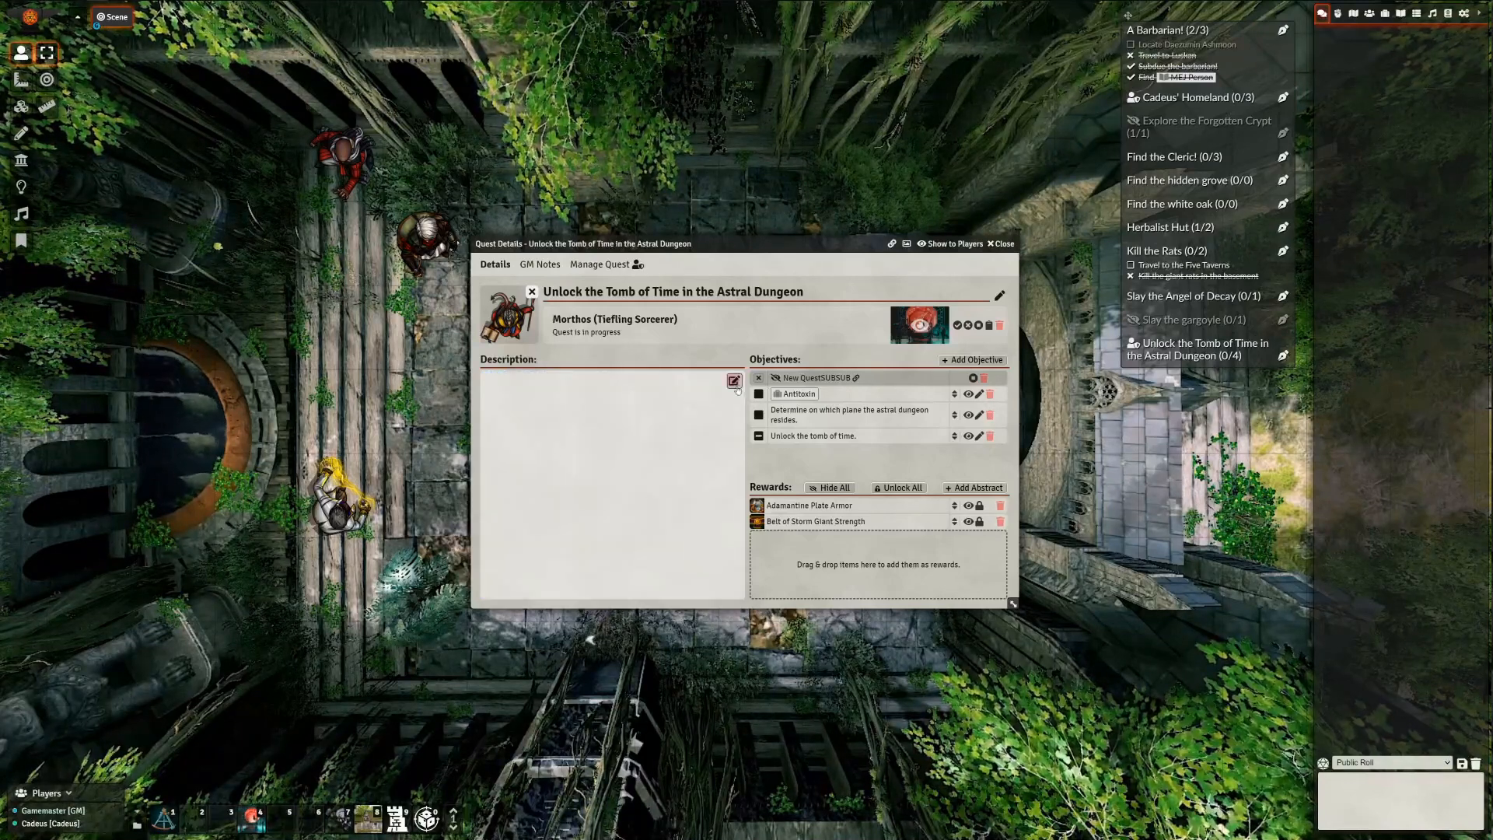
click(734, 381)
click(665, 387)
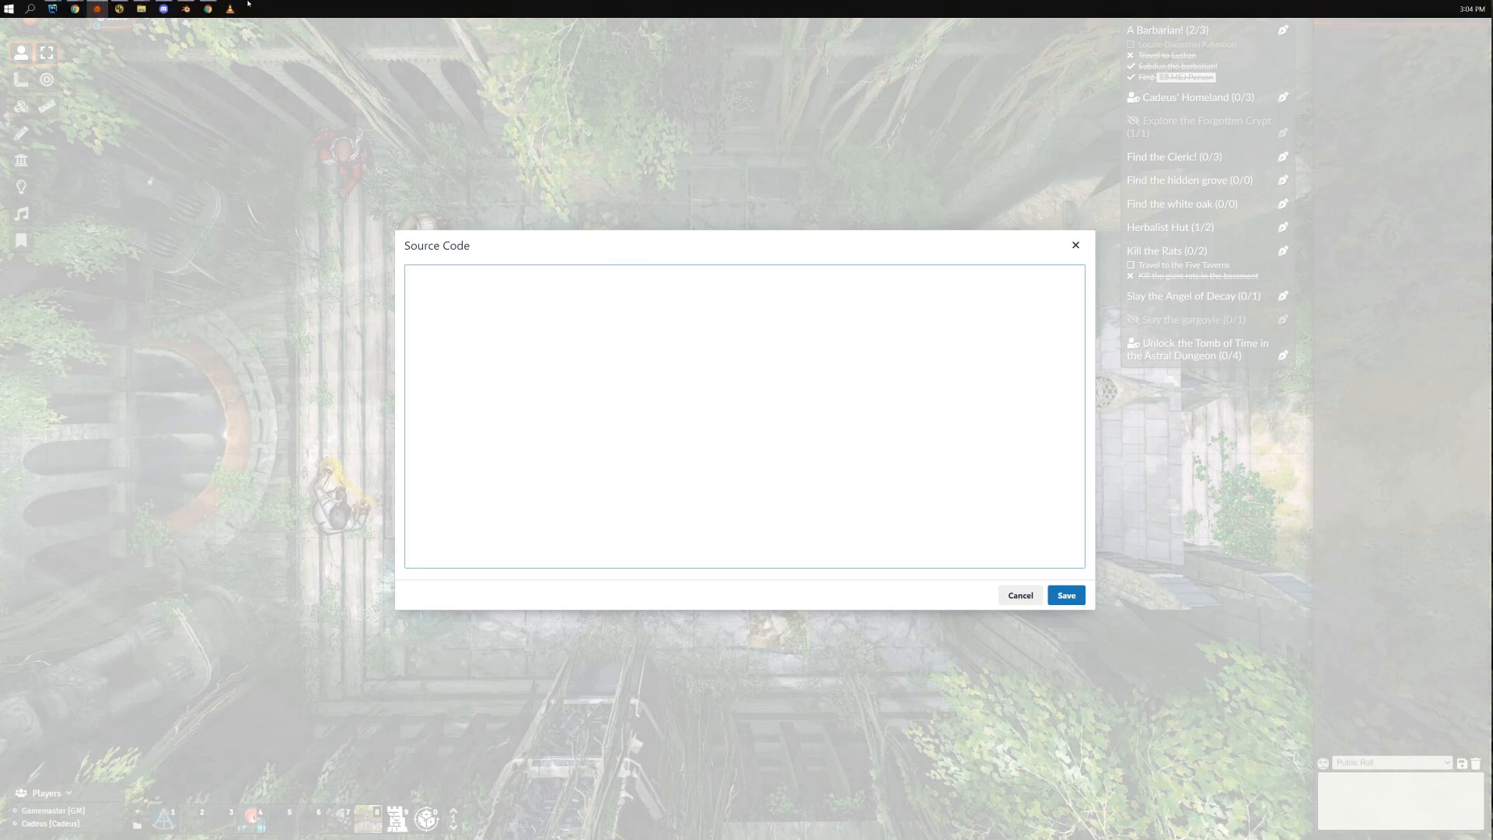
click(140, 8)
click(119, 9)
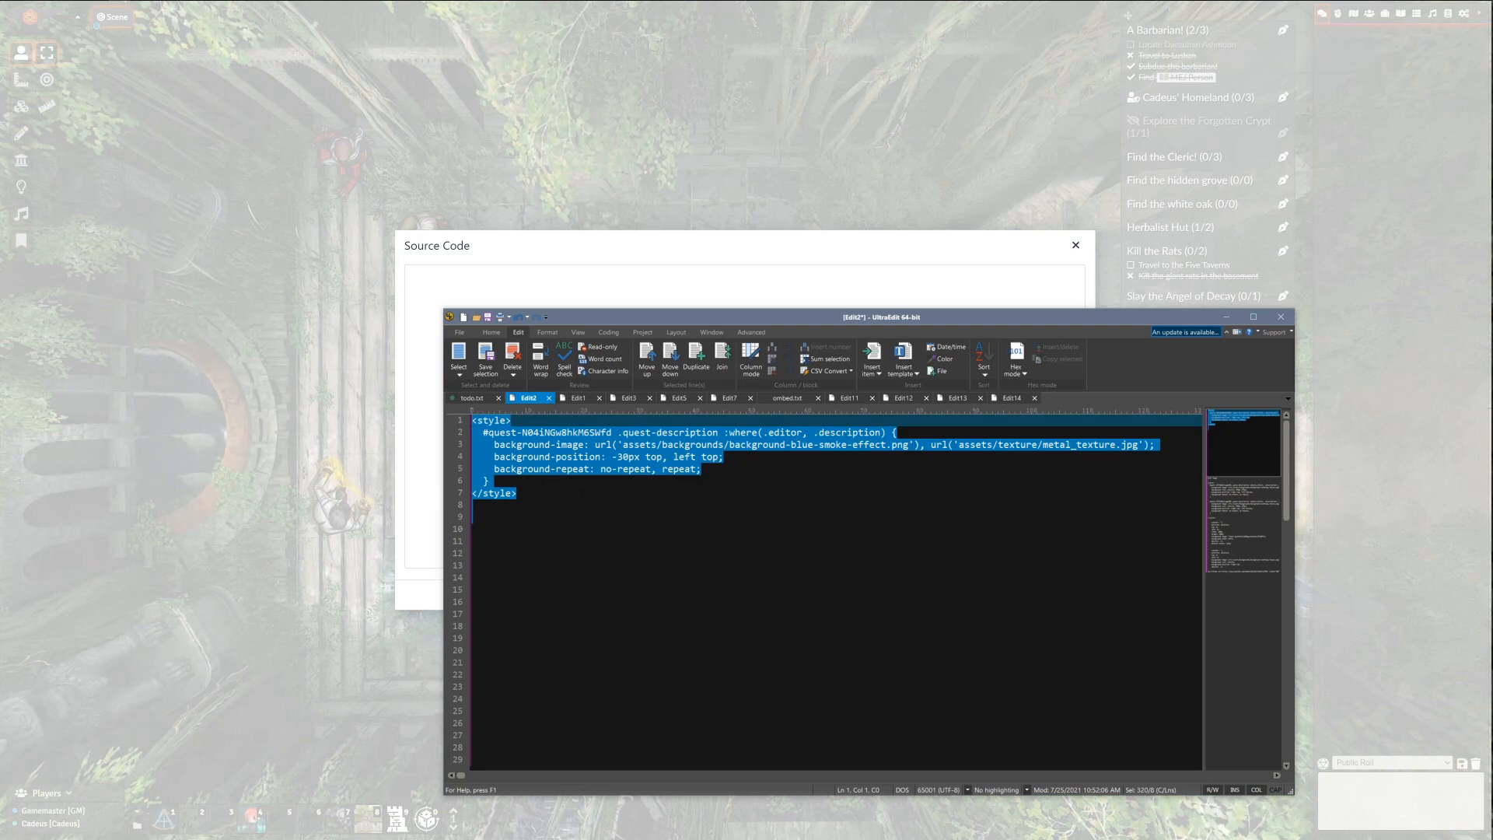
click(522, 280)
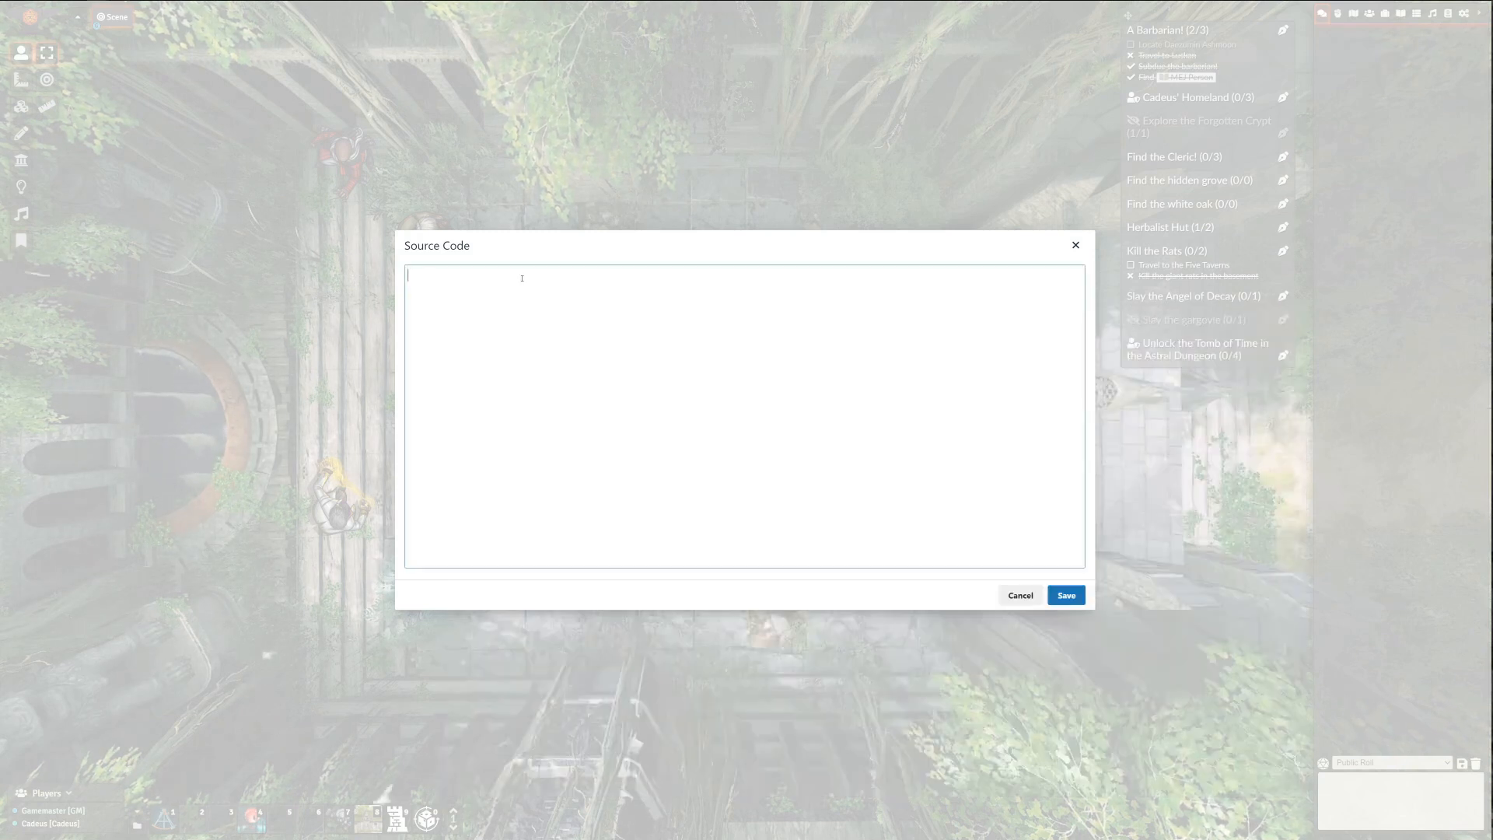
text(<style>   #quest-N04iNGw8hkM6SWfd .quest-description :where(.editor, .description) {     background-image: url('assets/backgrounds/background-blue-smoke-effect.png'), url('assets/texture/metal_texture.jpg');     background-position: -30px top, left top;     background-repeat: no-repeat, repeat;   } </style>)
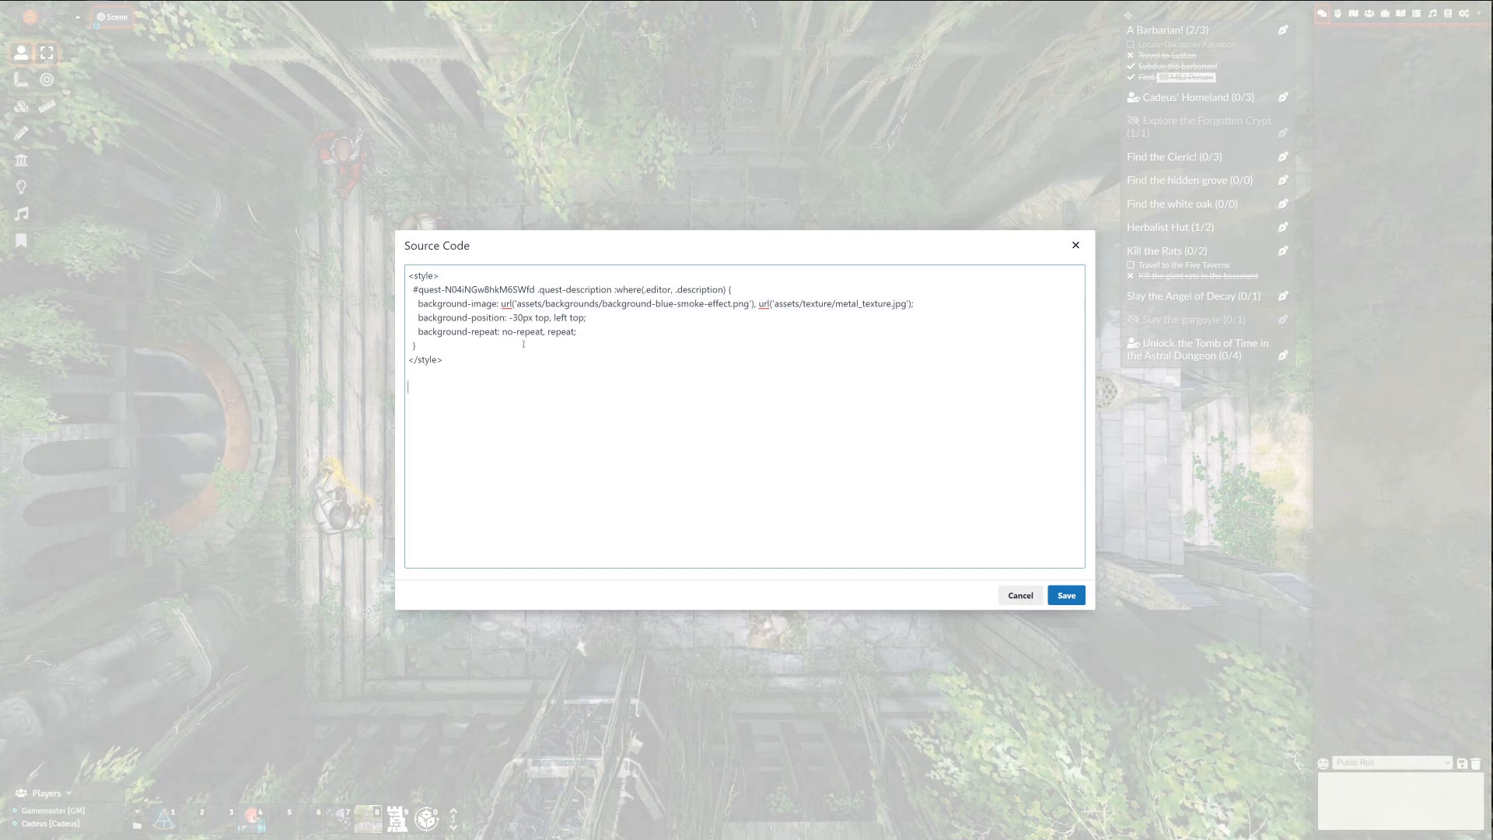
click(1066, 596)
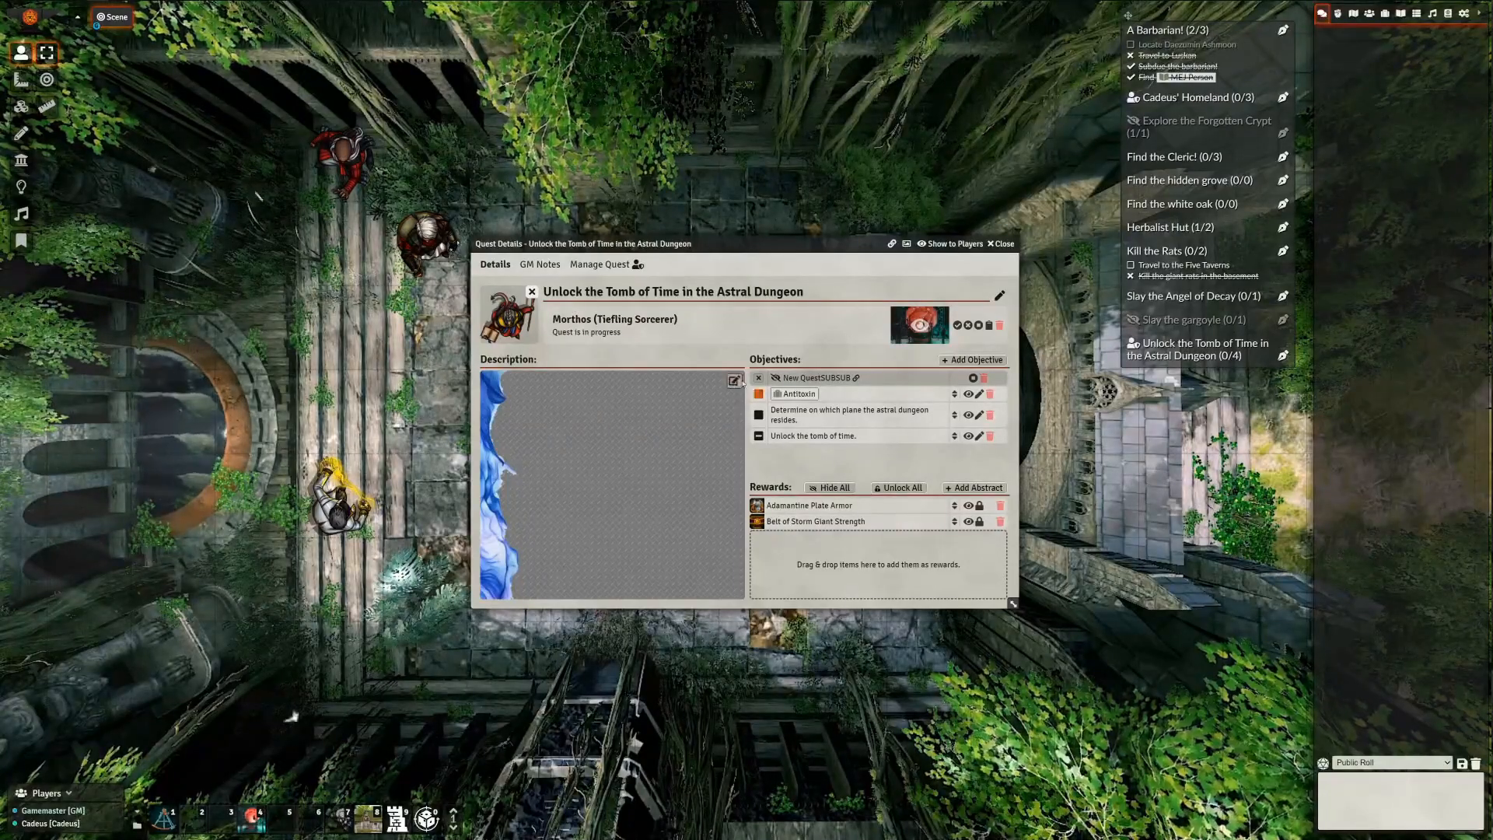
Write "Our really cool text that we want to have a margin right on because of the lefthand column image." in the description
click(734, 381)
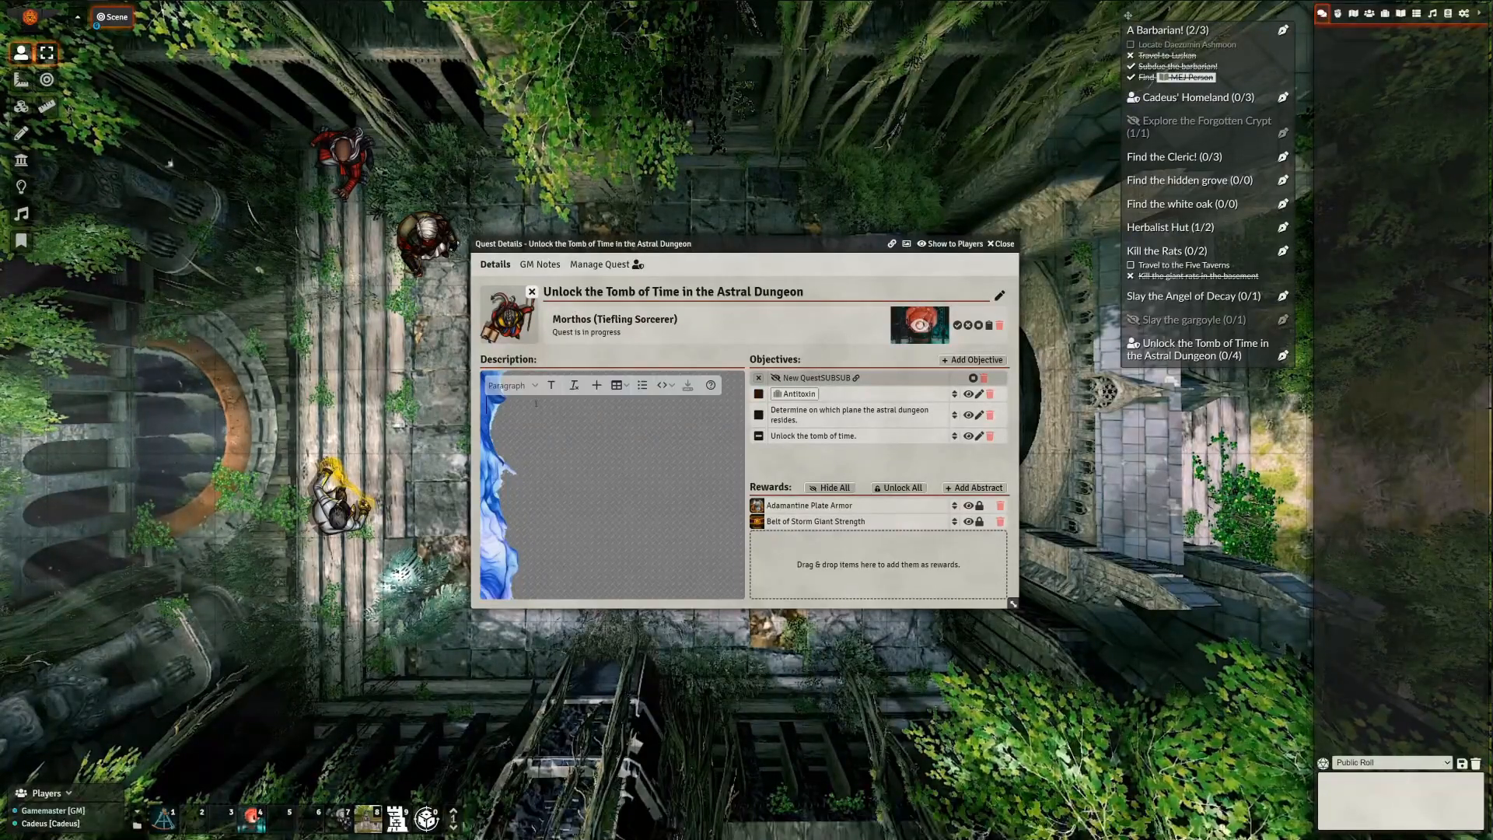
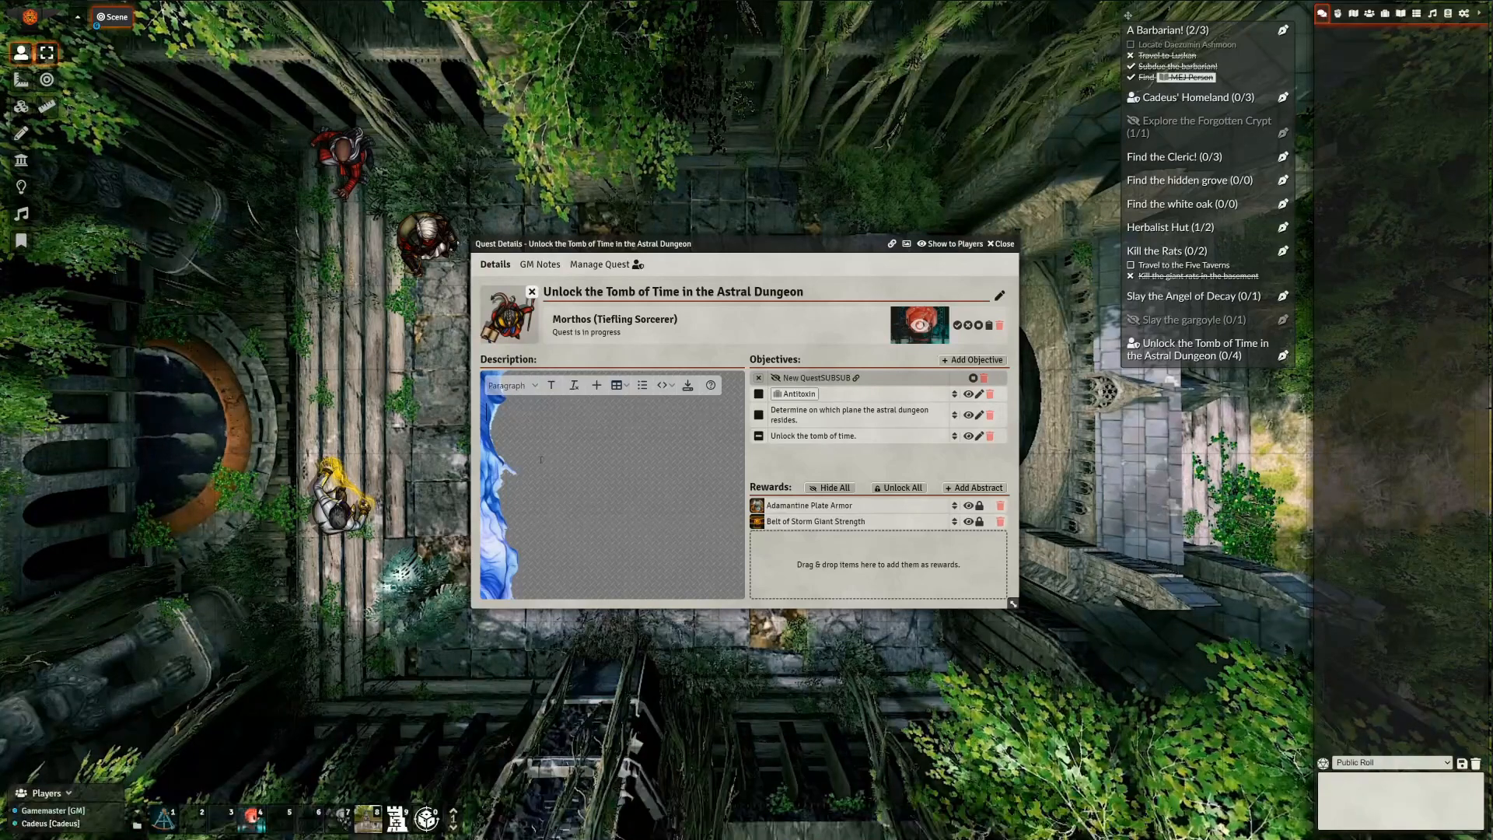
click(589, 503)
text(Our )
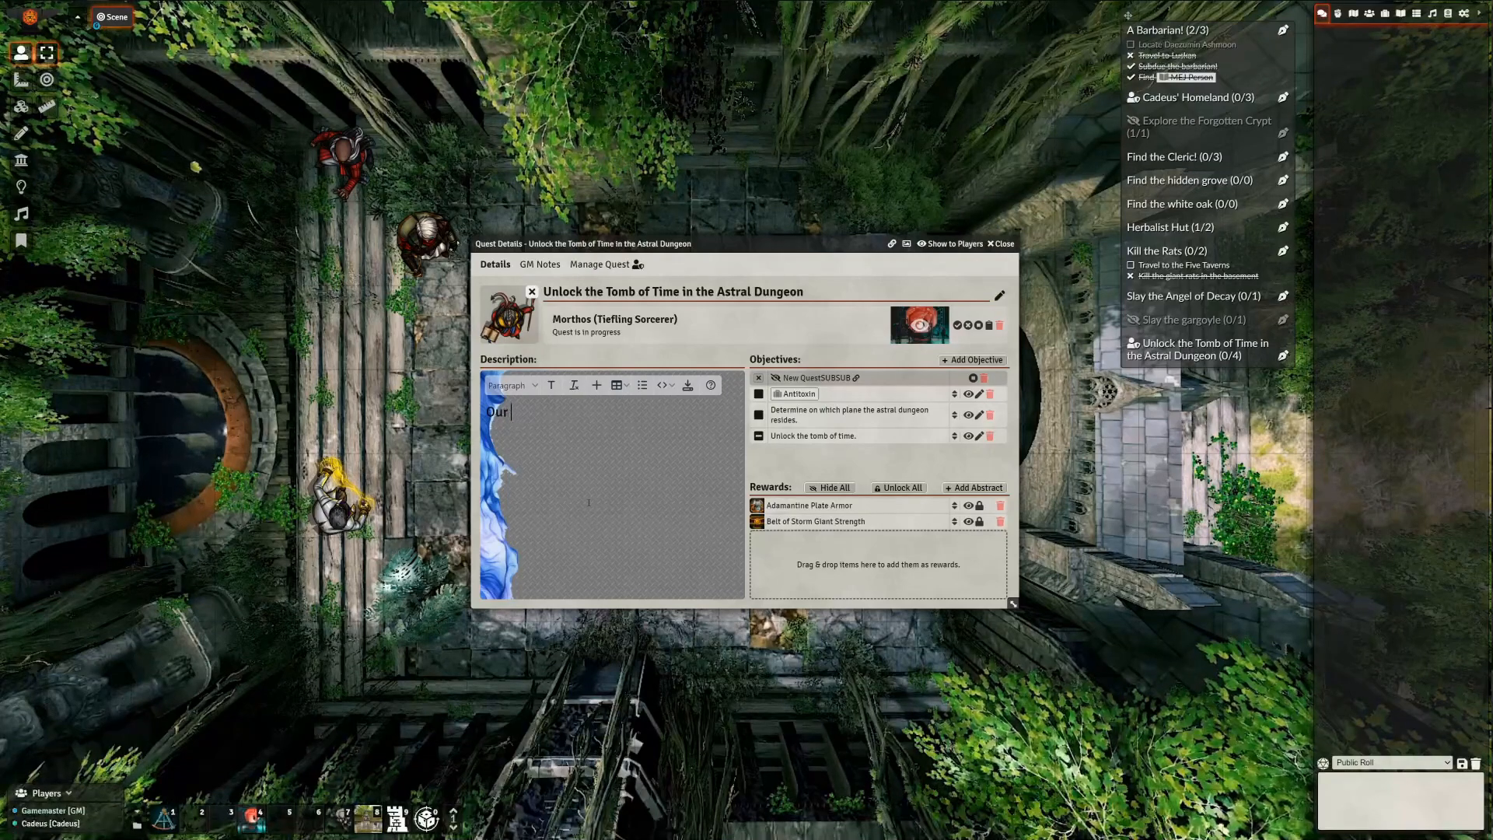
text(really cool)
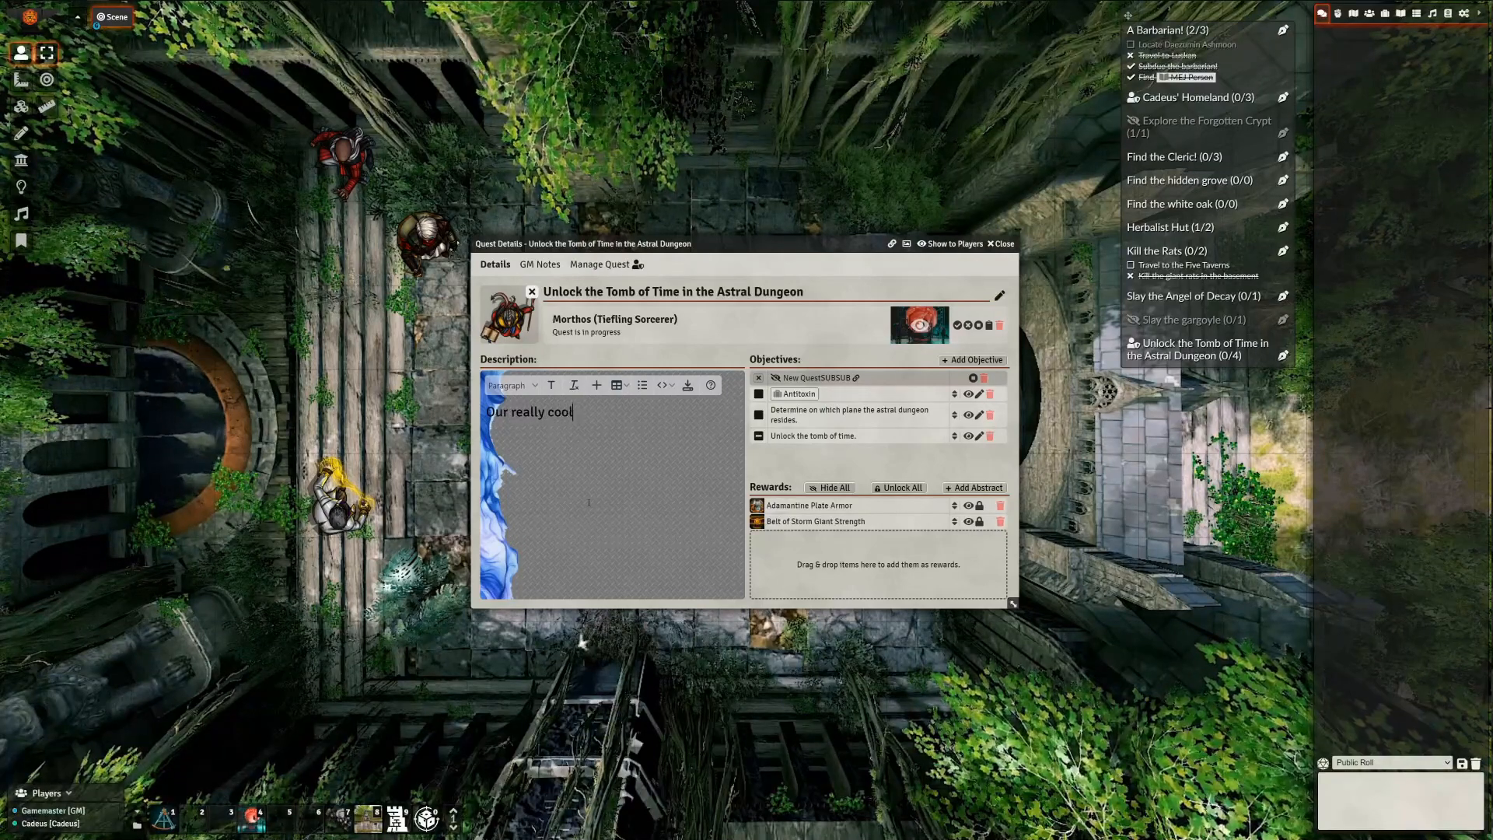
text( text that we want to have a mar)
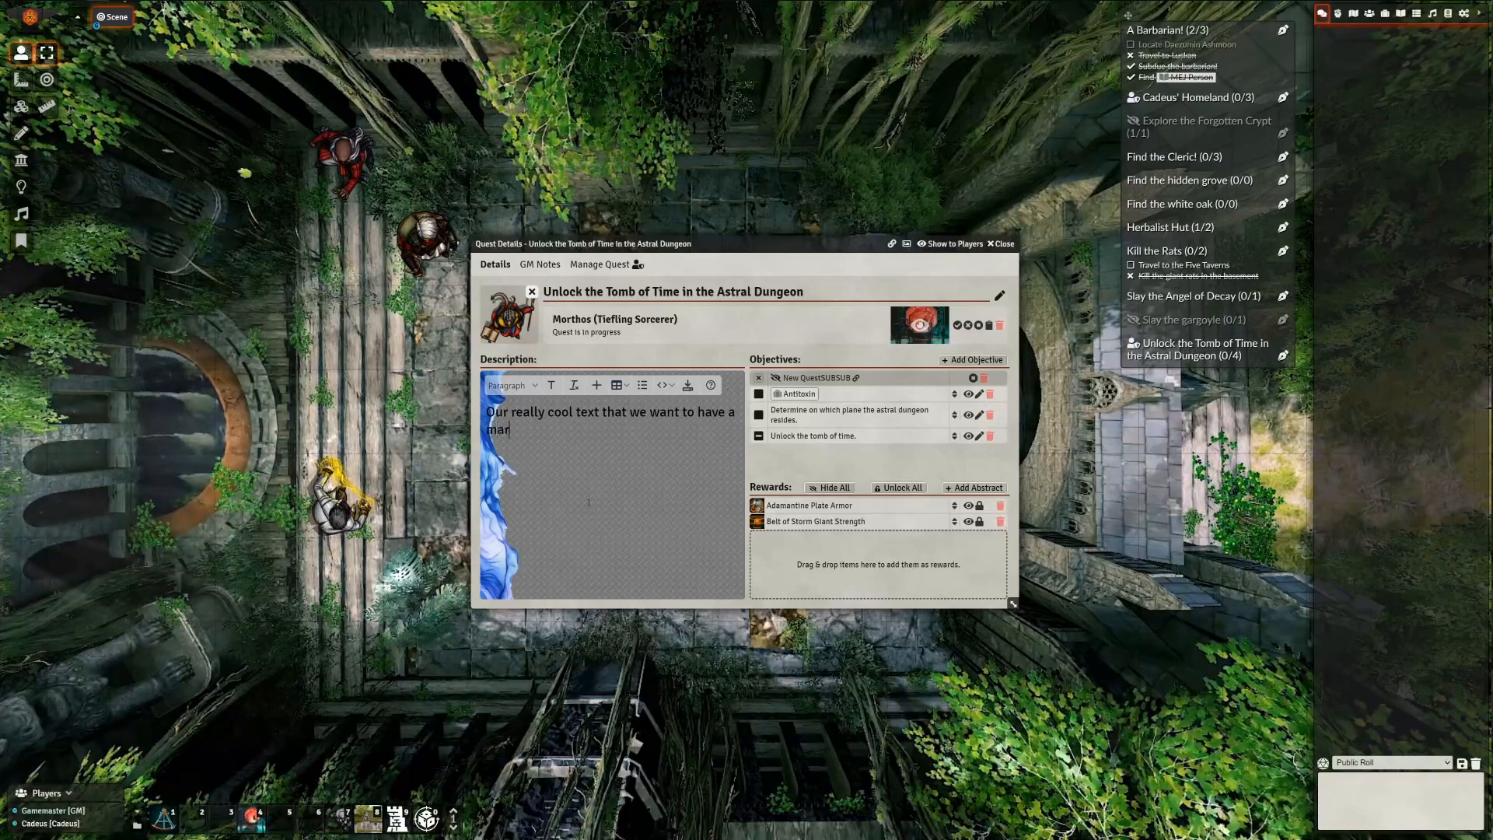
text(gin right on because of the l)
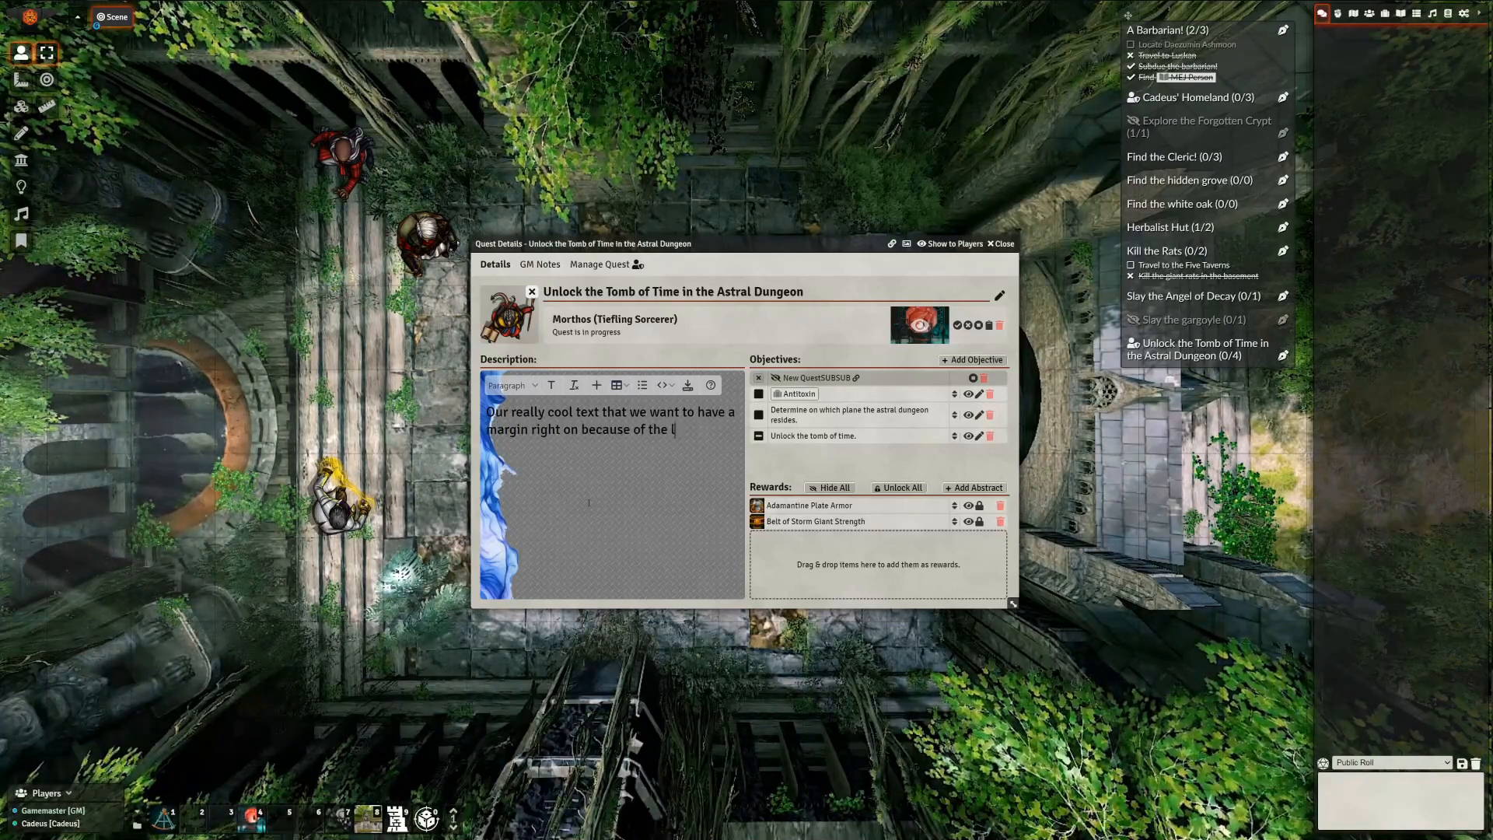
text(efthand col)
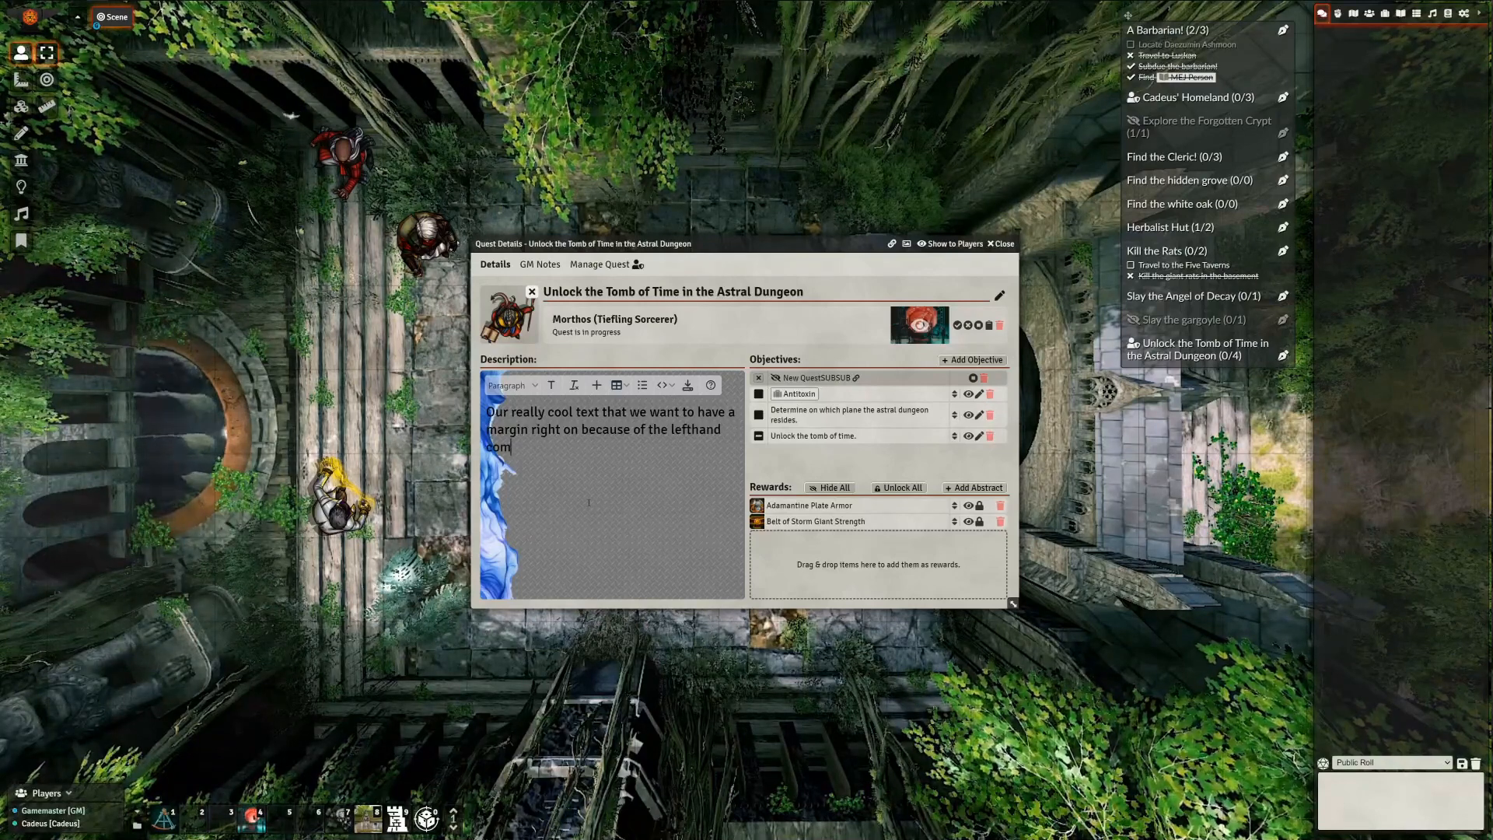
text(umn image.)
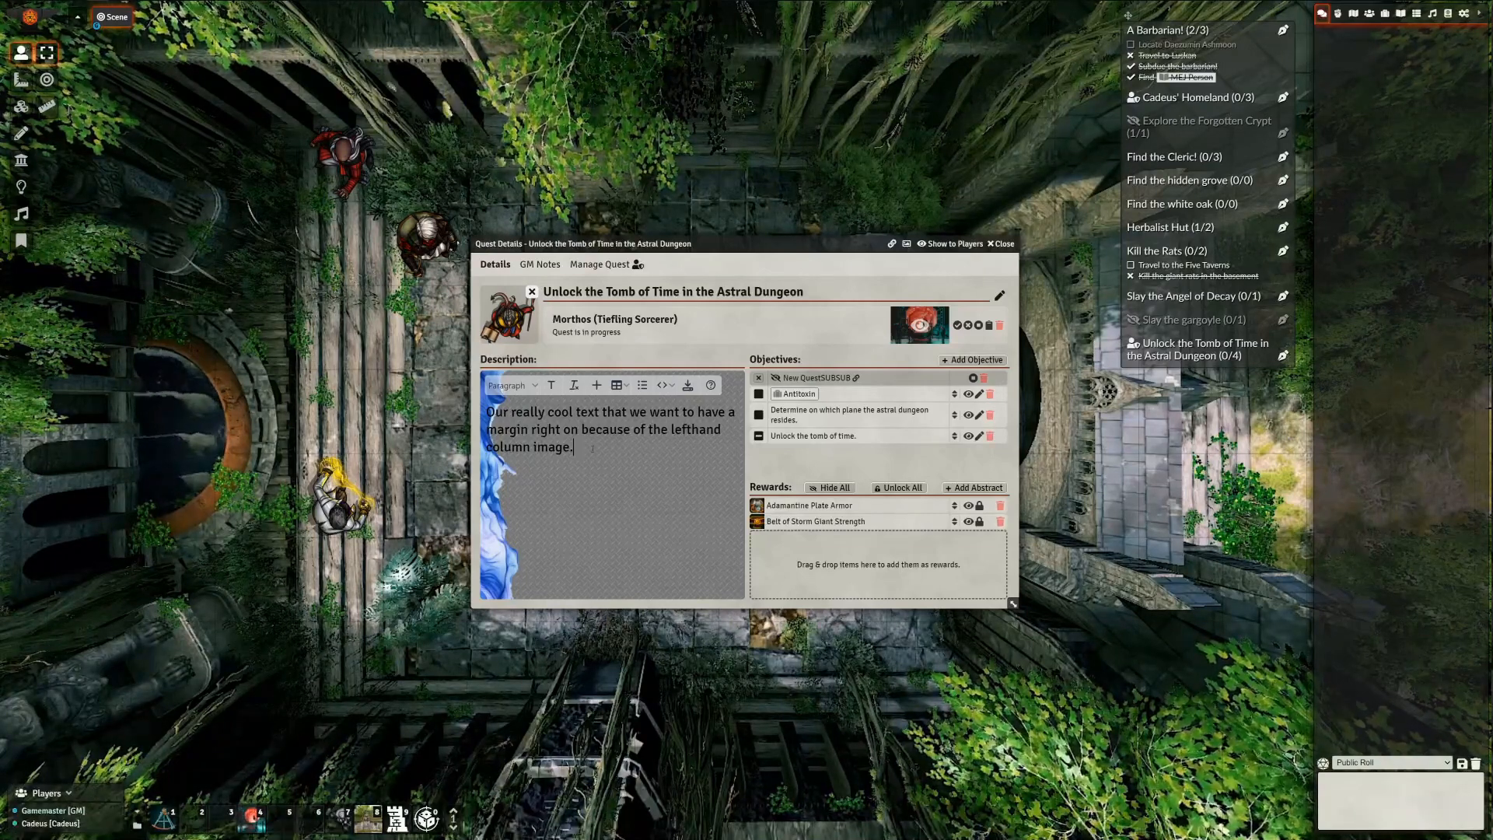
Apply the ML 75px left margin style to the whole description text
drag(593, 449, 485, 411)
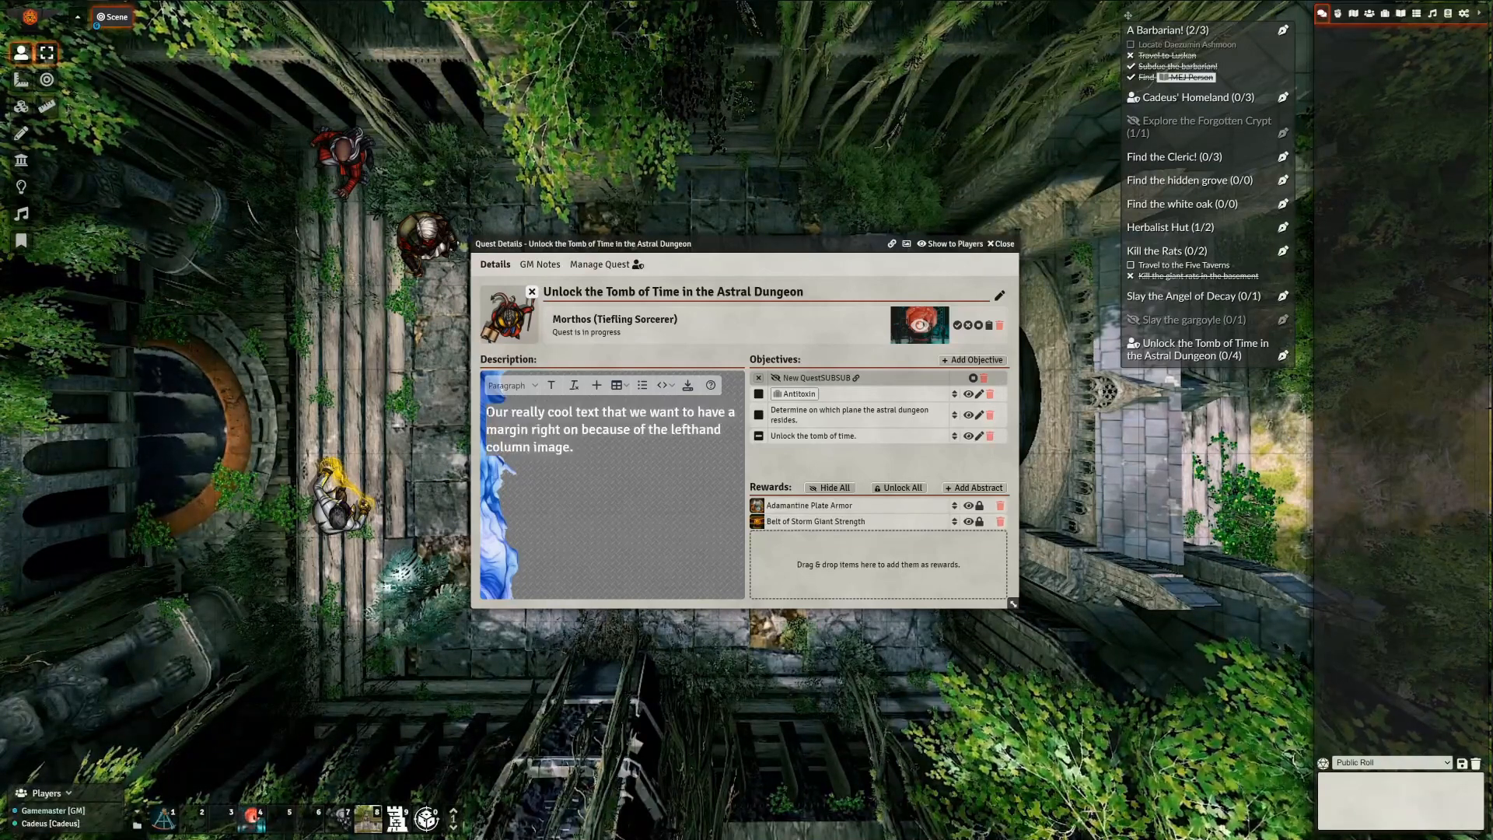
click(519, 385)
mouse_move(520, 505)
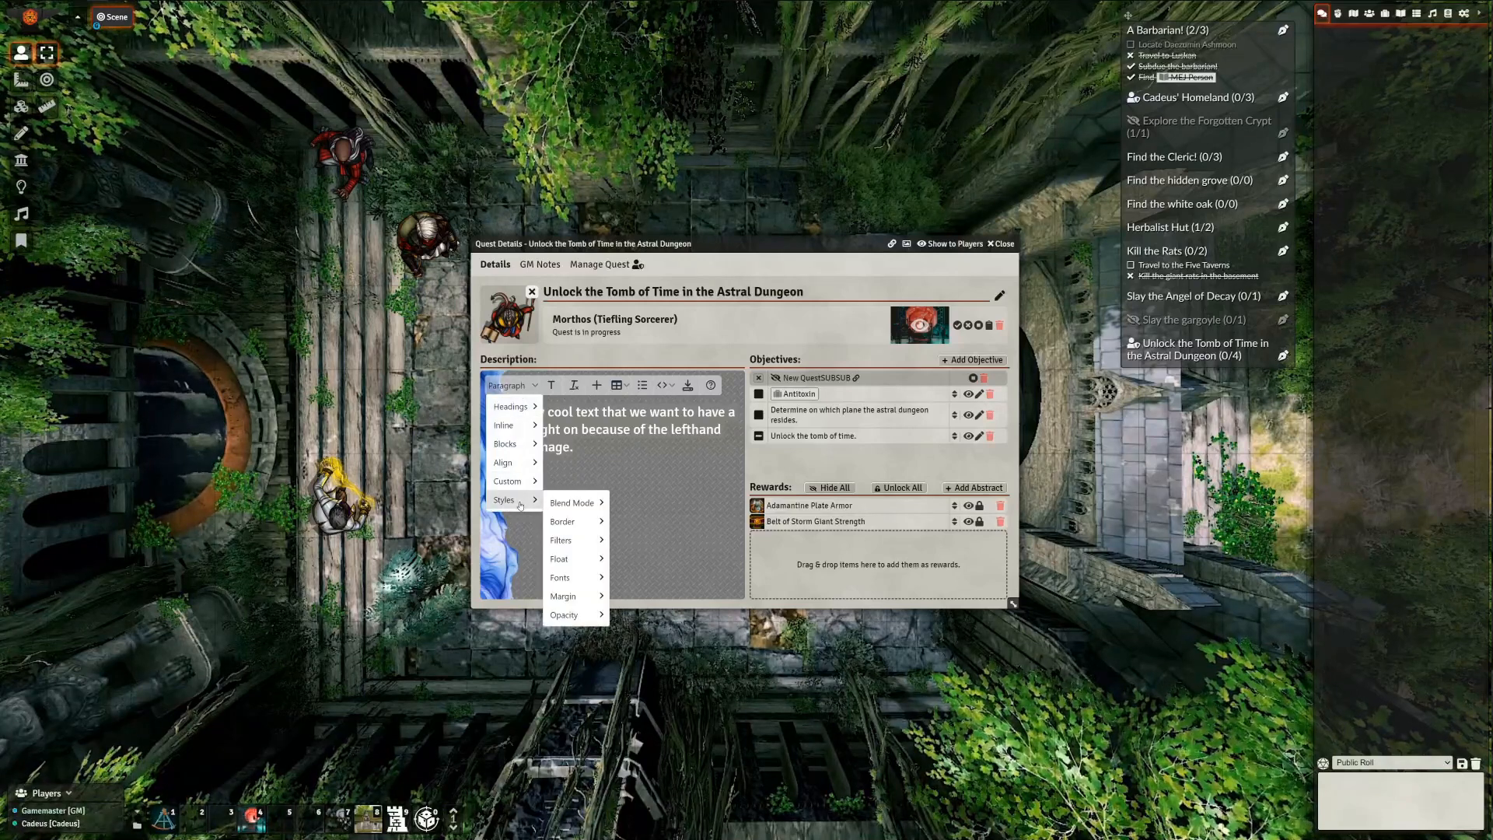
mouse_move(569, 597)
mouse_move(633, 637)
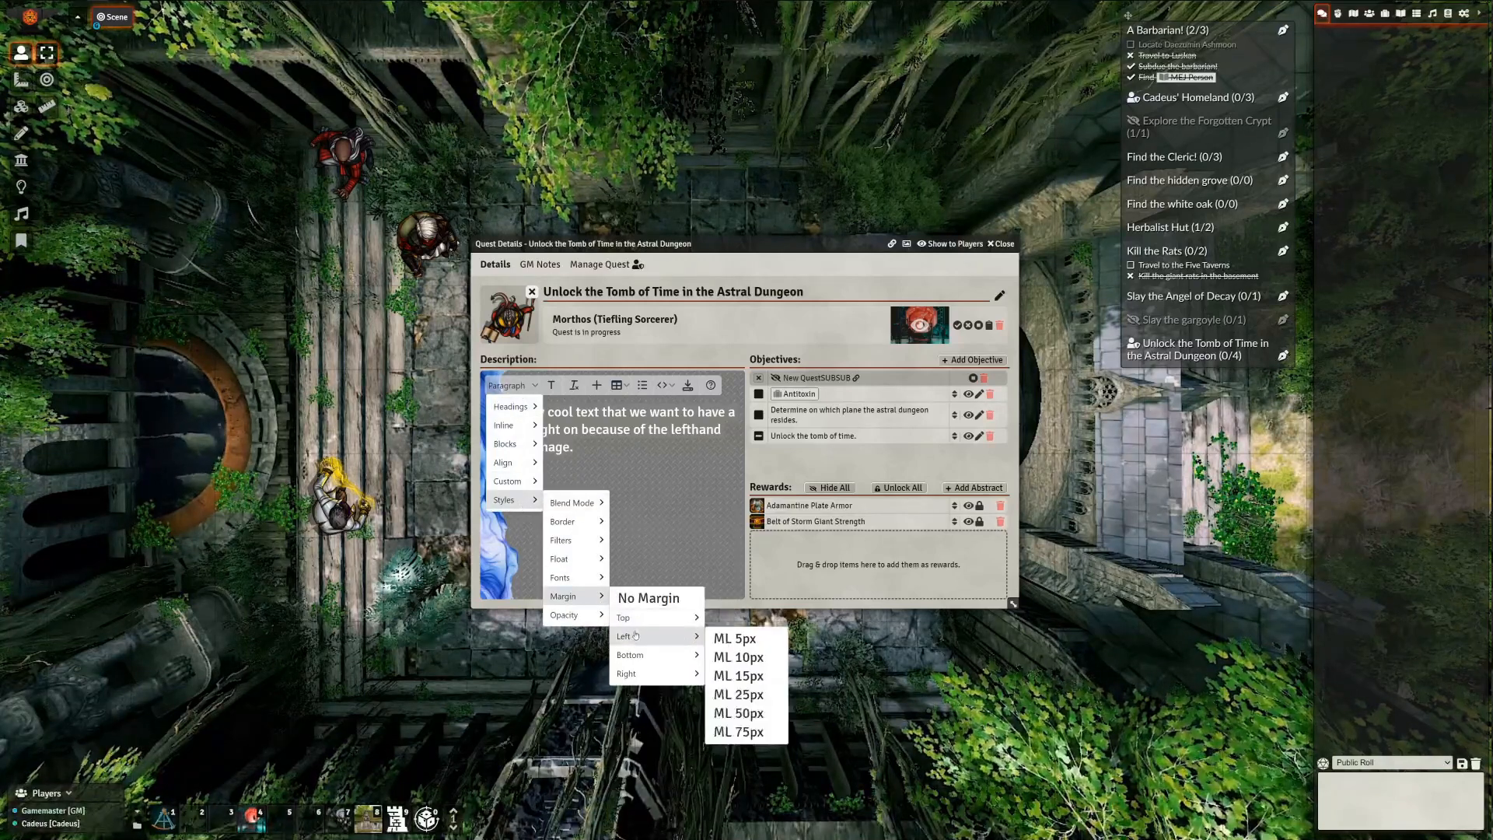
click(735, 732)
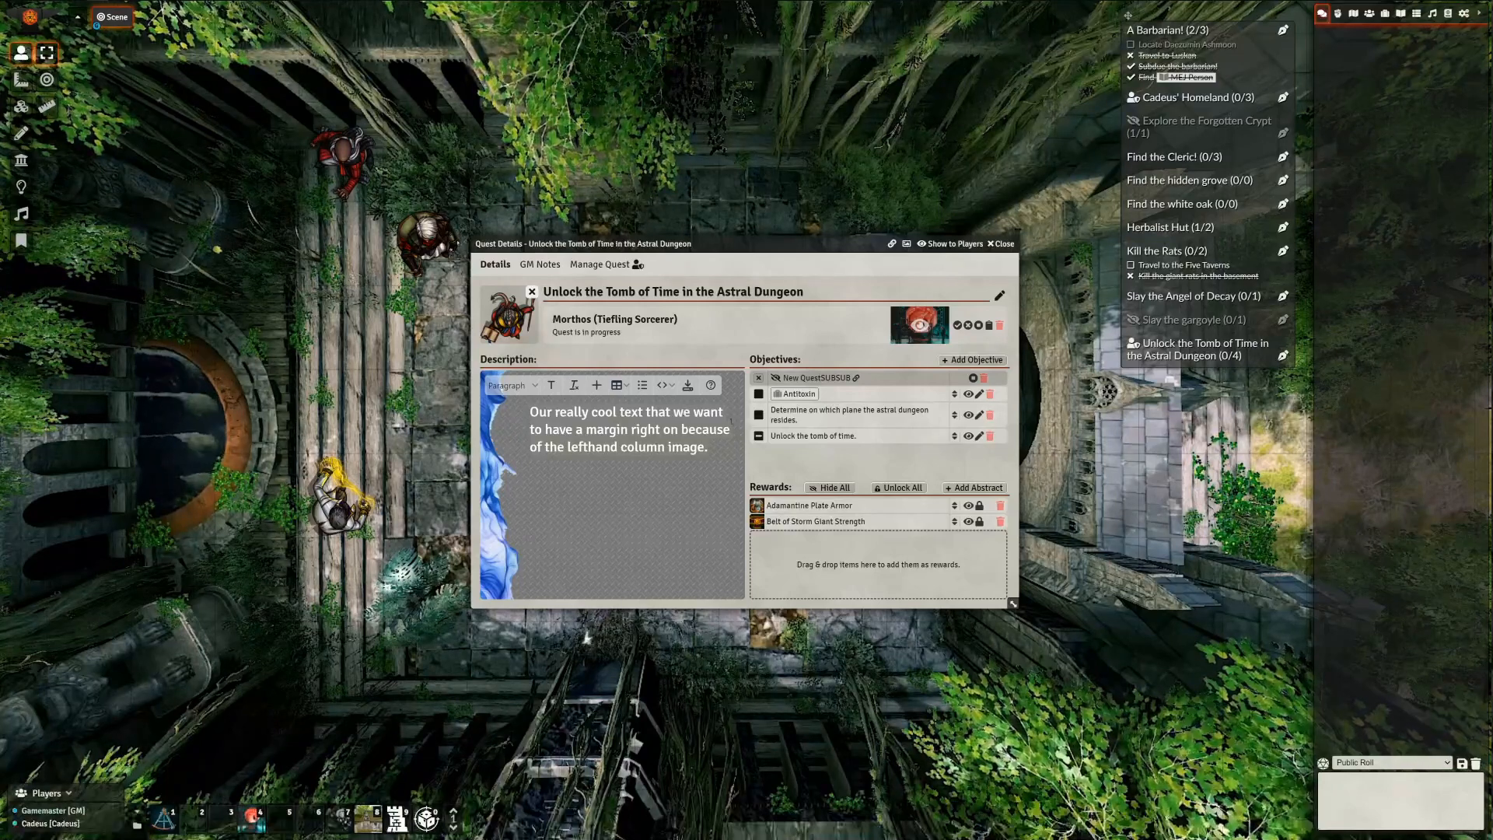
Set the description text to the Nova Square font at 22pt and save the description
click(551, 386)
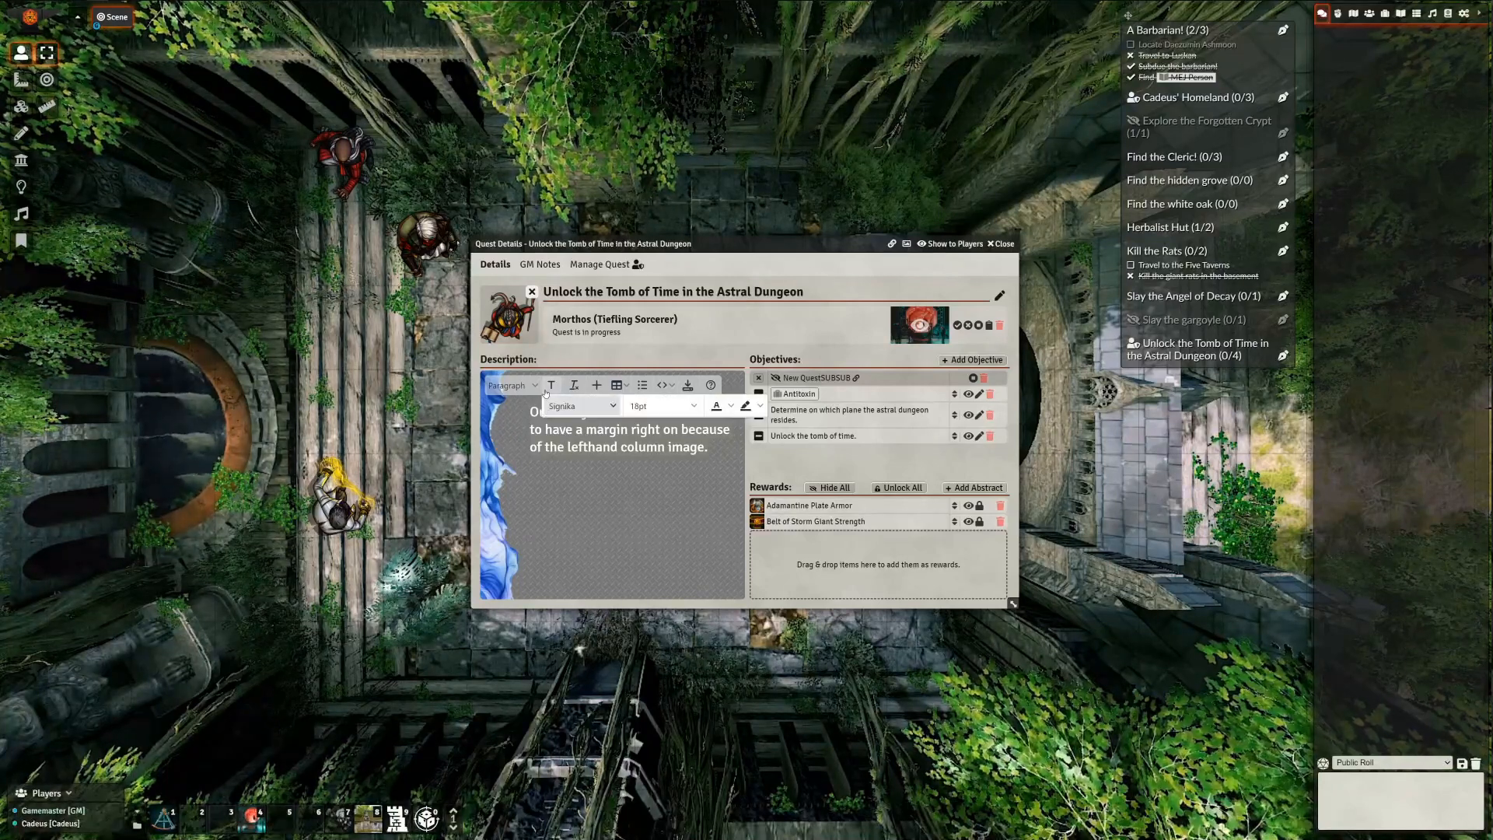
click(565, 407)
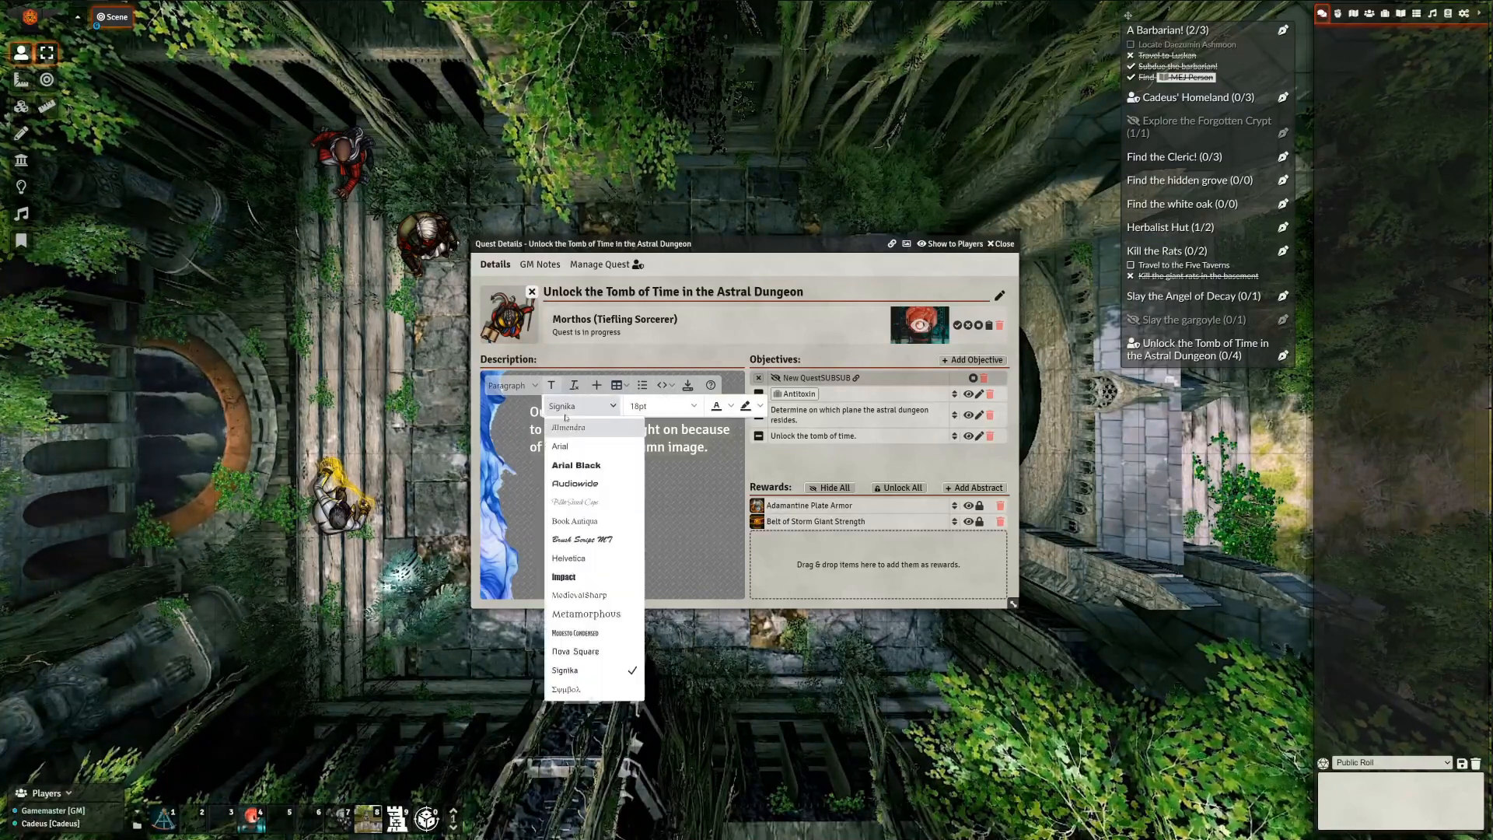
click(576, 652)
click(661, 406)
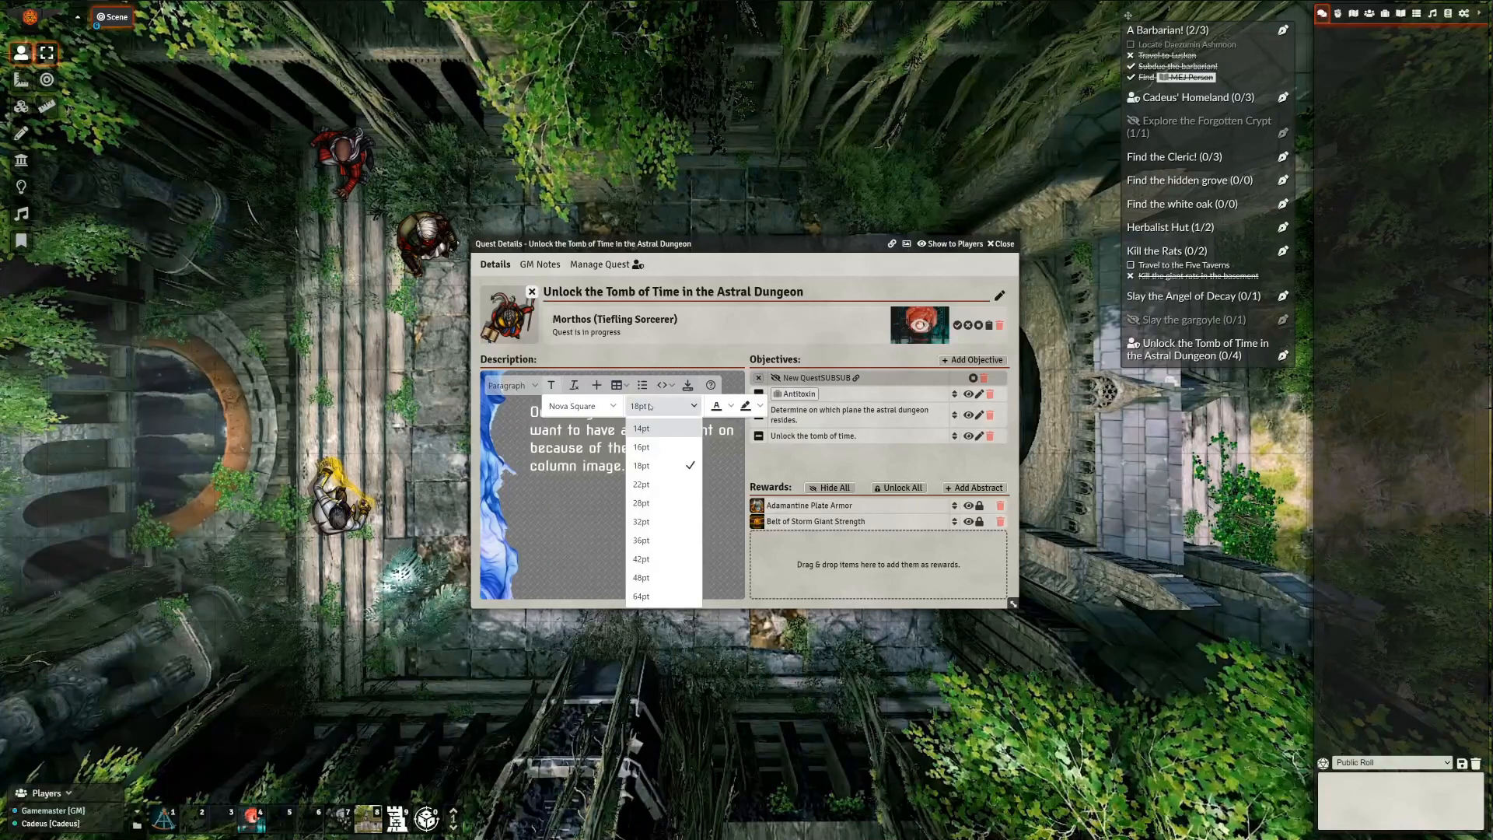
click(654, 485)
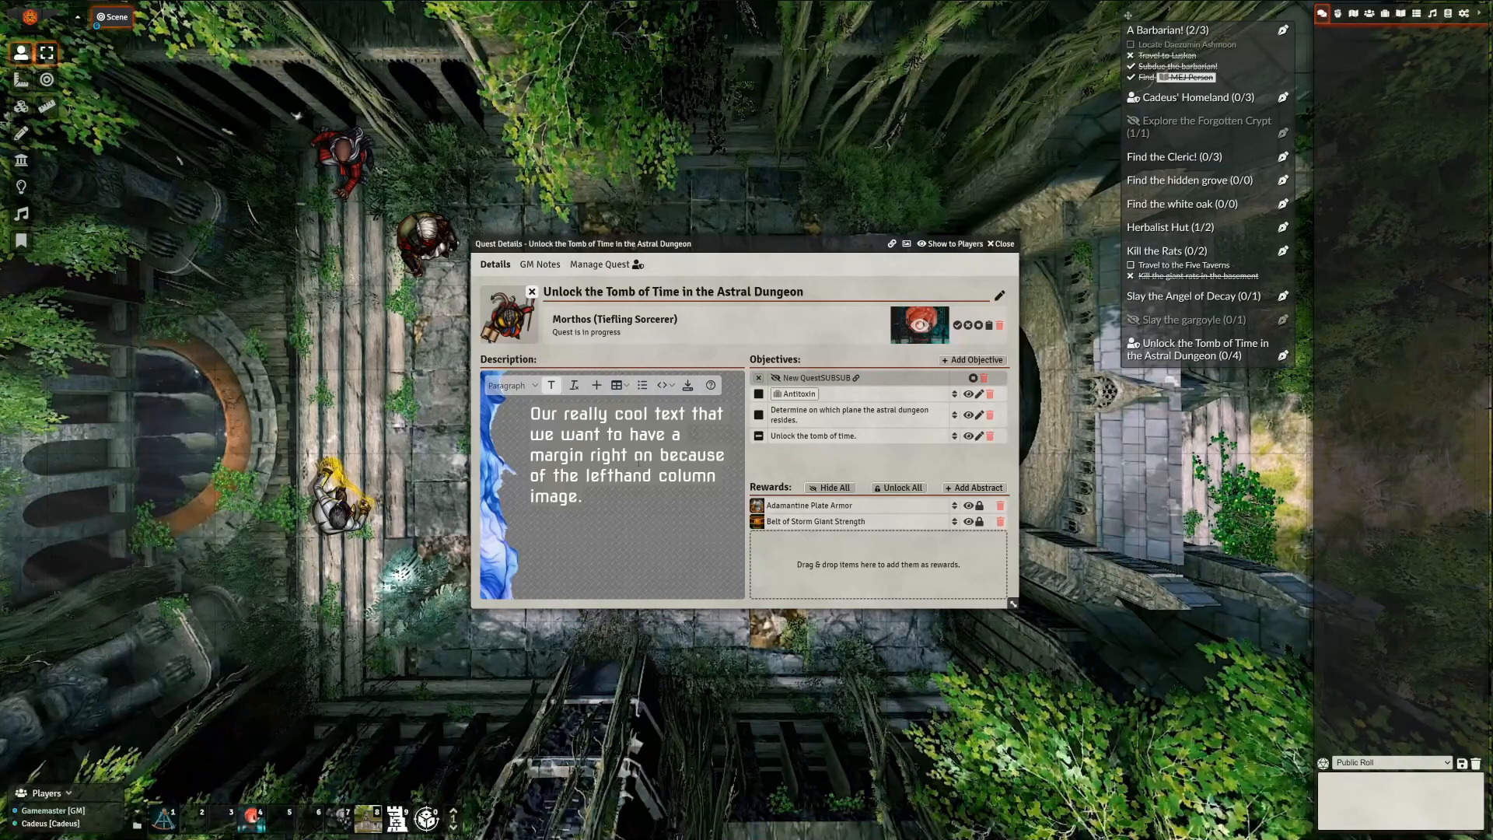
click(687, 385)
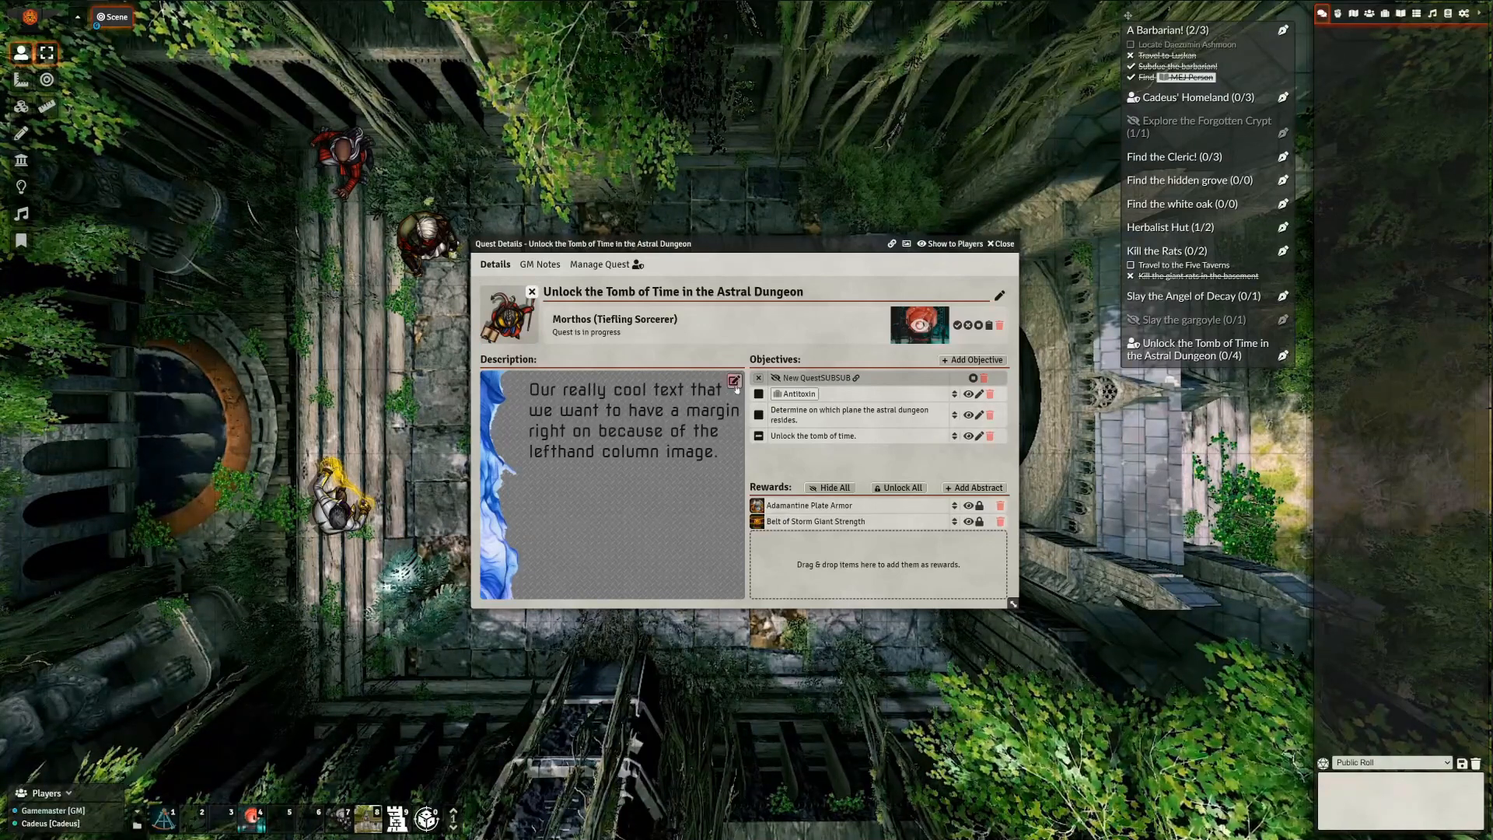
Reopen the description for editing and clear all formatting from its whole text
click(734, 381)
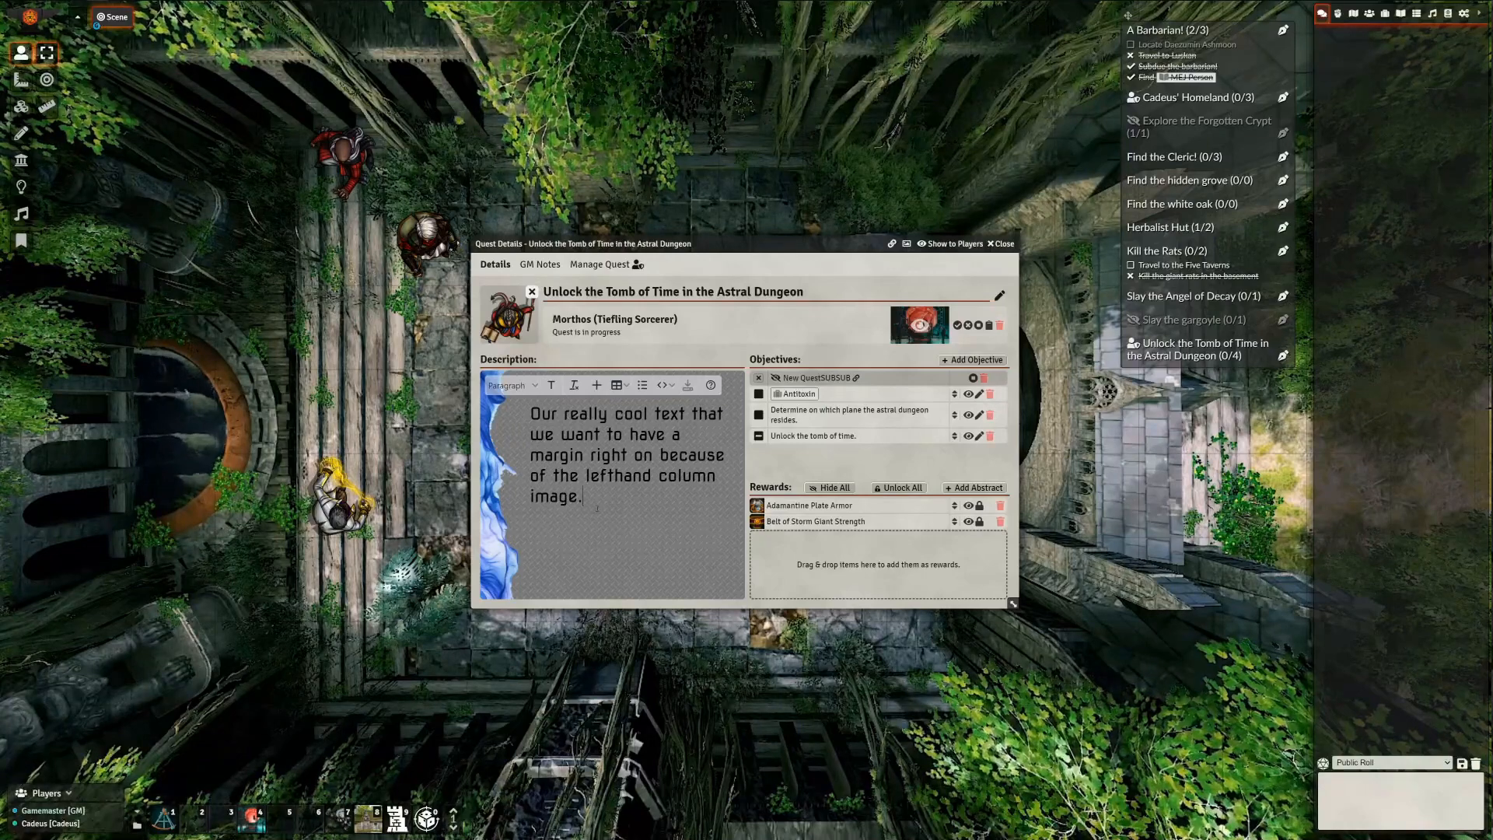
drag(587, 501, 500, 424)
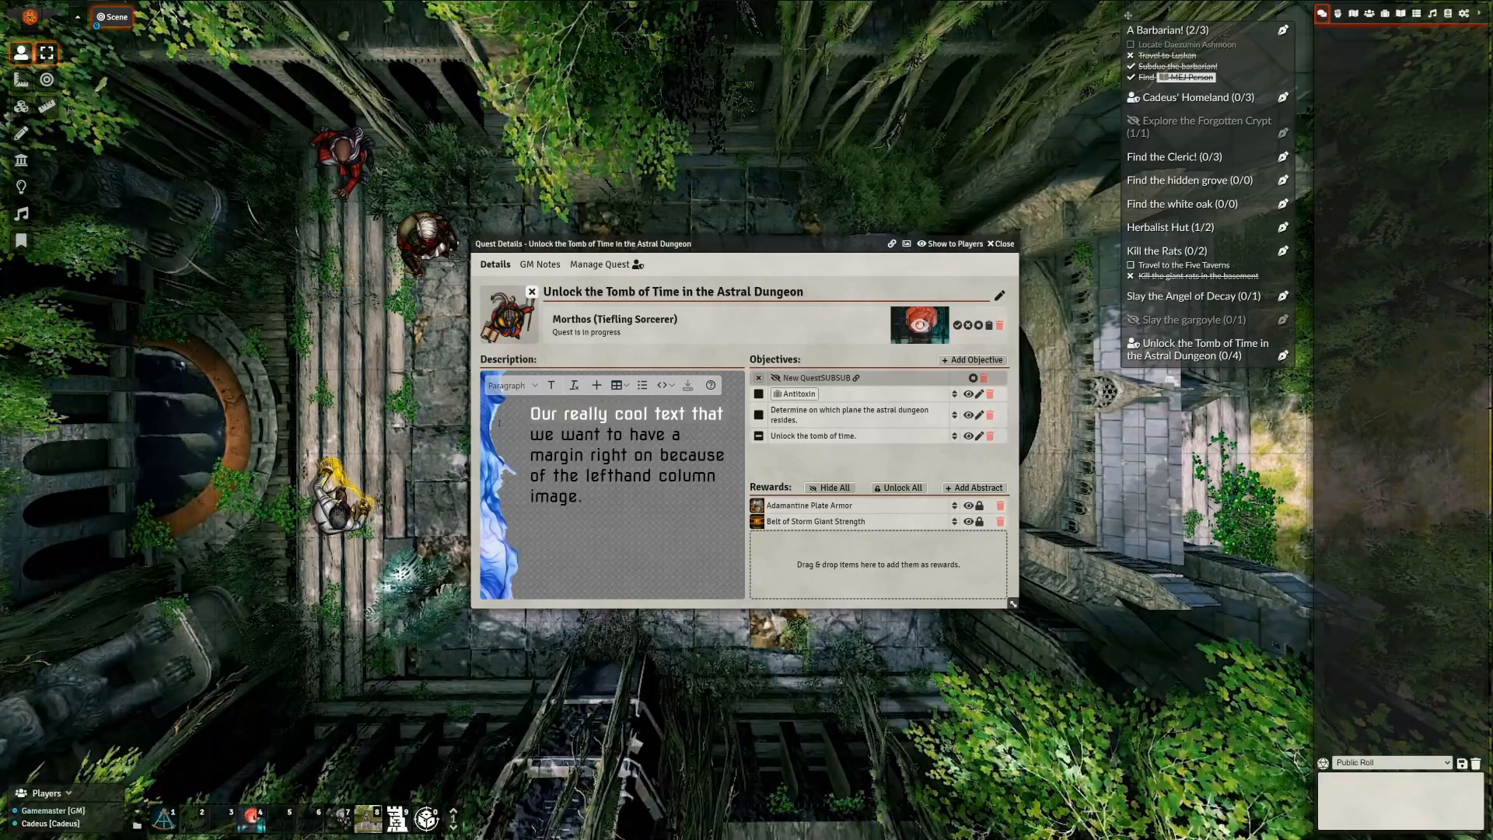
click(570, 477)
drag(582, 497, 530, 412)
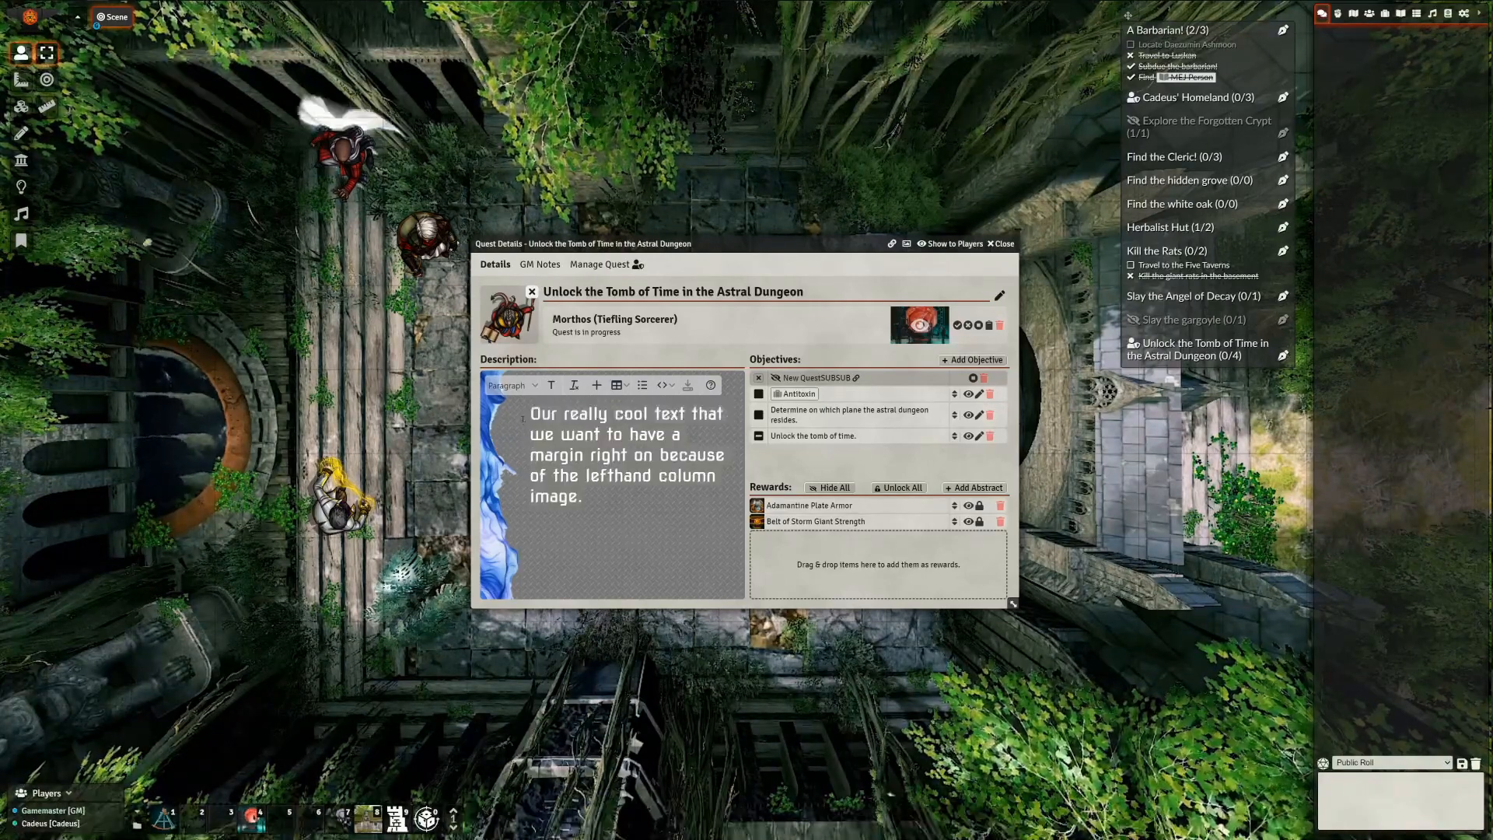
click(573, 387)
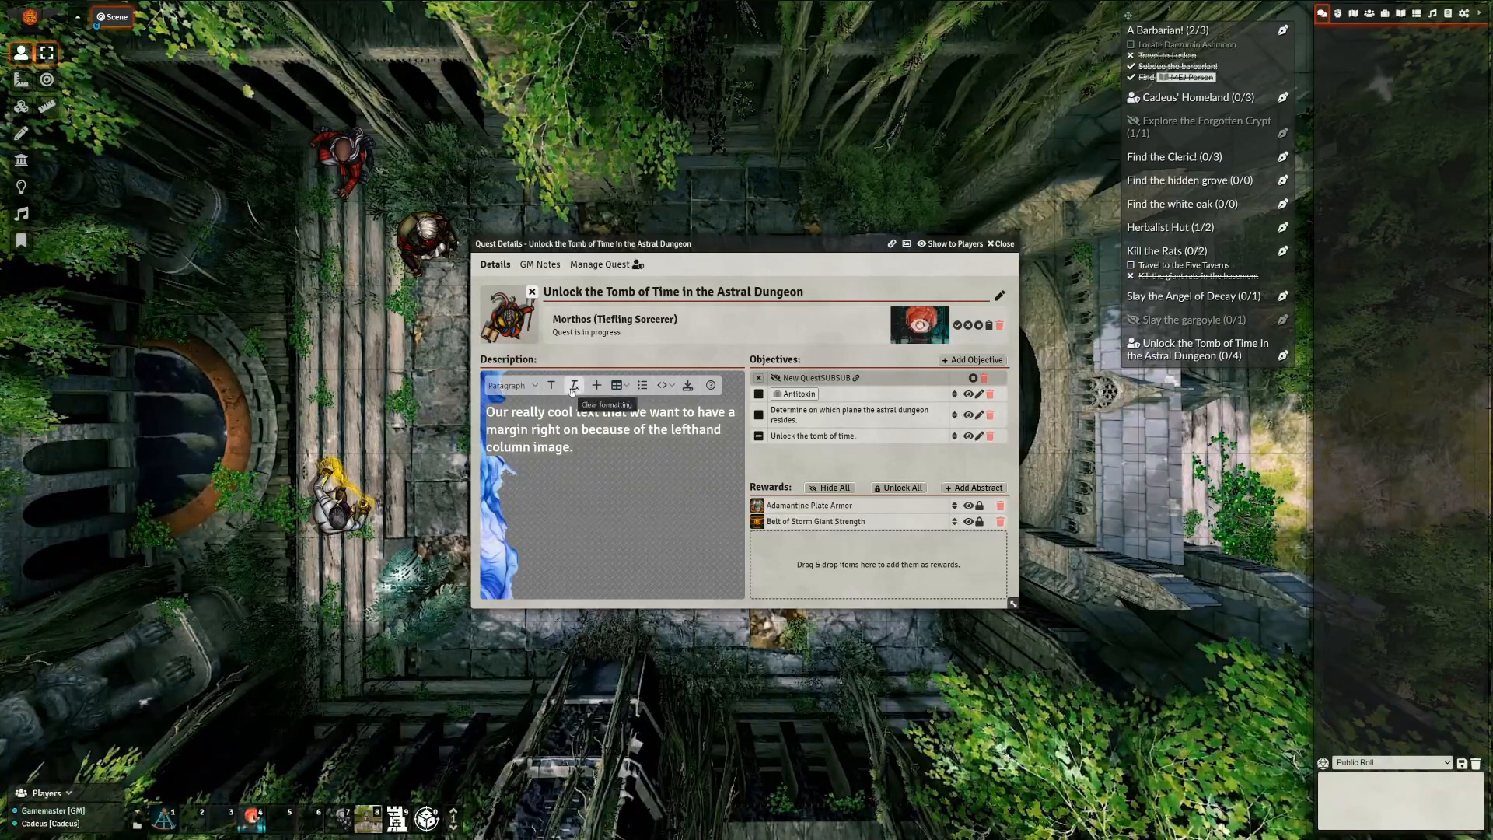
Set the cleared description text to the Nova Square font at 22pt
click(551, 386)
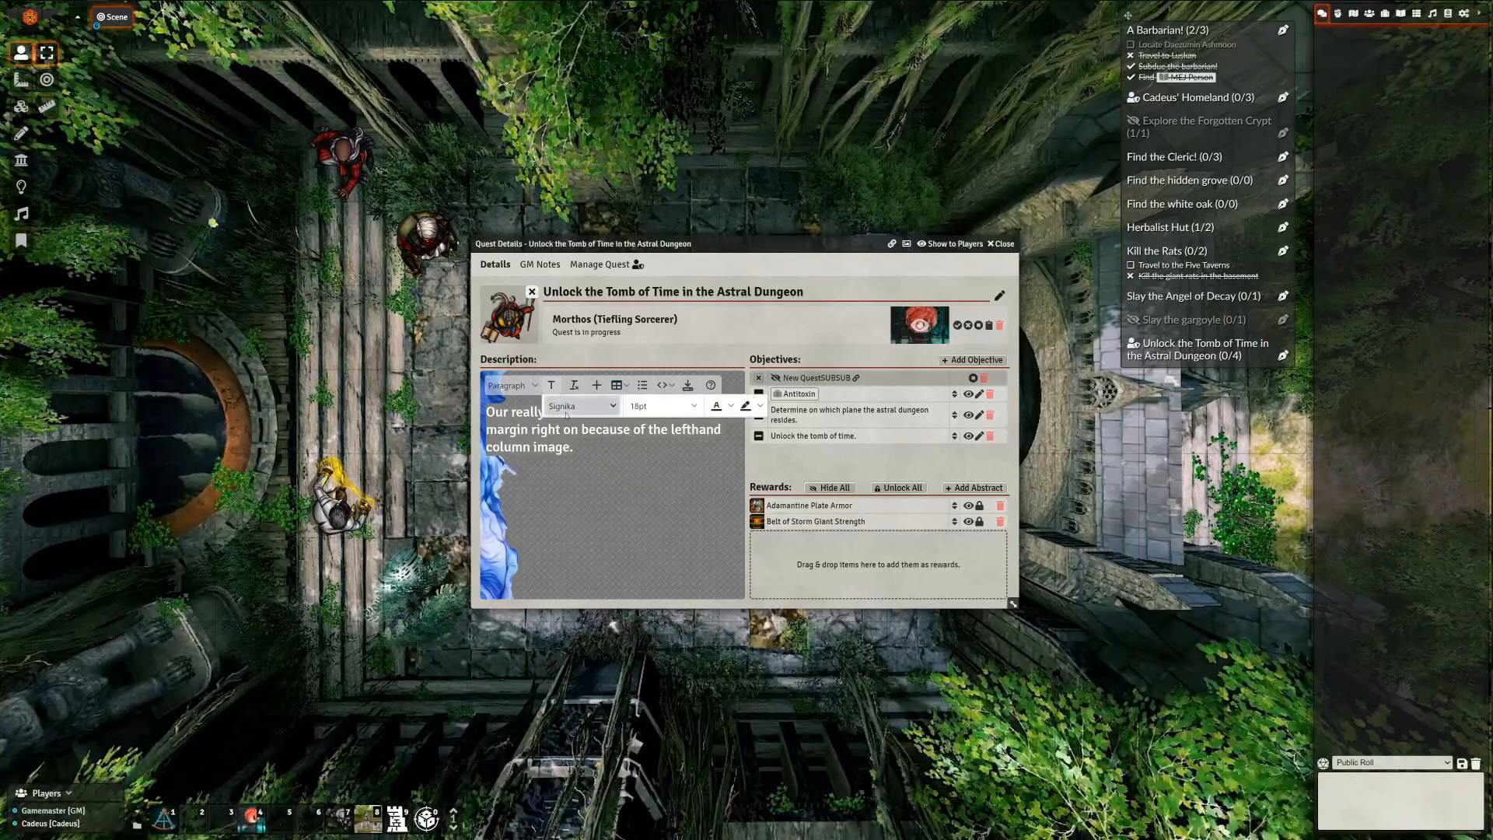
click(566, 405)
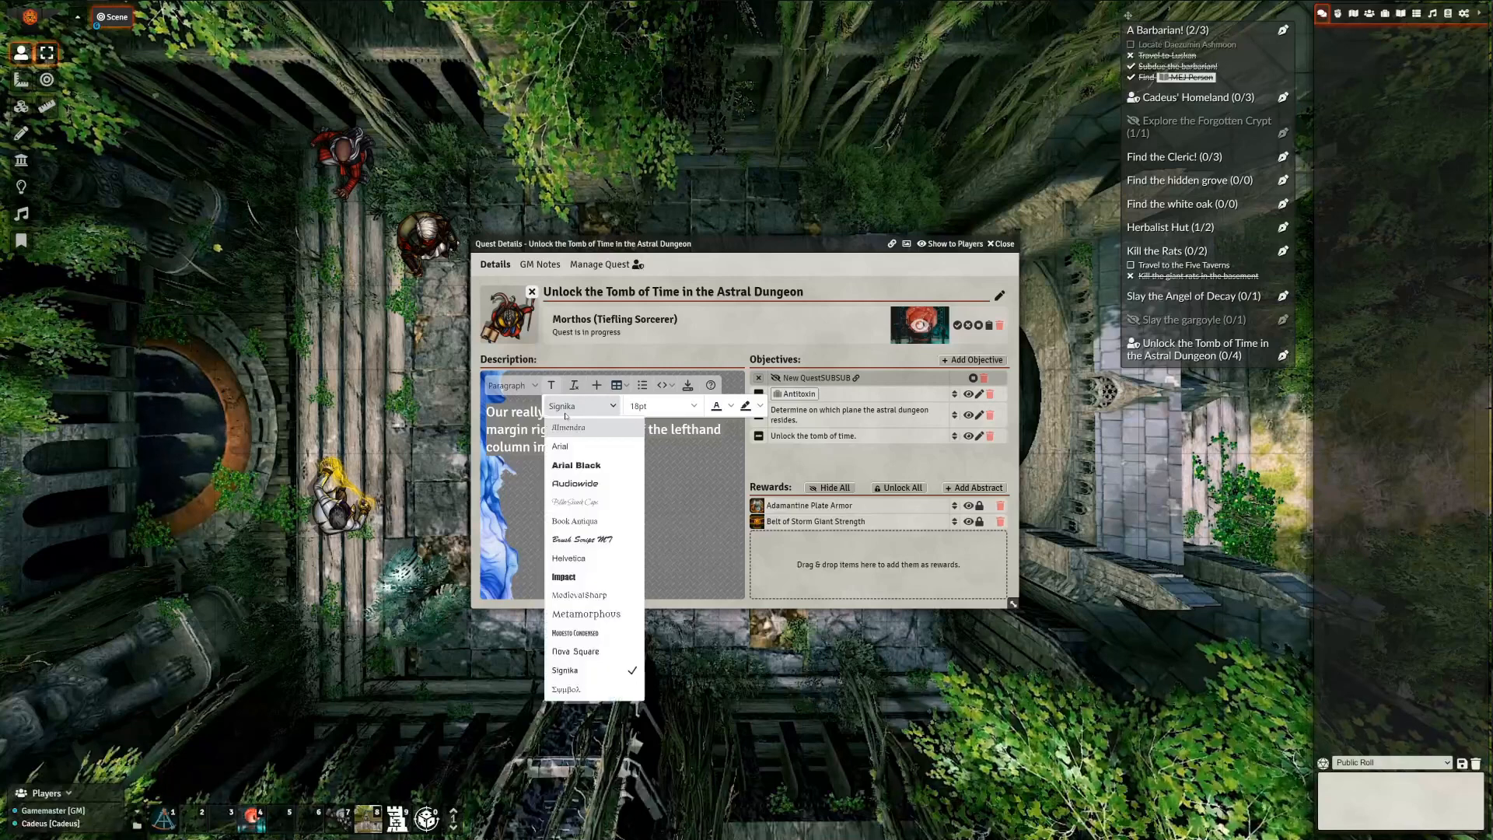
click(570, 653)
click(660, 406)
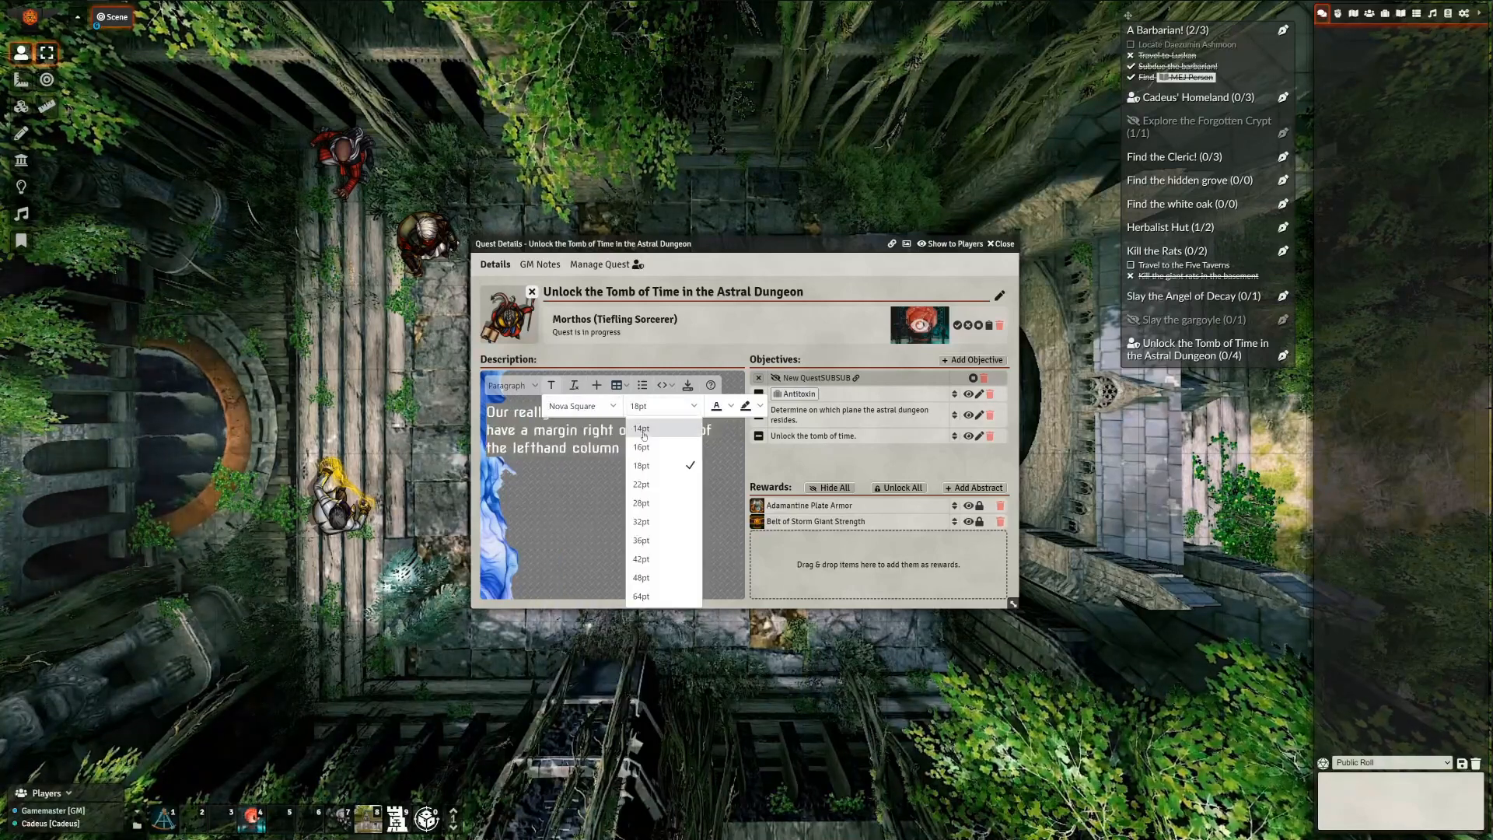
click(642, 484)
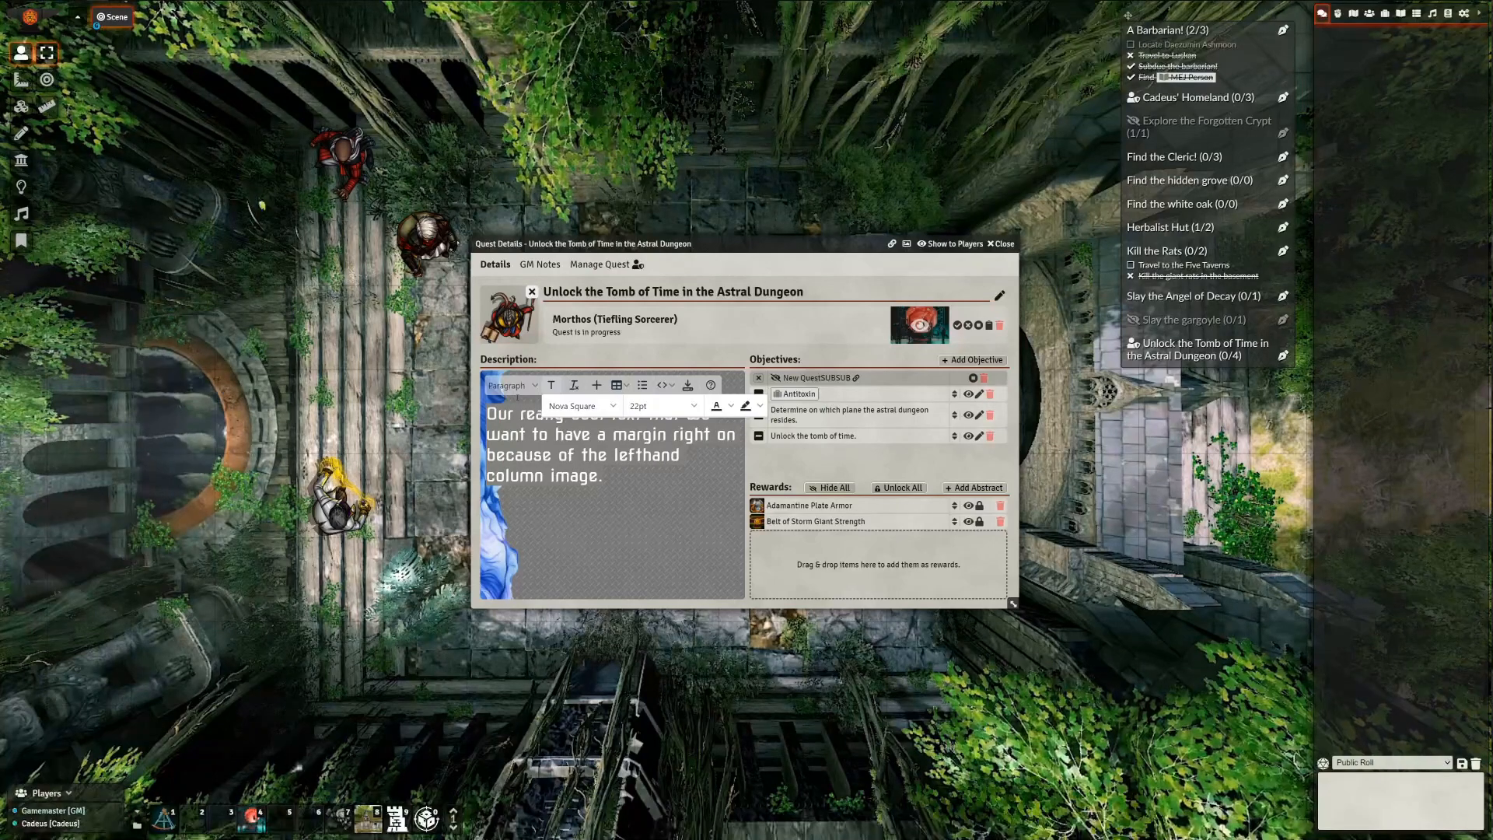
Try the ML 50px left margin style on the restyled description text and clear all its formatting
click(510, 384)
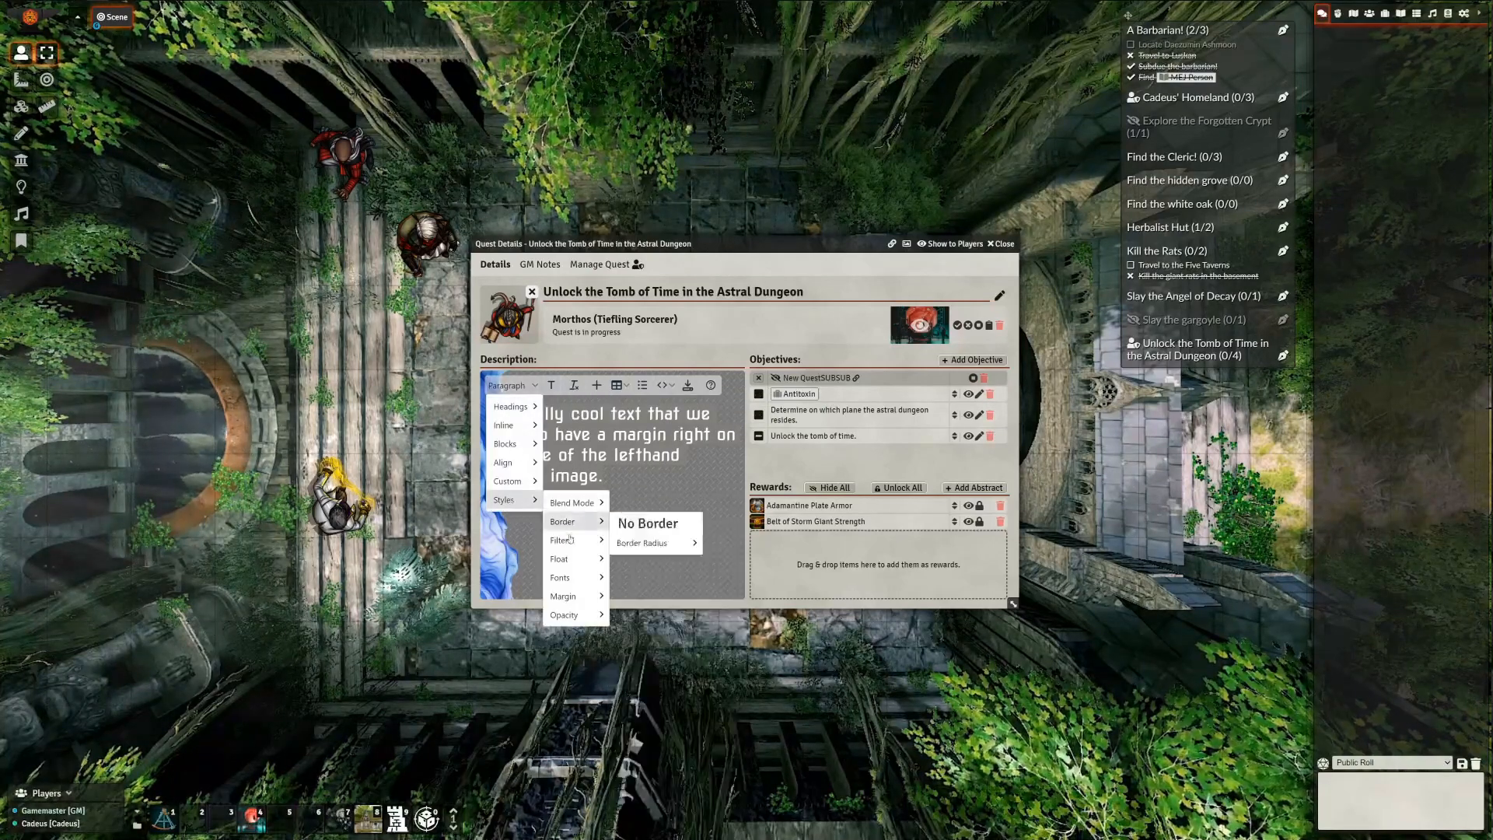
mouse_move(621, 620)
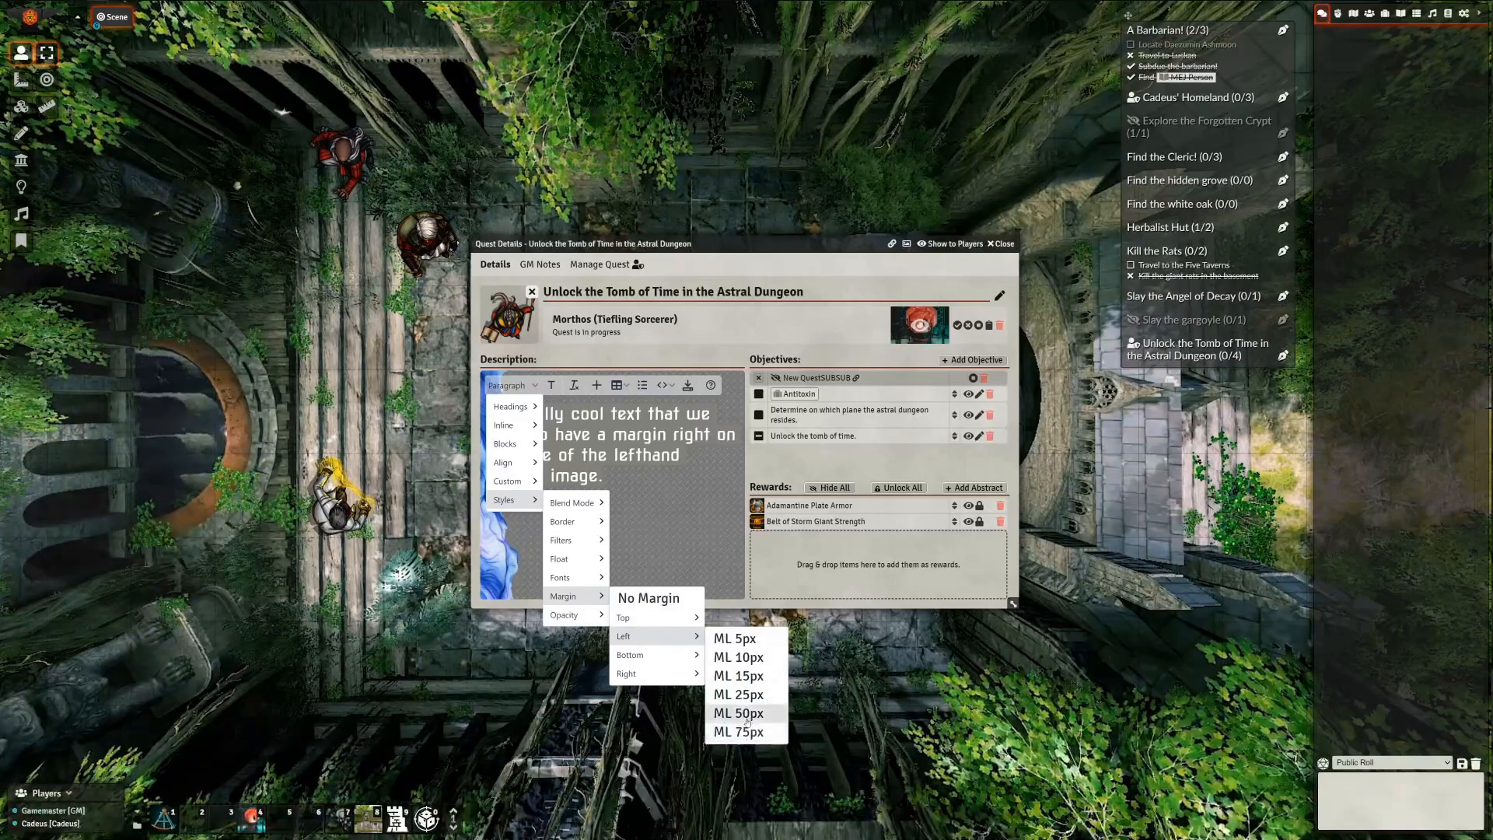
click(744, 715)
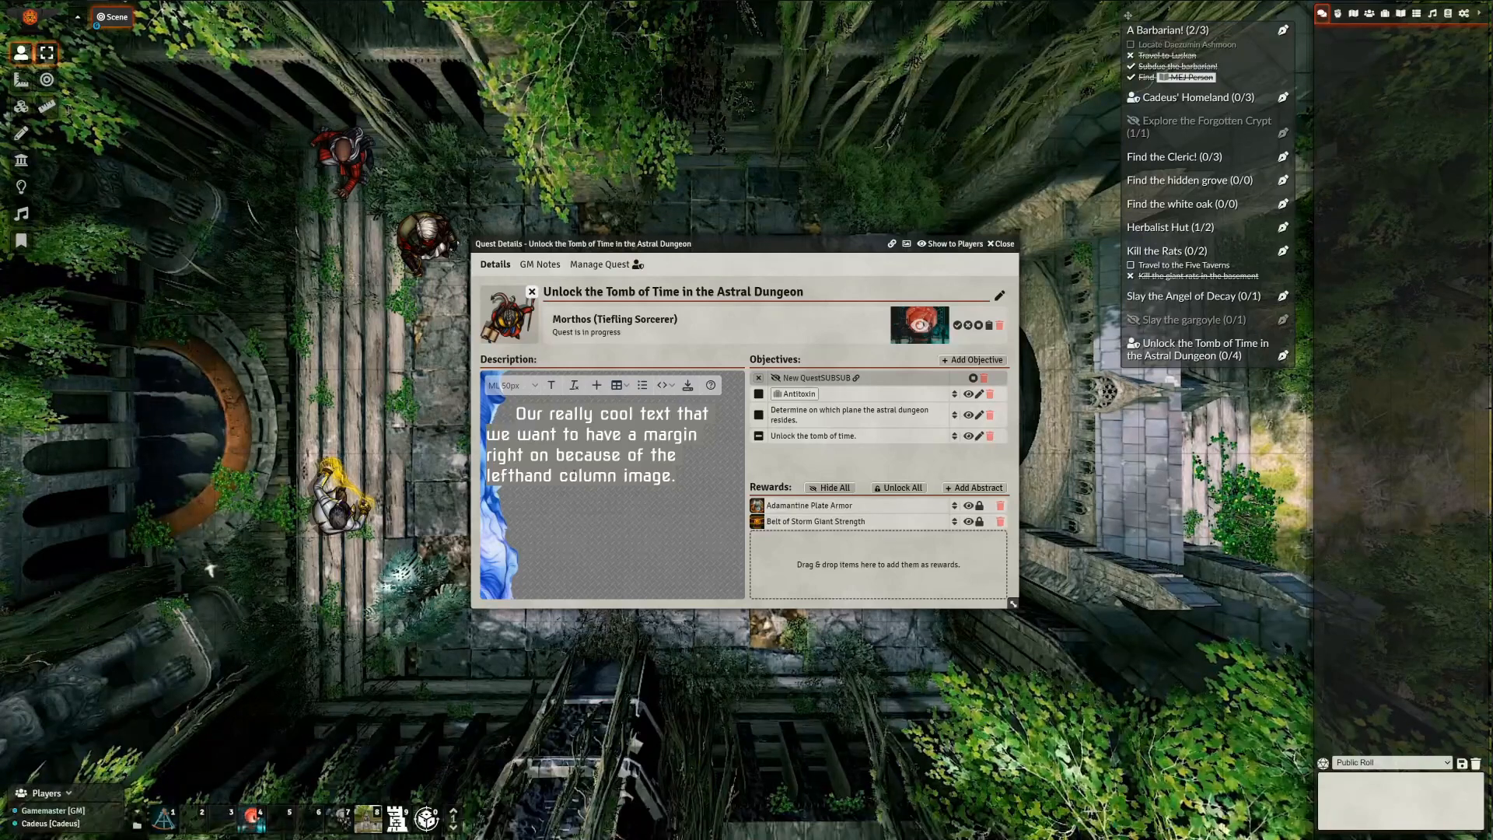
click(575, 386)
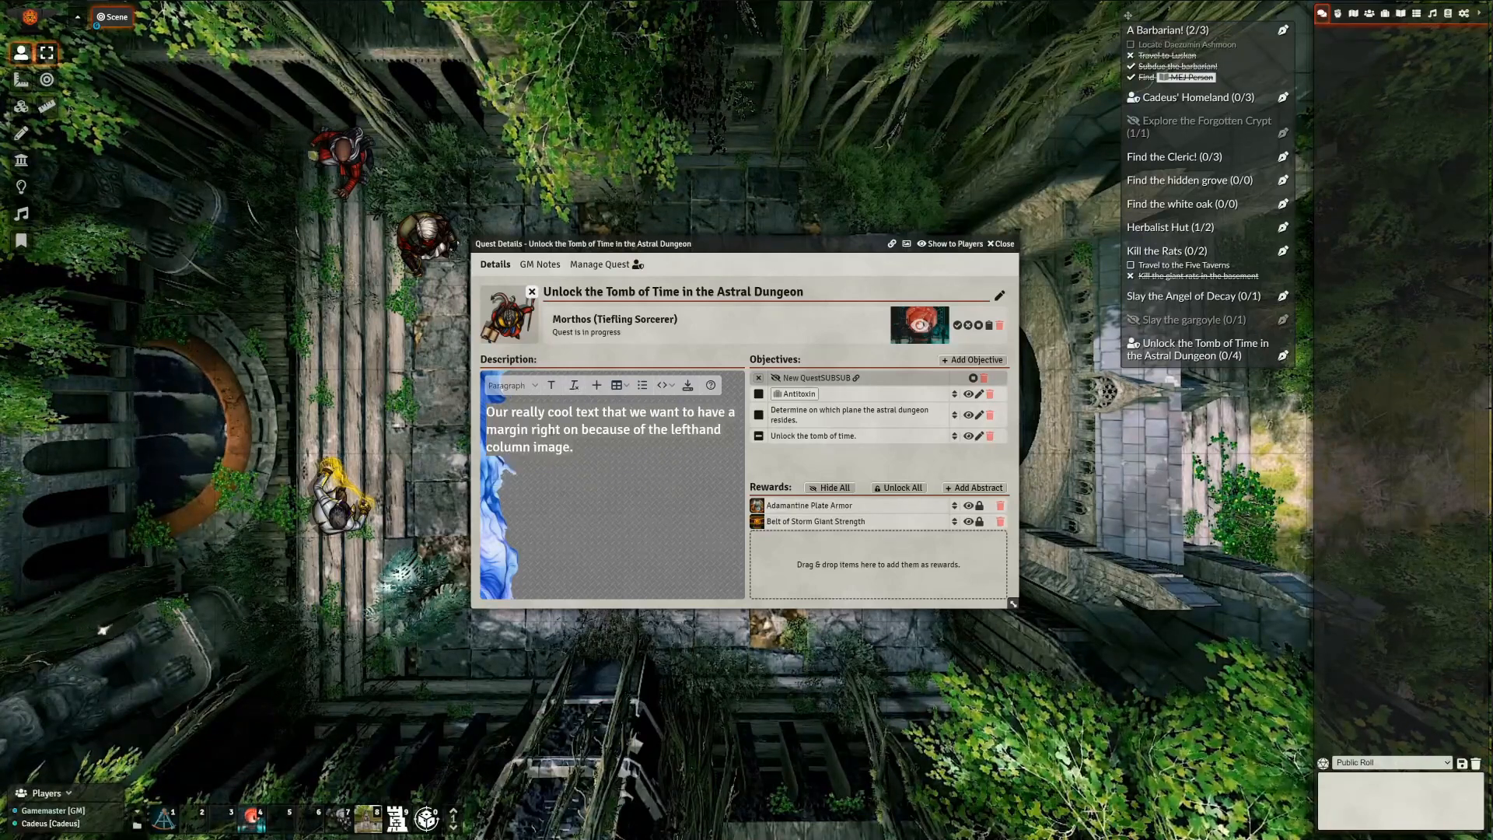
Apply the ML 75px left margin style to the unformatted description text
click(510, 386)
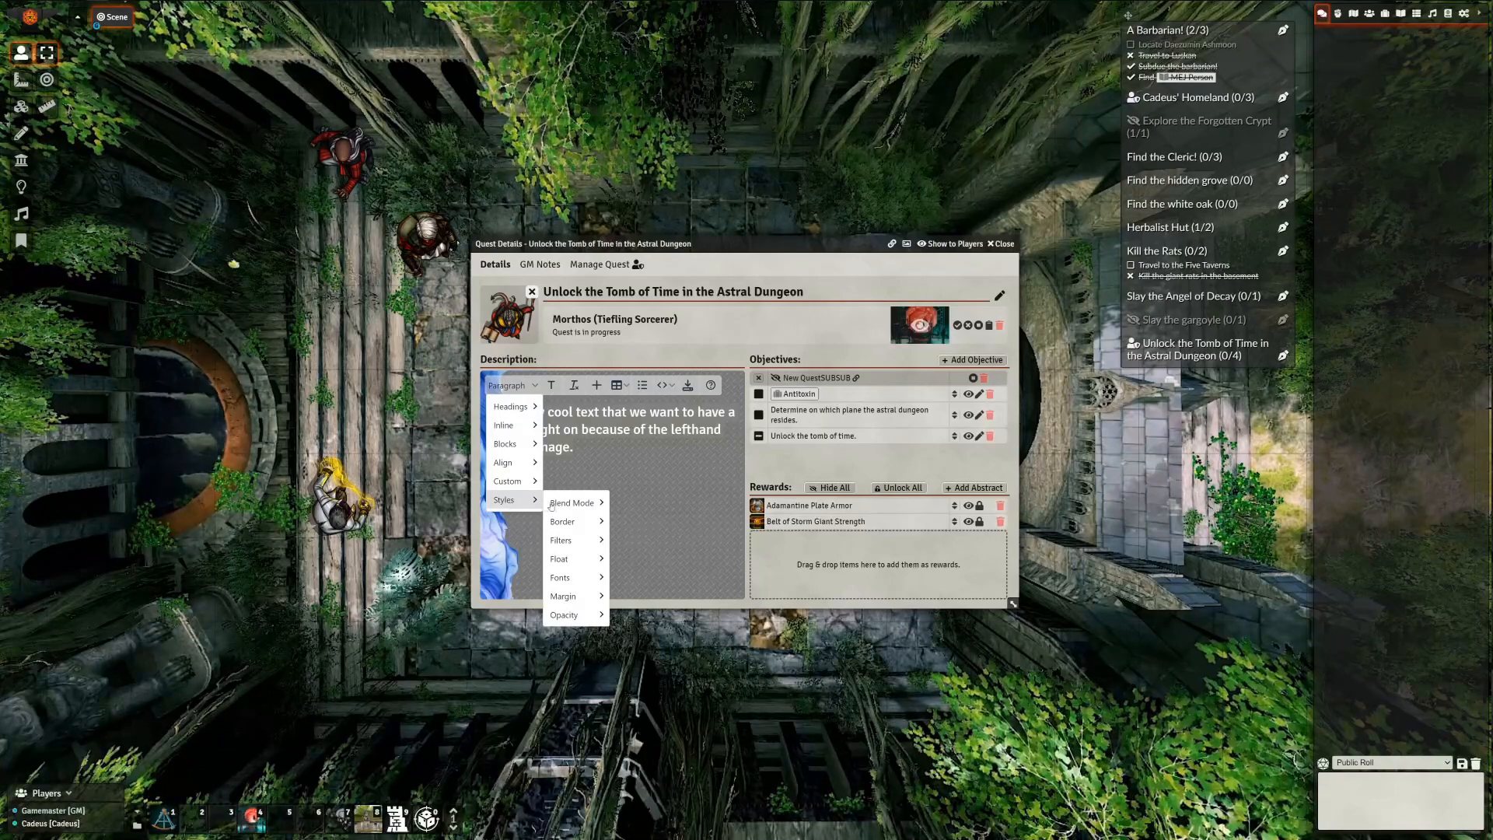
mouse_move(565, 596)
mouse_move(628, 636)
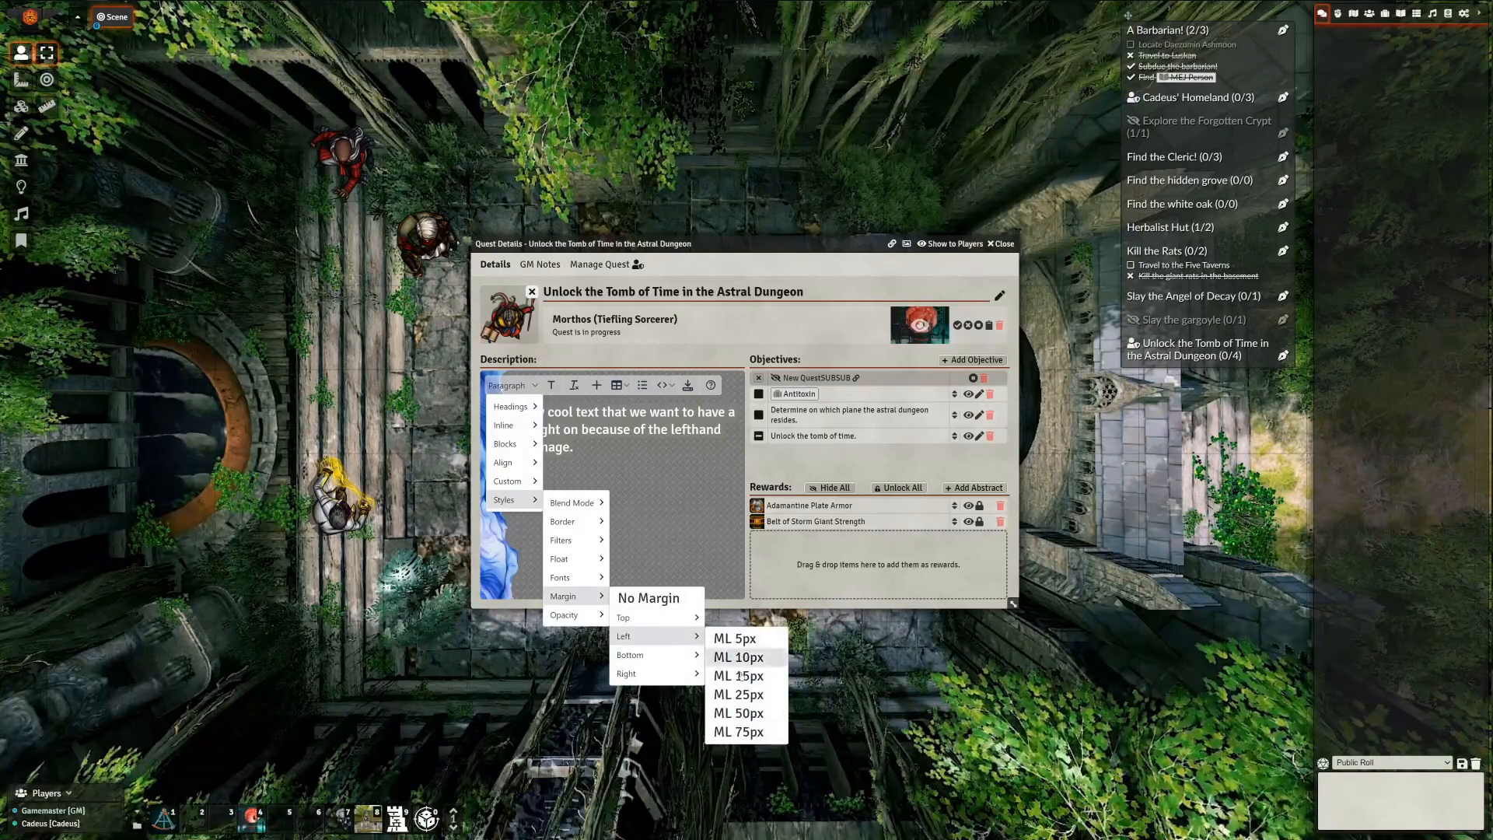
click(737, 690)
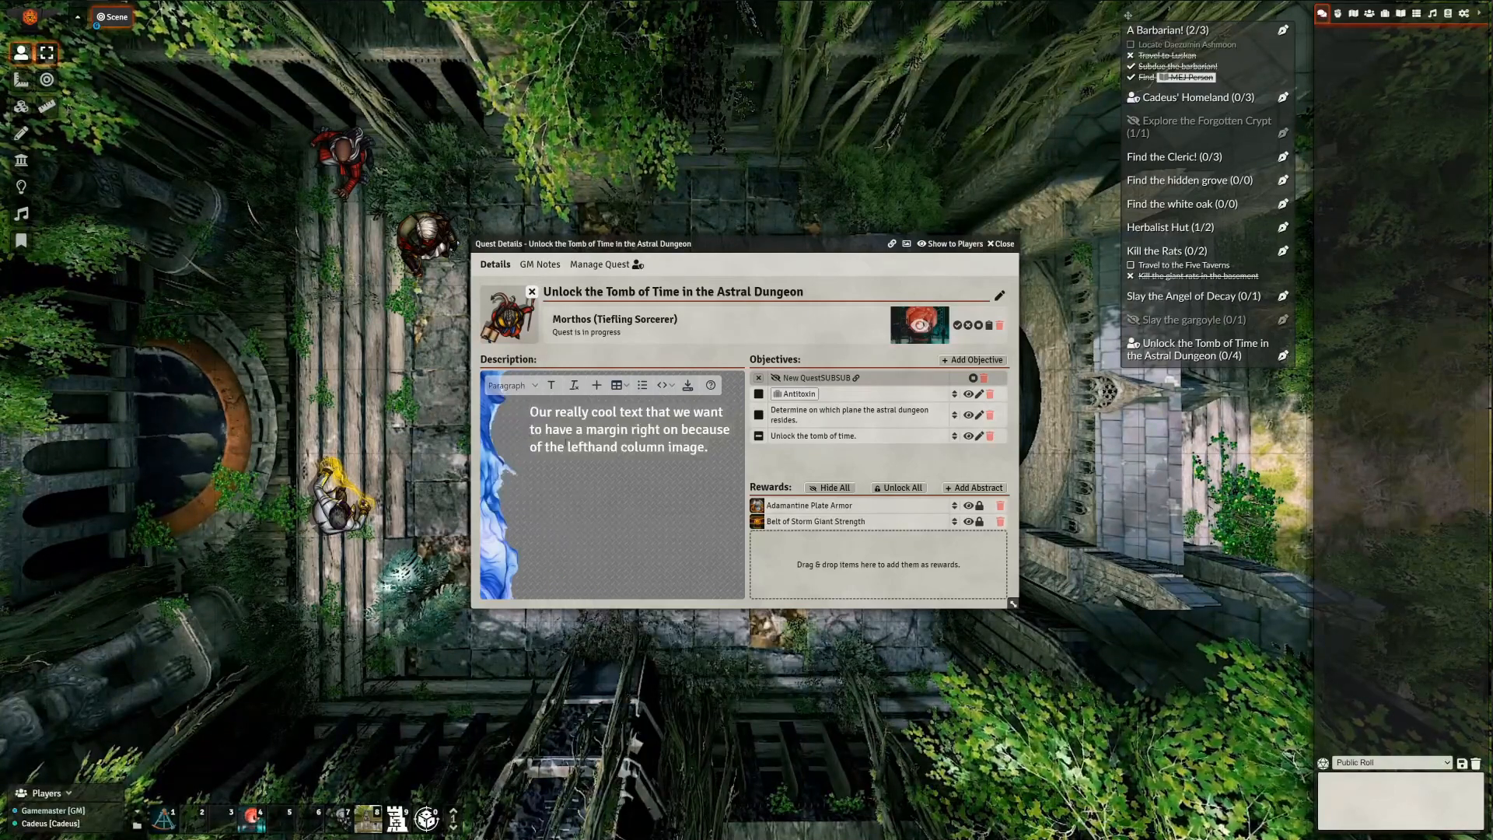
Change the indented description text to the Nova Square font at 22pt
click(547, 388)
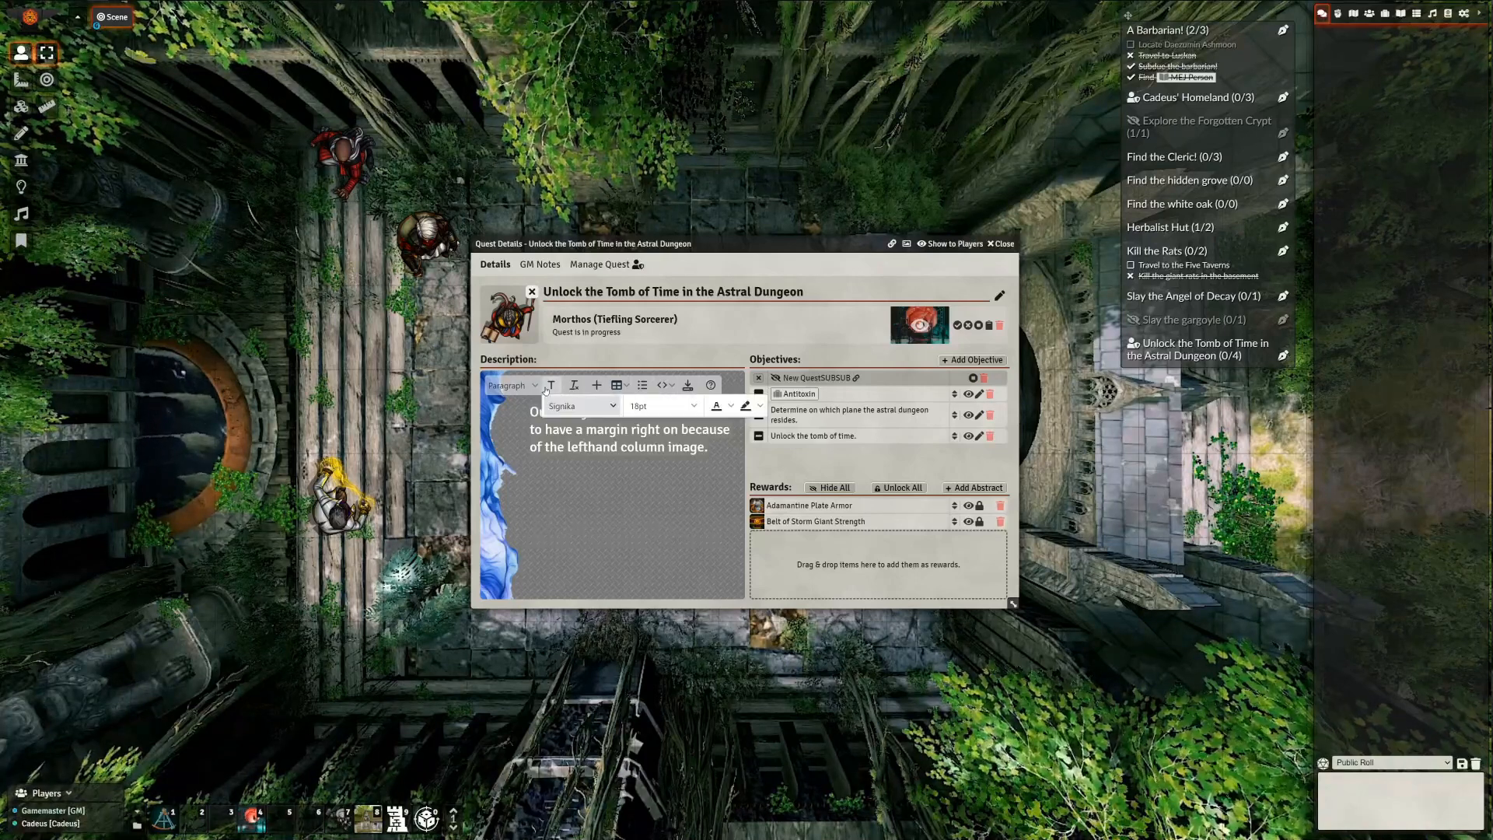
click(584, 408)
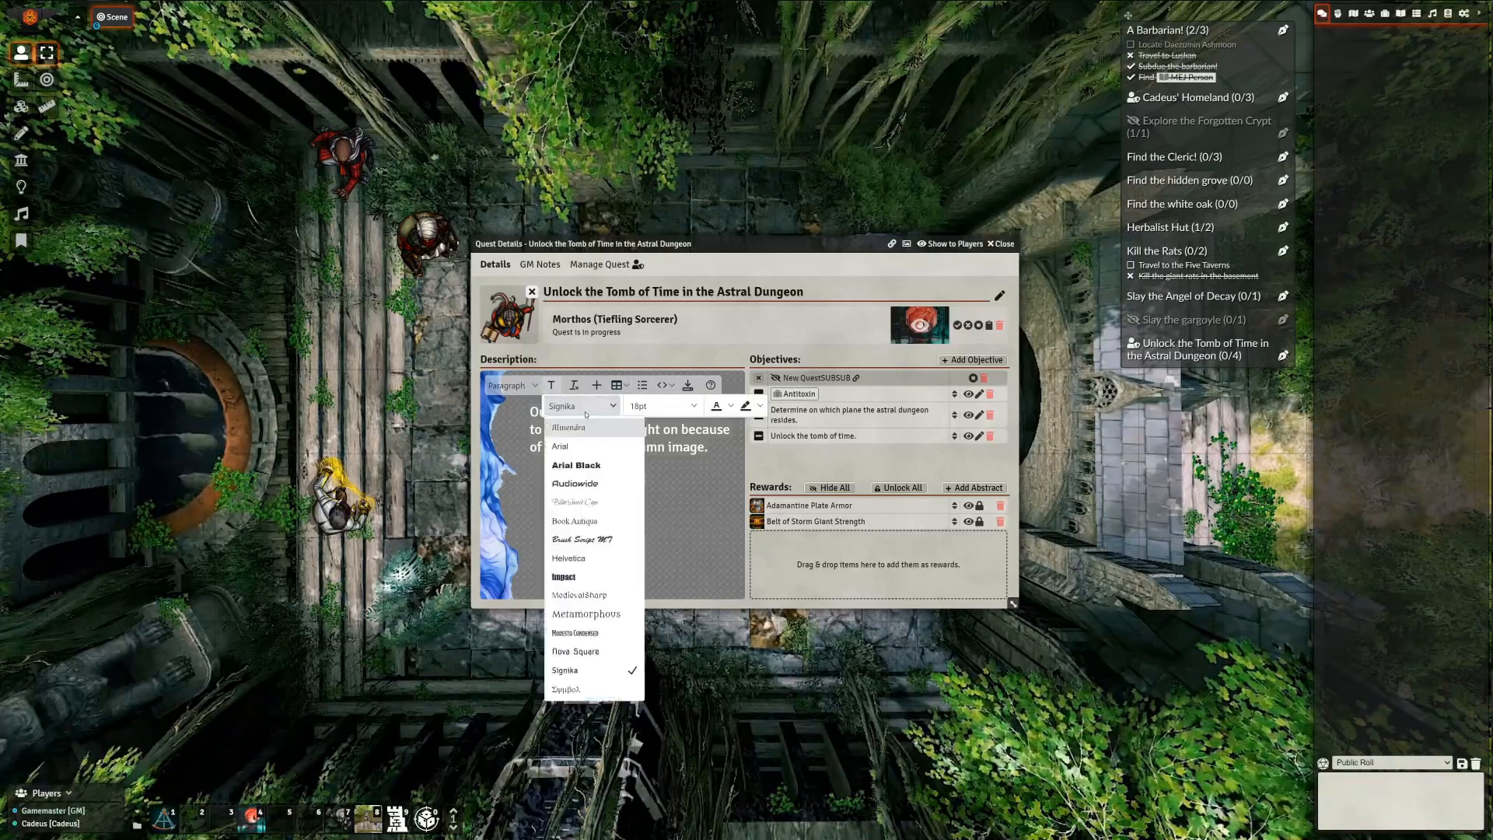
click(591, 653)
click(650, 409)
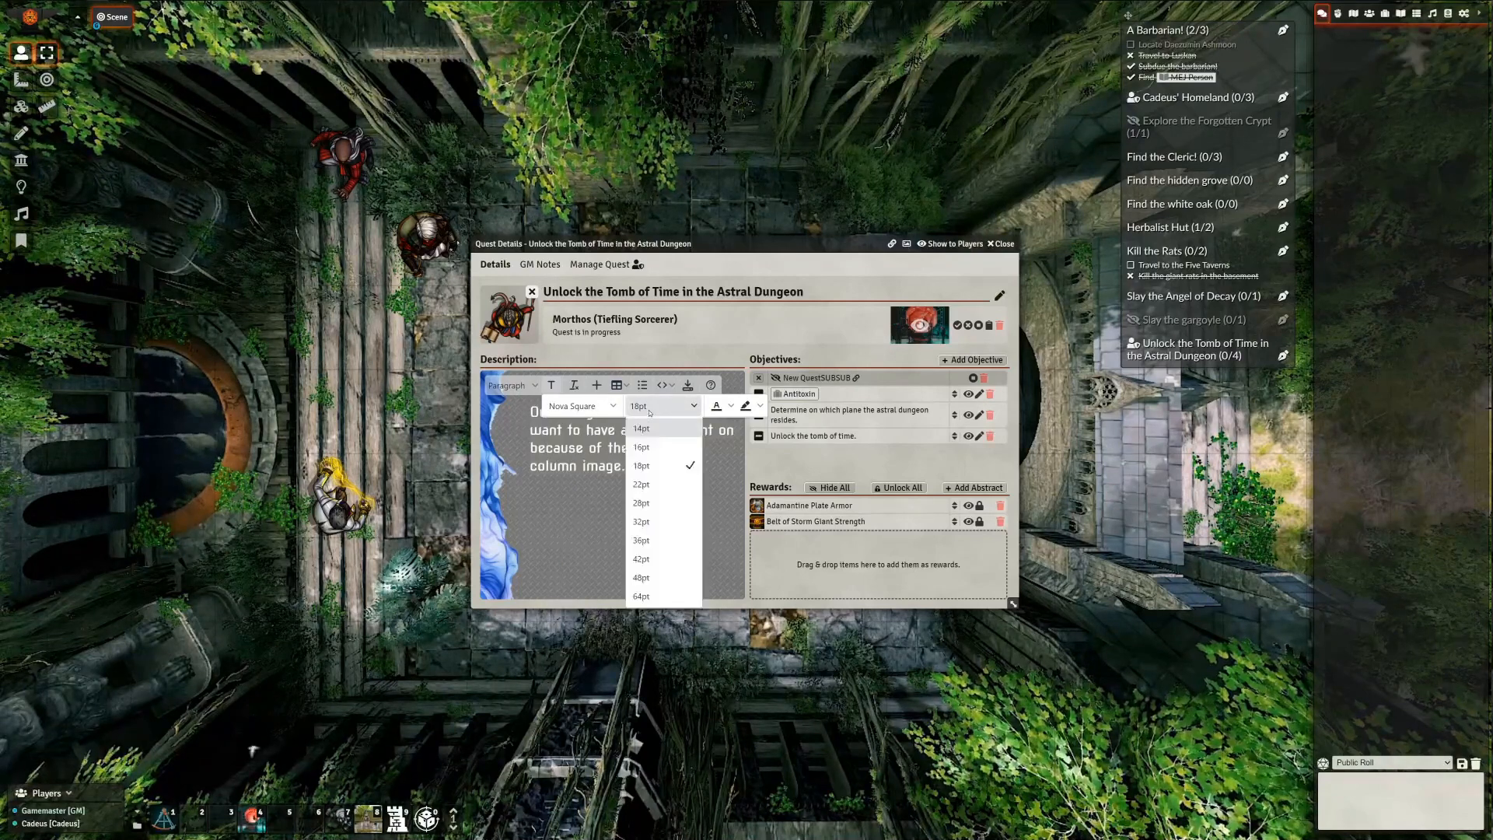
click(643, 485)
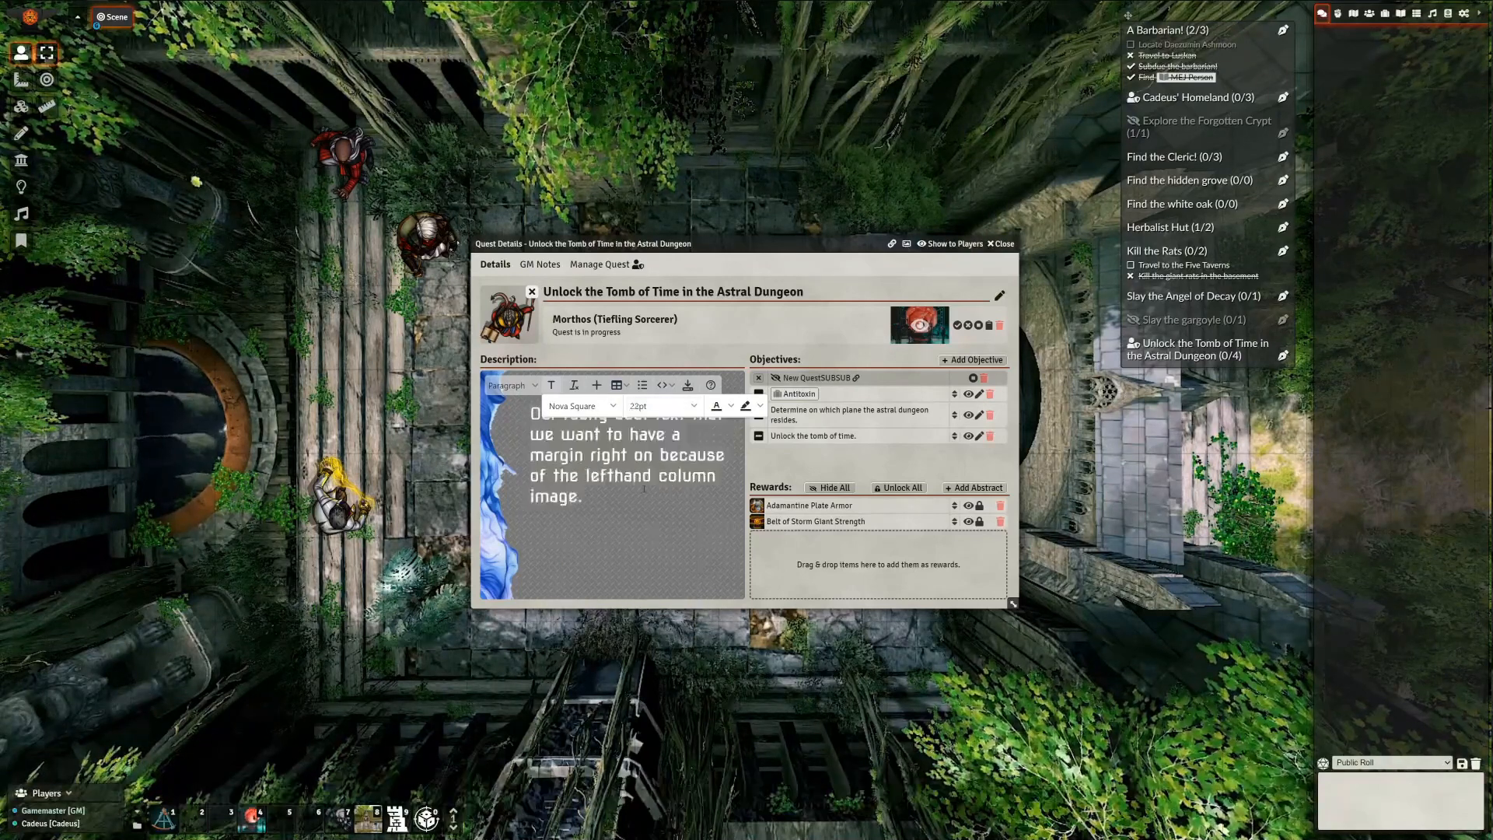
Apply the Neon Red font style to the description text
click(512, 385)
mouse_move(514, 500)
mouse_move(562, 577)
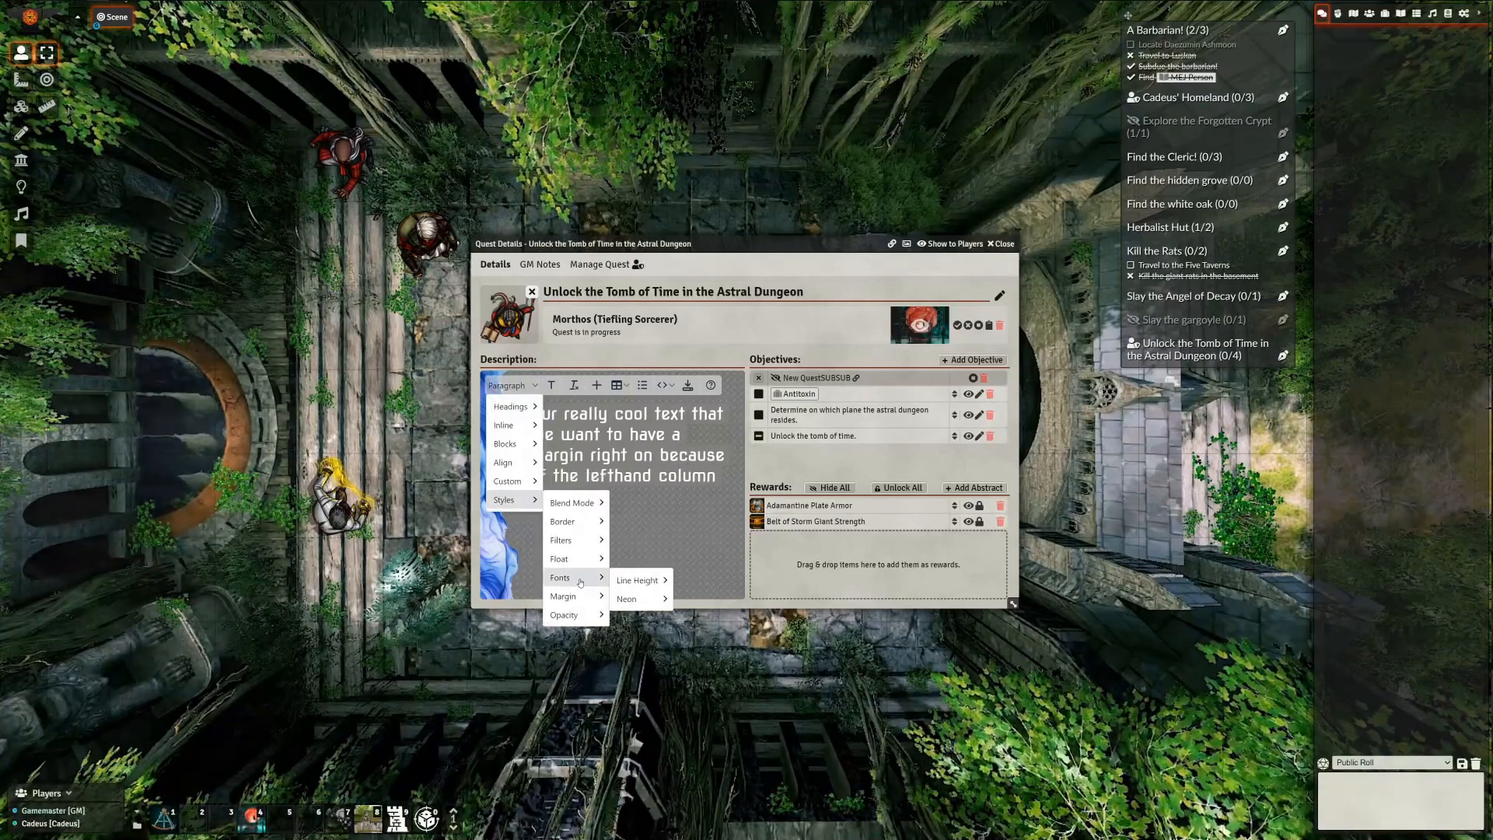
mouse_move(632, 599)
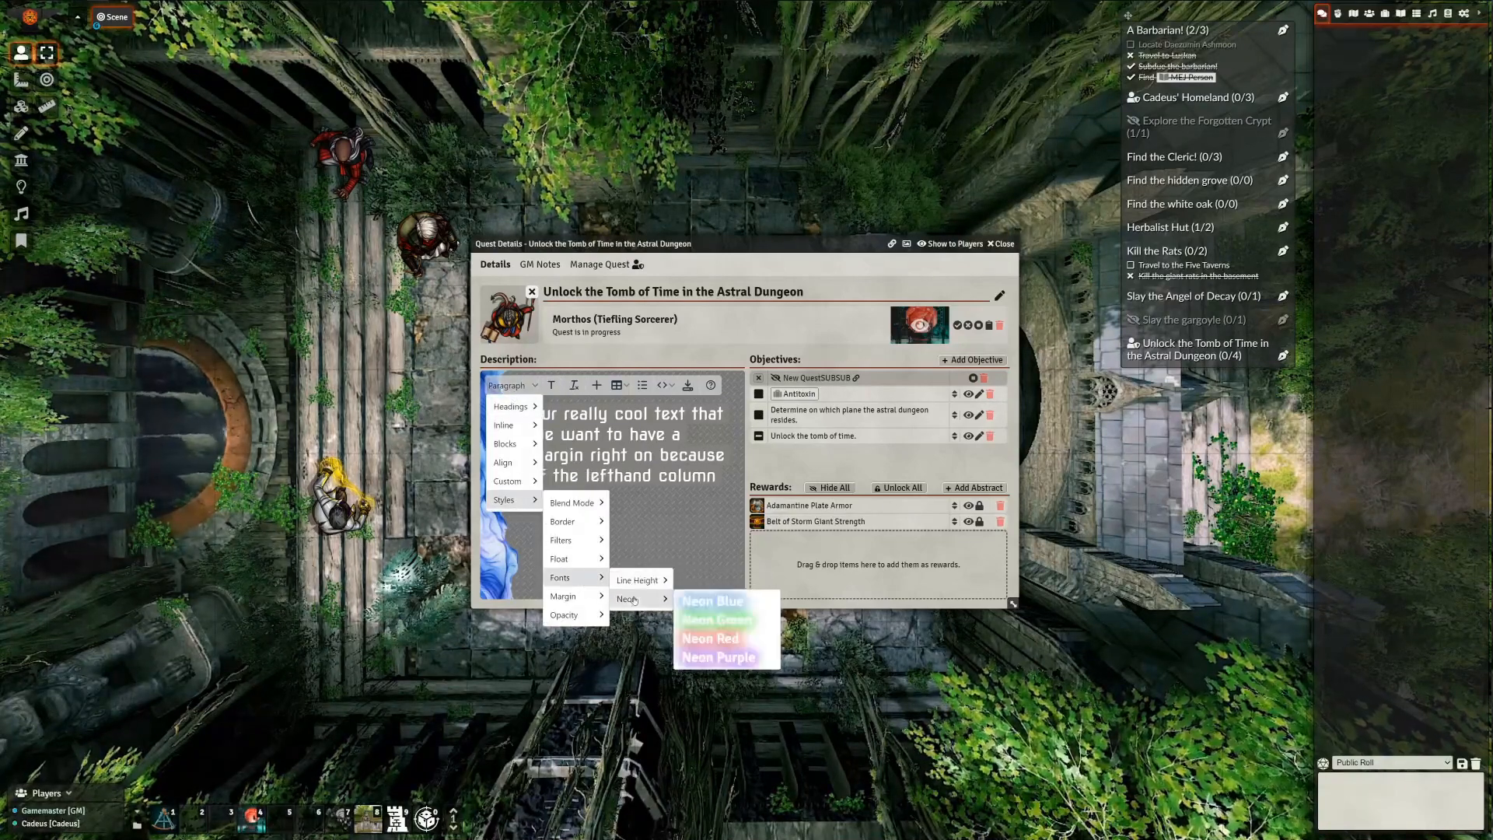
click(710, 639)
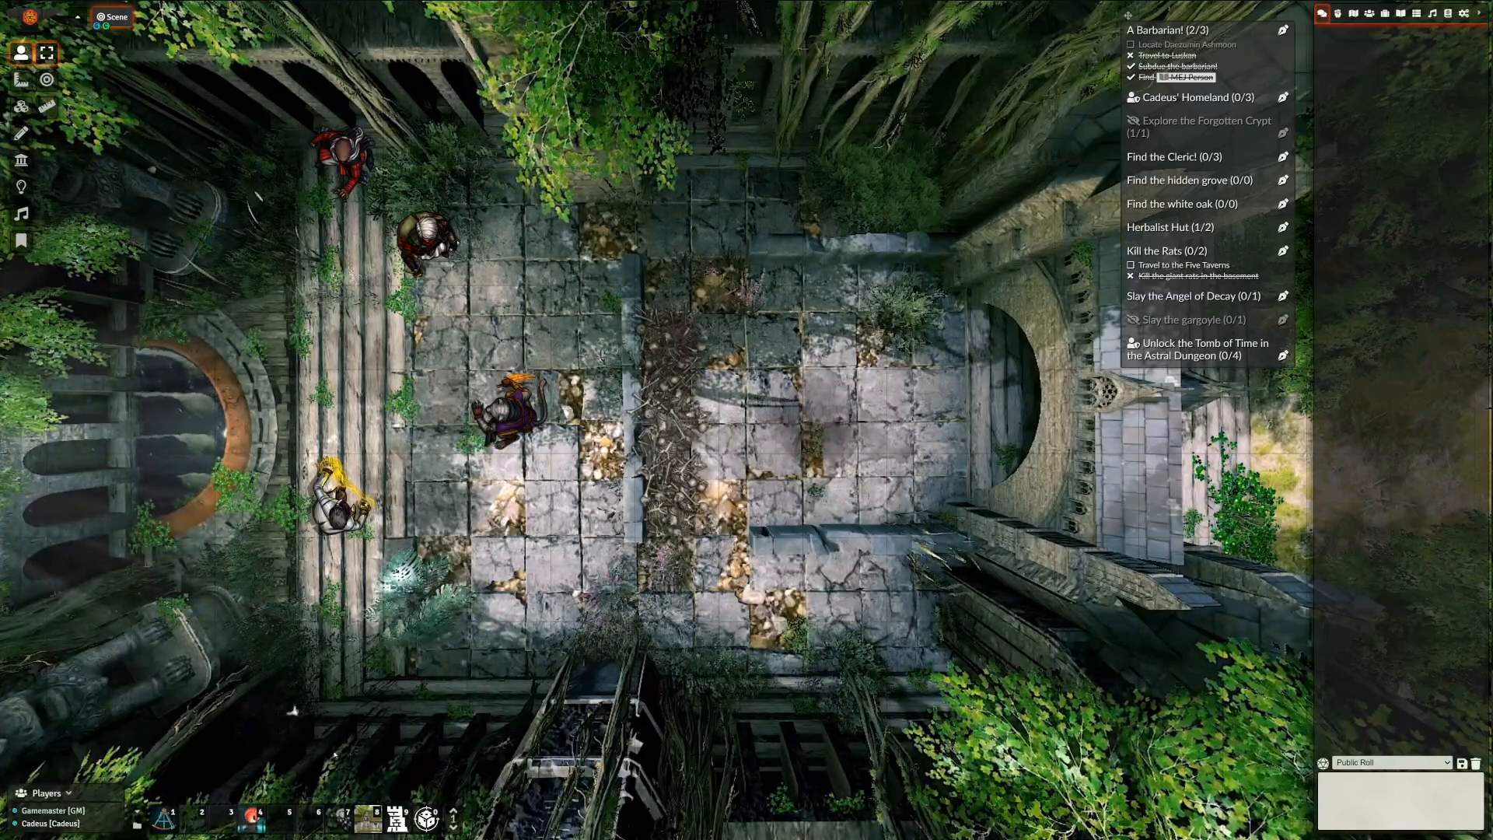
Open the Herbalist Hut quest details and resize the window to check how its description background adapts
click(366, 813)
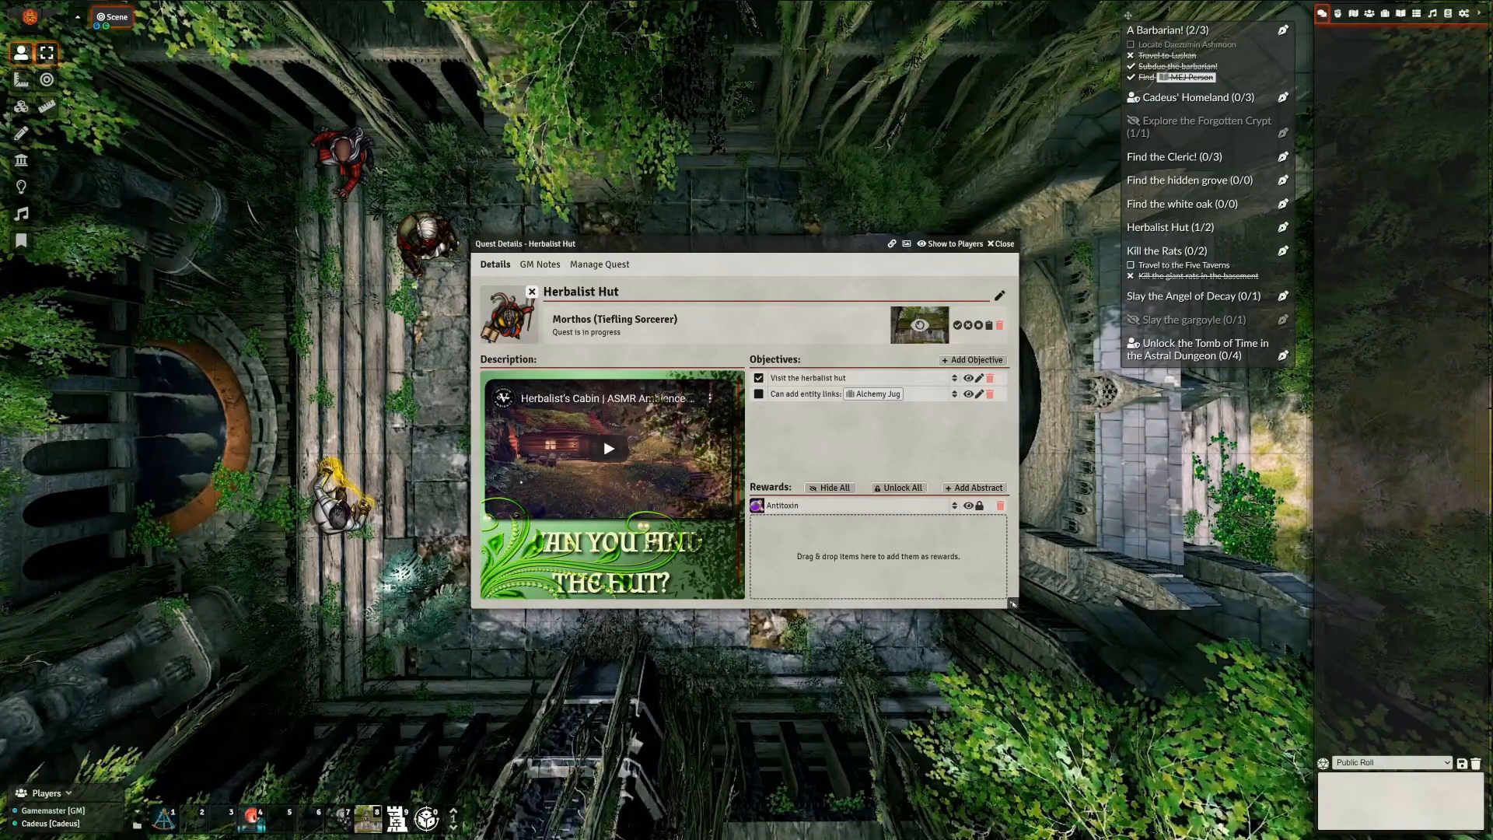
drag(1013, 603, 876, 612)
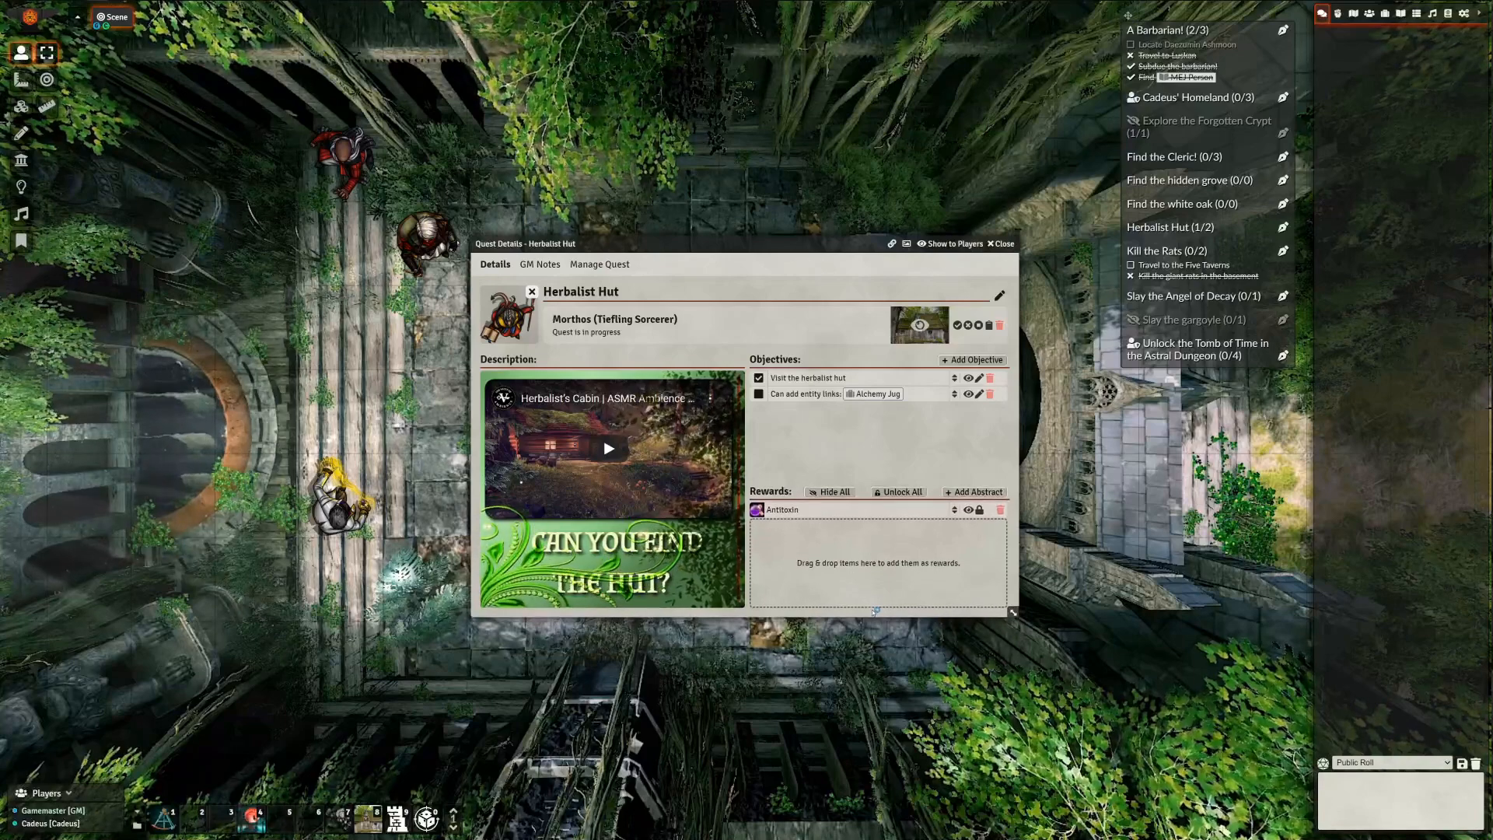
Examine the background CSS in the Herbalist Hut description's source code, close it without saving, and slightly enlarge the quest window
click(736, 381)
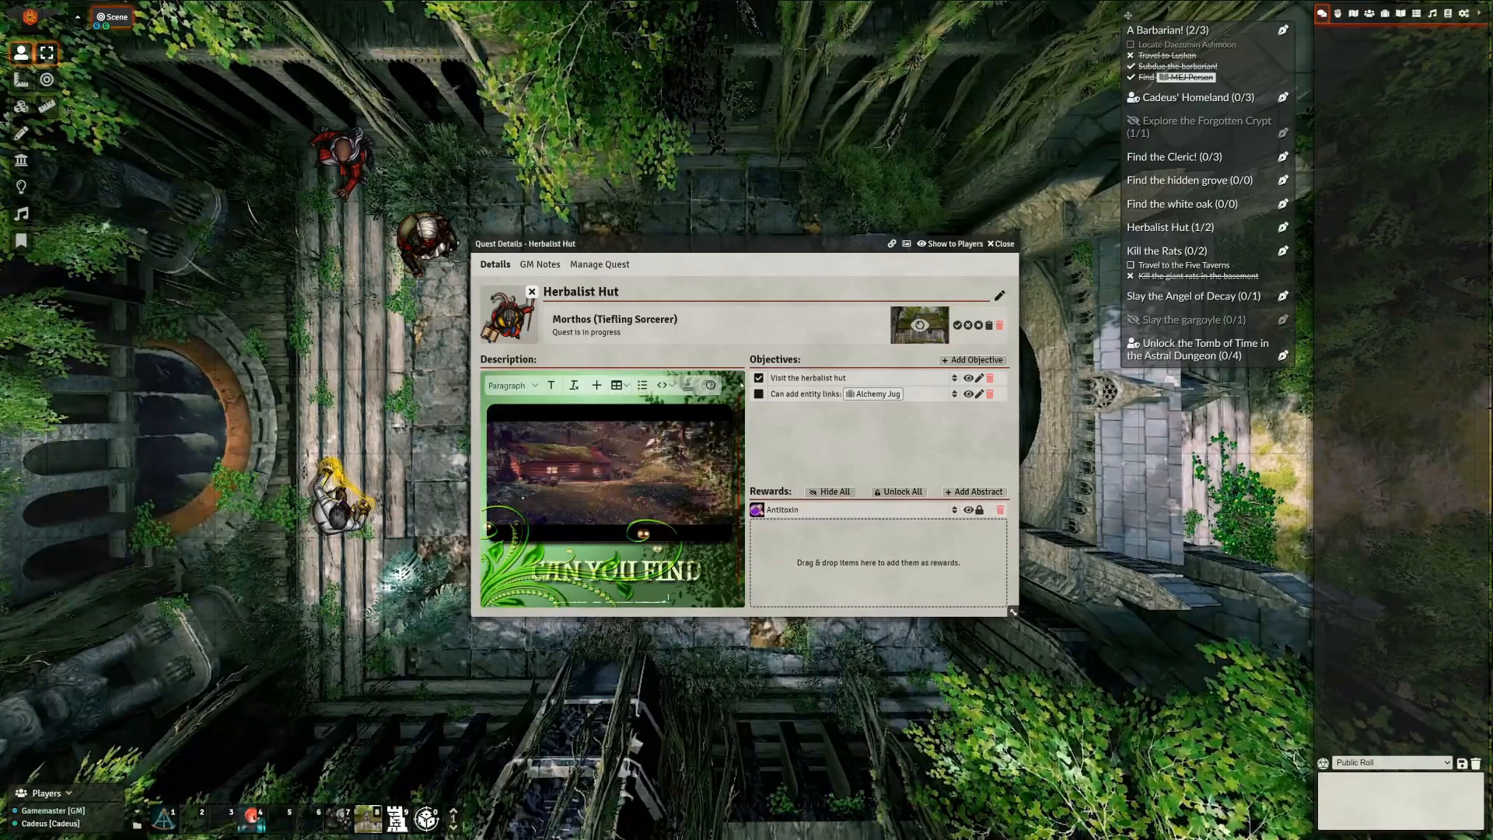
click(665, 385)
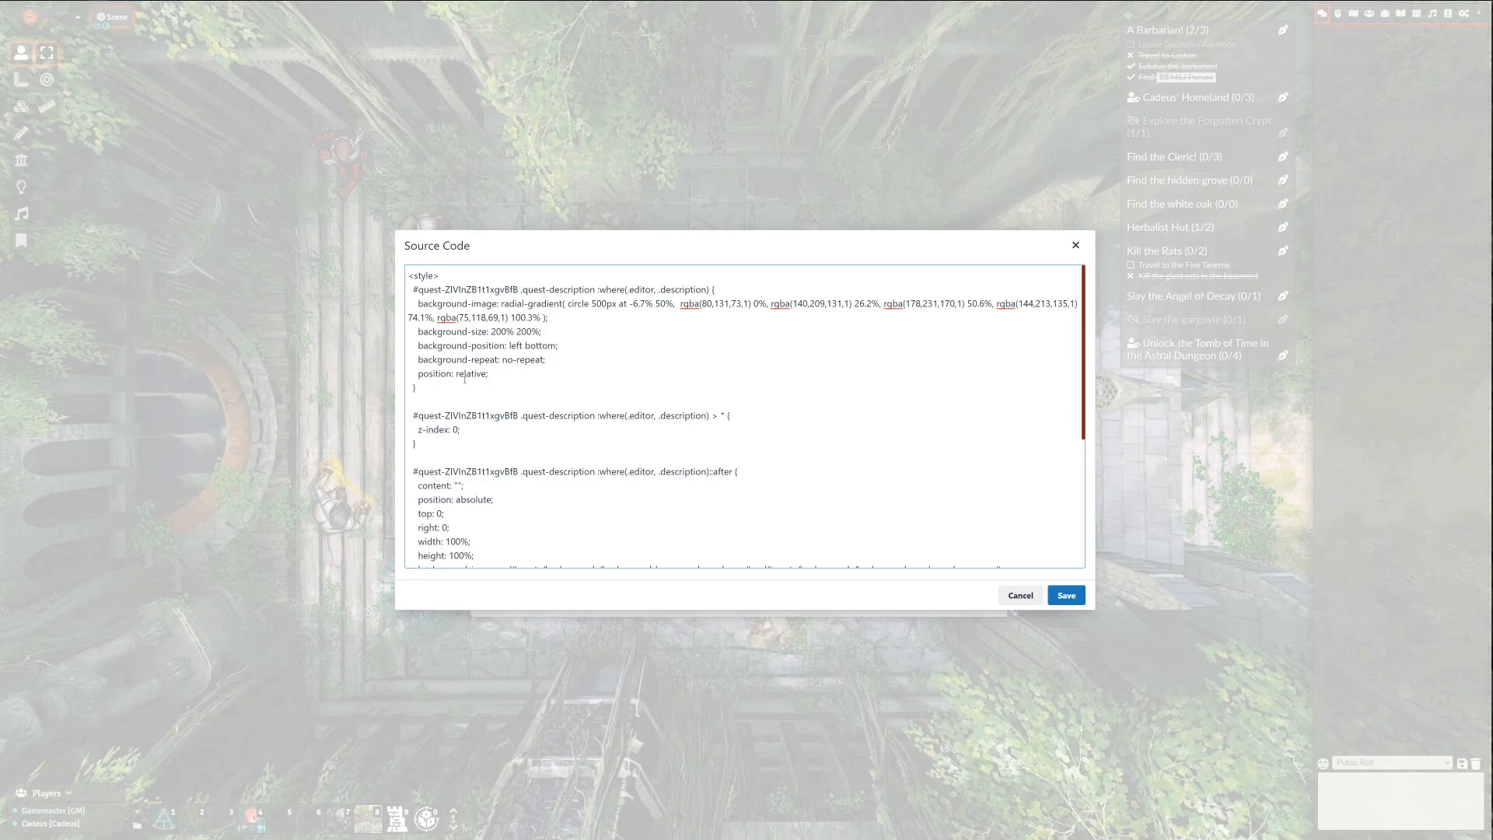
scroll(474, 354, down, 5)
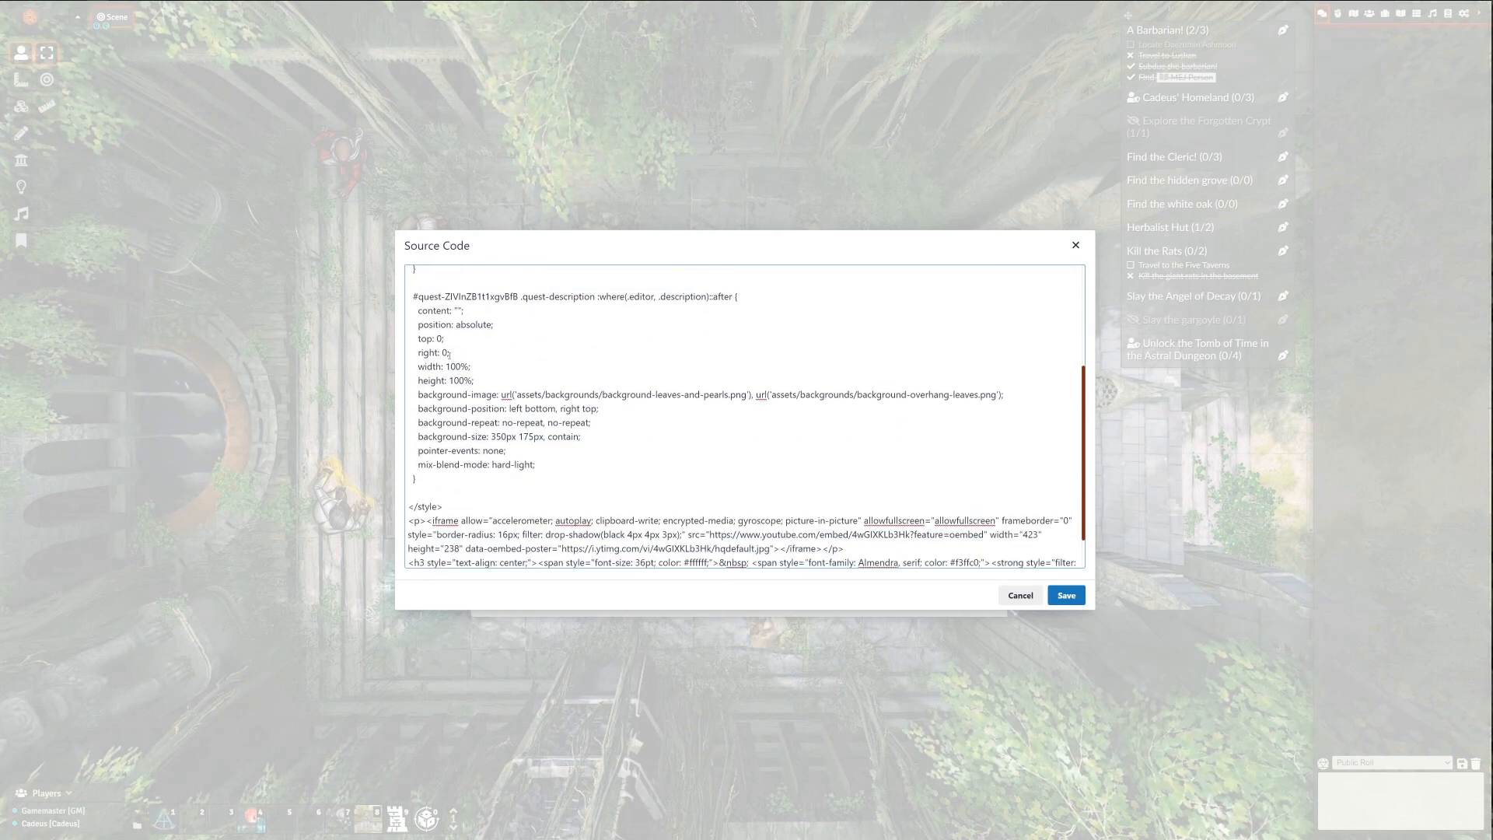
scroll(470, 411, up, 3)
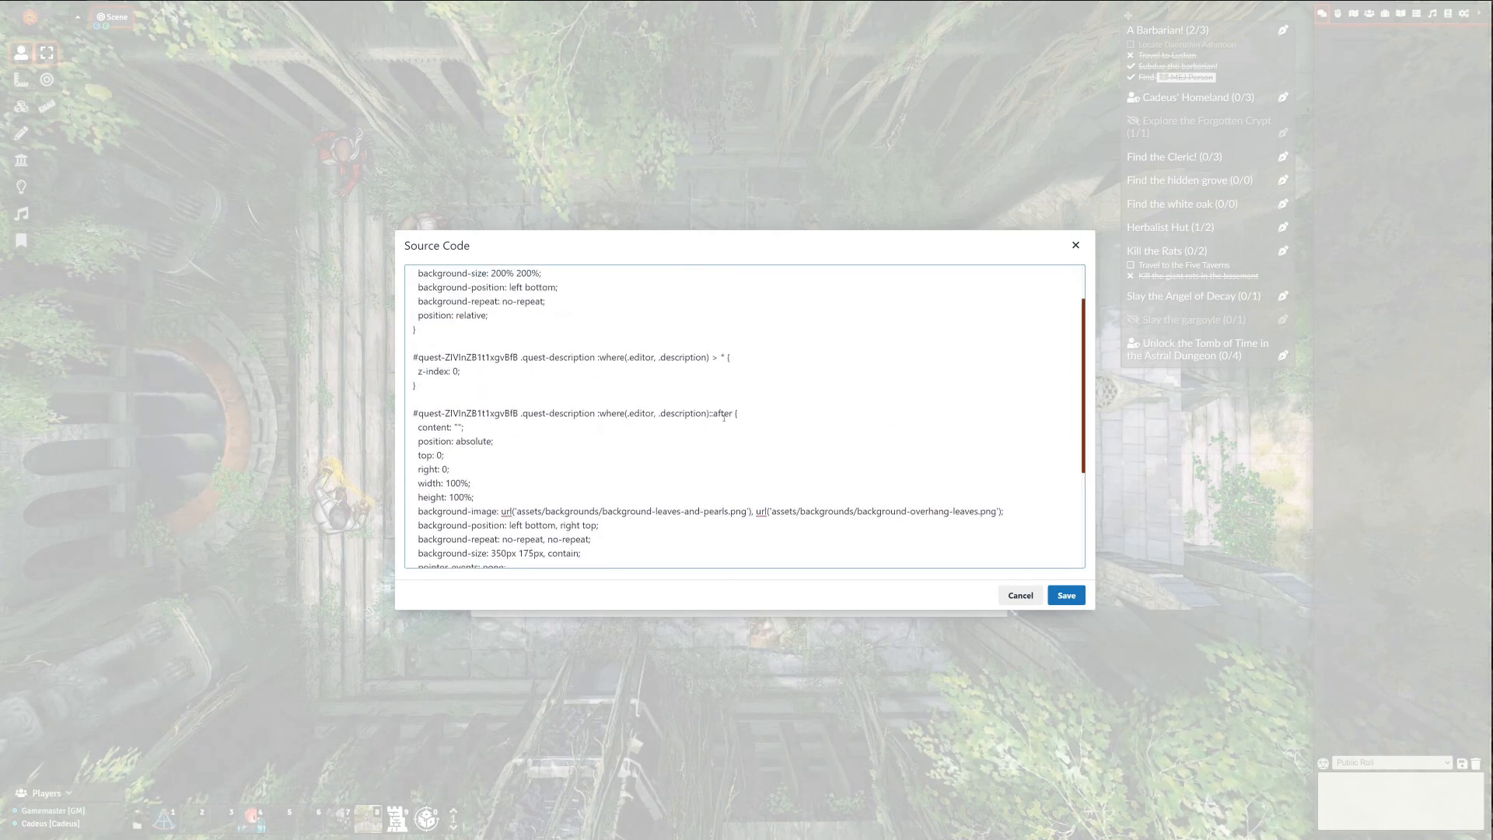
scroll(490, 442, down, 2)
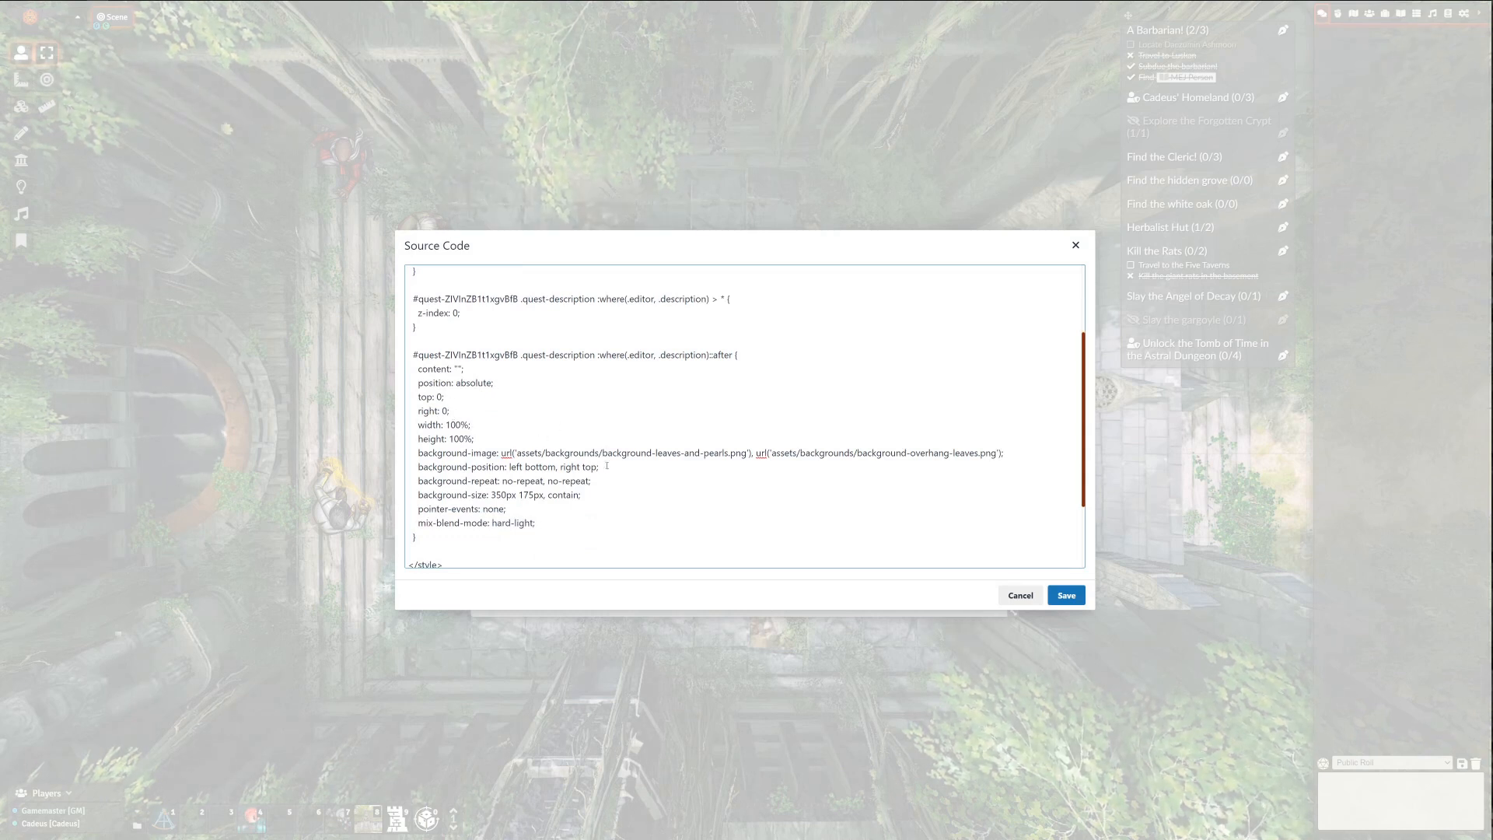
scroll(433, 429, up, 3)
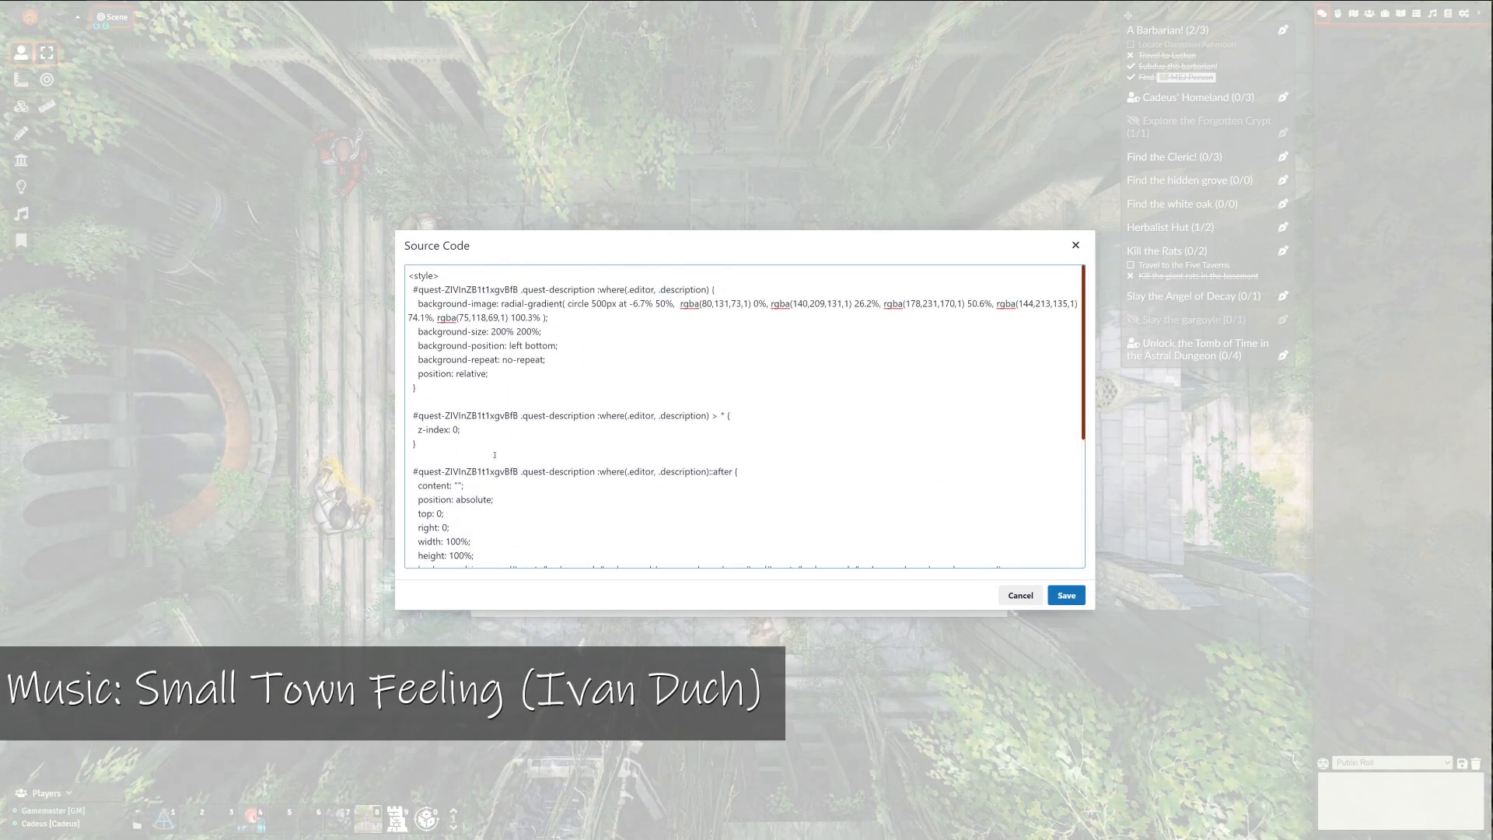
scroll(462, 321, down, 4)
scroll(497, 358, up, 5)
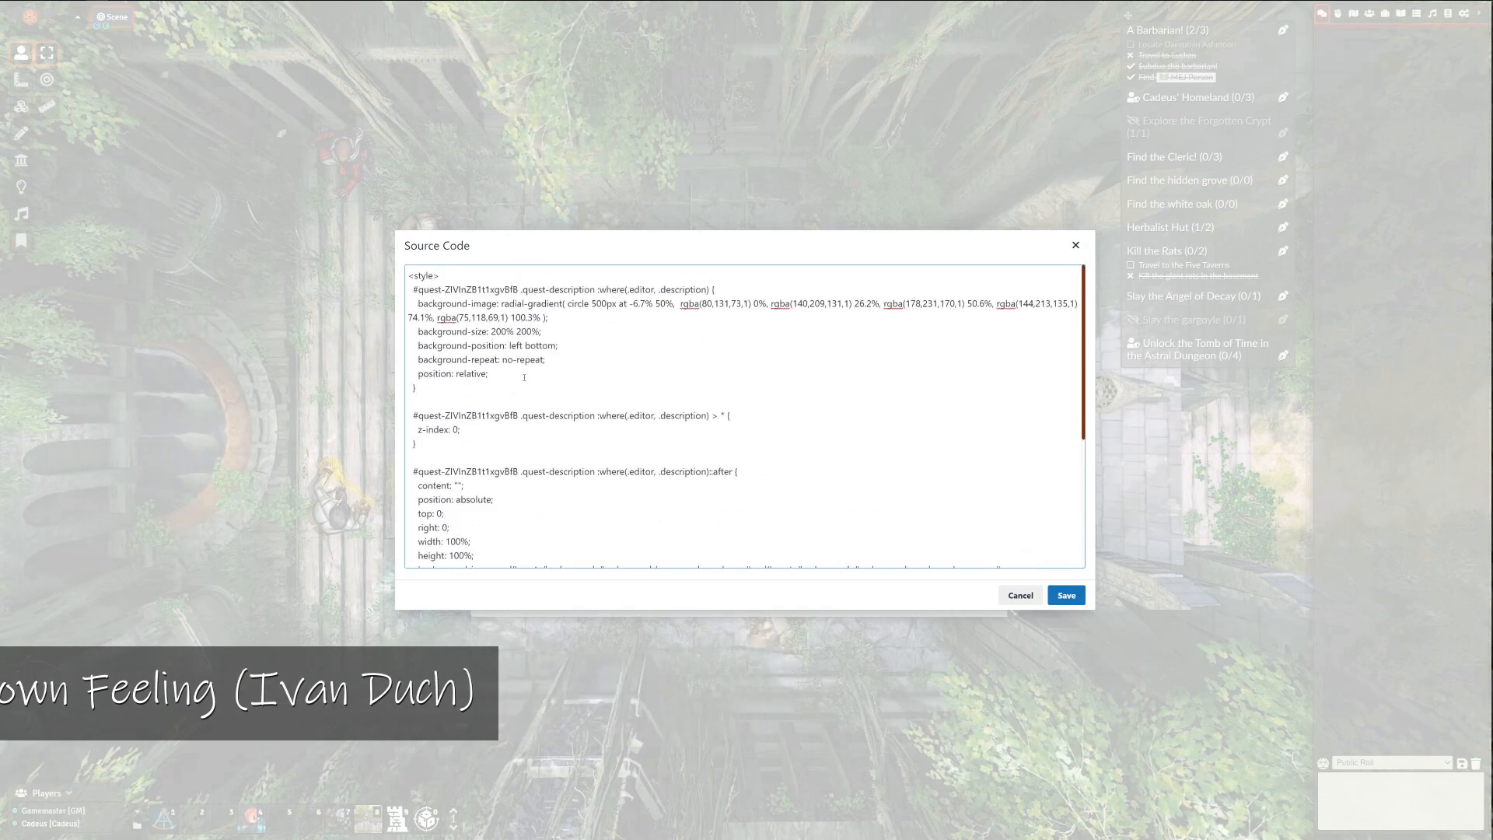
click(1020, 595)
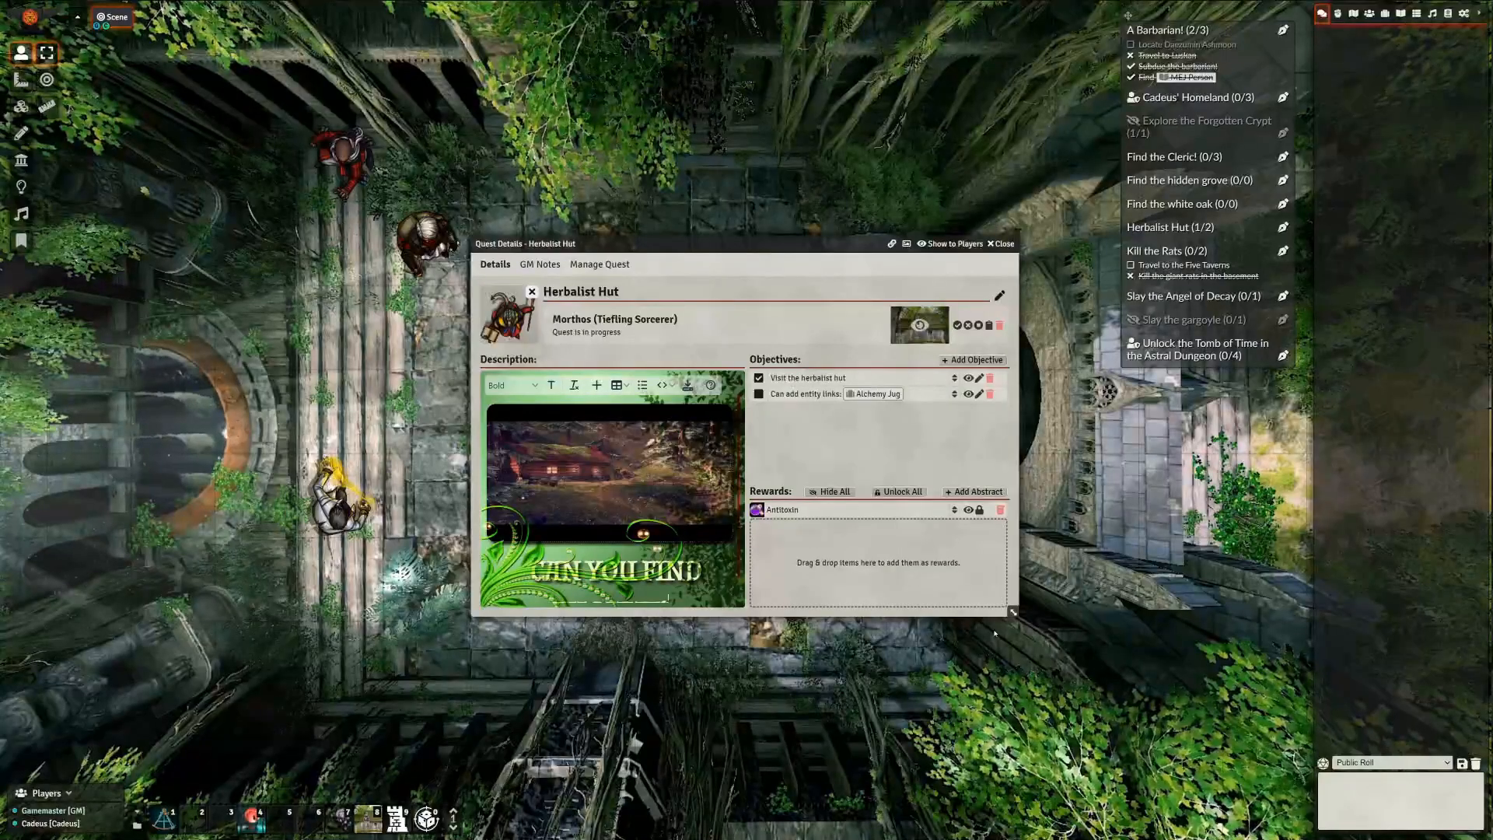
mouse_move(1012, 612)
mouse_down()
mouse_move(1044, 656)
mouse_move(1013, 618)
mouse_up()
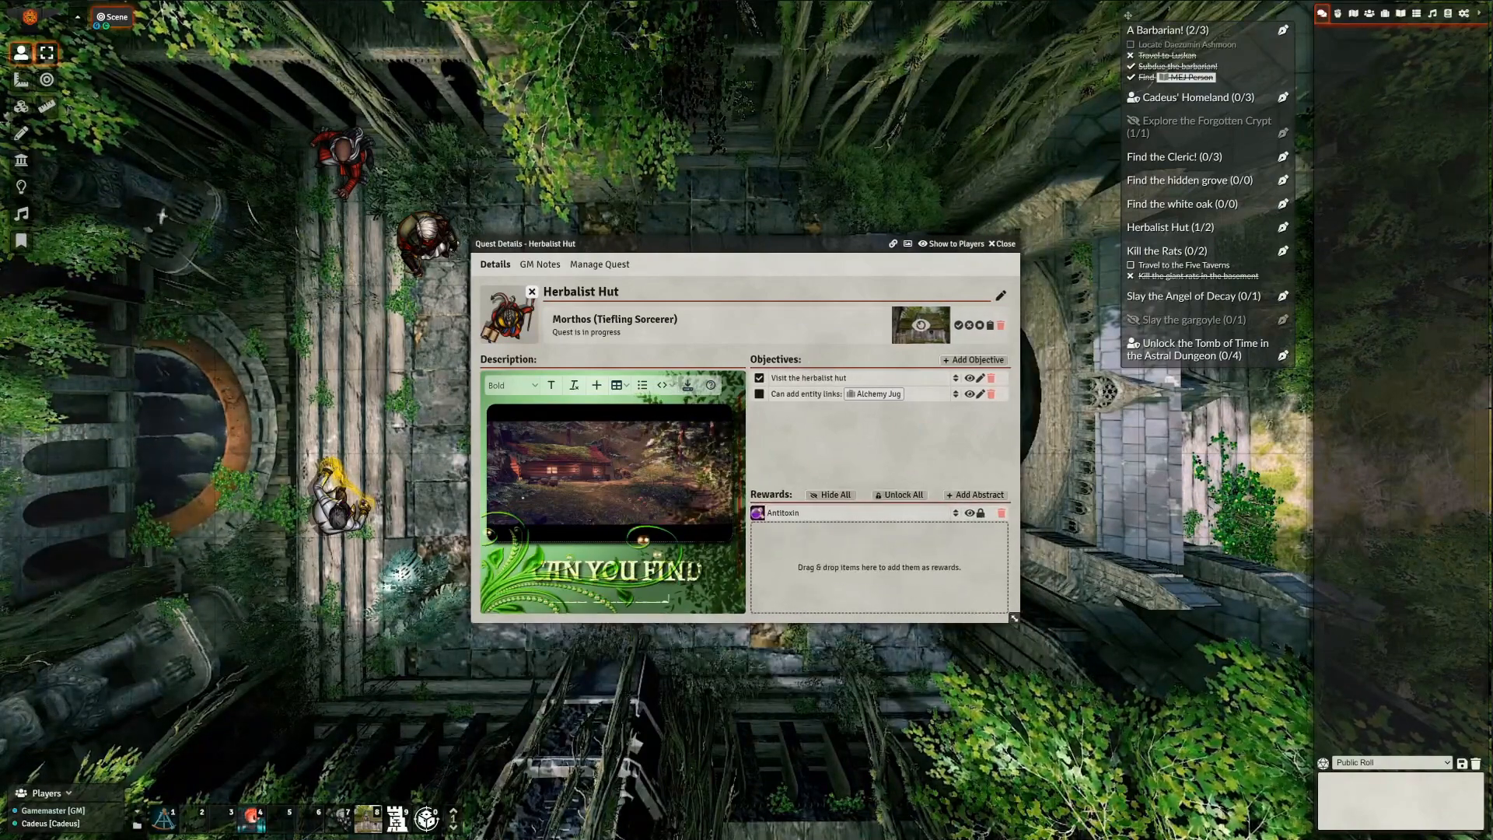